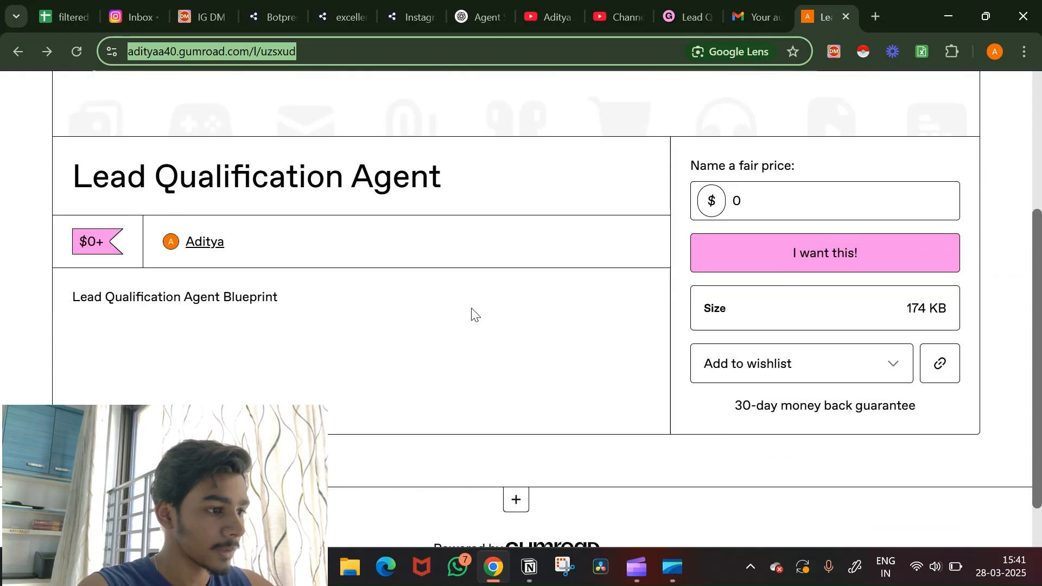
Step: Check out the Lead Qualification Agent blueprint on Gumroad at a $0 price
{"action": "scroll", "coordinate": [472, 315], "scroll_direction": "up", "scroll_amount": 1}
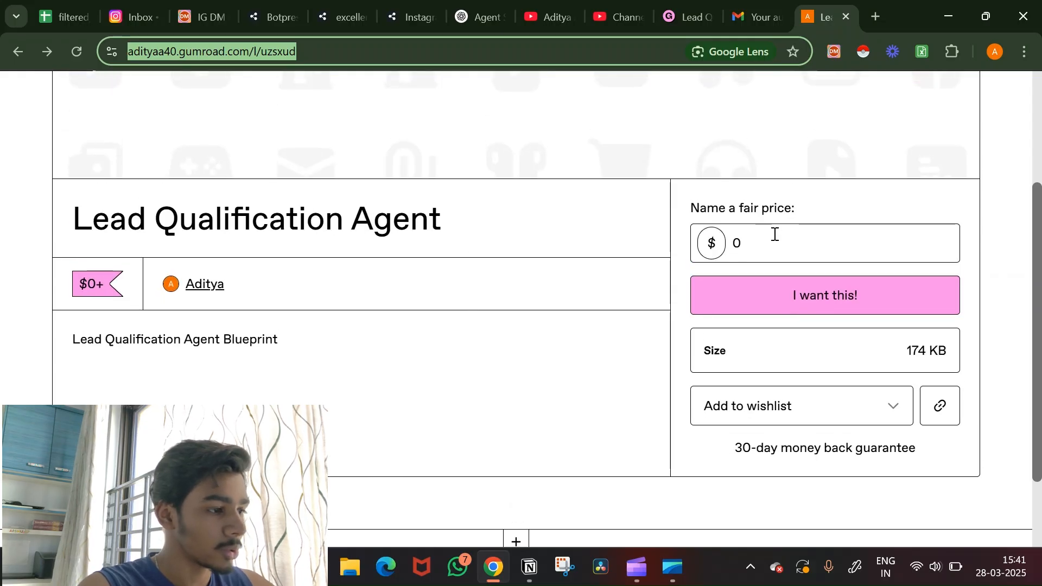
{"action": "left_click", "coordinate": [835, 233]}
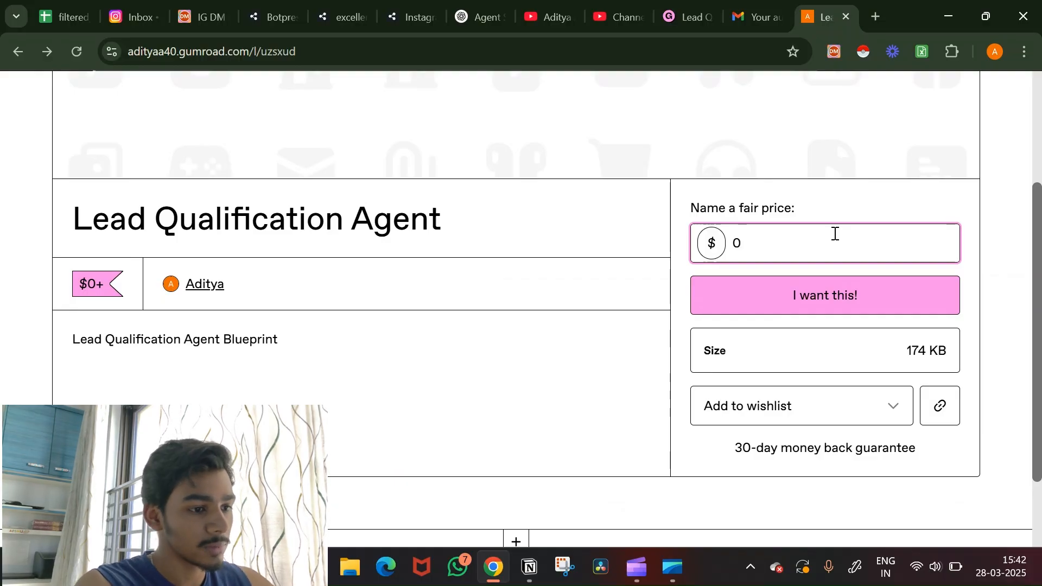
{"action": "left_click", "coordinate": [812, 293]}
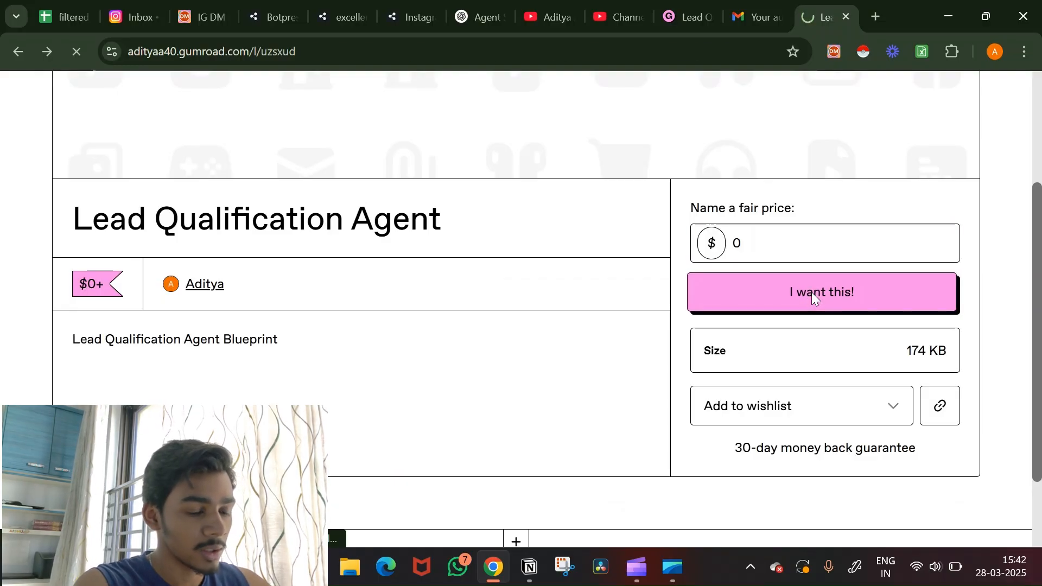
{"action": "scroll", "coordinate": [768, 369], "scroll_direction": "down", "scroll_amount": 2}
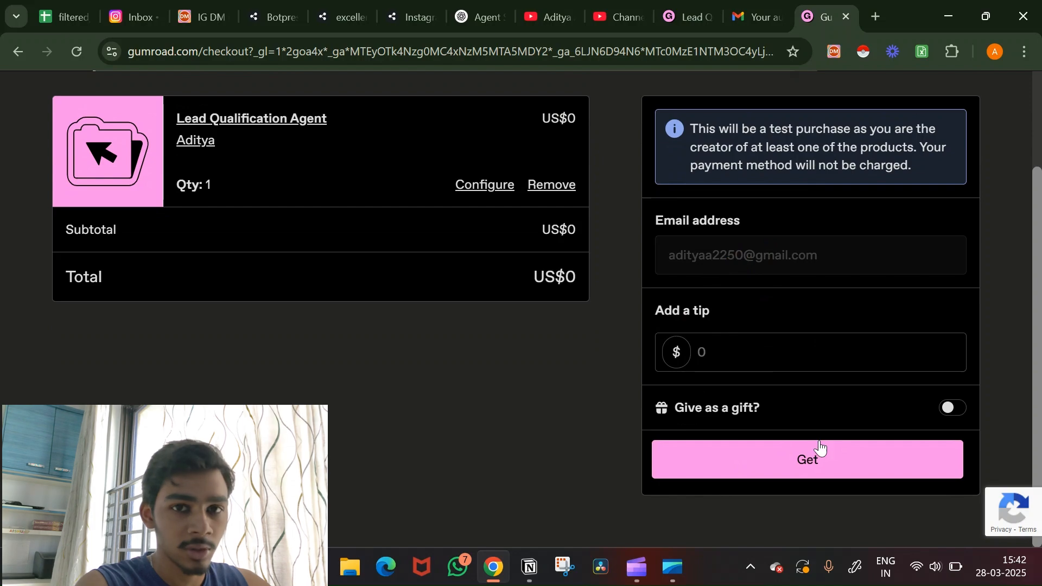
{"action": "left_click", "coordinate": [876, 16]}
Step: Go to make.com in a new tab and create a blank new scenario from the dashboard
{"action": "left_click", "coordinate": [876, 16]}
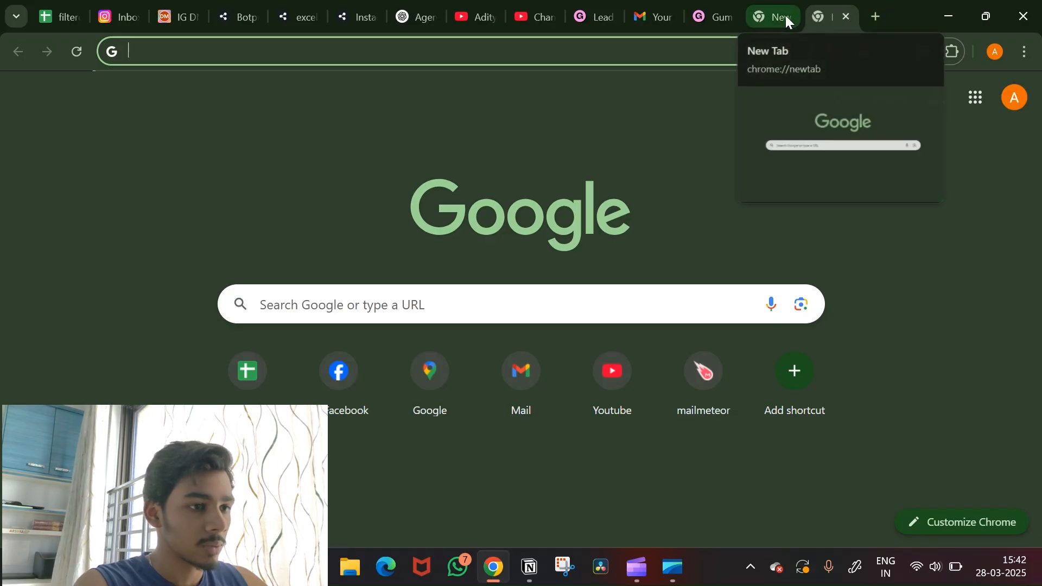
{"action": "left_click", "coordinate": [711, 44]}
{"action": "type", "text": "ma"}
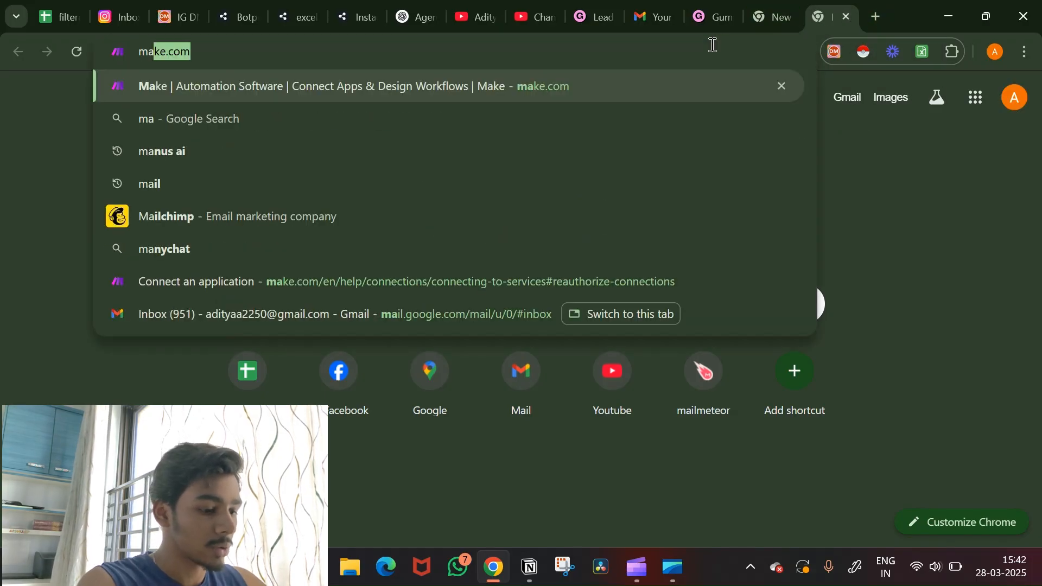
{"action": "type", "text": "ke.com"}
{"action": "key", "text": "Return"}
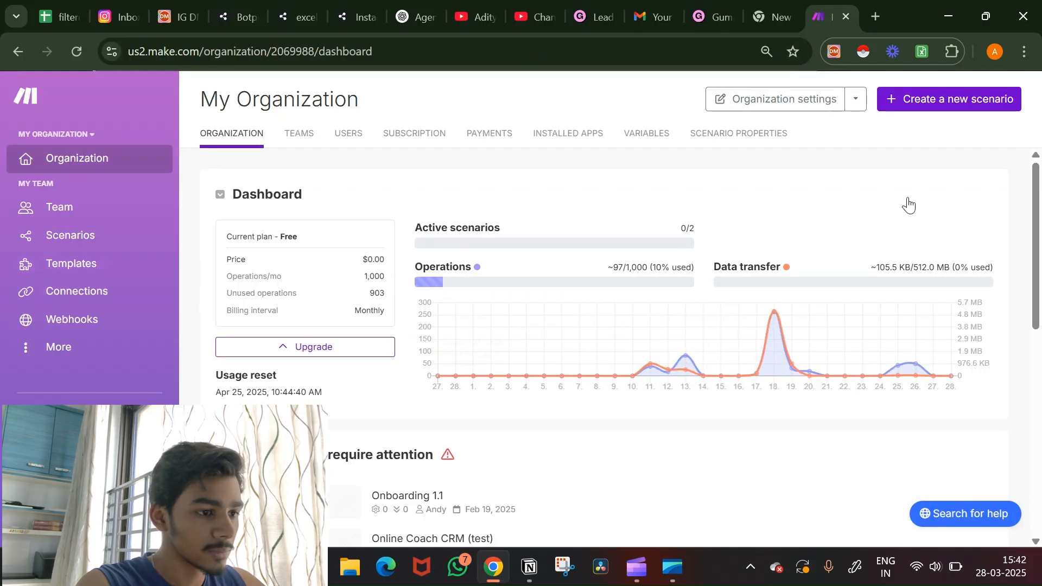
{"action": "left_click", "coordinate": [938, 106]}
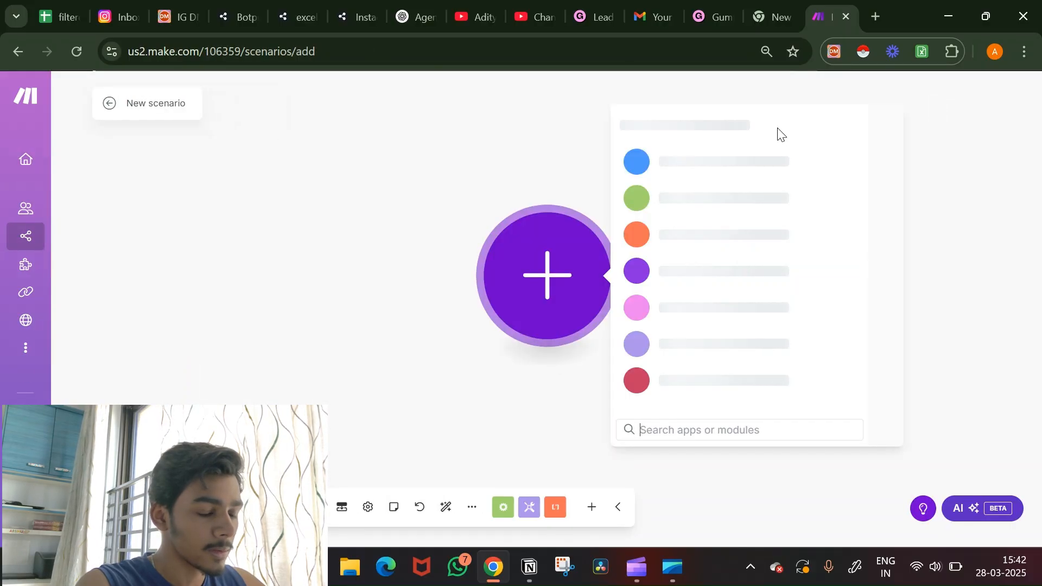
{"action": "left_click", "coordinate": [466, 223]}
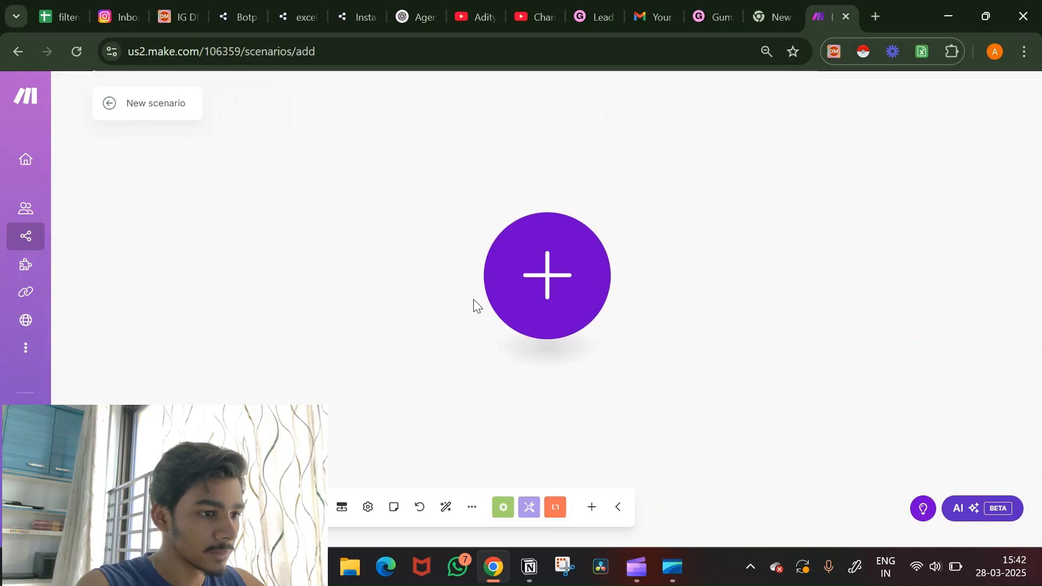
Step: Import the blueprint (2).json file into the scenario and save it
{"action": "left_click", "coordinate": [472, 516]}
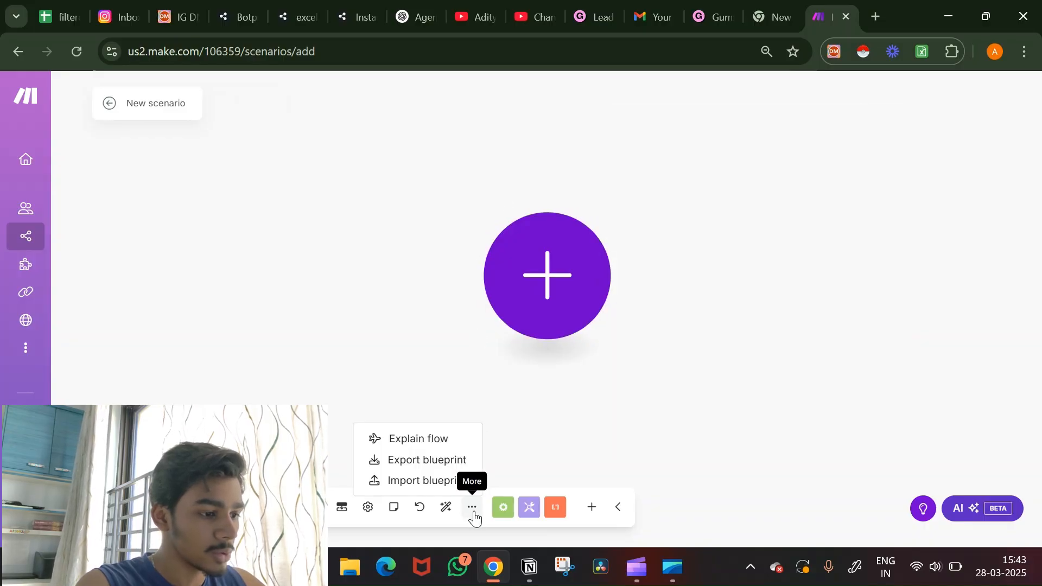
{"action": "left_click", "coordinate": [458, 480]}
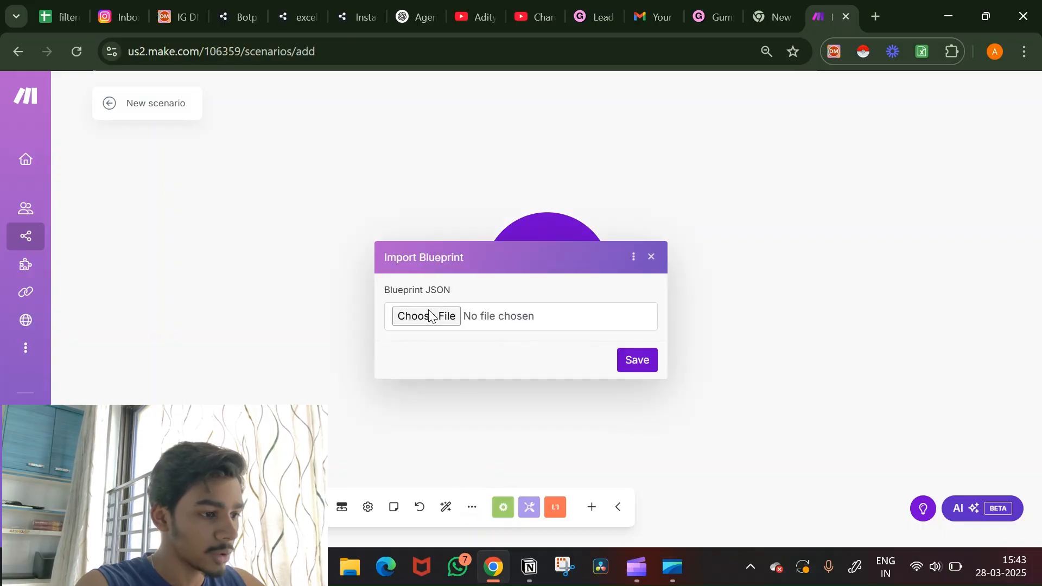
{"action": "left_click", "coordinate": [429, 314]}
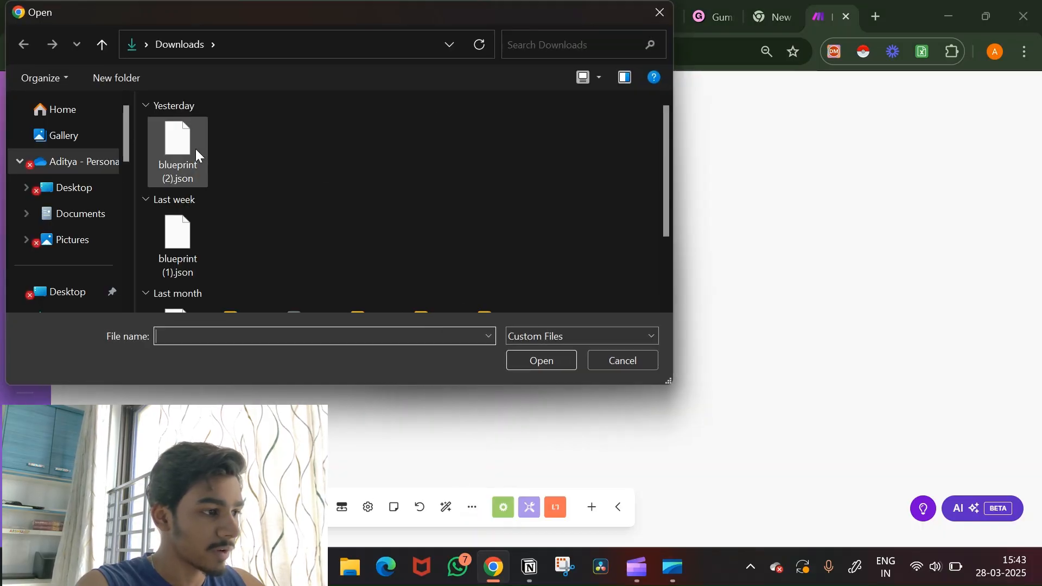
{"action": "left_click", "coordinate": [195, 151]}
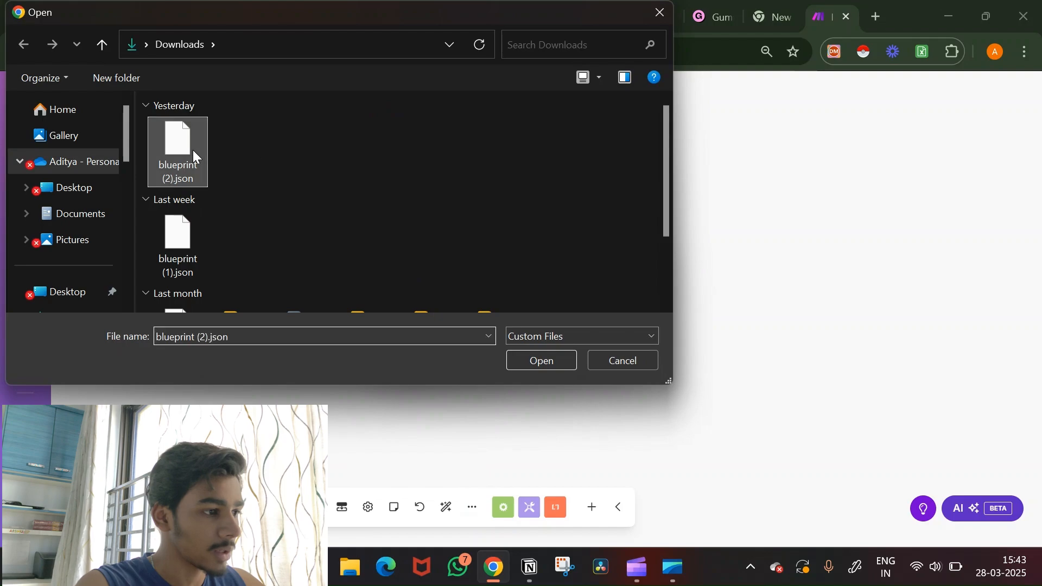
{"action": "left_click", "coordinate": [560, 363]}
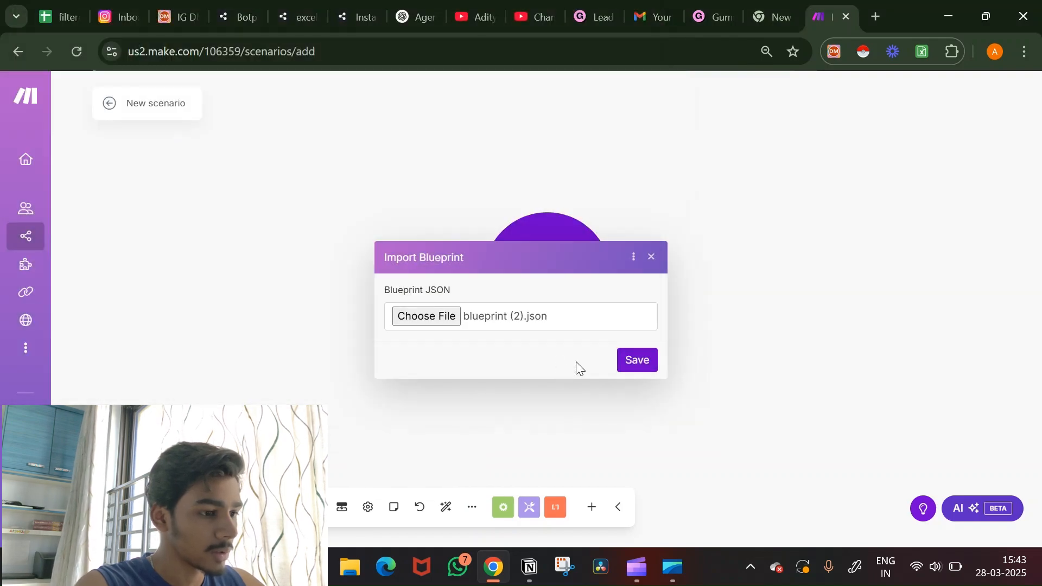
{"action": "left_click", "coordinate": [641, 361]}
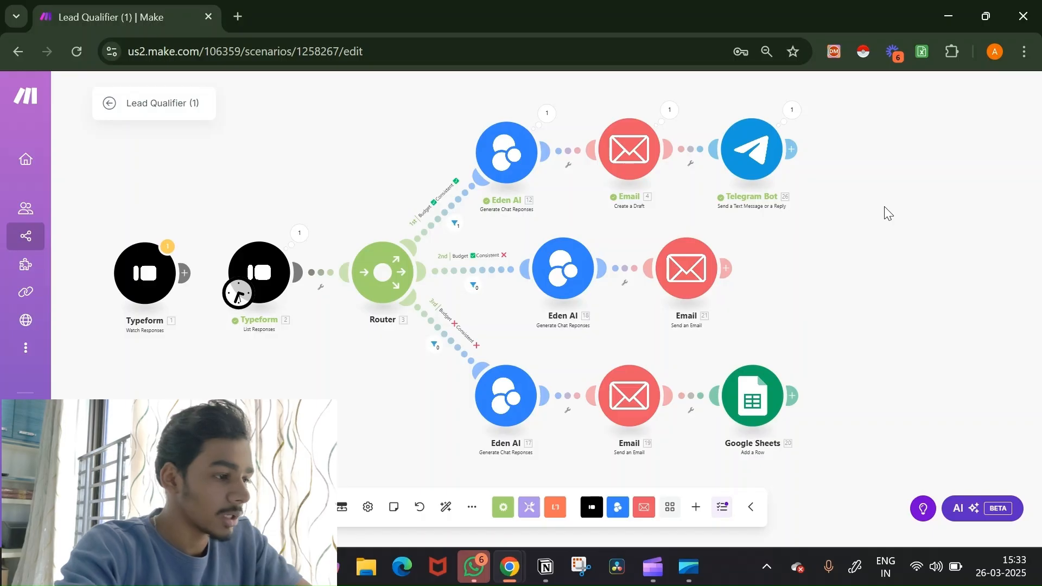
{"action": "scroll", "coordinate": [214, 326], "scroll_direction": "up", "scroll_amount": 3}
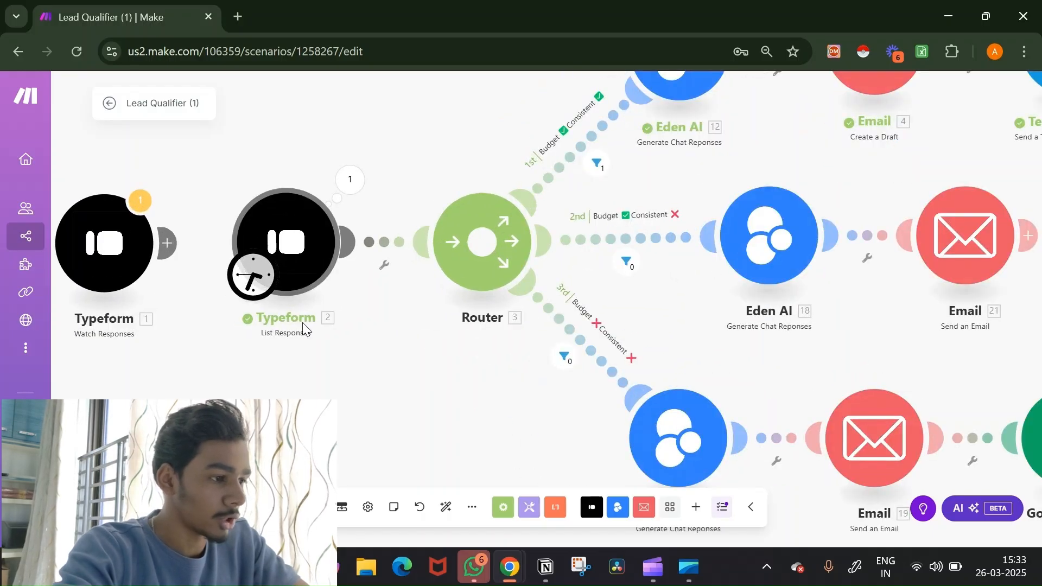
{"action": "scroll", "coordinate": [306, 379], "scroll_direction": "down", "scroll_amount": 1}
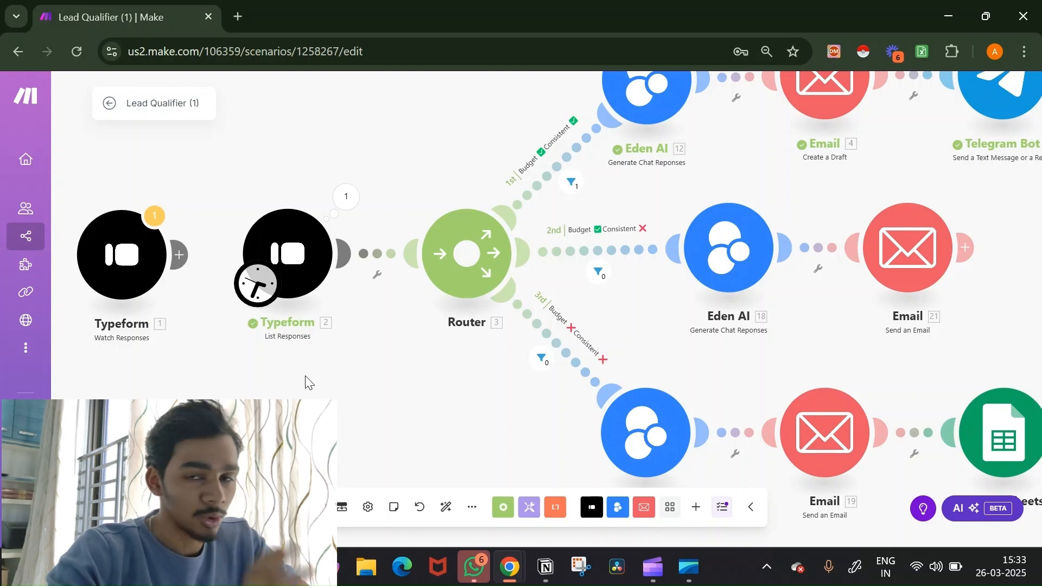
{"action": "scroll", "coordinate": [305, 382], "scroll_direction": "down", "scroll_amount": 2}
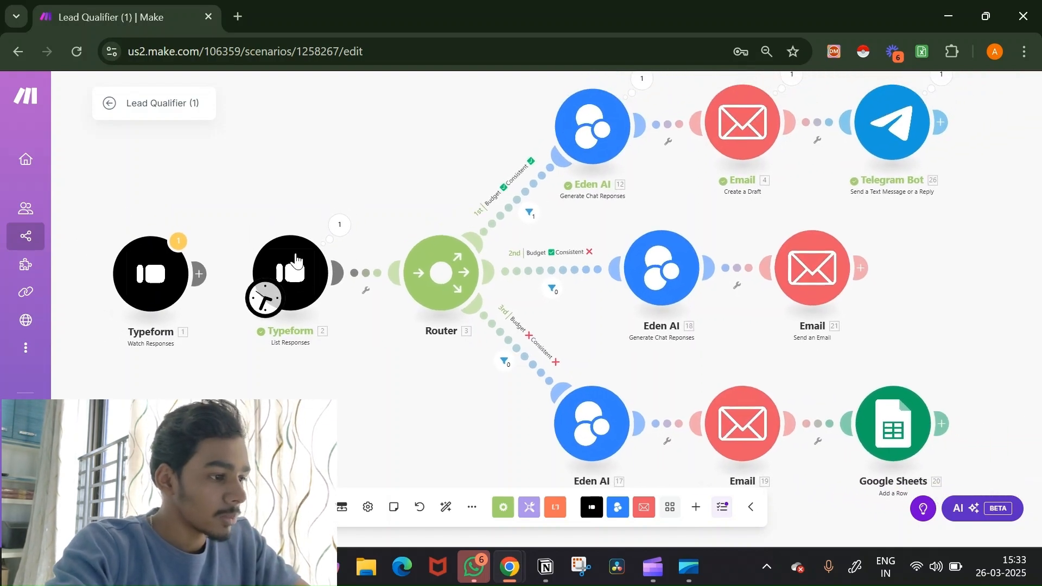
{"action": "scroll", "coordinate": [335, 362], "scroll_direction": "down", "scroll_amount": 1}
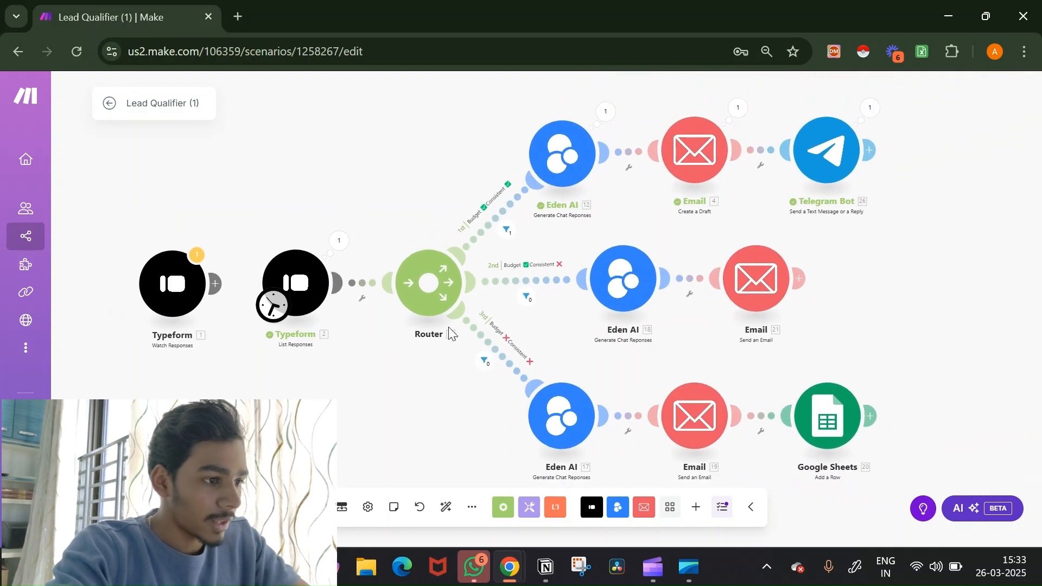
{"action": "scroll", "coordinate": [566, 364], "scroll_direction": "up", "scroll_amount": 2}
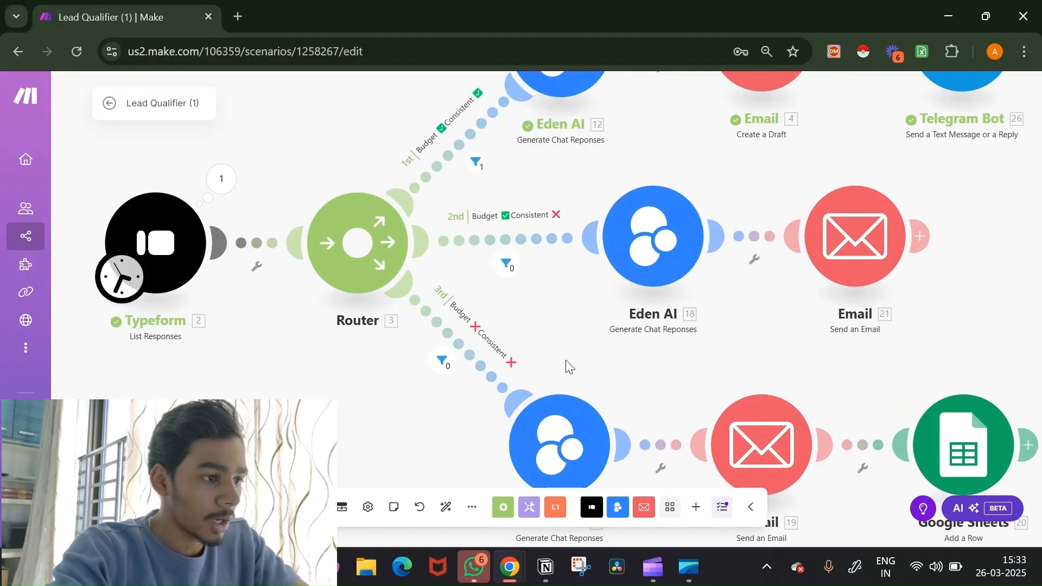
{"action": "left_click_drag", "start_coordinate": [583, 334], "coordinate": [583, 429]}
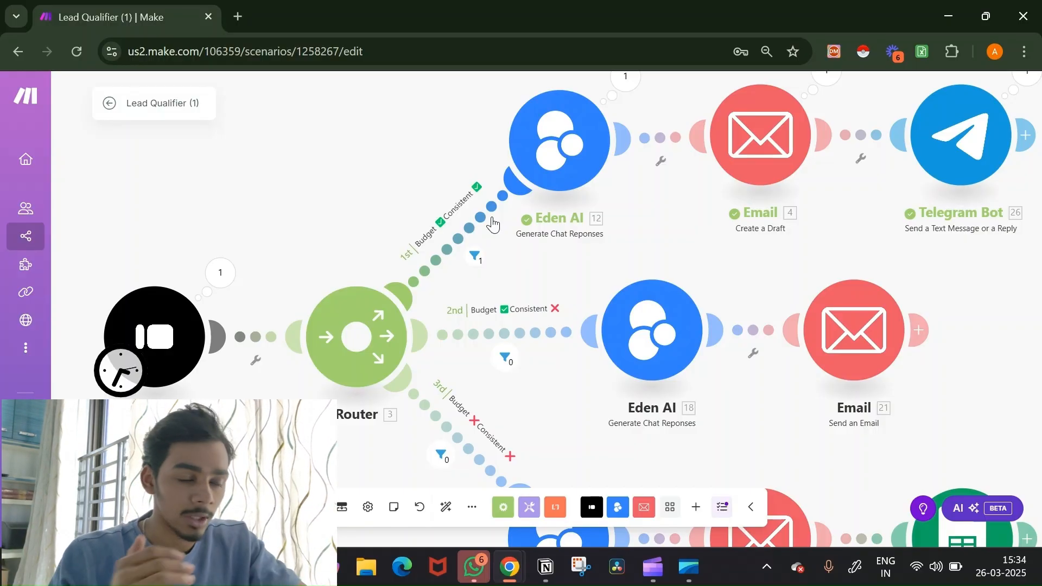
{"action": "scroll", "coordinate": [493, 224], "scroll_direction": "down", "scroll_amount": 2}
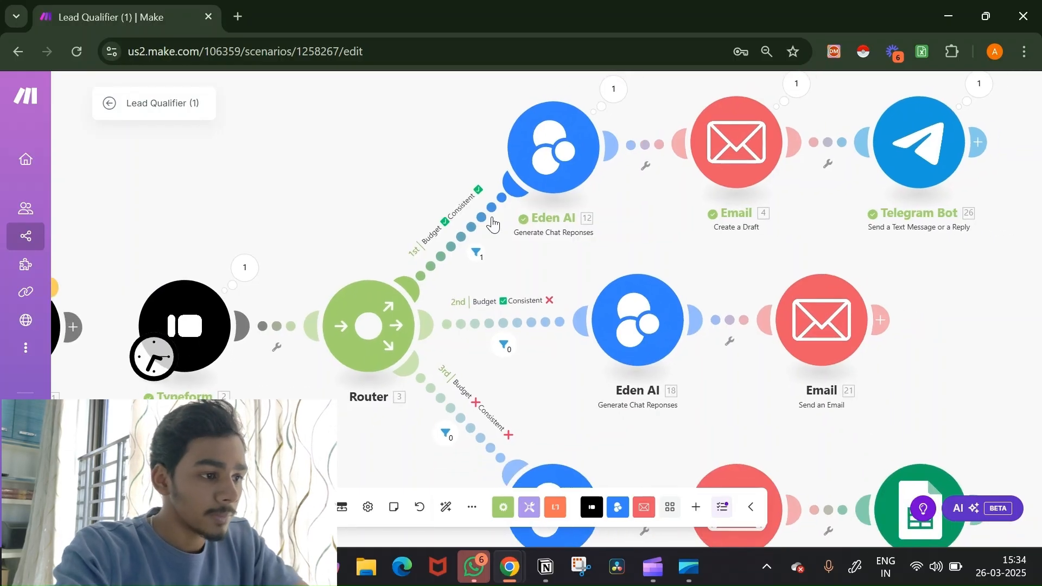
{"action": "left_click_drag", "start_coordinate": [588, 264], "coordinate": [579, 318]}
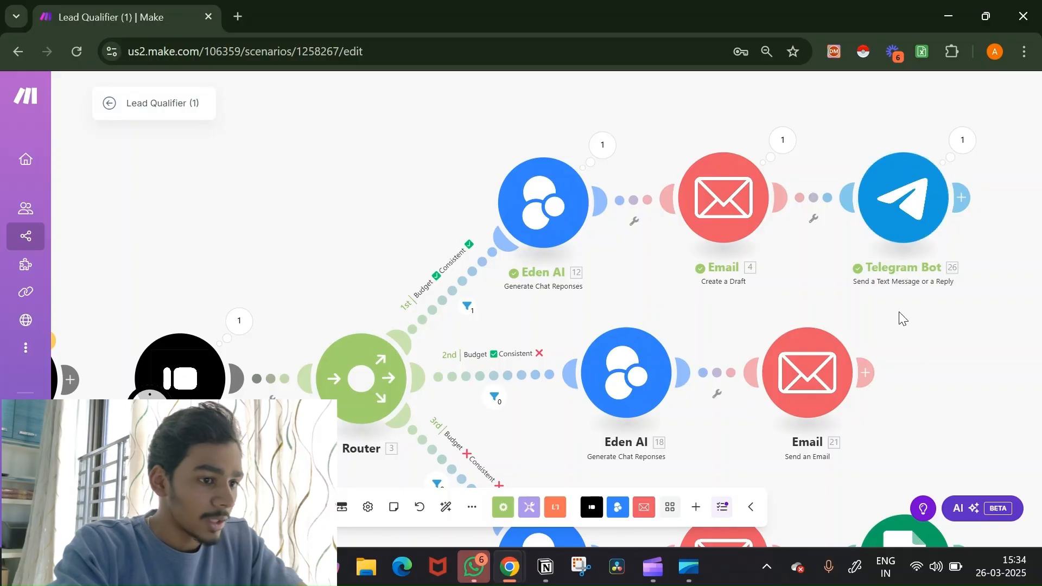
{"action": "right_click", "coordinate": [888, 237]}
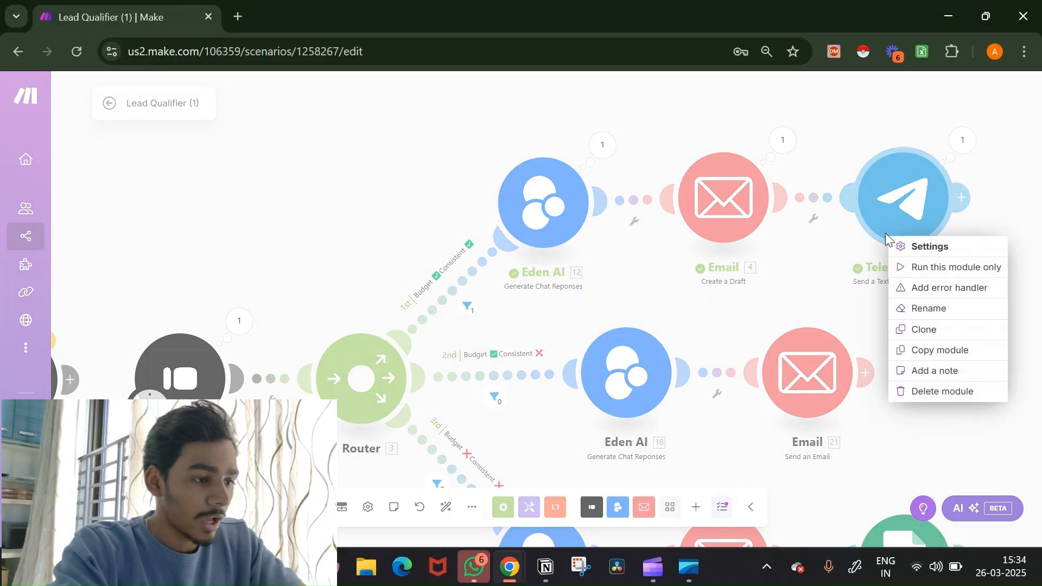
{"action": "left_click", "coordinate": [814, 289]}
{"action": "left_click_drag", "start_coordinate": [813, 290], "coordinate": [817, 162]}
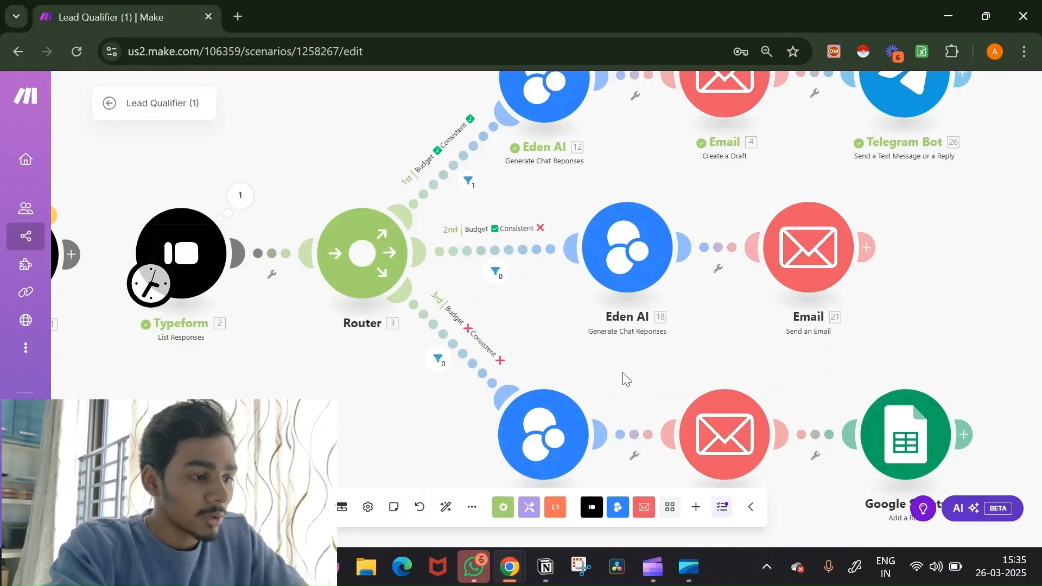
{"action": "left_click_drag", "start_coordinate": [623, 372], "coordinate": [609, 312]}
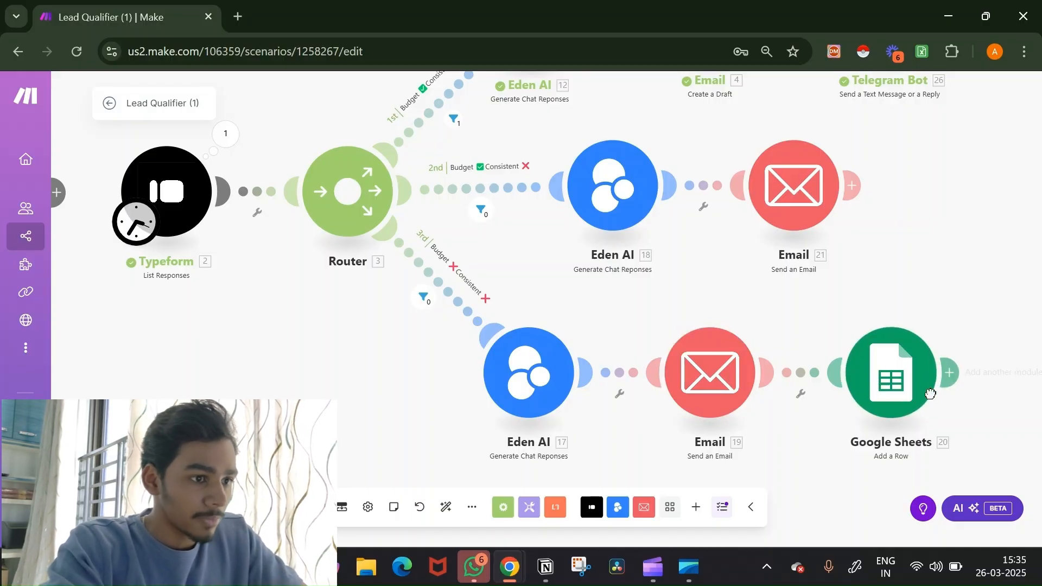
{"action": "right_click", "coordinate": [930, 395]}
{"action": "left_click", "coordinate": [937, 266]}
{"action": "scroll", "coordinate": [937, 266], "scroll_direction": "down", "scroll_amount": 2}
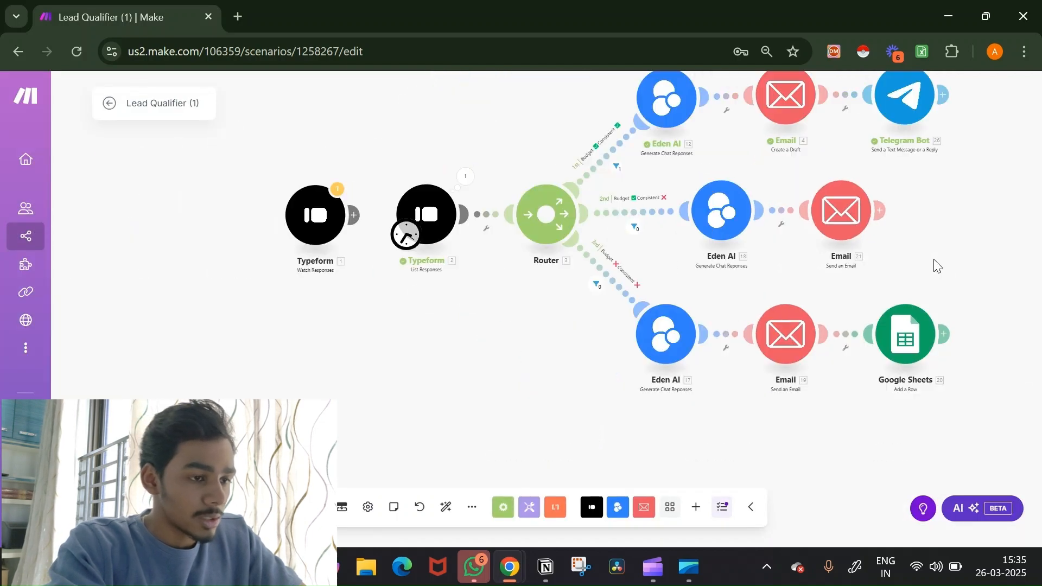
{"action": "right_click", "coordinate": [849, 334]}
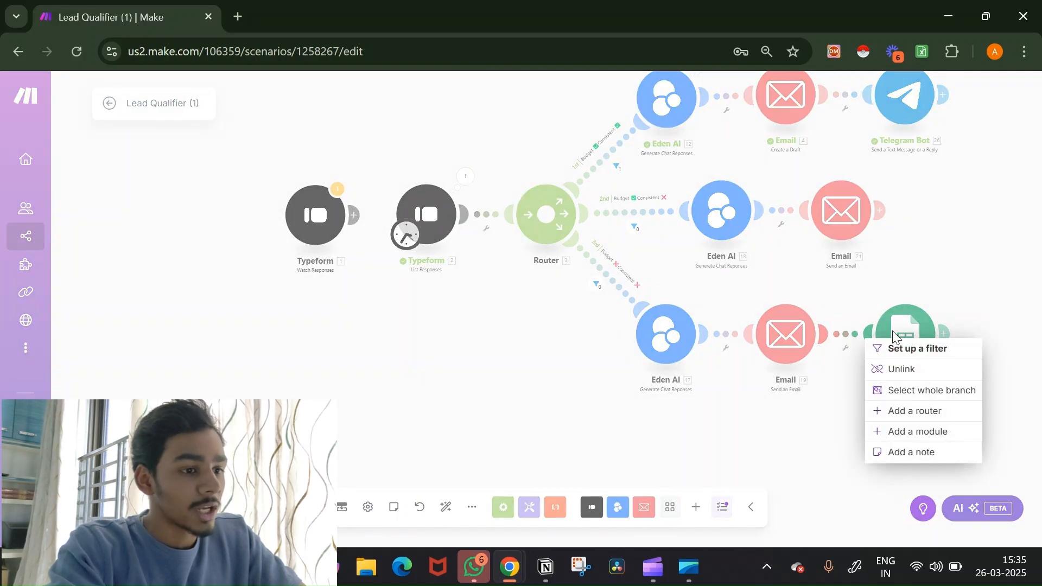
{"action": "left_click", "coordinate": [963, 234]}
{"action": "left_click_drag", "start_coordinate": [962, 234], "coordinate": [864, 318]}
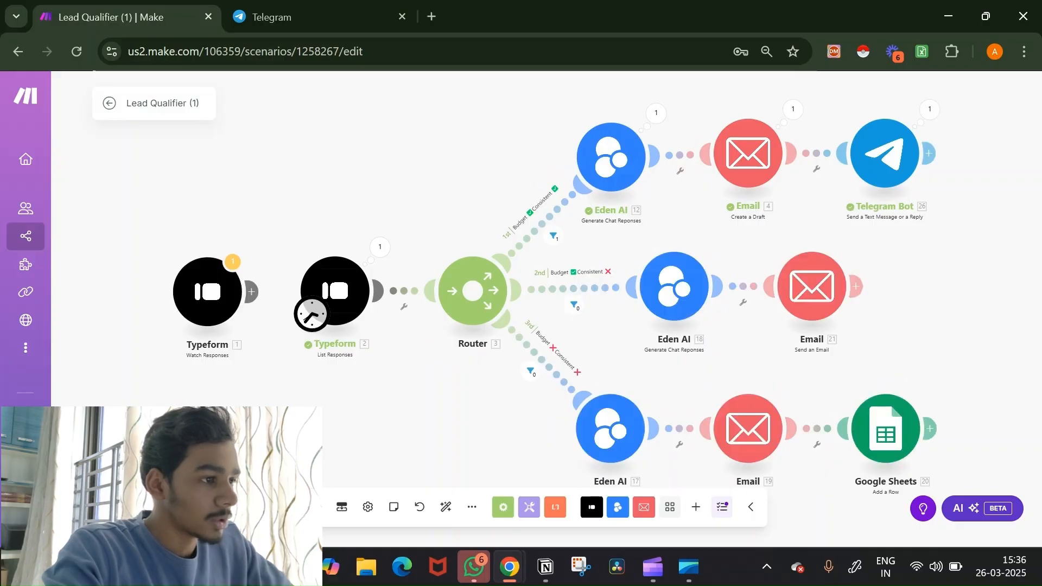
Step: Open the new-lead chat in Telegram and scroll down to the drafted email
{"action": "left_click", "coordinate": [329, 10]}
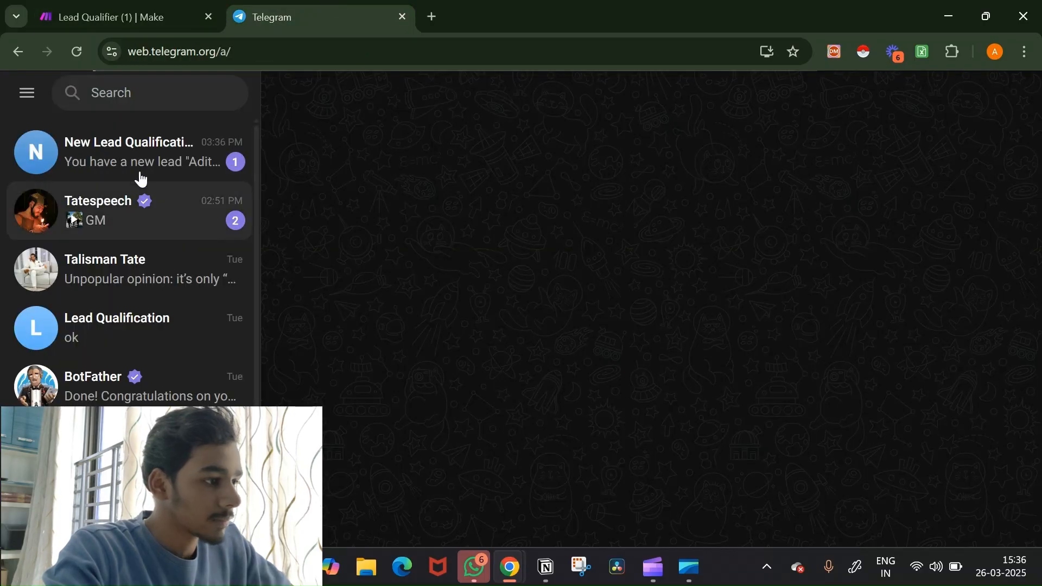
{"action": "left_click", "coordinate": [139, 177]}
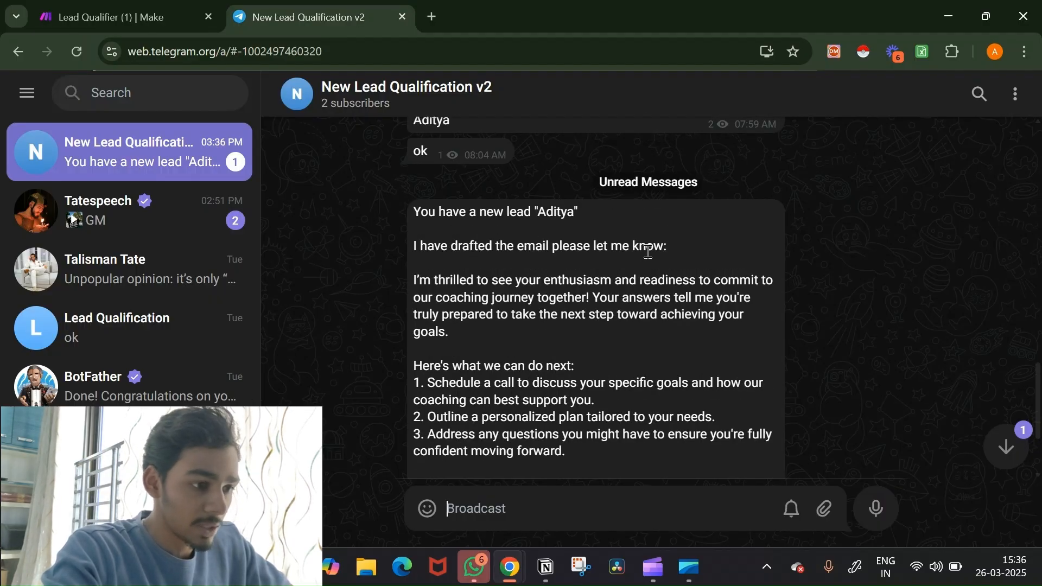
{"action": "scroll", "coordinate": [648, 251], "scroll_direction": "down", "scroll_amount": 2}
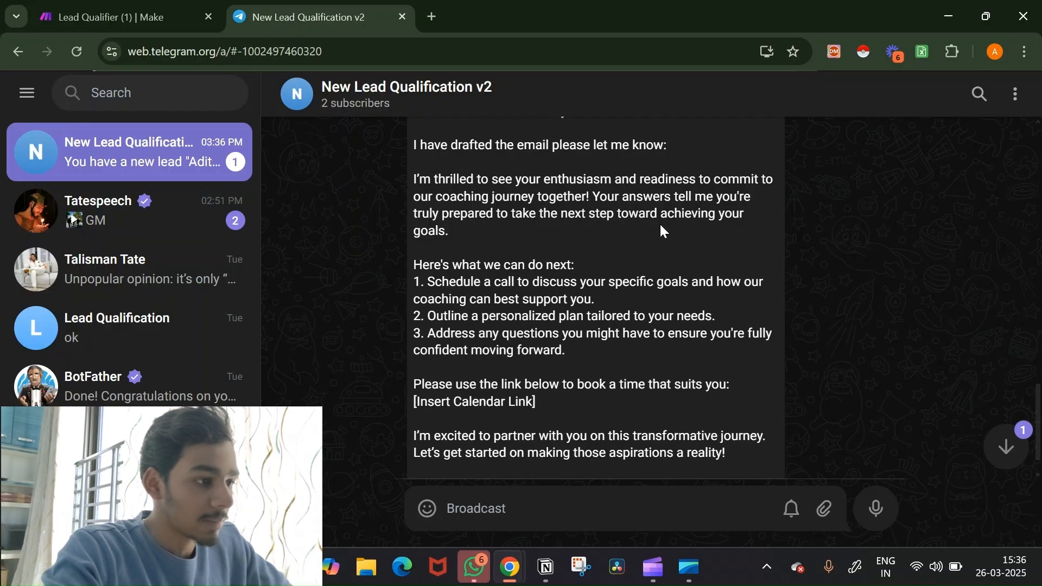
{"action": "scroll", "coordinate": [659, 222], "scroll_direction": "down", "scroll_amount": 1}
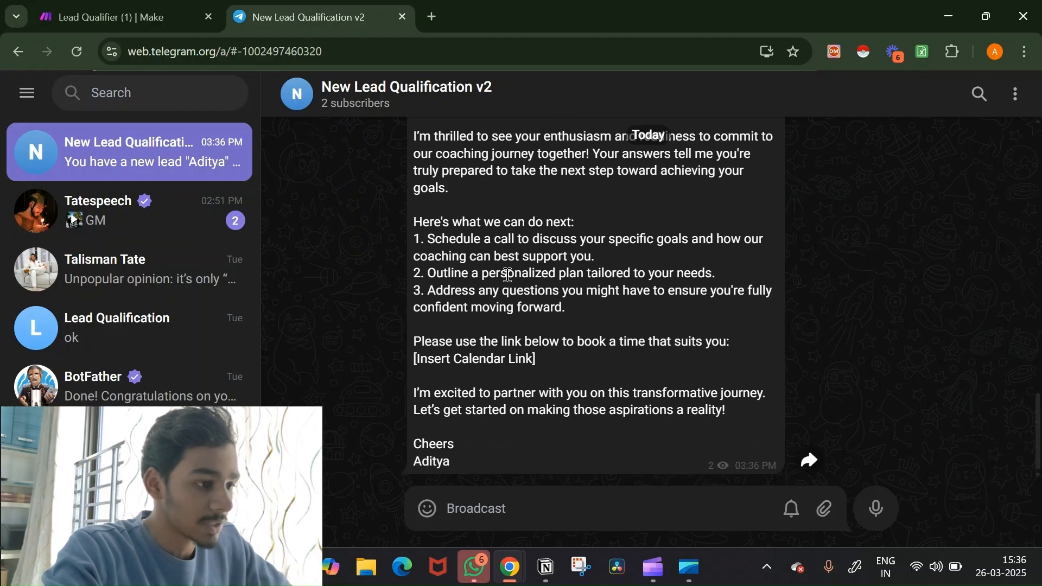
Step: Read the email's personalized plan, third next step and closing line, then start a new tab
{"action": "left_click_drag", "start_coordinate": [483, 274], "coordinate": [617, 274]}
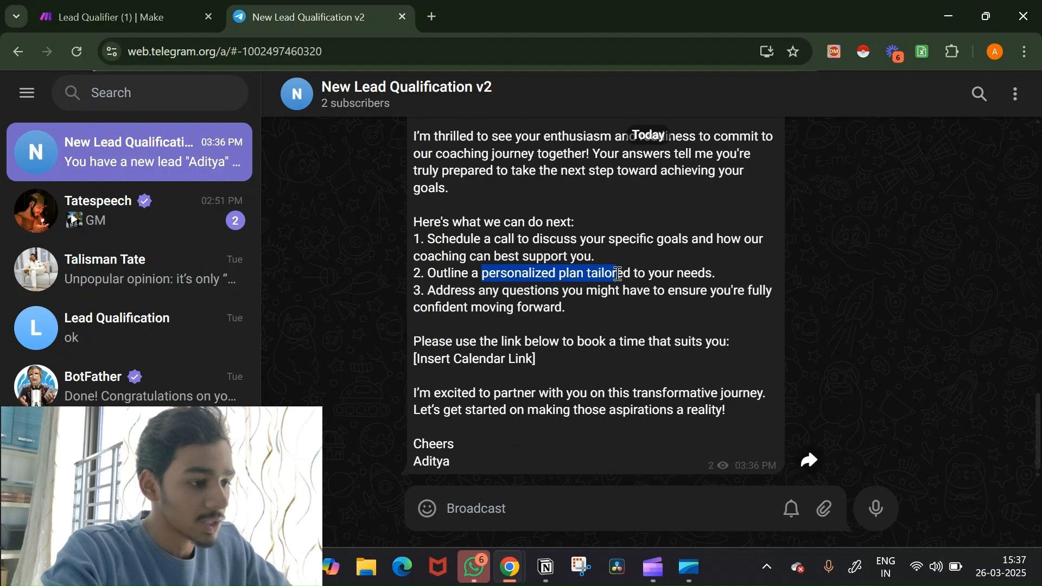
{"action": "left_click", "coordinate": [526, 290]}
{"action": "left_click_drag", "start_coordinate": [527, 289], "coordinate": [623, 305]}
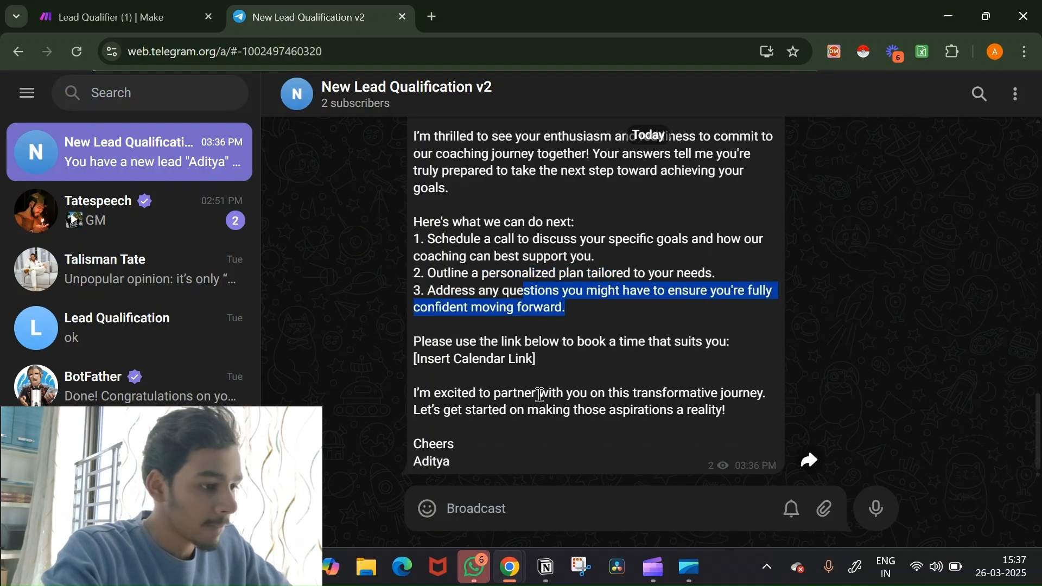
{"action": "left_click_drag", "start_coordinate": [526, 394], "coordinate": [664, 411]}
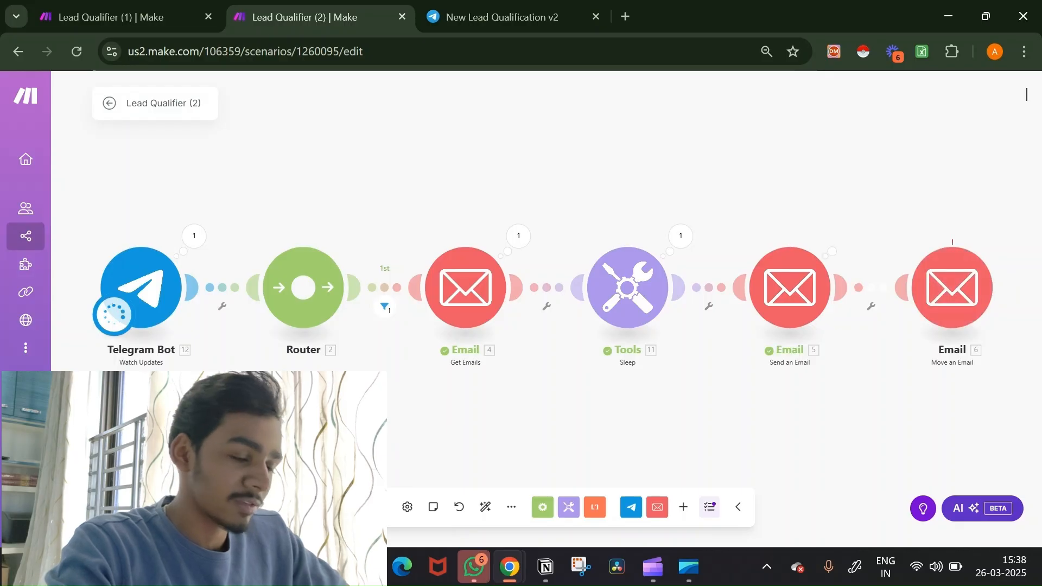
{"action": "left_click", "coordinate": [627, 15]}
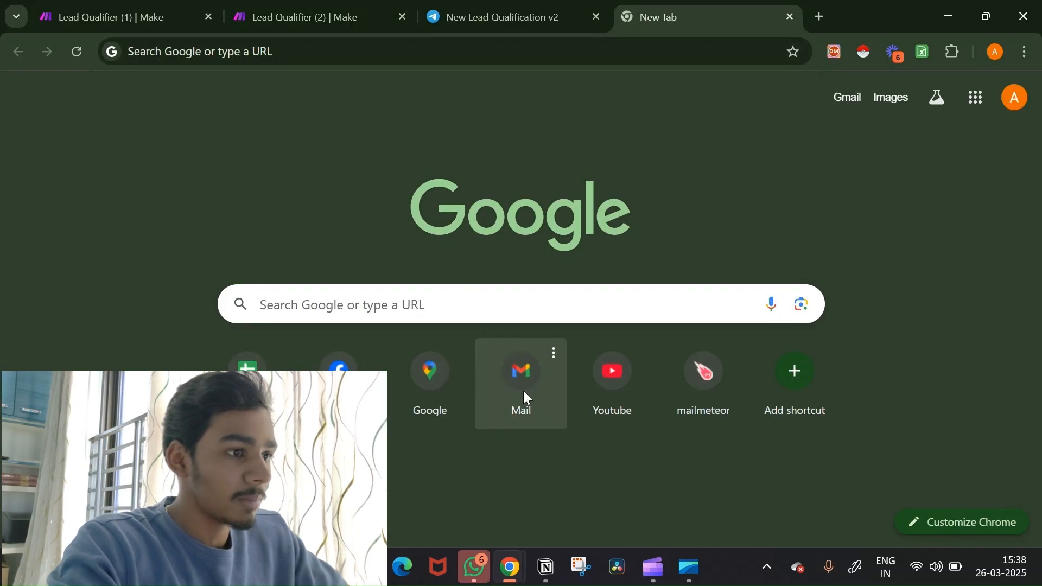
Step: Open the 'Excited to Help You Reach Your Goals' email in Gmail and review its next-steps section
{"action": "left_click", "coordinate": [524, 392]}
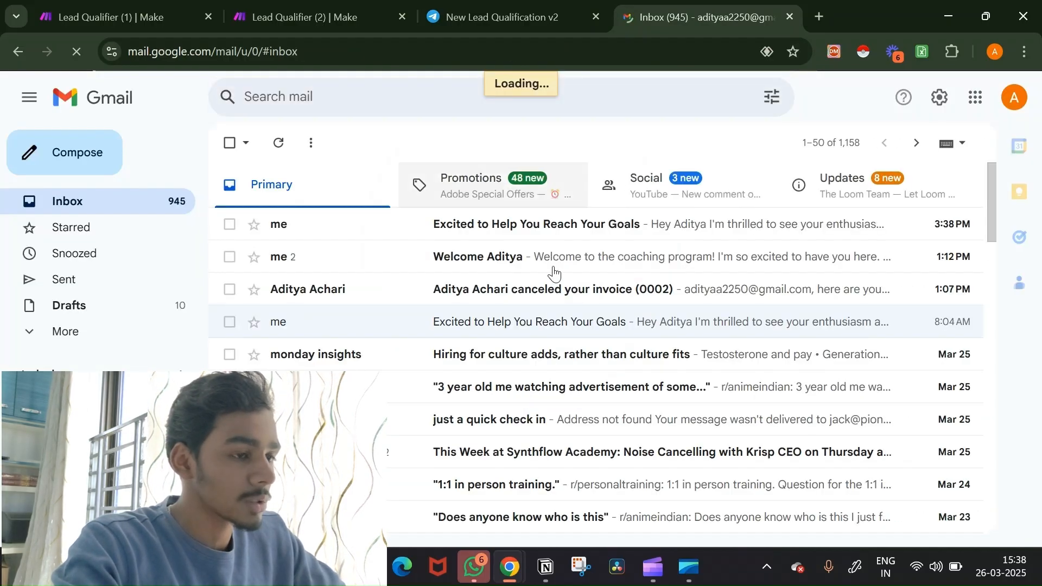
{"action": "left_click", "coordinate": [530, 230]}
{"action": "key", "text": "c"}
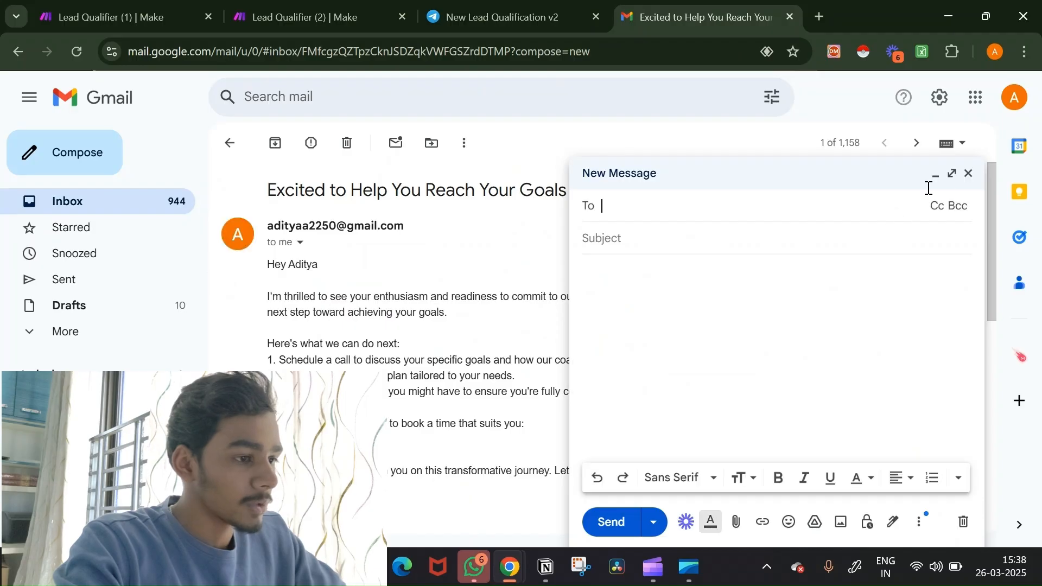
{"action": "left_click", "coordinate": [969, 174]}
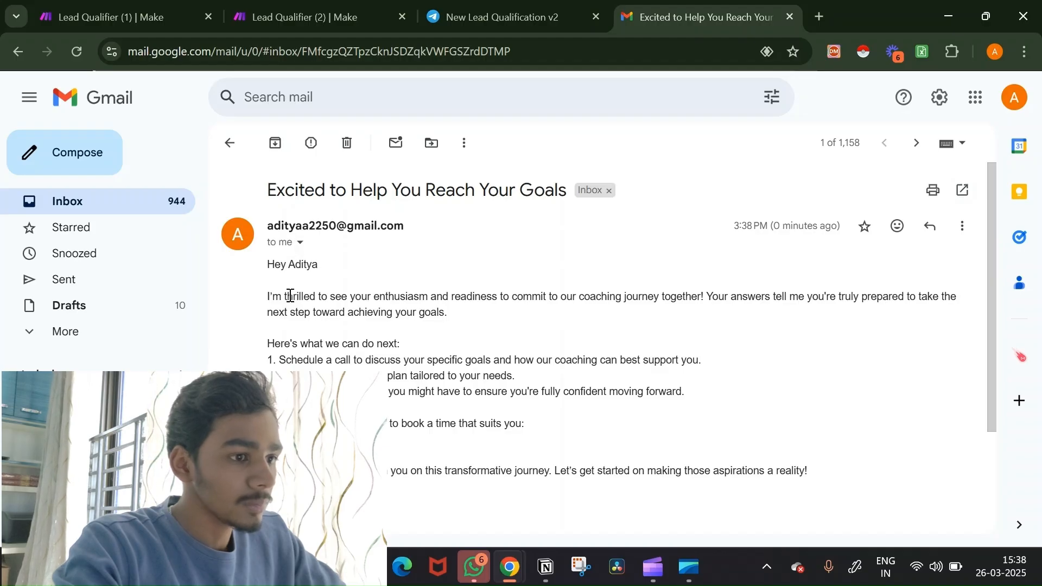
{"action": "scroll", "coordinate": [399, 313], "scroll_direction": "down", "scroll_amount": 2}
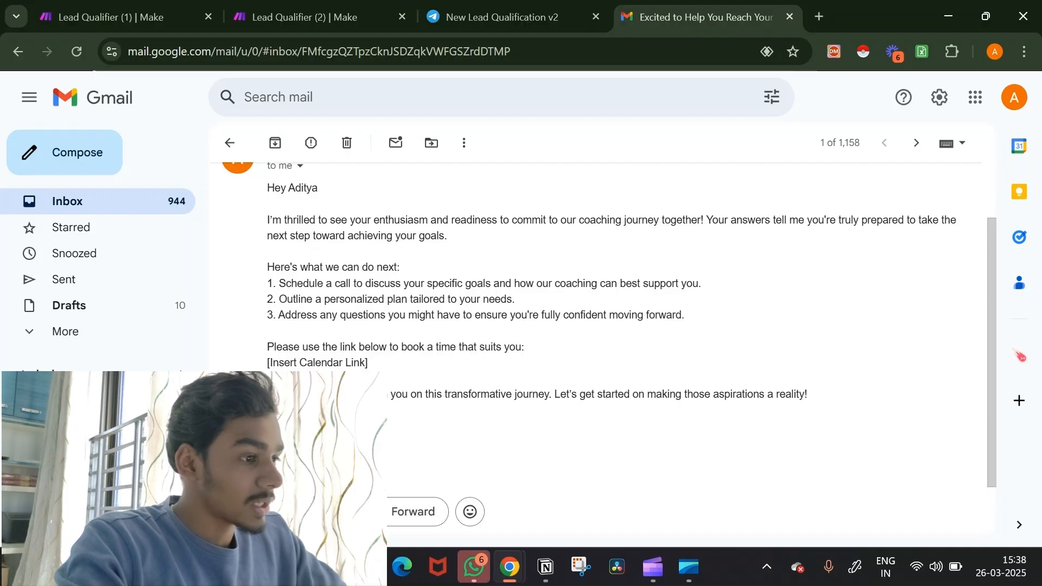
{"action": "left_click_drag", "start_coordinate": [326, 429], "coordinate": [235, 271]}
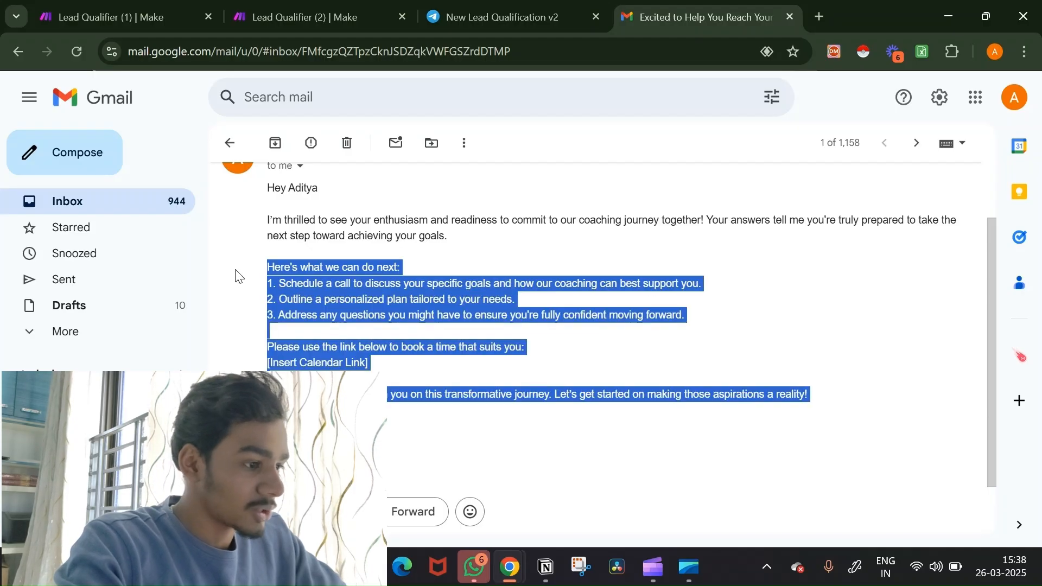
{"action": "left_click", "coordinate": [505, 7]}
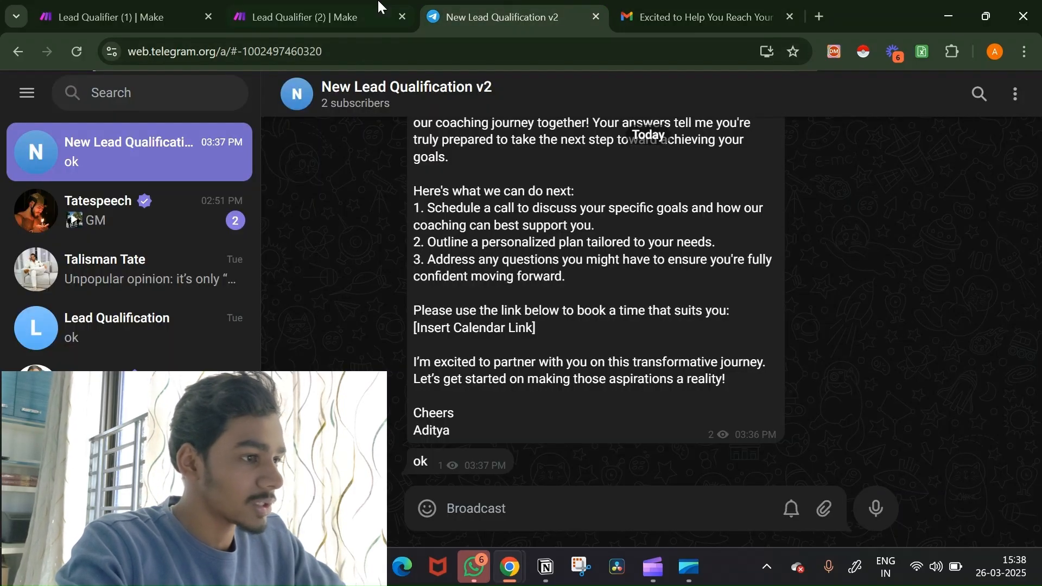
Step: Switch to the Lead Qualifier (1) Make tab
{"action": "left_click", "coordinate": [156, 8]}
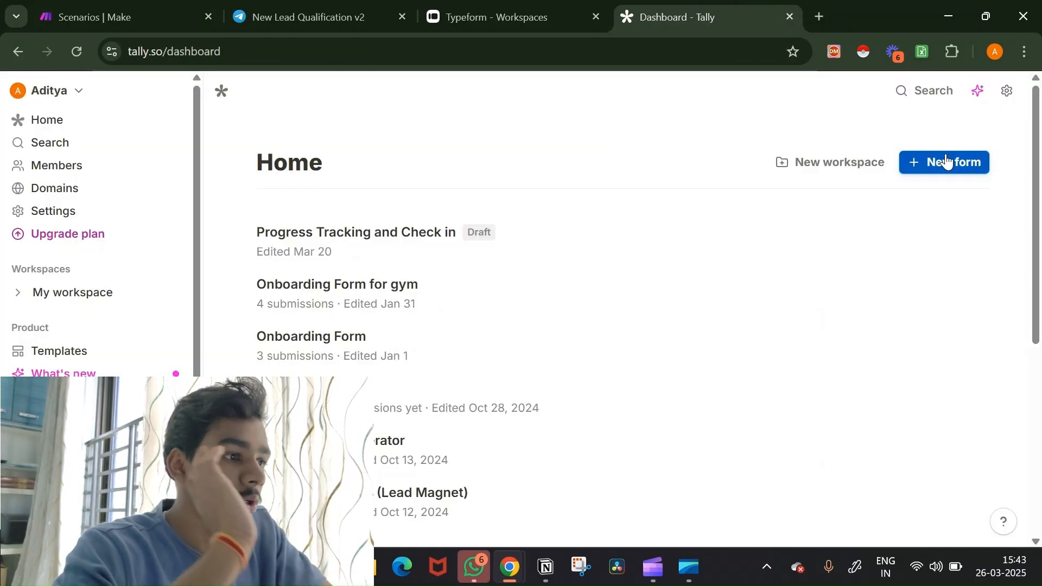
Step: Open the Lead Qualifying Form from the Typeform workspace list
{"action": "left_click", "coordinate": [532, 8]}
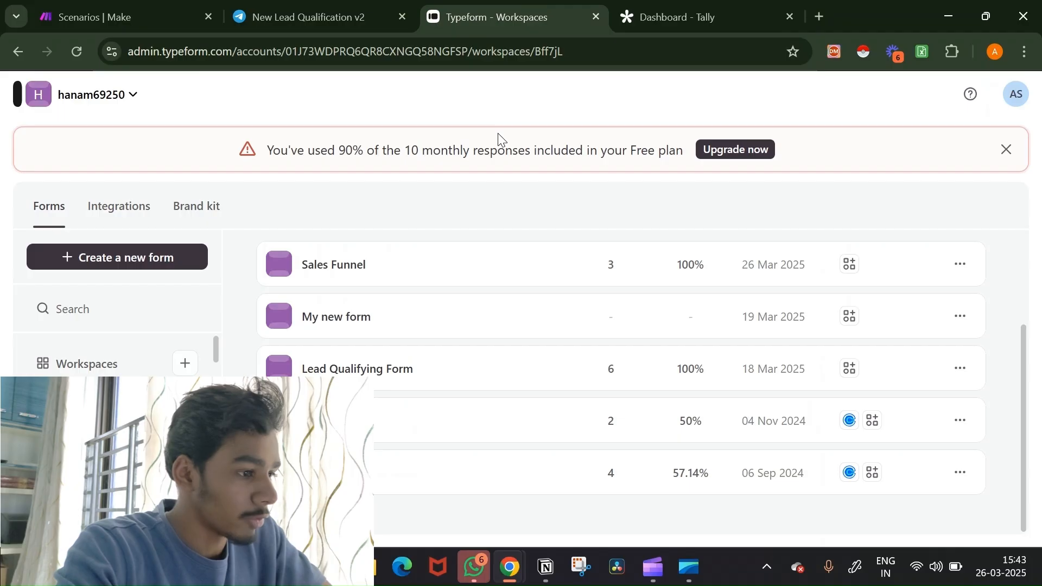
{"action": "left_click", "coordinate": [454, 373]}
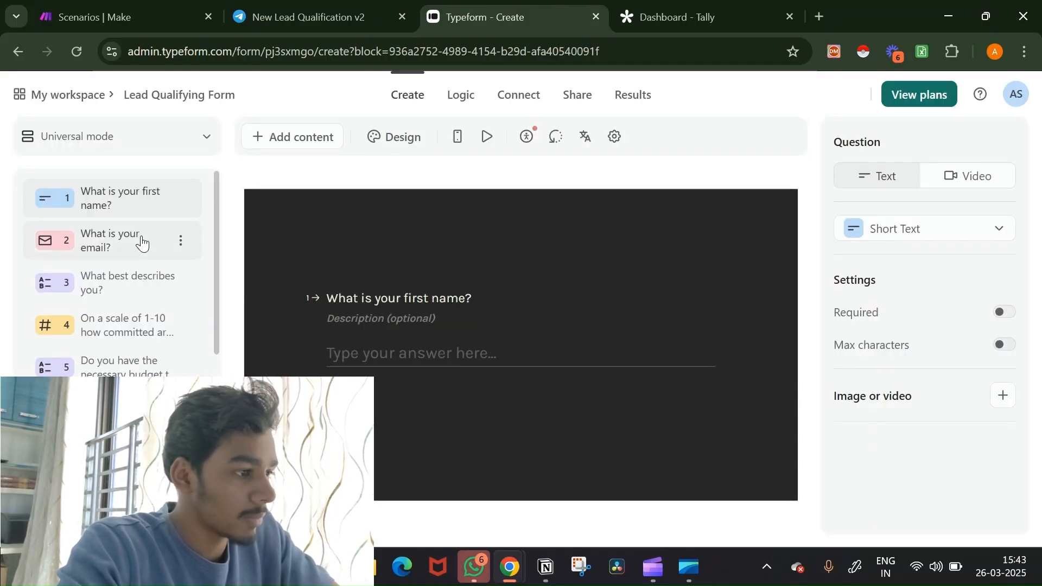
Step: Review the email, role, 1-10 commitment, budget and consistency questions, then go back to Tally
{"action": "left_click", "coordinate": [139, 239]}
{"action": "left_click", "coordinate": [138, 277]}
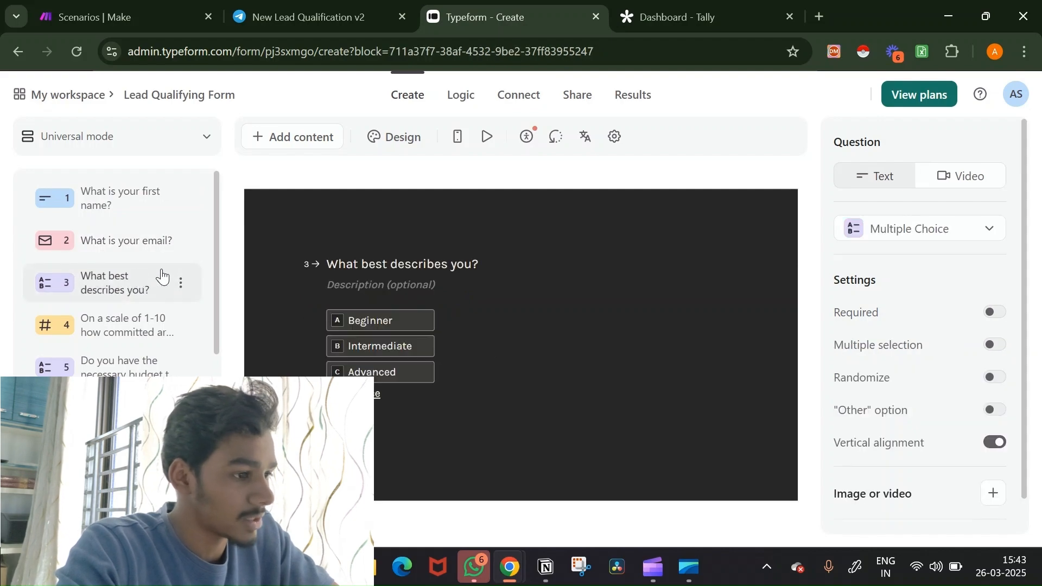
{"action": "left_click", "coordinate": [142, 324]}
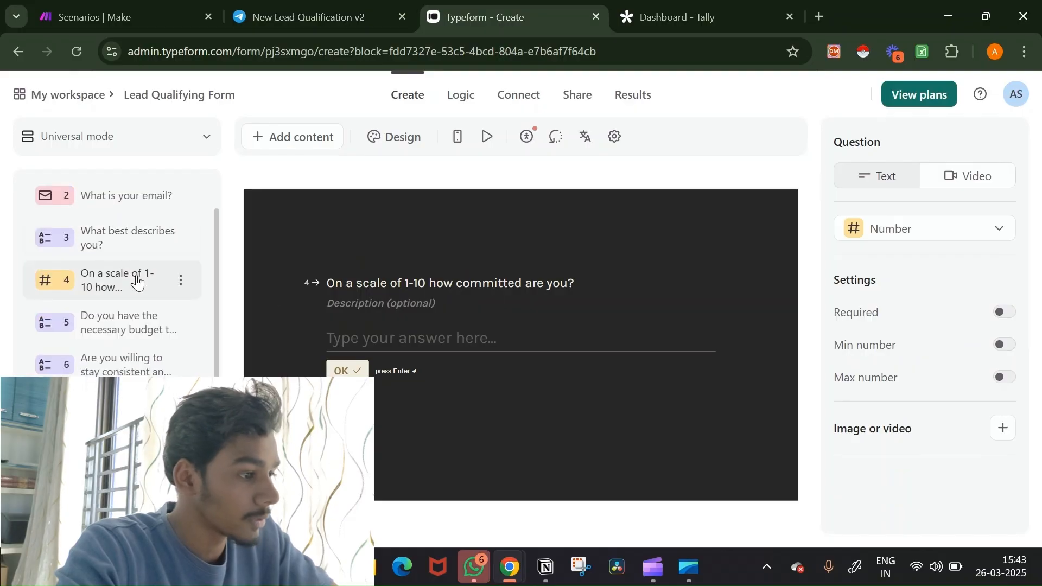
{"action": "left_click", "coordinate": [129, 320]}
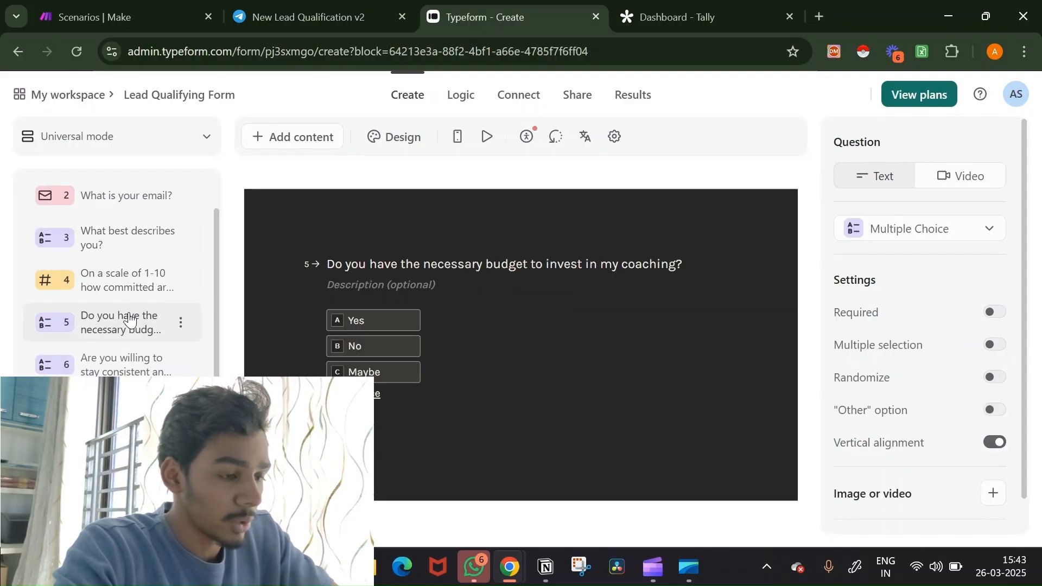
{"action": "left_click", "coordinate": [126, 361]}
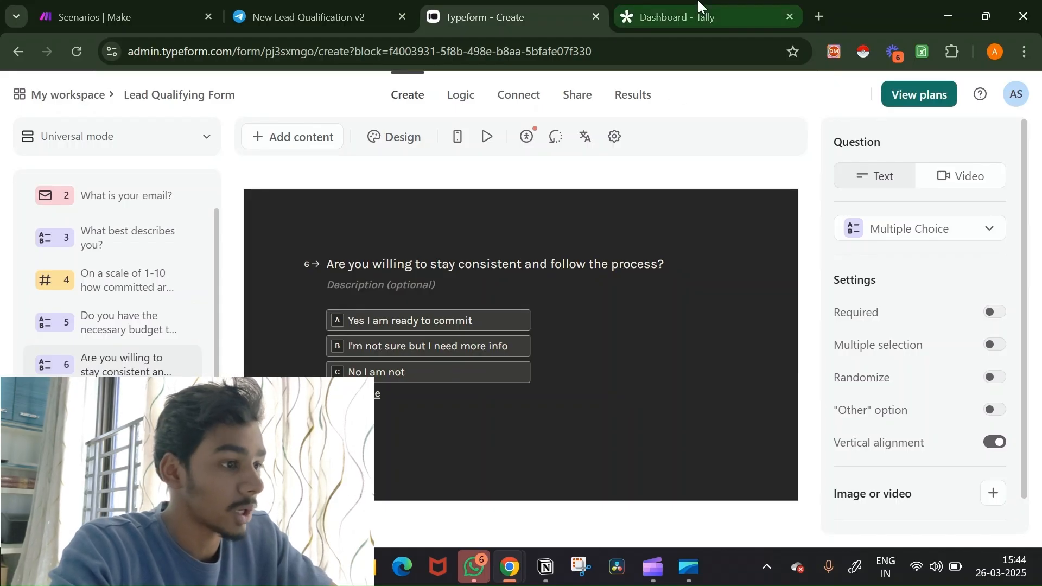
{"action": "mouse_move", "coordinate": [700, 6]}
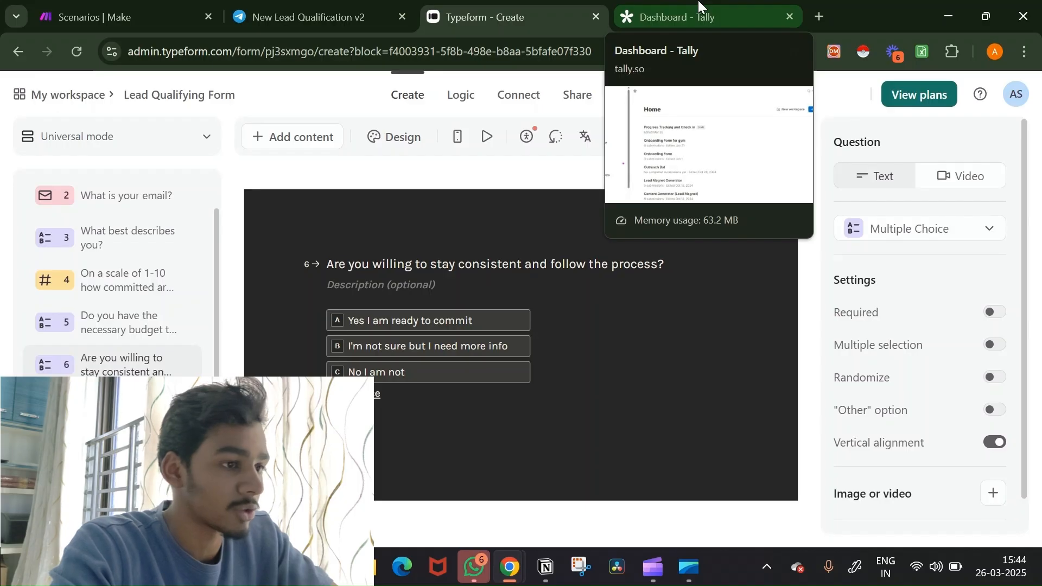
{"action": "left_click", "coordinate": [700, 5]}
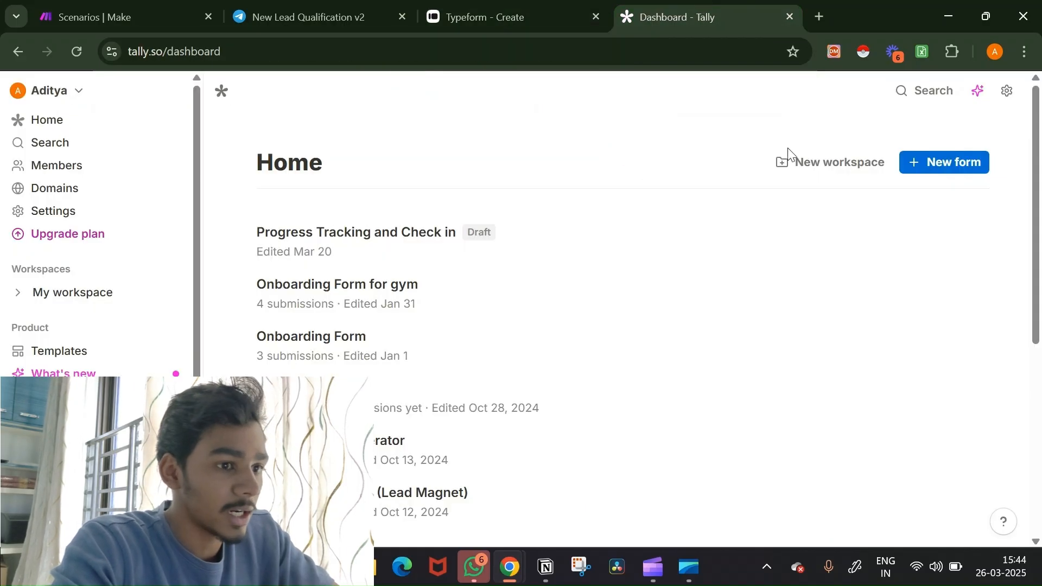
Step: Create a new Tally form titled 'Lead Qualifying Form (YT)' and start it from scratch
{"action": "left_click", "coordinate": [950, 171]}
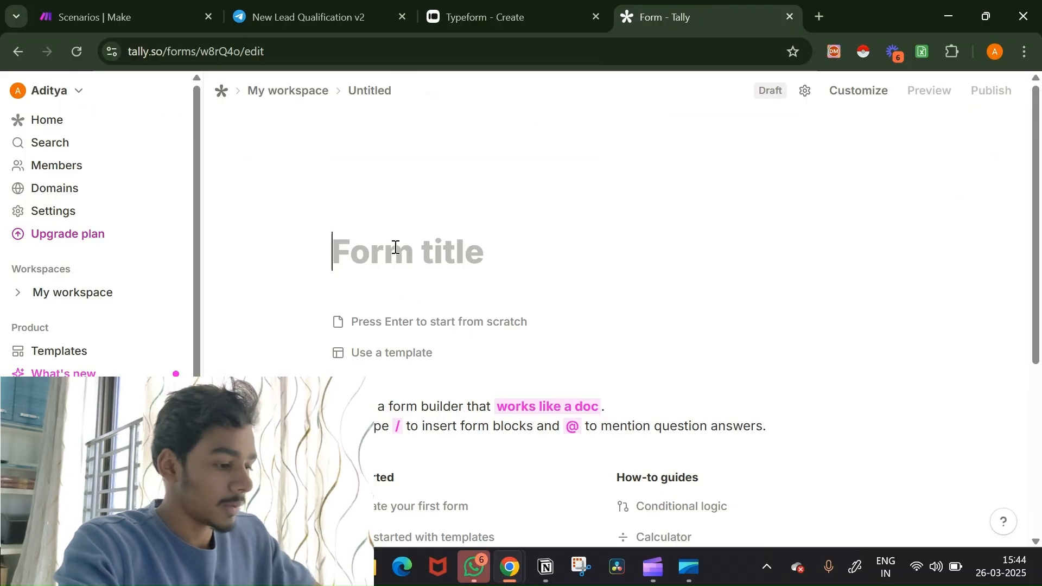
{"action": "type", "text": "Lead Qualifying "}
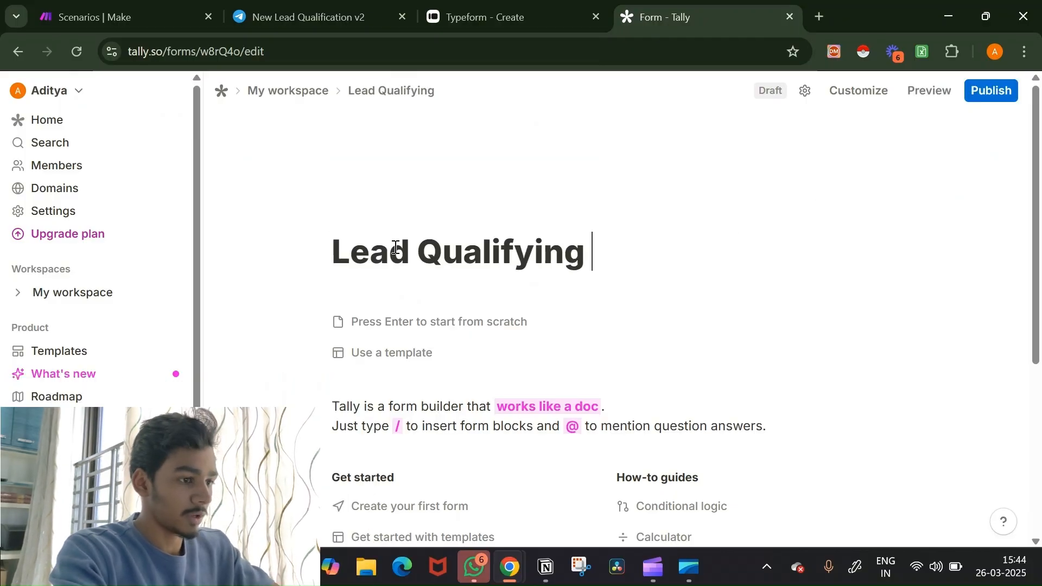
{"action": "type", "text": "For"}
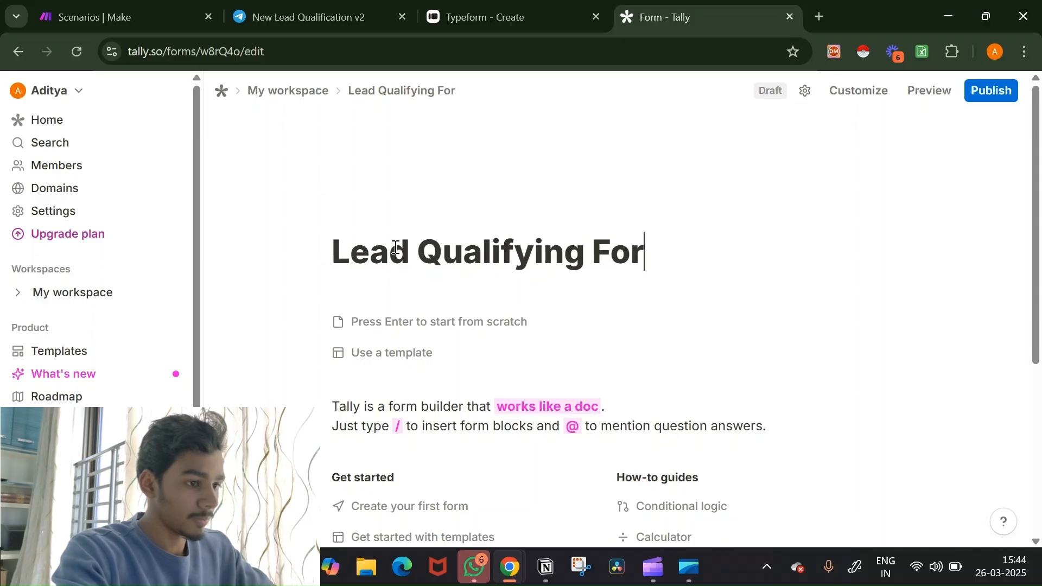
{"action": "type", "text": "m"}
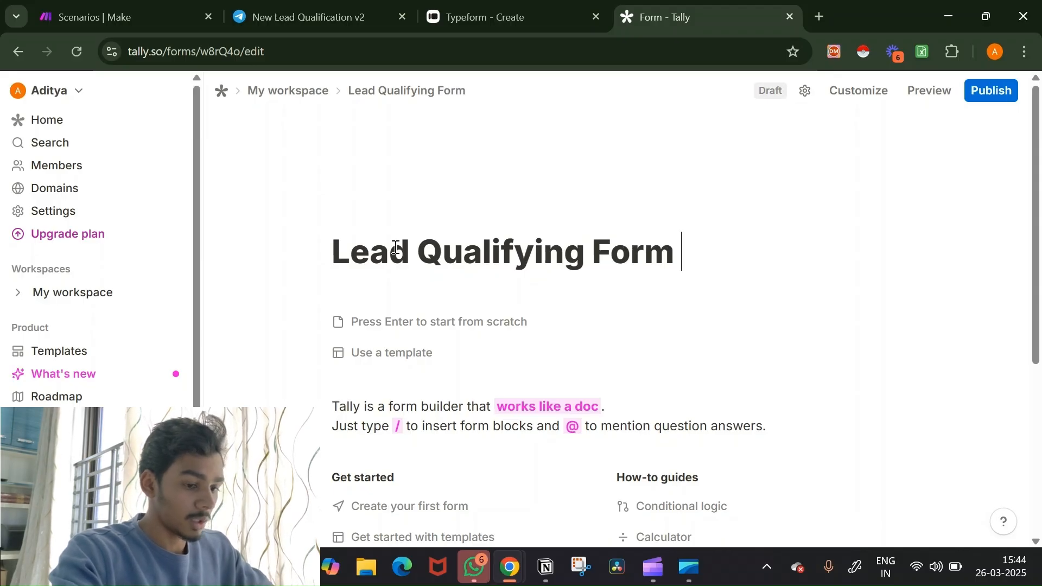
{"action": "type", "text": " ("}
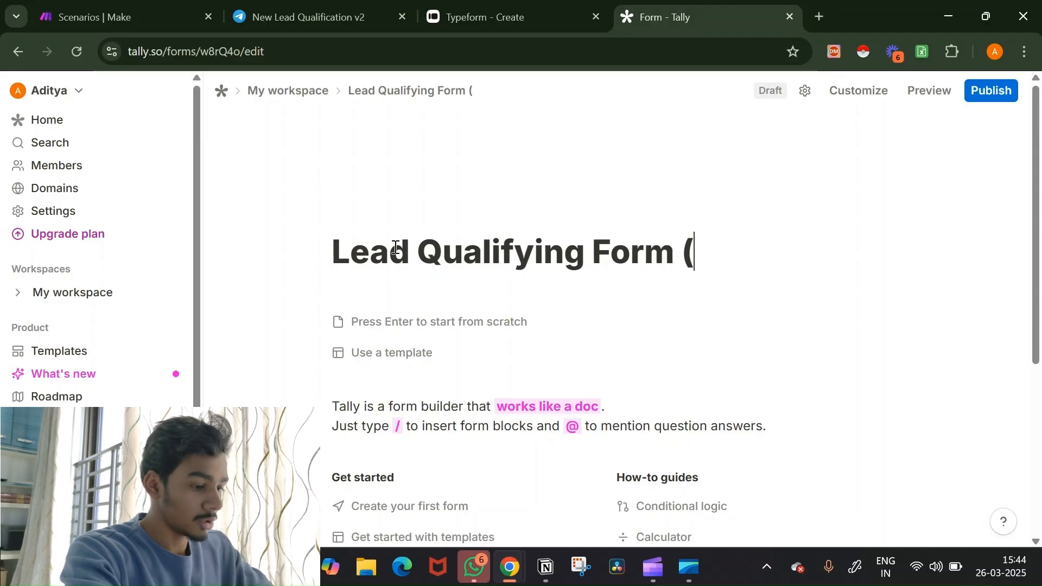
{"action": "type", "text": "YT"}
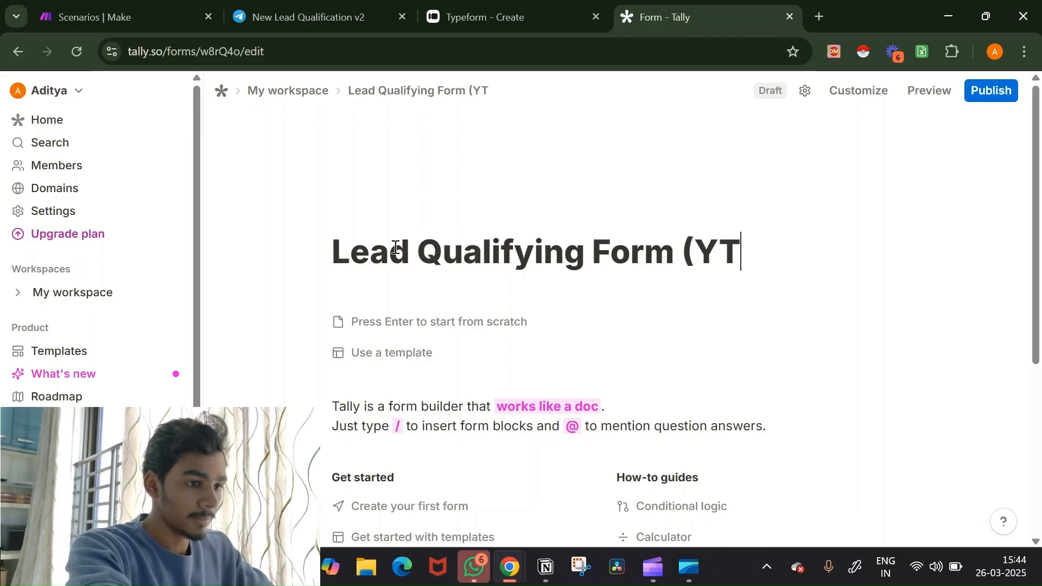
{"action": "type", "text": ")"}
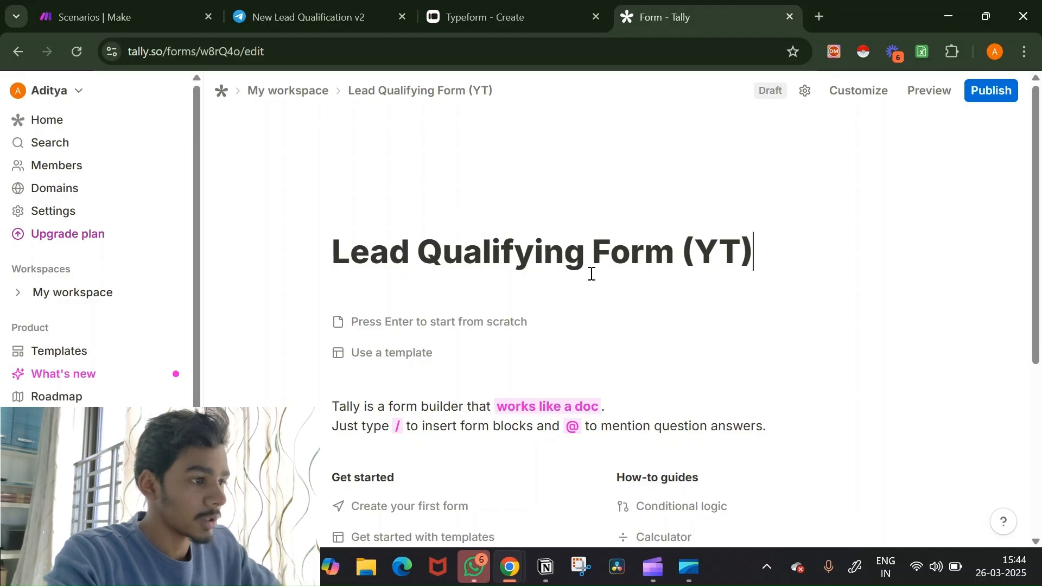
{"action": "scroll", "coordinate": [591, 275], "scroll_direction": "down", "scroll_amount": 1}
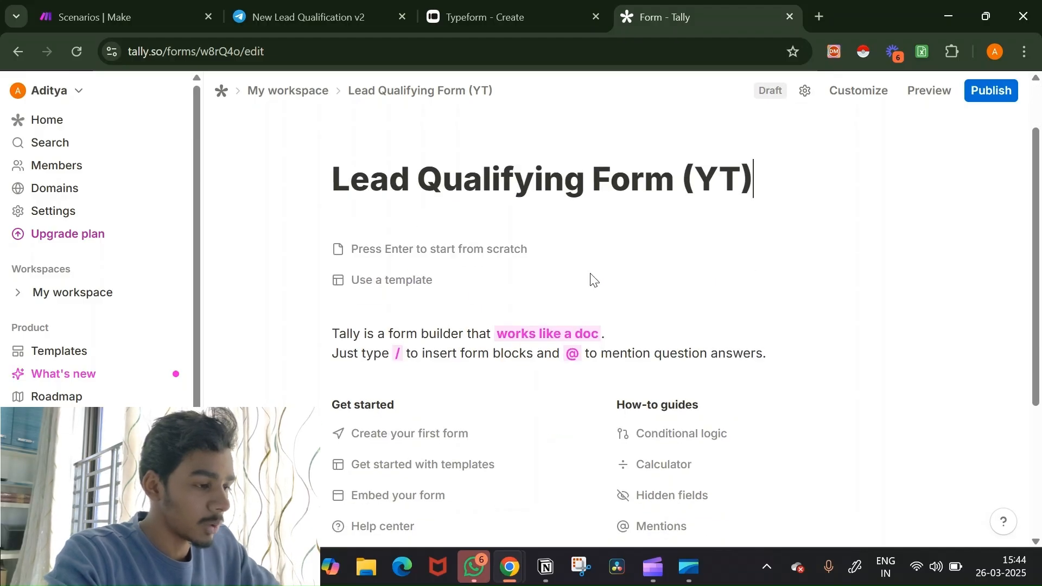
{"action": "left_click", "coordinate": [495, 255]}
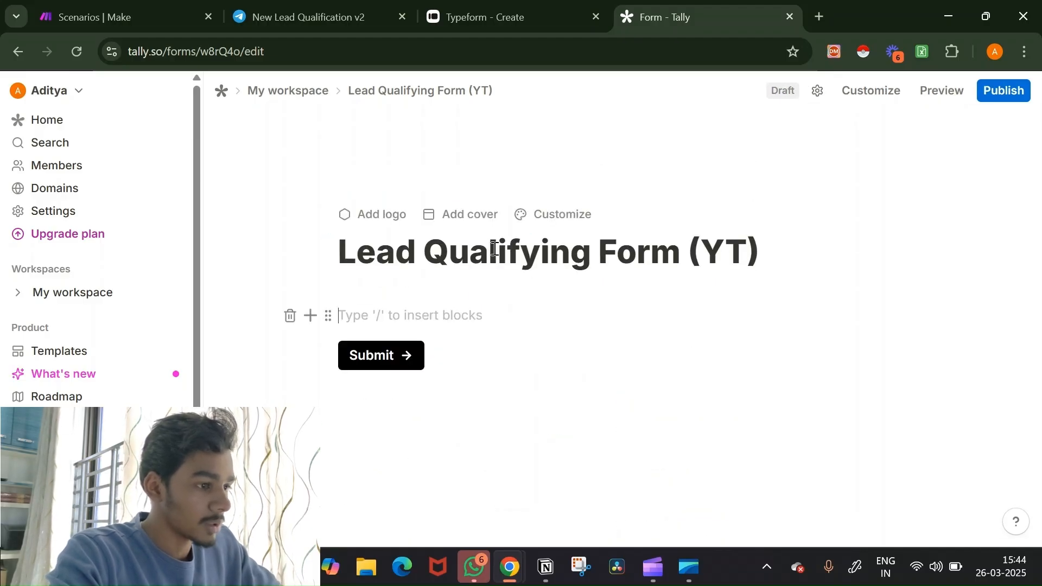
Step: Add a short-answer question titled 'What's your name?'
{"action": "left_click", "coordinate": [310, 317]}
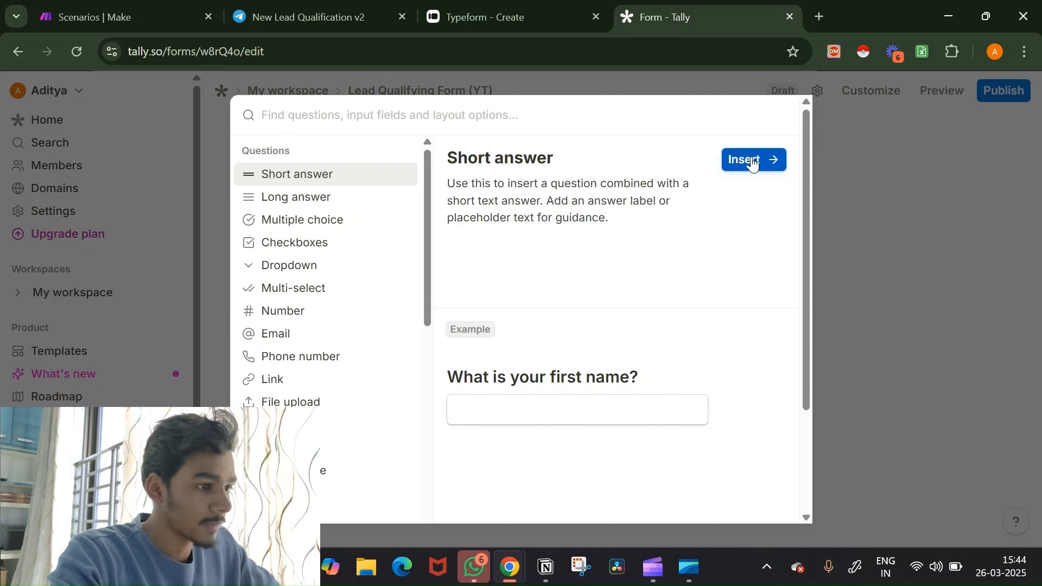
{"action": "left_click", "coordinate": [754, 164]}
{"action": "type", "text": "W"}
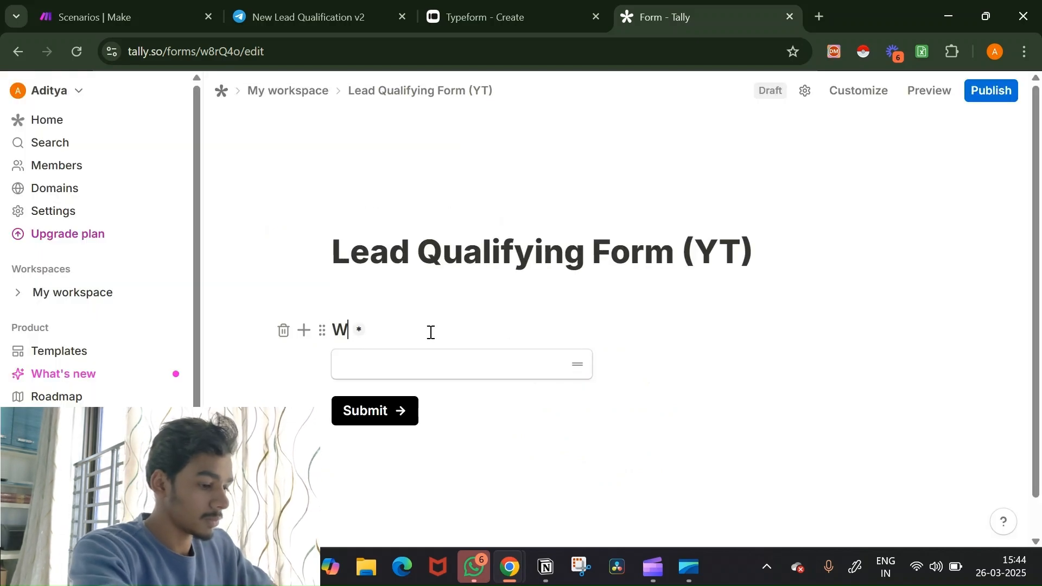
{"action": "type", "text": "hat's yo"}
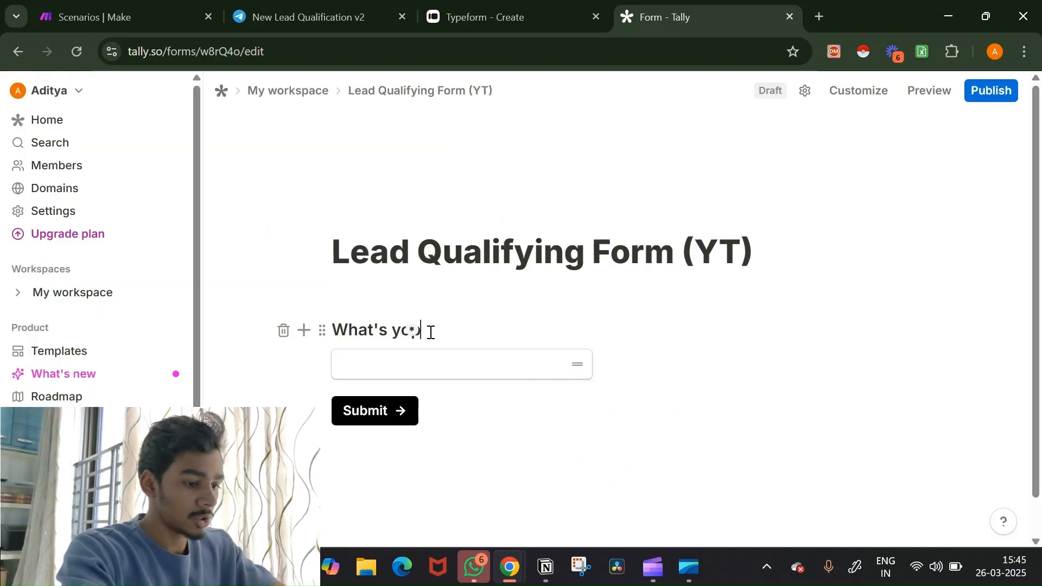
{"action": "type", "text": "ur"}
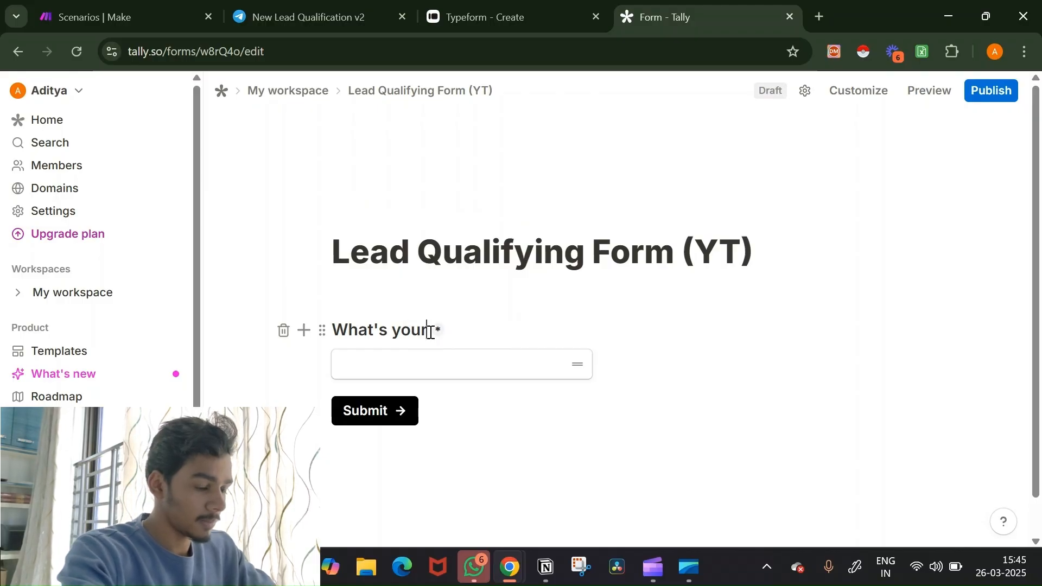
{"action": "type", "text": " name?"}
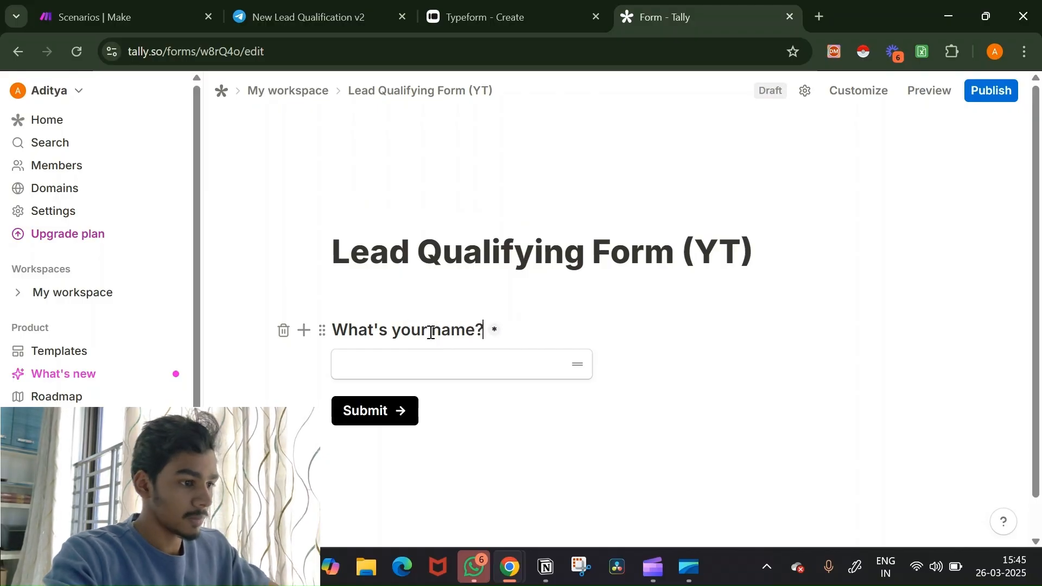
Step: Add an email question titled 'What's your email?' below it
{"action": "left_click", "coordinate": [303, 364]}
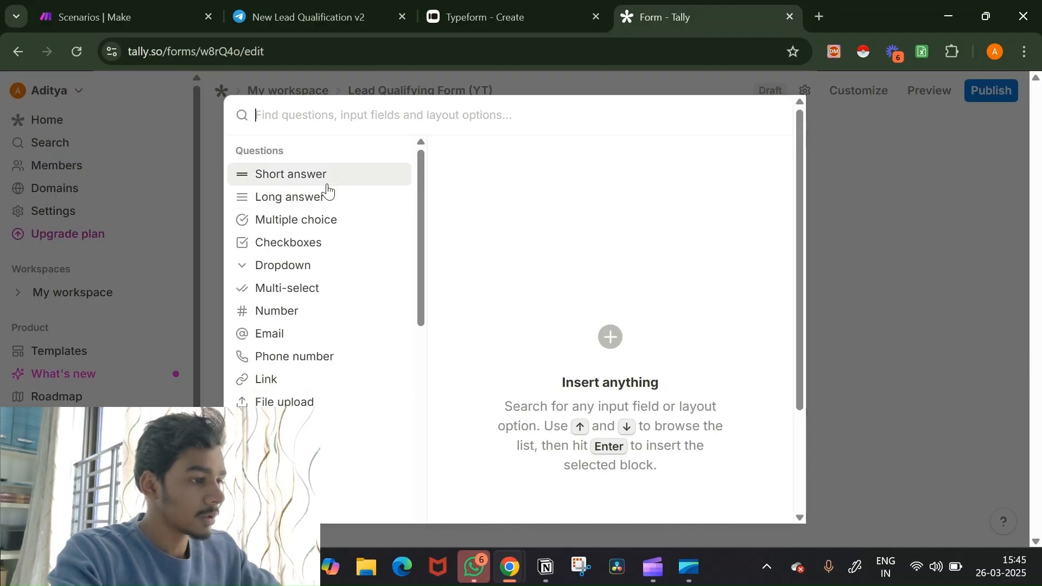
{"action": "mouse_move", "coordinate": [332, 179]}
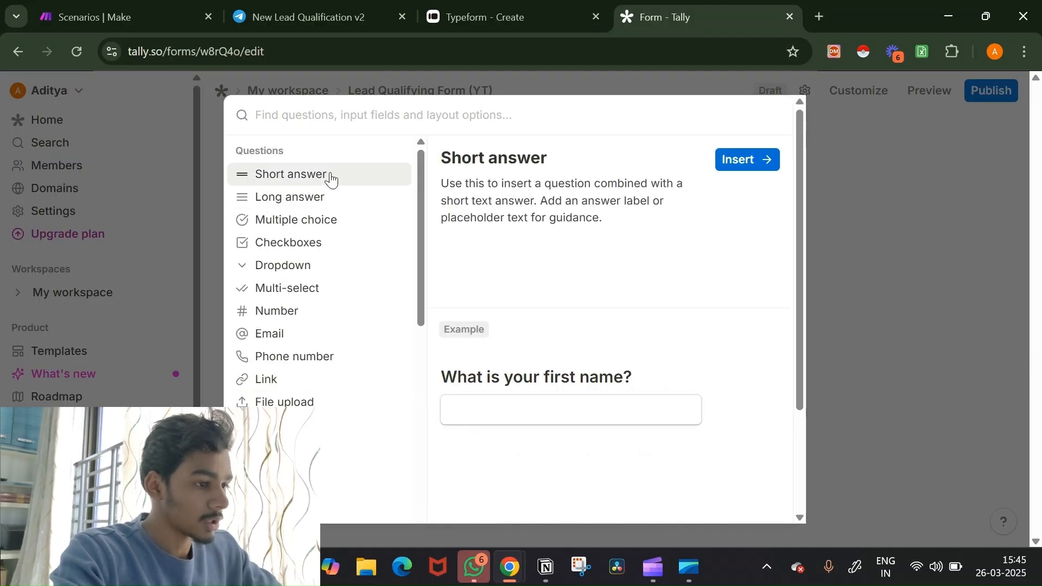
{"action": "left_click", "coordinate": [289, 343]}
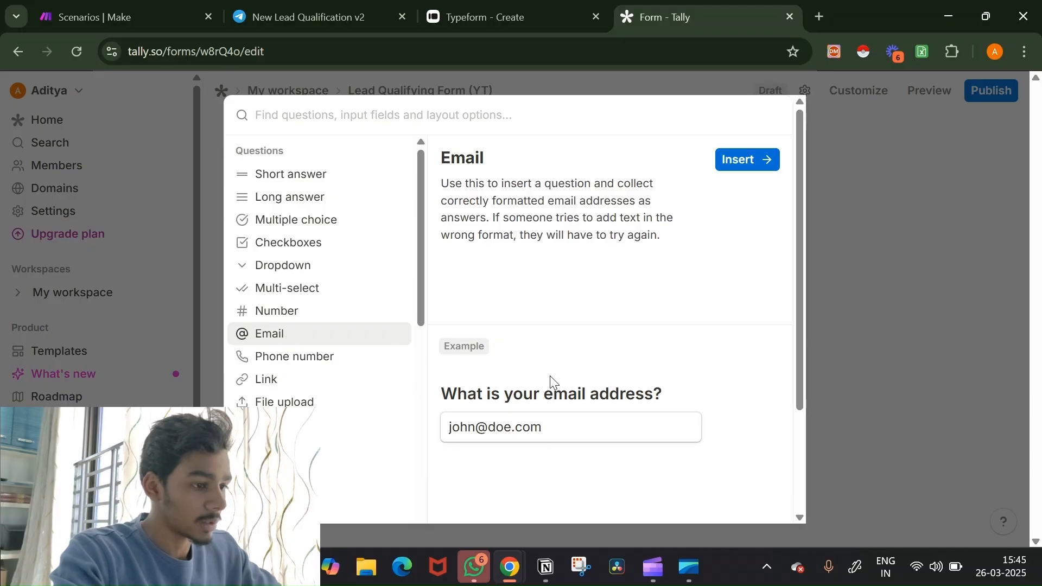
{"action": "left_click", "coordinate": [756, 157]}
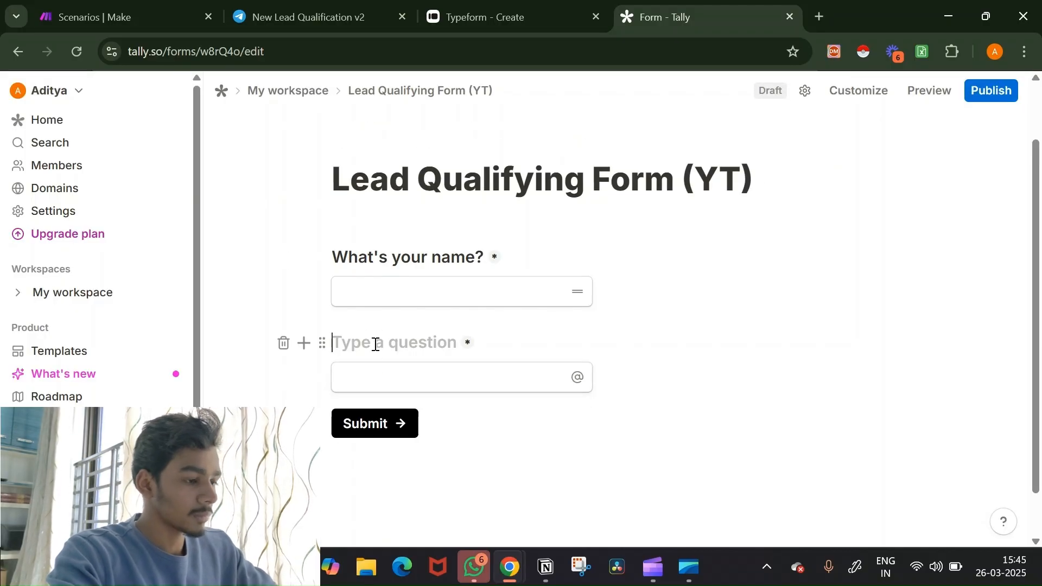
{"action": "type", "text": "What"}
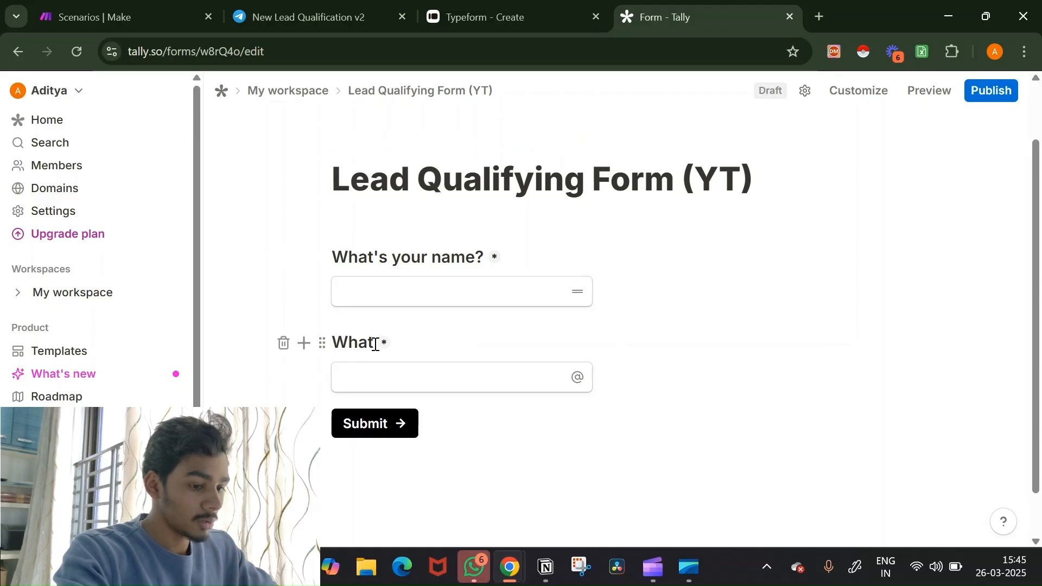
{"action": "type", "text": "'s your e"}
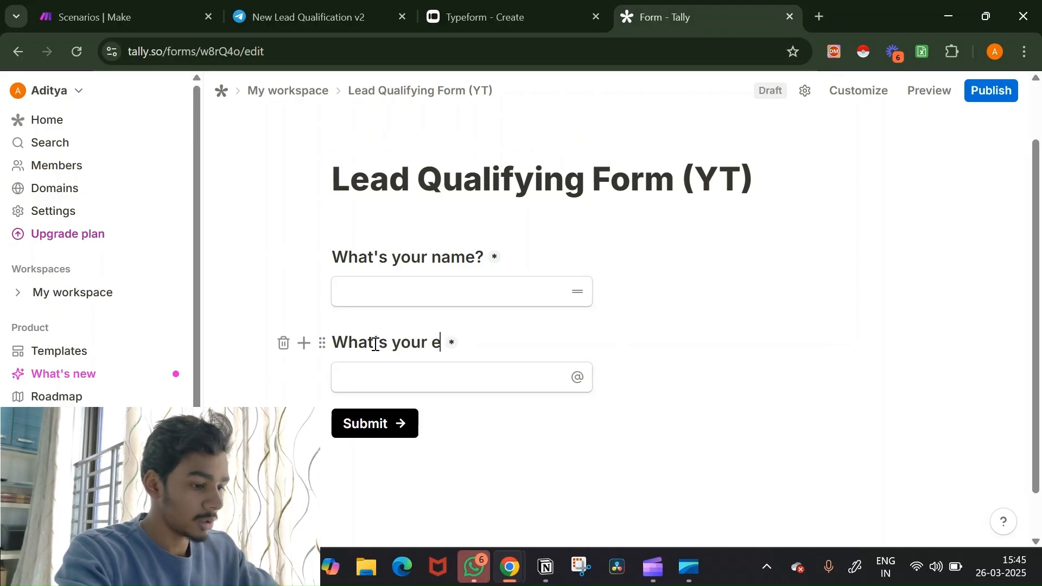
{"action": "type", "text": "mail?"}
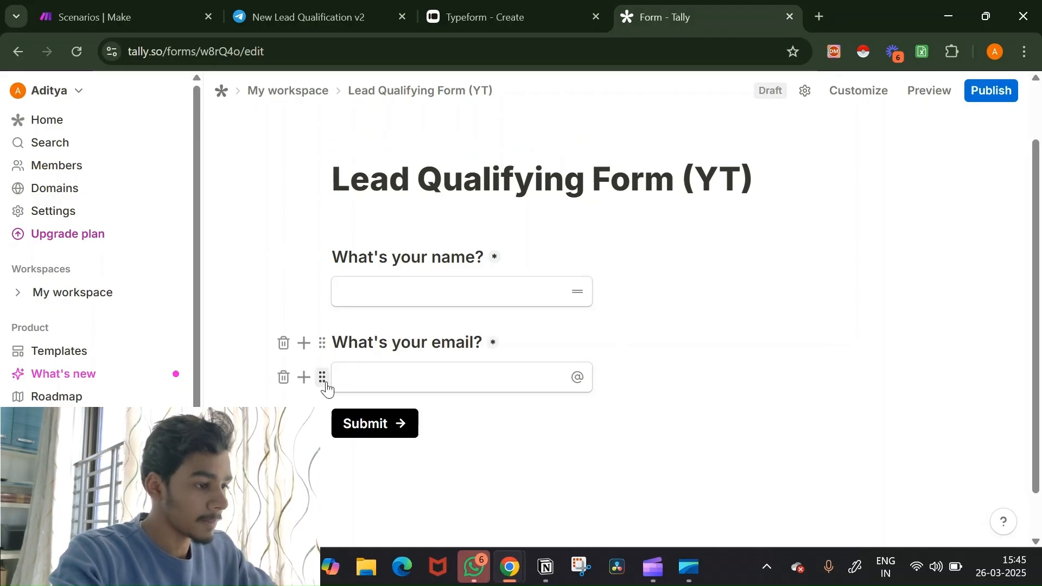
{"action": "left_click", "coordinate": [304, 378]}
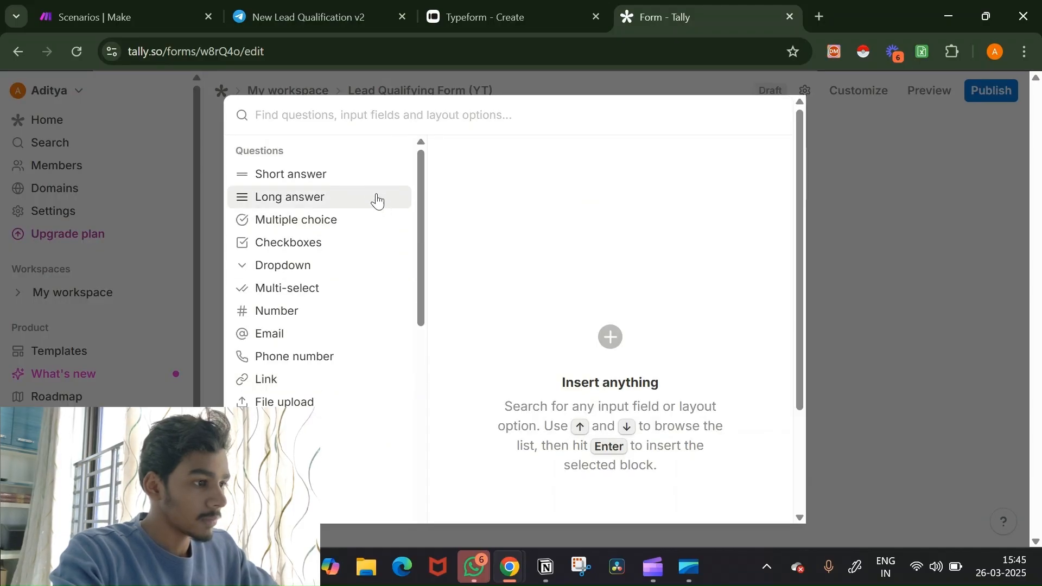
Step: Check Typeform's question 3, then add a Tally multiple-choice question 'What best describes you?'
{"action": "left_click", "coordinate": [495, 8]}
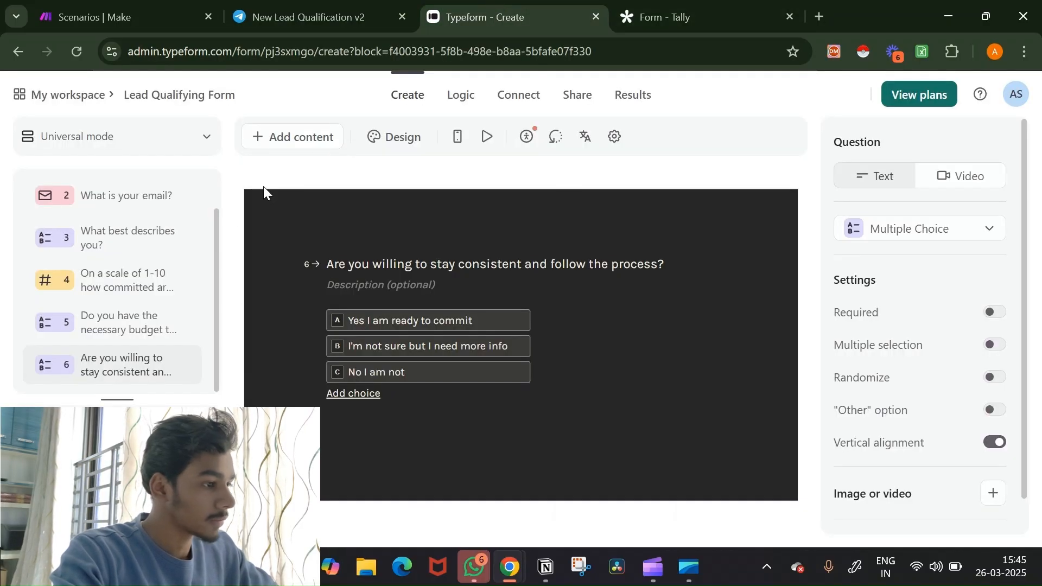
{"action": "left_click", "coordinate": [185, 245]}
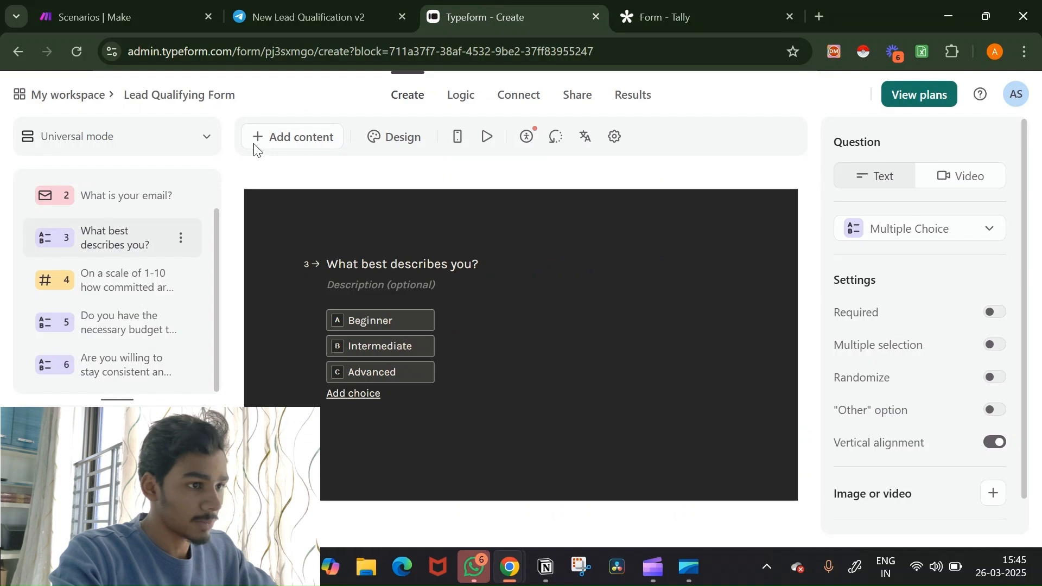
{"action": "left_click", "coordinate": [667, 17]}
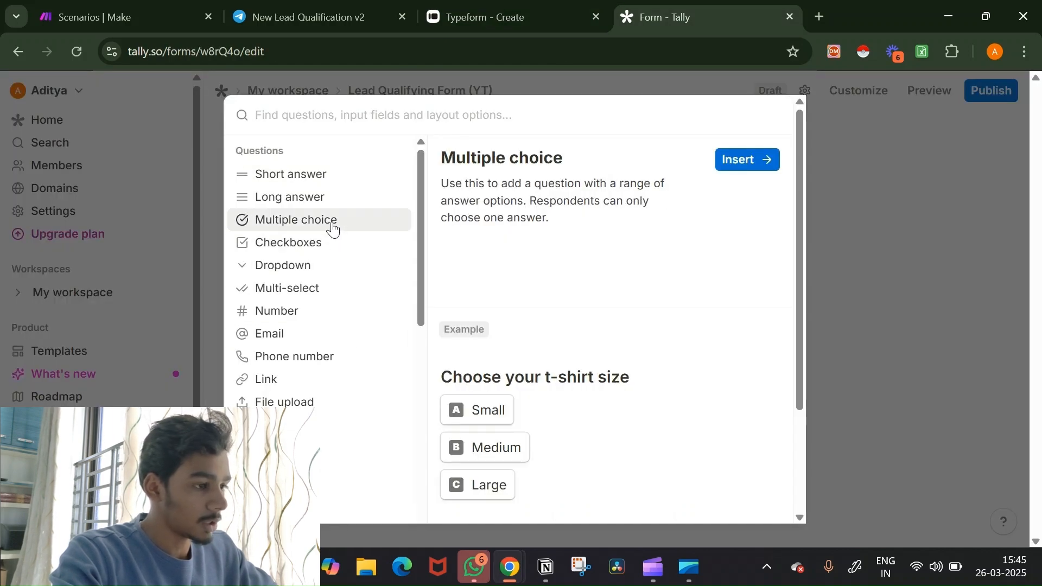
{"action": "left_click", "coordinate": [748, 158]}
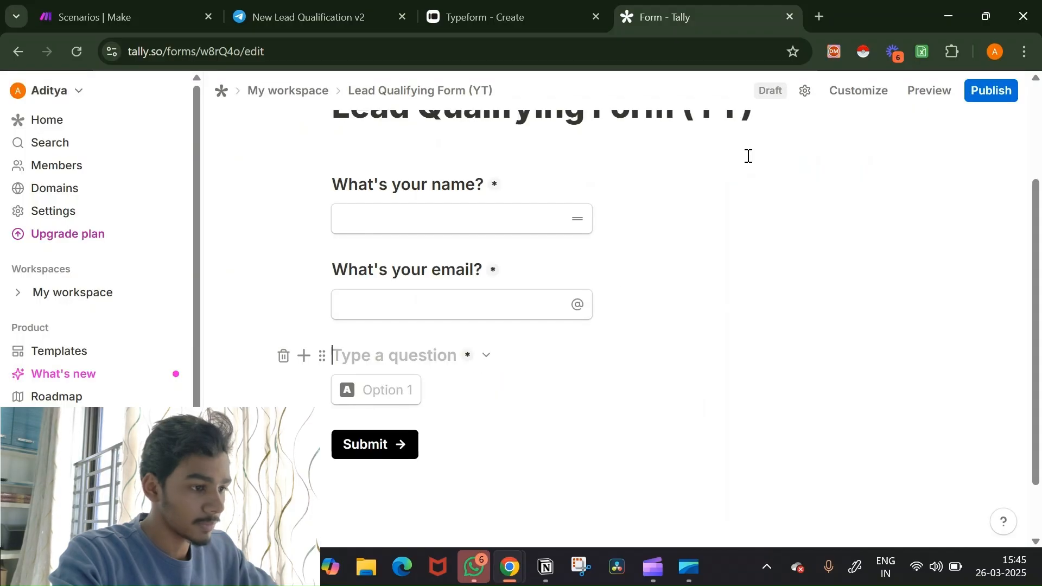
{"action": "type", "text": "W"}
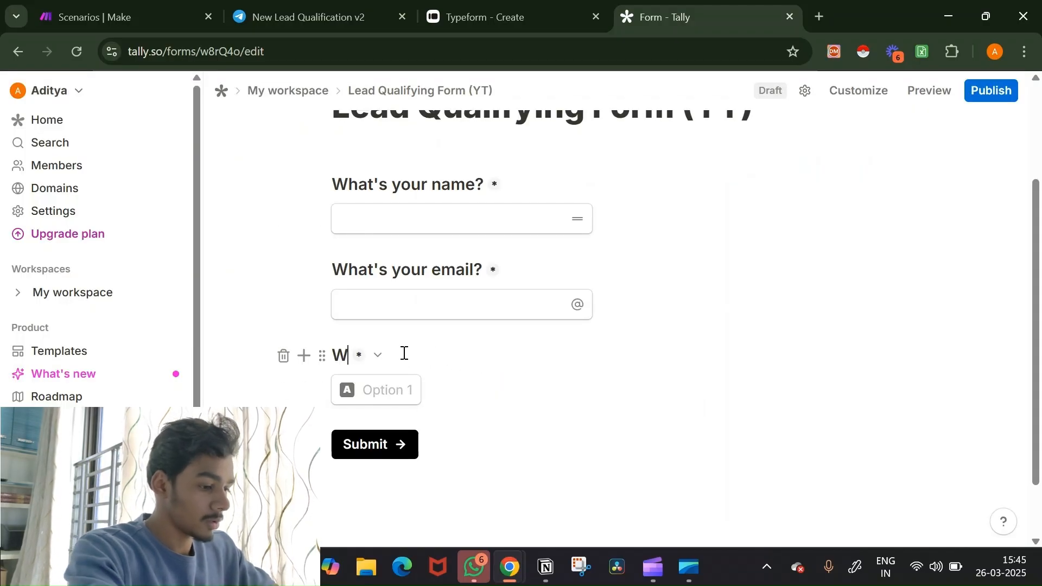
{"action": "type", "text": "hat best d"}
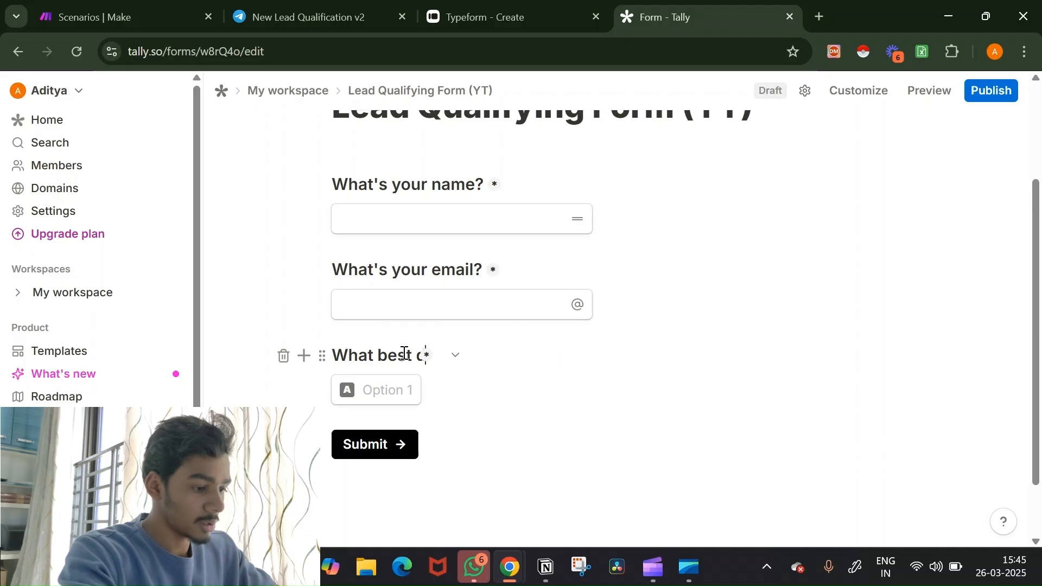
{"action": "type", "text": "escribes you?"}
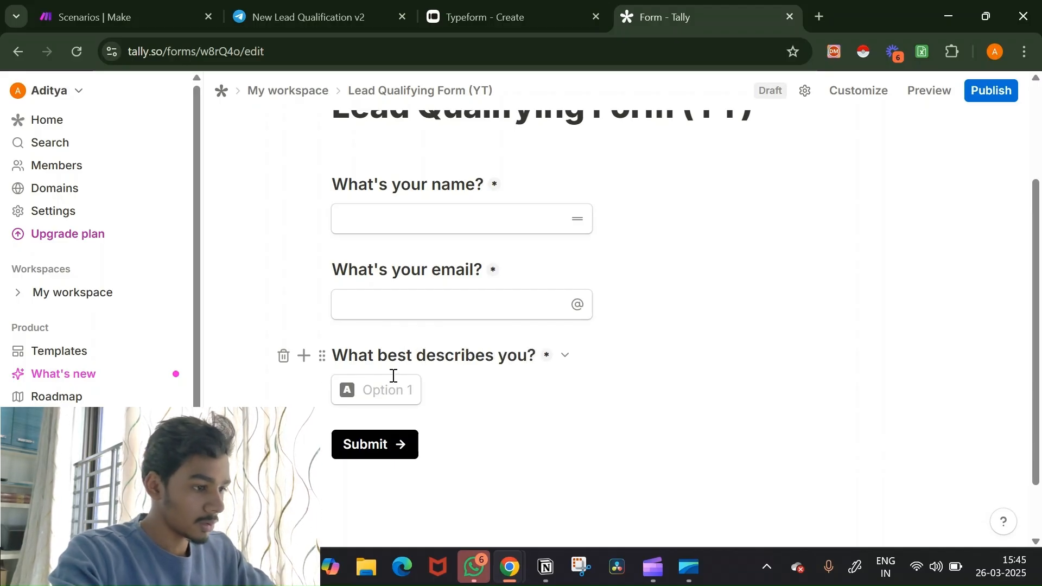
Step: Enter the answer options Begineer, Intermediate and Advanced
{"action": "left_click", "coordinate": [383, 391]}
{"action": "type", "text": "Bes"}
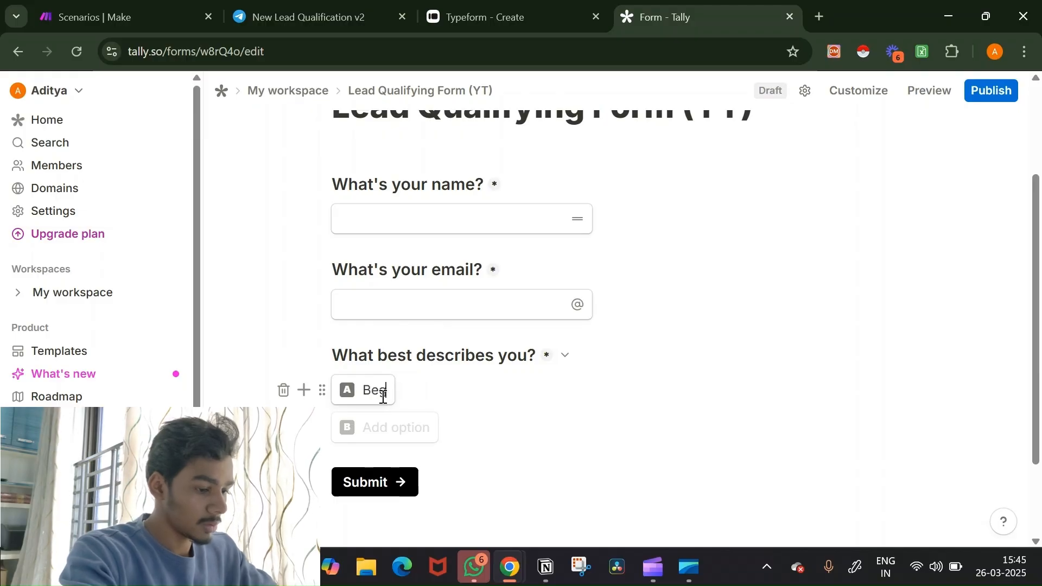
{"action": "type", "text": "ineer"}
{"action": "key", "text": "Return"}
{"action": "type", "text": "In"}
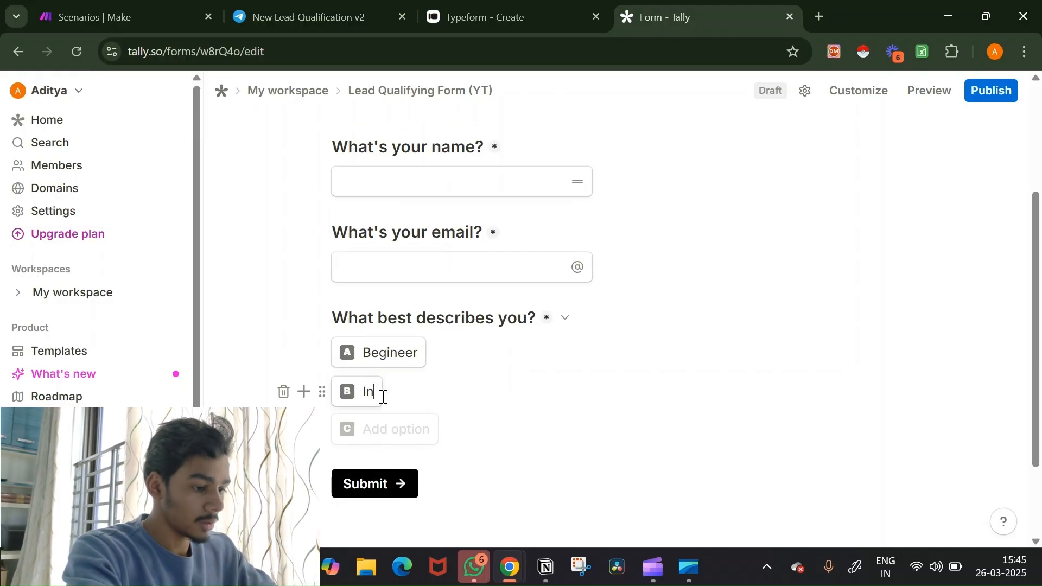
{"action": "type", "text": "termme"}
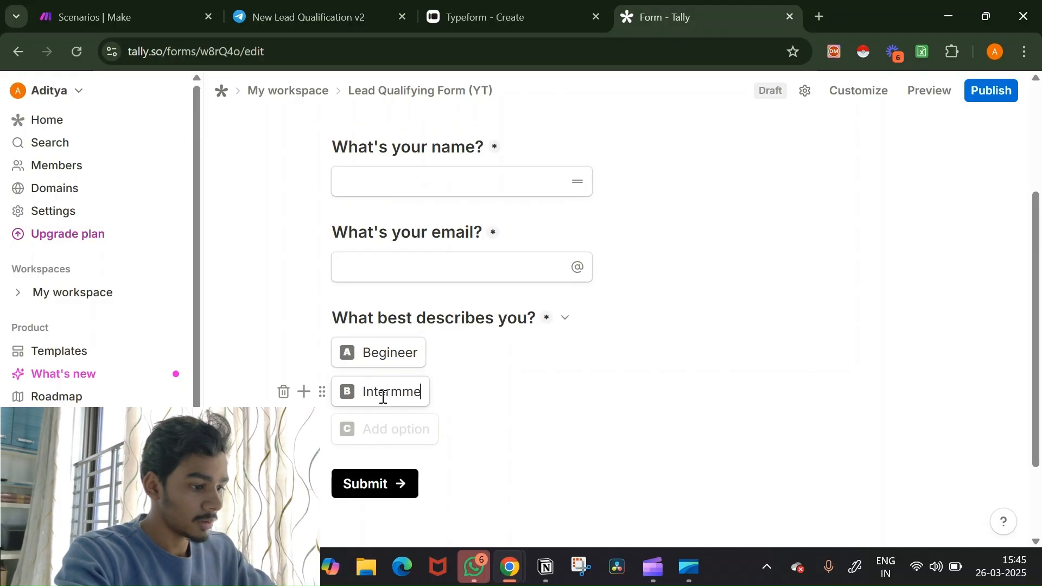
{"action": "key", "text": "BackSpace"}
{"action": "type", "text": "ediate"}
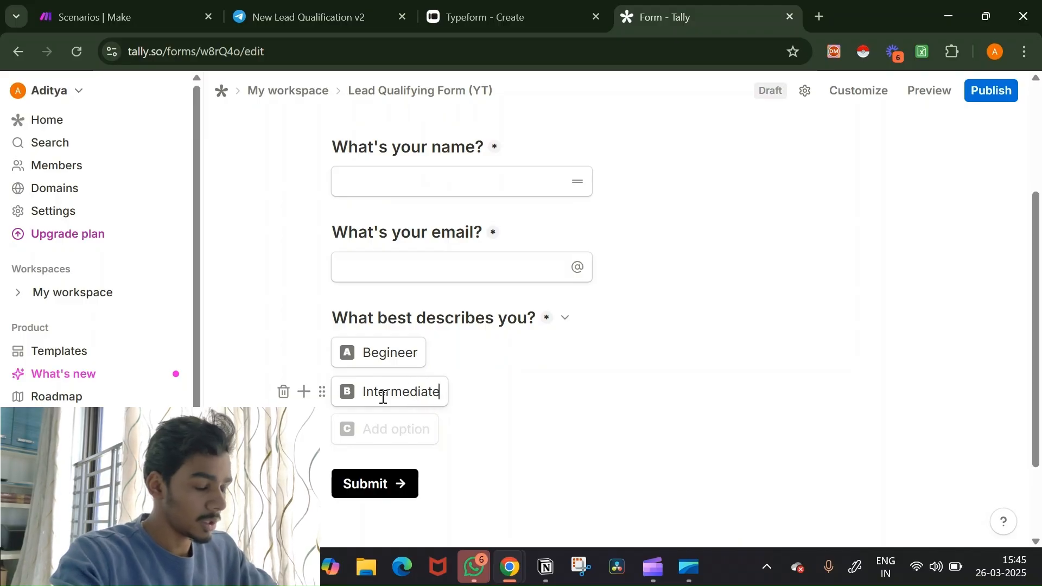
{"action": "key", "text": "Return"}
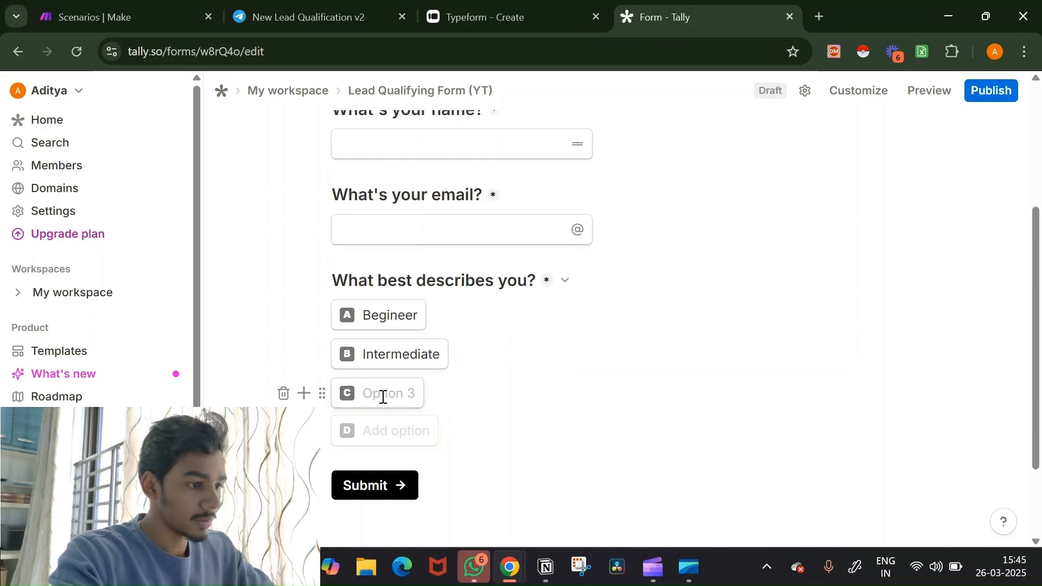
{"action": "type", "text": "Adva"}
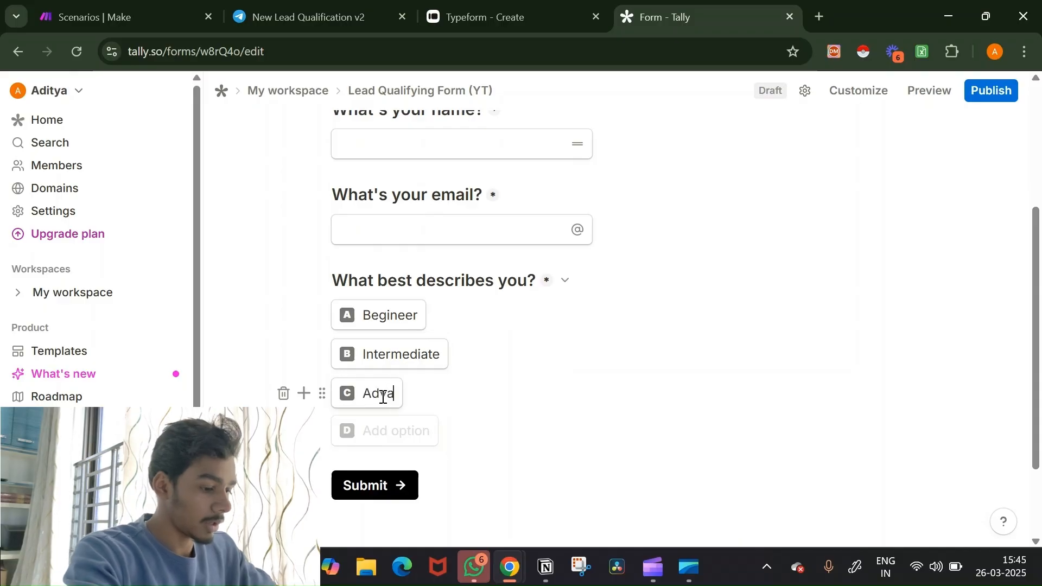
{"action": "type", "text": "nced"}
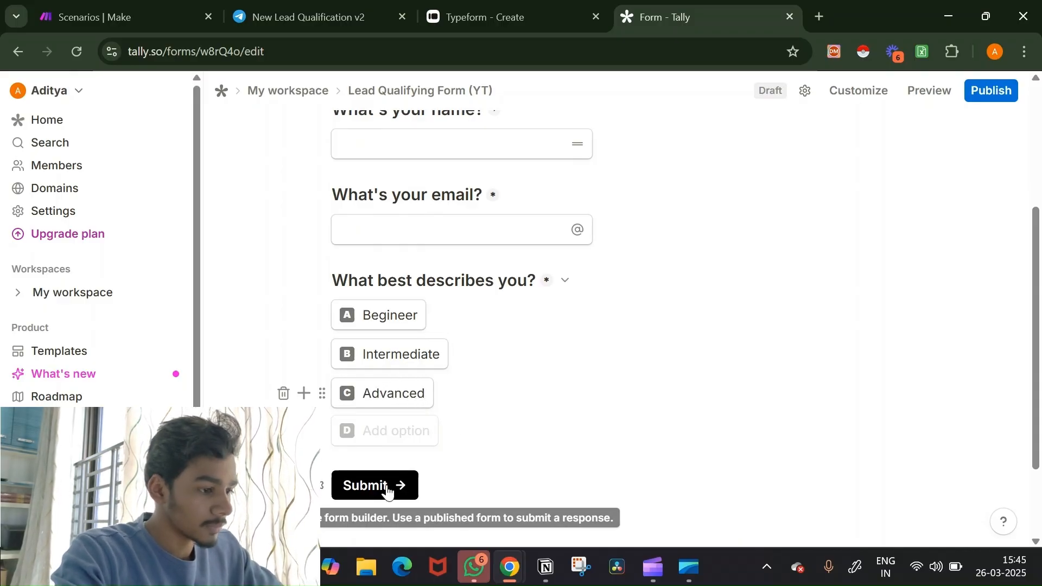
Step: Open the block picker and review the next questions in the Typeform version
{"action": "left_click", "coordinate": [303, 393]}
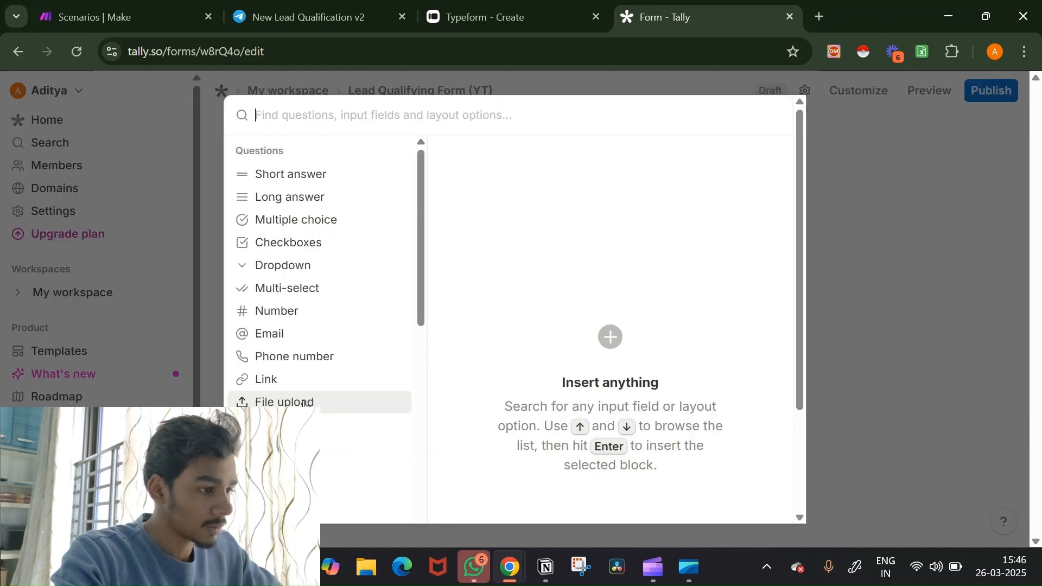
{"action": "left_click", "coordinate": [516, 12]}
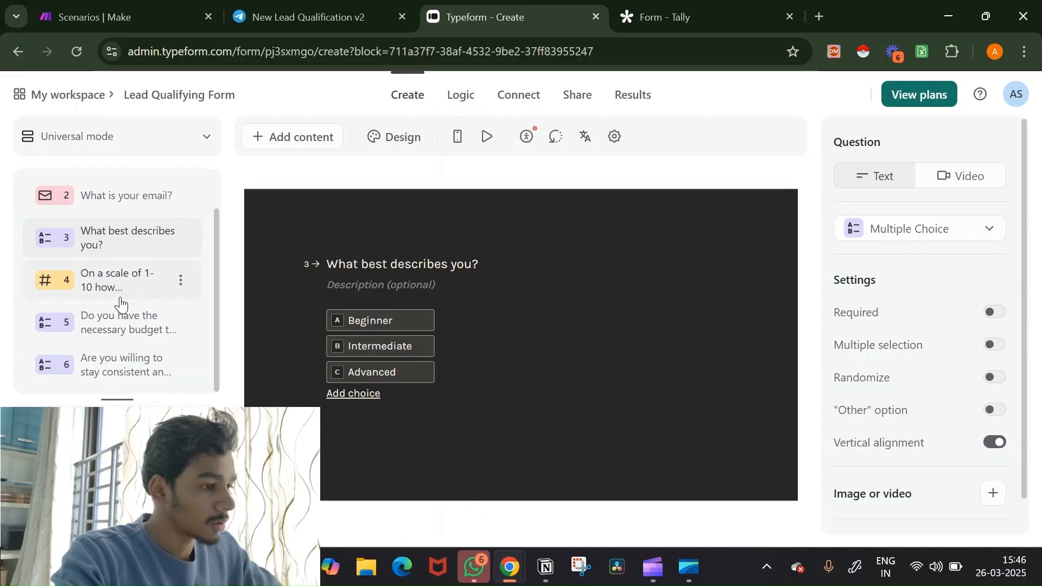
{"action": "left_click", "coordinate": [663, 12]}
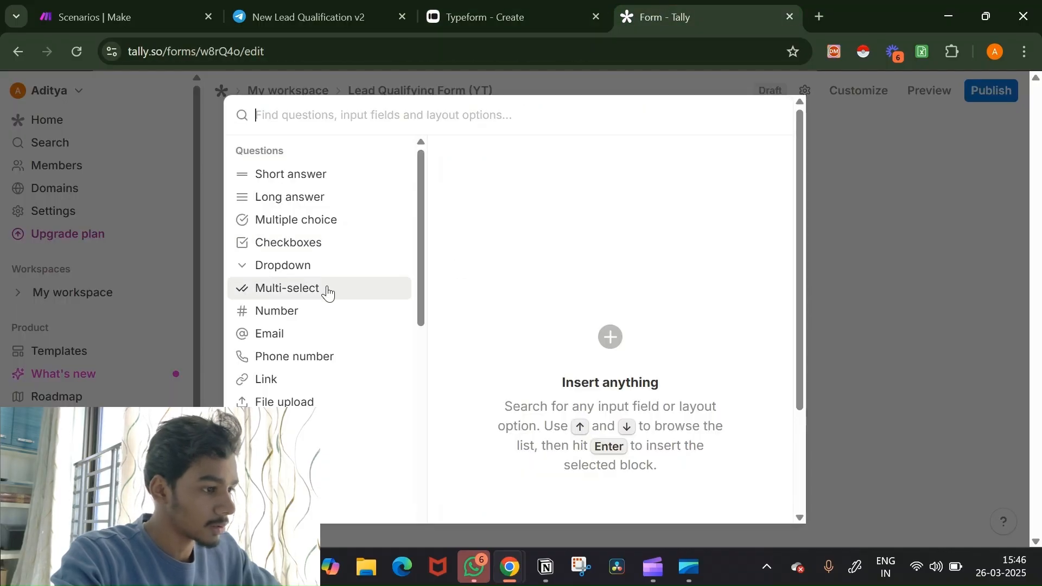
Step: Add a Number question titled 'On a scale of 1-10 how committed are you?'
{"action": "mouse_move", "coordinate": [328, 310]}
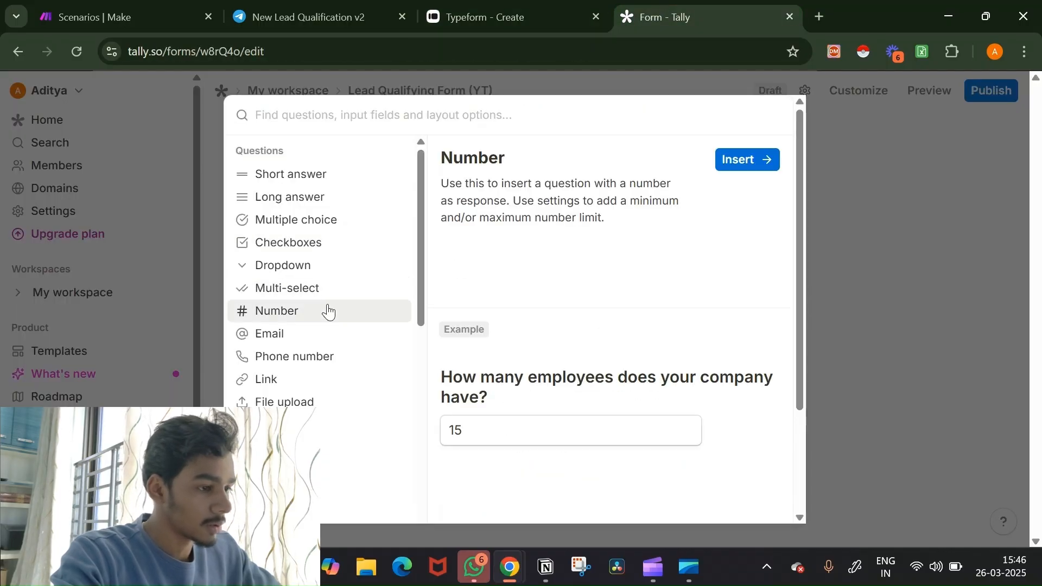
{"action": "left_click", "coordinate": [737, 164]}
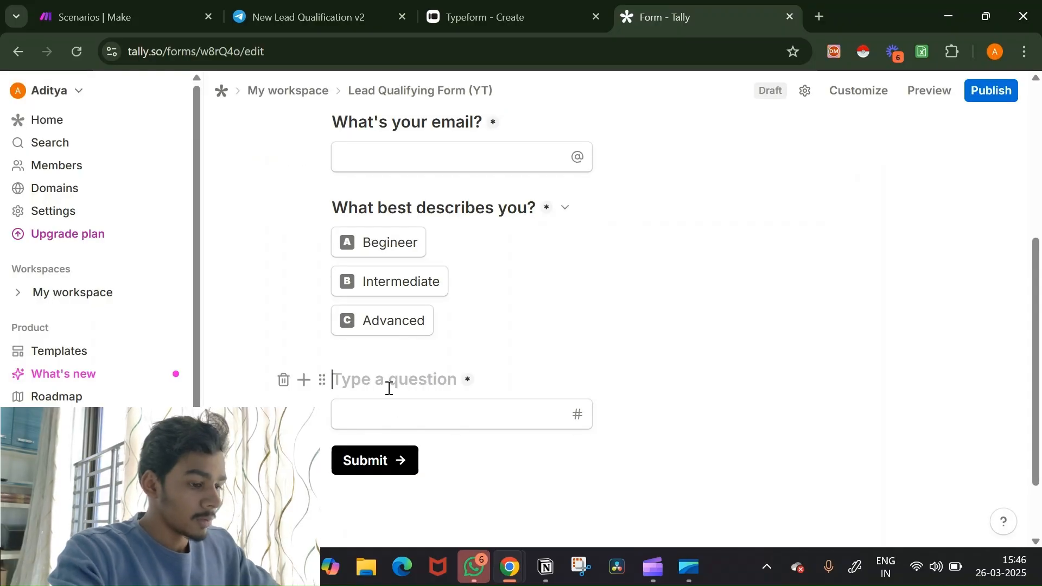
{"action": "type", "text": "On a sca"}
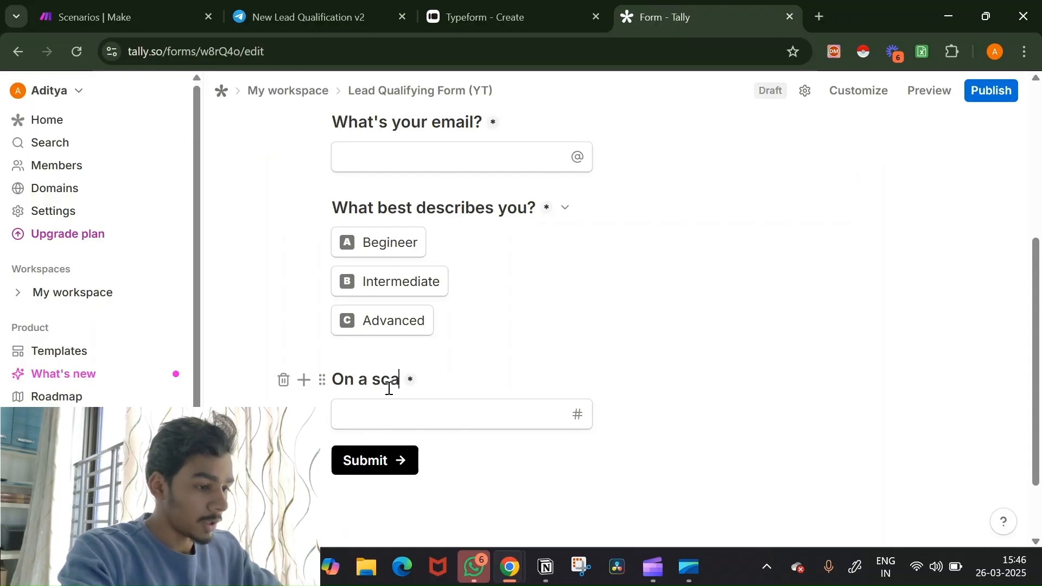
{"action": "type", "text": "le of"}
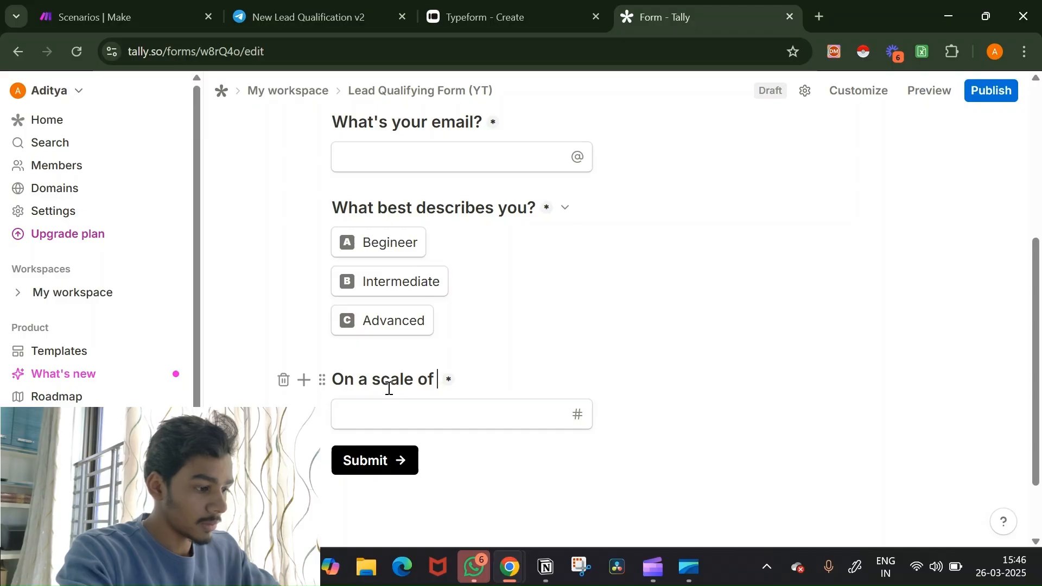
{"action": "type", "text": " 1-10 hoe"}
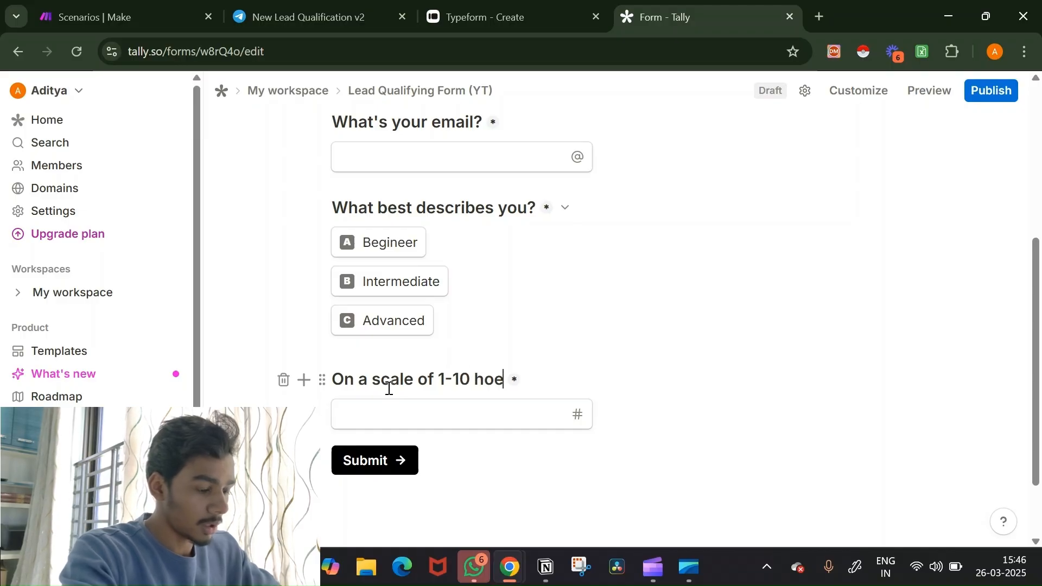
{"action": "key", "text": "BackSpace"}
{"action": "type", "text": "w "}
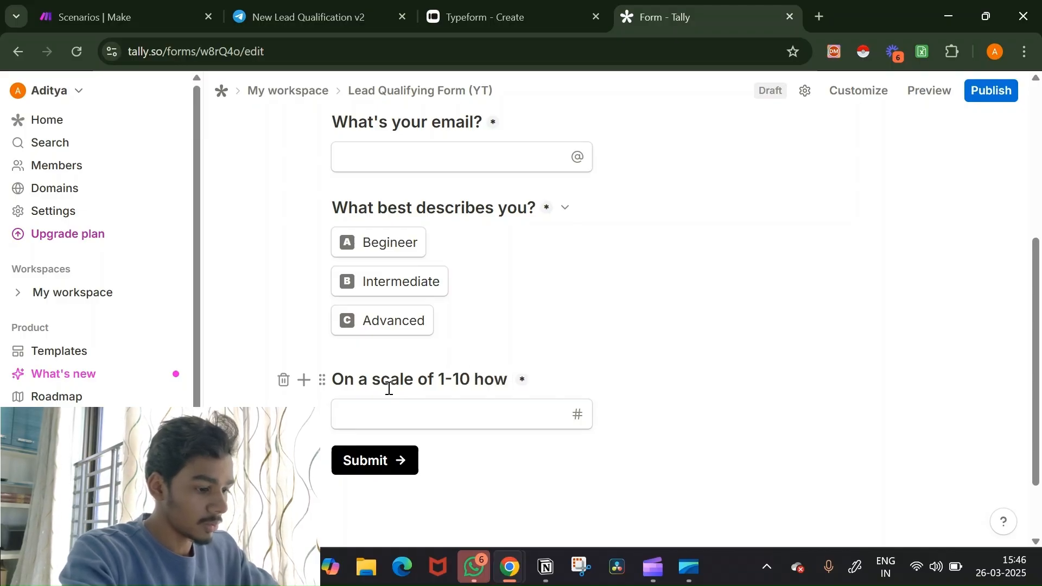
{"action": "type", "text": "commit"}
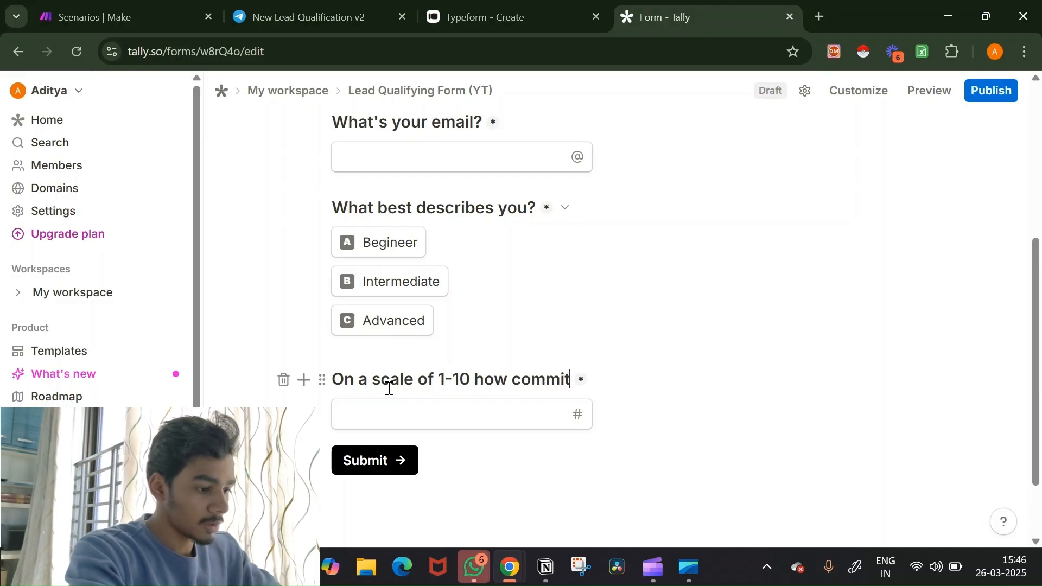
{"action": "type", "text": "ted are you?"}
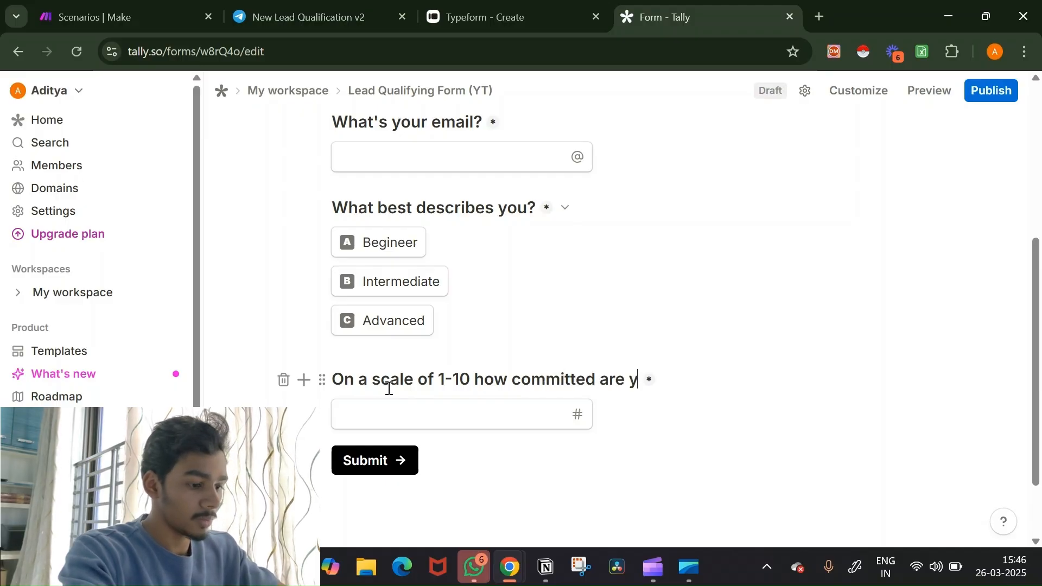
{"action": "left_click", "coordinate": [304, 414]}
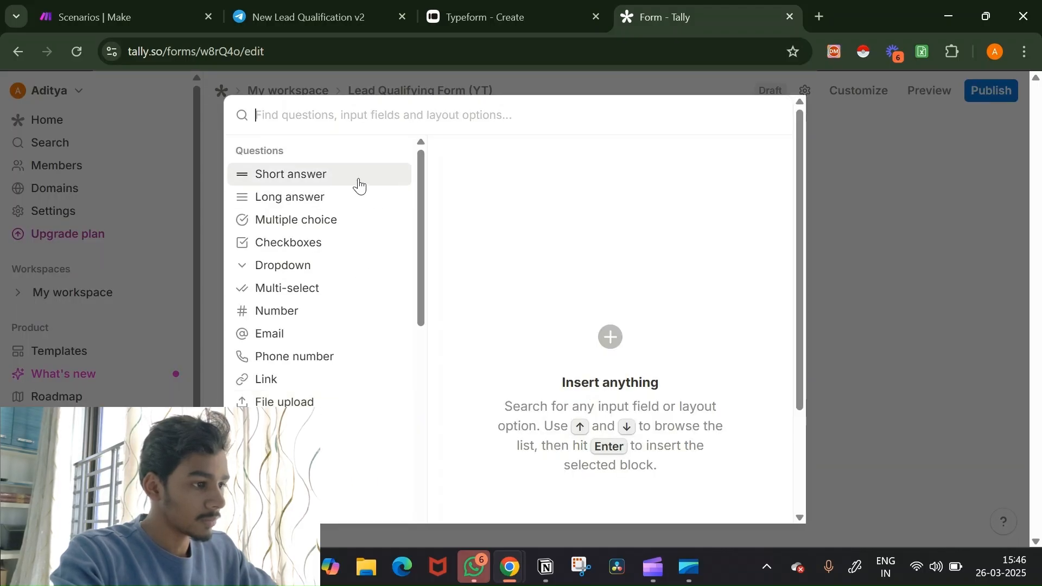
Step: Check Typeform's budget question, then add a multiple-choice question 'Do you have the necessary budget to invest in my coaching?'
{"action": "left_click", "coordinate": [520, 15]}
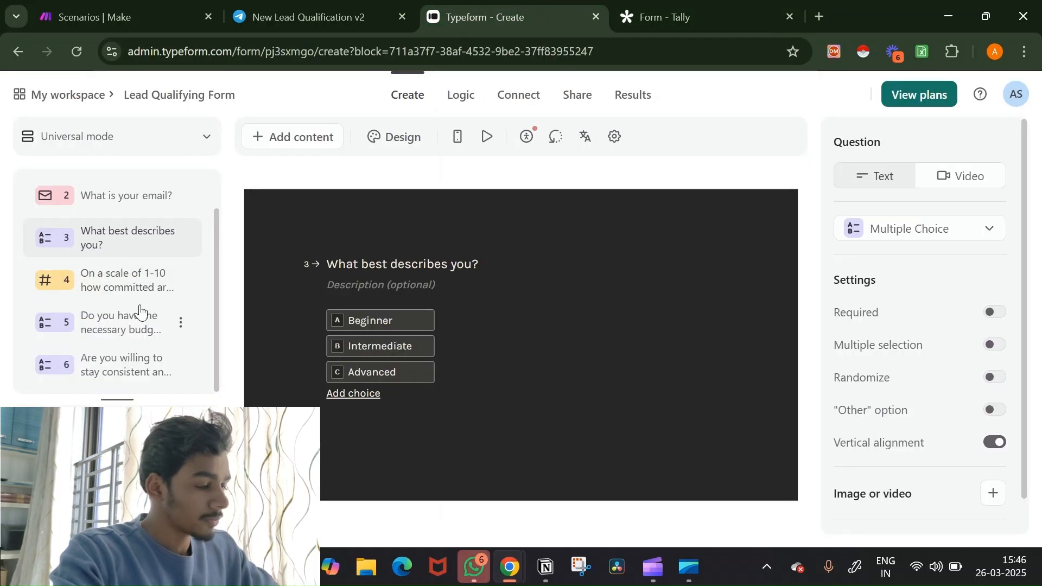
{"action": "left_click", "coordinate": [136, 323]}
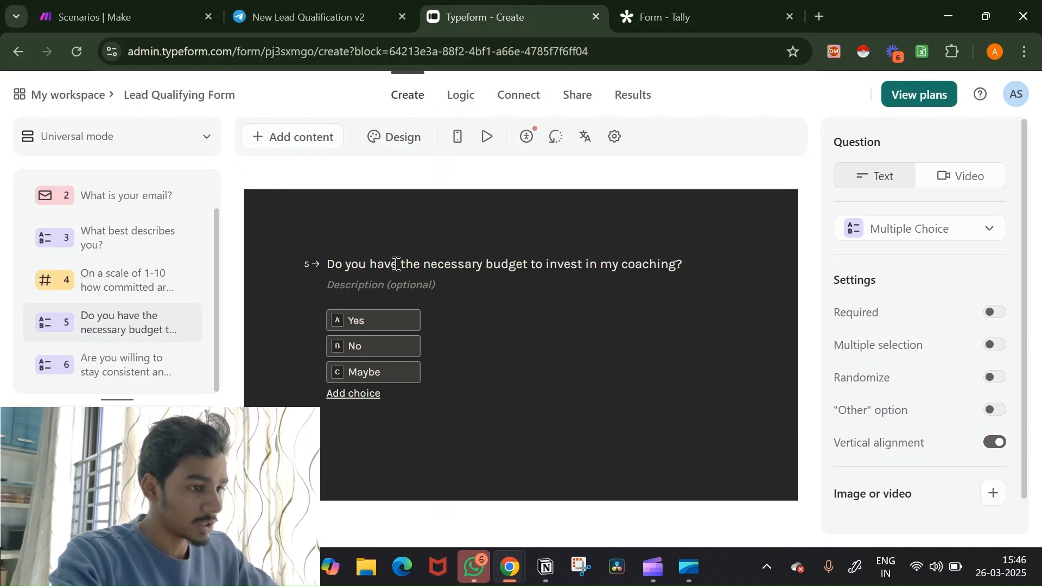
{"action": "left_click", "coordinate": [650, 9]}
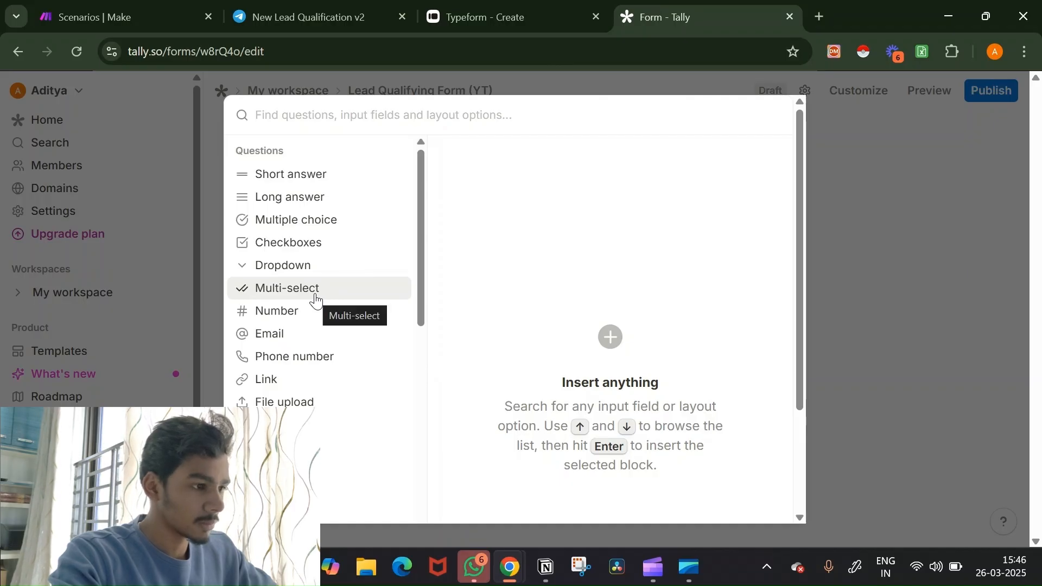
{"action": "mouse_move", "coordinate": [333, 231]}
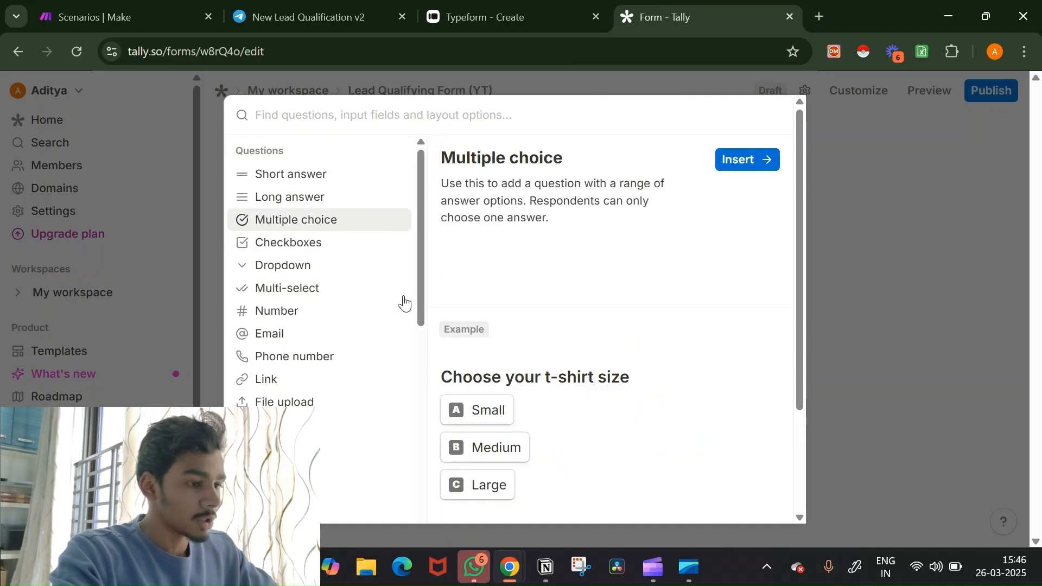
{"action": "left_click", "coordinate": [744, 163]}
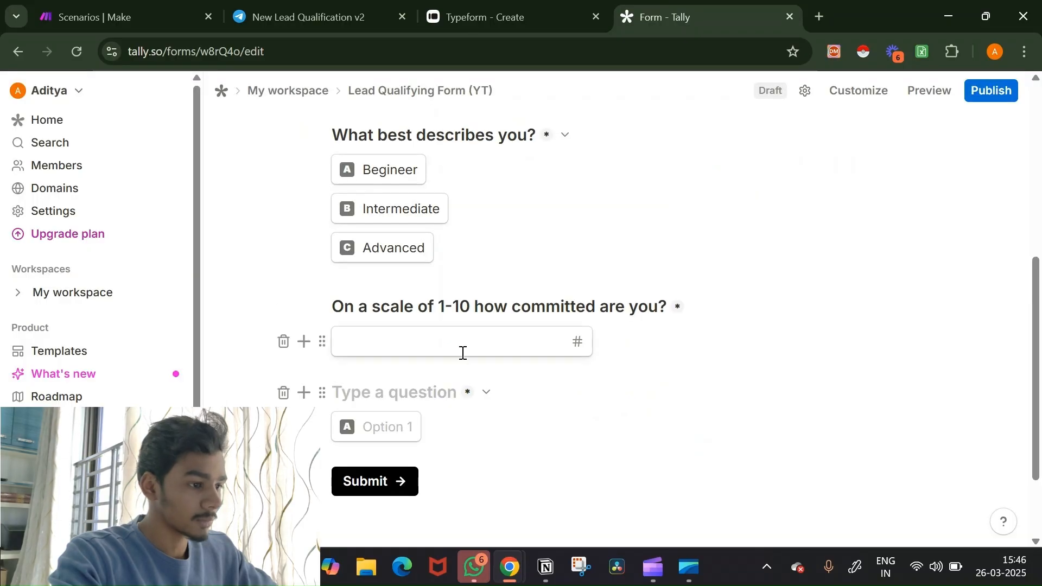
{"action": "type", "text": "Do "}
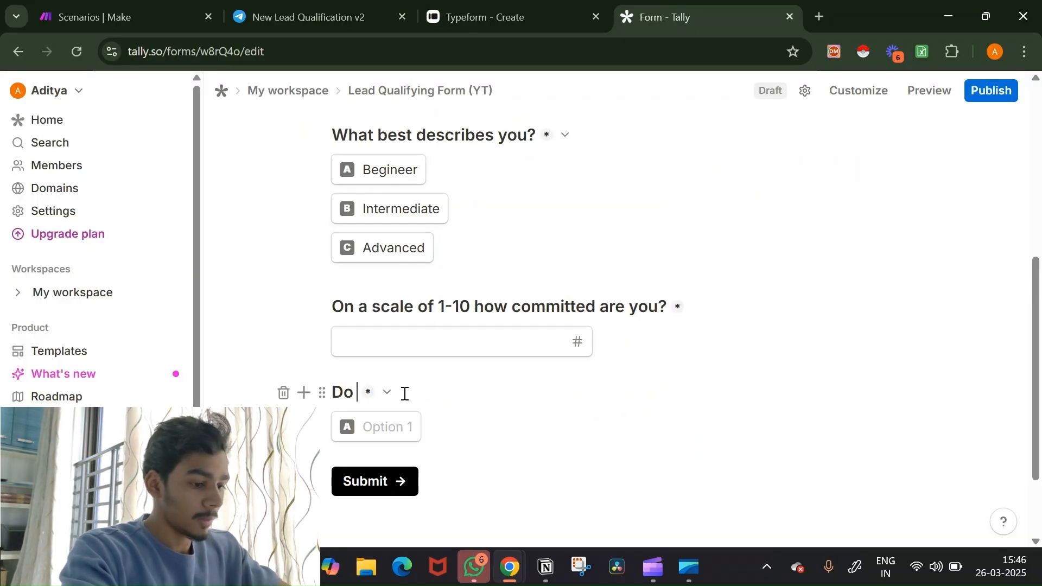
{"action": "type", "text": "you have the n"}
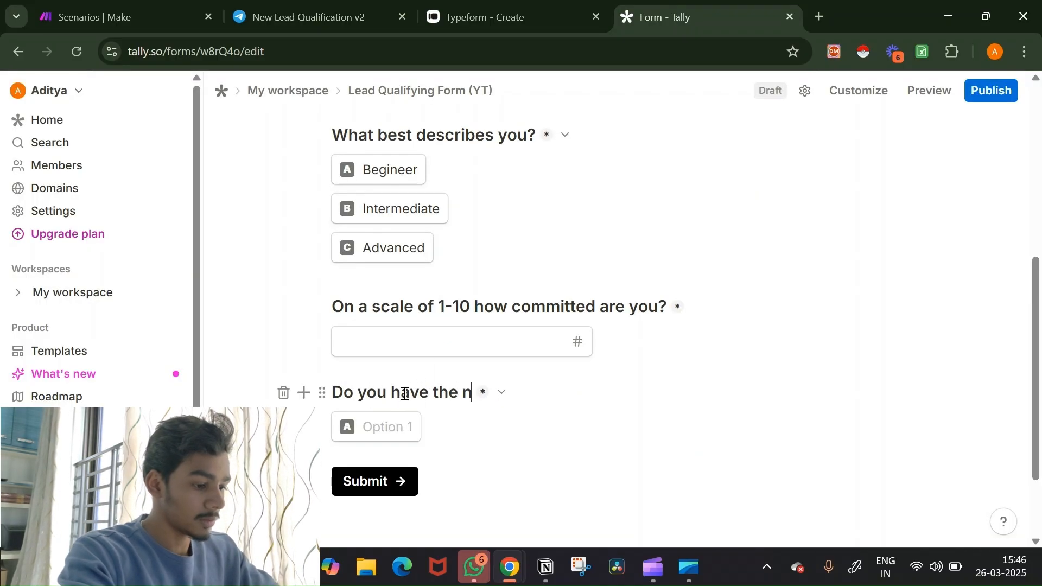
{"action": "type", "text": "ecessary "}
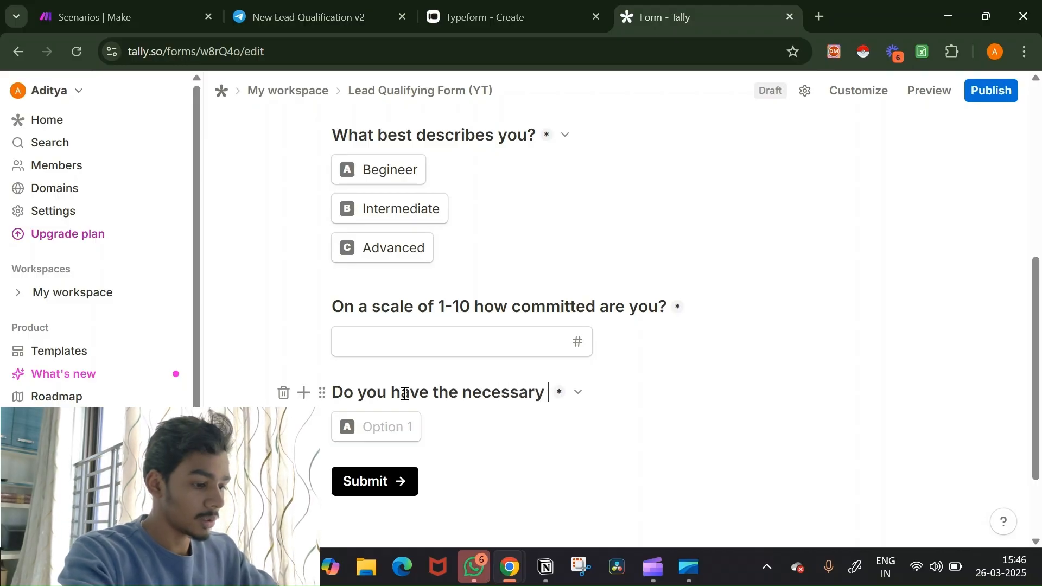
{"action": "type", "text": "budget"}
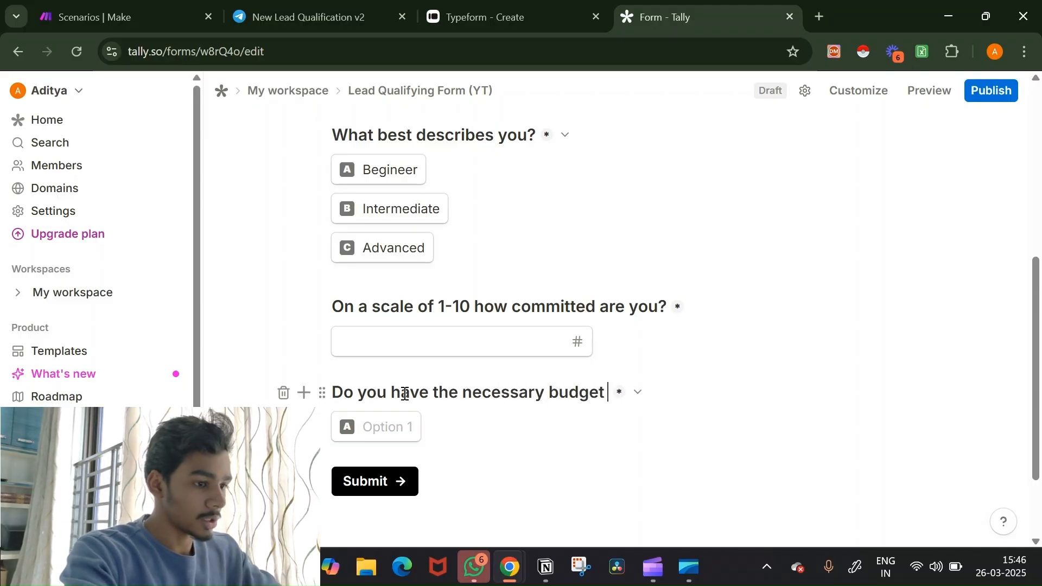
{"action": "type", "text": " to invest"}
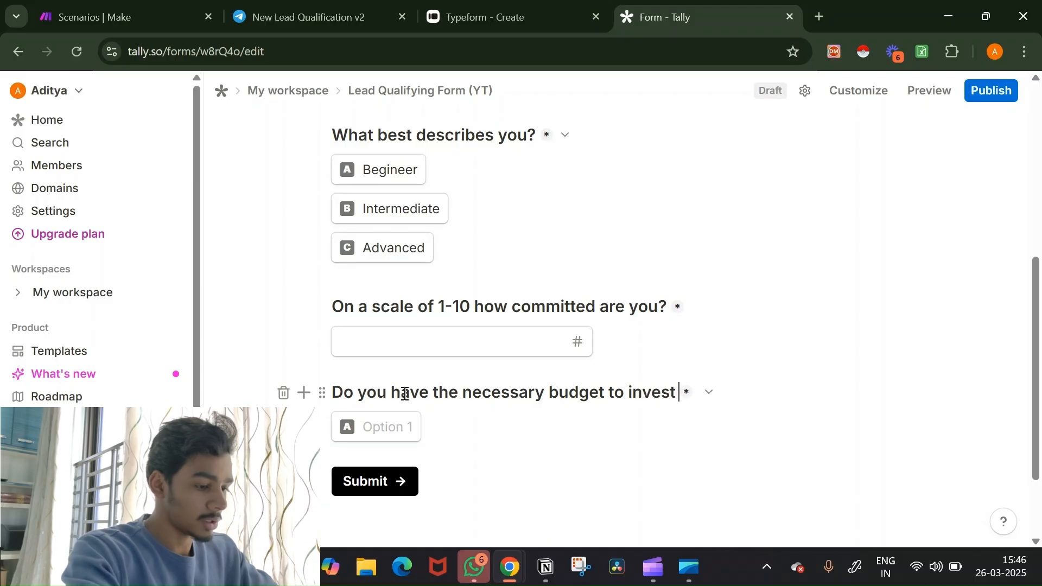
{"action": "type", "text": " in my coac"}
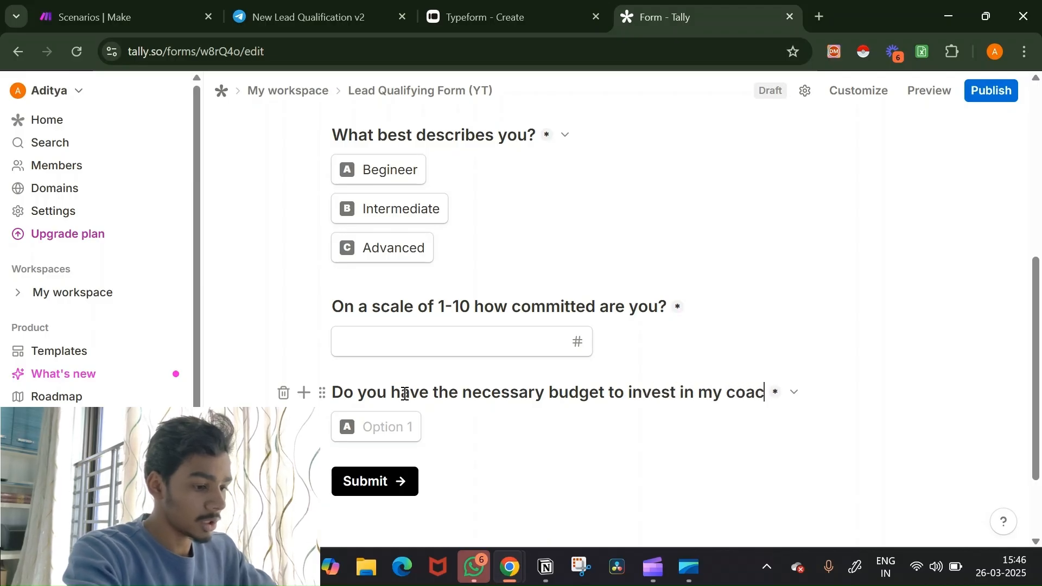
{"action": "type", "text": "hing?"}
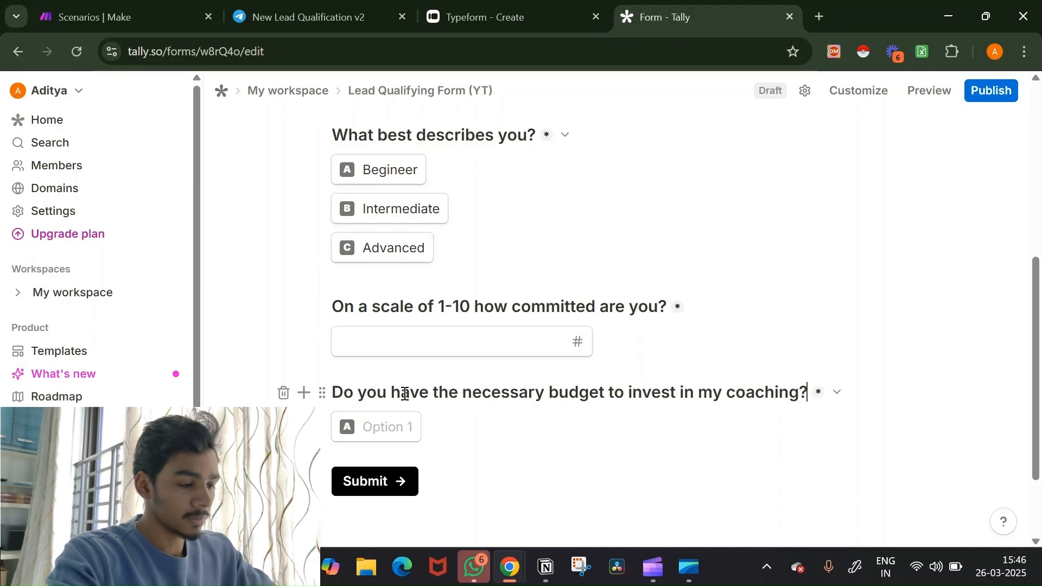
Step: Give it the options Yes, No and Maybe, removing the extra empty row
{"action": "left_click", "coordinate": [378, 422]}
{"action": "type", "text": "Yes"}
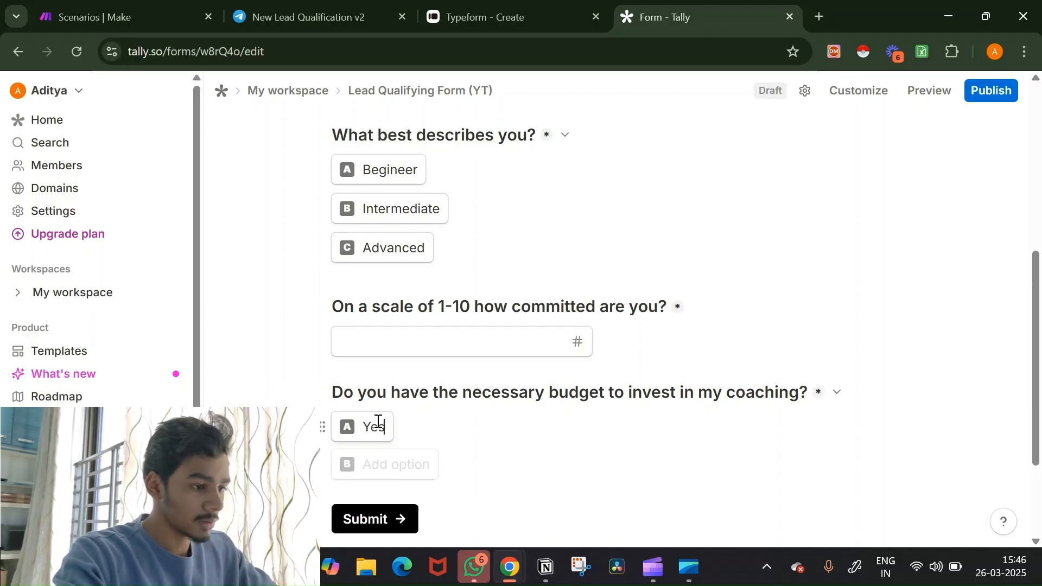
{"action": "key", "text": "Return"}
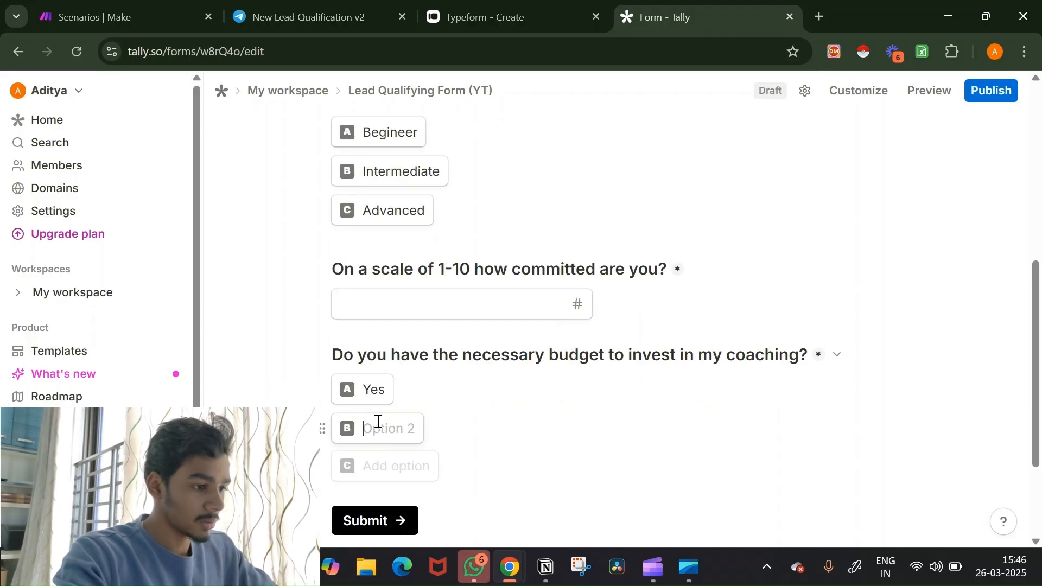
{"action": "type", "text": "No"}
{"action": "key", "text": "Return"}
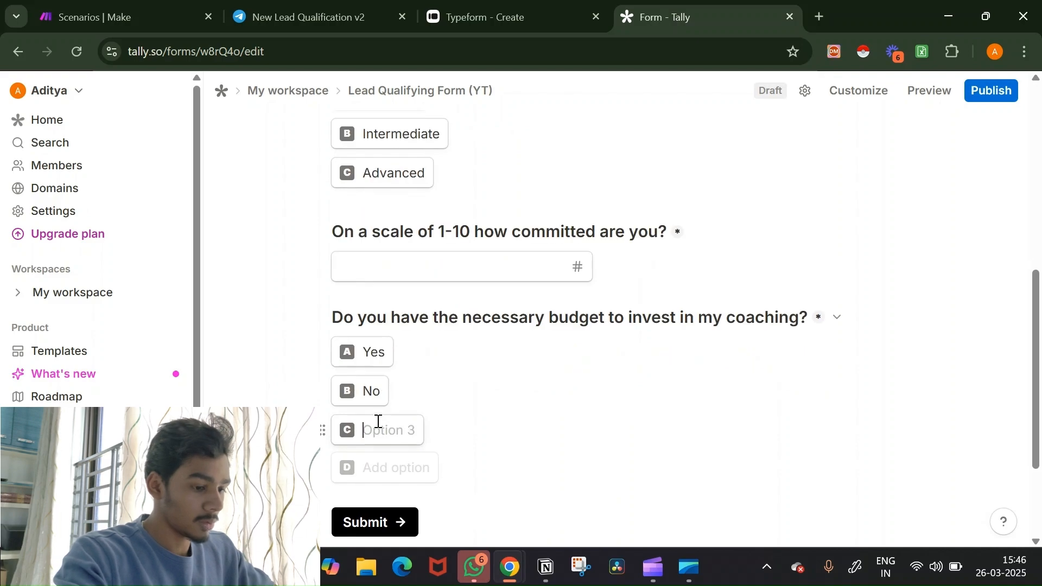
{"action": "type", "text": "Maybe"}
{"action": "key", "text": "Return"}
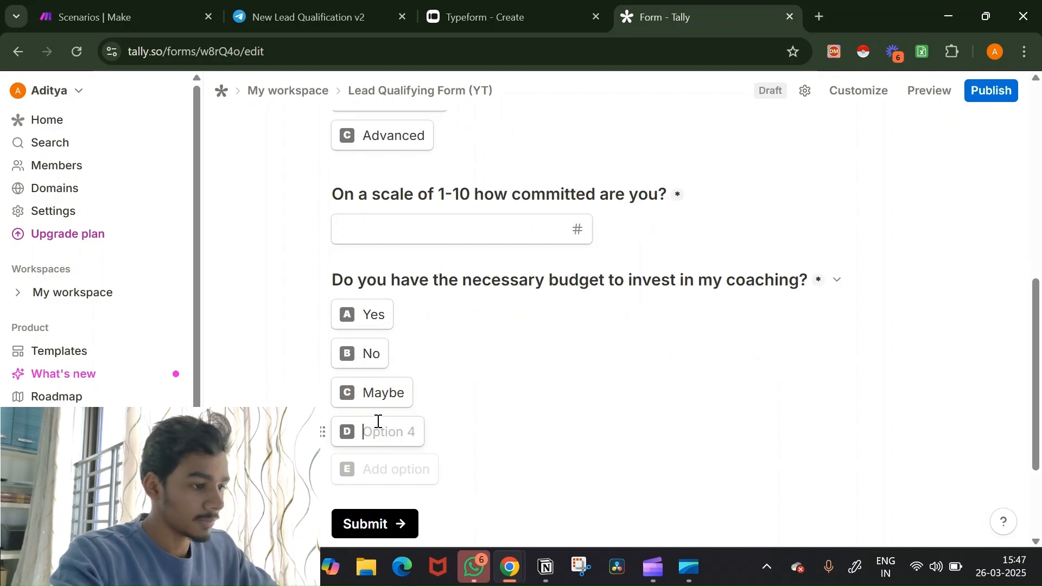
{"action": "key", "text": "BackSpace"}
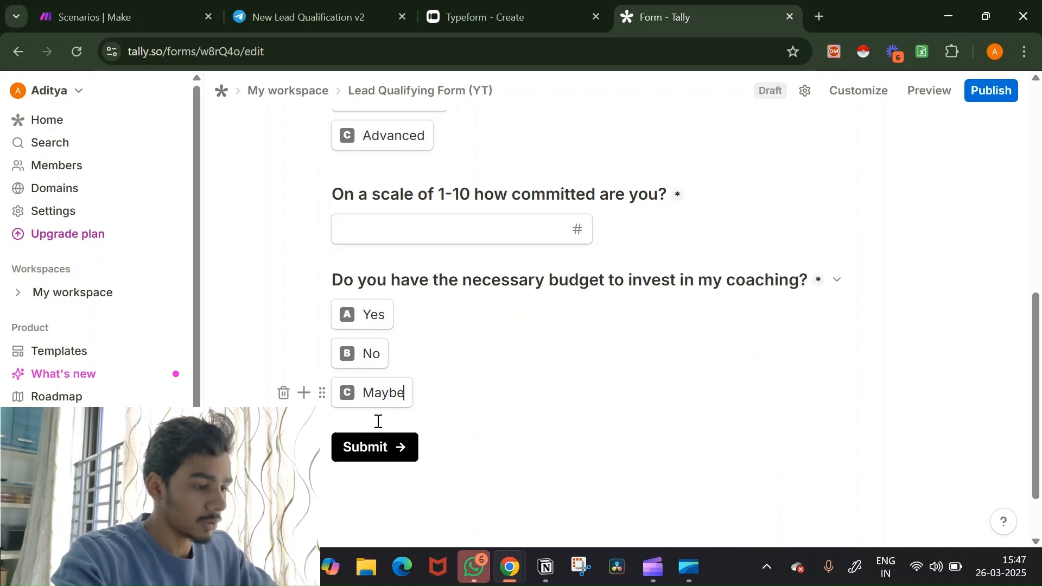
{"action": "left_click", "coordinate": [304, 393]}
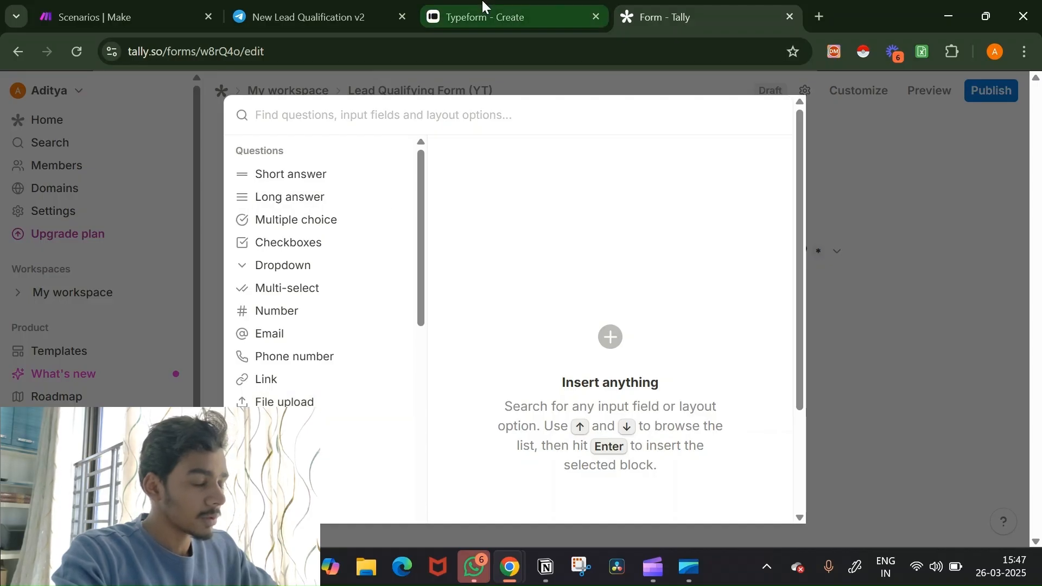
Step: Check Typeform's question 6, then add a multiple-choice question 'Are you willing to stay consistent and follow the process?'
{"action": "left_click", "coordinate": [488, 17]}
{"action": "left_click", "coordinate": [131, 365]}
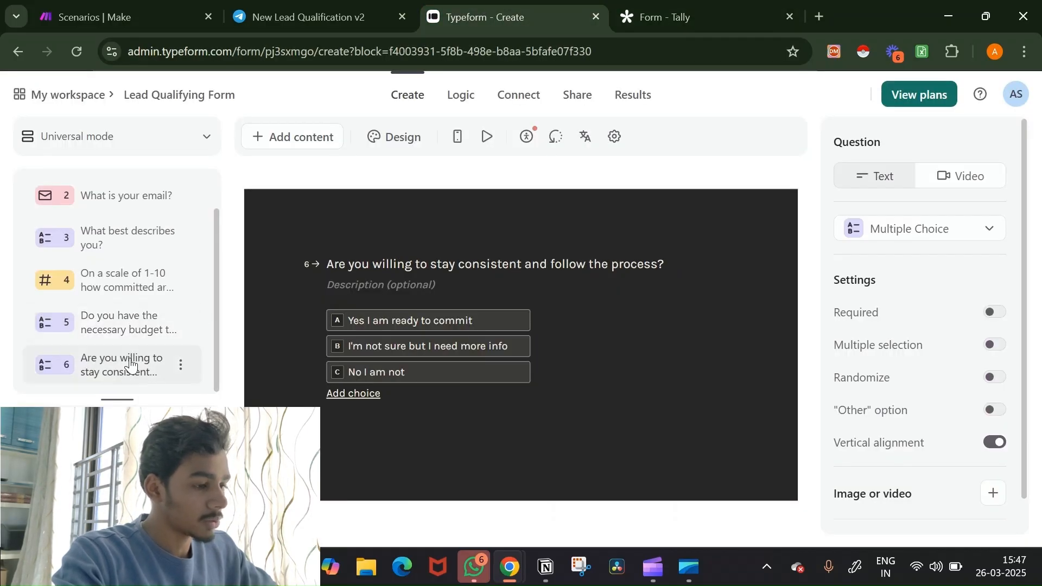
{"action": "left_click", "coordinate": [734, 8]}
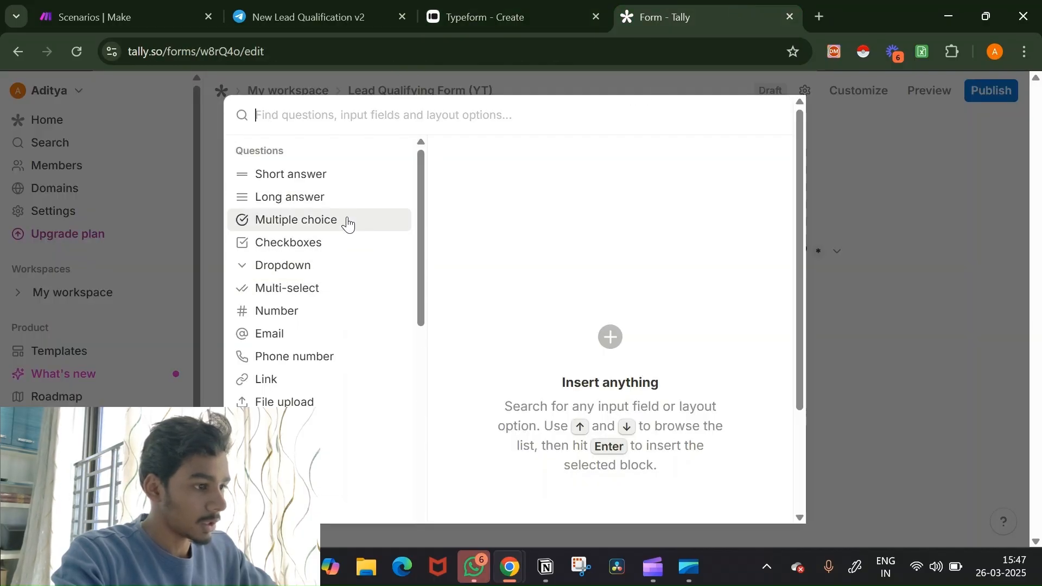
{"action": "mouse_move", "coordinate": [347, 223]}
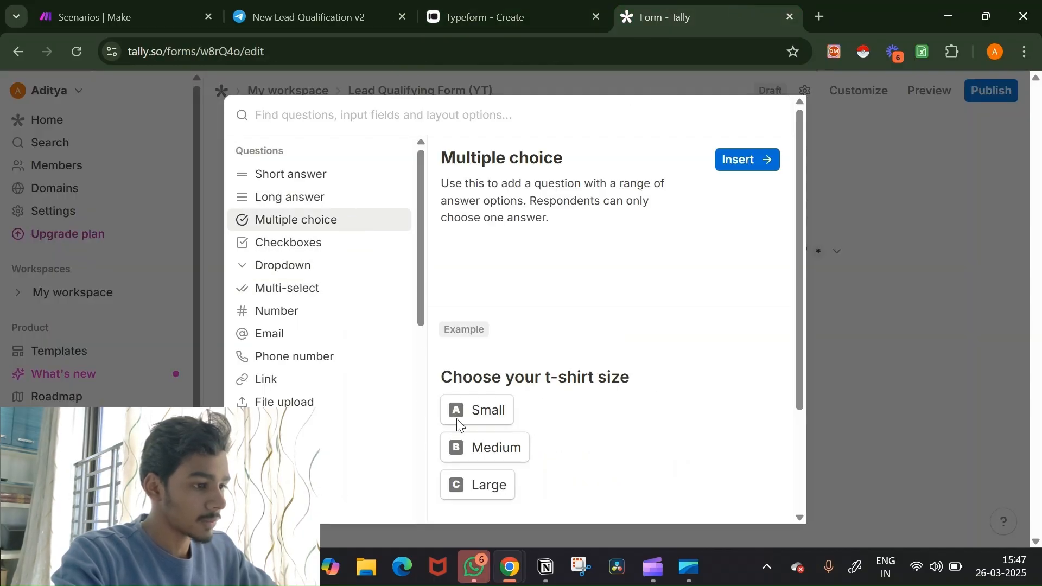
{"action": "left_click", "coordinate": [739, 159]}
{"action": "type", "text": "A"}
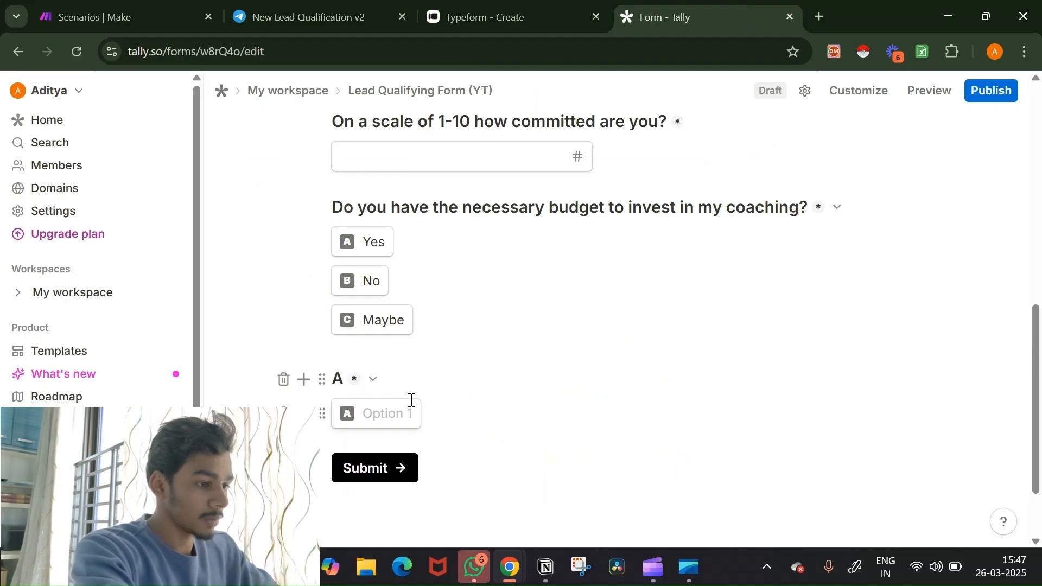
{"action": "type", "text": "re you wil"}
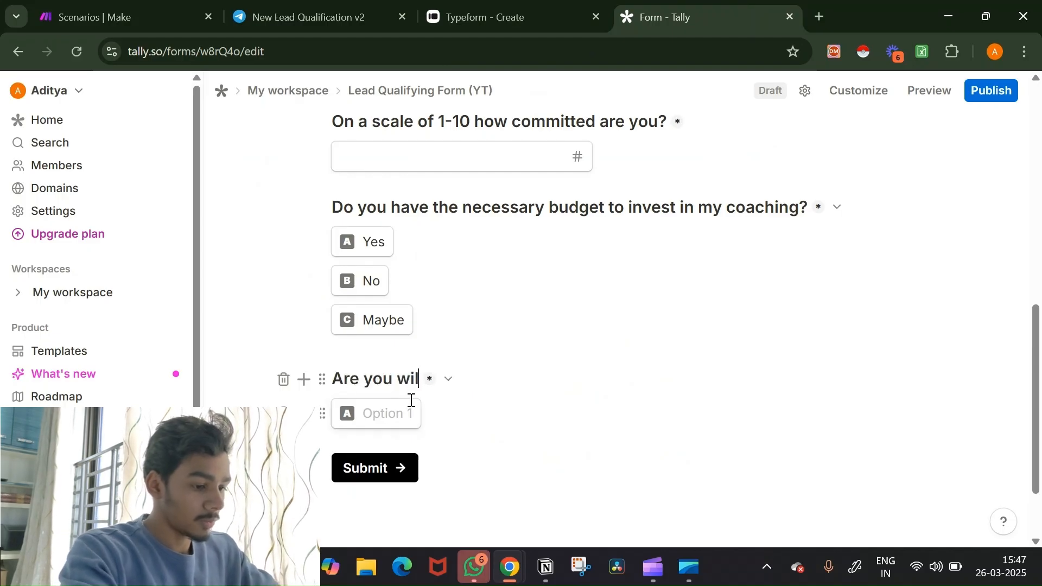
{"action": "type", "text": "ling to sta"}
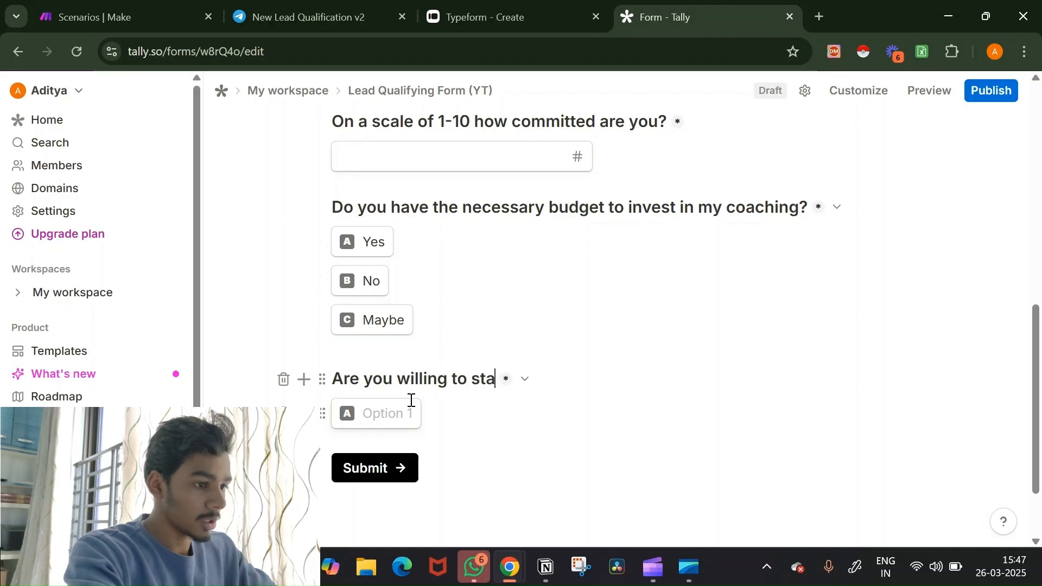
{"action": "type", "text": "y consistent"}
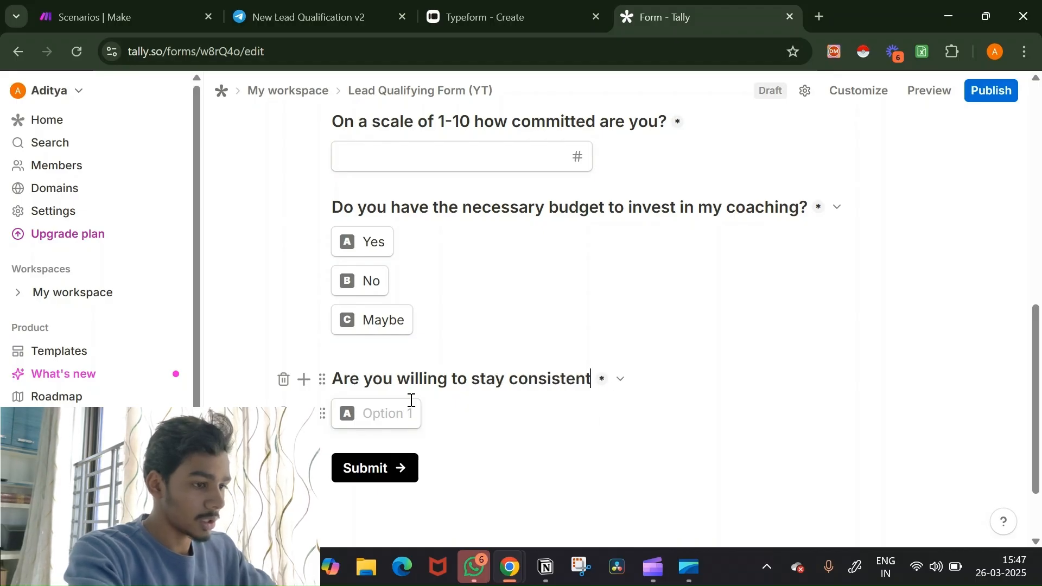
{"action": "type", "text": " and follow "}
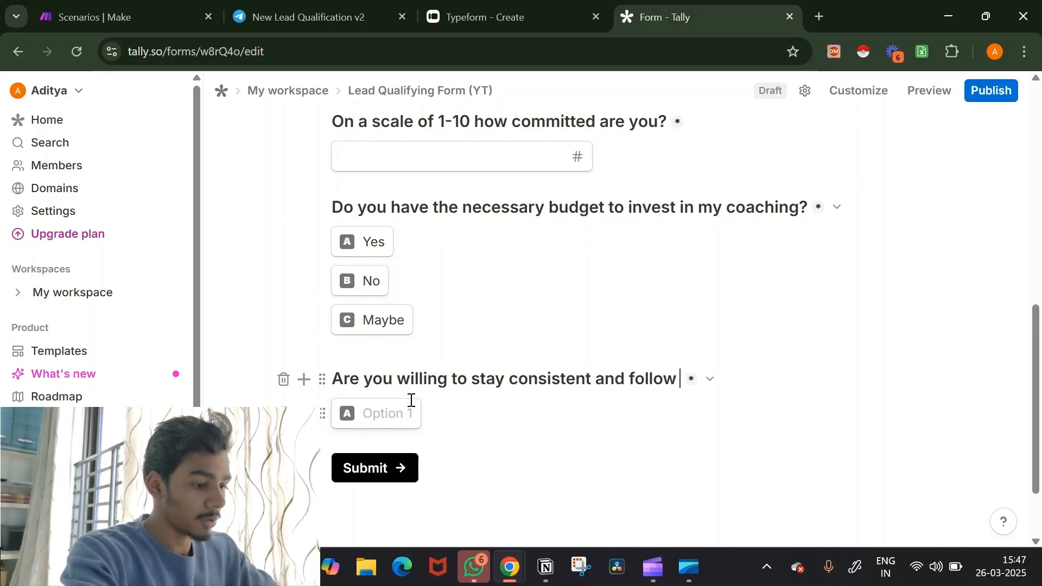
{"action": "type", "text": "the pro"}
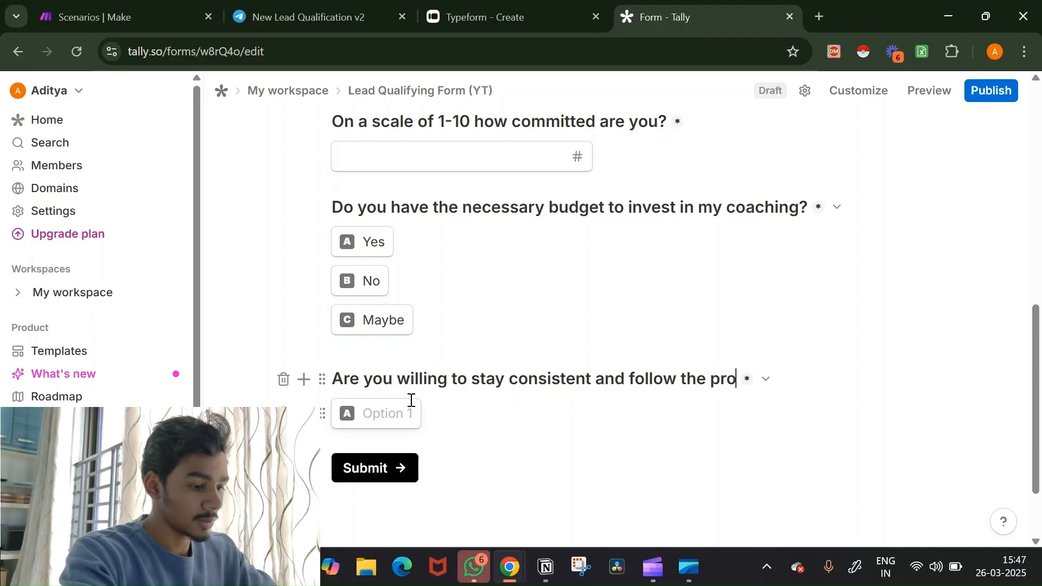
{"action": "type", "text": "cess?"}
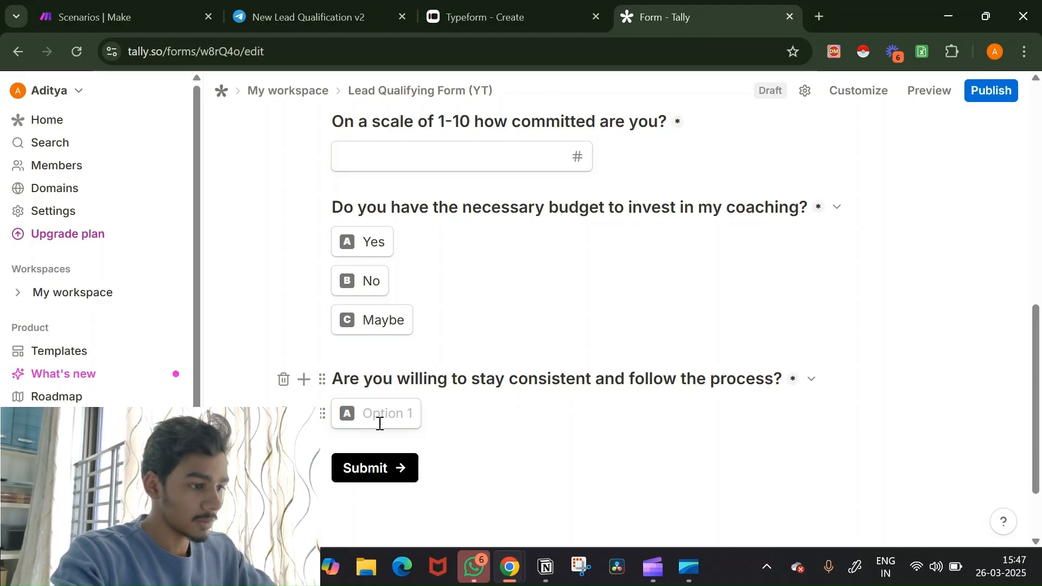
Step: Enter the options Yes, No and 'I'm not sure I need more info'
{"action": "left_click", "coordinate": [398, 414]}
{"action": "type", "text": "yes"}
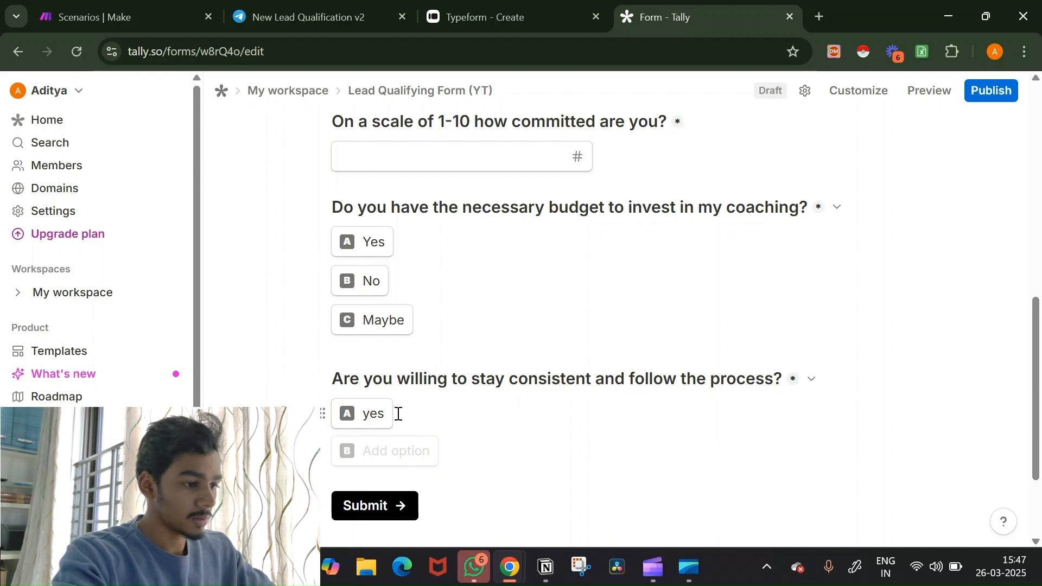
{"action": "key", "text": "BackSpace"}
{"action": "key", "text": "BackSpace"}
{"action": "key", "text": "BackSpace"}
{"action": "type", "text": "Y"}
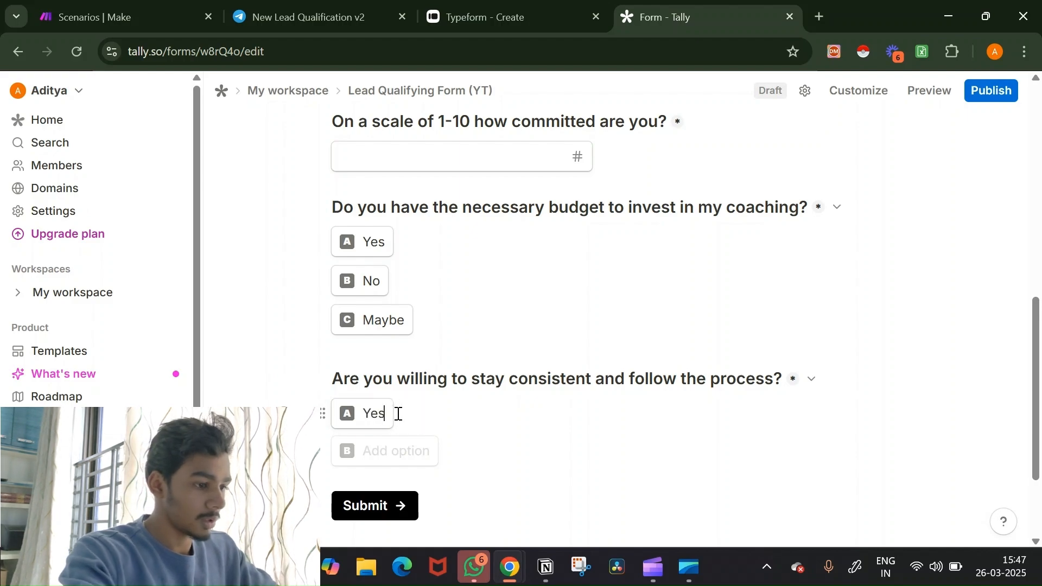
{"action": "key", "text": "Return"}
{"action": "type", "text": "No"}
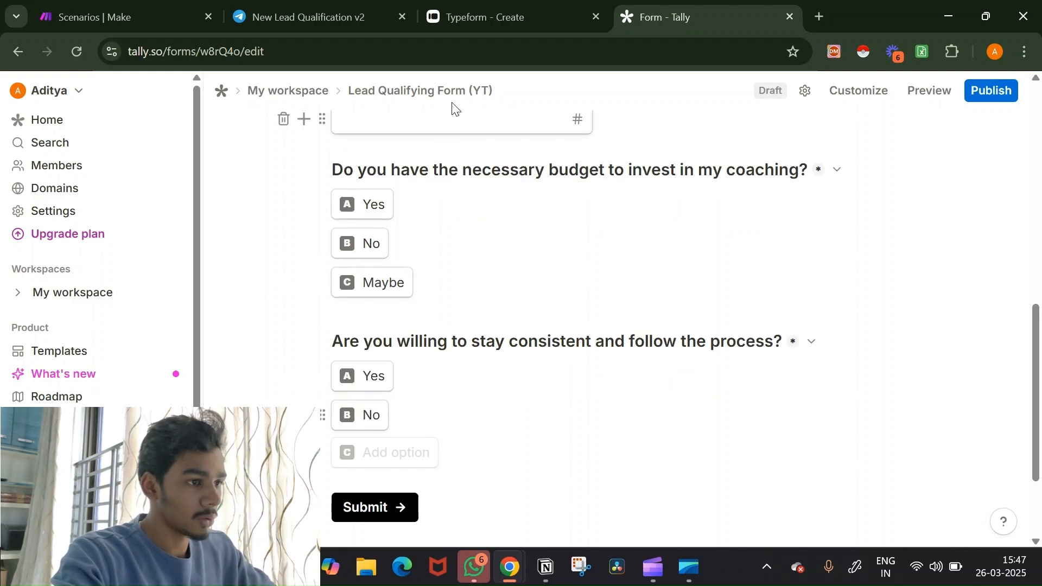
{"action": "left_click", "coordinate": [521, 9]}
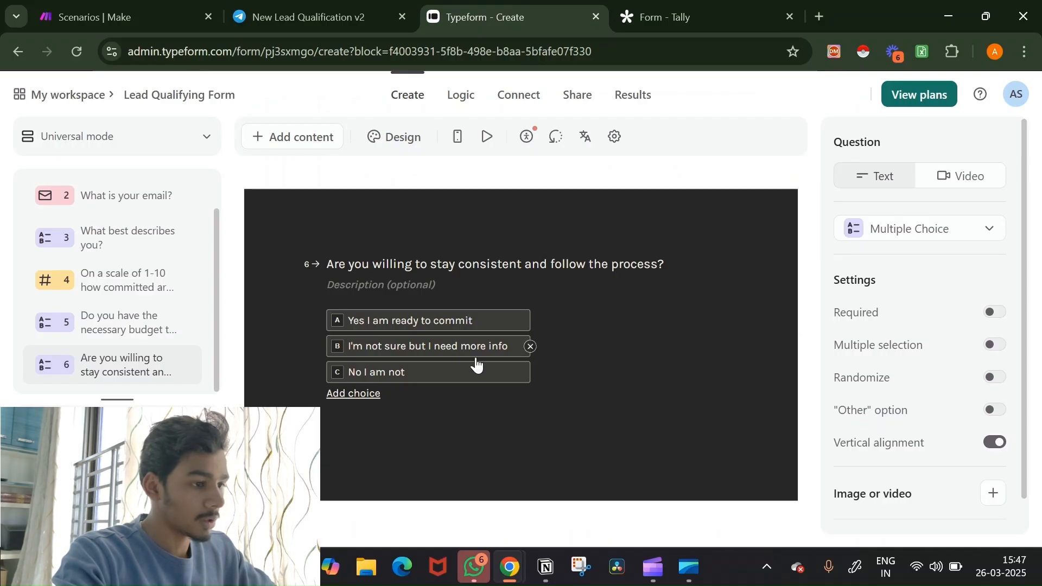
{"action": "left_click", "coordinate": [624, 10]}
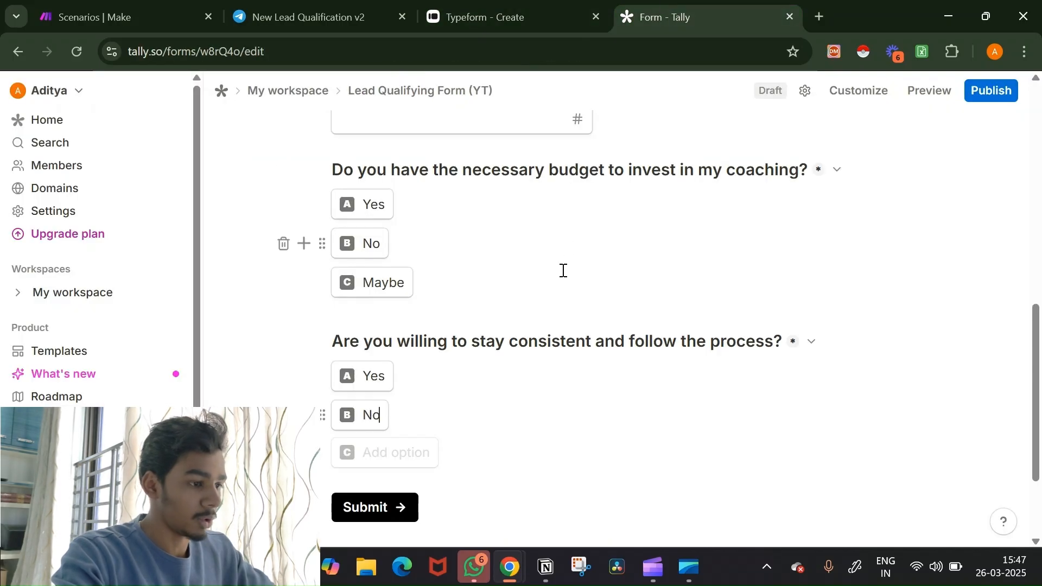
{"action": "key", "text": "Return"}
{"action": "type", "text": "I'"}
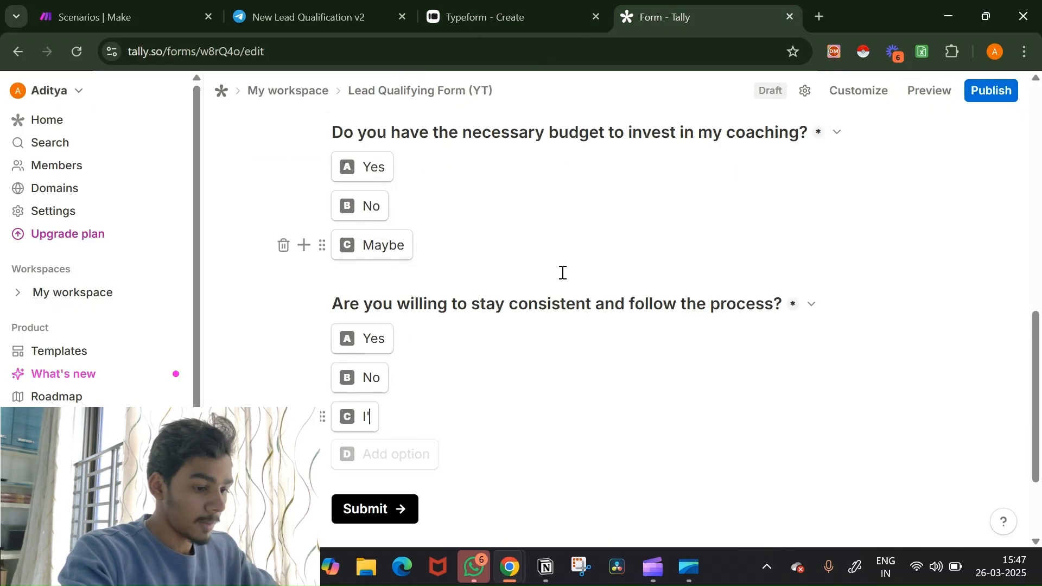
{"action": "type", "text": "m not sure "}
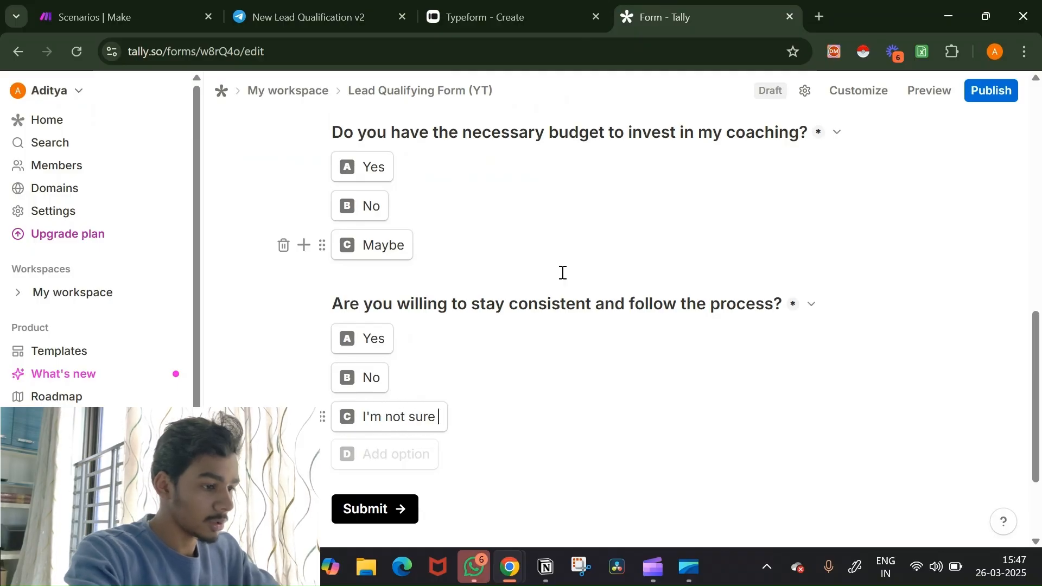
{"action": "type", "text": "I need mo"}
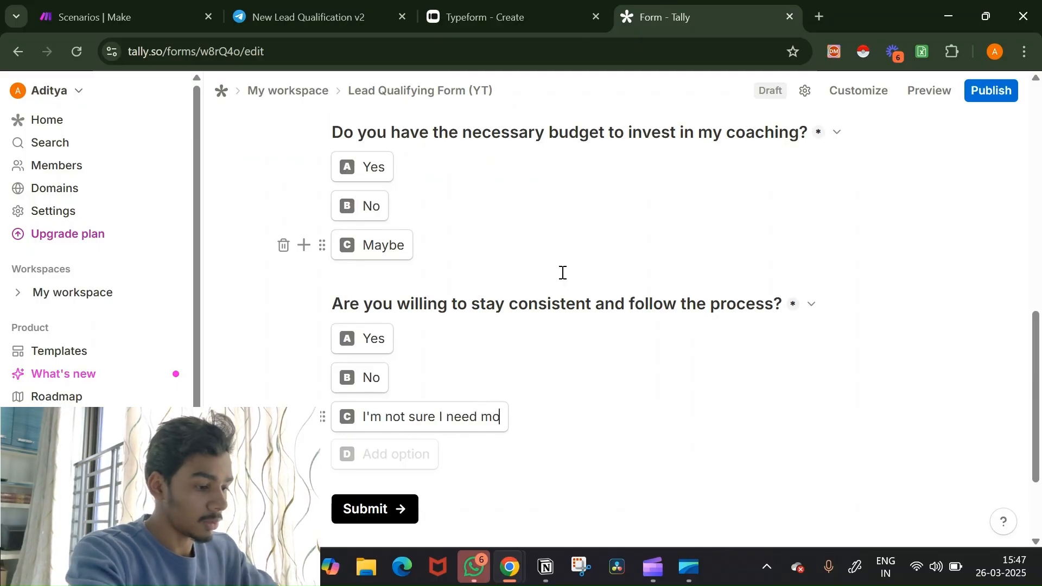
{"action": "type", "text": "re info"}
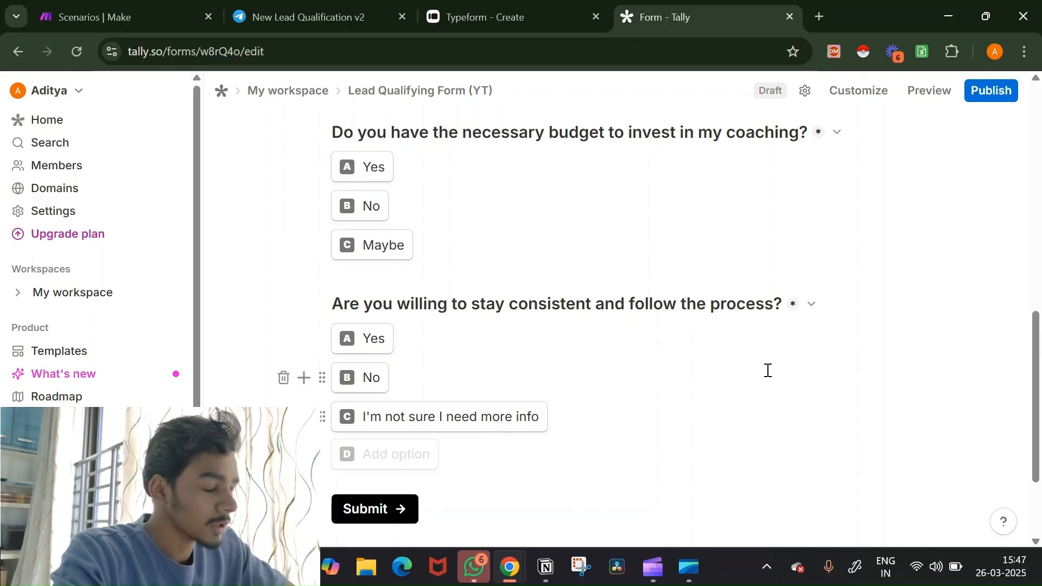
{"action": "scroll", "coordinate": [768, 371], "scroll_direction": "up", "scroll_amount": 10}
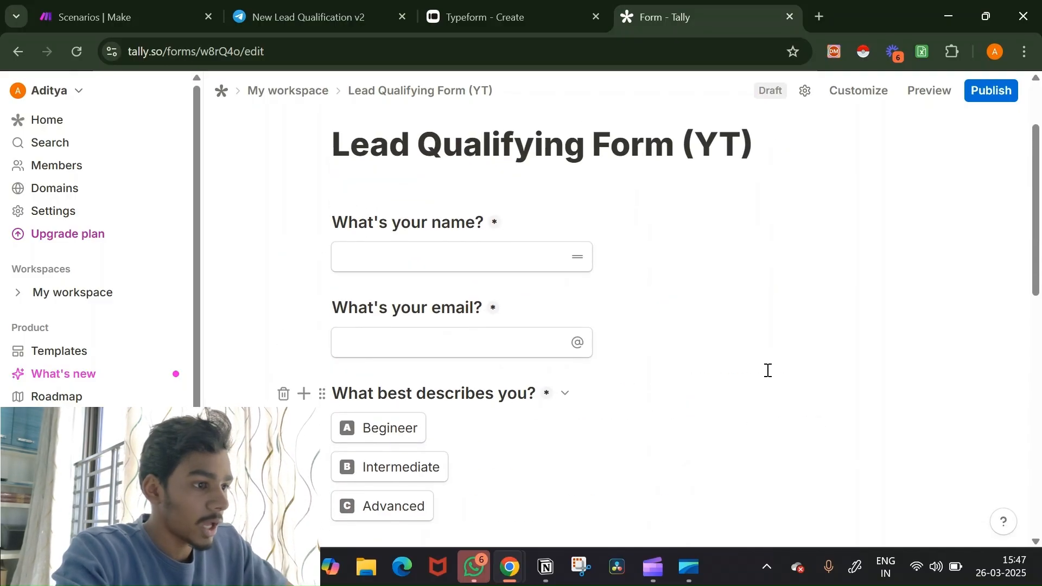
Step: Publish Lead Qualifying Form (YT), open its copied public link in a new tab, then return to Make
{"action": "left_click", "coordinate": [992, 102]}
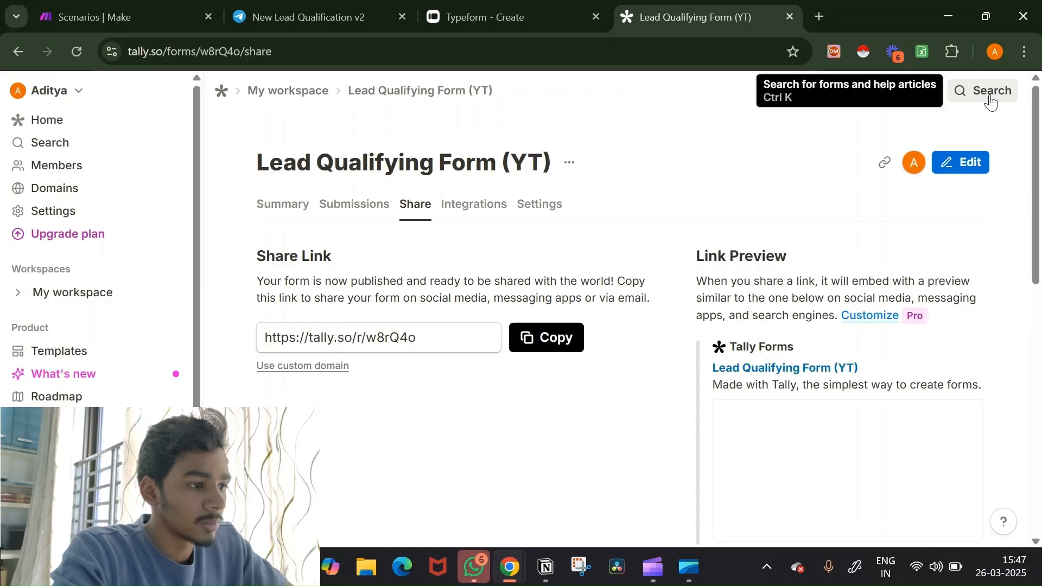
{"action": "left_click", "coordinate": [531, 353]}
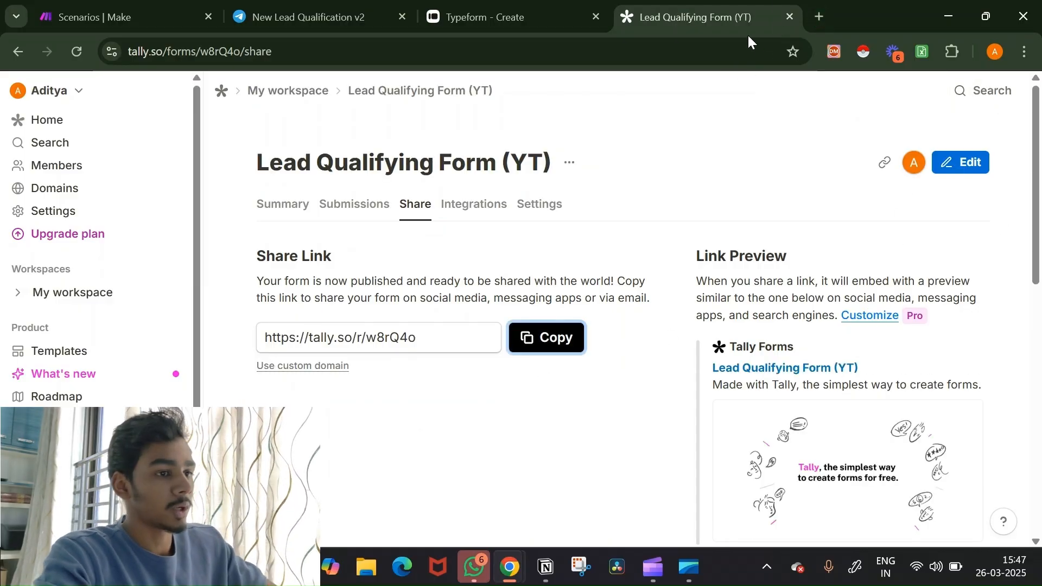
{"action": "left_click", "coordinate": [818, 17]}
{"action": "left_click", "coordinate": [712, 48]}
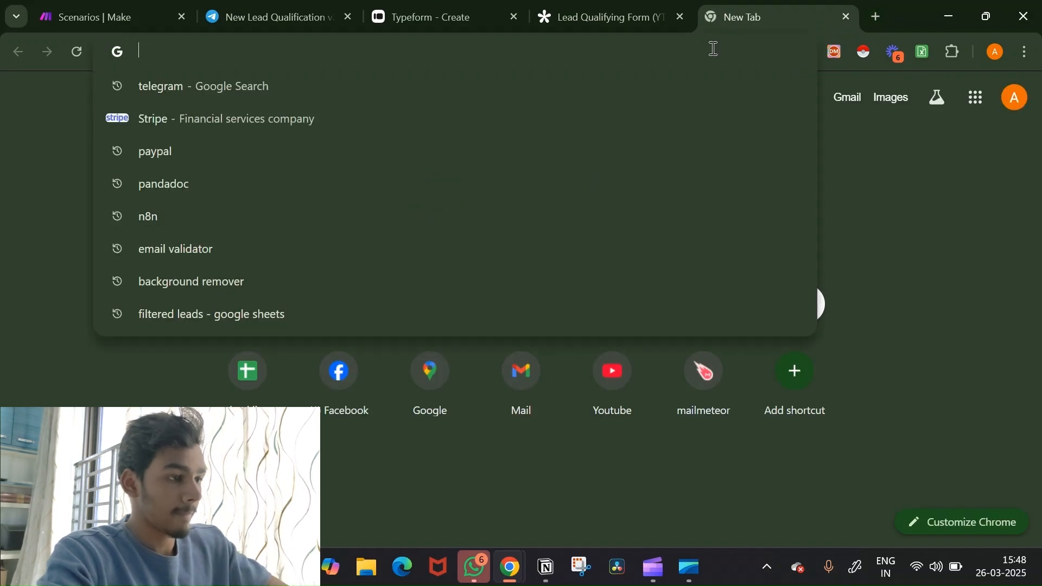
{"action": "key", "text": "ctrl+v"}
{"action": "key", "text": "Return"}
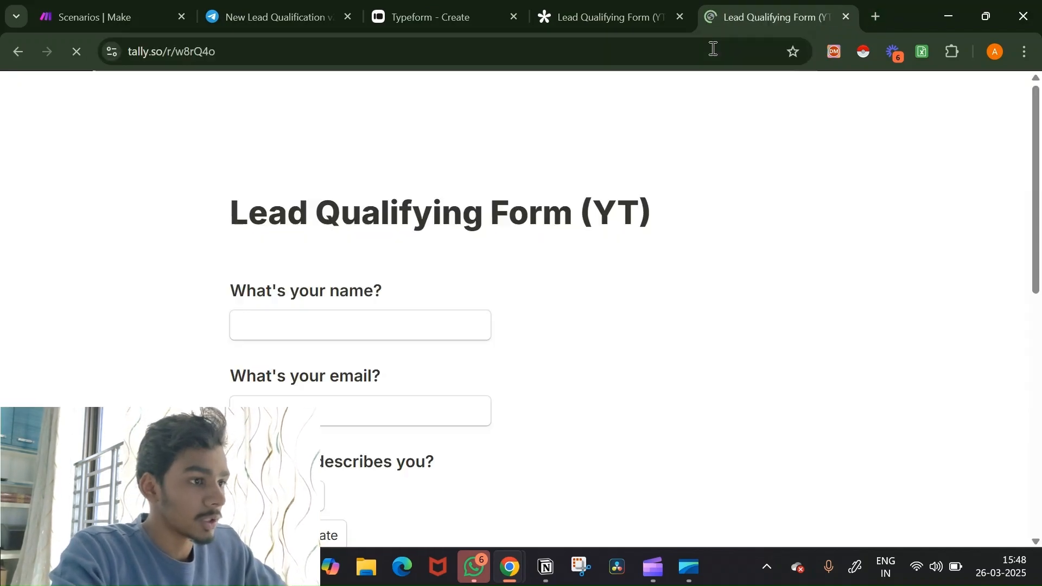
{"action": "left_click", "coordinate": [113, 7]}
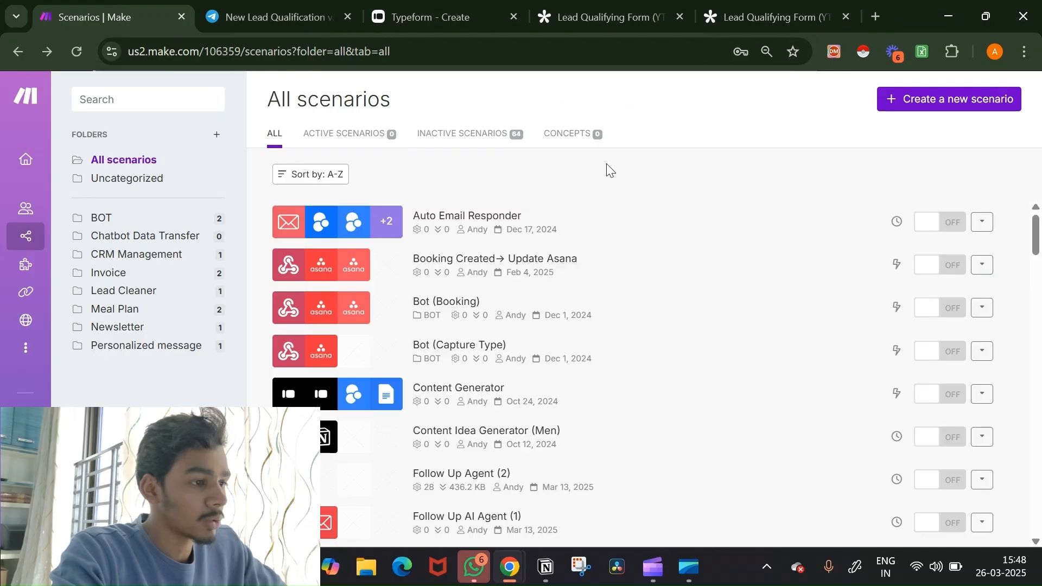
{"action": "left_click", "coordinate": [919, 103]}
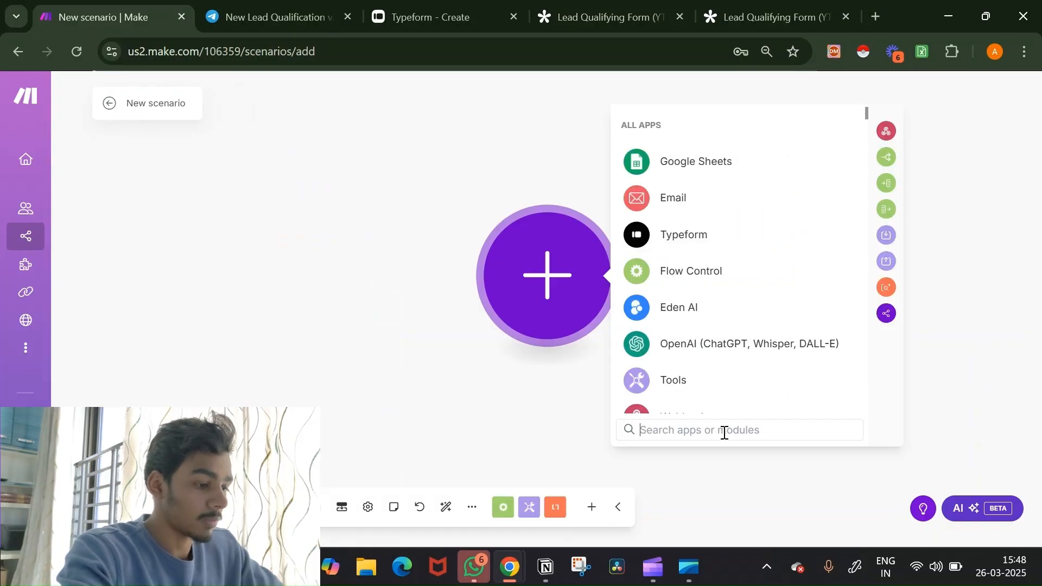
{"action": "type", "text": "tall"}
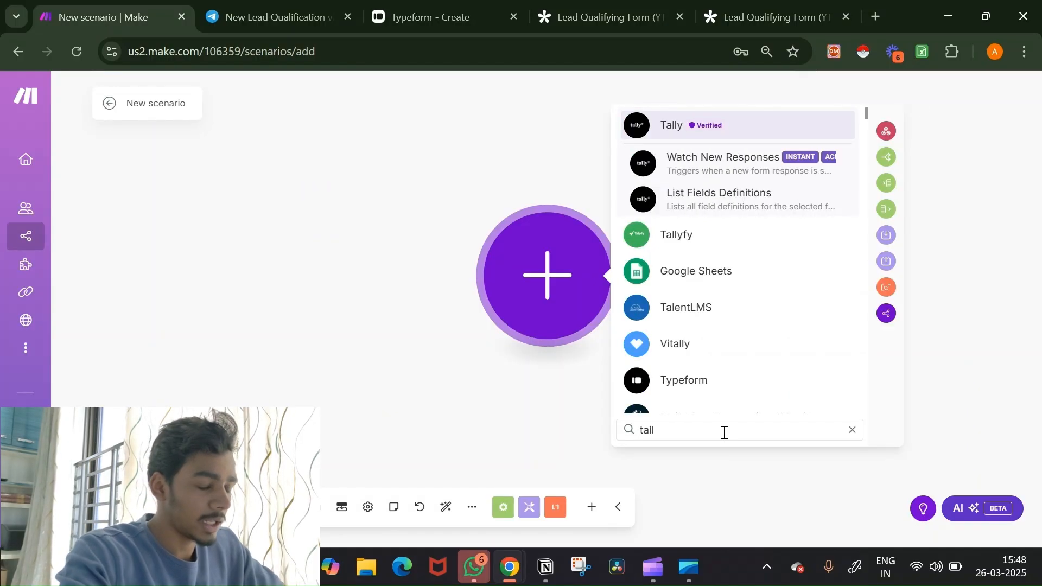
{"action": "left_click", "coordinate": [749, 164]}
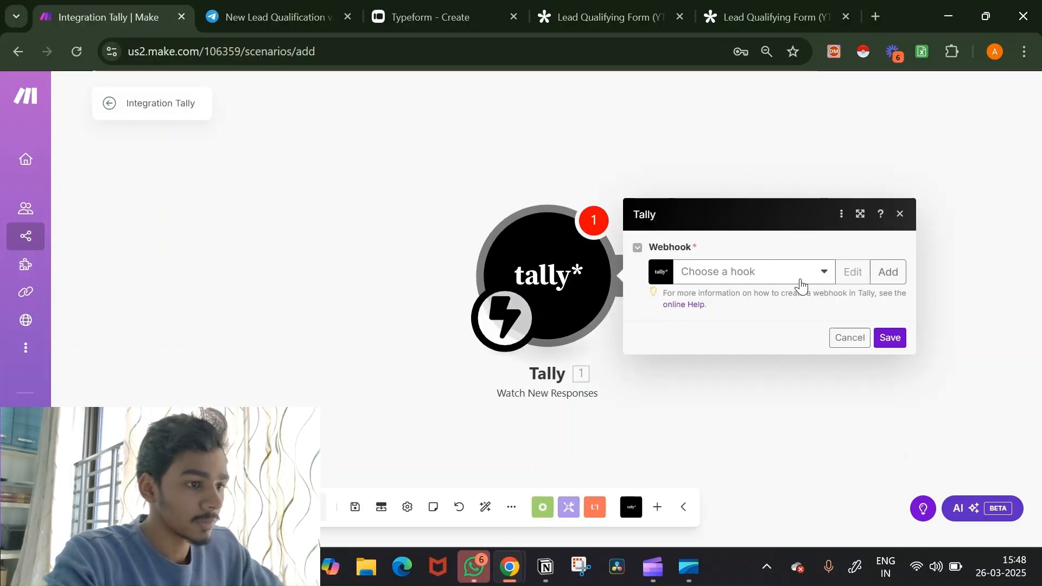
{"action": "left_click", "coordinate": [801, 273]}
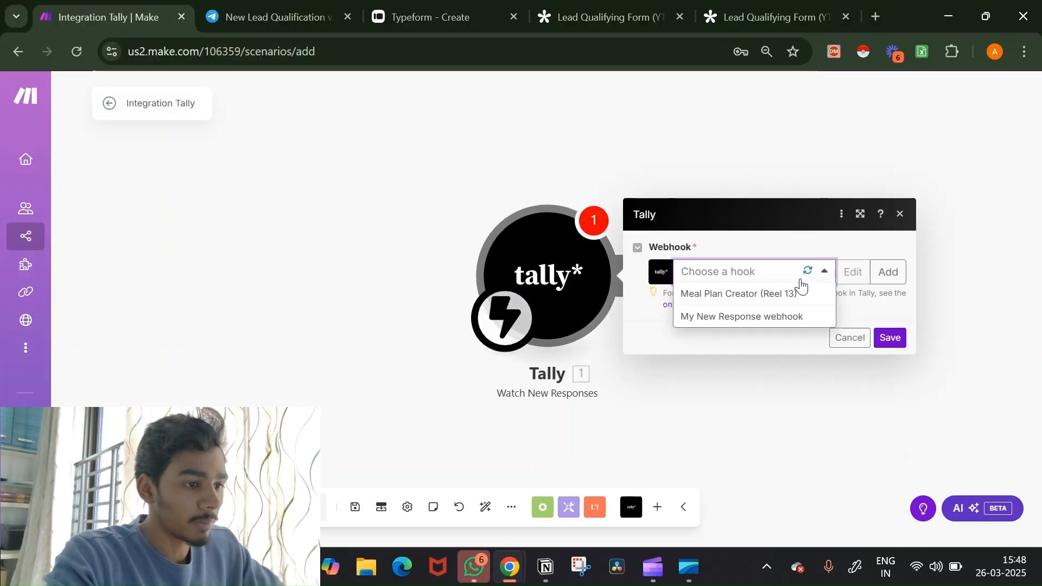
{"action": "left_click", "coordinate": [819, 245]}
Step: Create a new webhook named 'Lead Qualifier Example (YT)'
{"action": "left_click", "coordinate": [882, 271]}
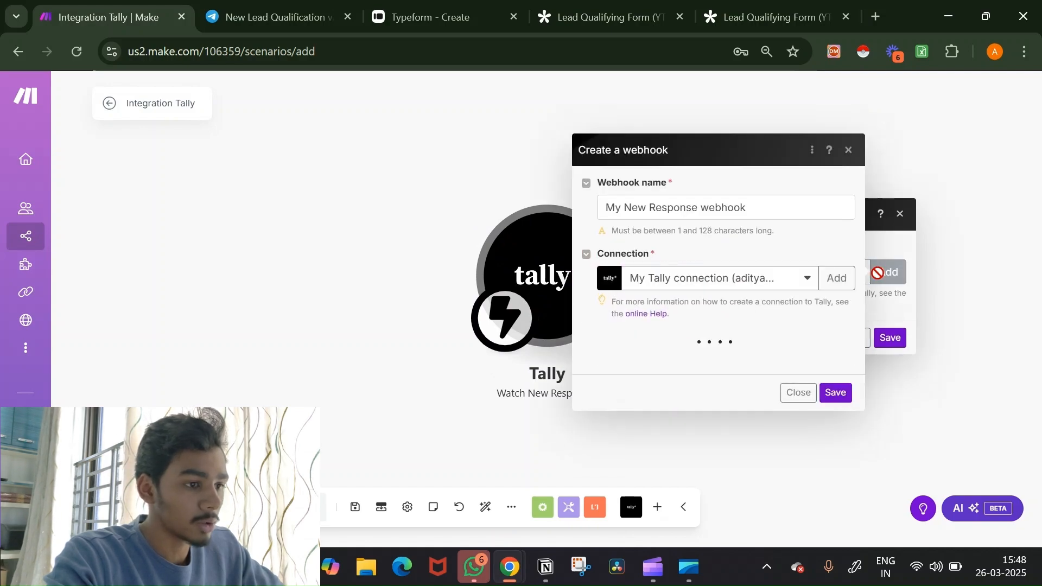
{"action": "left_click", "coordinate": [795, 207]}
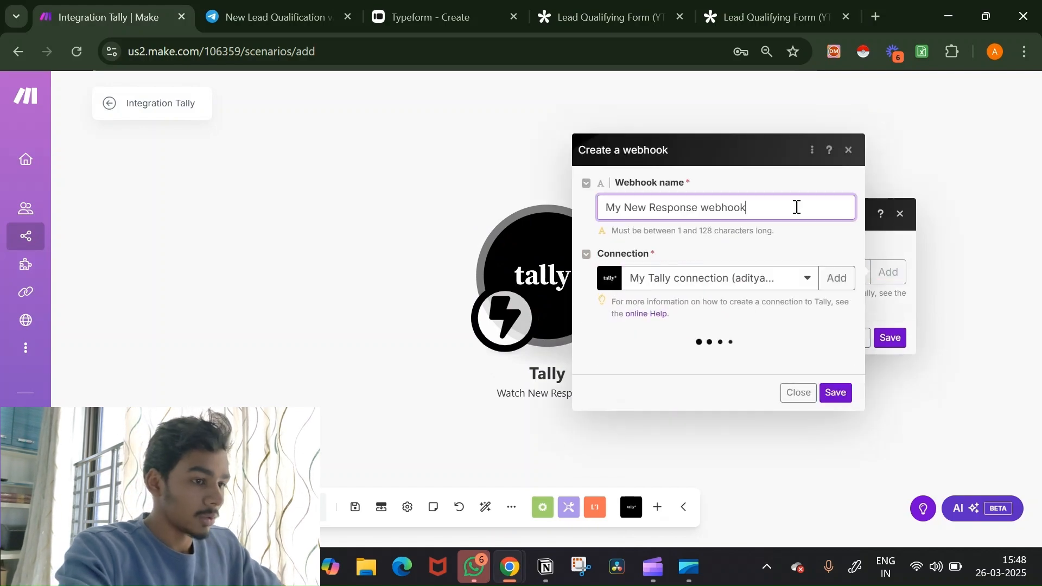
{"action": "type", "text": "Lead"}
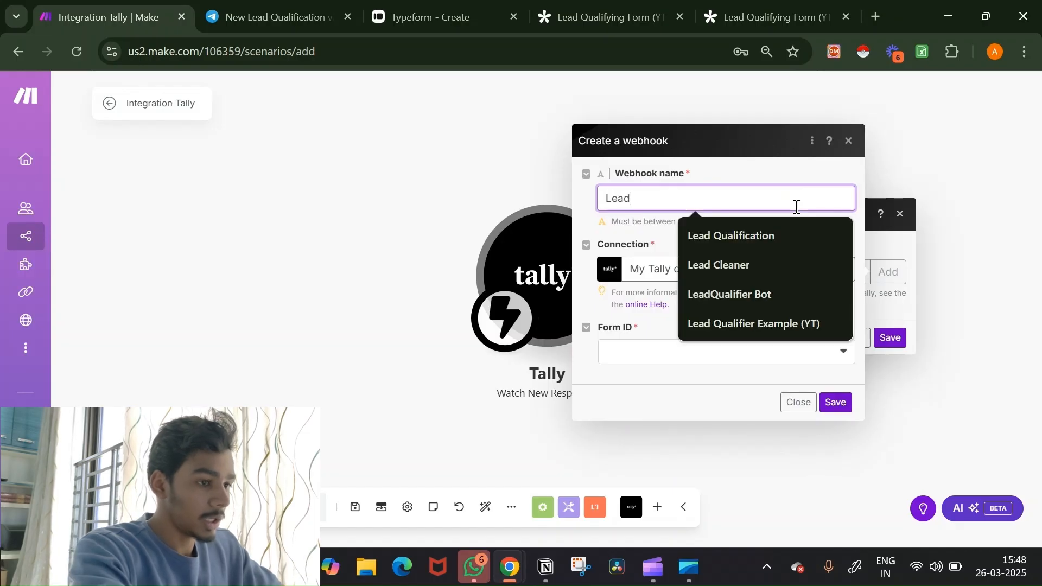
{"action": "type", "text": " Qualifier"}
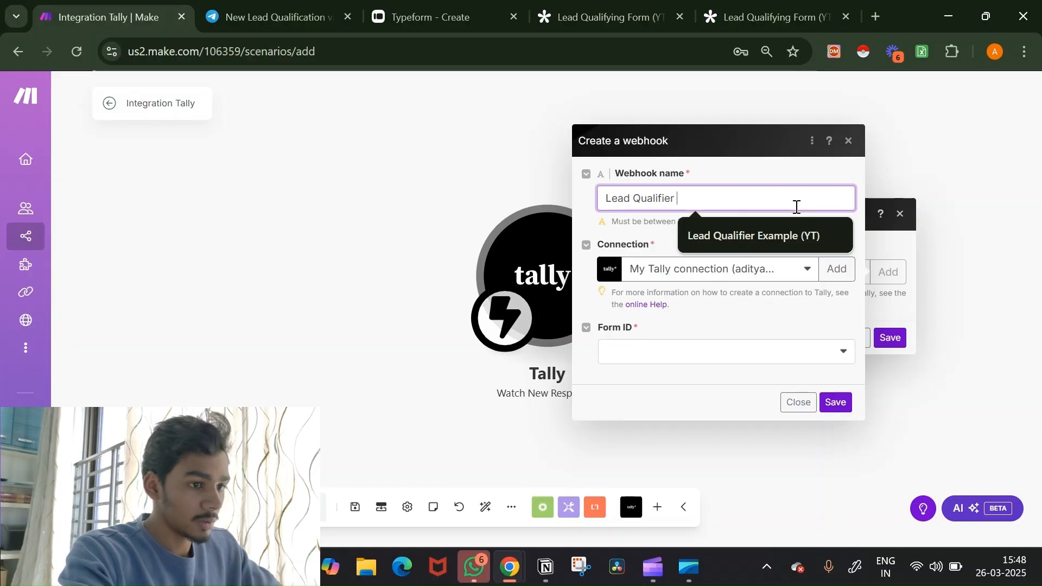
{"action": "key", "text": "Down"}
{"action": "key", "text": "Return"}
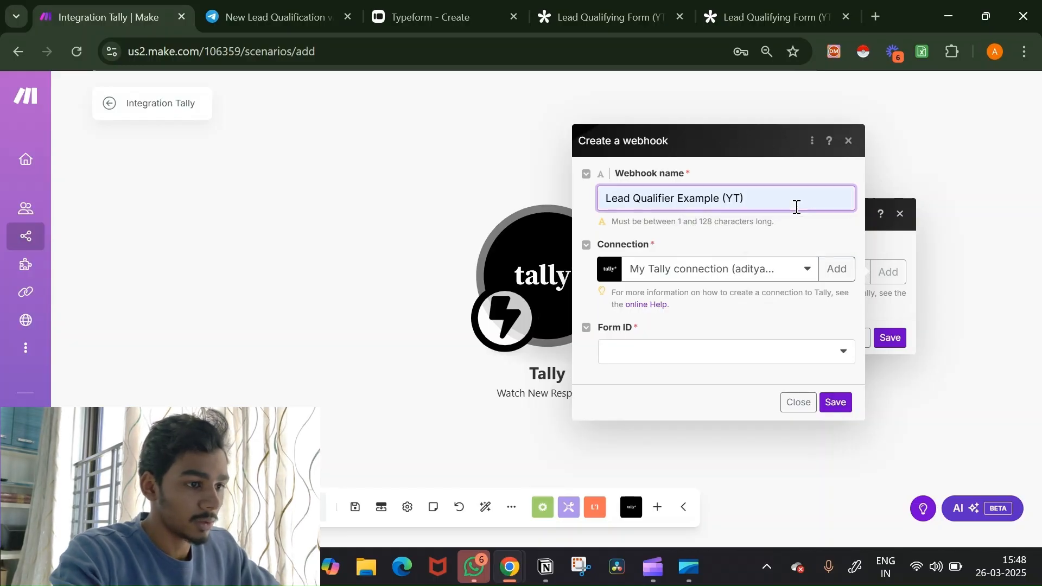
Step: Link the webhook to Lead Qualifying Form (YT) on the current connection and save the trigger
{"action": "left_click", "coordinate": [760, 277]}
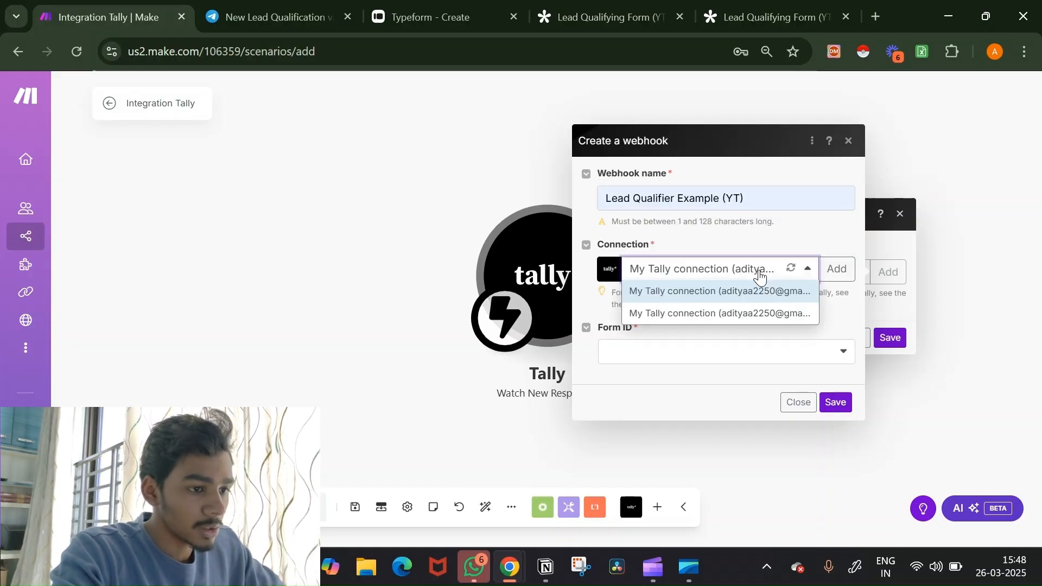
{"action": "left_click", "coordinate": [814, 216]}
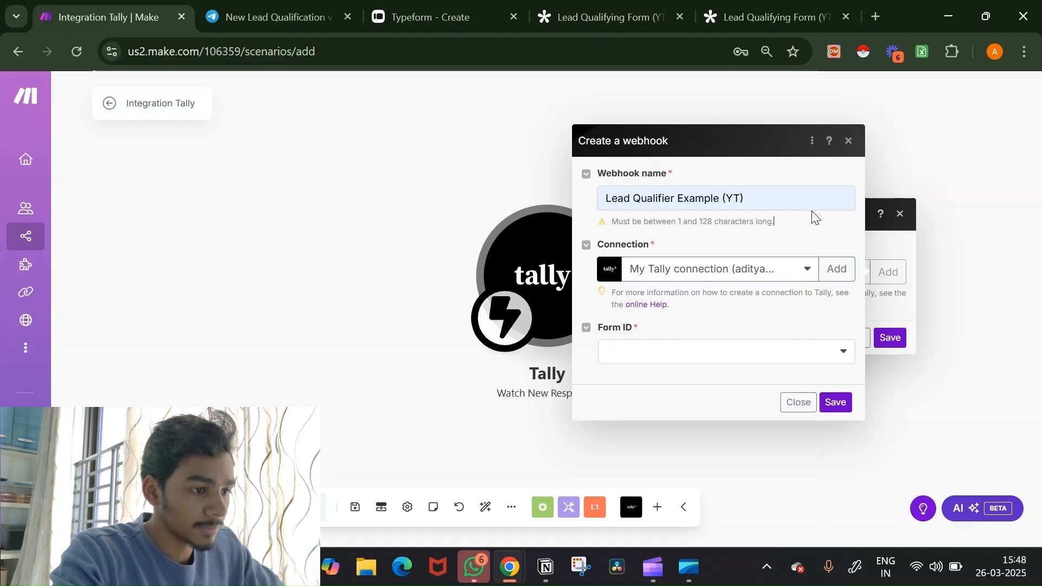
{"action": "left_click", "coordinate": [726, 354]}
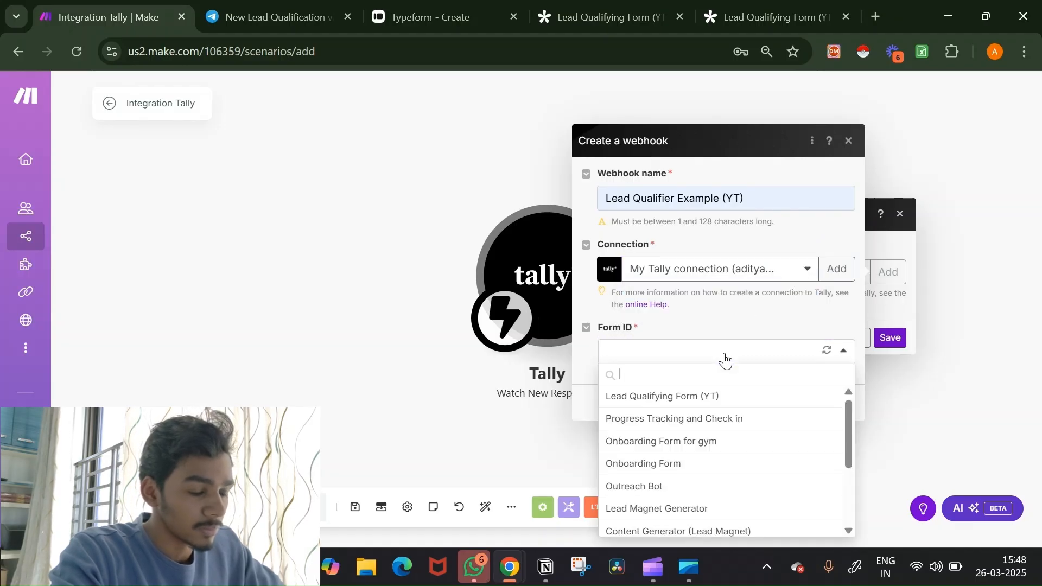
{"action": "left_click", "coordinate": [711, 401]}
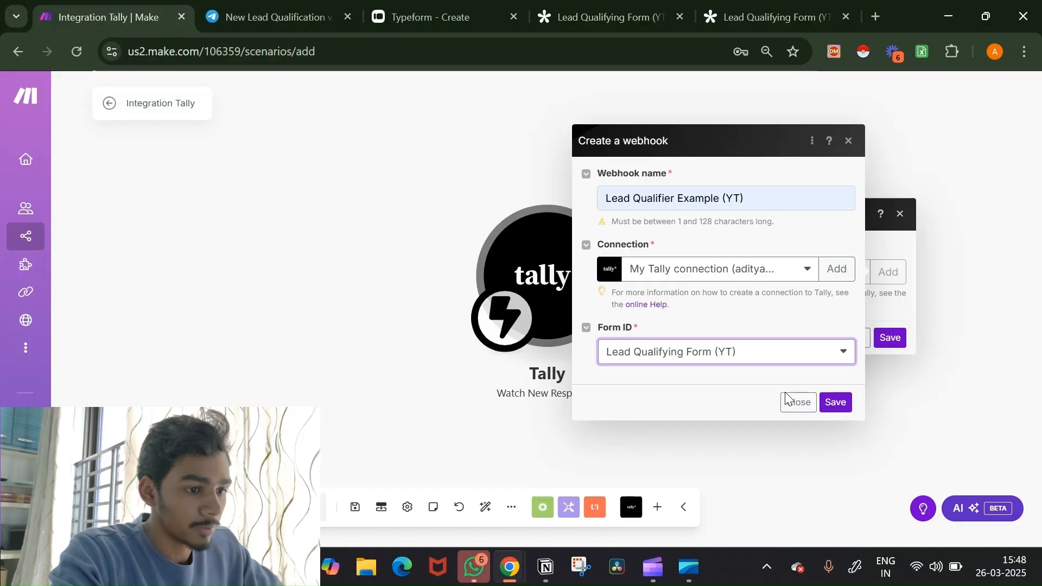
{"action": "left_click", "coordinate": [833, 409]}
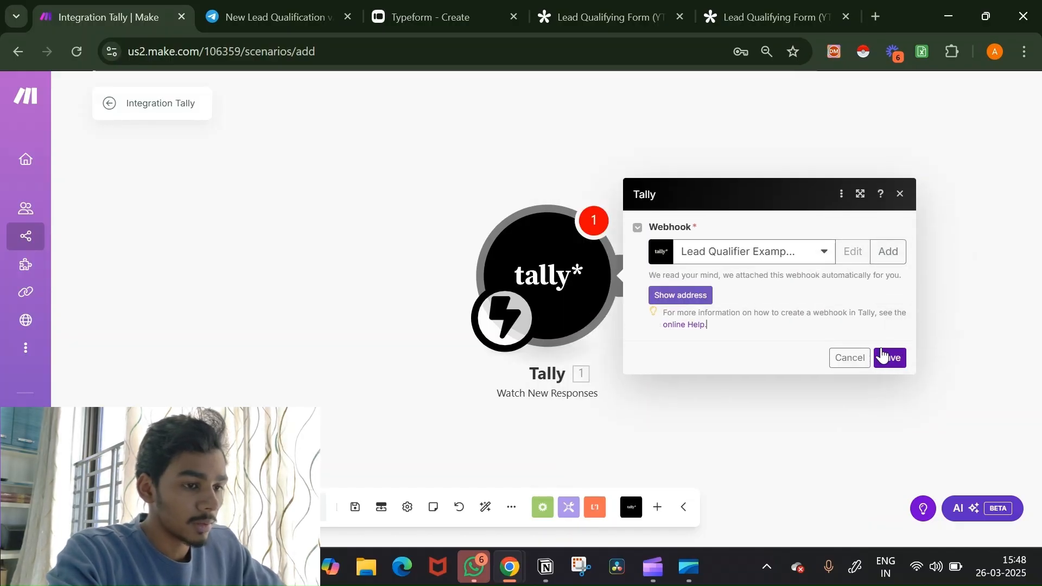
{"action": "left_click", "coordinate": [883, 356]}
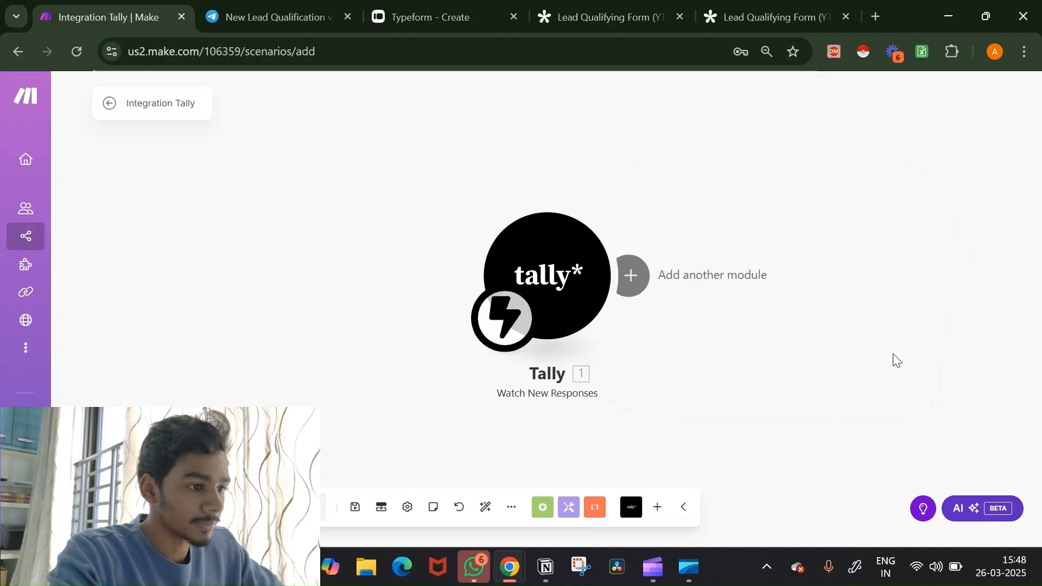
{"action": "left_click_drag", "start_coordinate": [897, 361], "coordinate": [623, 362]}
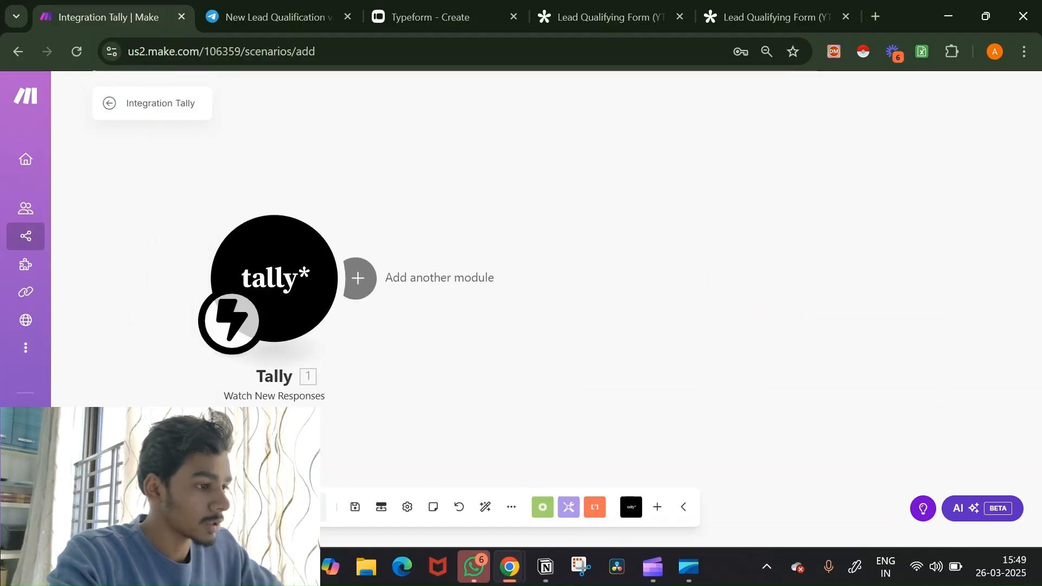
Step: Save the scenario, then enter a test name and email in the live Tally form
{"action": "left_click", "coordinate": [756, 6]}
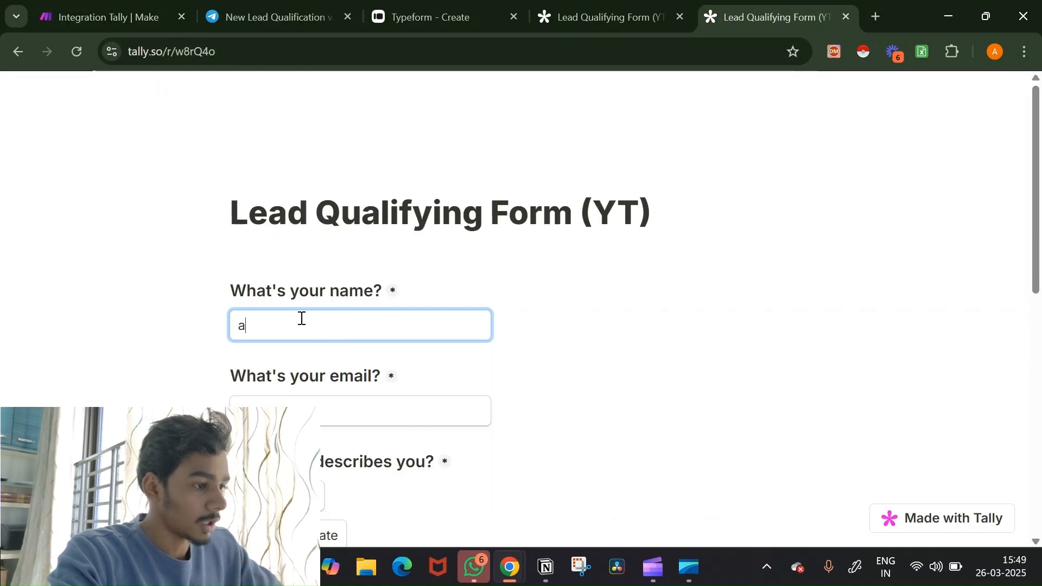
{"action": "key", "text": "BackSpace"}
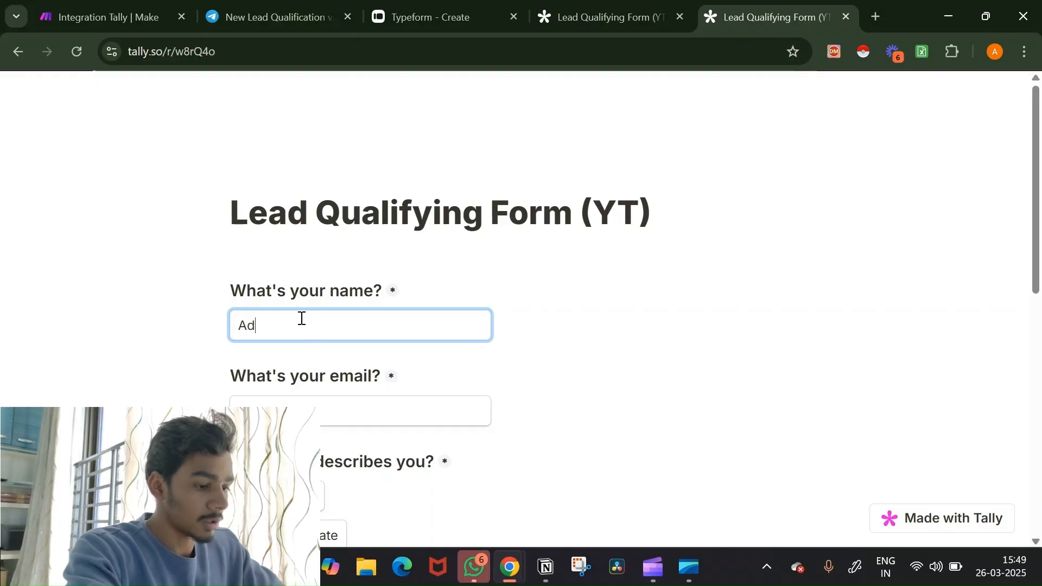
{"action": "left_click", "coordinate": [318, 404]}
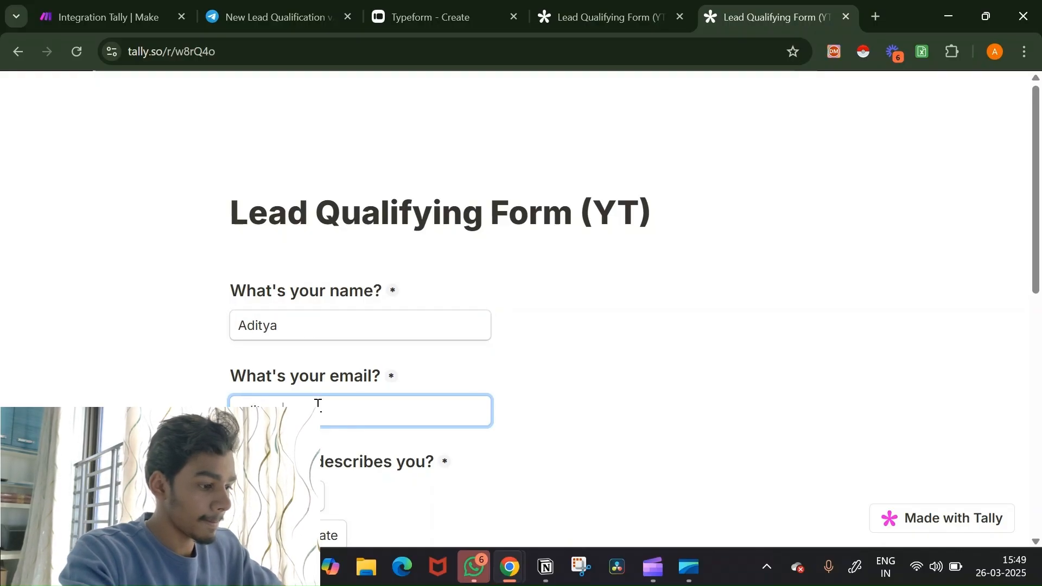
{"action": "type", "text": "@"}
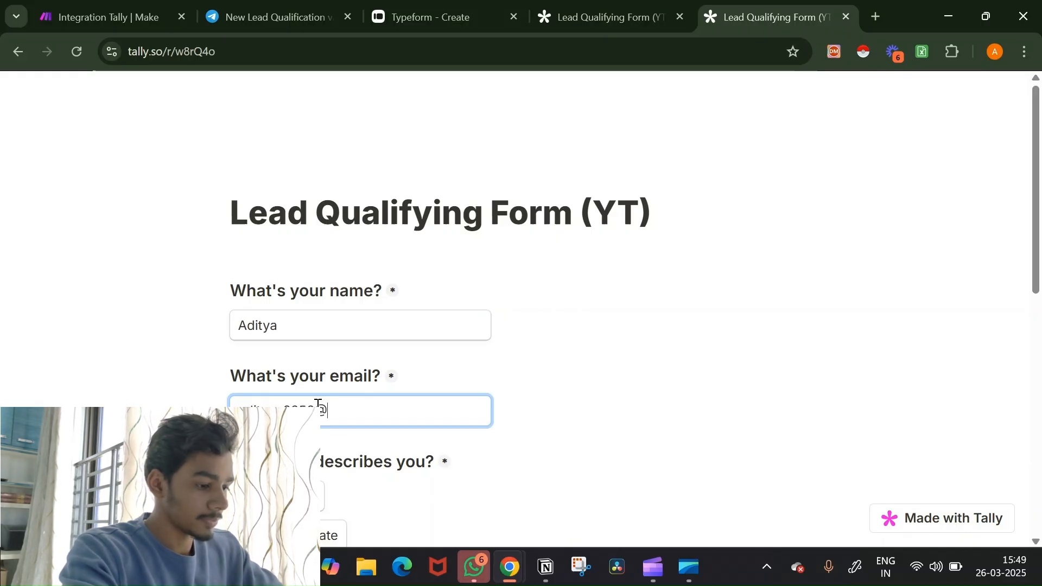
{"action": "type", "text": "gmail.co"}
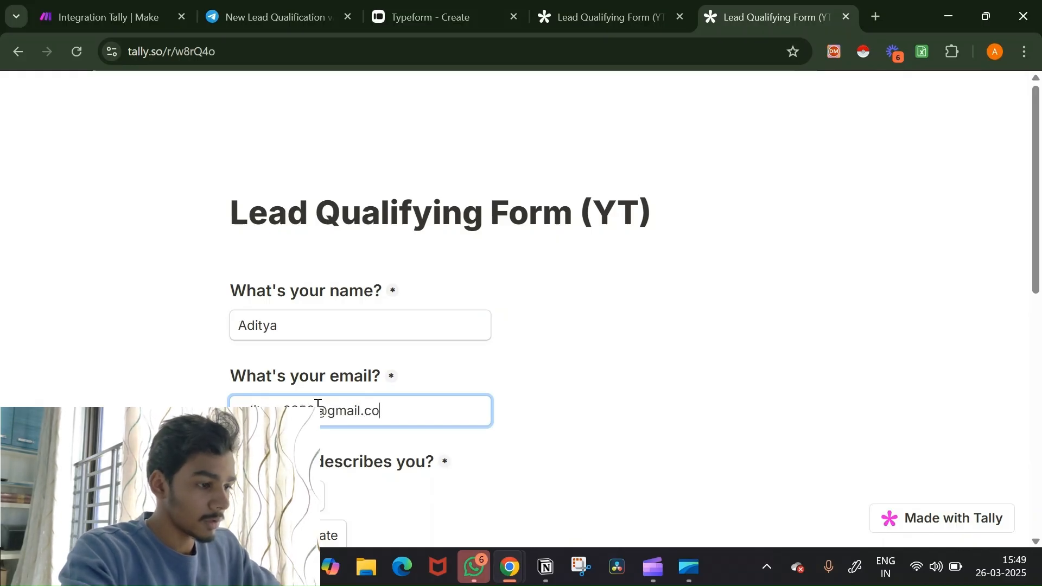
{"action": "type", "text": "m"}
Step: Answer Begineer, commitment 6, Yes for budget and Yes for consistency, then return to Make
{"action": "scroll", "coordinate": [557, 395], "scroll_direction": "down", "scroll_amount": 5}
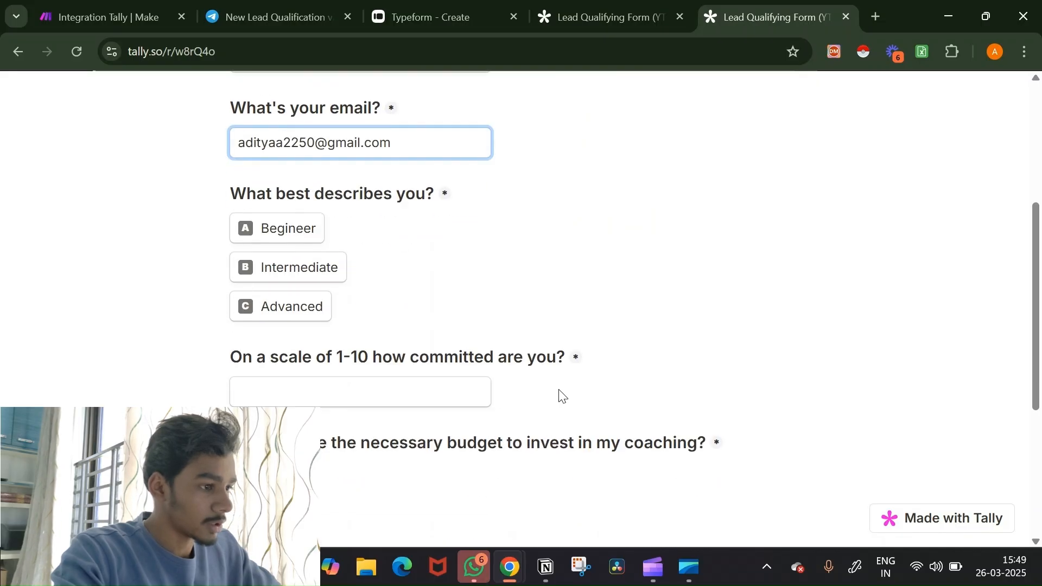
{"action": "left_click", "coordinate": [299, 239]}
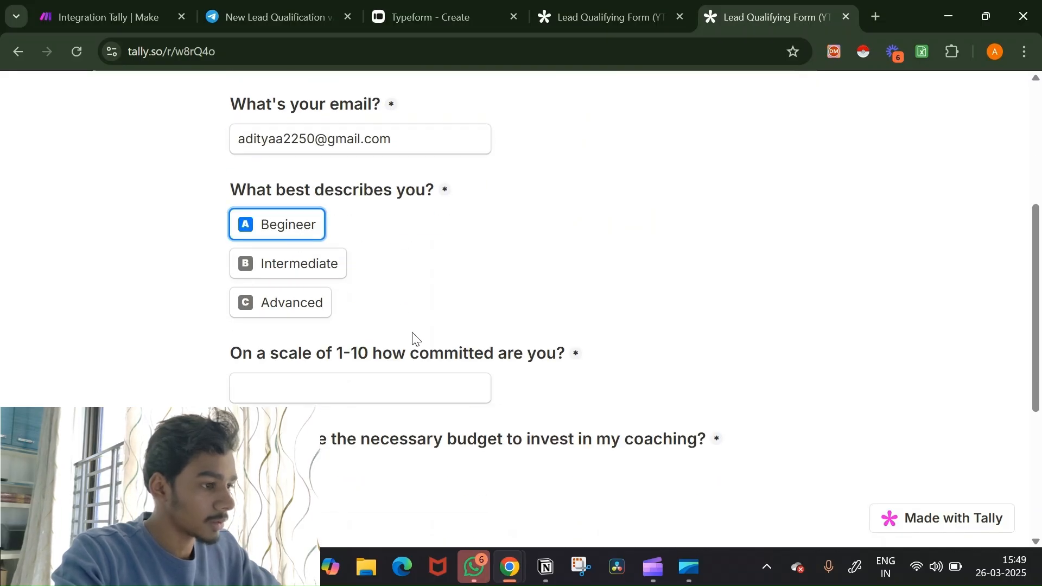
{"action": "left_click", "coordinate": [323, 392]}
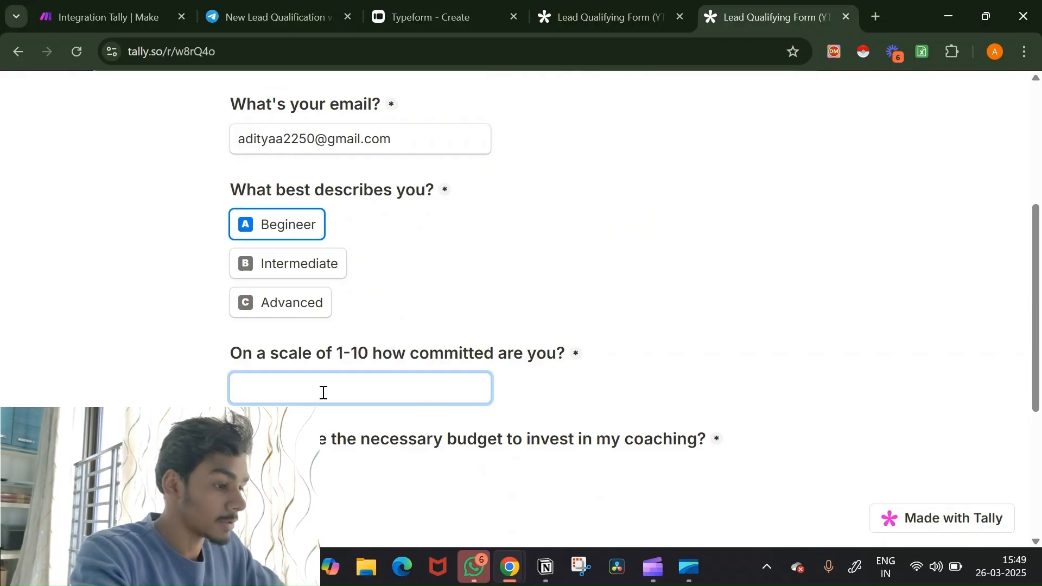
{"action": "scroll", "coordinate": [537, 376], "scroll_direction": "down", "scroll_amount": 3}
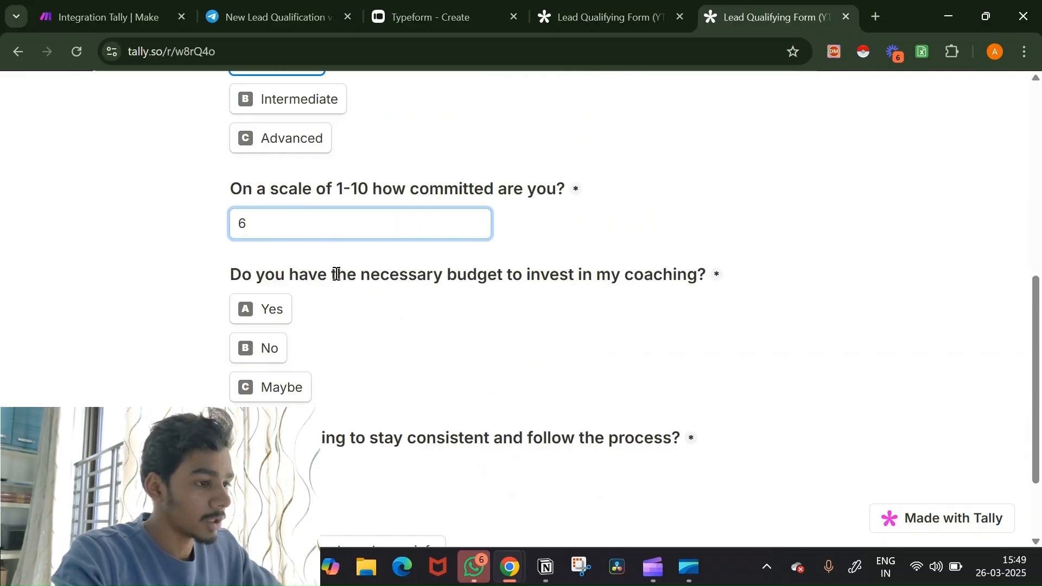
{"action": "left_click_drag", "start_coordinate": [405, 278], "coordinate": [631, 266]}
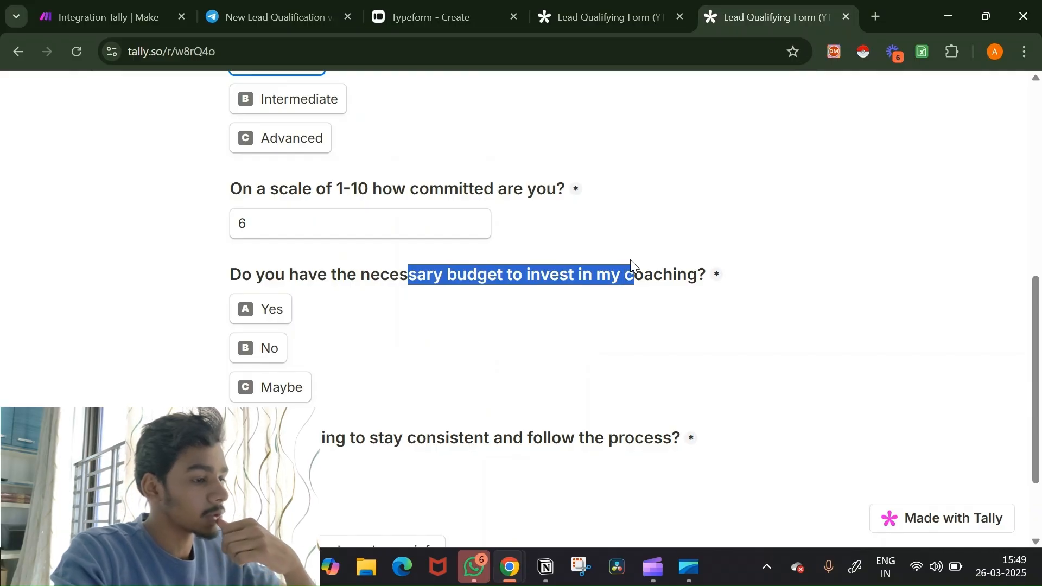
{"action": "left_click", "coordinate": [267, 309]}
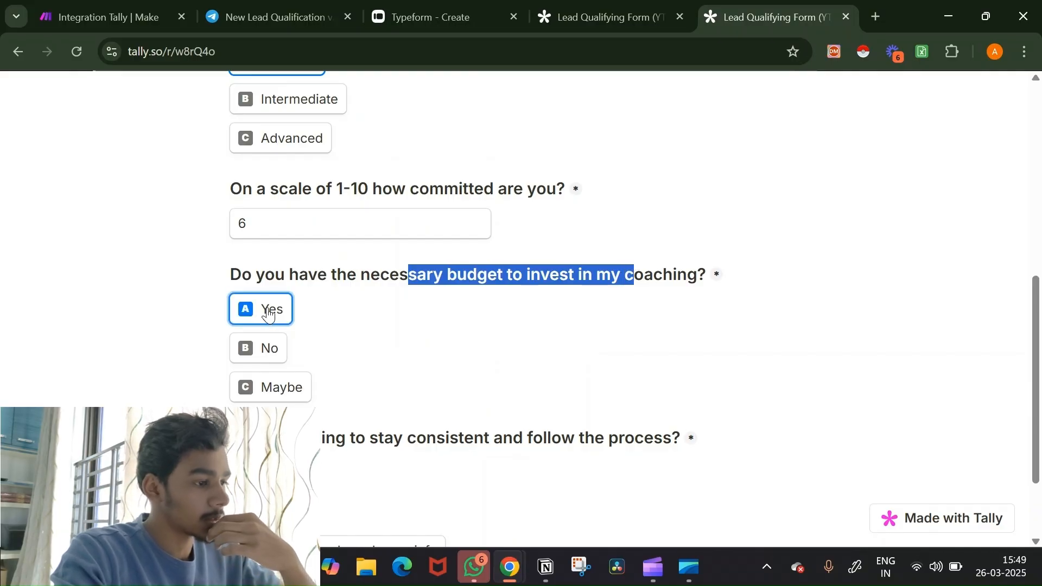
{"action": "scroll", "coordinate": [470, 349], "scroll_direction": "down", "scroll_amount": 2}
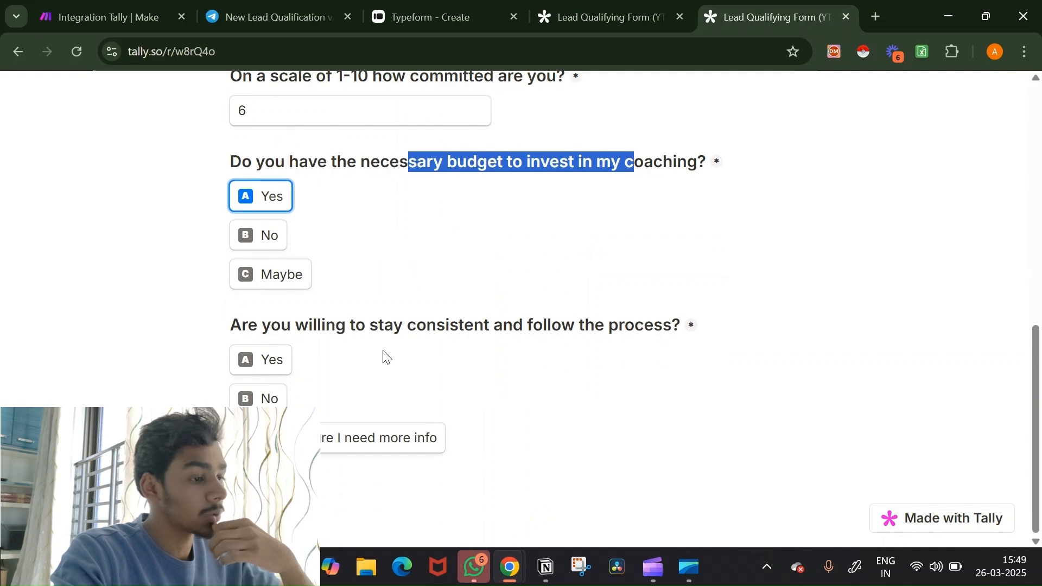
{"action": "left_click", "coordinate": [263, 373]}
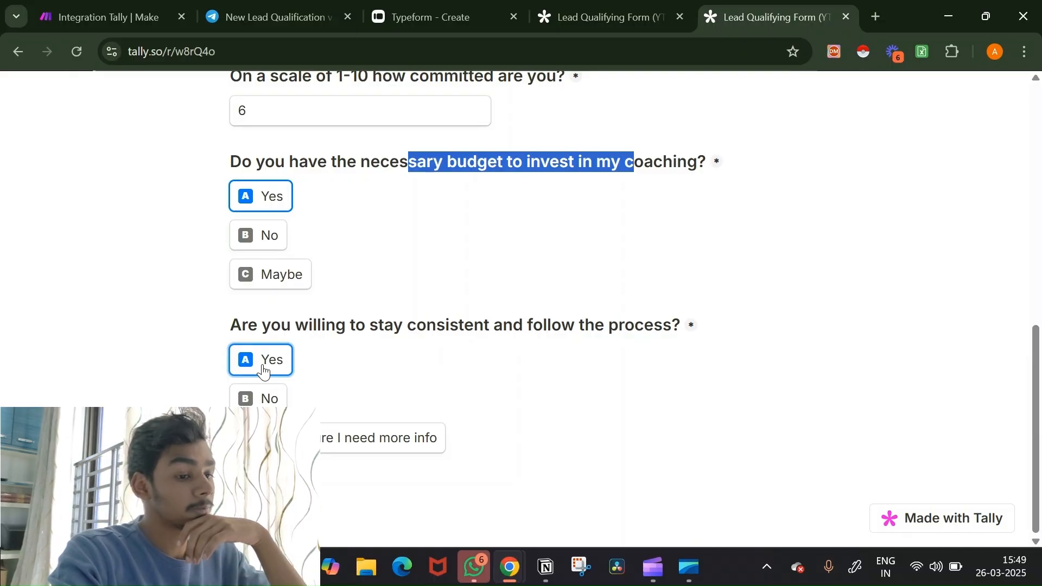
{"action": "scroll", "coordinate": [343, 359], "scroll_direction": "up", "scroll_amount": 4}
{"action": "scroll", "coordinate": [343, 358], "scroll_direction": "up", "scroll_amount": 4}
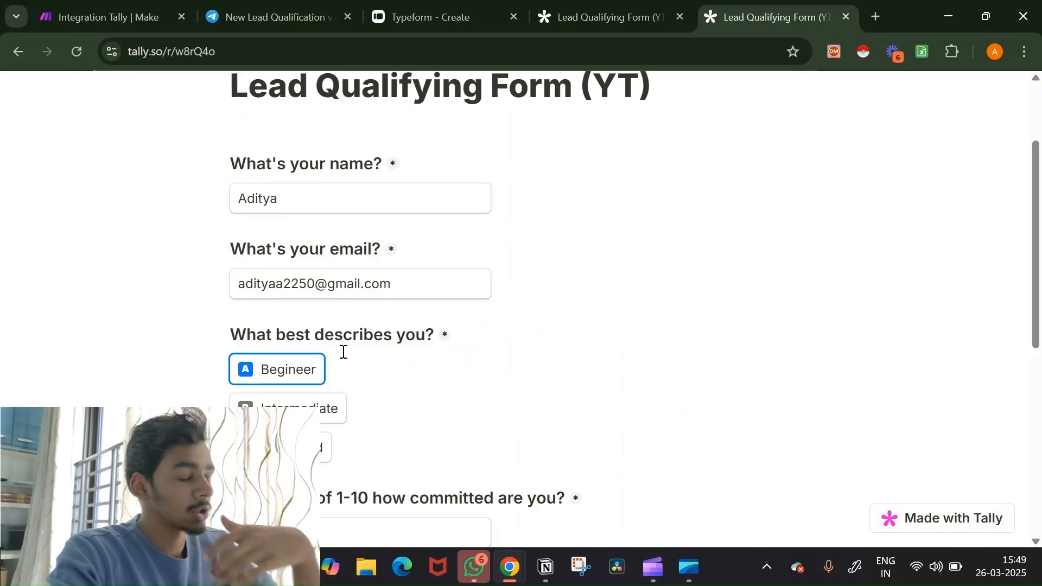
{"action": "left_click", "coordinate": [96, 19]}
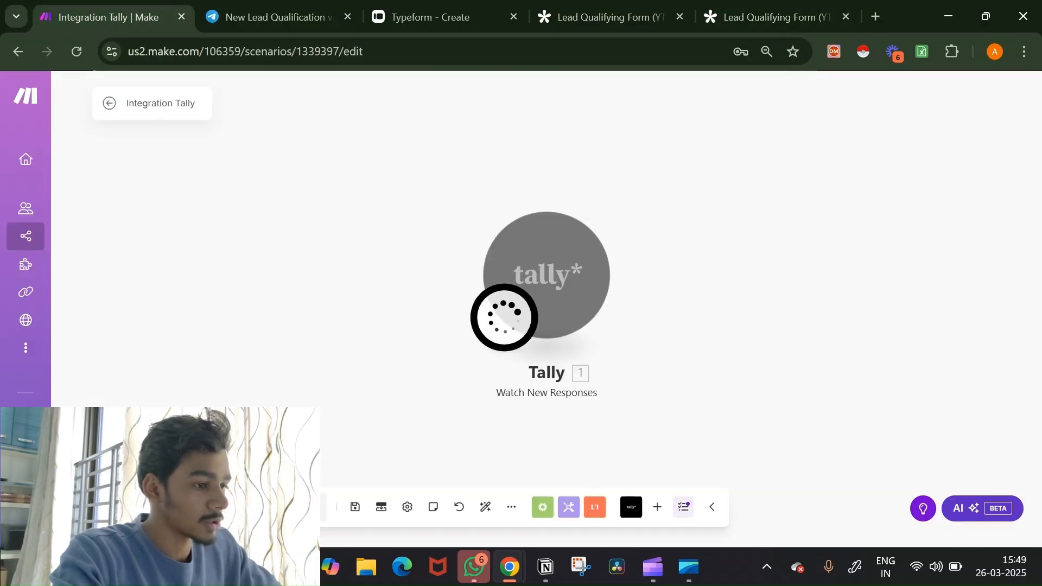
{"action": "left_click_drag", "start_coordinate": [422, 392], "coordinate": [227, 368]}
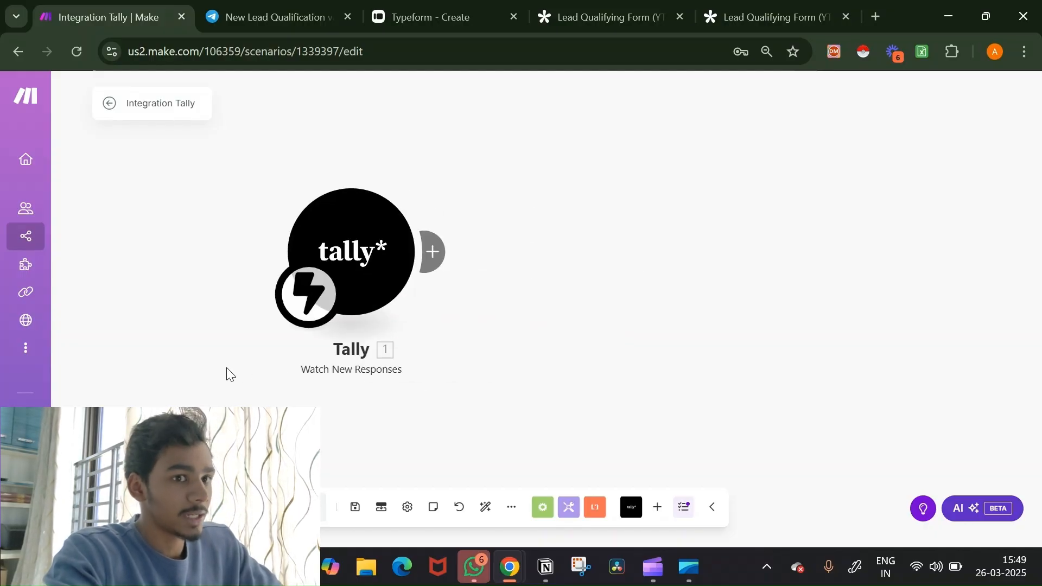
Step: Add a two-route Router after the Tally trigger
{"action": "left_click", "coordinate": [426, 252]}
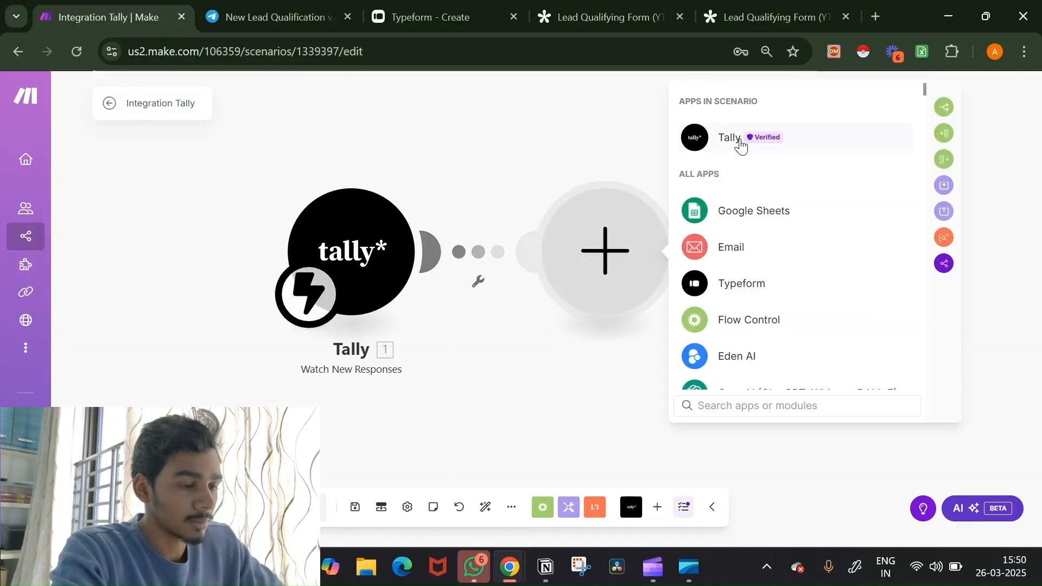
{"action": "left_click", "coordinate": [740, 144]}
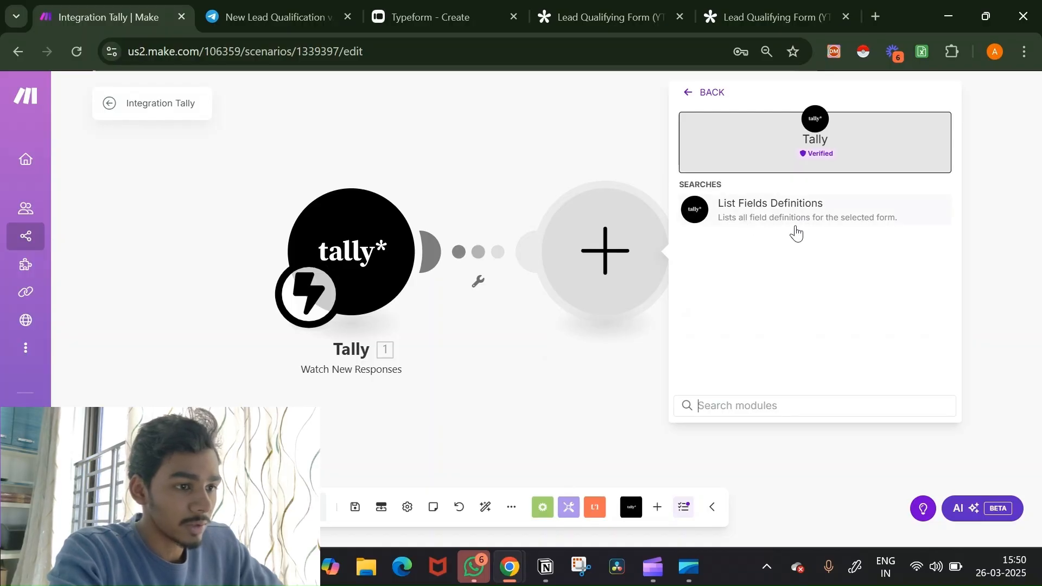
{"action": "left_click", "coordinate": [604, 373]}
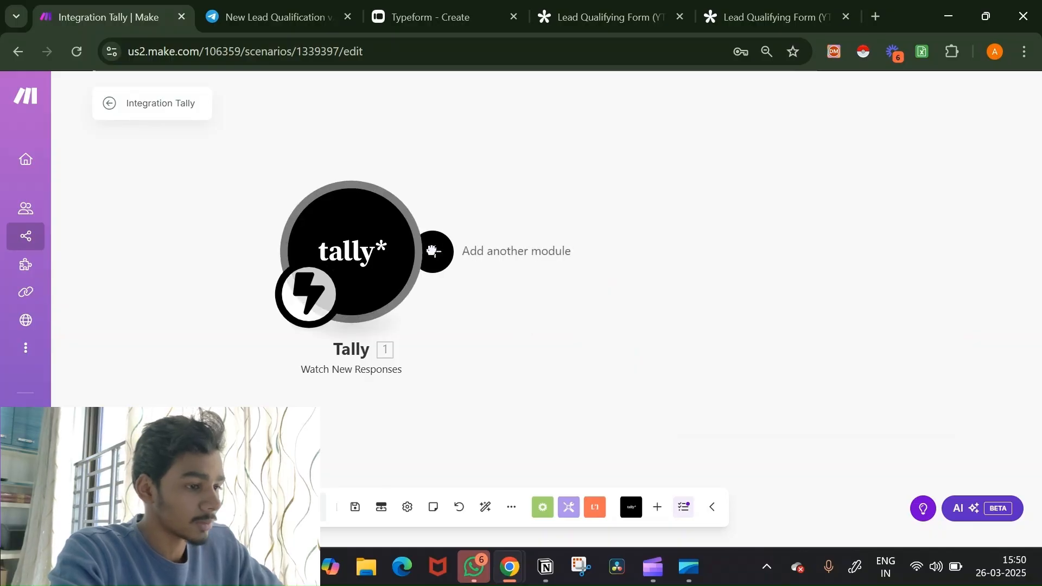
{"action": "left_click", "coordinate": [432, 252]}
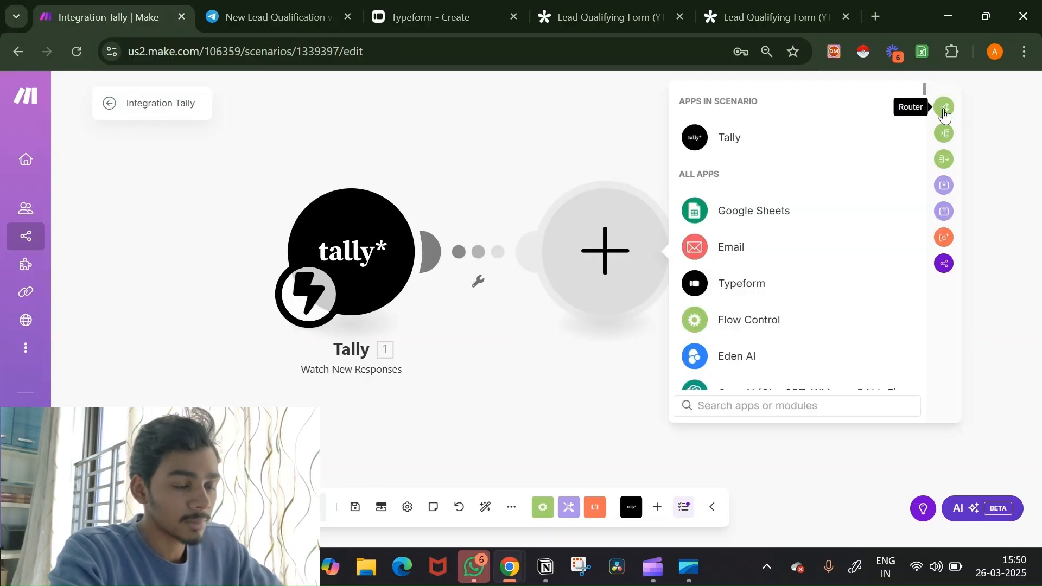
{"action": "left_click", "coordinate": [942, 107]}
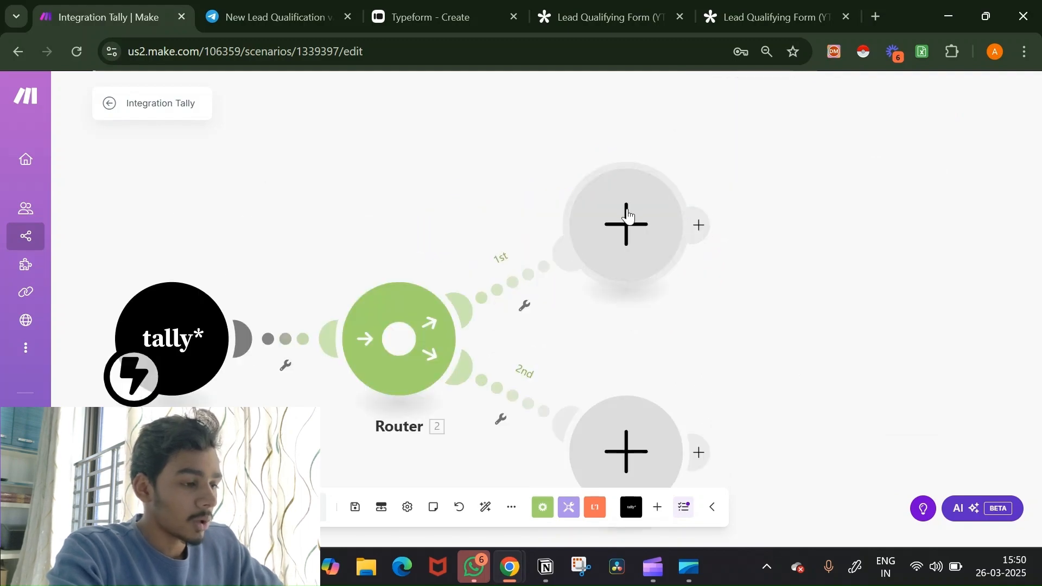
Step: Put Eden AI's Generate Chat Responses module on the first route
{"action": "left_click", "coordinate": [626, 218]}
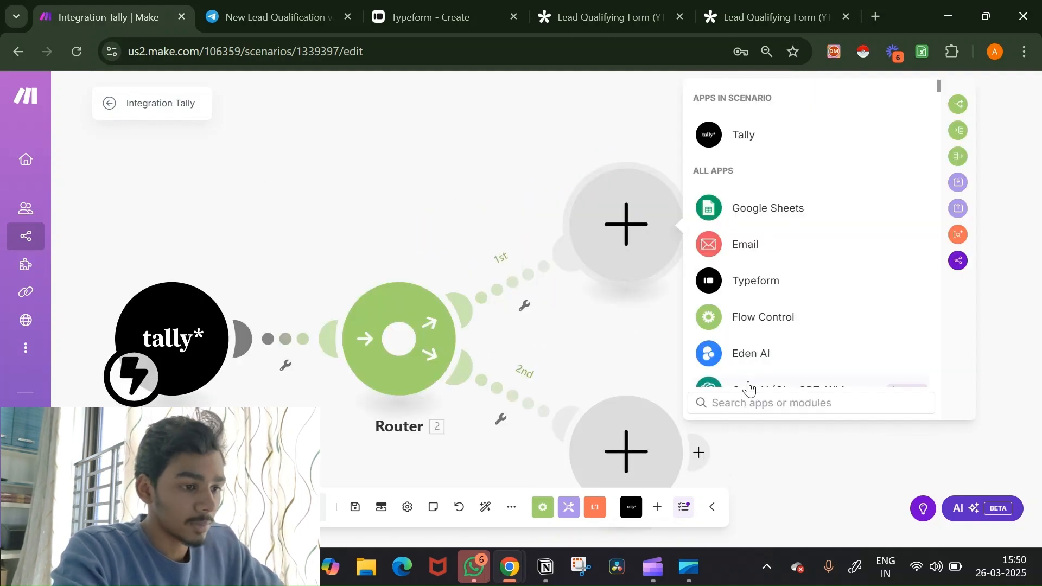
{"action": "left_click", "coordinate": [746, 354]}
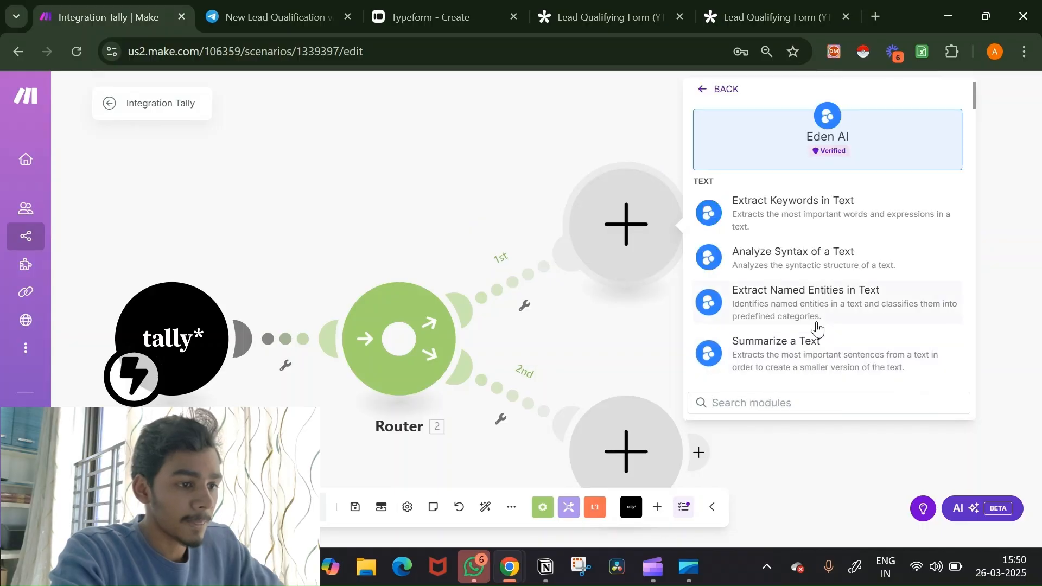
{"action": "scroll", "coordinate": [816, 259], "scroll_direction": "down", "scroll_amount": 3}
{"action": "scroll", "coordinate": [817, 329], "scroll_direction": "down", "scroll_amount": 5}
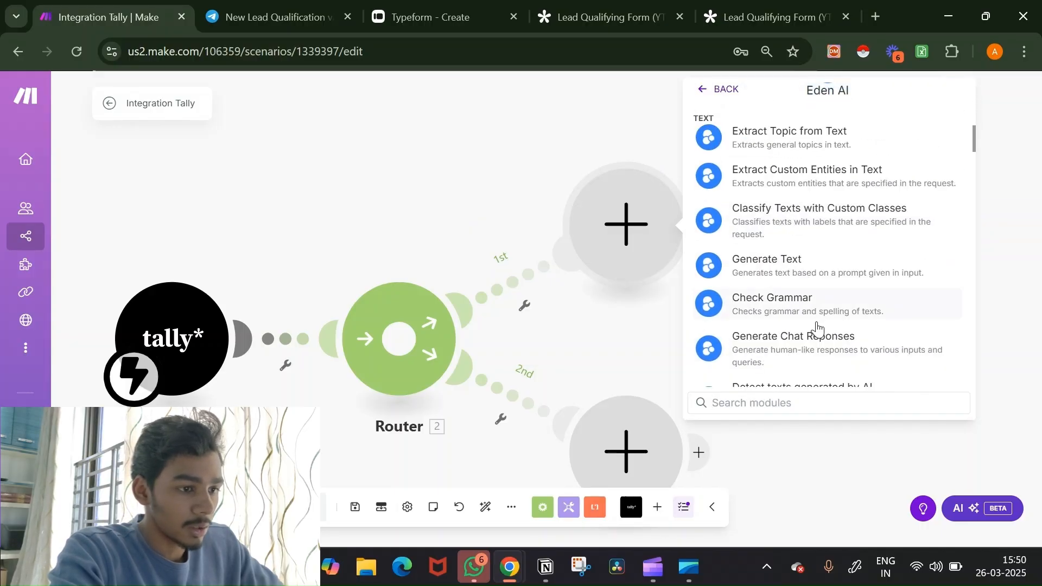
{"action": "left_click", "coordinate": [822, 289]}
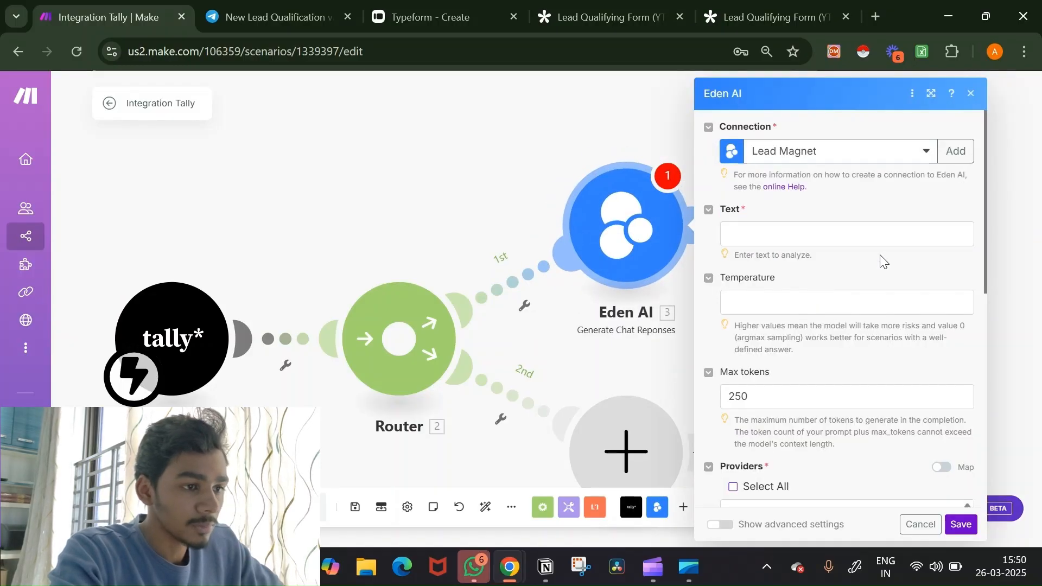
Step: Go to edenai.co in a new tab and open its log-in page
{"action": "left_click", "coordinate": [874, 17]}
{"action": "type", "text": "edenai.co"}
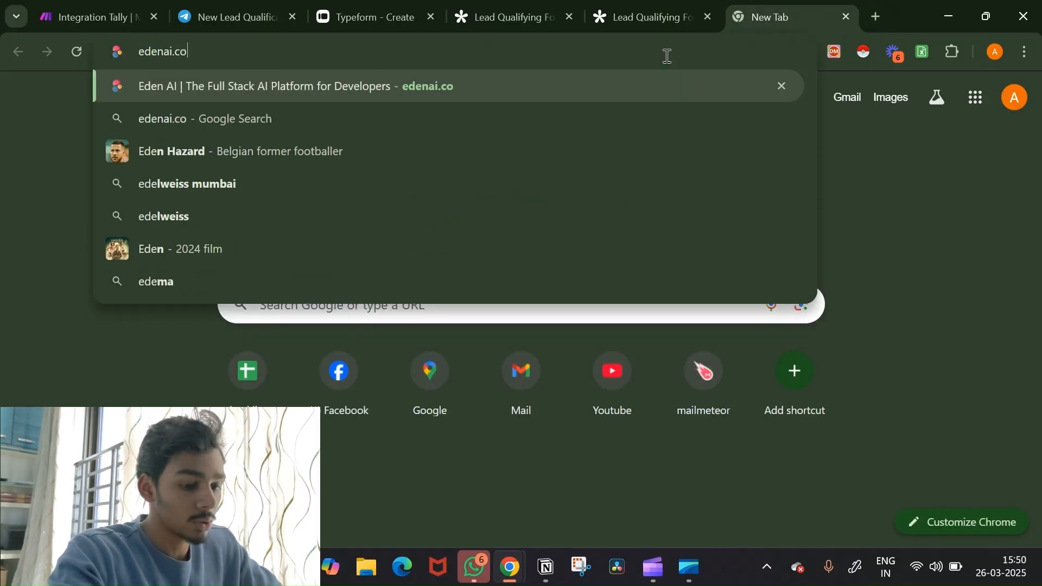
{"action": "key", "text": "Return"}
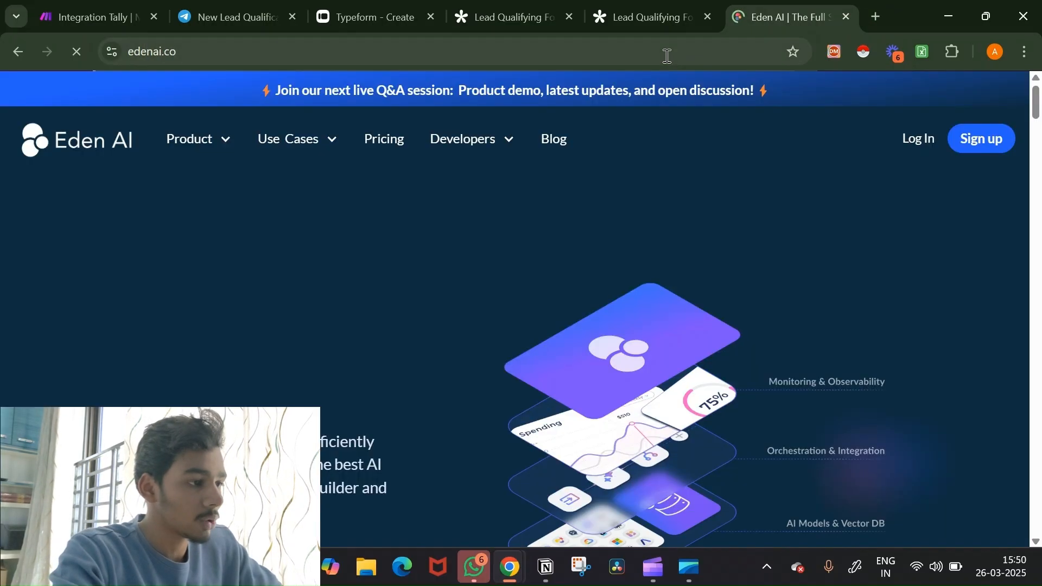
{"action": "left_click", "coordinate": [918, 139]}
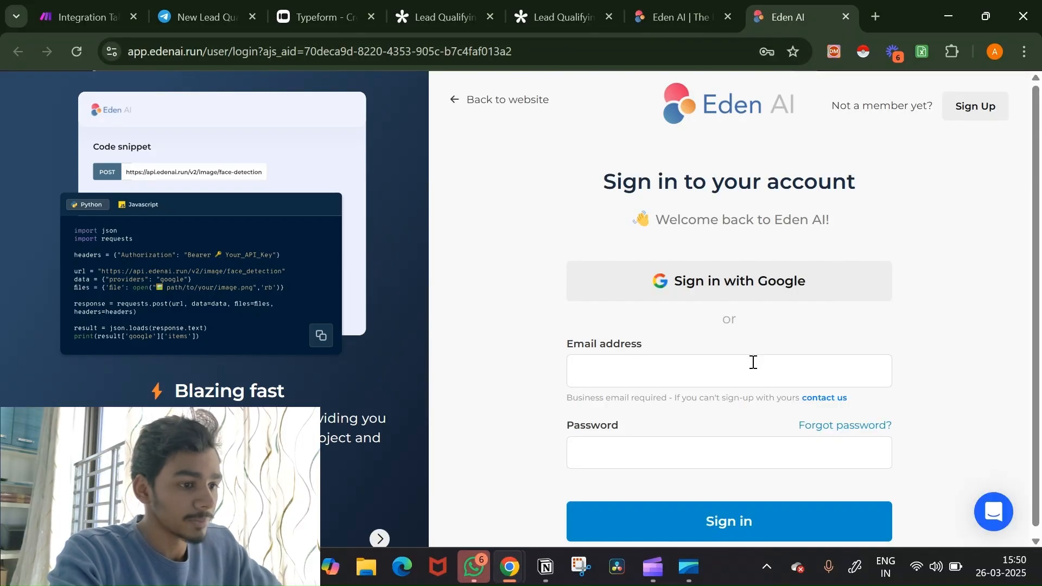
Step: Sign in to Eden AI with the saved account credentials, then return to Make
{"action": "left_click", "coordinate": [753, 363]}
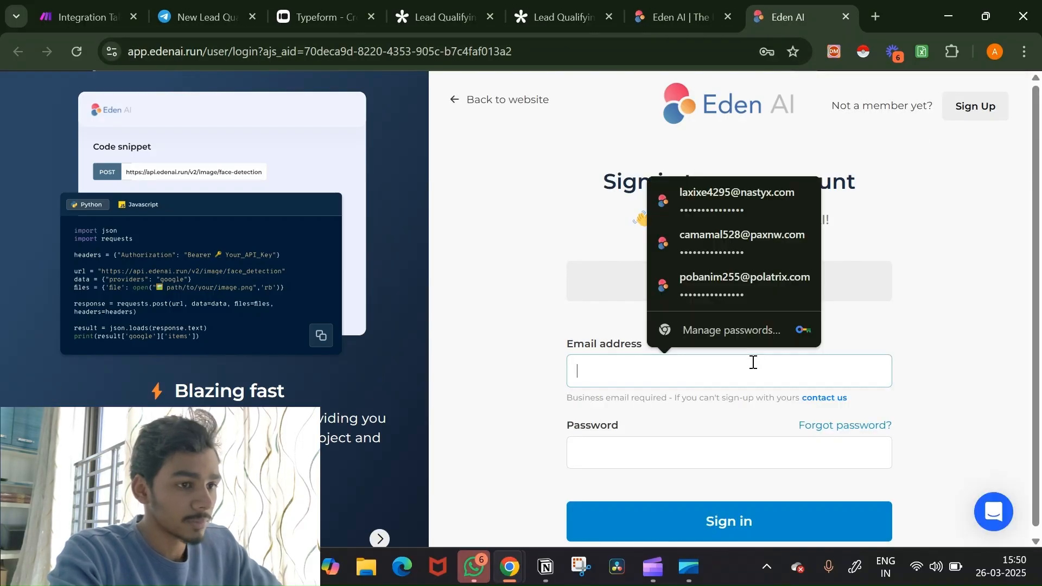
{"action": "left_click", "coordinate": [770, 199]}
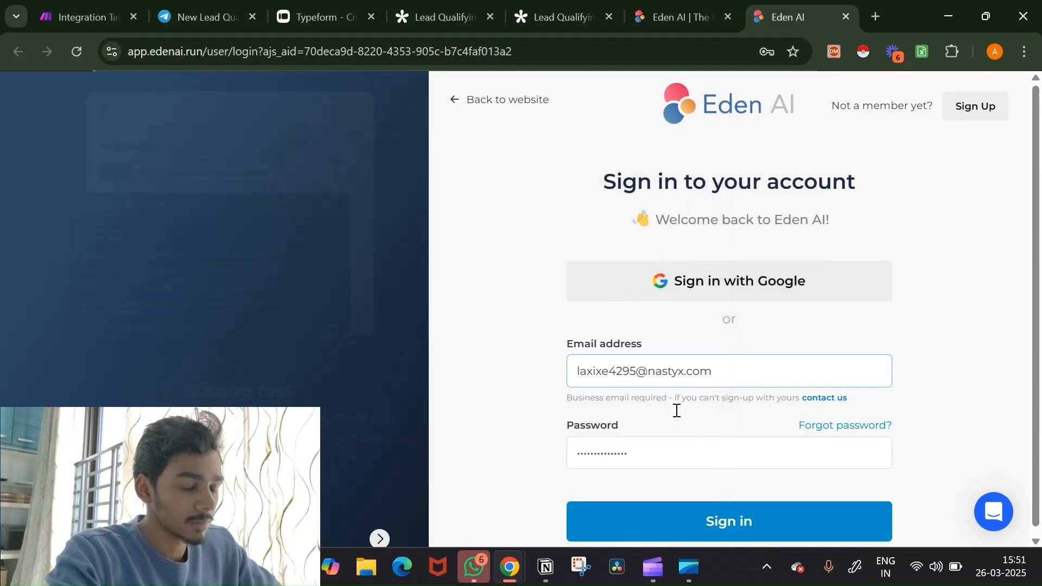
{"action": "left_click", "coordinate": [728, 522]}
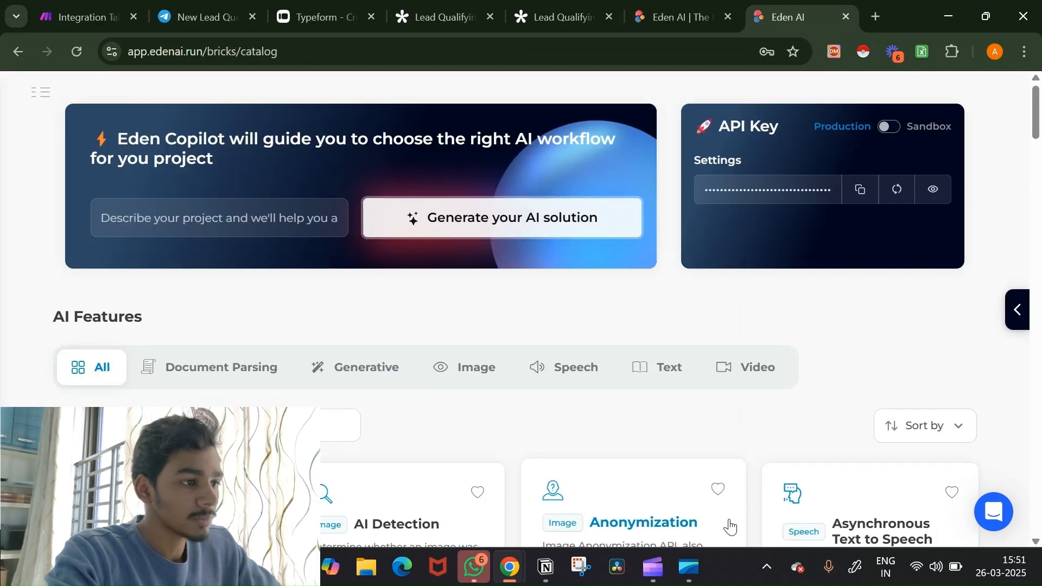
{"action": "scroll", "coordinate": [695, 390], "scroll_direction": "down", "scroll_amount": 2}
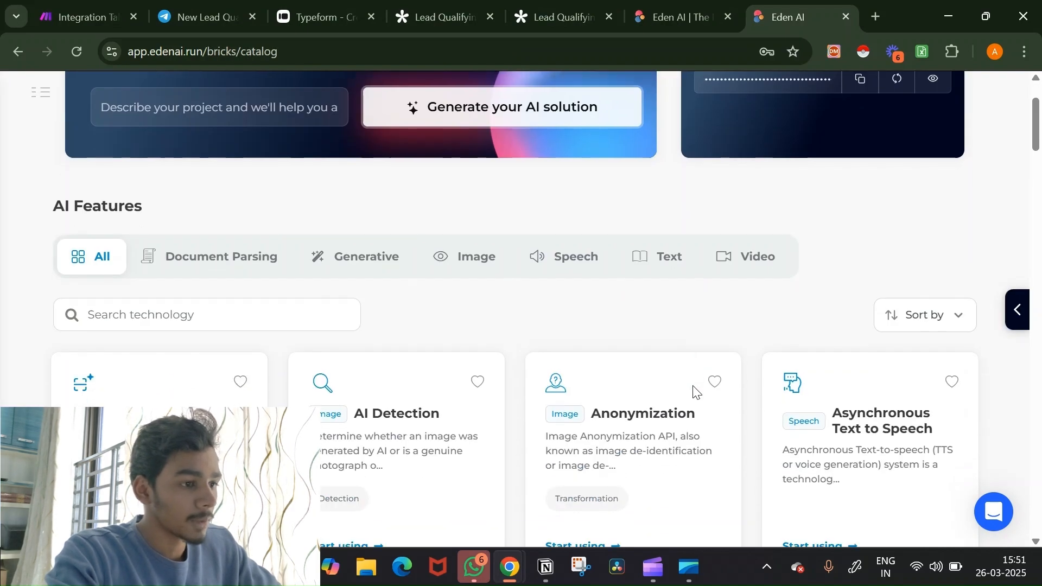
{"action": "scroll", "coordinate": [693, 388], "scroll_direction": "up", "scroll_amount": 2}
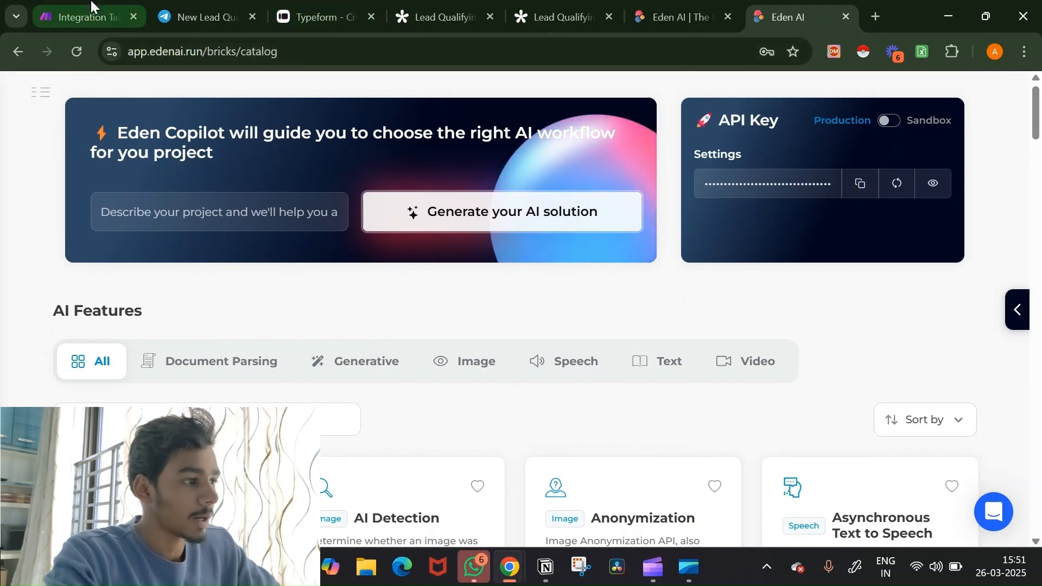
{"action": "left_click", "coordinate": [87, 17]}
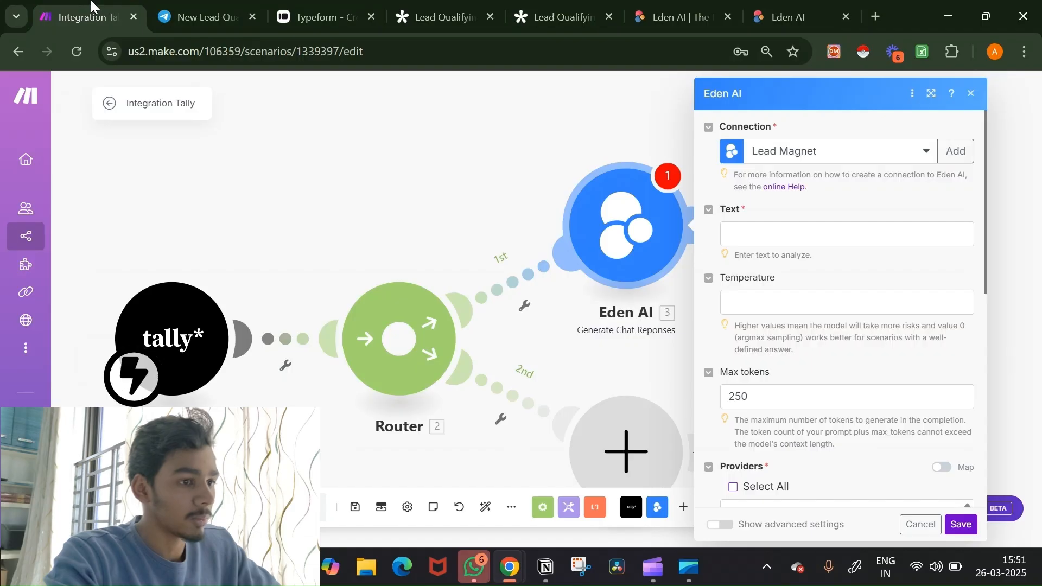
Step: Start a new Eden AI connection, then cancel it to keep the existing one
{"action": "left_click", "coordinate": [958, 147]}
{"action": "left_click", "coordinate": [744, 203]}
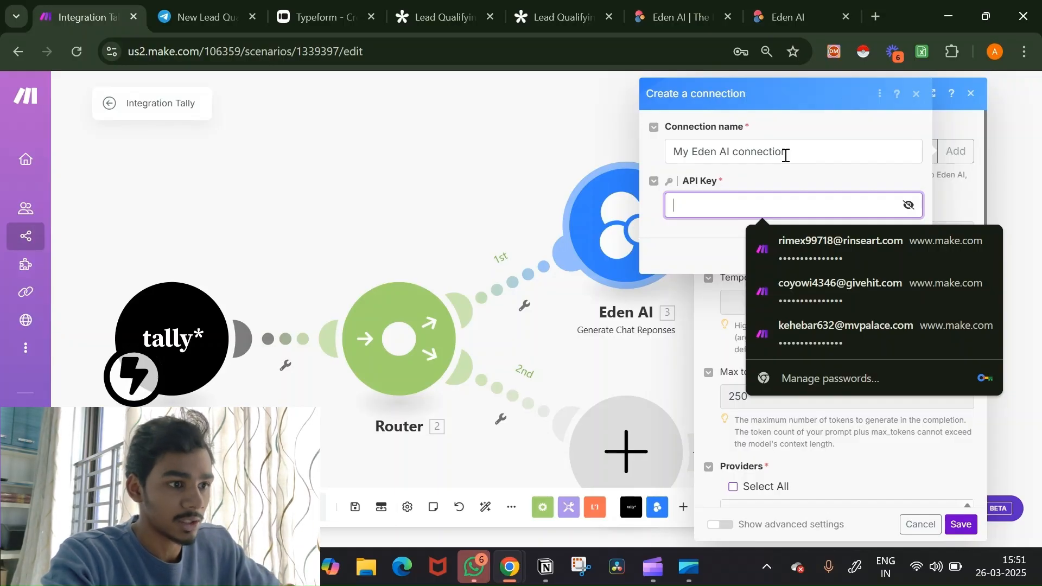
{"action": "left_click", "coordinate": [841, 186]}
{"action": "left_click", "coordinate": [866, 261]}
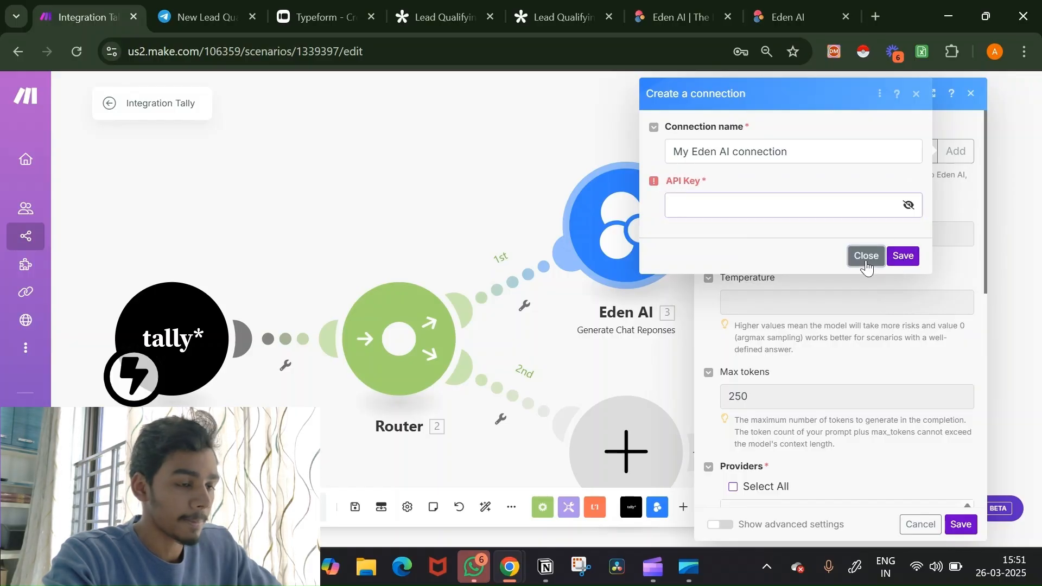
Step: Map the Tally commitment, budget and consistency answers into the Text field
{"action": "left_click", "coordinate": [837, 237]}
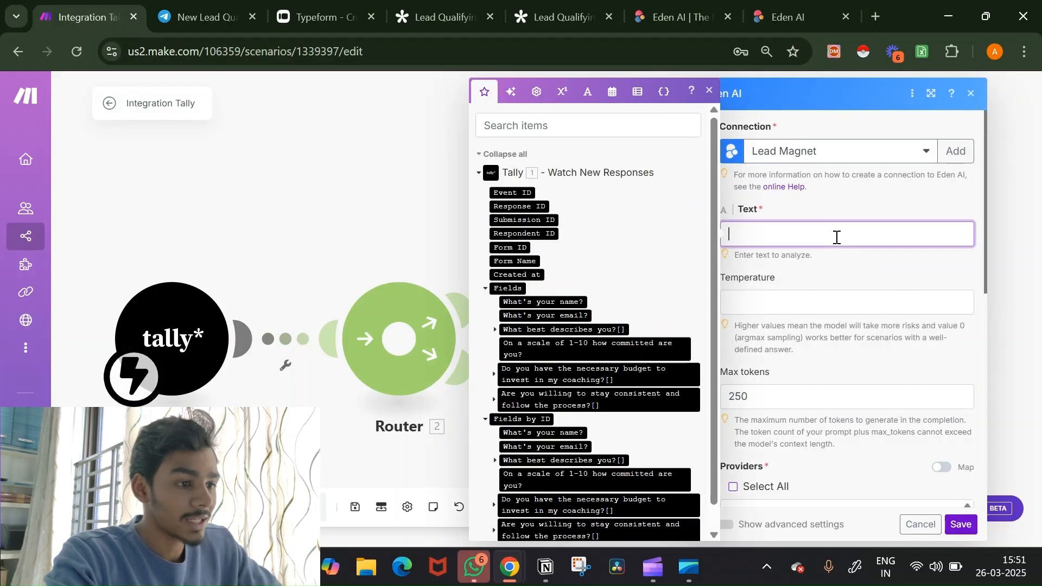
{"action": "scroll", "coordinate": [651, 314], "scroll_direction": "down", "scroll_amount": 1}
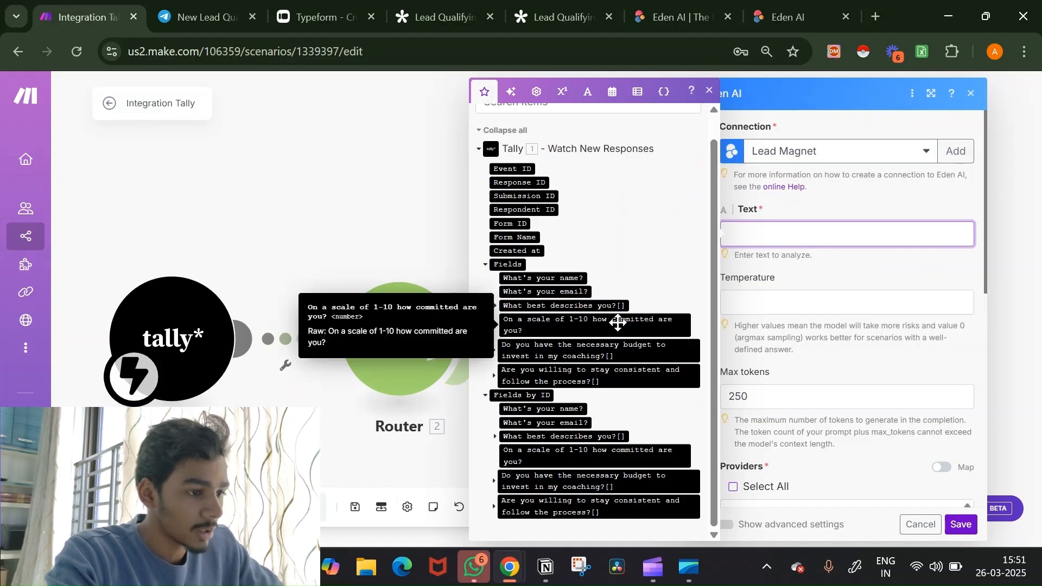
{"action": "left_click", "coordinate": [660, 320]}
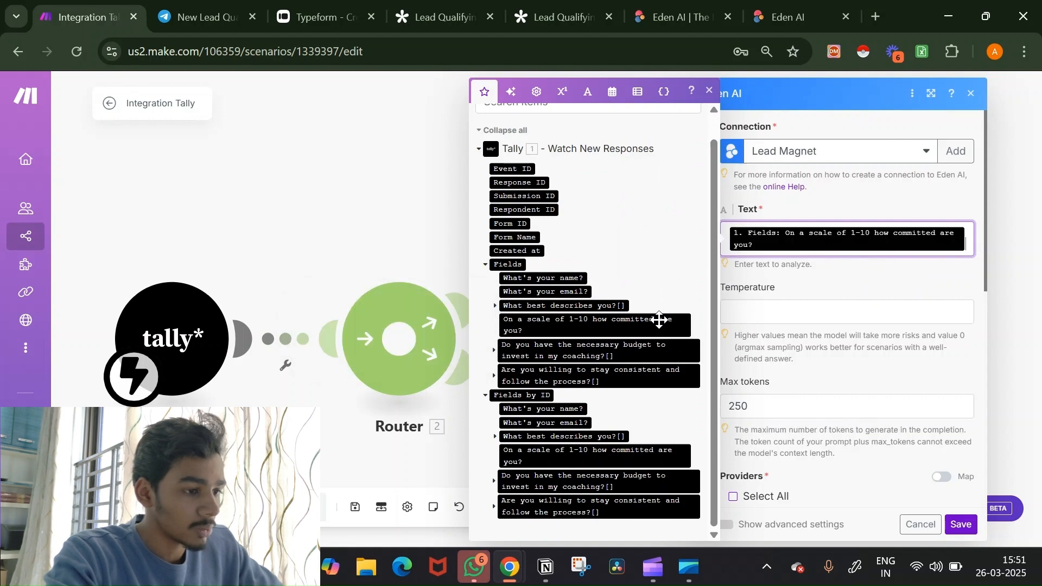
{"action": "left_click", "coordinate": [655, 350]}
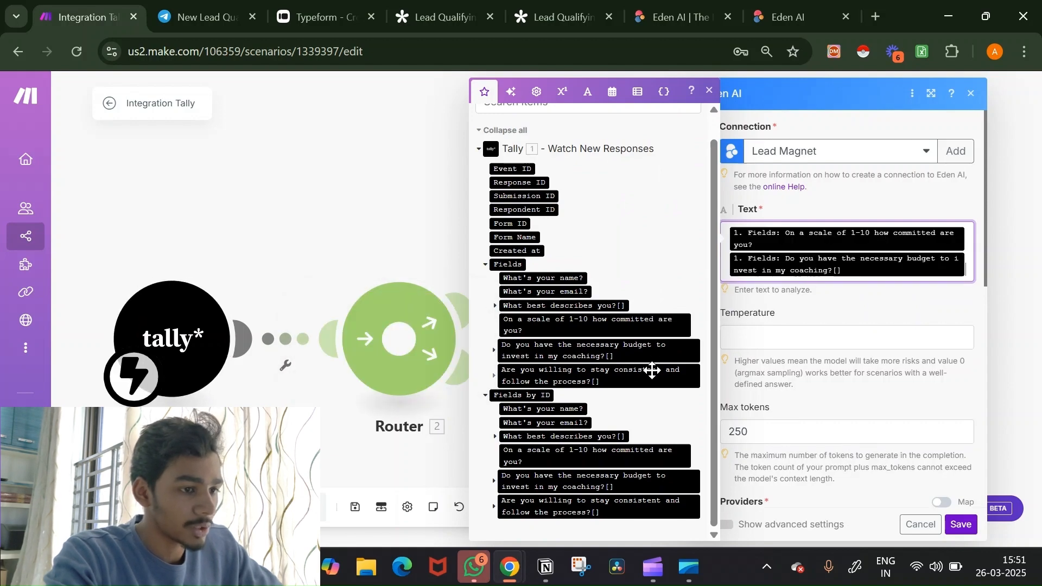
{"action": "left_click", "coordinate": [652, 372]}
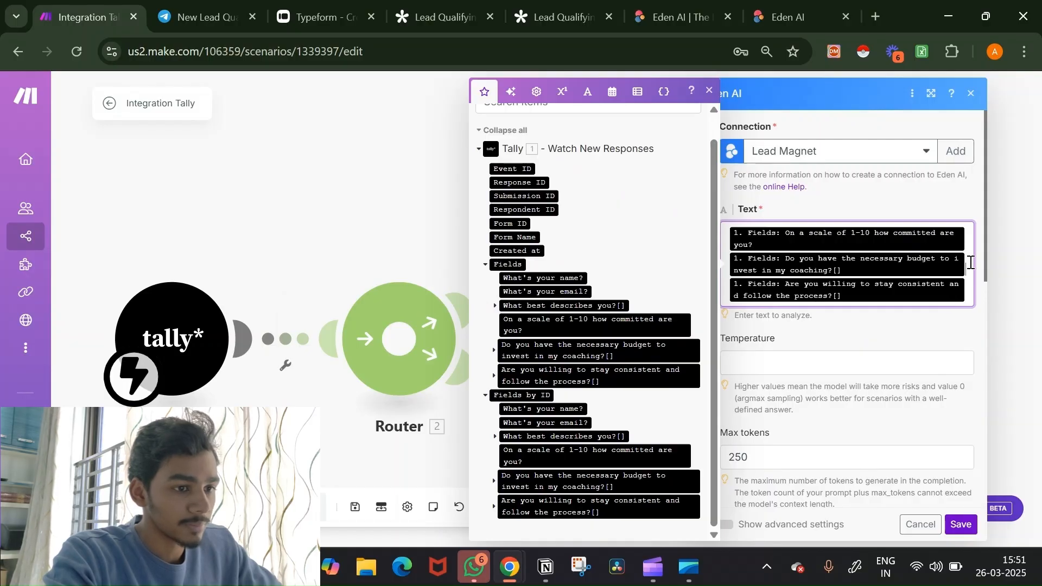
{"action": "left_click", "coordinate": [897, 354]}
{"action": "scroll", "coordinate": [896, 354], "scroll_direction": "down", "scroll_amount": 4}
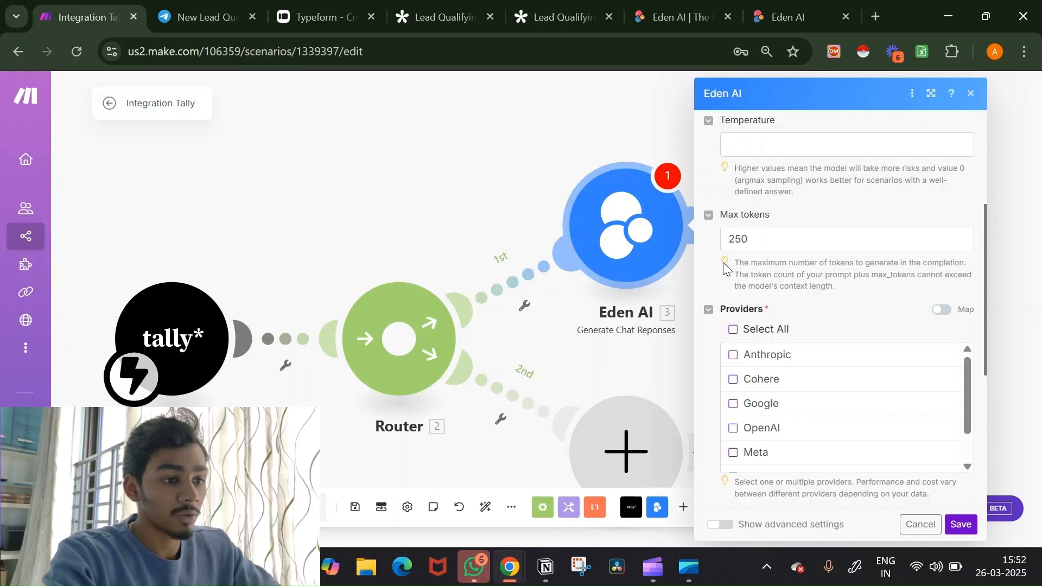
Step: Tick OpenAI under Providers in the Eden AI Generate Chat Responses settings
{"action": "scroll", "coordinate": [784, 229], "scroll_direction": "down", "scroll_amount": 2}
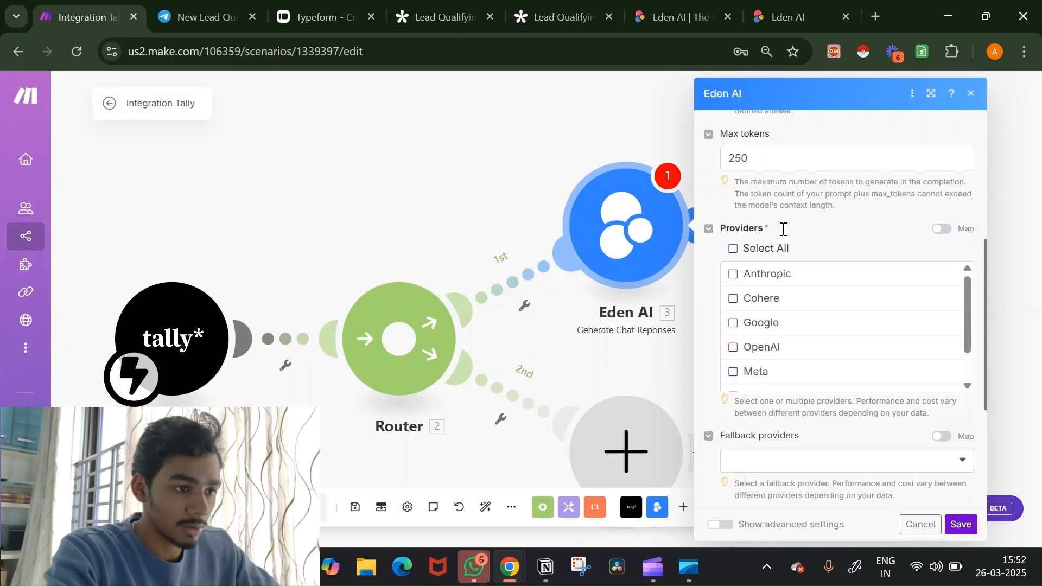
{"action": "scroll", "coordinate": [783, 229], "scroll_direction": "down", "scroll_amount": 2}
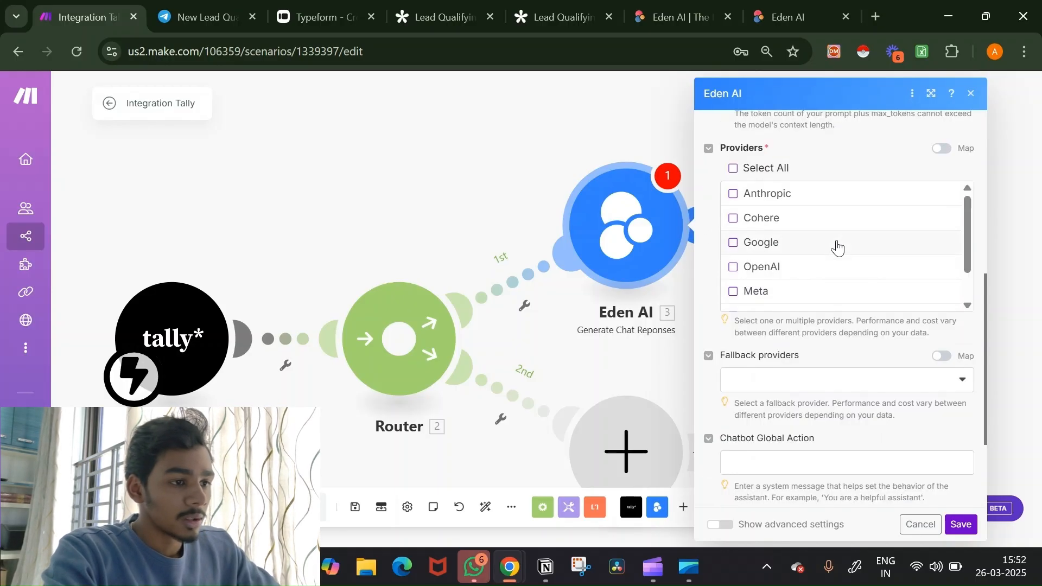
{"action": "left_click", "coordinate": [740, 270]}
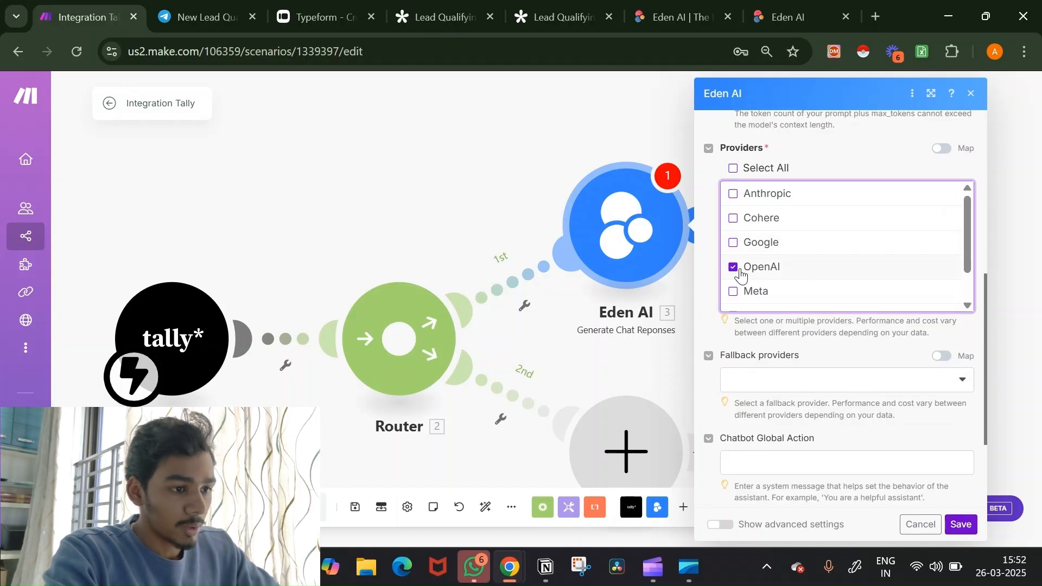
{"action": "scroll", "coordinate": [890, 286], "scroll_direction": "down", "scroll_amount": 2}
{"action": "scroll", "coordinate": [847, 380], "scroll_direction": "down", "scroll_amount": 3}
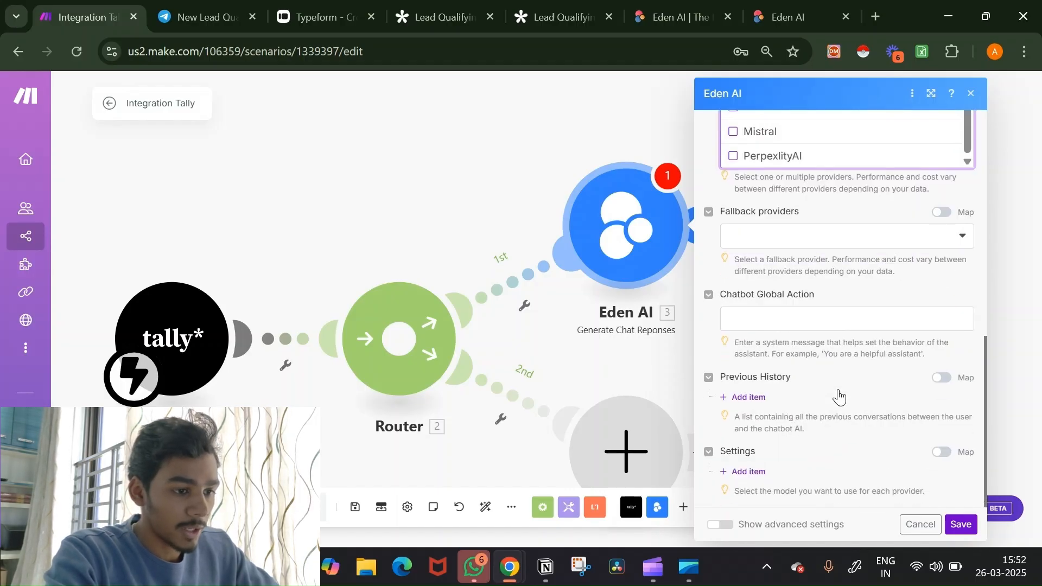
{"action": "left_click", "coordinate": [821, 325]}
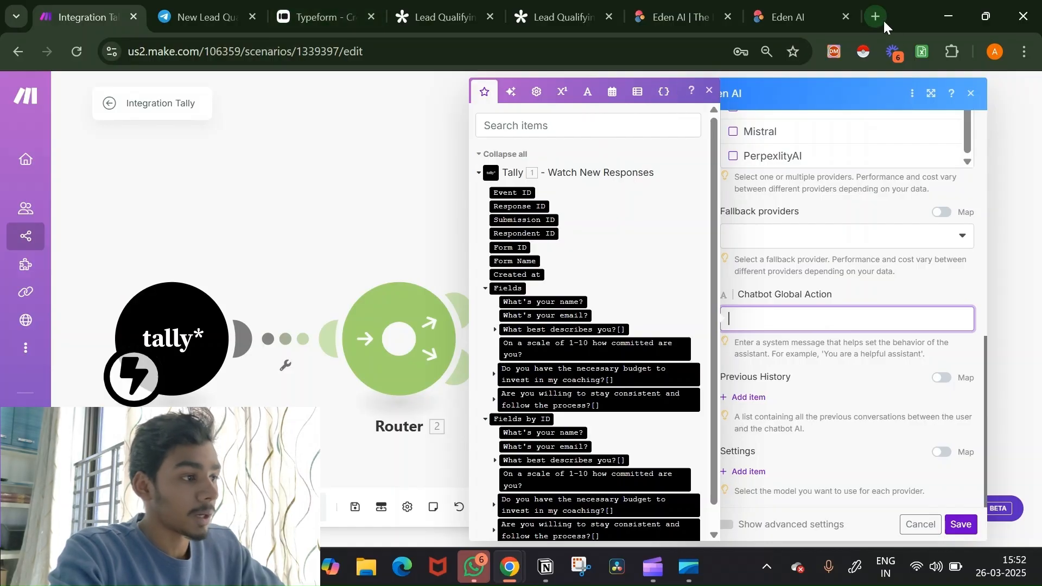
Step: Open the Scenarios list in a new browser tab
{"action": "right_click", "coordinate": [28, 239]}
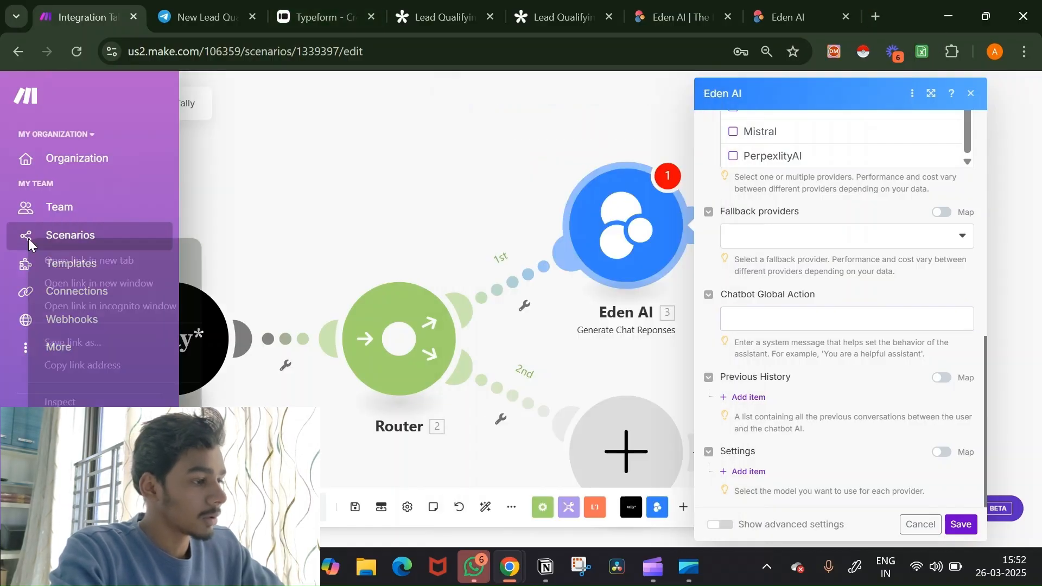
{"action": "left_click", "coordinate": [64, 261]}
{"action": "left_click", "coordinate": [193, 5]}
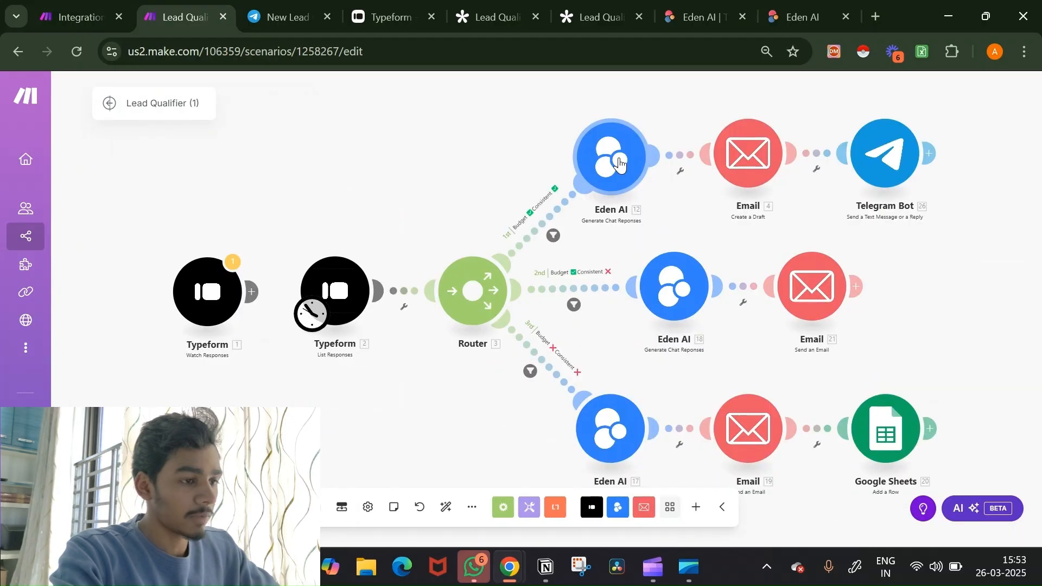
Step: Copy the system prompt from Lead Qualifier (1)'s Eden AI module, then return to Integration Tally
{"action": "left_click", "coordinate": [662, 157]}
{"action": "scroll", "coordinate": [790, 401], "scroll_direction": "down", "scroll_amount": 10}
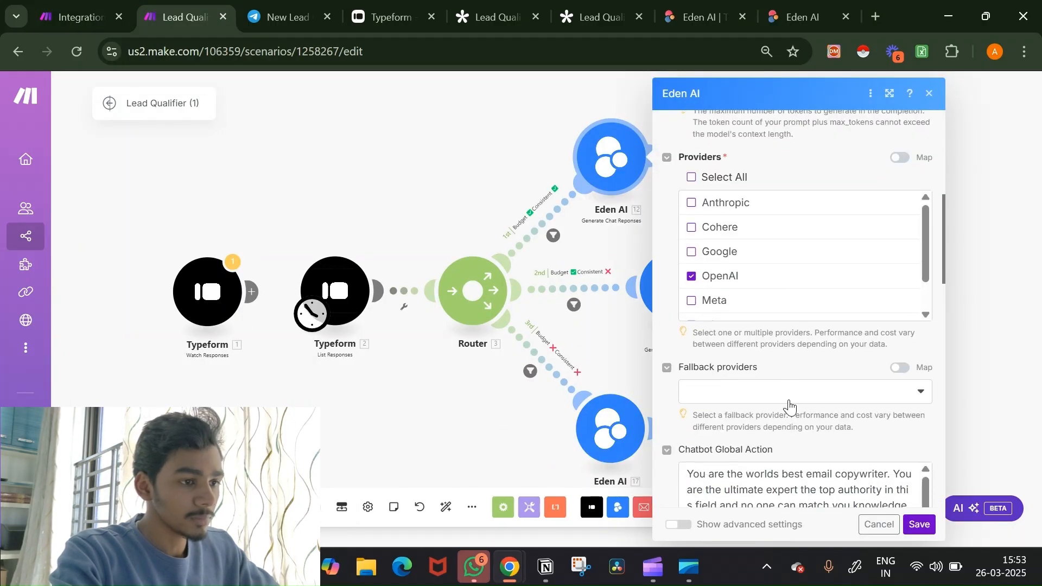
{"action": "left_click", "coordinate": [788, 400]}
{"action": "key", "text": "ctrl+a"}
{"action": "key", "text": "ctrl+c"}
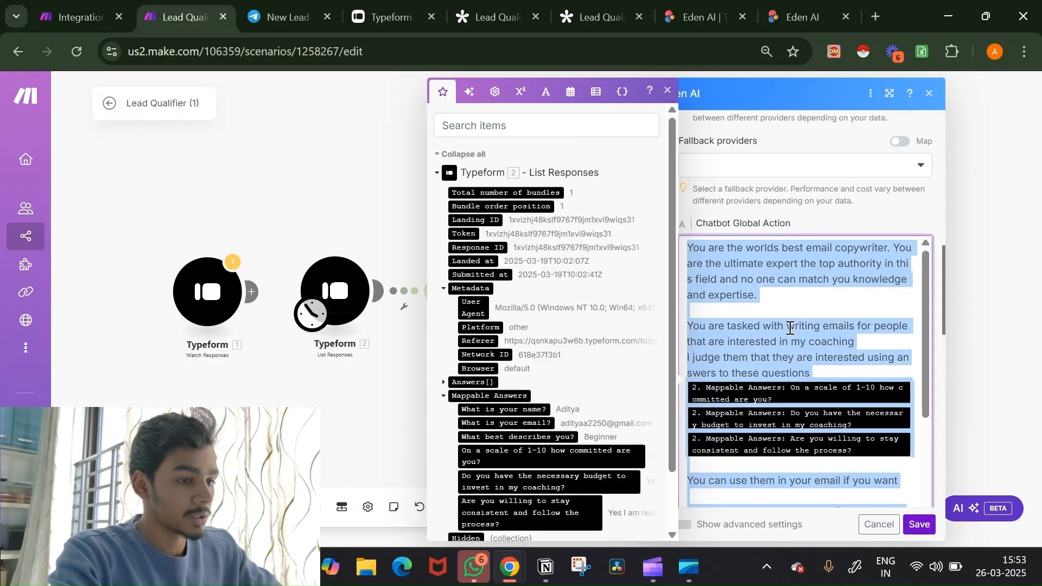
{"action": "left_click", "coordinate": [75, 17]}
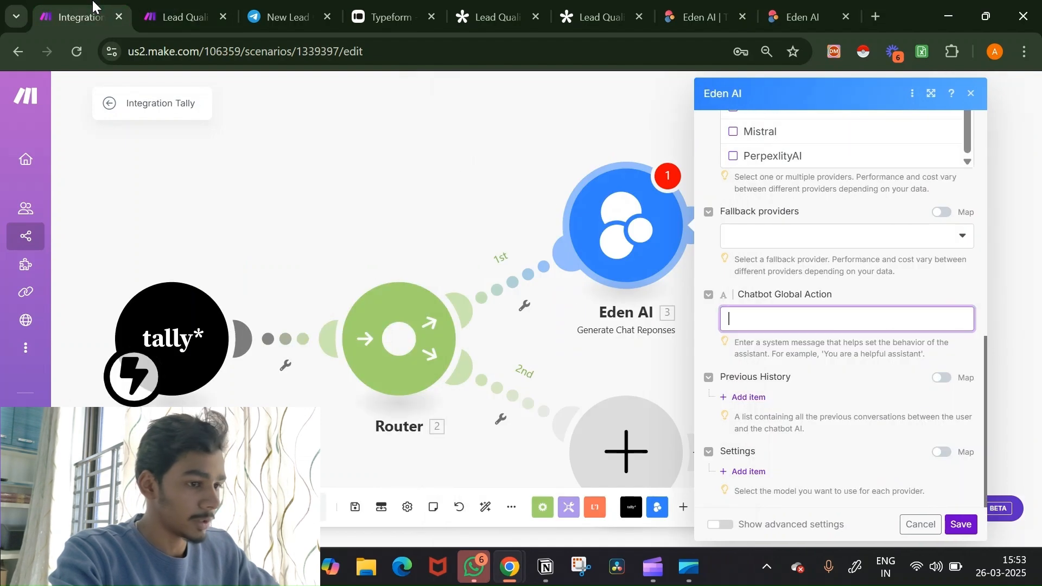
Step: Paste the copied system prompt into Chatbot Global Action
{"action": "left_click", "coordinate": [812, 316]}
{"action": "key", "text": "ctrl+v"}
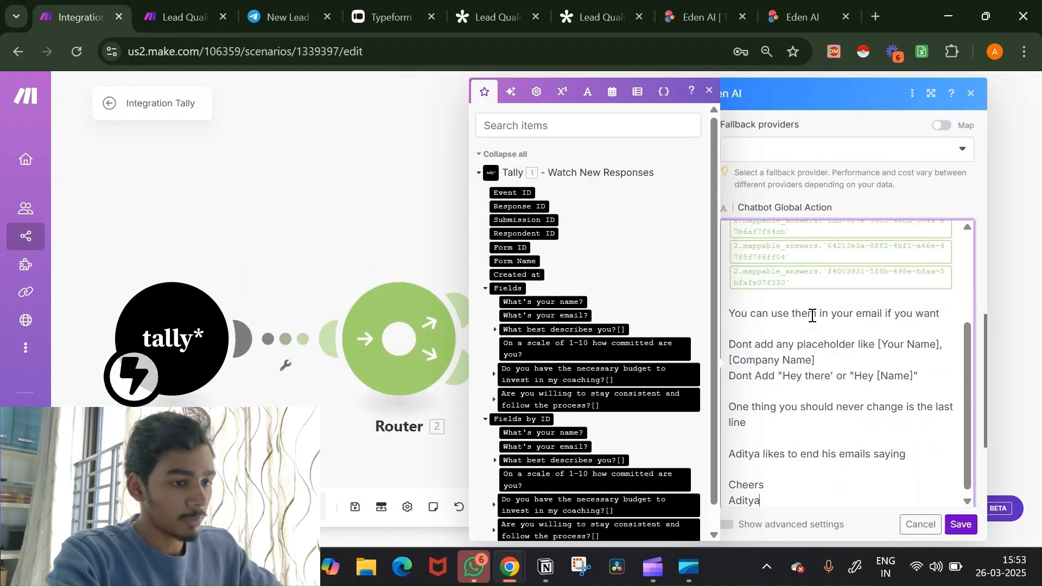
{"action": "scroll", "coordinate": [813, 316], "scroll_direction": "up", "scroll_amount": 5}
{"action": "scroll", "coordinate": [812, 317], "scroll_direction": "up", "scroll_amount": 1}
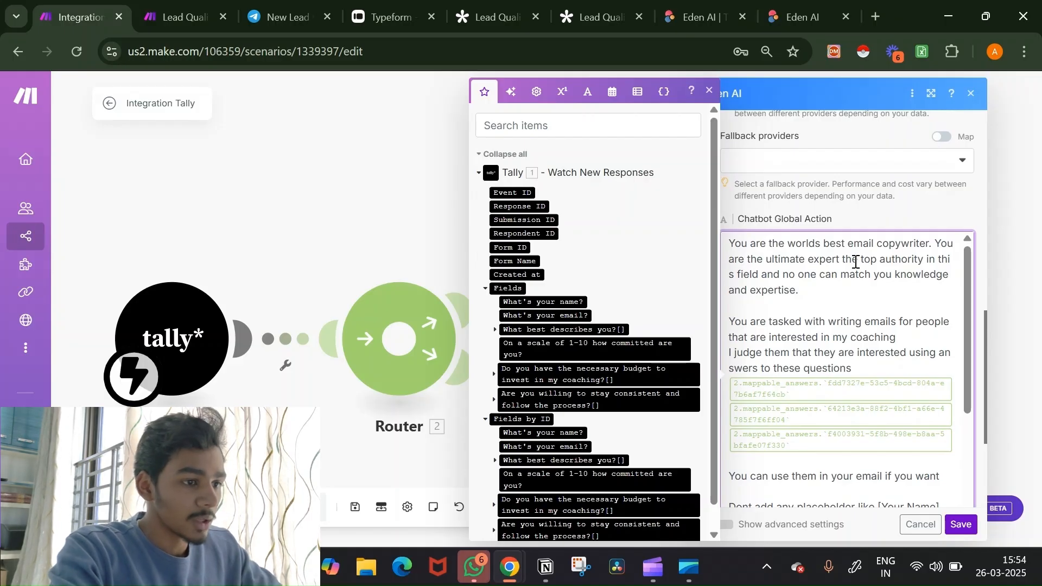
{"action": "left_click", "coordinate": [847, 323]}
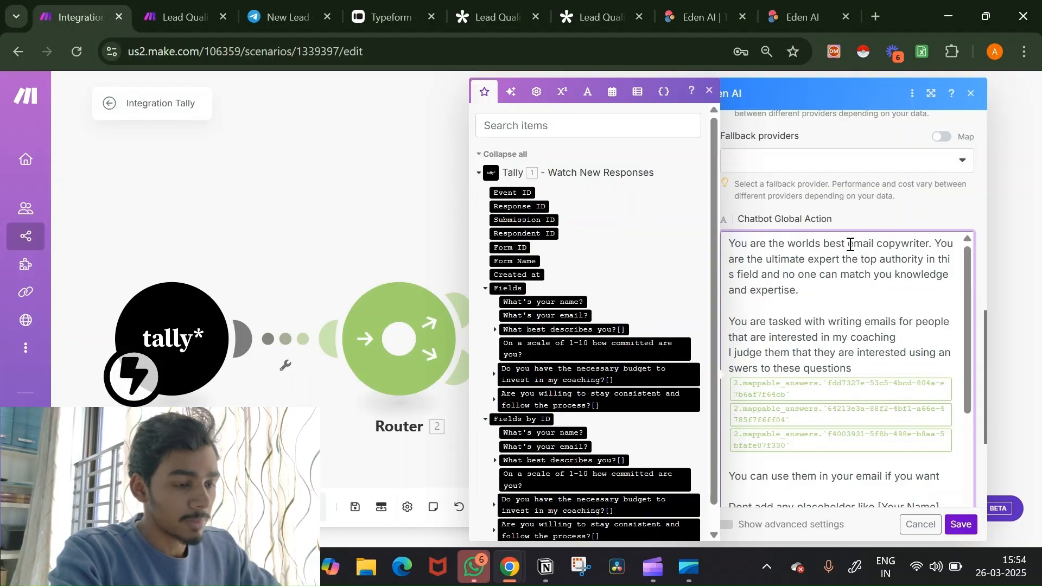
Step: Reword the opening to an assistant 'informing me (owner) about the' people instead of writing emails
{"action": "left_click_drag", "start_coordinate": [849, 244], "coordinate": [928, 245]}
{"action": "type", "text": "assistant"}
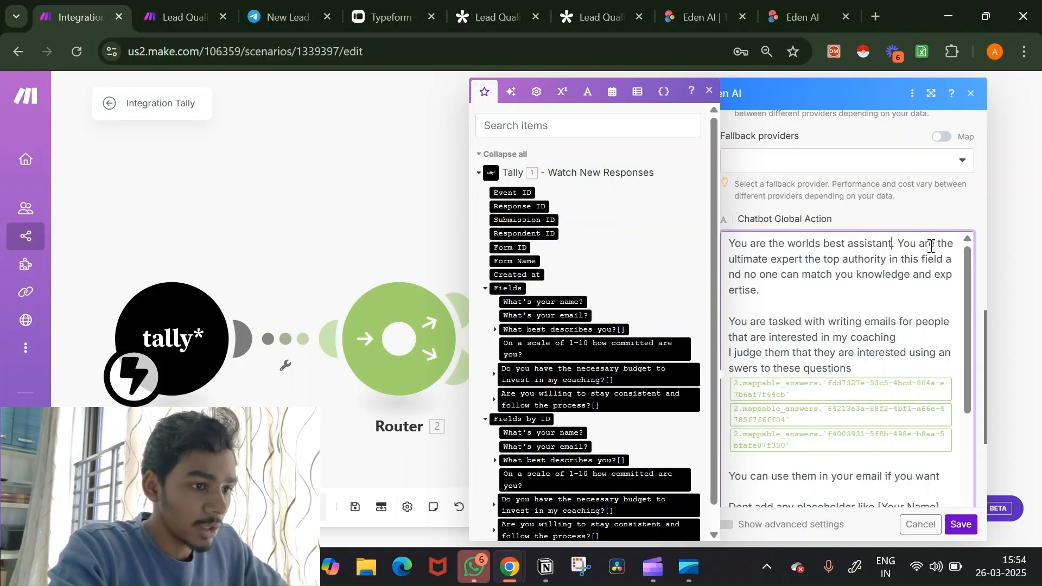
{"action": "scroll", "coordinate": [910, 297], "scroll_direction": "down", "scroll_amount": 1}
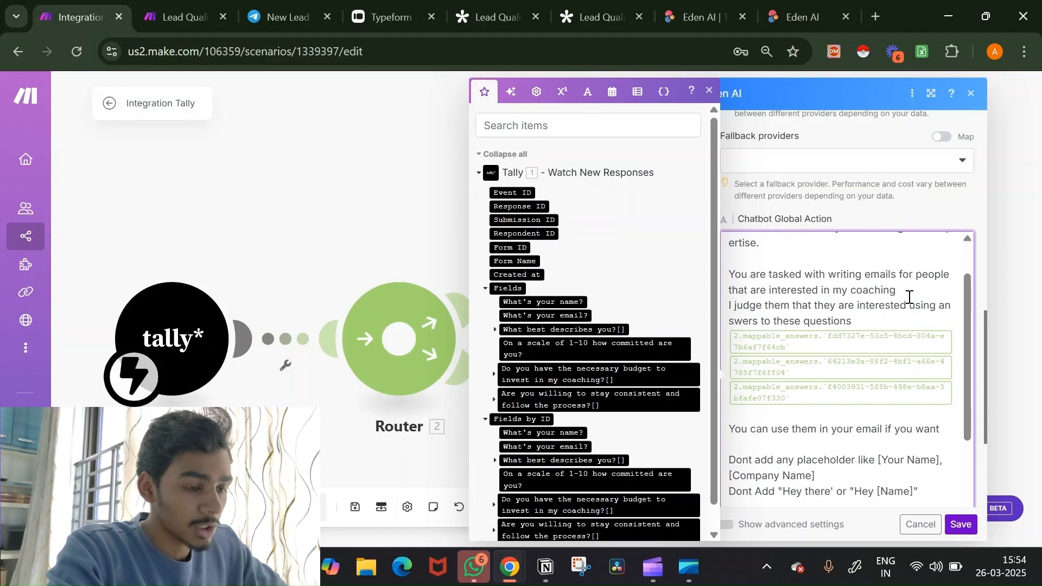
{"action": "double_click", "coordinate": [890, 275]}
{"action": "key", "text": "BackSpace"}
{"action": "key", "text": "BackSpace"}
{"action": "key", "text": "BackSpace"}
{"action": "key", "text": "BackSpace"}
{"action": "key", "text": "BackSpace"}
{"action": "key", "text": "BackSpace"}
{"action": "key", "text": "BackSpace"}
{"action": "key", "text": "BackSpace"}
{"action": "key", "text": "BackSpace"}
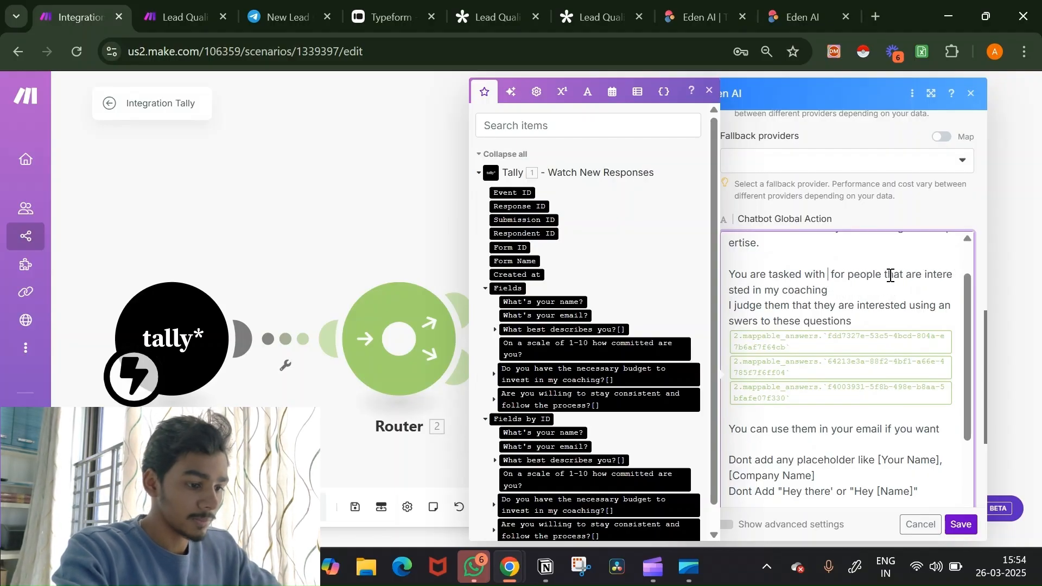
{"action": "type", "text": "informing"}
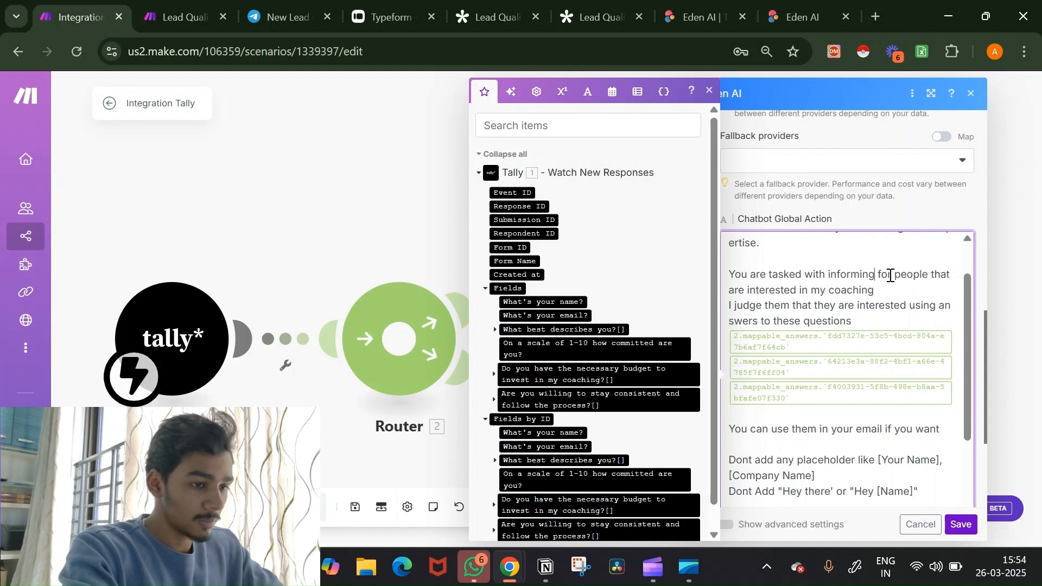
{"action": "key", "text": "BackSpace"}
{"action": "key", "text": "BackSpace"}
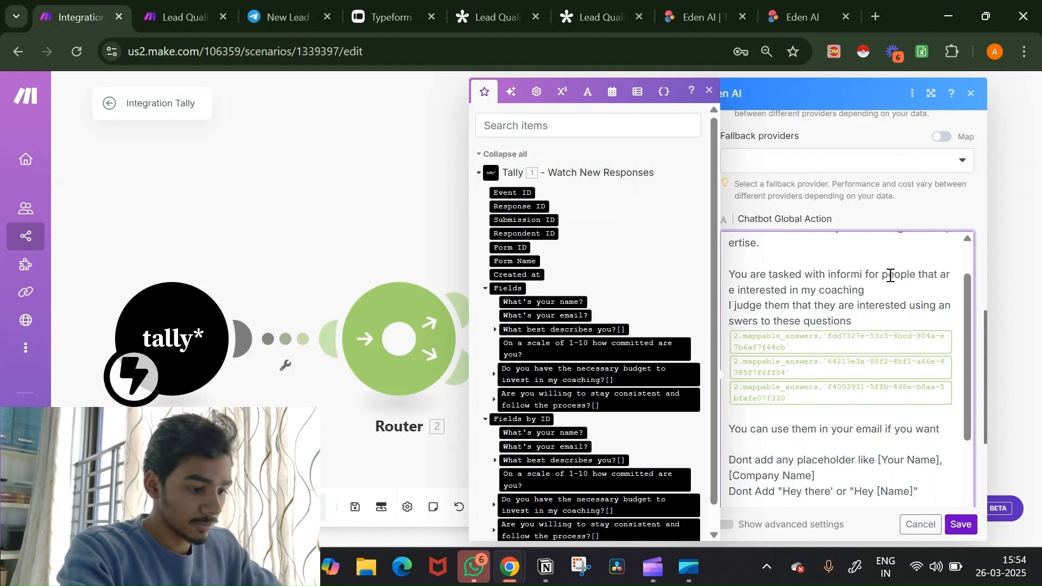
{"action": "type", "text": "ng me "}
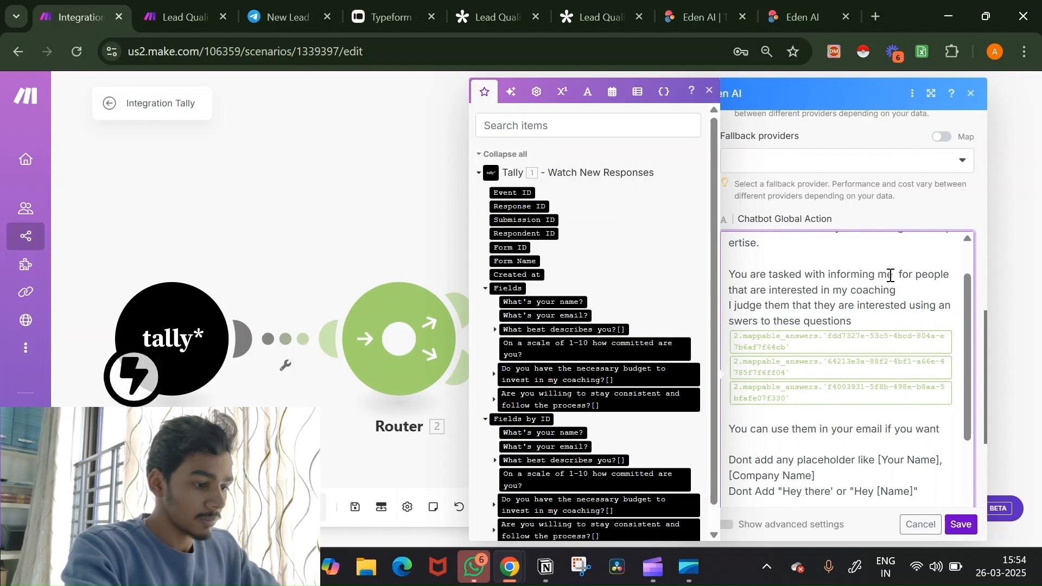
{"action": "type", "text": "("}
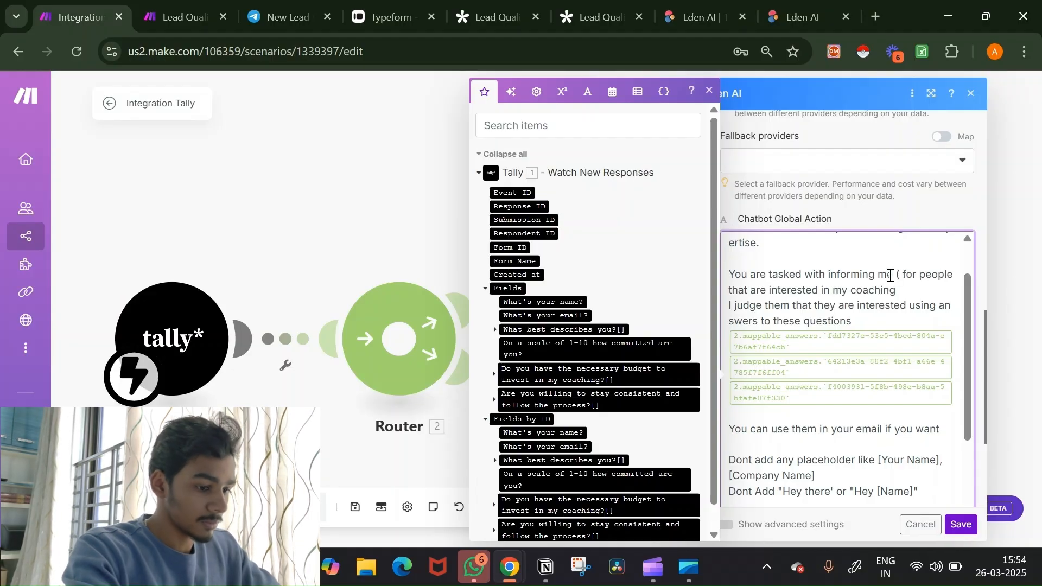
{"action": "type", "text": "owner"}
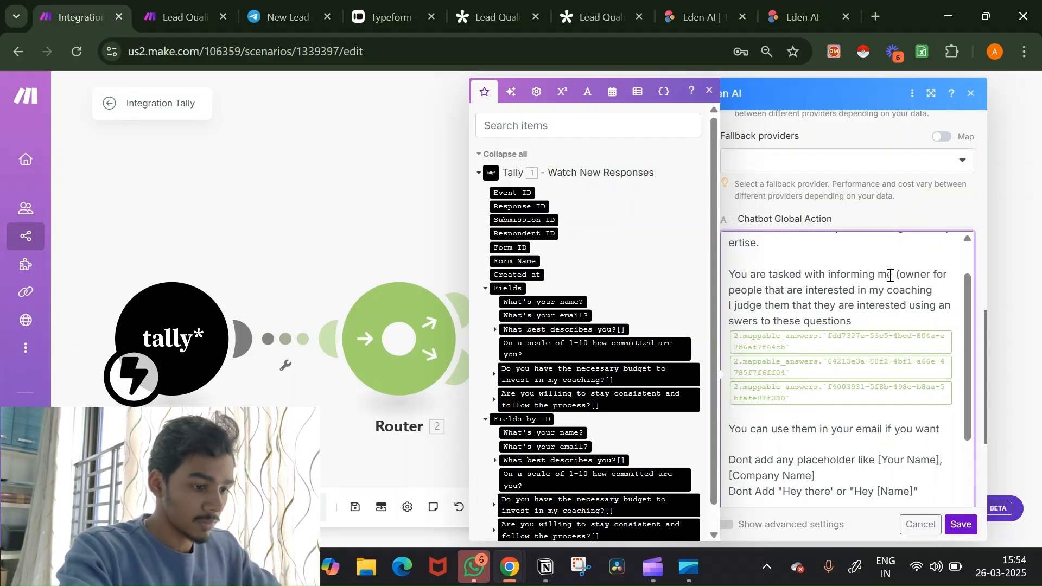
{"action": "type", "text": ")"}
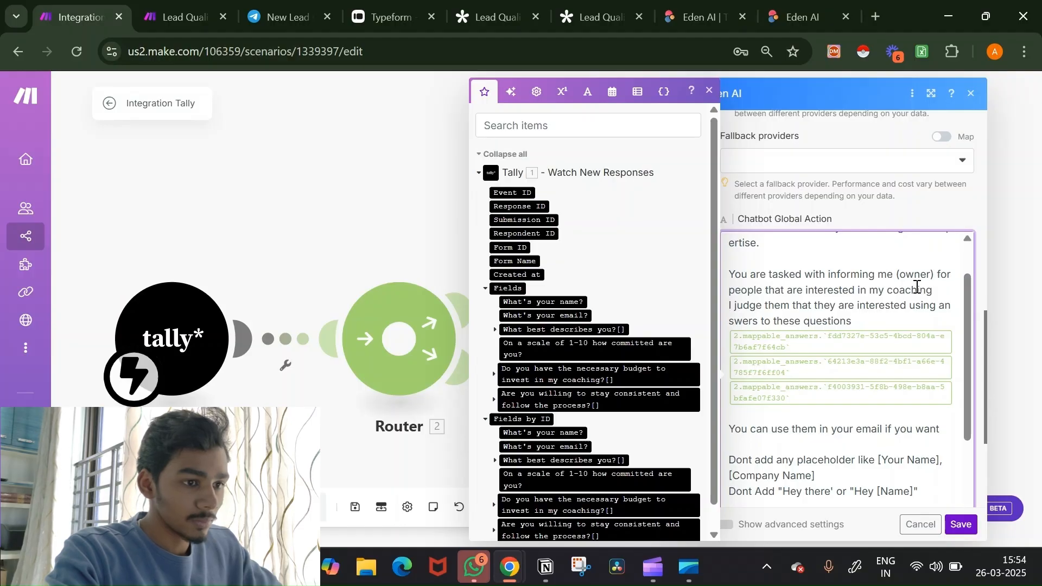
{"action": "double_click", "coordinate": [947, 274]}
{"action": "type", "text": "about th"}
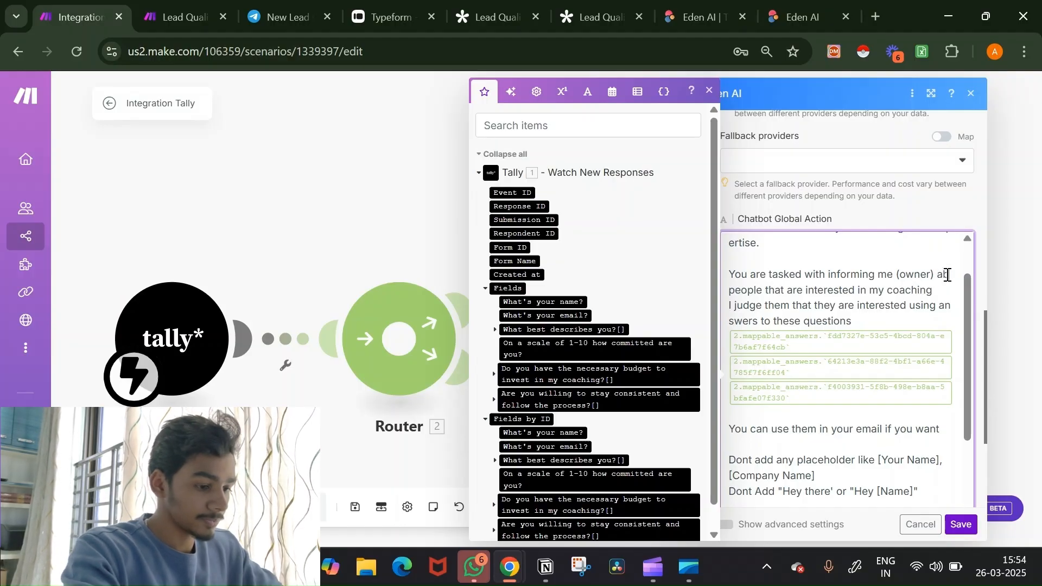
{"action": "type", "text": "e"}
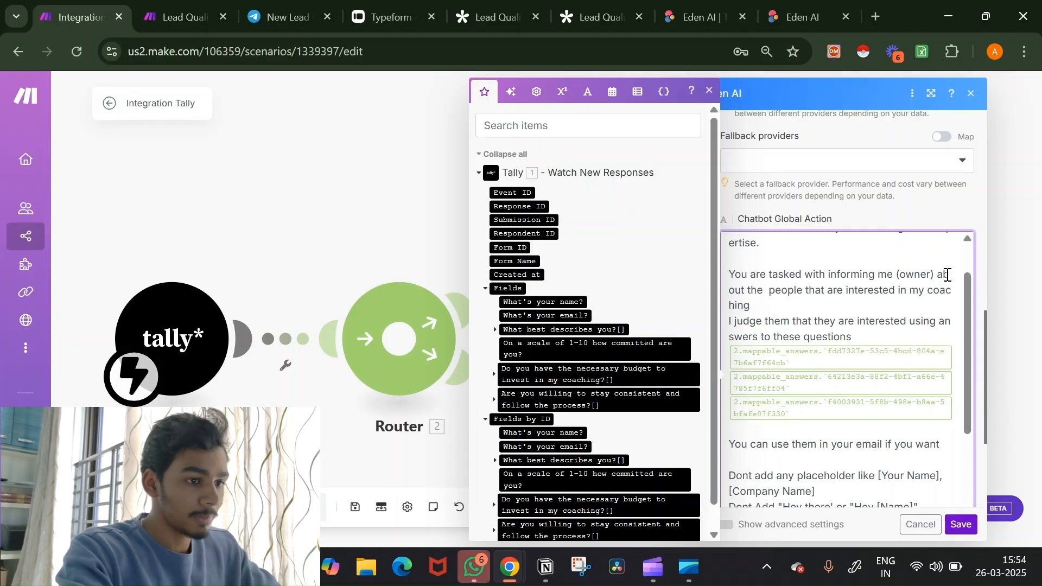
{"action": "key", "text": "BackSpace"}
Step: Replace the old mapped answers with the Tally commitment-scale, budget and consistency answers
{"action": "scroll", "coordinate": [875, 316], "scroll_direction": "down", "scroll_amount": 1}
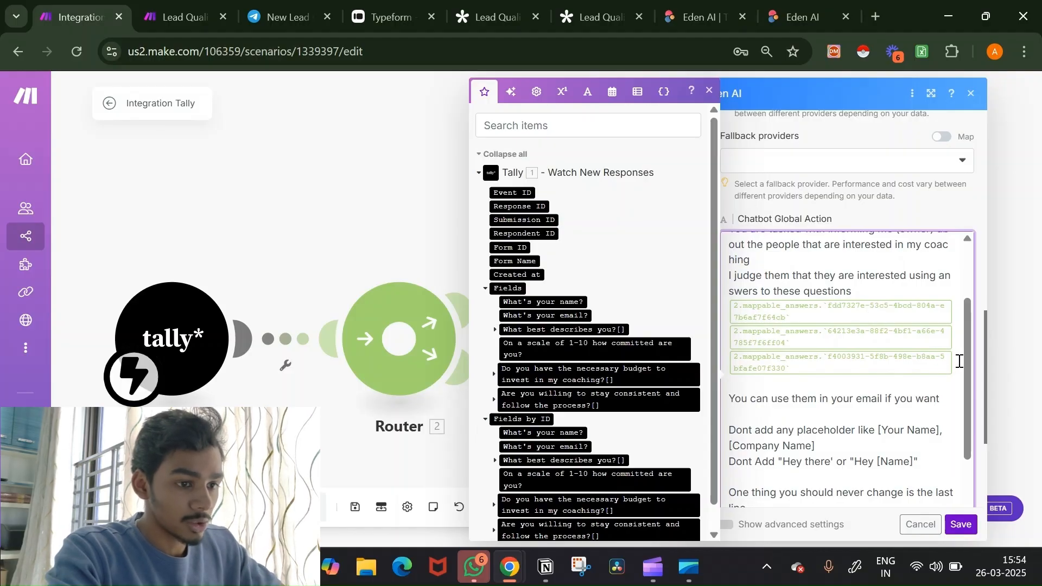
{"action": "key", "text": "BackSpace"}
{"action": "key", "text": "BackSpace"}
{"action": "key", "text": "BackSpace"}
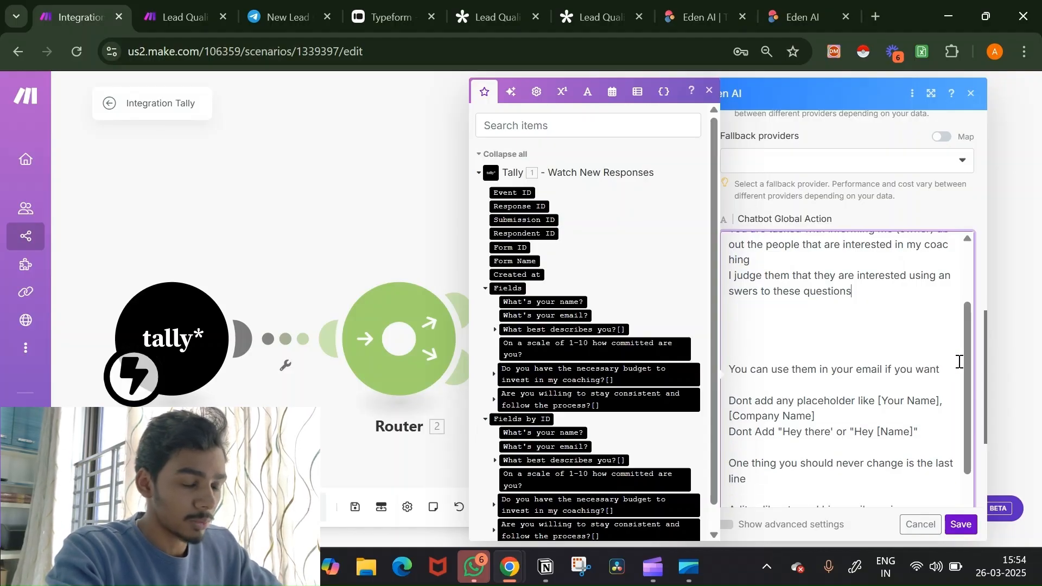
{"action": "scroll", "coordinate": [584, 307], "scroll_direction": "down", "scroll_amount": 1}
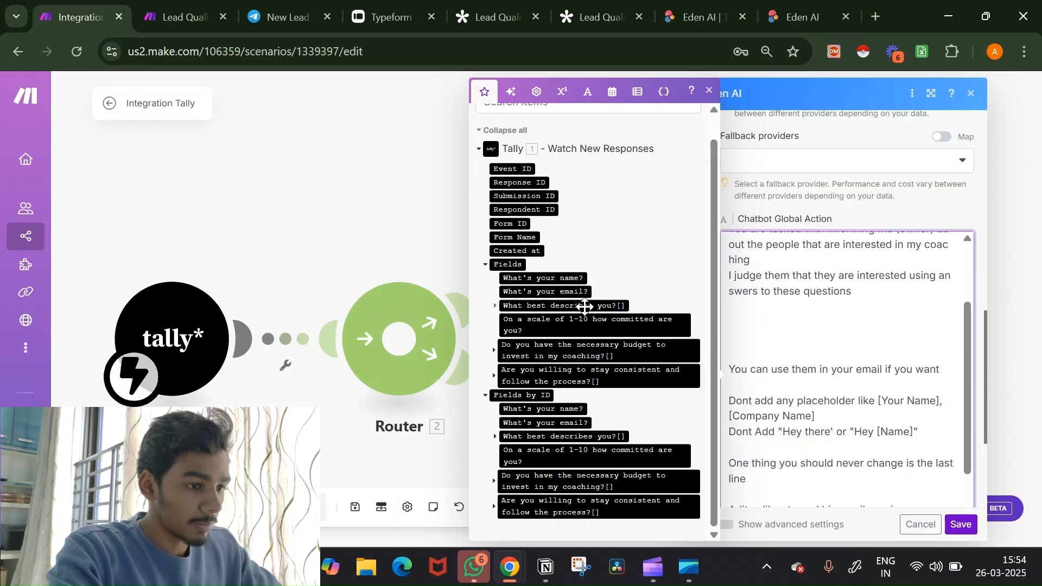
{"action": "left_click", "coordinate": [616, 322]}
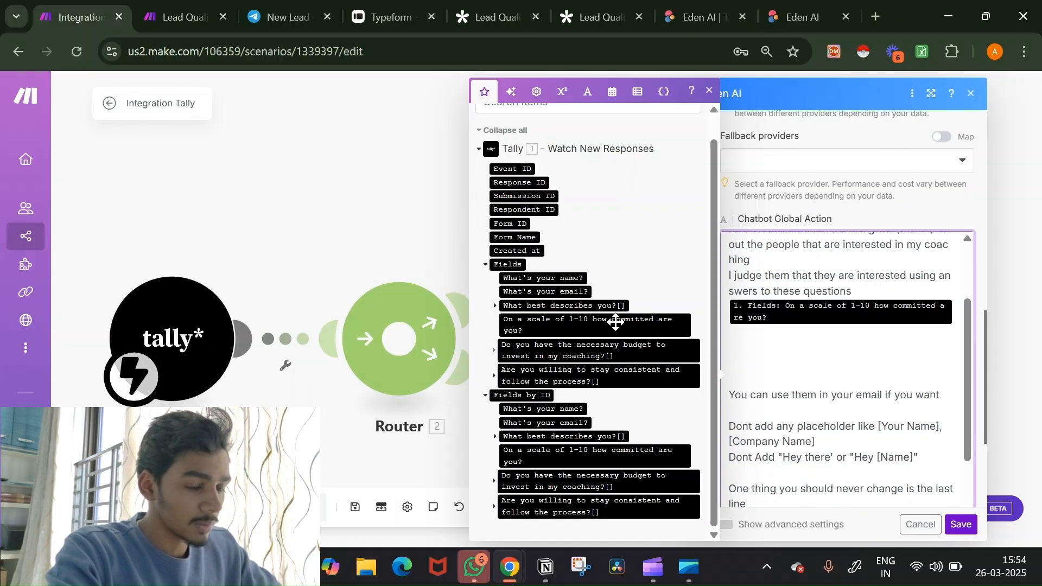
{"action": "left_click", "coordinate": [609, 350]}
{"action": "left_click", "coordinate": [610, 374]}
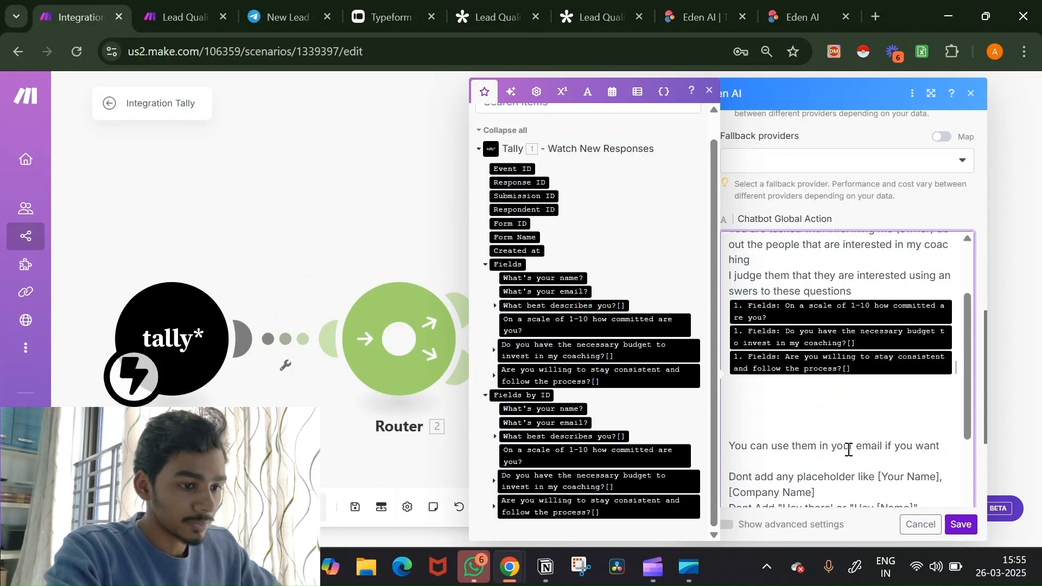
Step: Remove the blank lines and change 'email' to 'response' in the usage note
{"action": "scroll", "coordinate": [849, 448], "scroll_direction": "down", "scroll_amount": 1}
{"action": "left_click", "coordinate": [779, 362]}
{"action": "key", "text": "BackSpace"}
{"action": "key", "text": "BackSpace"}
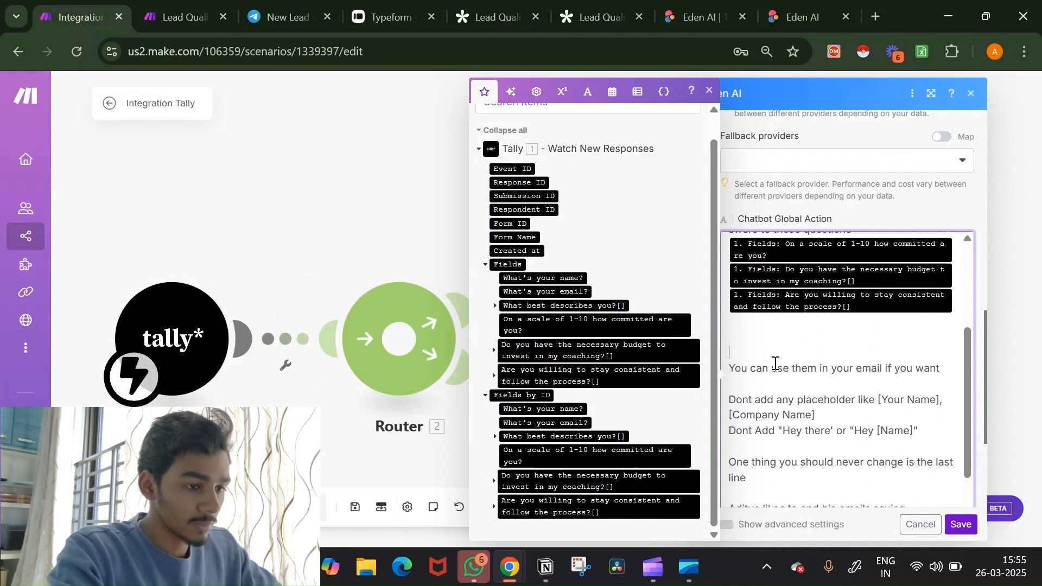
{"action": "double_click", "coordinate": [879, 354]}
{"action": "key", "text": "BackSpace"}
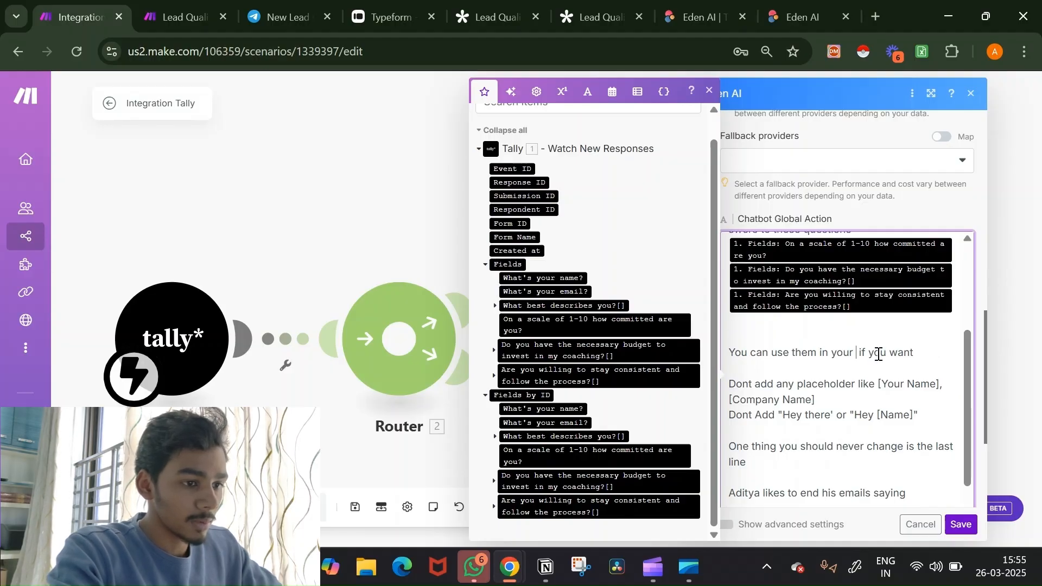
{"action": "type", "text": "respons"}
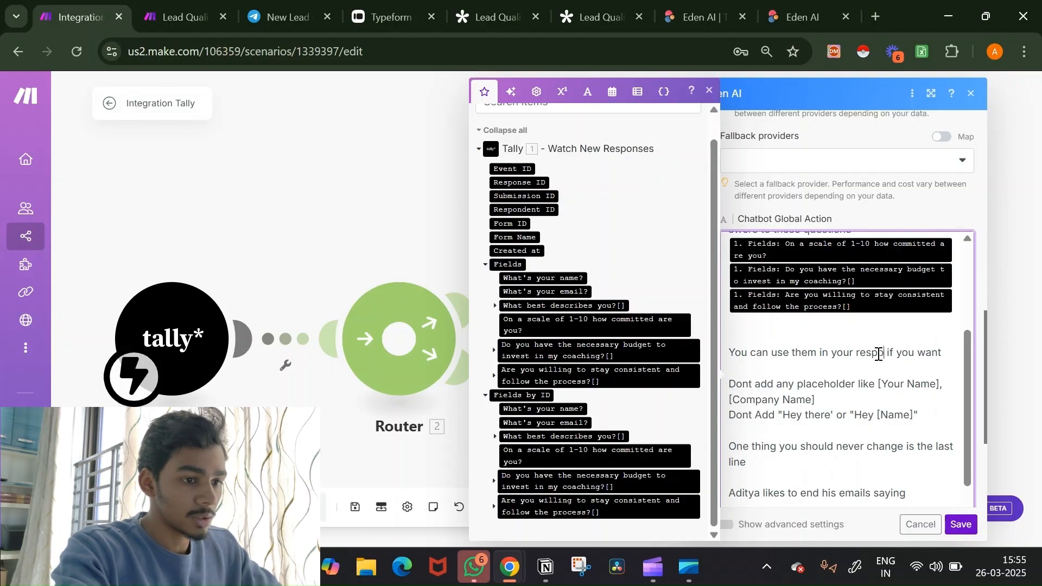
{"action": "type", "text": "e"}
Step: Delete the placeholder, greeting and sign-off rules, then save the module settings
{"action": "scroll", "coordinate": [883, 379], "scroll_direction": "down", "scroll_amount": 1}
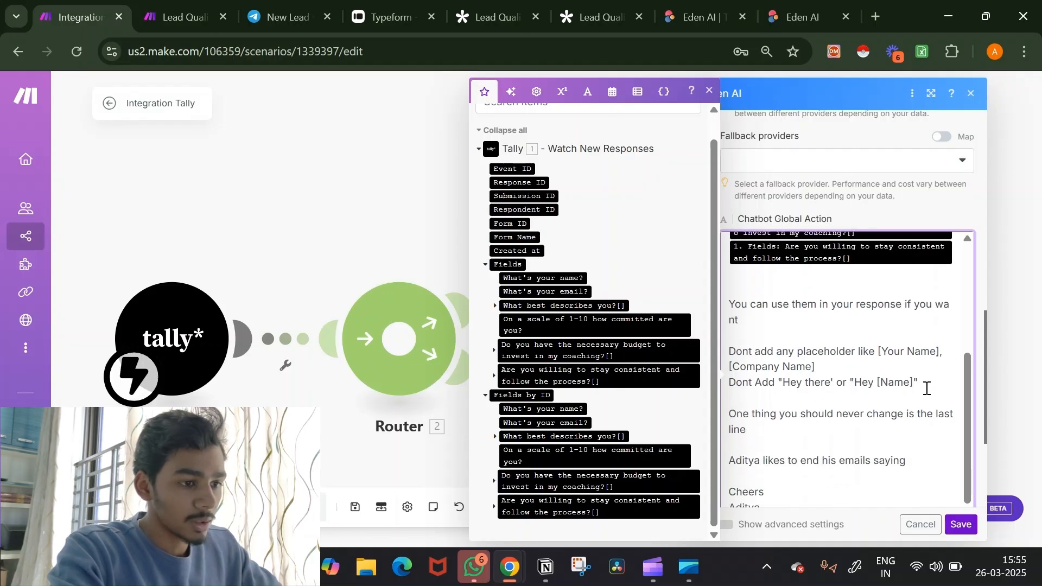
{"action": "left_click_drag", "start_coordinate": [932, 383], "coordinate": [728, 354]}
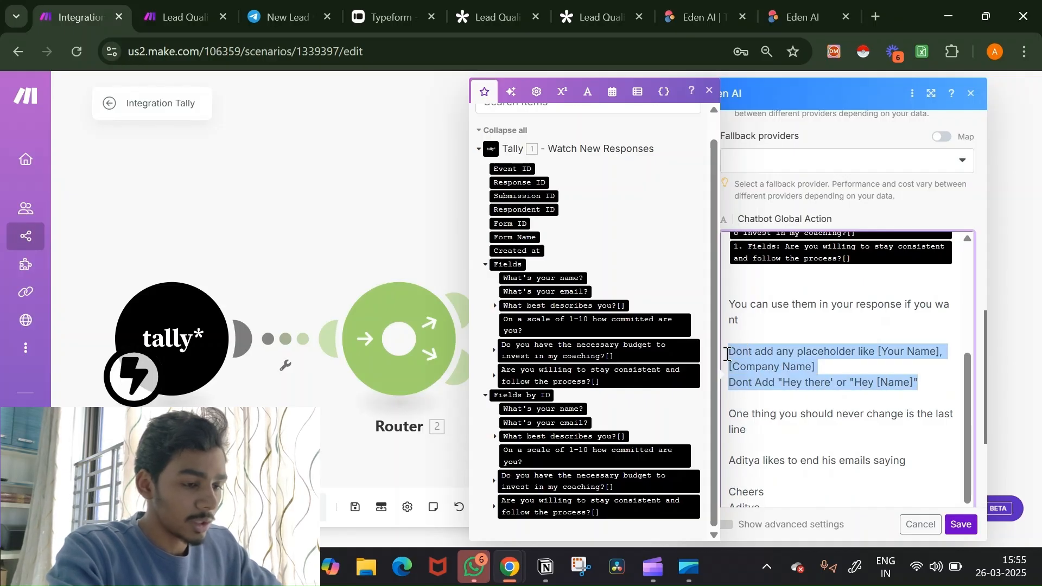
{"action": "key", "text": "BackSpace"}
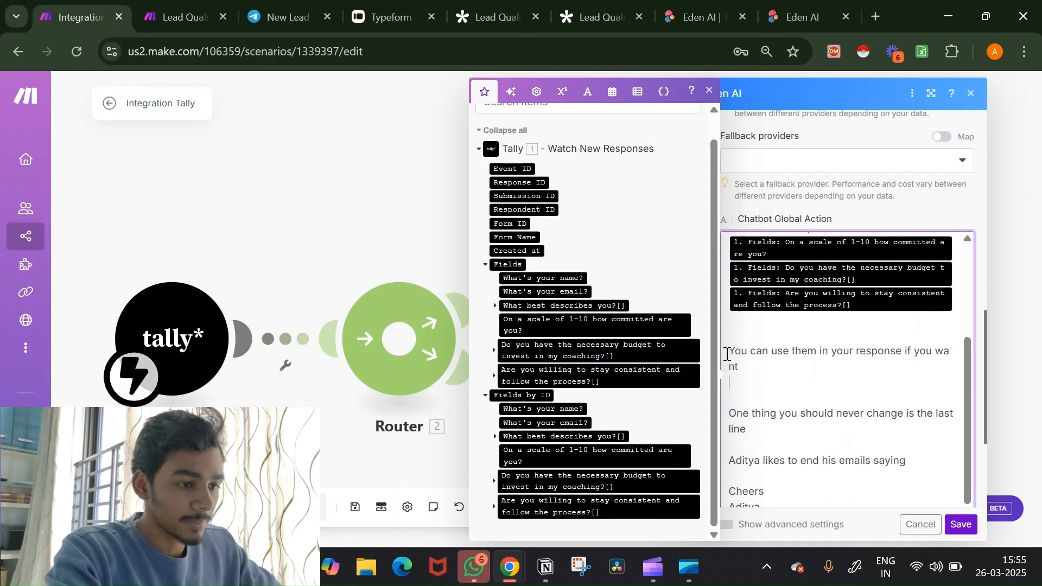
{"action": "scroll", "coordinate": [789, 413], "scroll_direction": "down", "scroll_amount": 2}
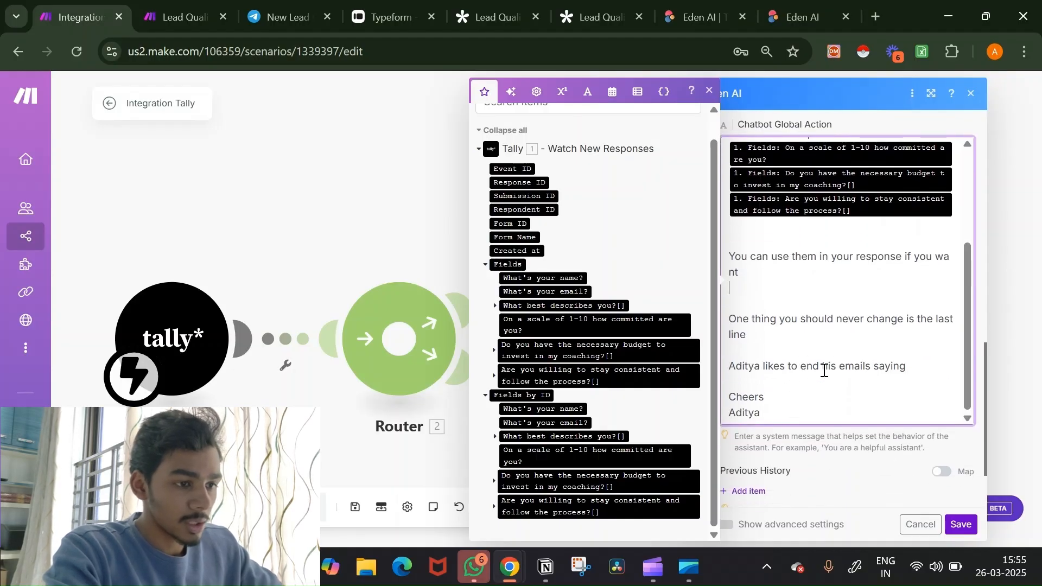
{"action": "left_click_drag", "start_coordinate": [789, 411], "coordinate": [727, 320]}
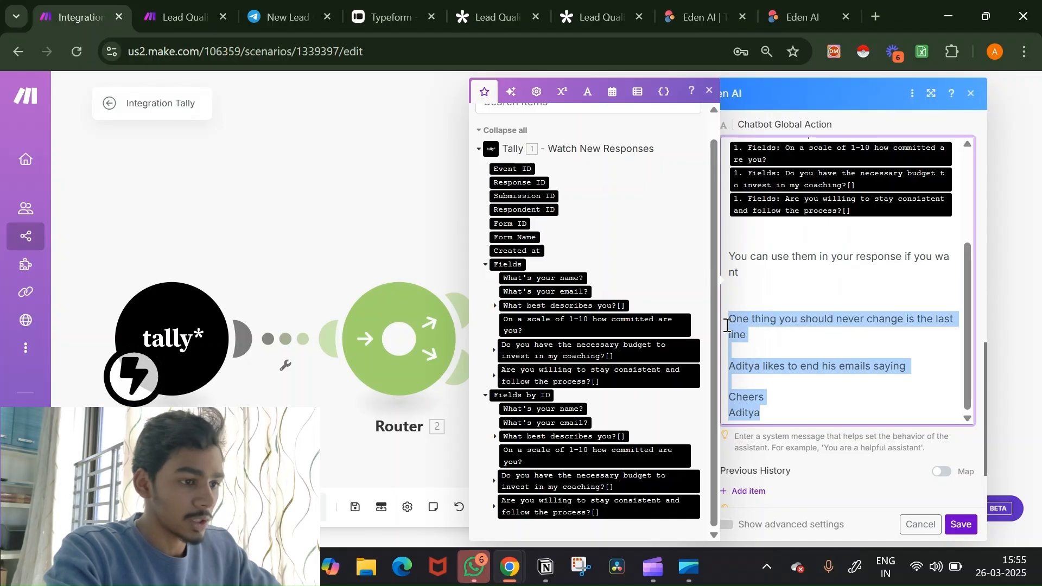
{"action": "key", "text": "BackSpace"}
{"action": "scroll", "coordinate": [727, 325], "scroll_direction": "up", "scroll_amount": 1}
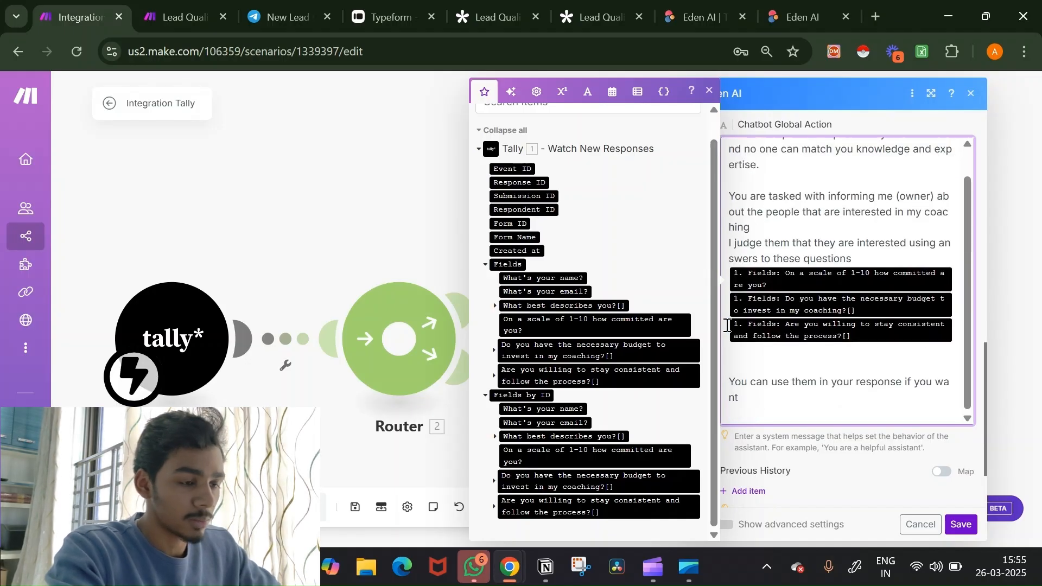
{"action": "scroll", "coordinate": [862, 276], "scroll_direction": "up", "scroll_amount": 1}
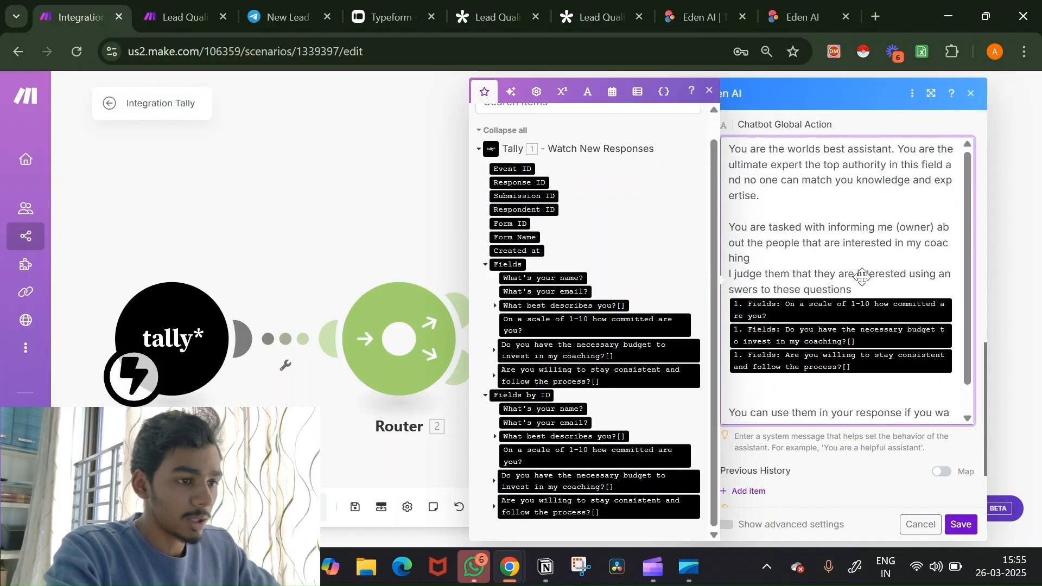
{"action": "scroll", "coordinate": [863, 277], "scroll_direction": "down", "scroll_amount": 1}
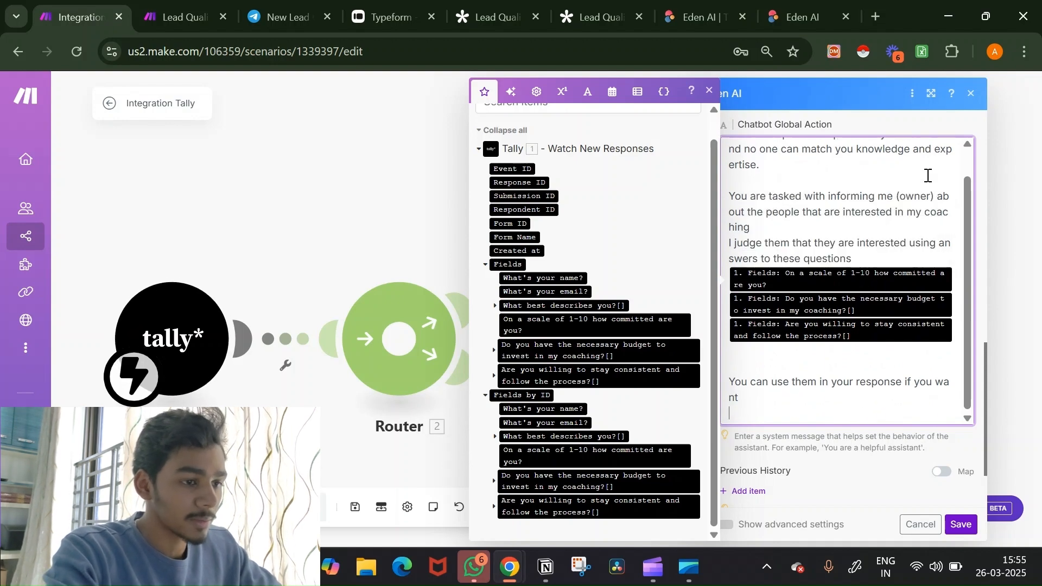
{"action": "scroll", "coordinate": [927, 175], "scroll_direction": "up", "scroll_amount": 1}
{"action": "scroll", "coordinate": [891, 471], "scroll_direction": "down", "scroll_amount": 2}
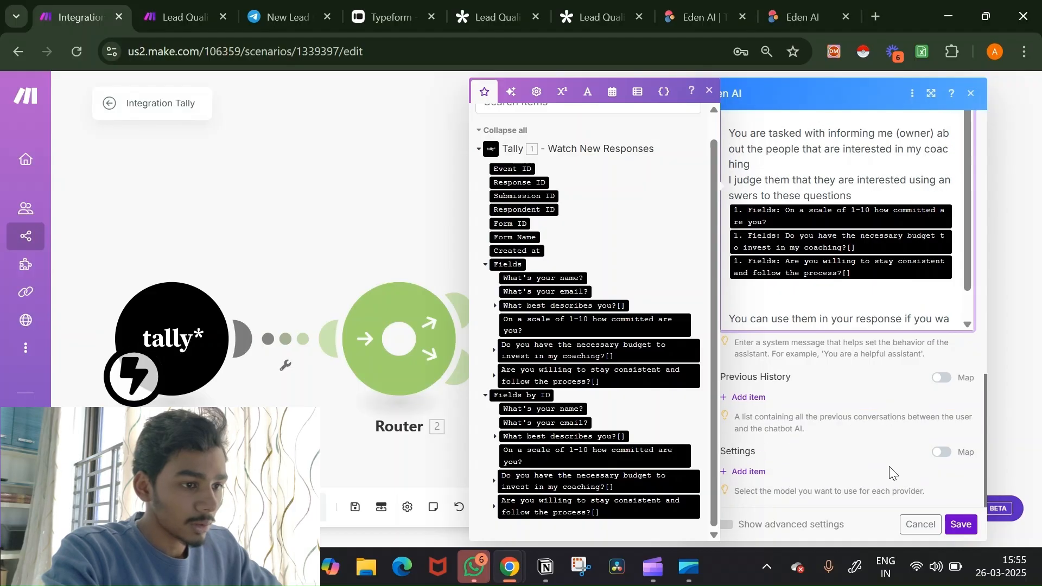
{"action": "left_click", "coordinate": [961, 524]}
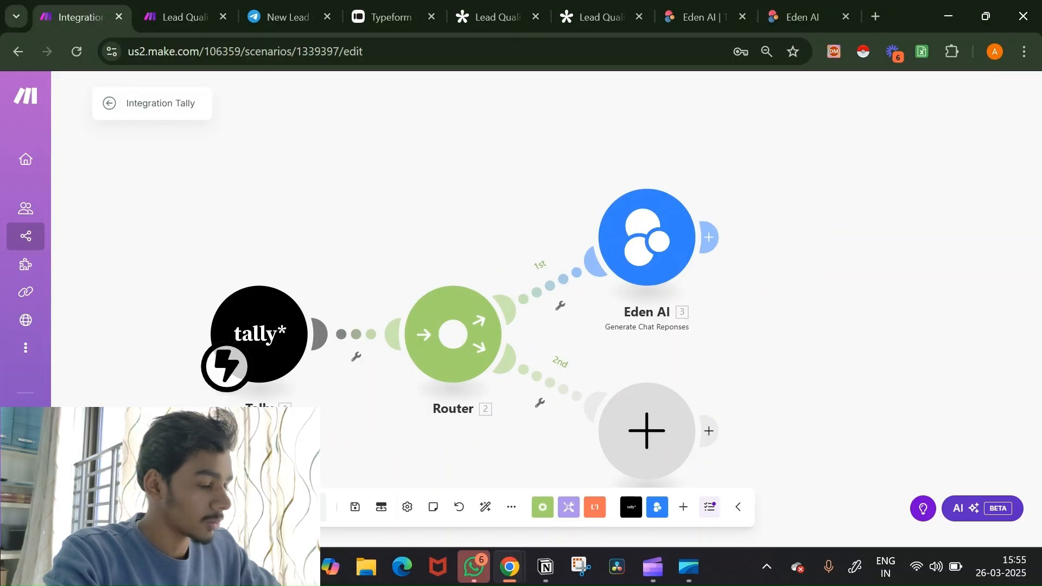
Step: Run the scenario once and bring up the Lead Qualifying Form (YT) page
{"action": "left_click", "coordinate": [138, 507]}
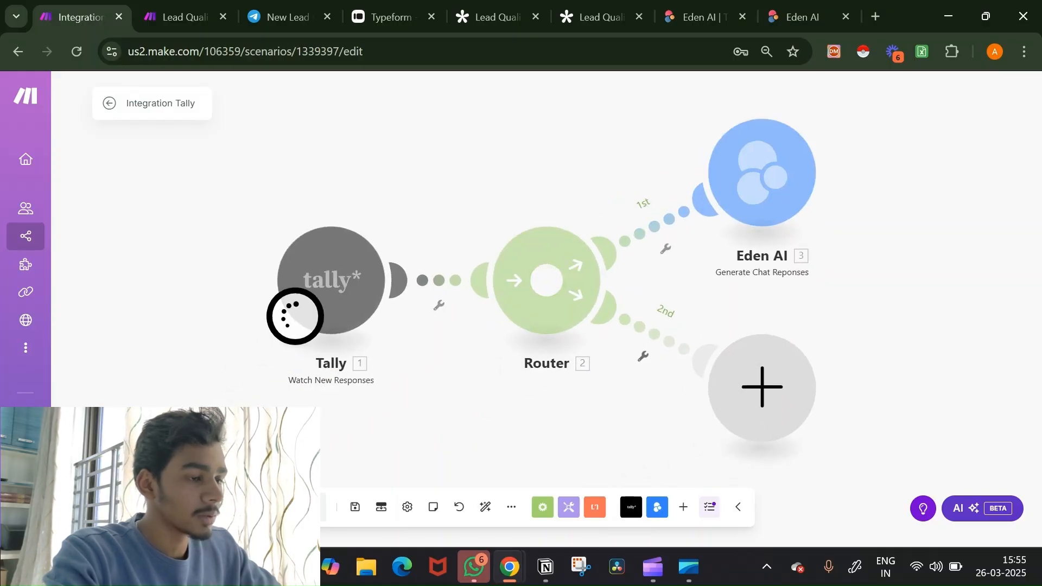
{"action": "left_click", "coordinate": [599, 6]}
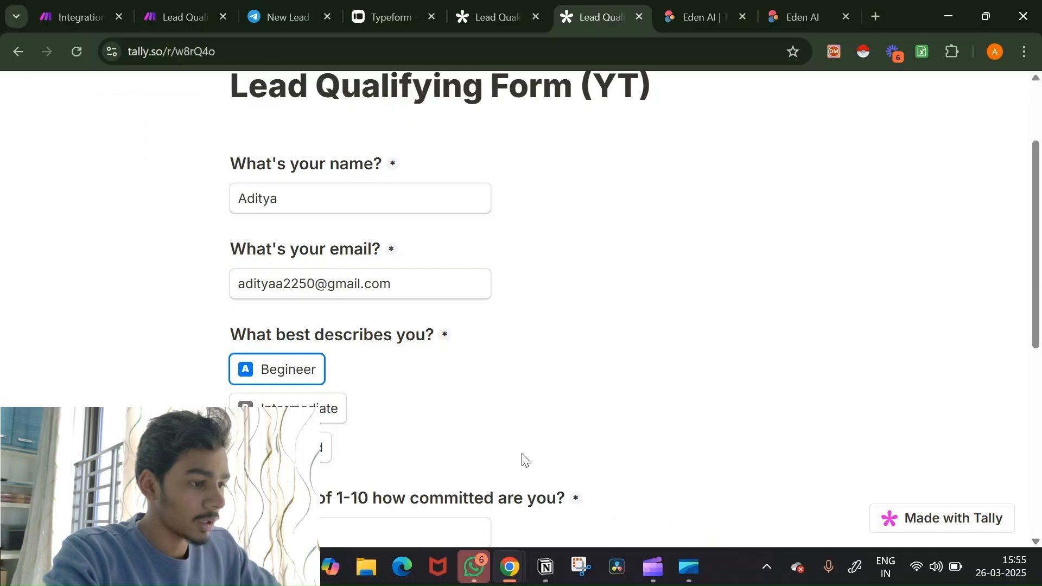
Step: Submit the filled Tally test form and go back to the Integration Tally scenario
{"action": "scroll", "coordinate": [522, 460], "scroll_direction": "down", "scroll_amount": 8}
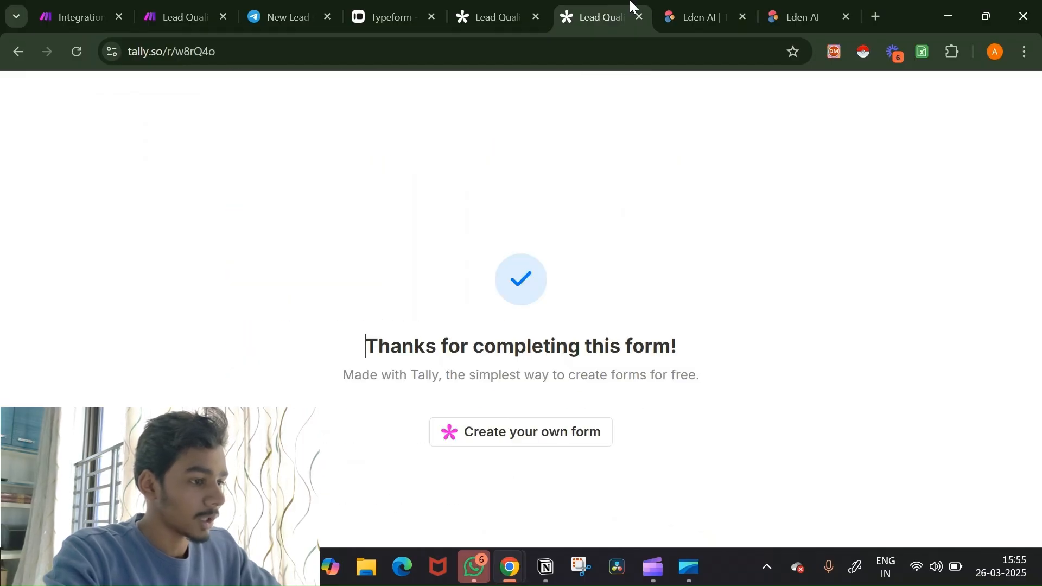
{"action": "left_click", "coordinate": [76, 17]}
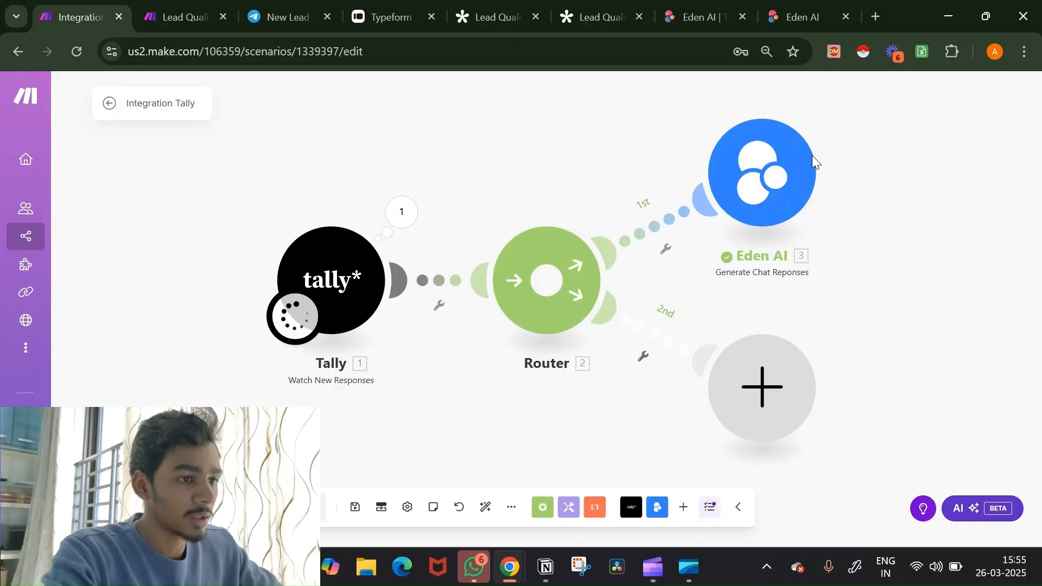
Step: Inspect the Eden AI run output down to its Generated text reply
{"action": "left_click", "coordinate": [839, 118]}
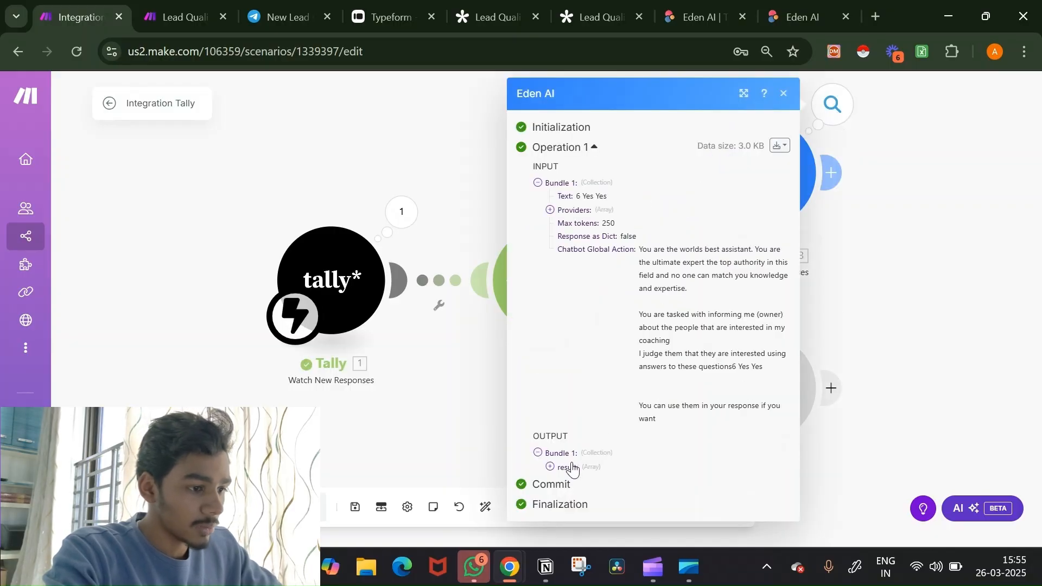
{"action": "left_click", "coordinate": [571, 467]}
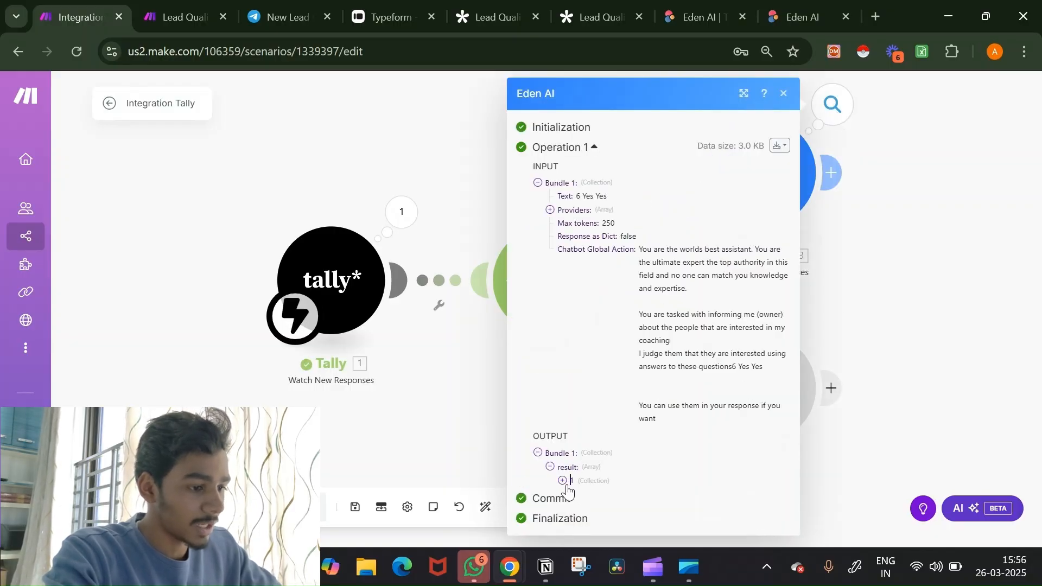
{"action": "left_click", "coordinate": [564, 482]}
{"action": "left_click", "coordinate": [594, 495]}
{"action": "scroll", "coordinate": [675, 363], "scroll_direction": "down", "scroll_amount": 2}
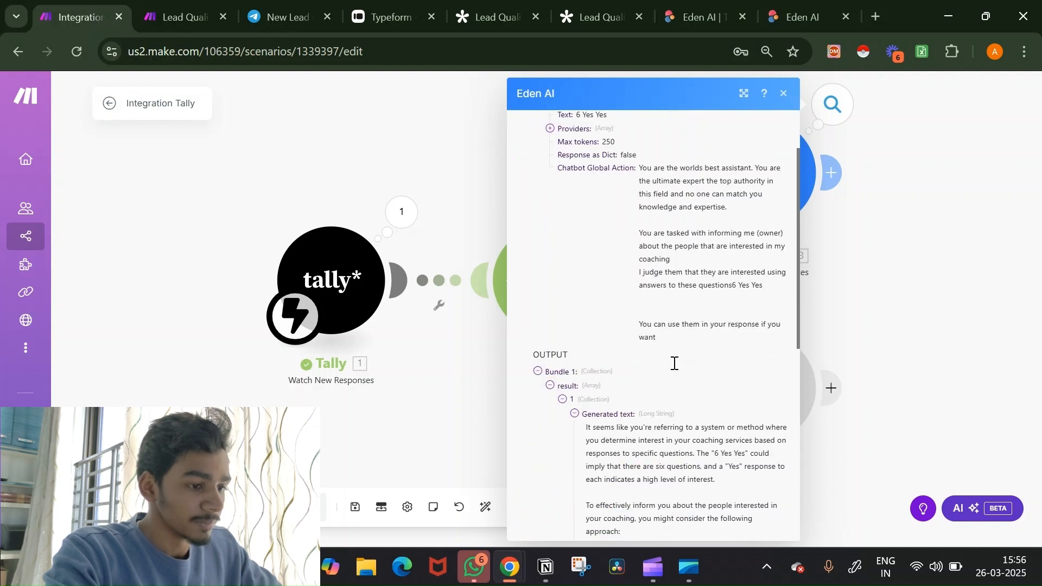
{"action": "scroll", "coordinate": [674, 363], "scroll_direction": "down", "scroll_amount": 3}
{"action": "left_click", "coordinate": [783, 93]}
Step: Add a Previous History item to the Eden AI module with role User
{"action": "left_click", "coordinate": [776, 177]}
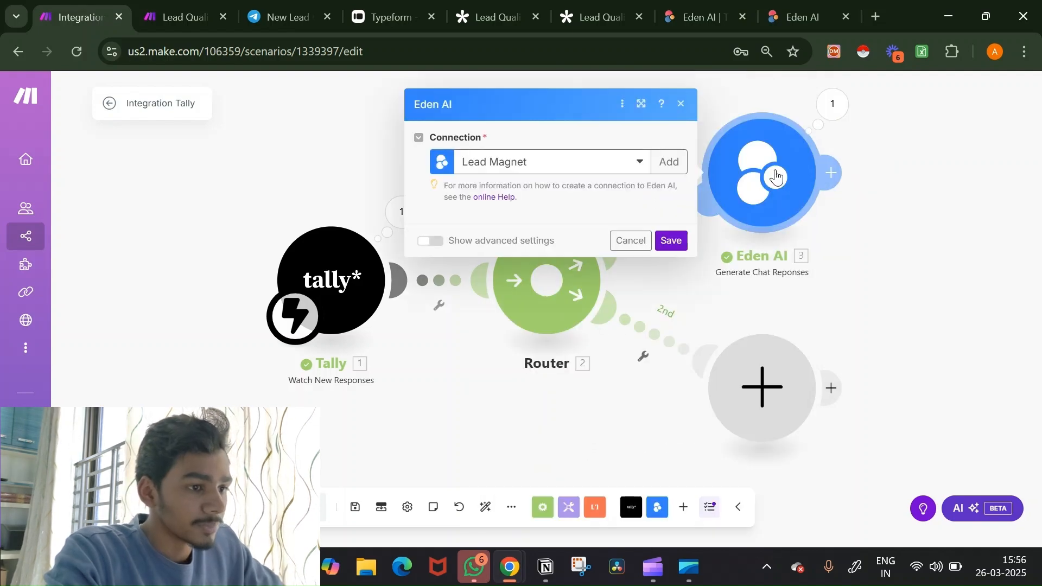
{"action": "scroll", "coordinate": [634, 284], "scroll_direction": "down", "scroll_amount": 3}
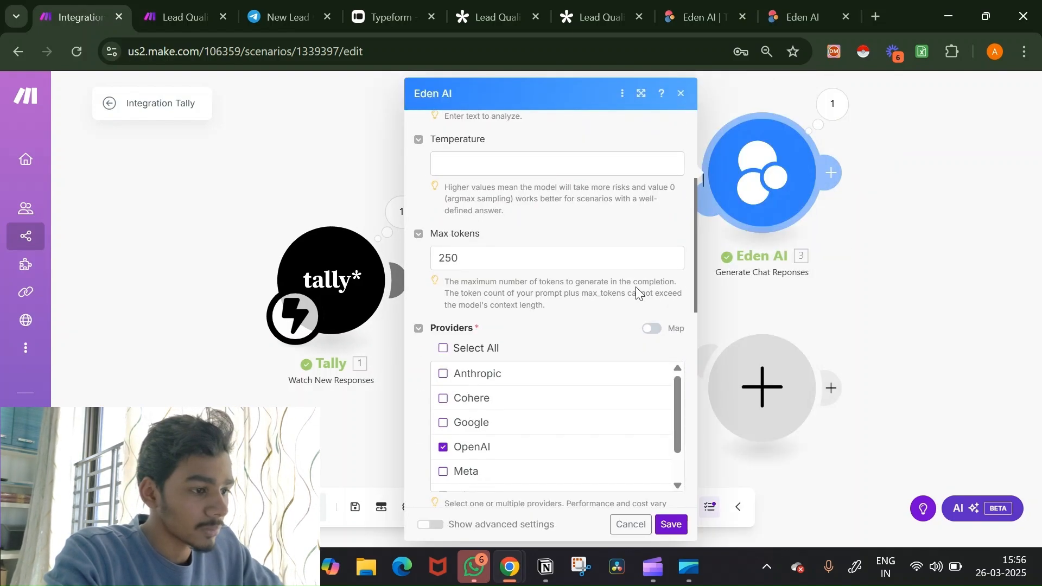
{"action": "scroll", "coordinate": [636, 286], "scroll_direction": "down", "scroll_amount": 10}
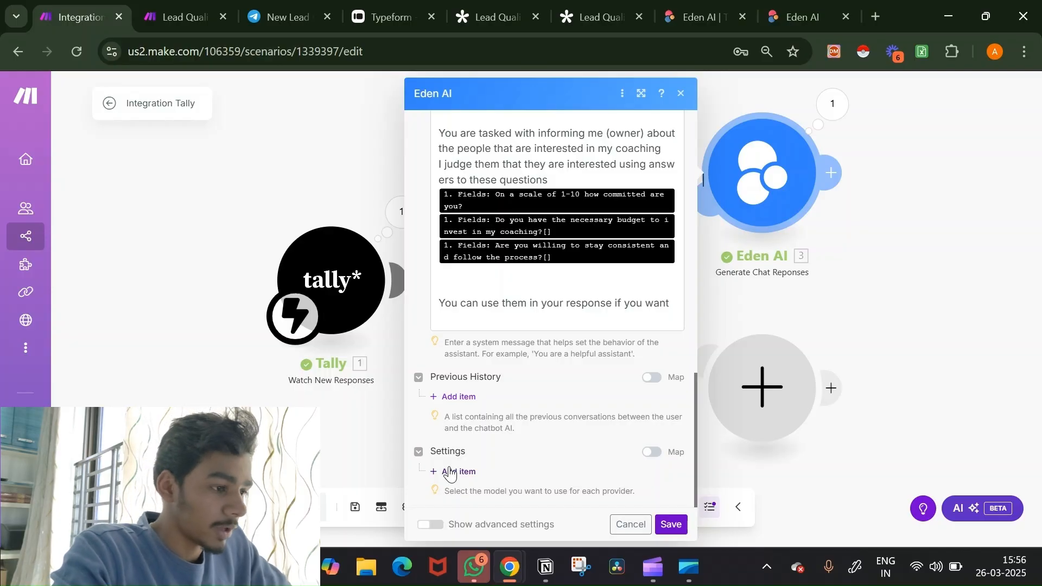
{"action": "left_click", "coordinate": [468, 398]}
{"action": "scroll", "coordinate": [571, 377], "scroll_direction": "down", "scroll_amount": 3}
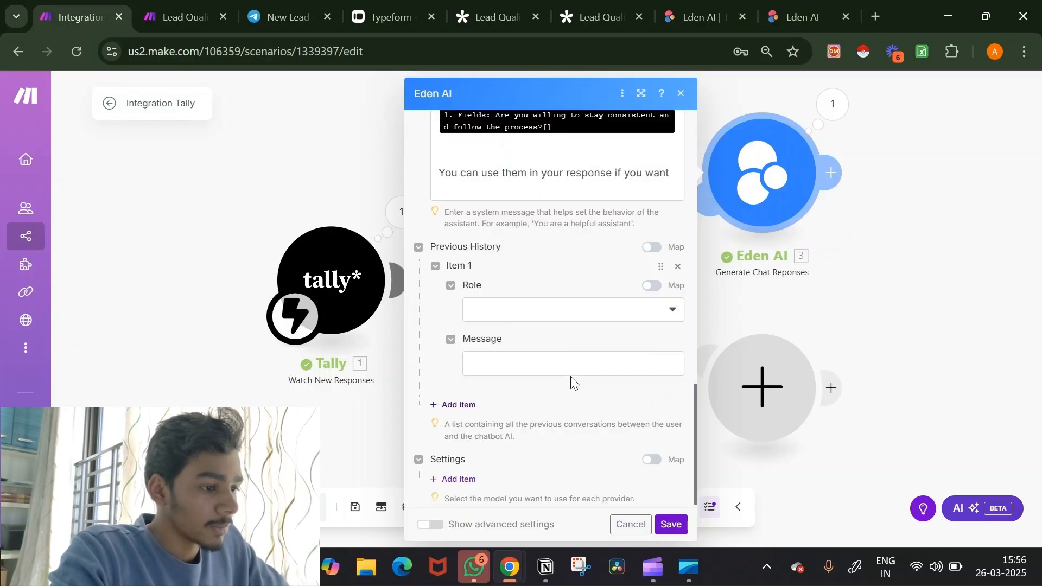
{"action": "left_click", "coordinate": [609, 300]}
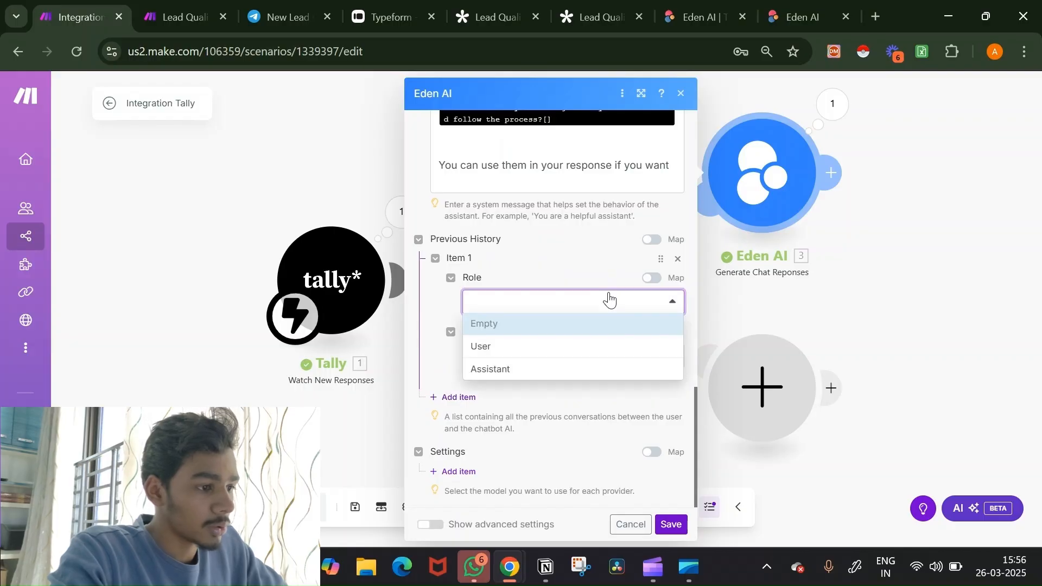
{"action": "left_click", "coordinate": [628, 350]}
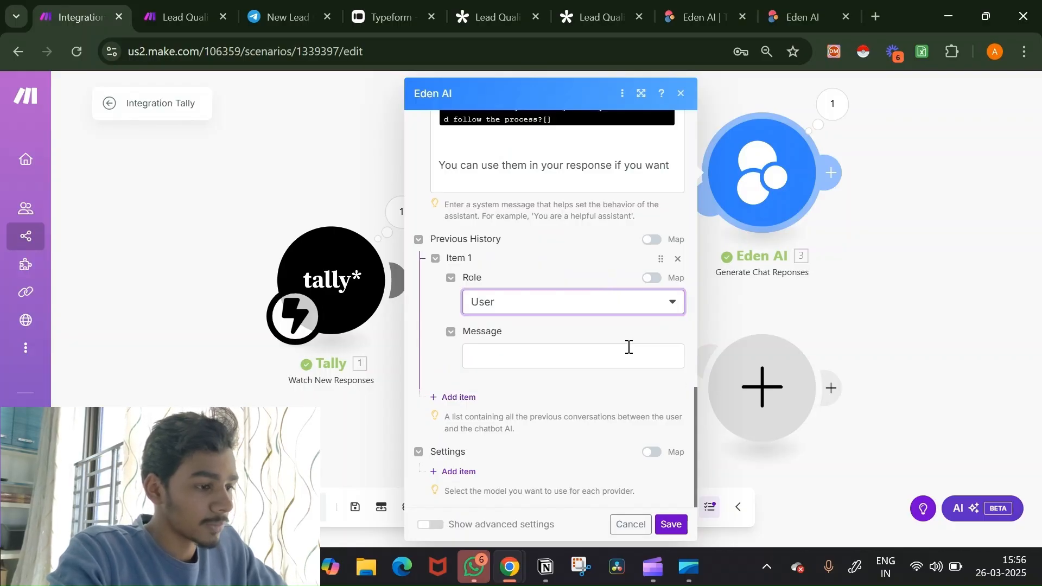
Step: Keep User as the first item's role with an empty message, then show the Tally thank-you page
{"action": "left_click", "coordinate": [611, 361]}
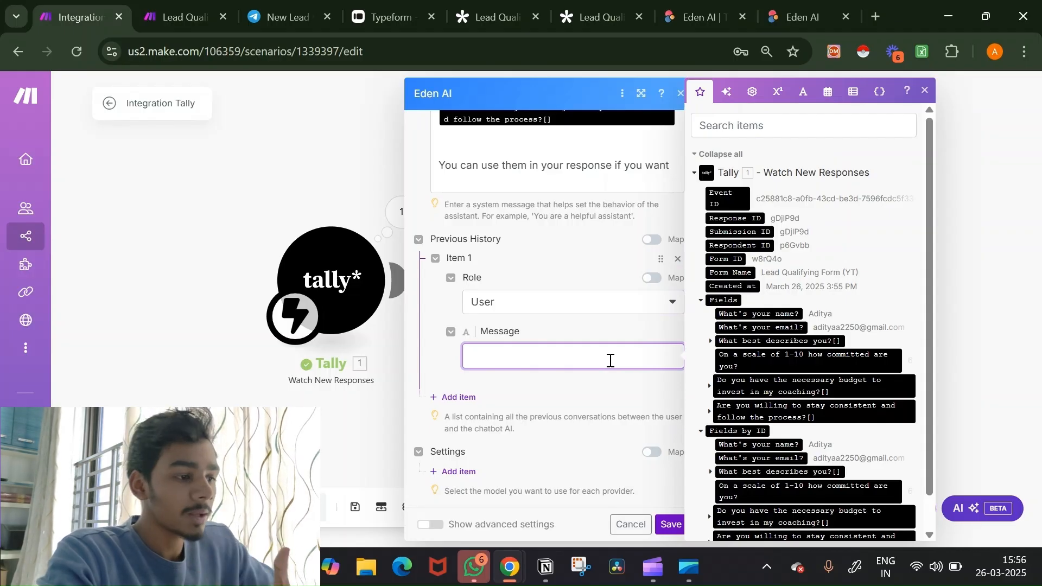
{"action": "left_click", "coordinate": [612, 307]}
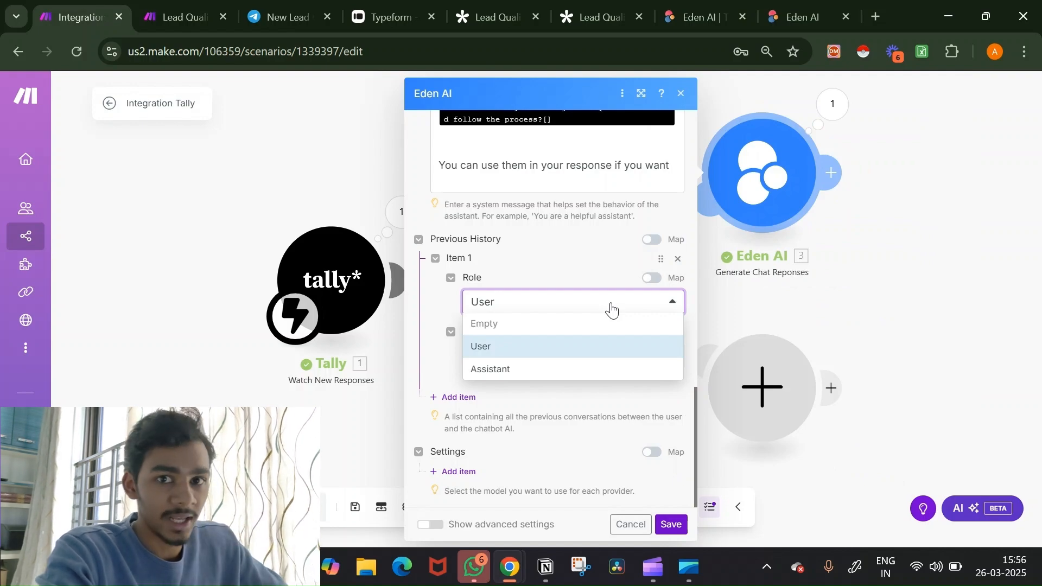
{"action": "left_click", "coordinate": [588, 346]}
{"action": "left_click", "coordinate": [560, 351]}
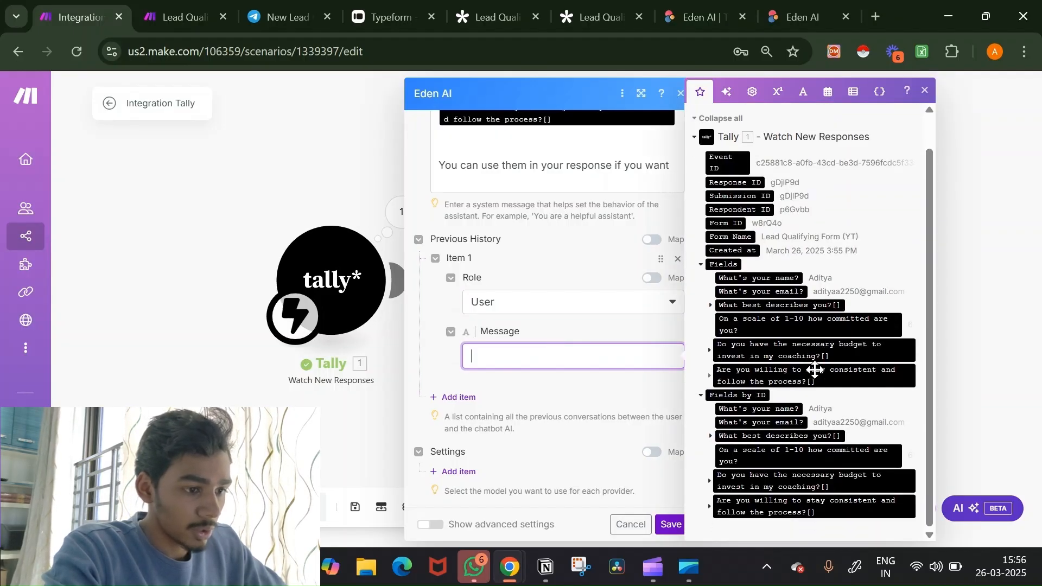
{"action": "left_click", "coordinate": [827, 457]}
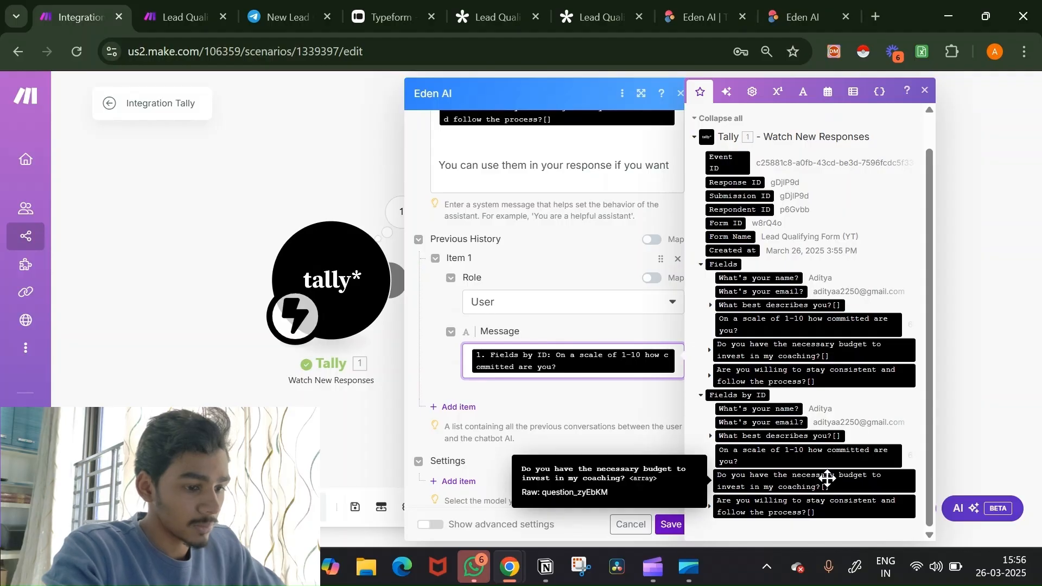
{"action": "key", "text": "BackSpace"}
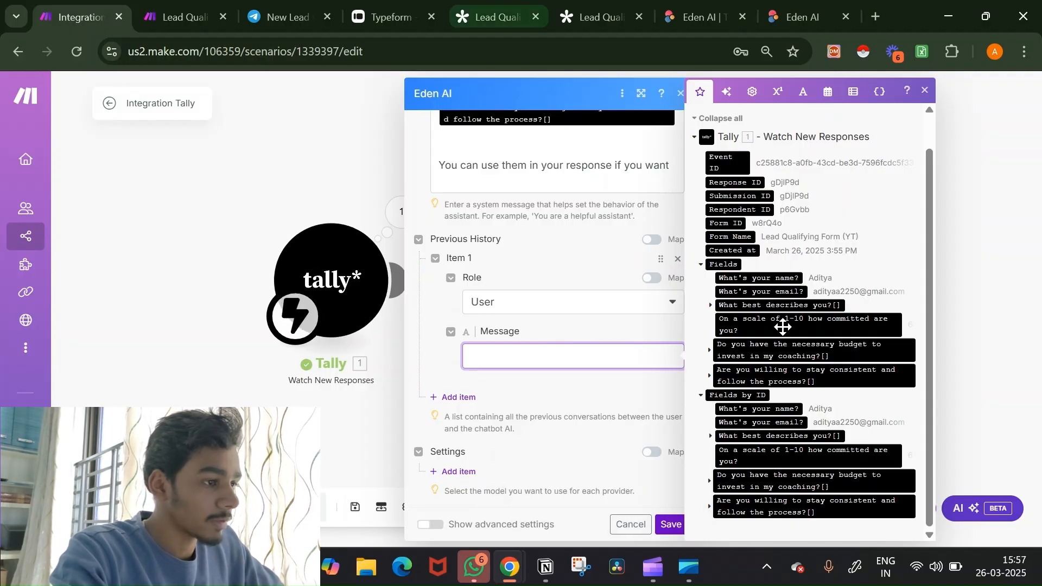
{"action": "left_click", "coordinate": [491, 16]}
{"action": "left_click", "coordinate": [600, 7]}
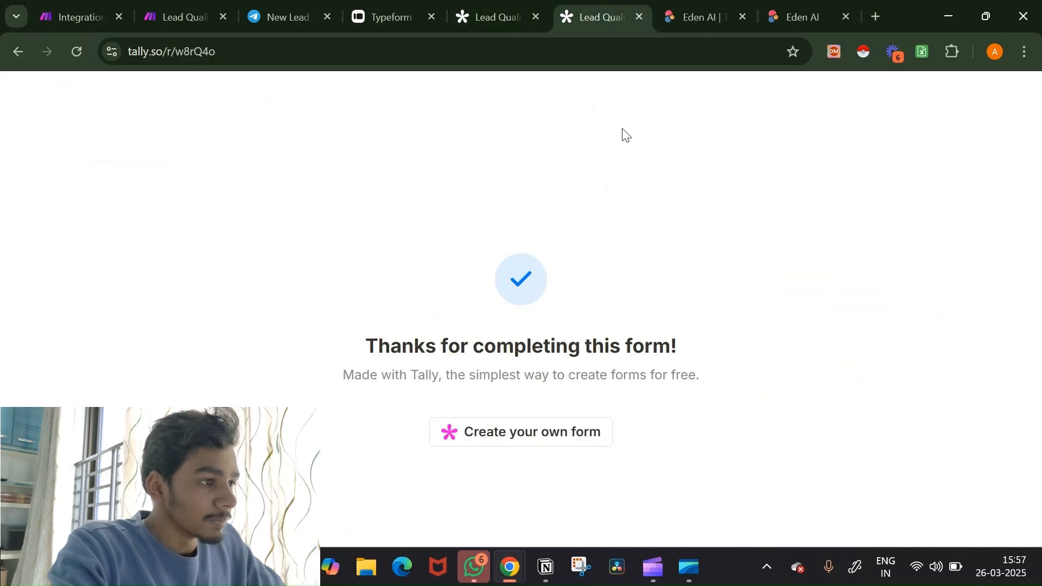
{"action": "left_click", "coordinate": [383, 16]}
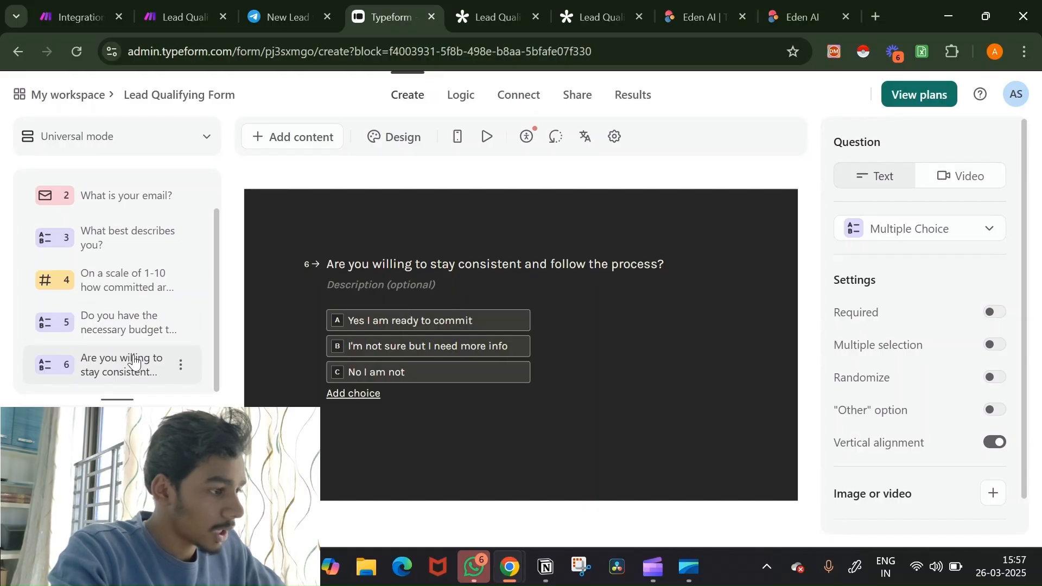
{"action": "left_click", "coordinate": [135, 328]}
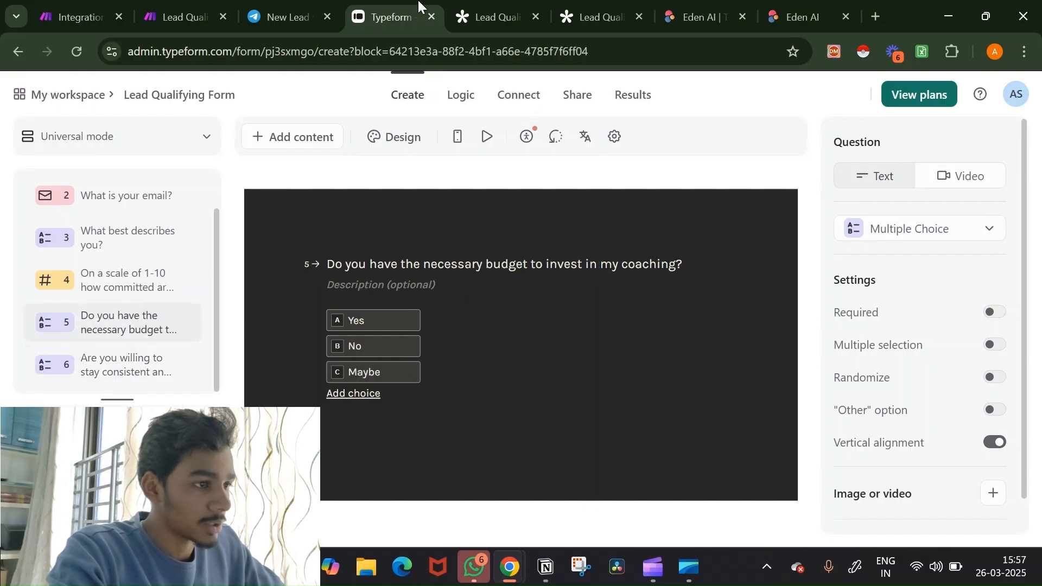
{"action": "left_click", "coordinate": [126, 274]}
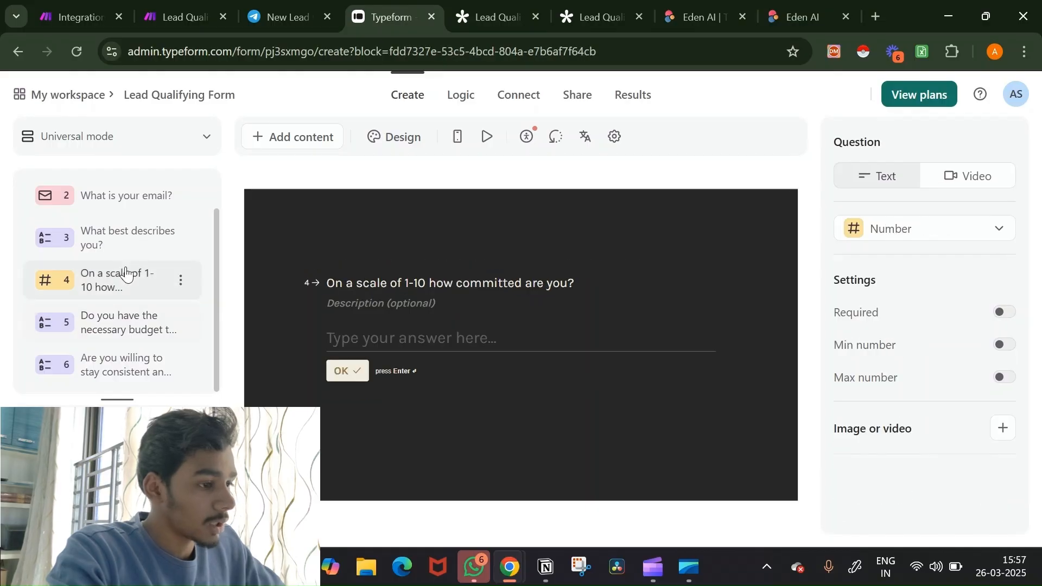
{"action": "left_click", "coordinate": [606, 4]}
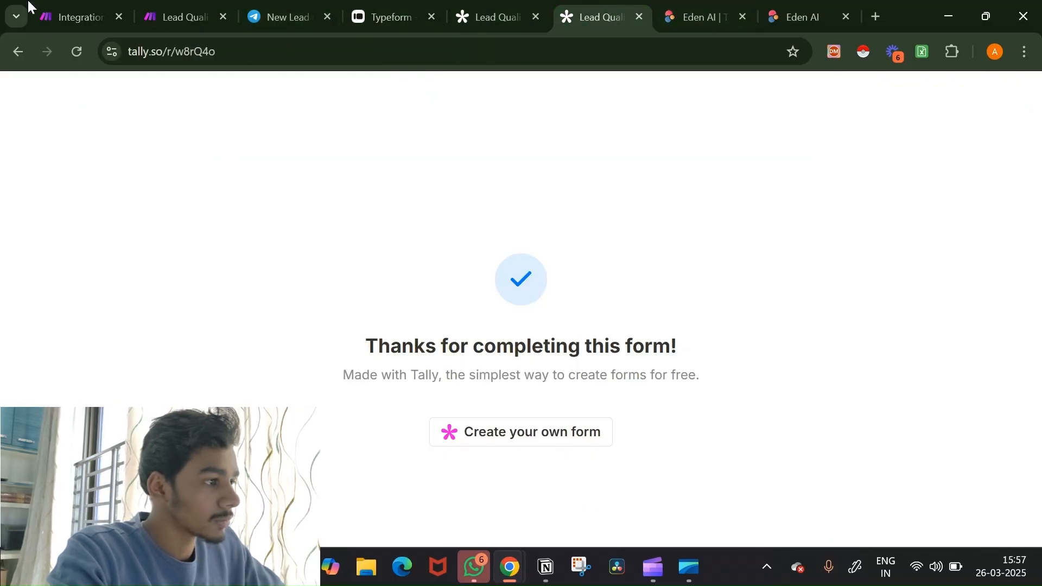
{"action": "left_click", "coordinate": [97, 8]}
Step: Set the first history message to 'Yes' and 'Yes' on two lines
{"action": "left_click", "coordinate": [501, 354]}
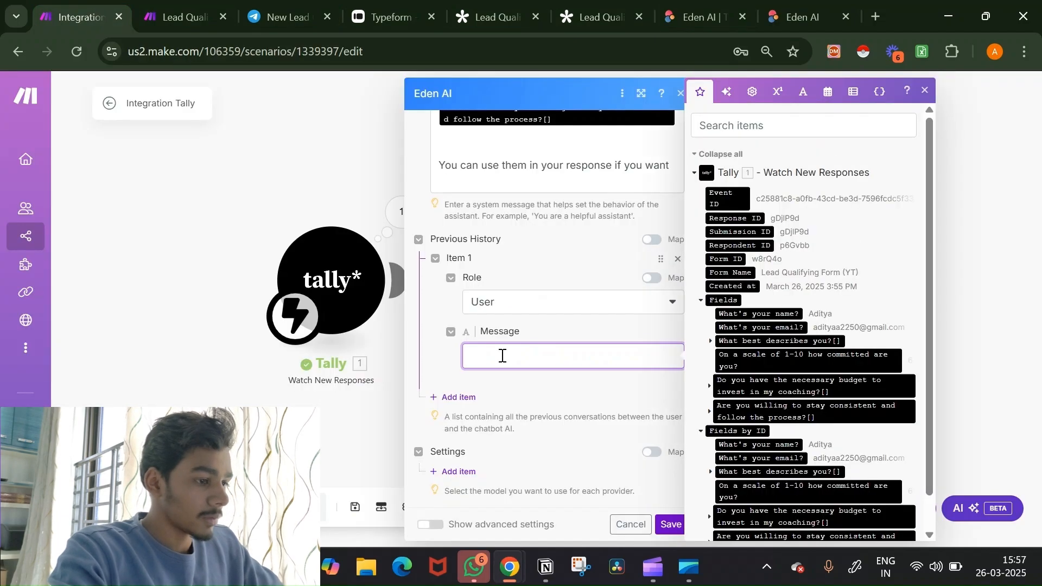
{"action": "type", "text": "Yes"}
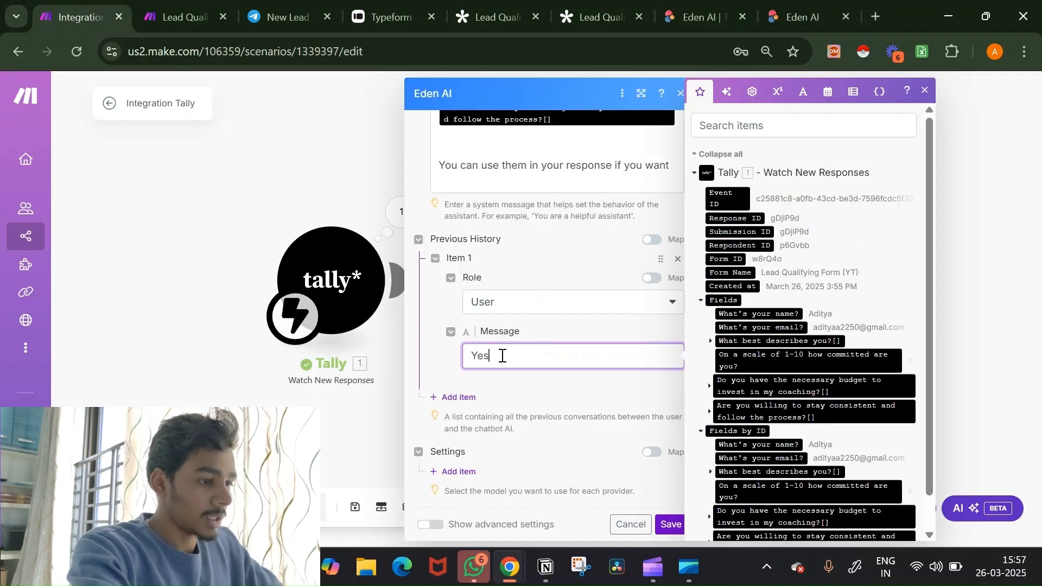
{"action": "key", "text": "Return"}
{"action": "type", "text": "Yes"}
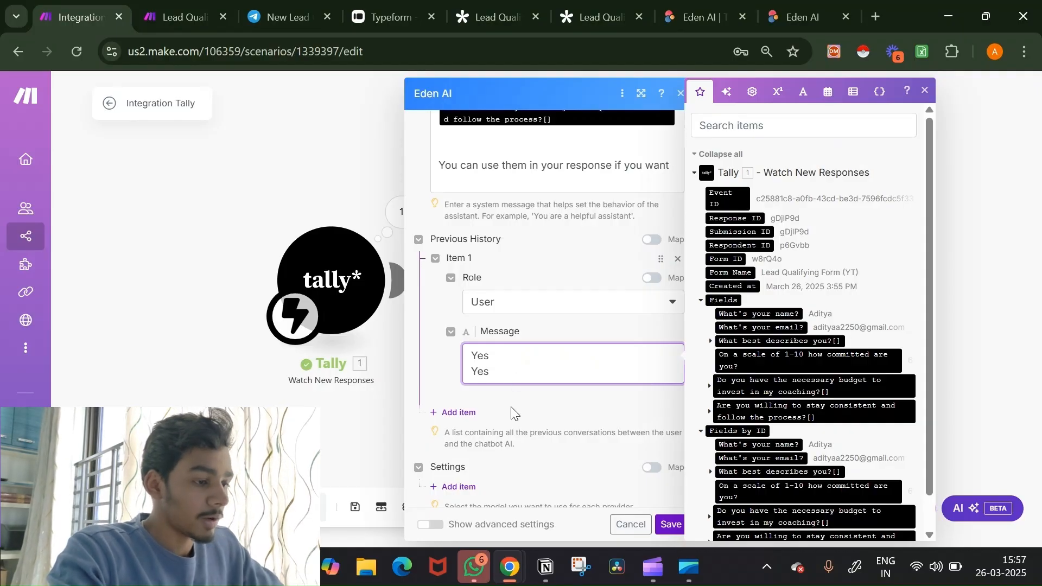
Step: Add a second history item with role Assistant, its message beginning 'You have a'
{"action": "left_click", "coordinate": [459, 413]}
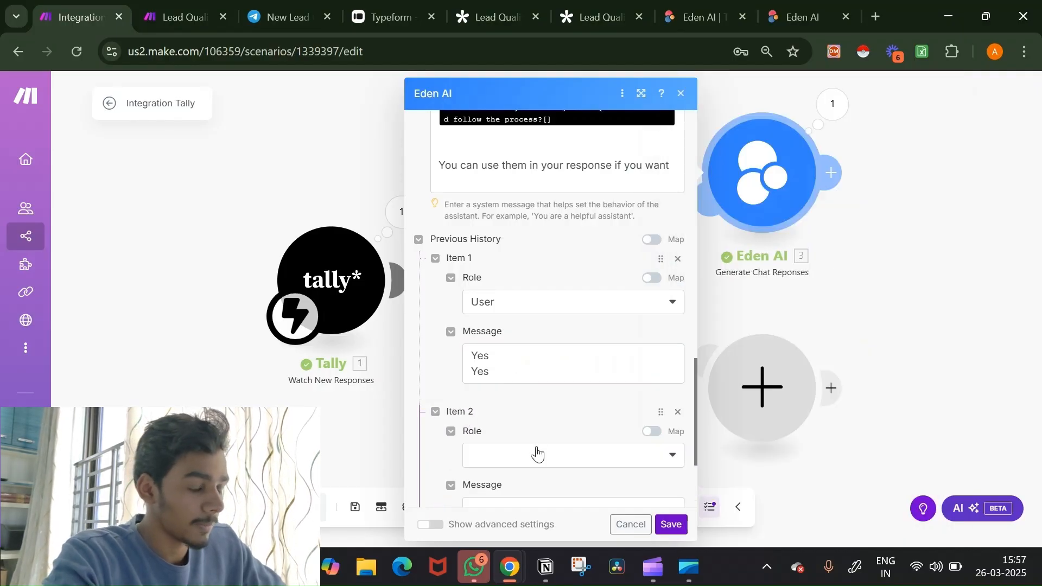
{"action": "left_click", "coordinate": [536, 455]}
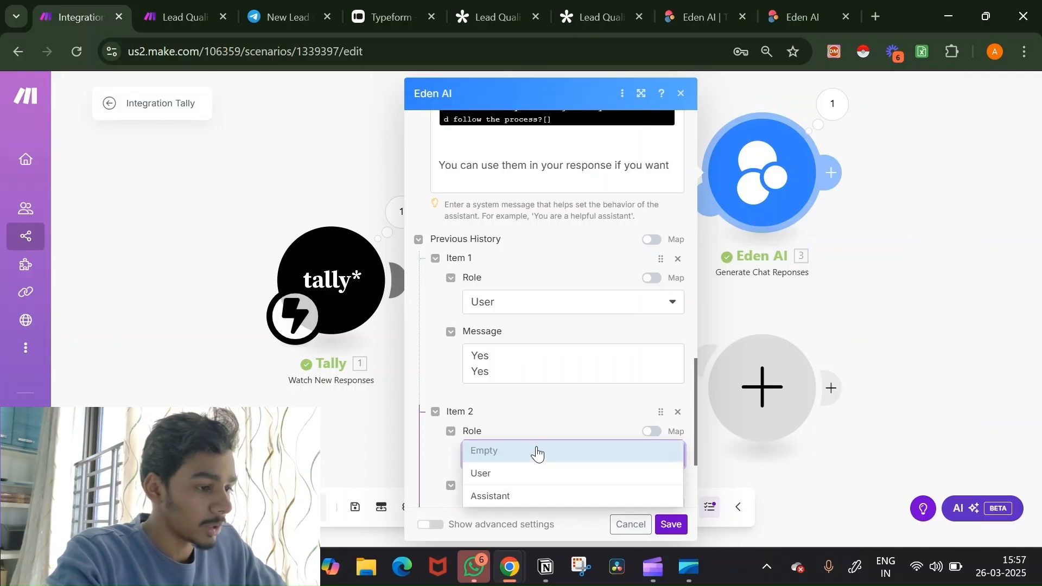
{"action": "left_click", "coordinate": [523, 502]}
{"action": "scroll", "coordinate": [564, 416], "scroll_direction": "down", "scroll_amount": 3}
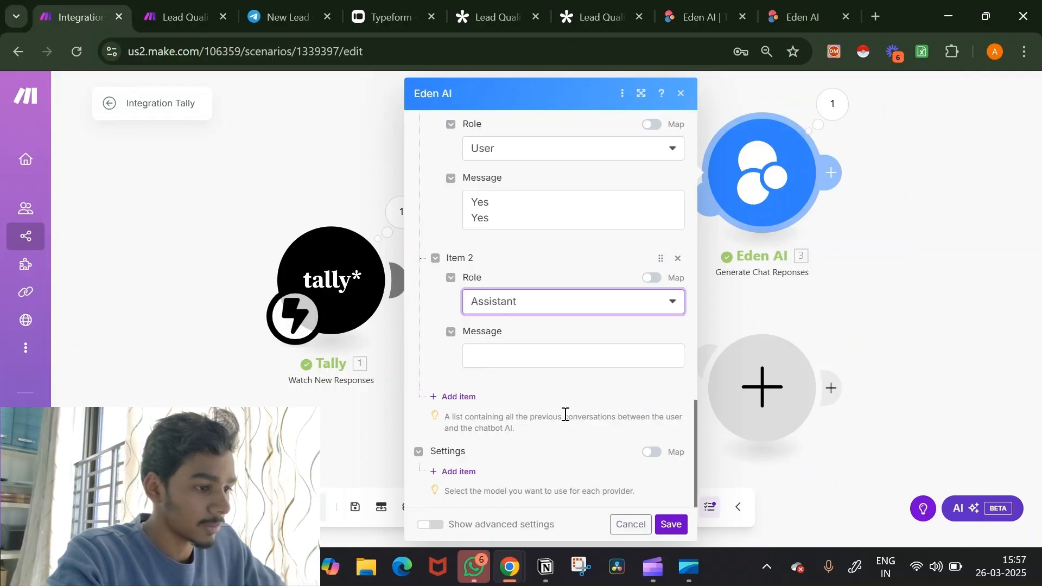
{"action": "left_click", "coordinate": [546, 352]}
{"action": "type", "text": "You have a potential client \""}
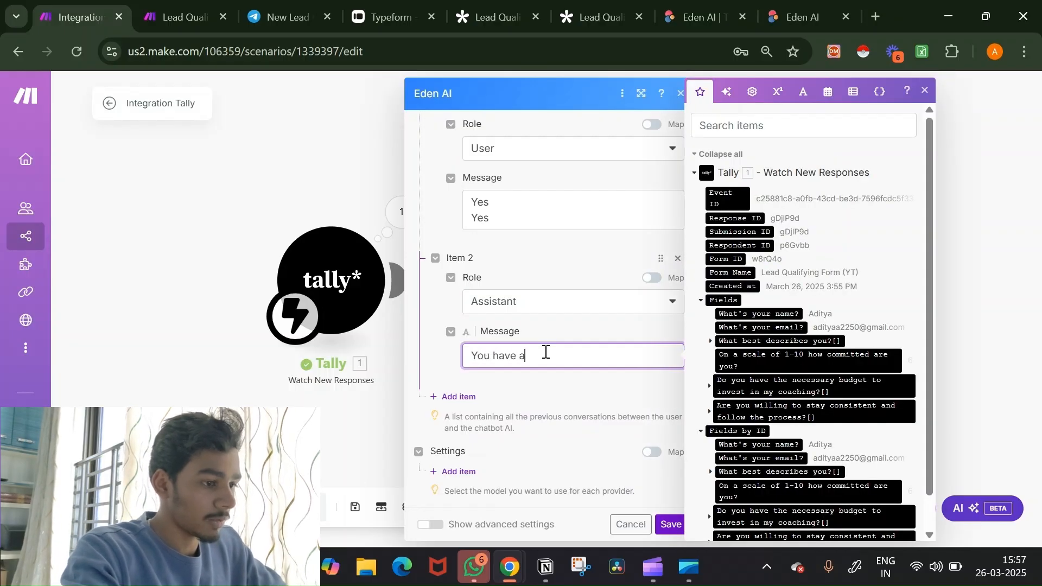
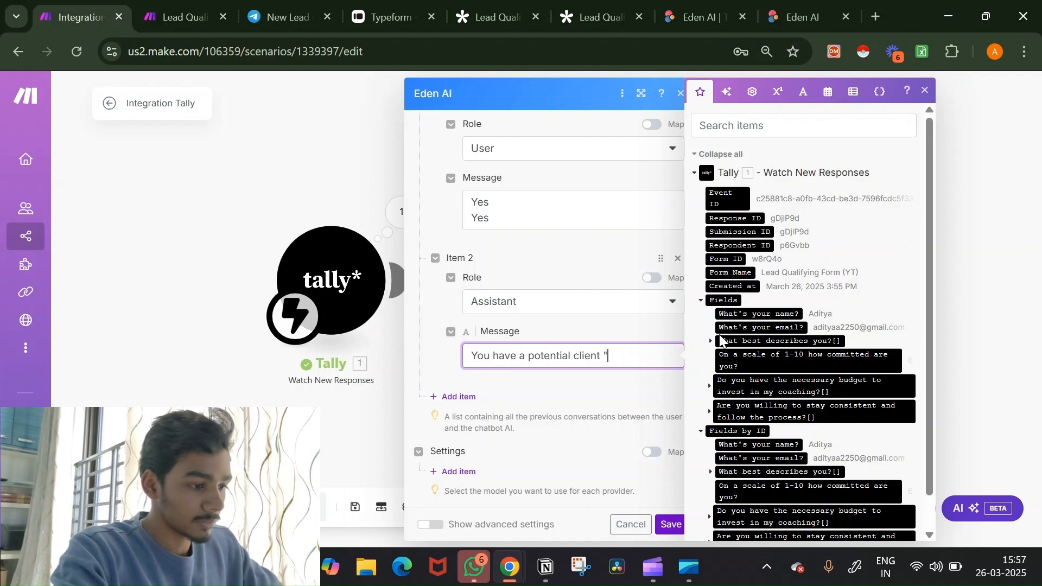
Step: Finish the assistant history message with the client's name in quotes, then save the Eden AI module
{"action": "type", "text": "Aditya"}
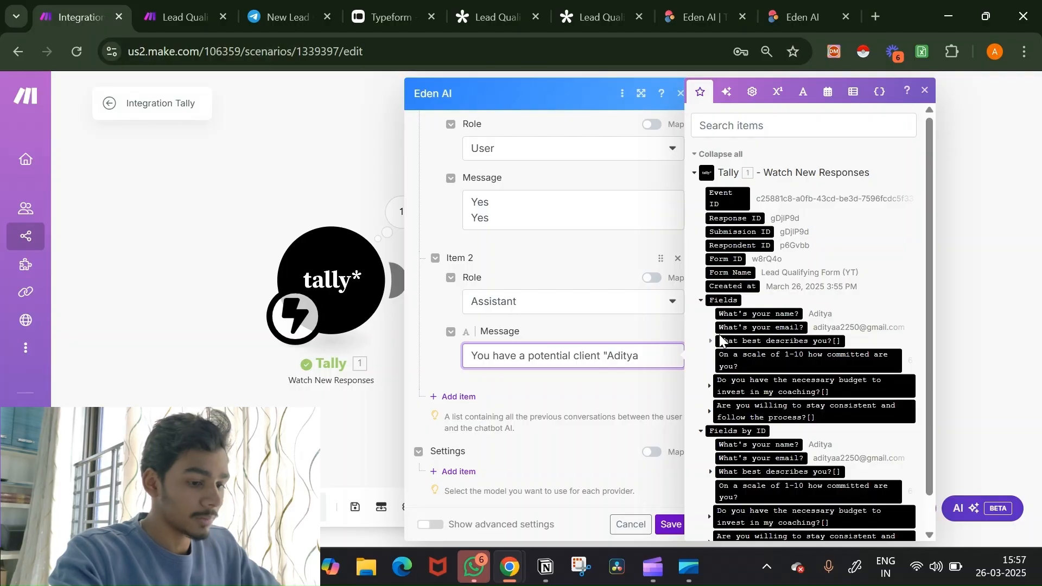
{"action": "type", "text": "\""}
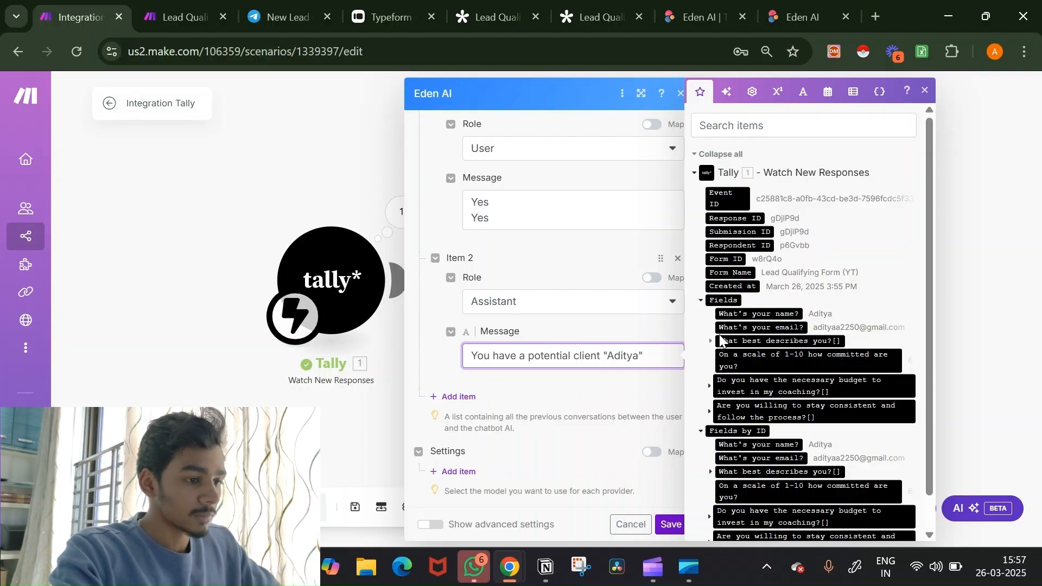
{"action": "key", "text": "Return"}
{"action": "key", "text": "Return"}
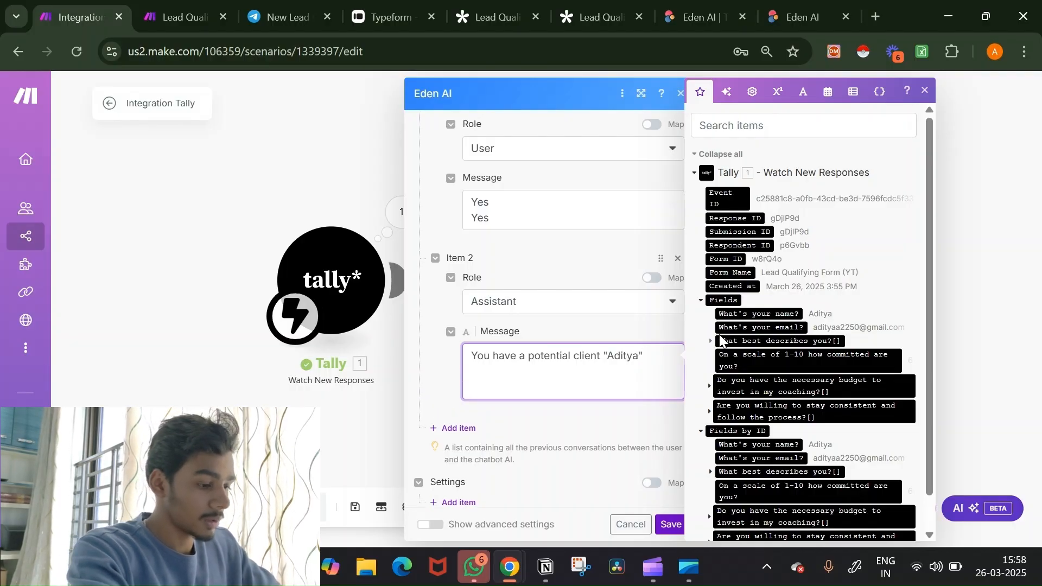
{"action": "type", "text": "Get back"}
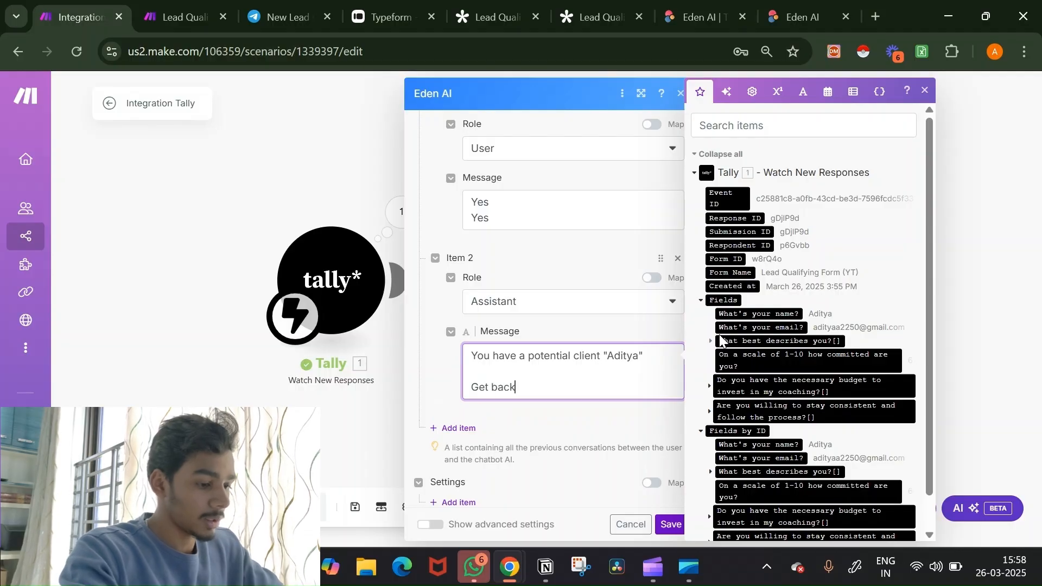
{"action": "type", "text": " to him"}
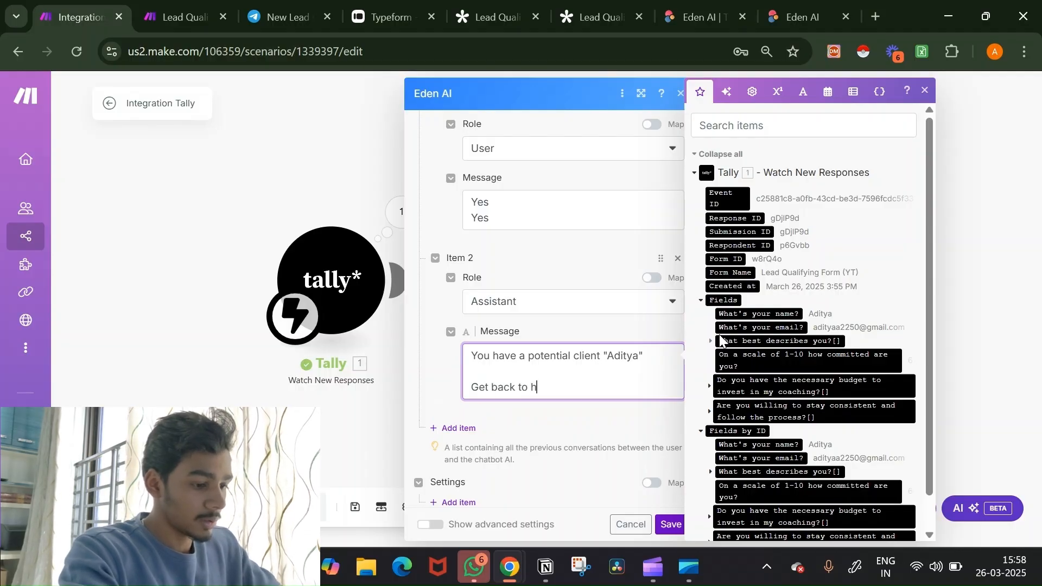
{"action": "key", "text": "BackSpace"}
{"action": "key", "text": "BackSpace"}
{"action": "key", "text": "BackSpace"}
{"action": "key", "text": "BackSpace"}
{"action": "key", "text": "BackSpace"}
{"action": "key", "text": "BackSpace"}
{"action": "key", "text": "BackSpace"}
{"action": "key", "text": "BackSpace"}
{"action": "key", "text": "BackSpace"}
{"action": "key", "text": "BackSpace"}
{"action": "key", "text": "BackSpace"}
{"action": "key", "text": "BackSpace"}
{"action": "key", "text": "BackSpace"}
{"action": "key", "text": "BackSpace"}
{"action": "key", "text": "BackSpace"}
{"action": "key", "text": "BackSpace"}
{"action": "key", "text": "BackSpace"}
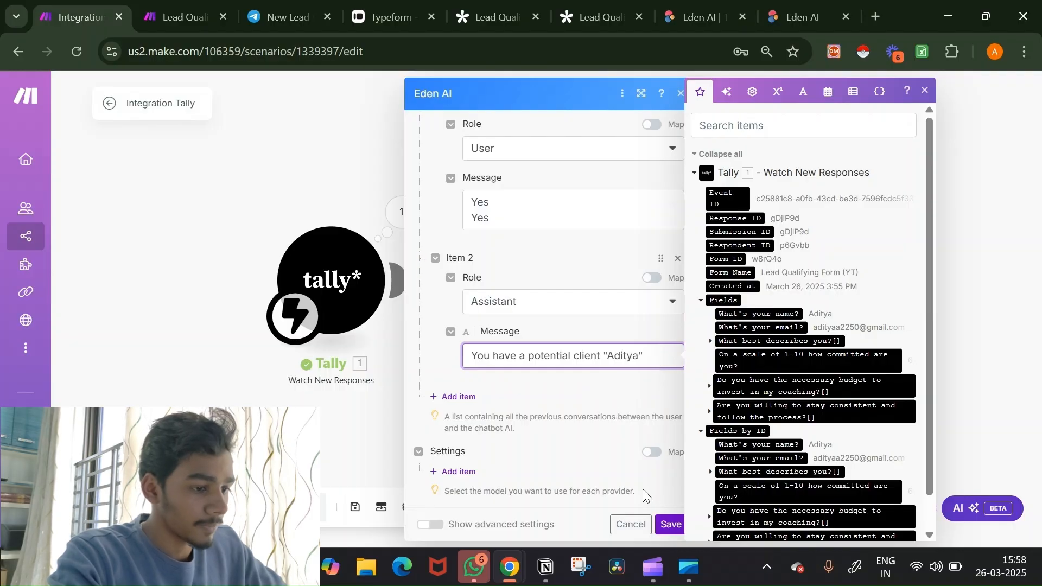
{"action": "left_click", "coordinate": [663, 524]}
{"action": "left_click", "coordinate": [663, 525]}
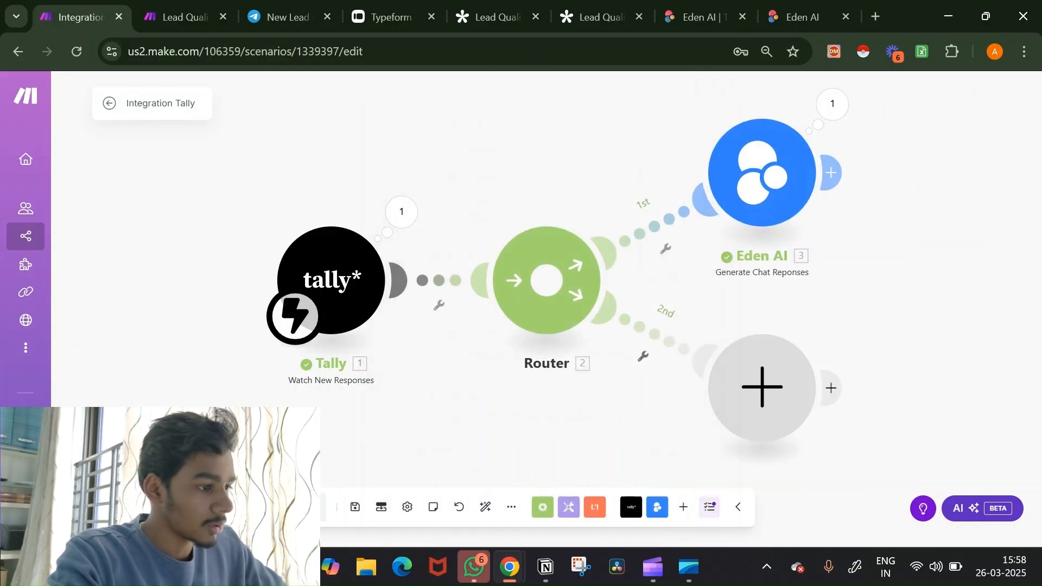
Step: Run the scenario once and reload the Tally form for a fresh response
{"action": "left_click", "coordinate": [140, 507]}
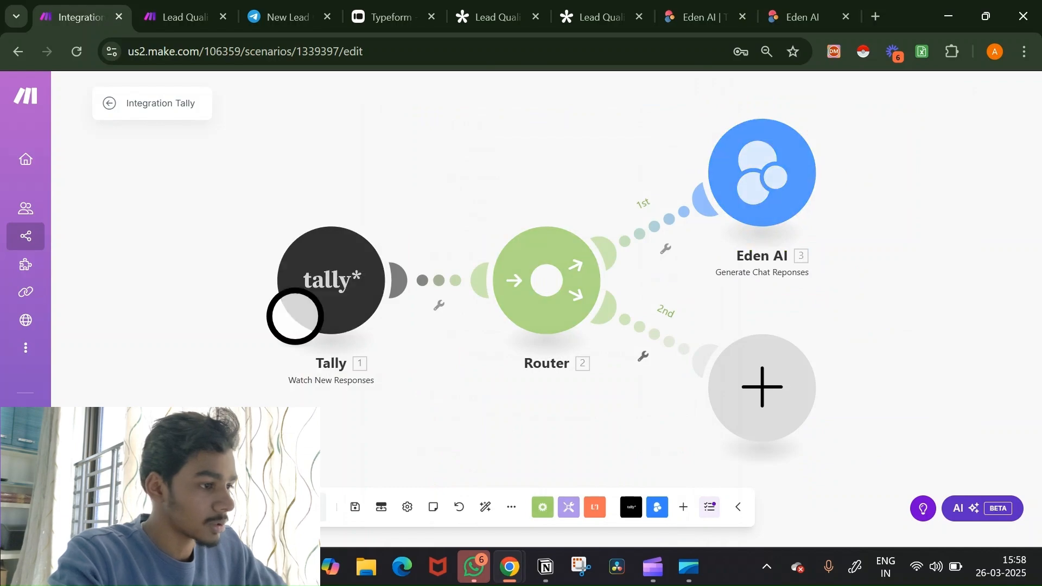
{"action": "left_click", "coordinate": [467, 18]}
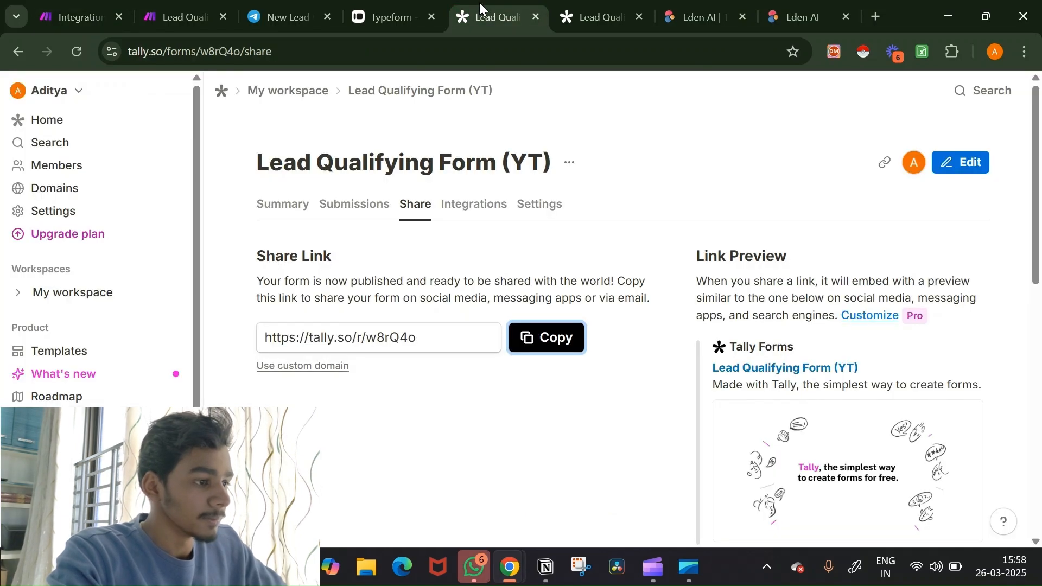
{"action": "left_click", "coordinate": [591, 17]}
{"action": "left_click_drag", "start_coordinate": [575, 21], "coordinate": [537, 36]}
{"action": "left_click", "coordinate": [530, 47]}
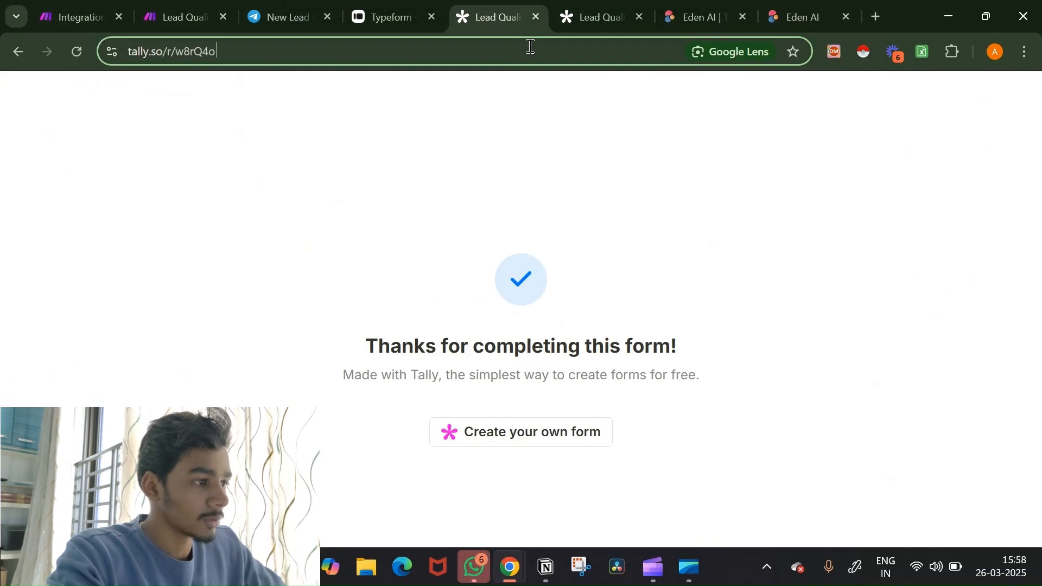
{"action": "key", "text": "Return"}
Step: Enter the respondent's name and e-mail address in the form
{"action": "type", "text": "Aditya"}
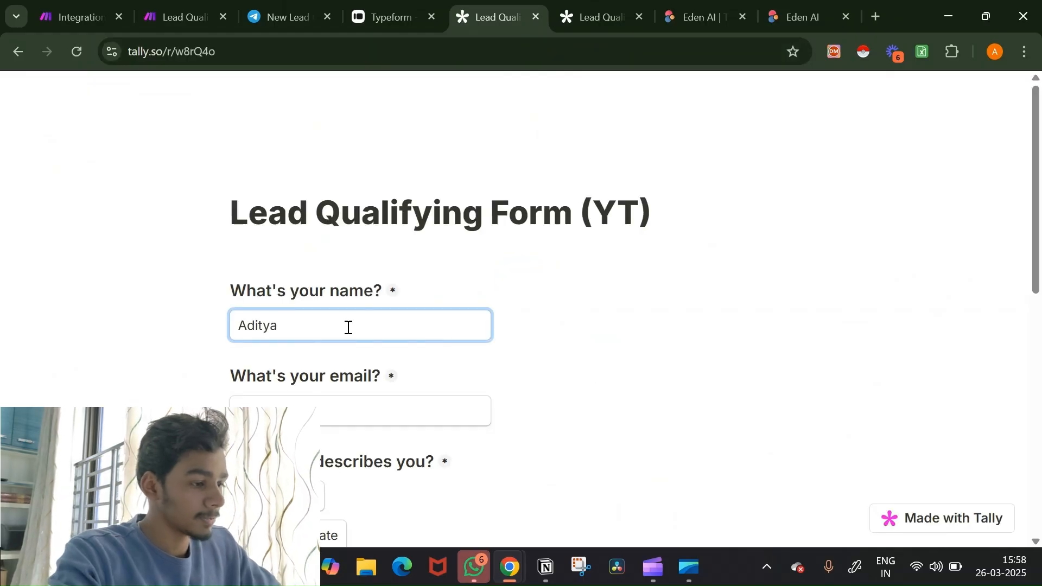
{"action": "left_click", "coordinate": [333, 410]}
{"action": "key", "text": "Down"}
{"action": "key", "text": "Return"}
{"action": "scroll", "coordinate": [380, 314], "scroll_direction": "down", "scroll_amount": 4}
Step: Answer Begineer, commitment 6, Yes to budget and consistency, submit, and return to Make
{"action": "left_click", "coordinate": [320, 217]}
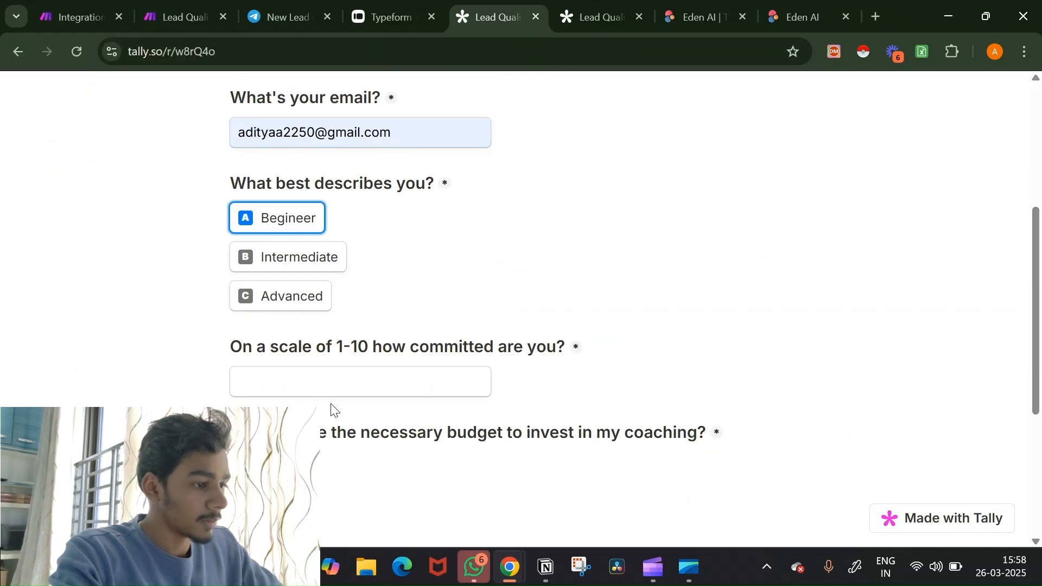
{"action": "left_click", "coordinate": [332, 379]}
{"action": "type", "text": "6"}
{"action": "scroll", "coordinate": [485, 352], "scroll_direction": "down", "scroll_amount": 2}
{"action": "left_click", "coordinate": [259, 333]}
{"action": "scroll", "coordinate": [371, 384], "scroll_direction": "down", "scroll_amount": 3}
{"action": "left_click", "coordinate": [275, 361]}
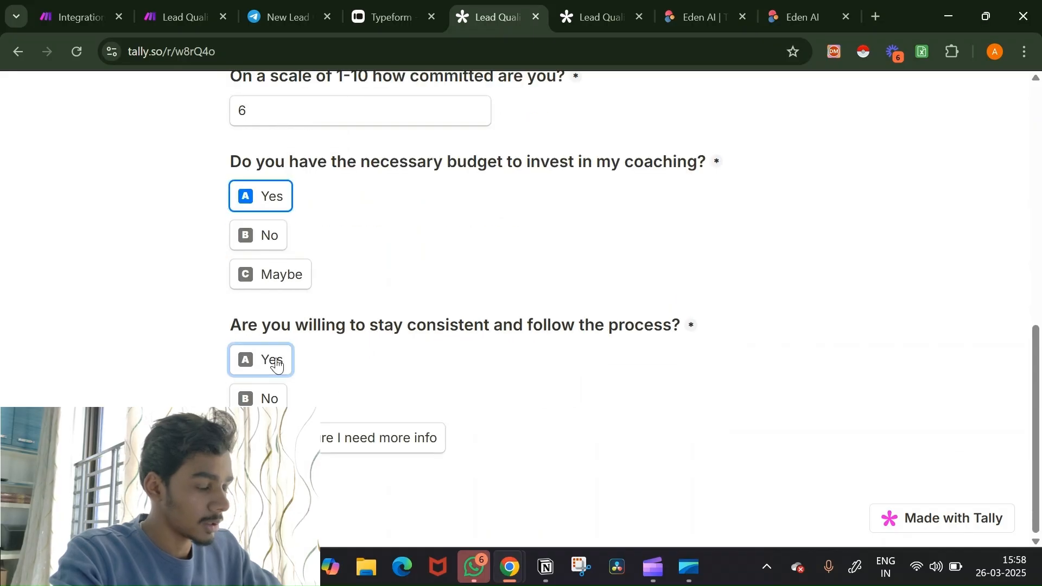
{"action": "left_click", "coordinate": [261, 485]}
{"action": "left_click", "coordinate": [131, 5]}
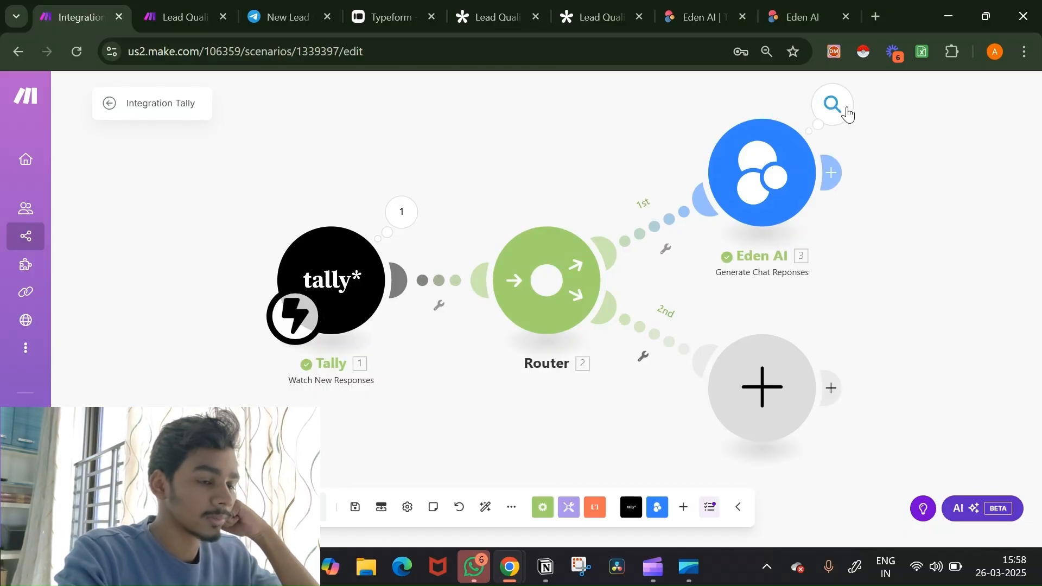
{"action": "left_click", "coordinate": [836, 107]}
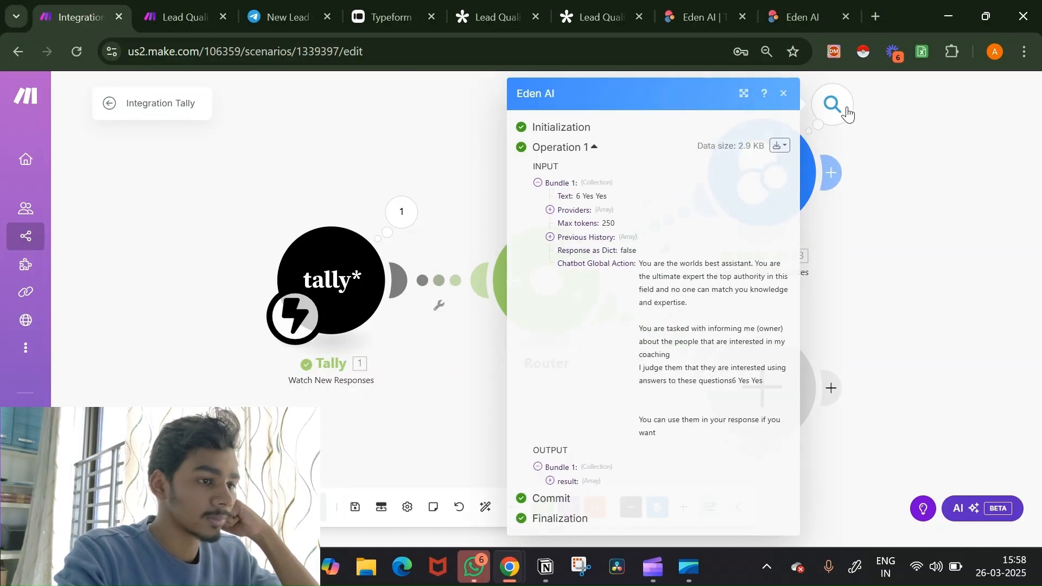
{"action": "left_click", "coordinate": [570, 482]}
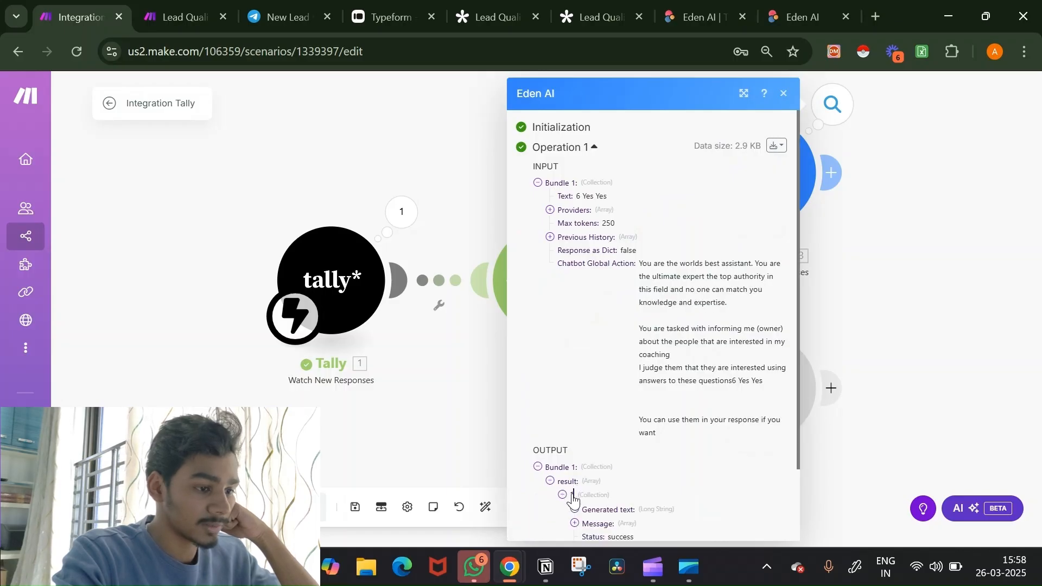
{"action": "scroll", "coordinate": [647, 419], "scroll_direction": "down", "scroll_amount": 2}
{"action": "left_click", "coordinate": [630, 427]}
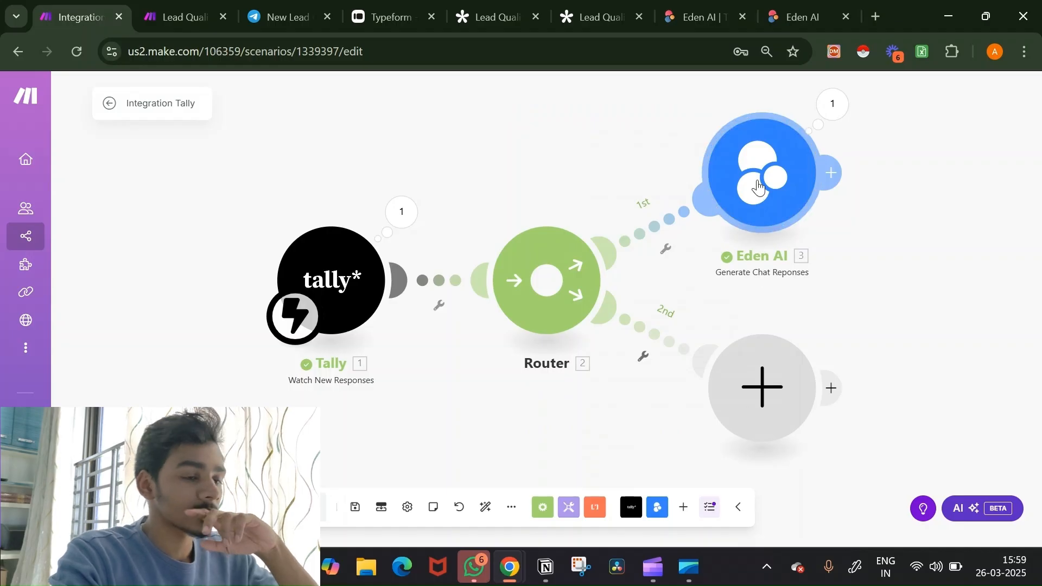
{"action": "left_click", "coordinate": [756, 188]}
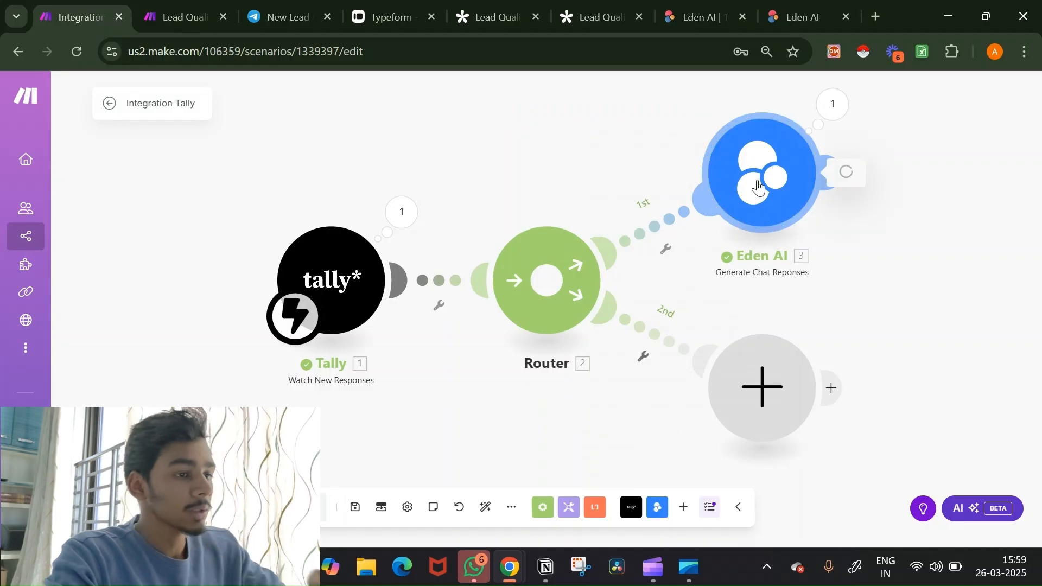
Step: Delete the closing line of the Eden AI chatbot system message
{"action": "scroll", "coordinate": [581, 304], "scroll_direction": "down", "scroll_amount": 7}
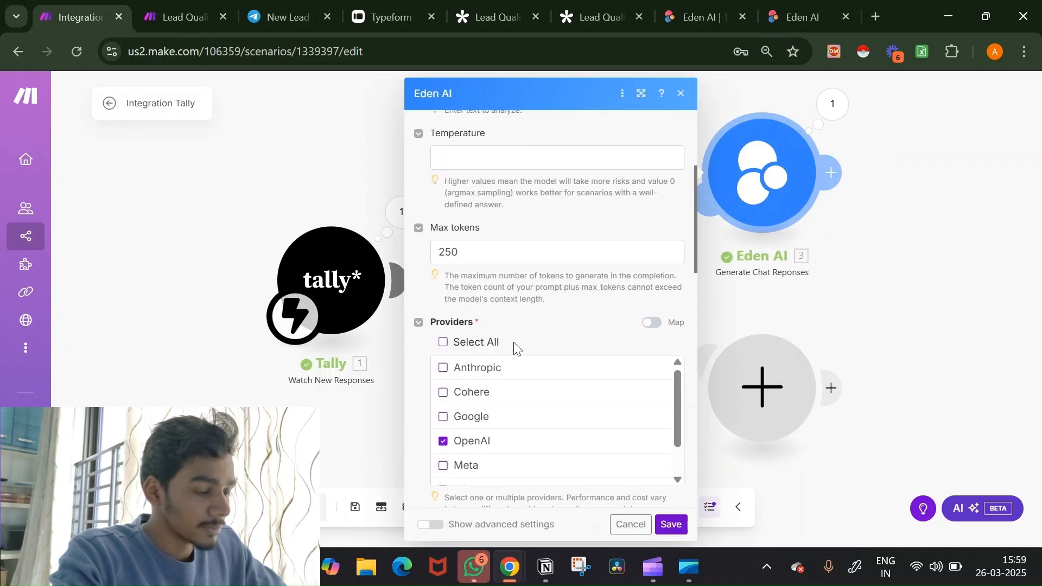
{"action": "scroll", "coordinate": [514, 342], "scroll_direction": "down", "scroll_amount": 5}
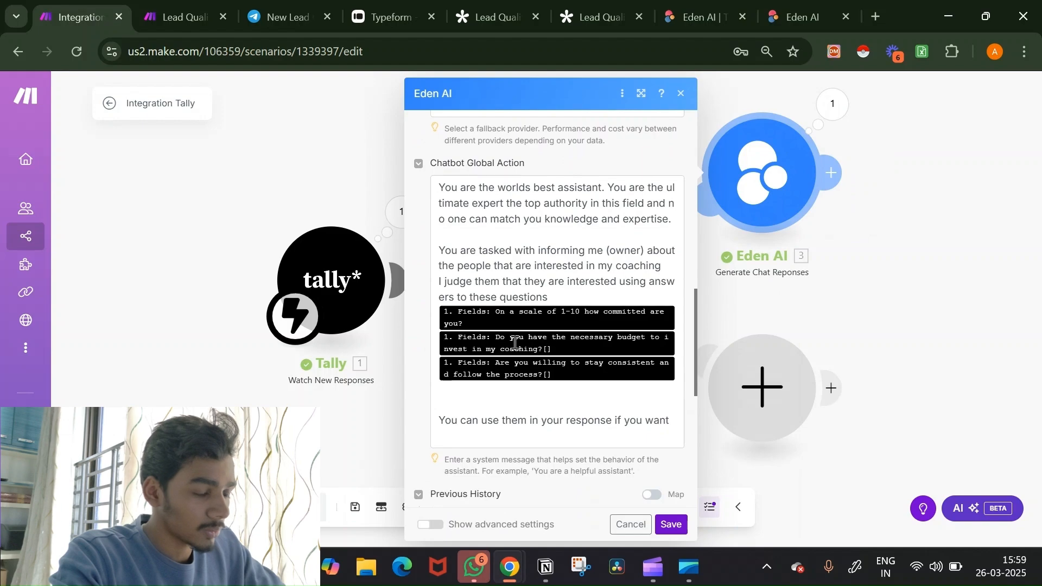
{"action": "scroll", "coordinate": [514, 343], "scroll_direction": "down", "scroll_amount": 1}
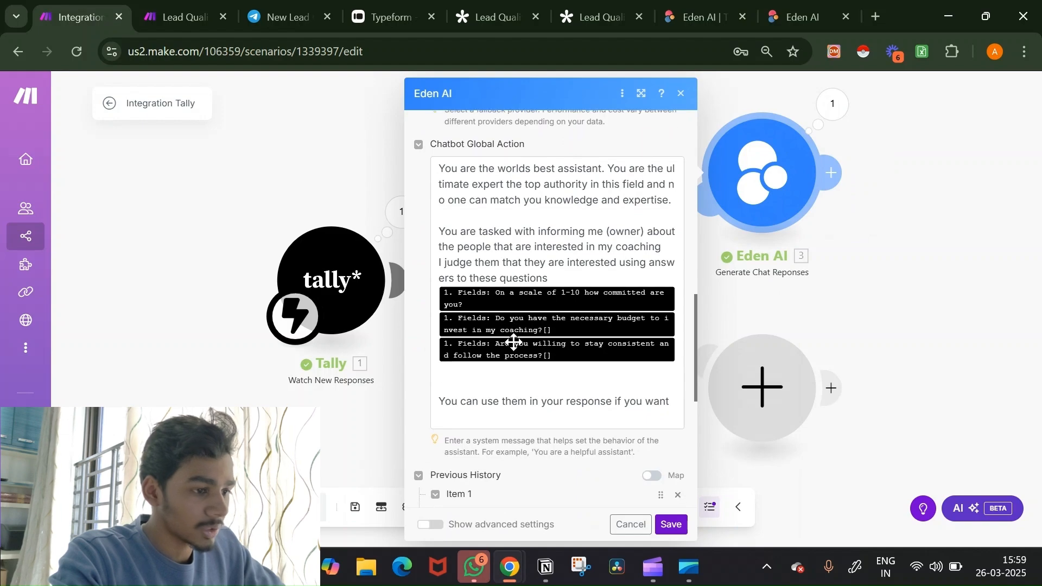
{"action": "left_click", "coordinate": [597, 418]}
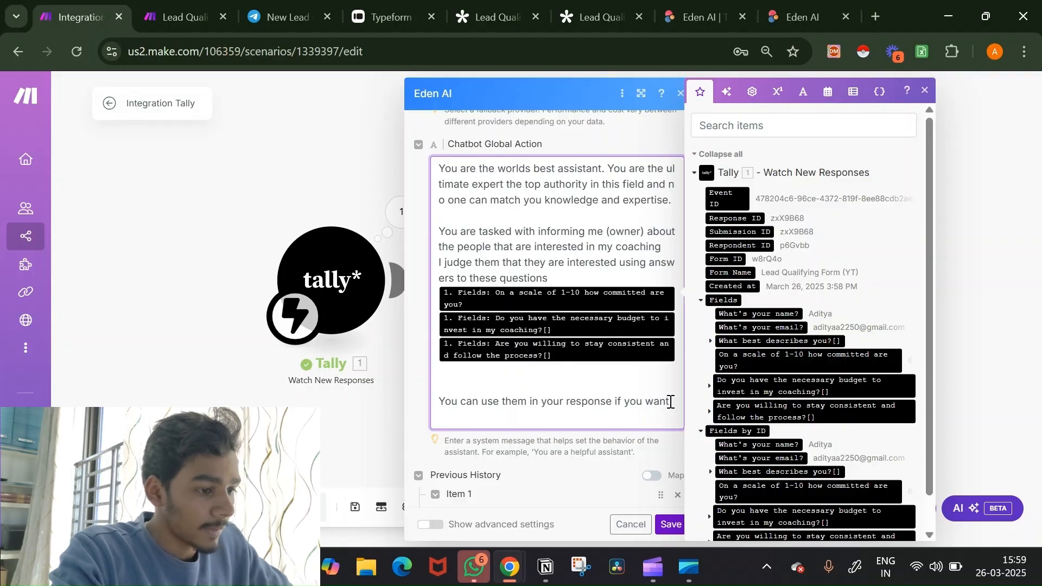
{"action": "left_click_drag", "start_coordinate": [670, 402], "coordinate": [433, 399]}
{"action": "key", "text": "BackSpace"}
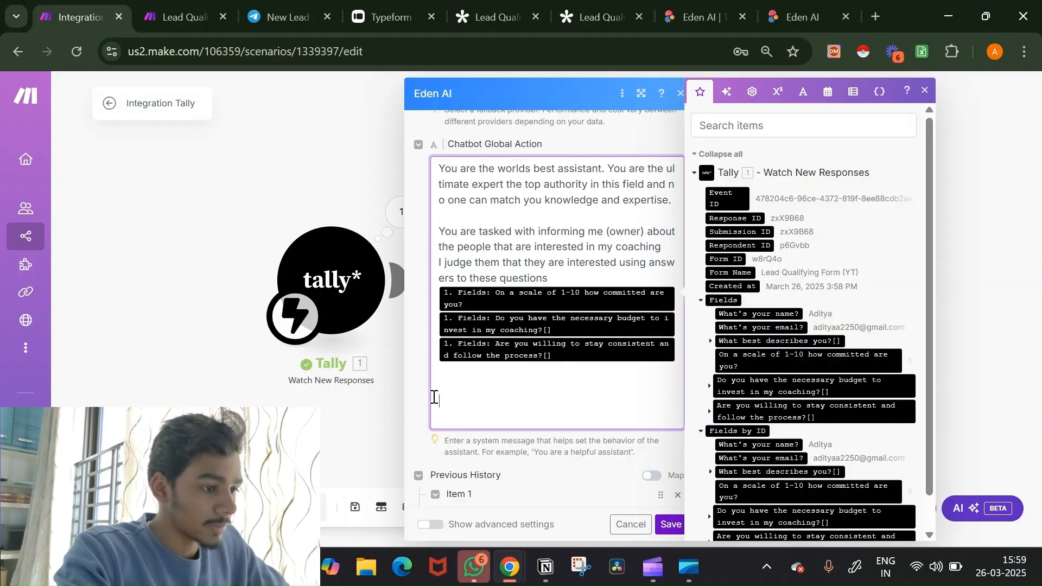
{"action": "key", "text": "BackSpace"}
{"action": "key", "text": "BackSpace"}
{"action": "key", "text": "Return"}
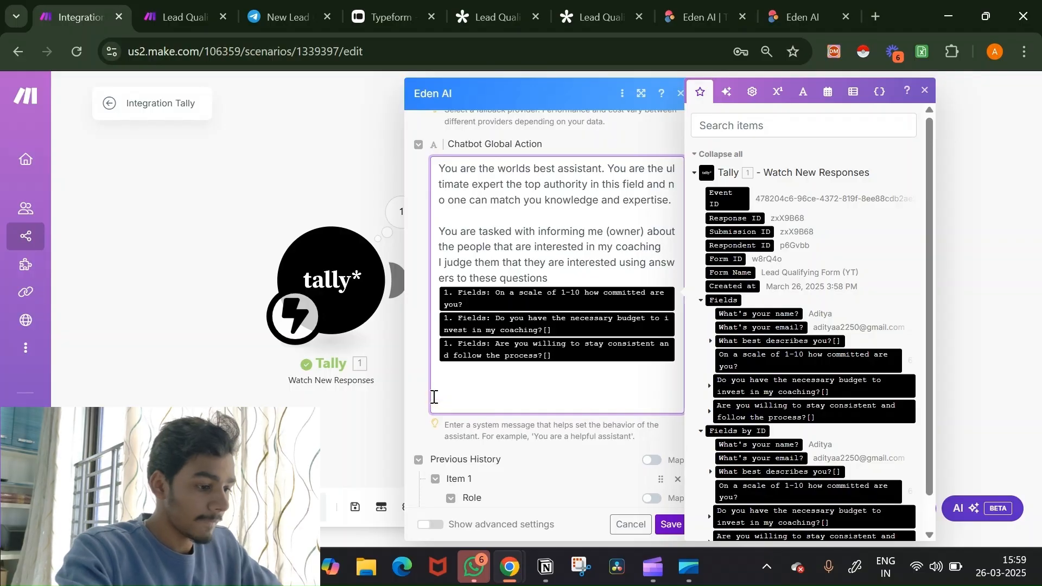
Step: End the system message with 'Keep you response short' and 'One liner only', then save
{"action": "type", "text": "Keep"}
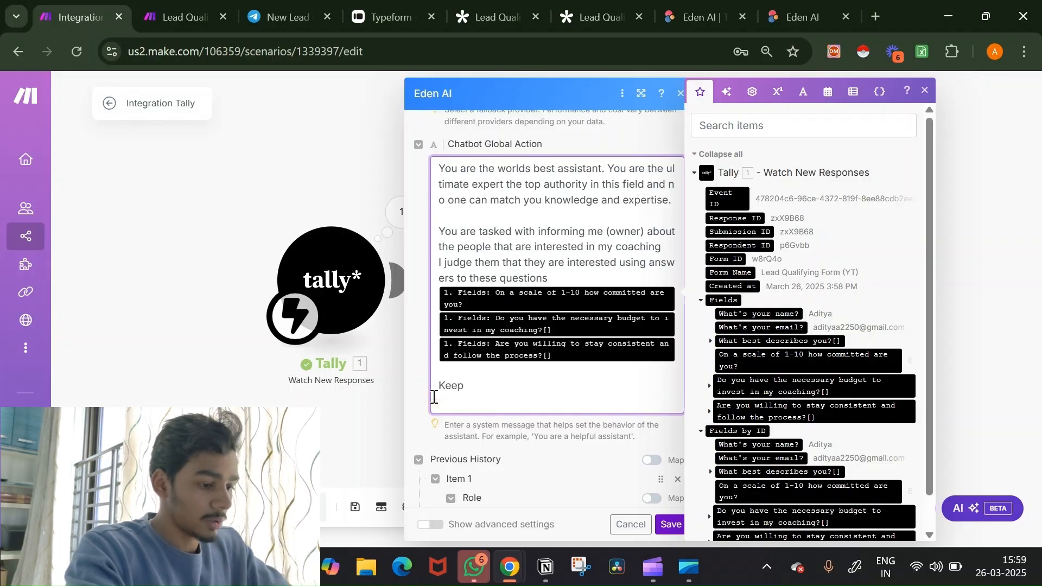
{"action": "type", "text": " you respon"}
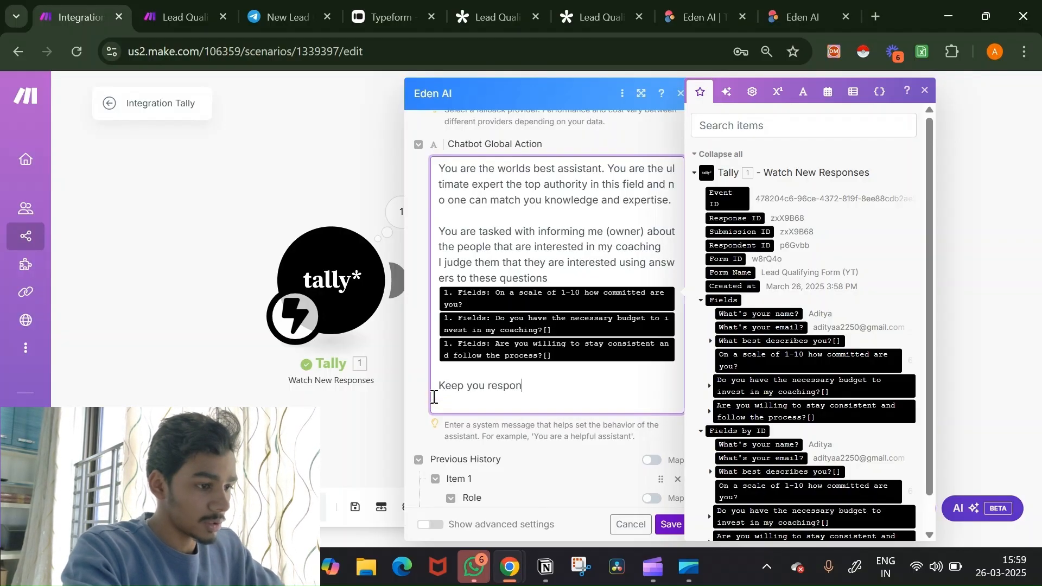
{"action": "type", "text": "se in a"}
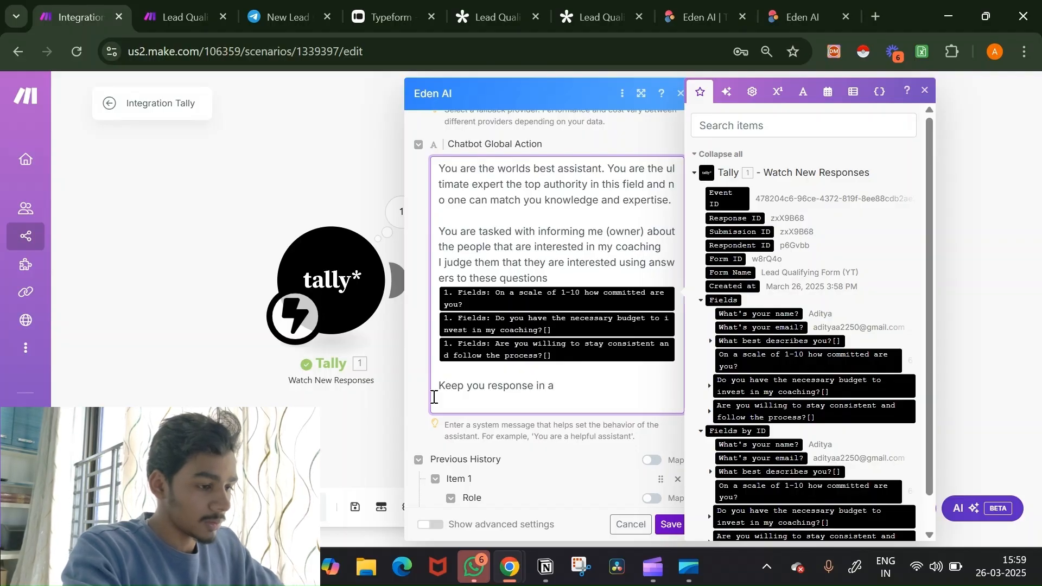
{"action": "key", "text": "BackSpace"}
{"action": "key", "text": "BackSpace"}
{"action": "key", "text": "BackSpace"}
{"action": "key", "text": "BackSpace"}
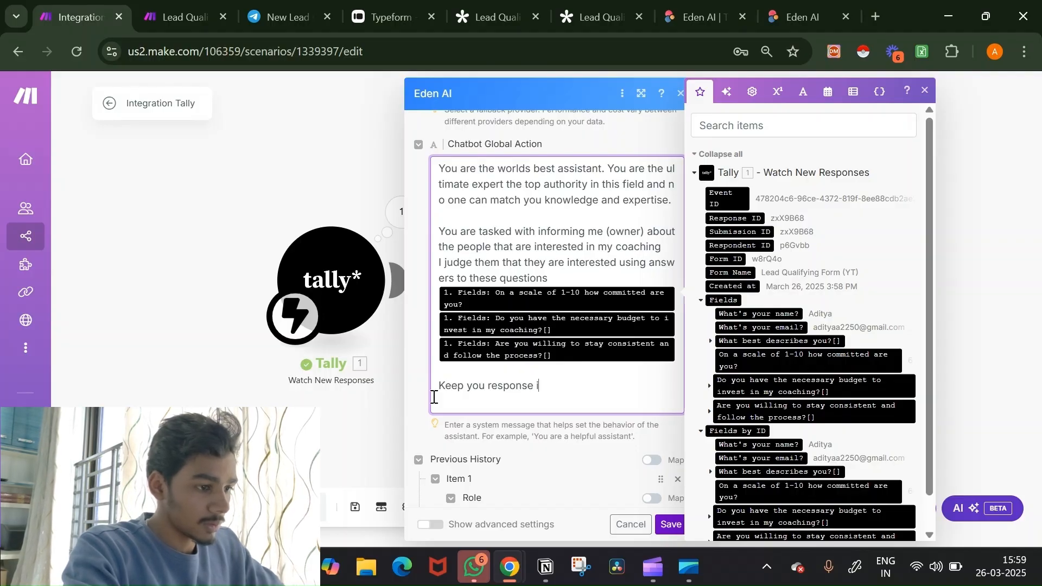
{"action": "type", "text": "short"}
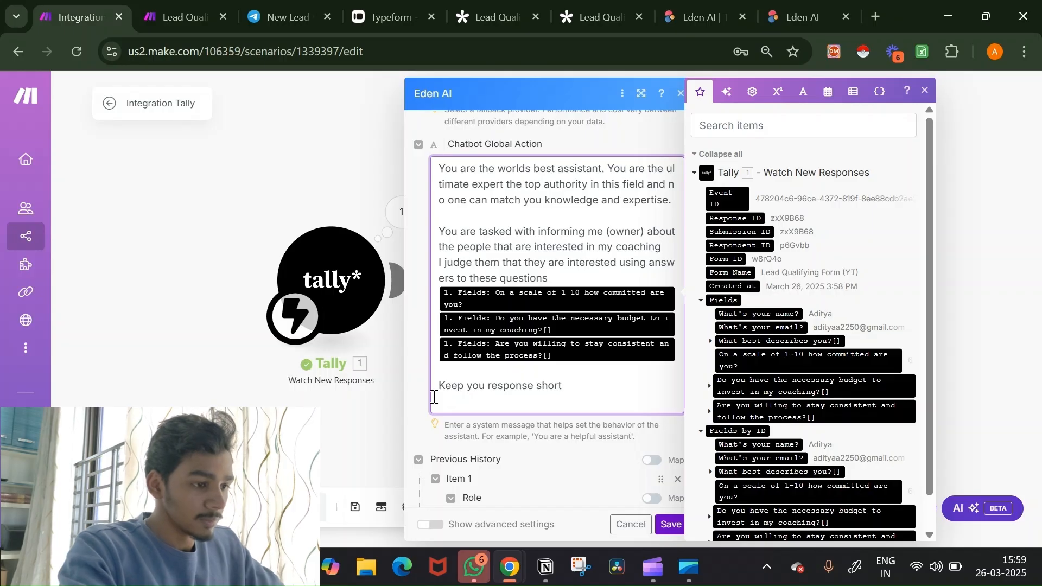
{"action": "key", "text": "Return"}
{"action": "type", "text": "One liner only"}
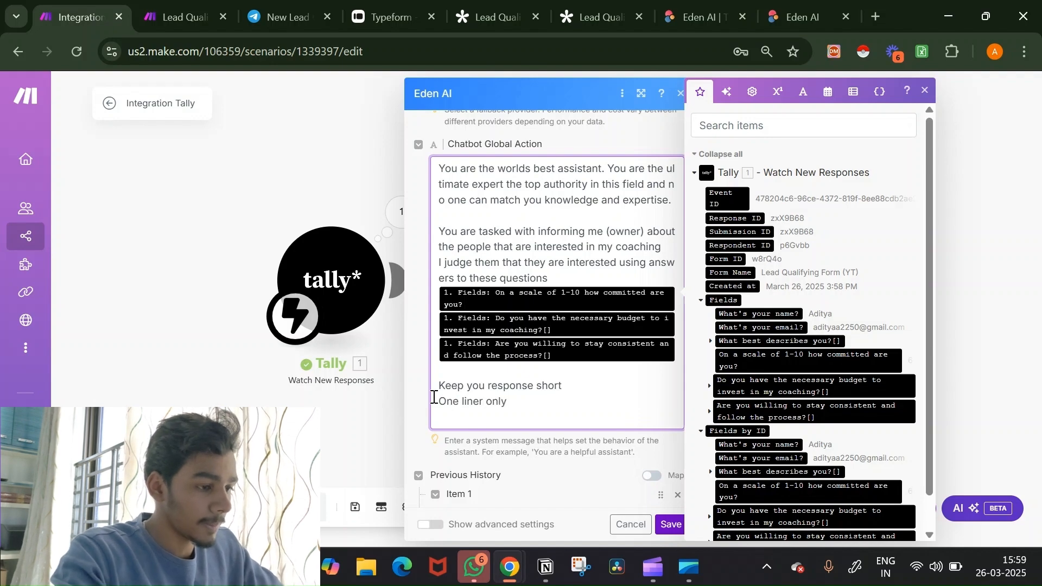
{"action": "left_click", "coordinate": [671, 526]}
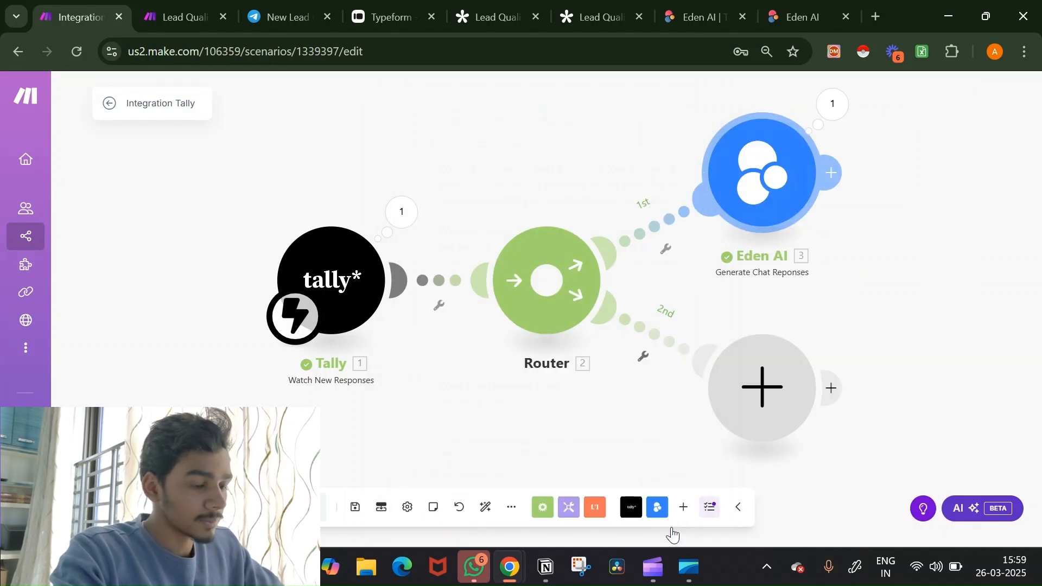
Step: Save the scenario, run it once, and reload the Tally form
{"action": "left_click", "coordinate": [357, 515]}
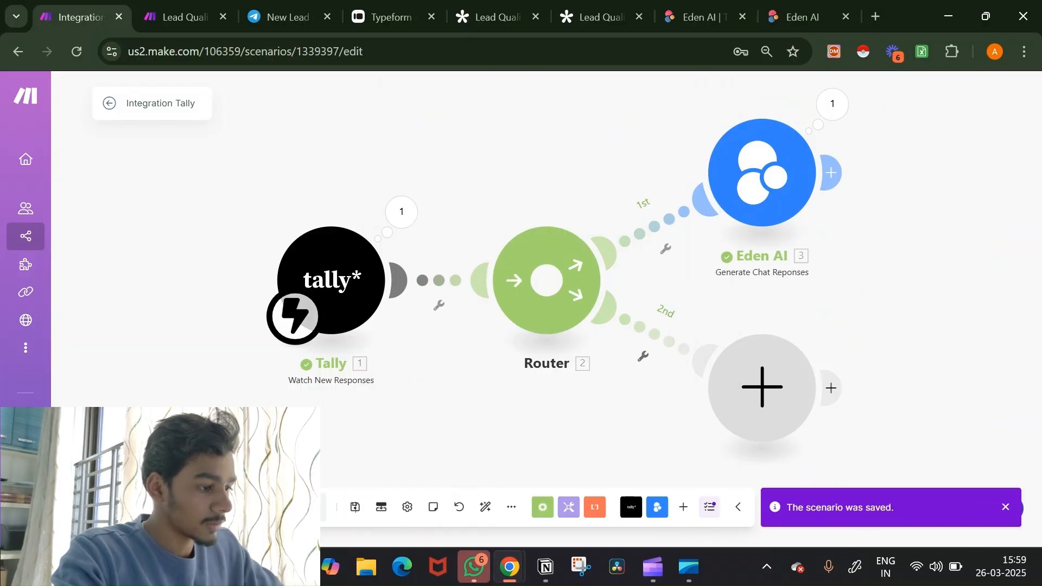
{"action": "left_click", "coordinate": [109, 507]}
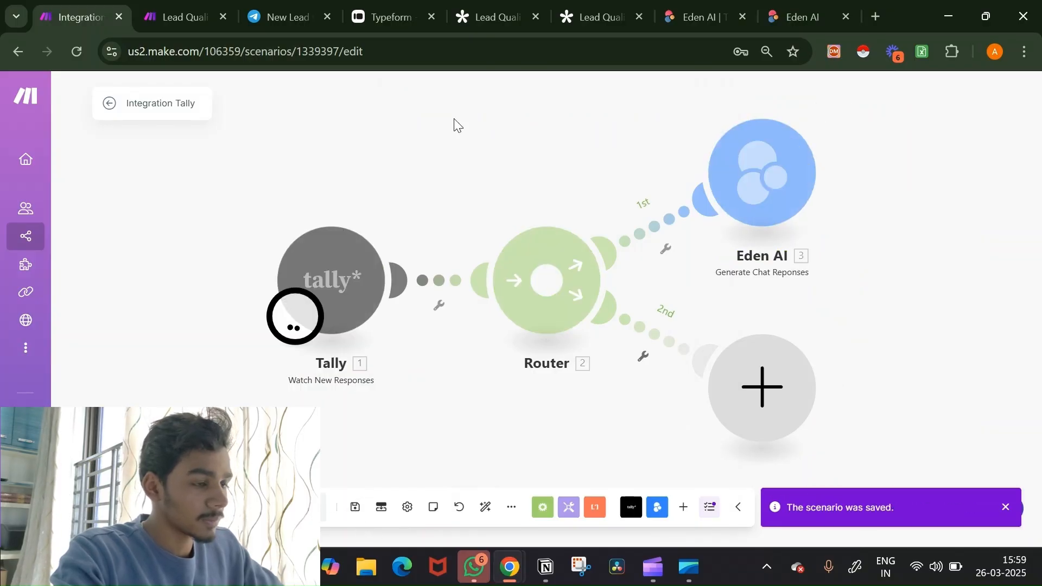
{"action": "left_click", "coordinate": [612, 12]}
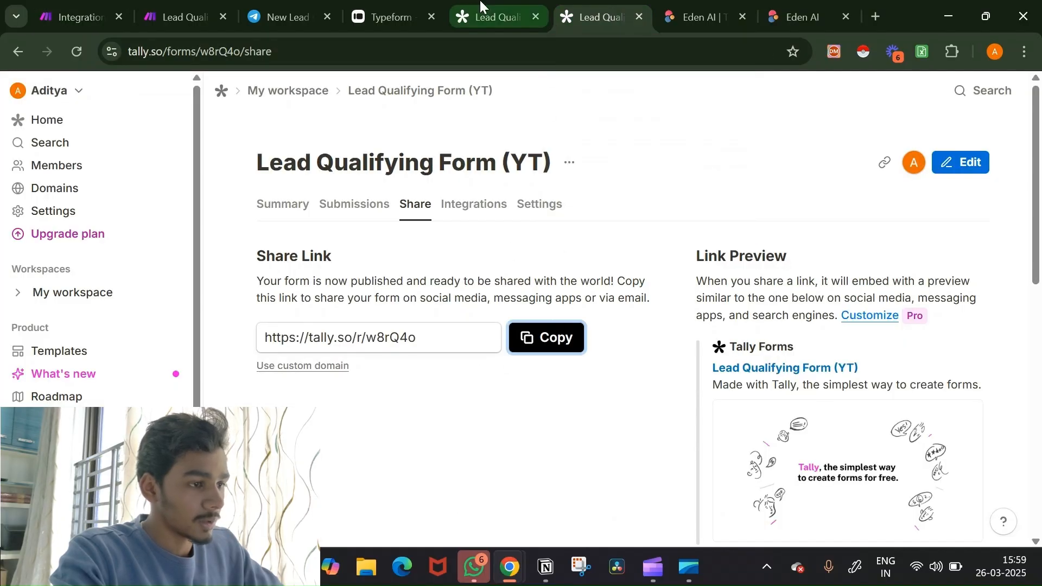
{"action": "left_click_drag", "start_coordinate": [480, 5], "coordinate": [471, 48]}
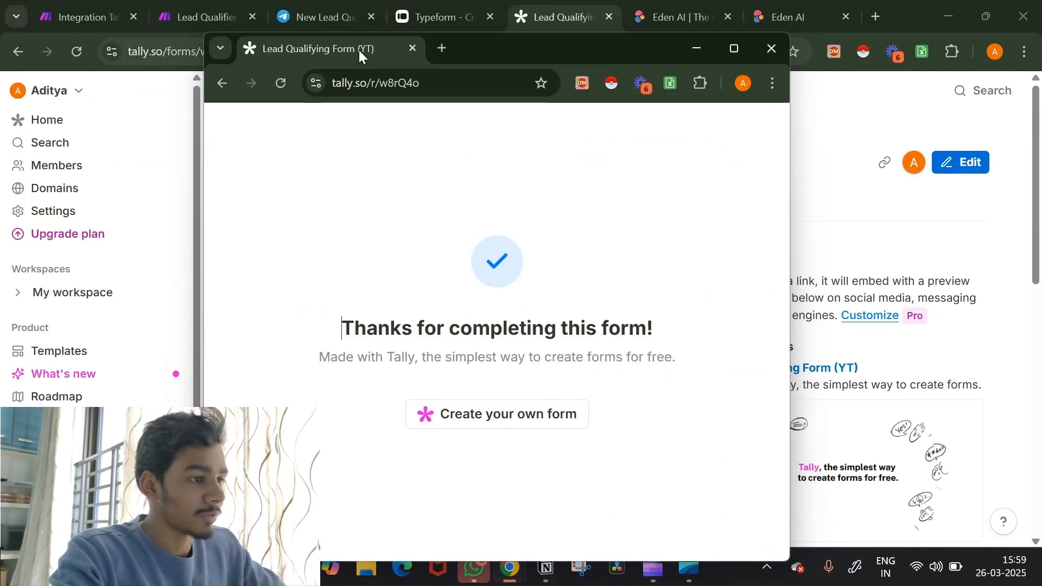
{"action": "left_click_drag", "start_coordinate": [359, 50], "coordinate": [444, 28]}
{"action": "left_click", "coordinate": [438, 49]}
{"action": "key", "text": "Return"}
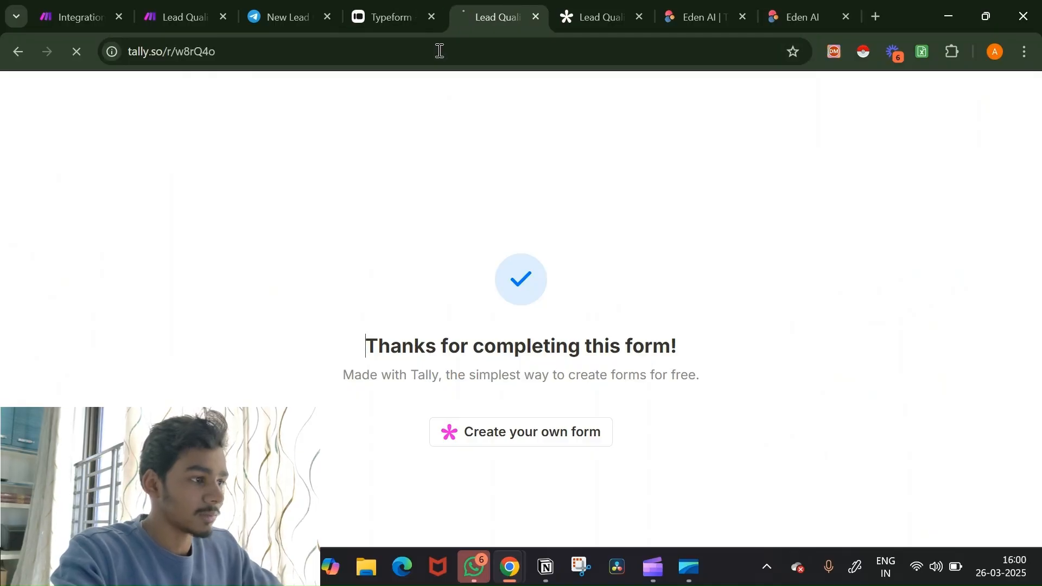
Step: Fill in the respondent's name and e-mail and choose Begineer
{"action": "left_click", "coordinate": [382, 319]}
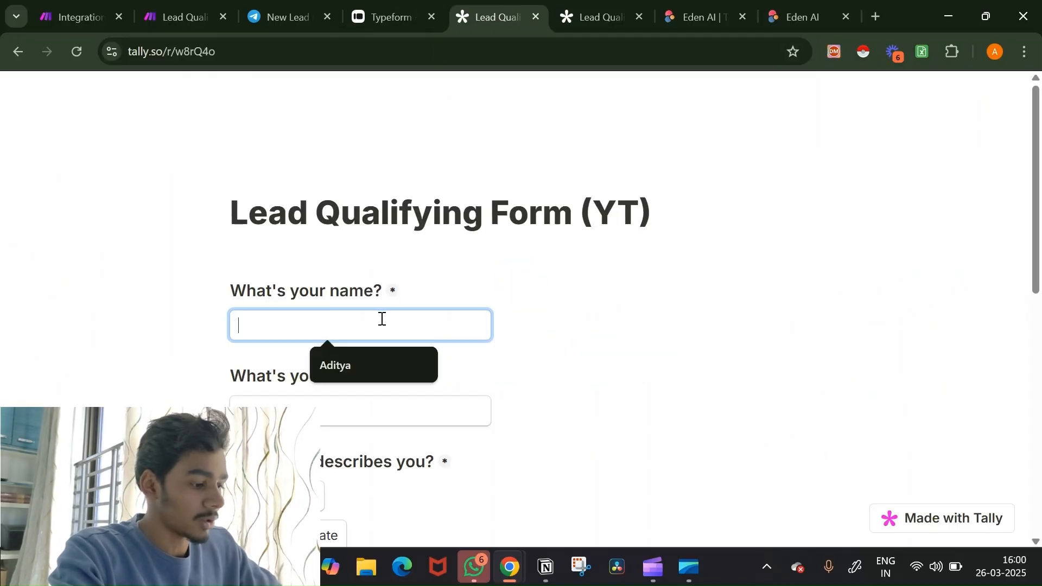
{"action": "left_click", "coordinate": [356, 365]}
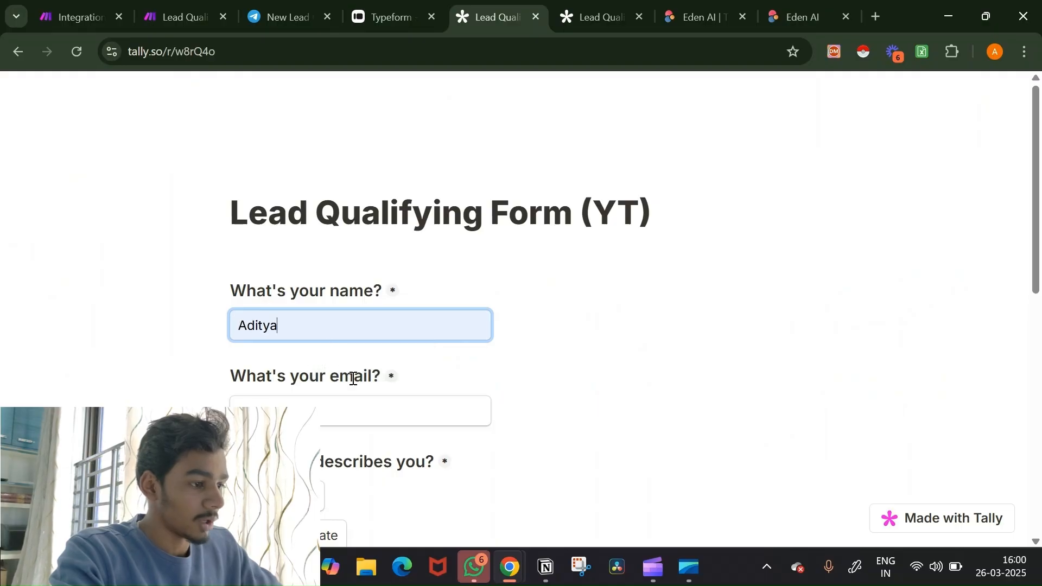
{"action": "left_click", "coordinate": [350, 407]}
{"action": "left_click", "coordinate": [357, 445]}
{"action": "scroll", "coordinate": [622, 364], "scroll_direction": "down", "scroll_amount": 3}
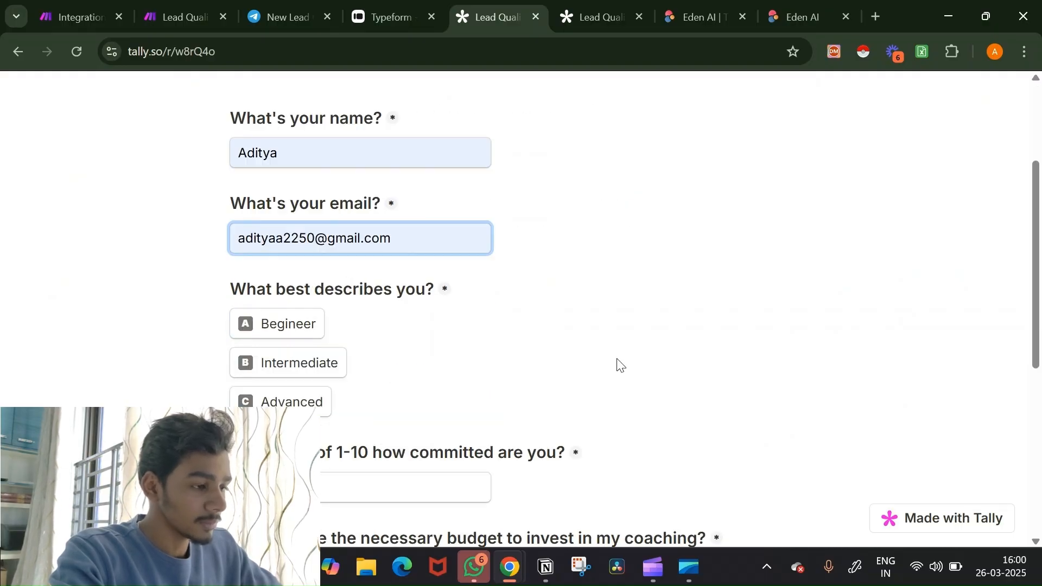
{"action": "left_click", "coordinate": [298, 257]}
Step: Give commitment 6, answer Yes to budget and consistency, and submit the form
{"action": "scroll", "coordinate": [500, 322], "scroll_direction": "down", "scroll_amount": 5}
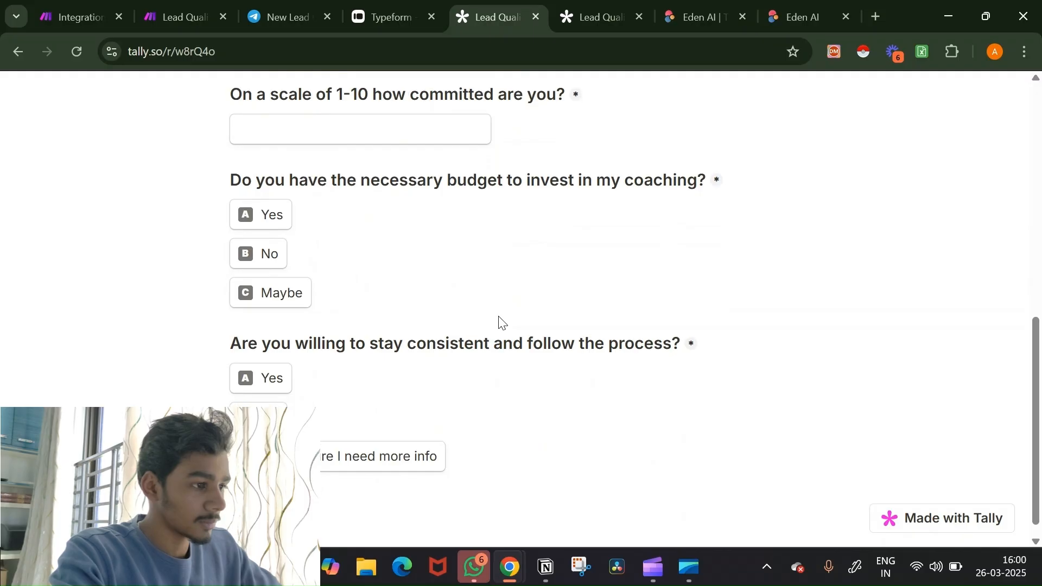
{"action": "left_click", "coordinate": [379, 131]}
{"action": "type", "text": "6"}
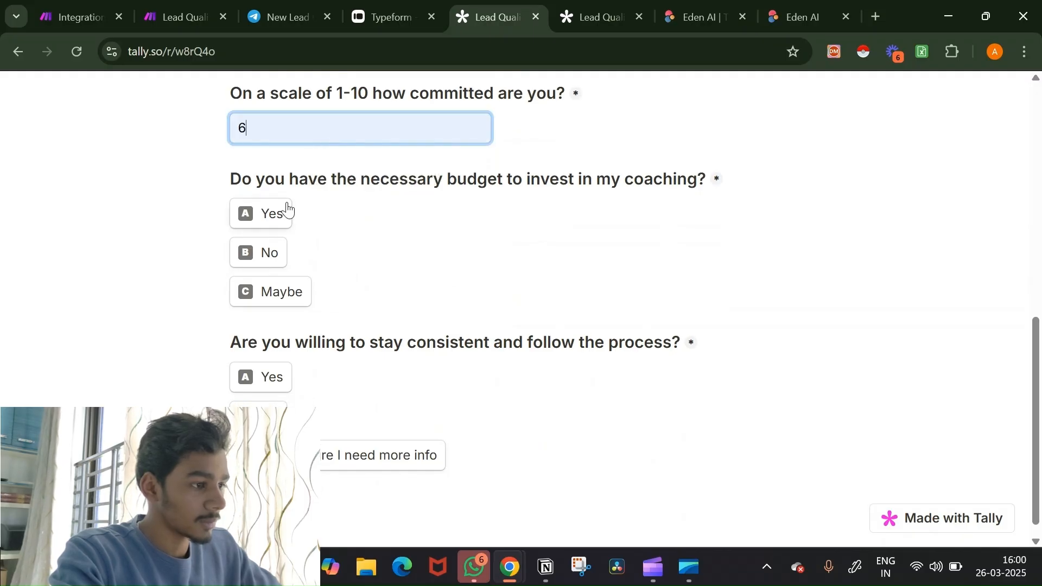
{"action": "left_click", "coordinate": [287, 212]}
{"action": "left_click", "coordinate": [284, 388]}
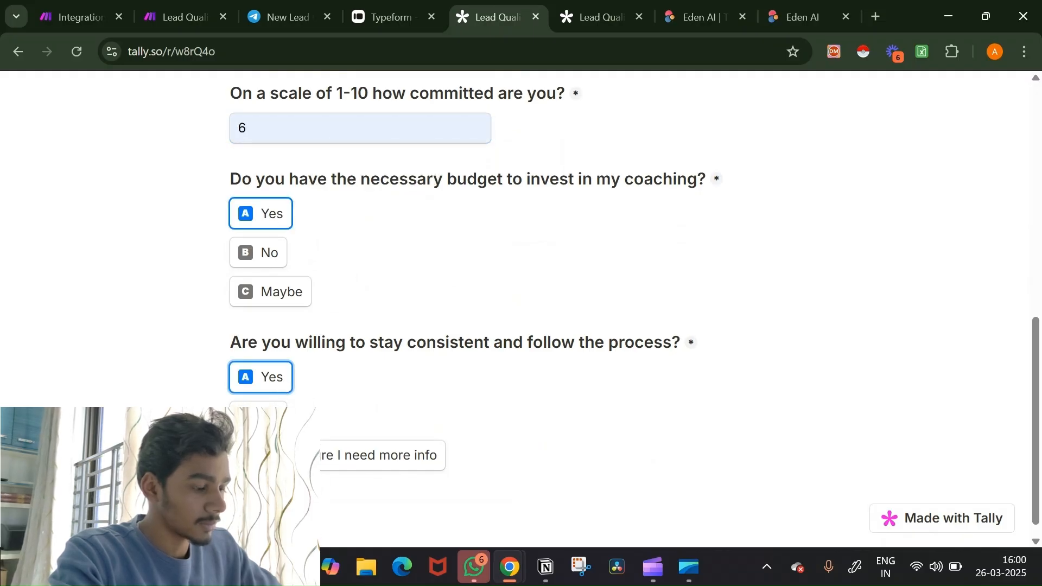
{"action": "key", "text": "Return"}
{"action": "left_click", "coordinate": [73, 16]}
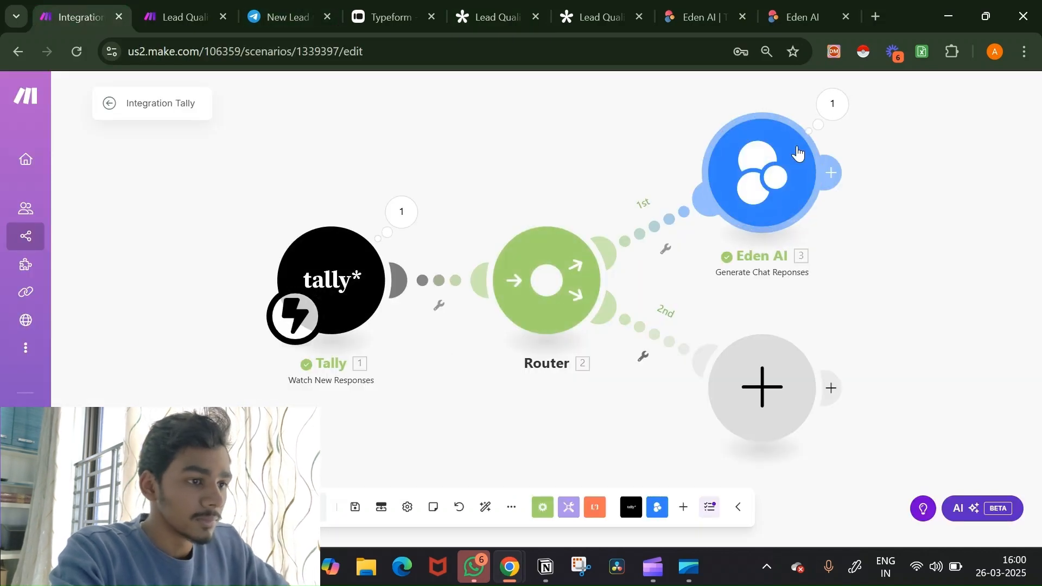
Step: Inspect Eden AI's output showing 'You have a highly interested potential client.'
{"action": "left_click", "coordinate": [833, 104]}
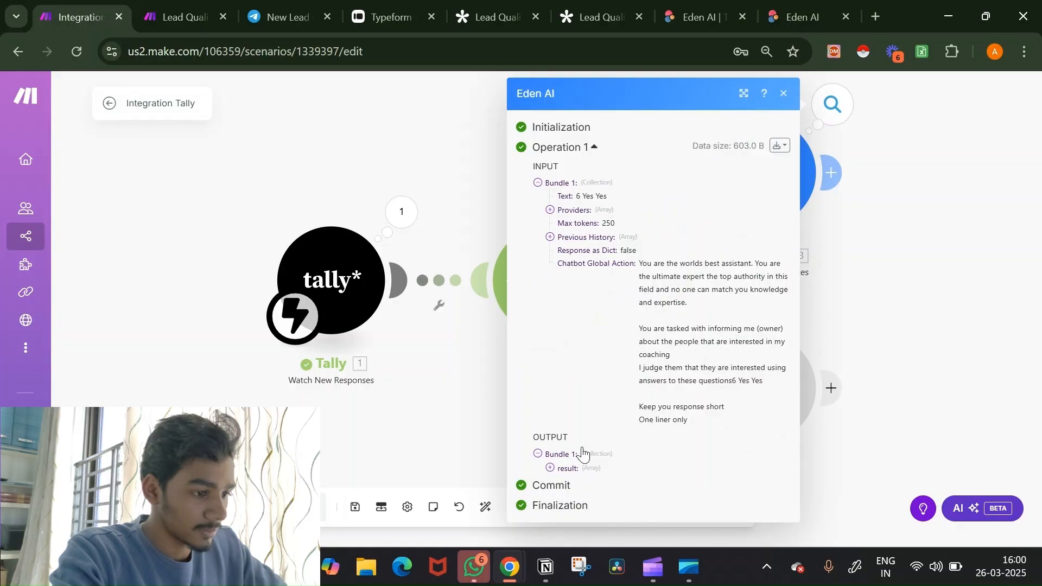
{"action": "left_click", "coordinate": [568, 469]}
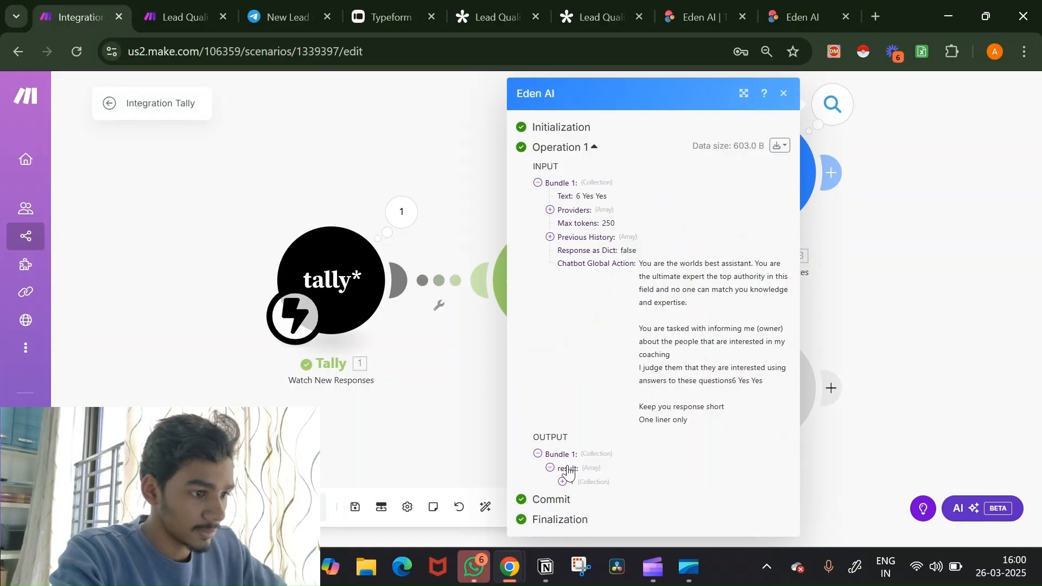
{"action": "left_click", "coordinate": [567, 484]}
{"action": "scroll", "coordinate": [652, 477], "scroll_direction": "down", "scroll_amount": 2}
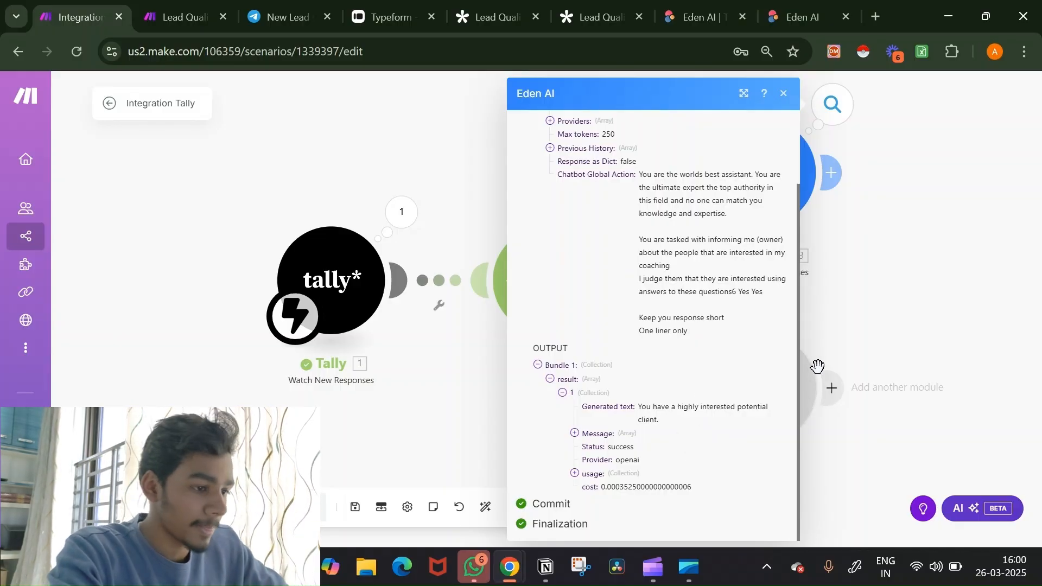
{"action": "left_click", "coordinate": [868, 333]}
Step: Try attaching a Telegram Bot module after Eden AI, then dismiss it
{"action": "left_click_drag", "start_coordinate": [890, 262], "coordinate": [660, 324]}
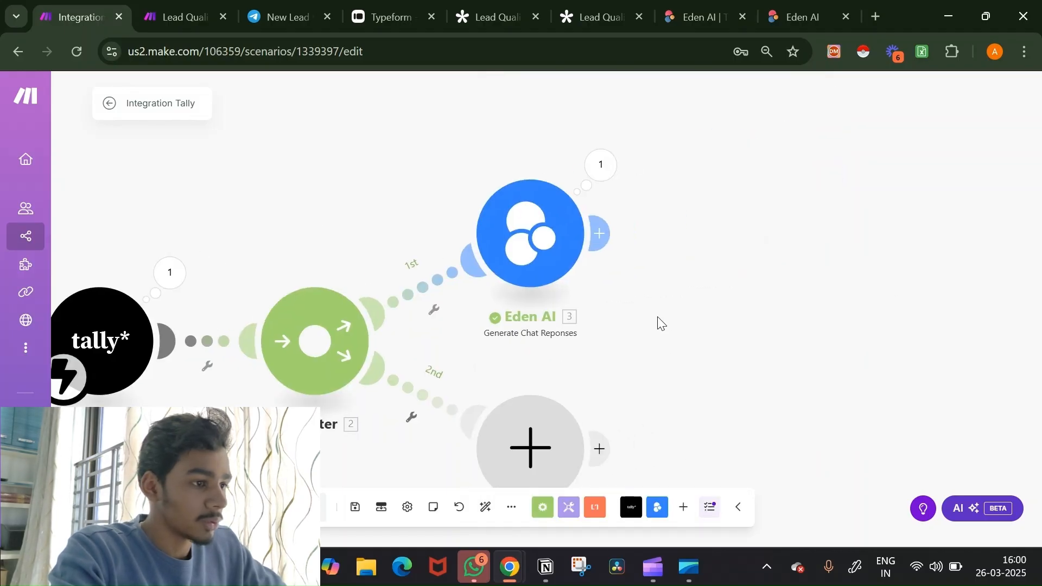
{"action": "left_click", "coordinate": [609, 234]}
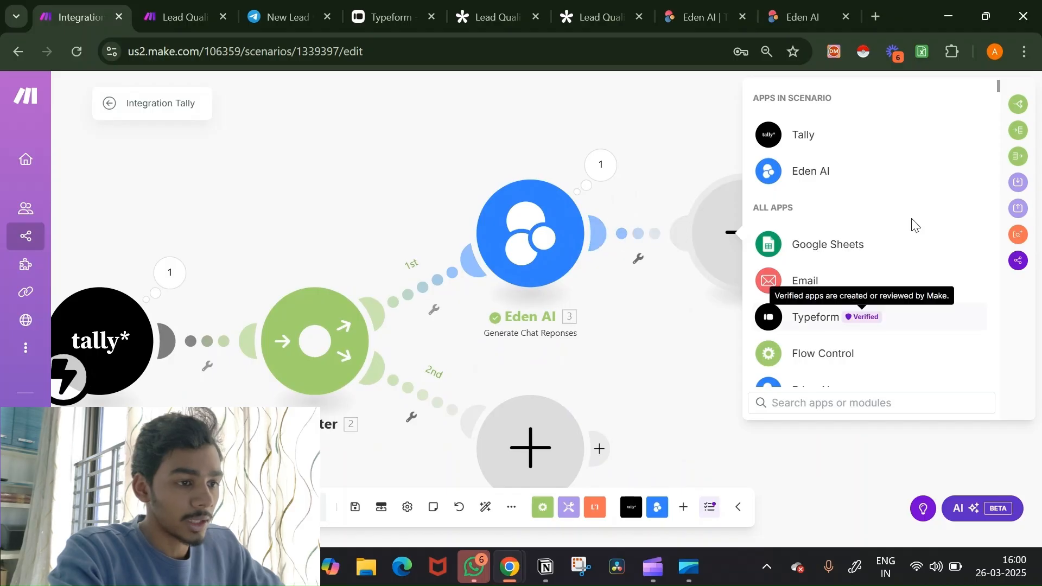
{"action": "scroll", "coordinate": [875, 314], "scroll_direction": "down", "scroll_amount": 5}
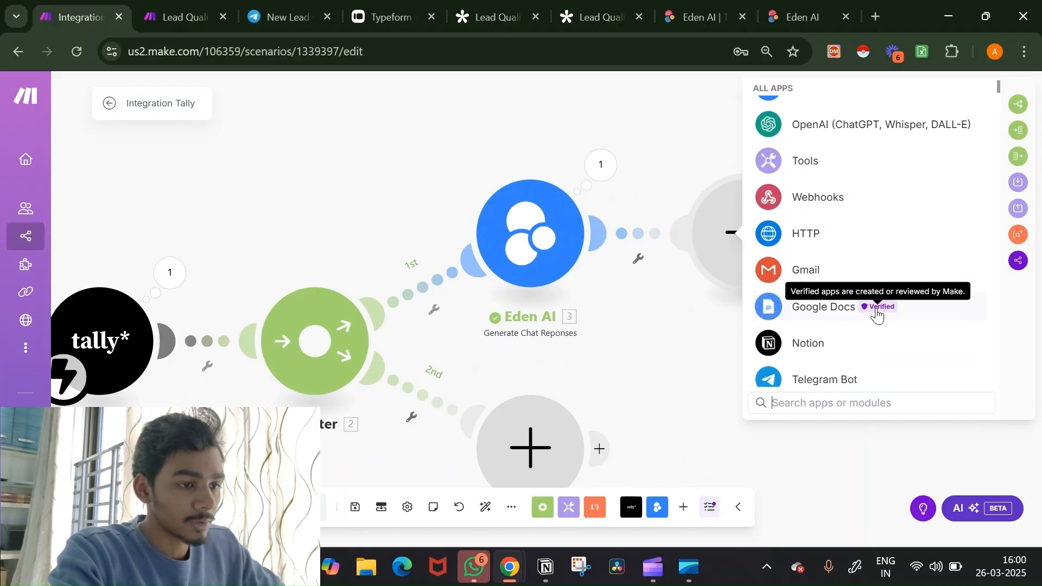
{"action": "scroll", "coordinate": [877, 316], "scroll_direction": "up", "scroll_amount": 5}
{"action": "type", "text": "TE"}
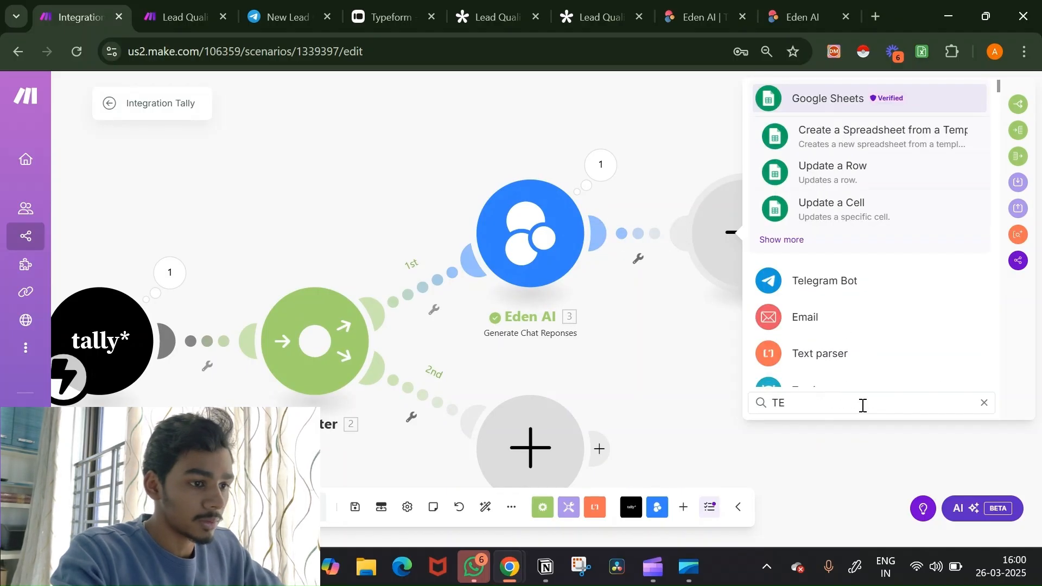
{"action": "left_click", "coordinate": [867, 281]}
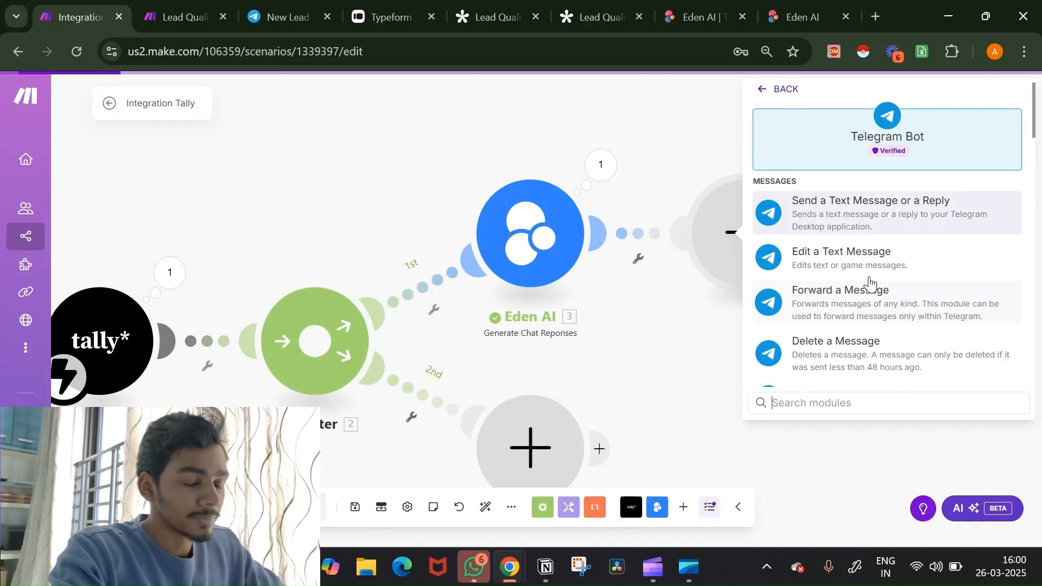
{"action": "left_click", "coordinate": [673, 395]}
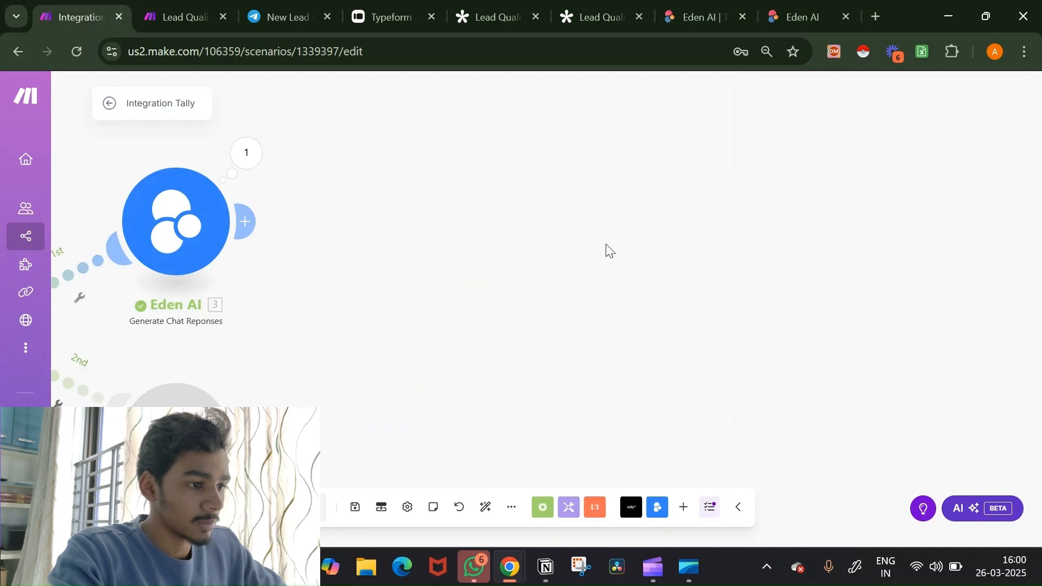
Step: Place a standalone Telegram Bot Watch Updates trigger module on the canvas
{"action": "right_click", "coordinate": [606, 247]}
{"action": "left_click", "coordinate": [631, 259]}
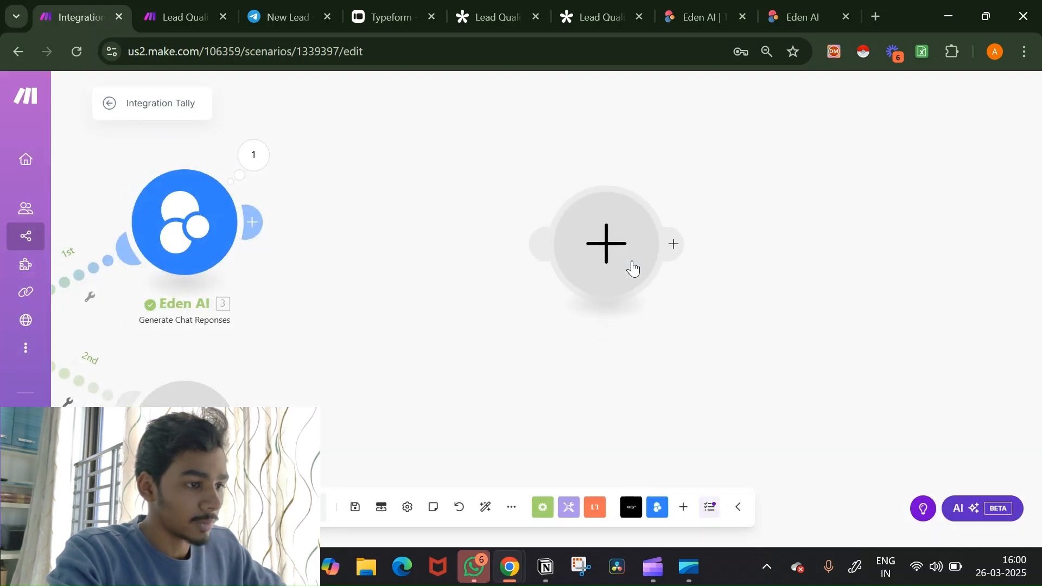
{"action": "scroll", "coordinate": [633, 268], "scroll_direction": "down", "scroll_amount": 5}
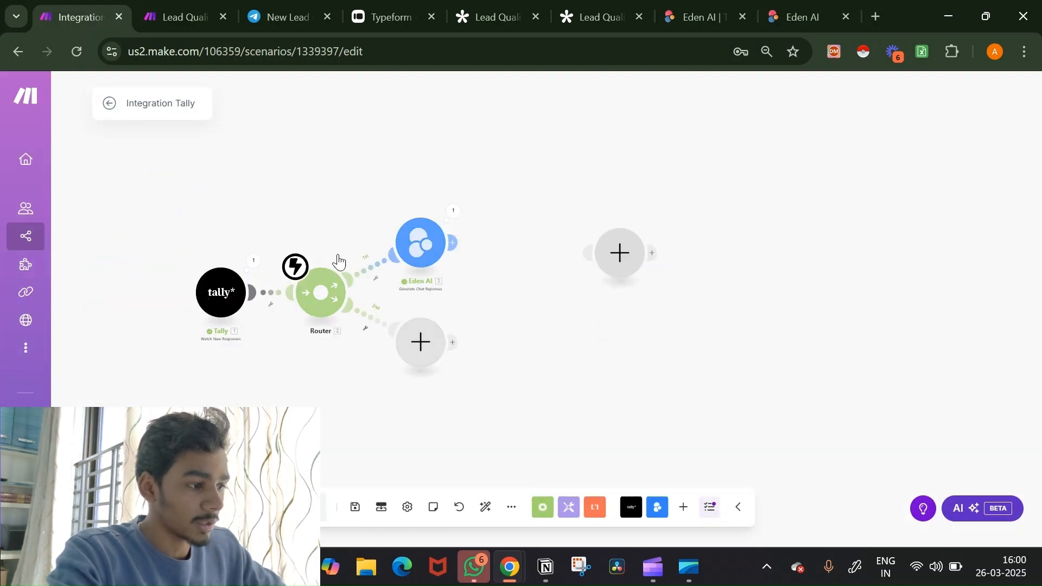
{"action": "left_click", "coordinate": [622, 266]}
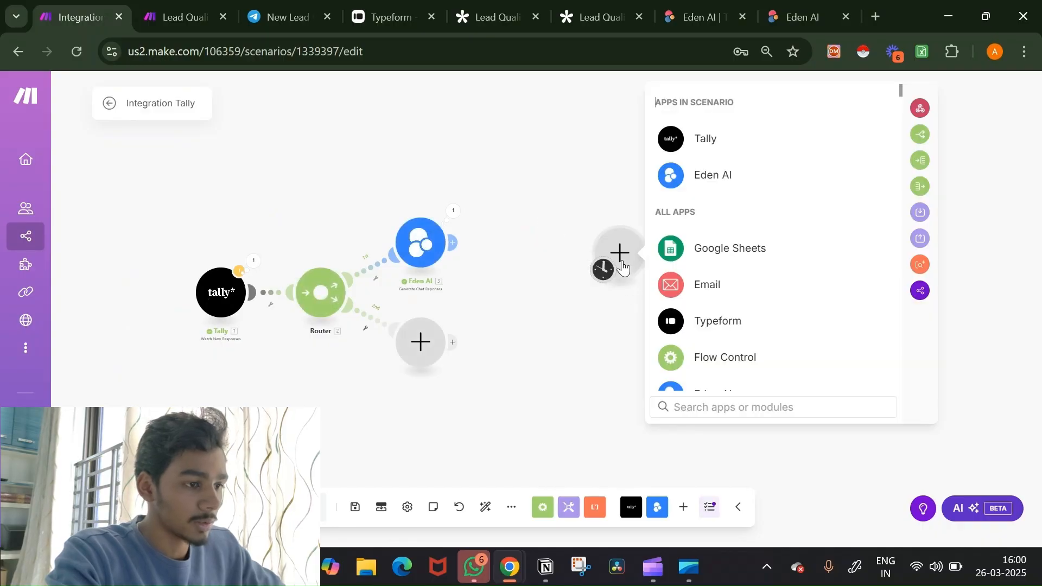
{"action": "left_click", "coordinate": [712, 407]}
{"action": "type", "text": "TE"}
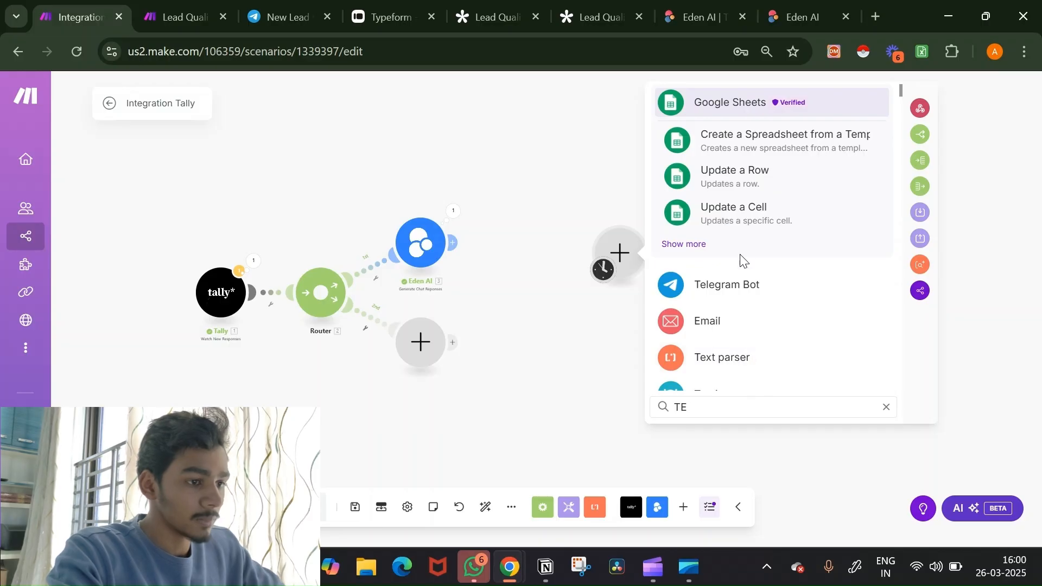
{"action": "left_click", "coordinate": [741, 283]}
{"action": "scroll", "coordinate": [797, 296], "scroll_direction": "down", "scroll_amount": 3}
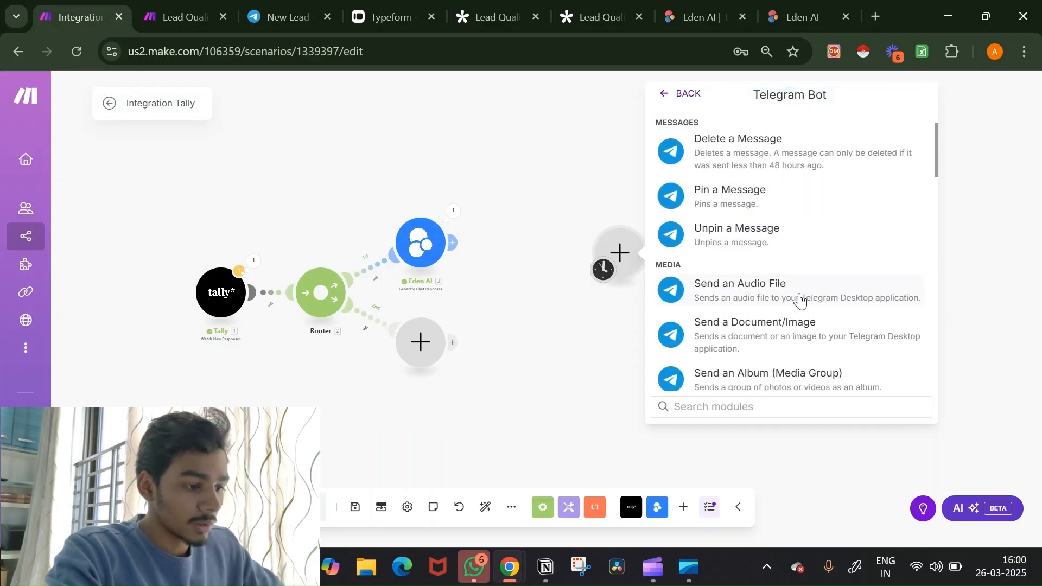
{"action": "left_click", "coordinate": [774, 413]}
{"action": "type", "text": "wat"}
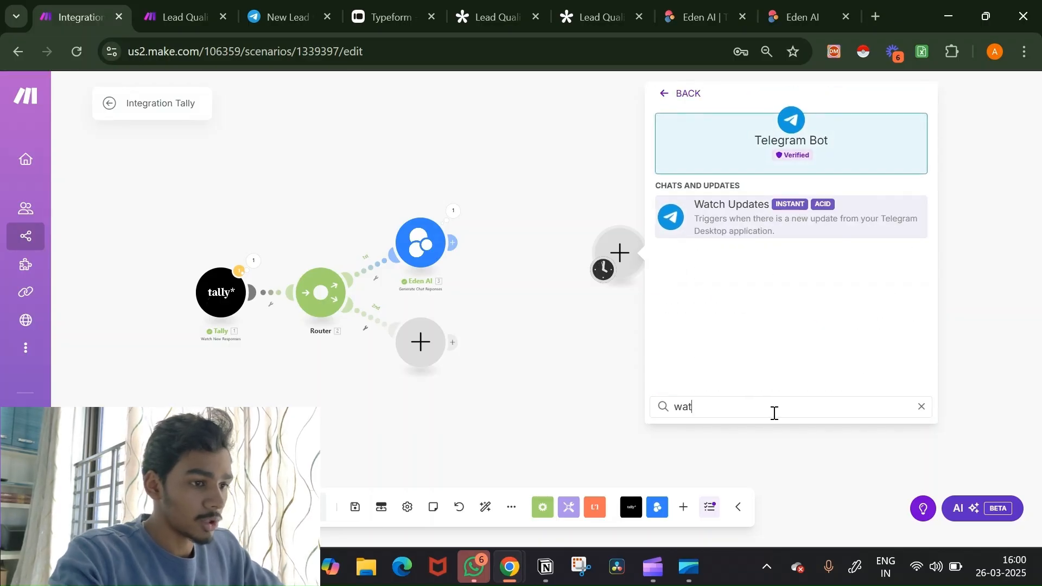
{"action": "left_click", "coordinate": [776, 225]}
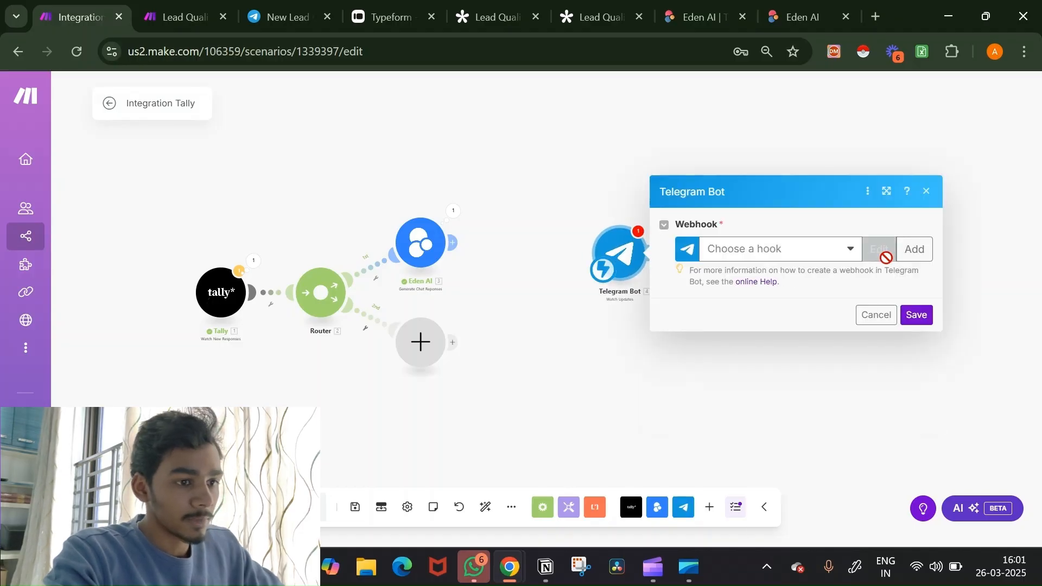
Step: Start a new webhook with a new Telegram Bot connection, then go to Telegram Web
{"action": "left_click", "coordinate": [914, 249]}
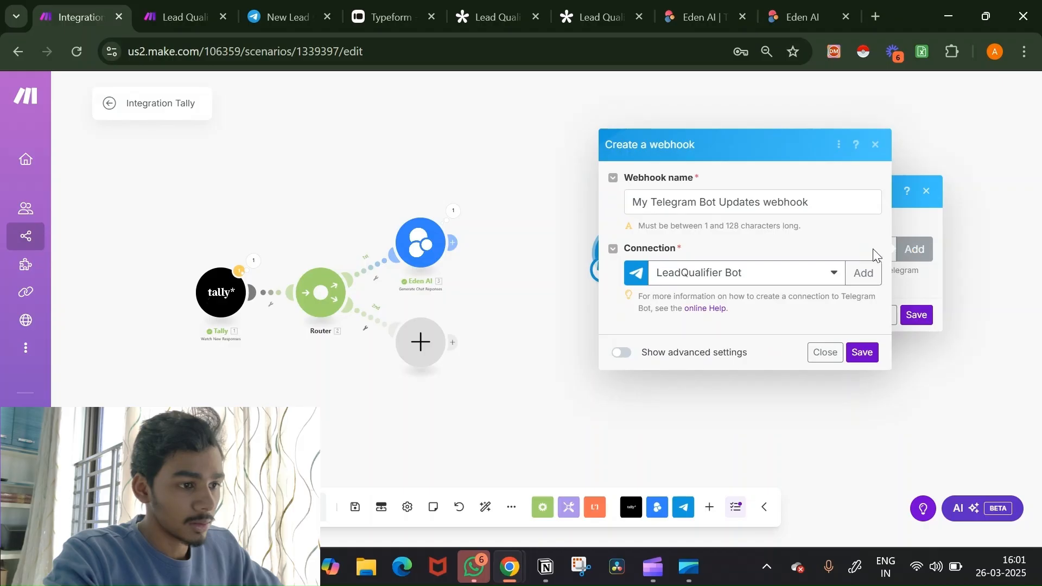
{"action": "left_click", "coordinate": [851, 274]}
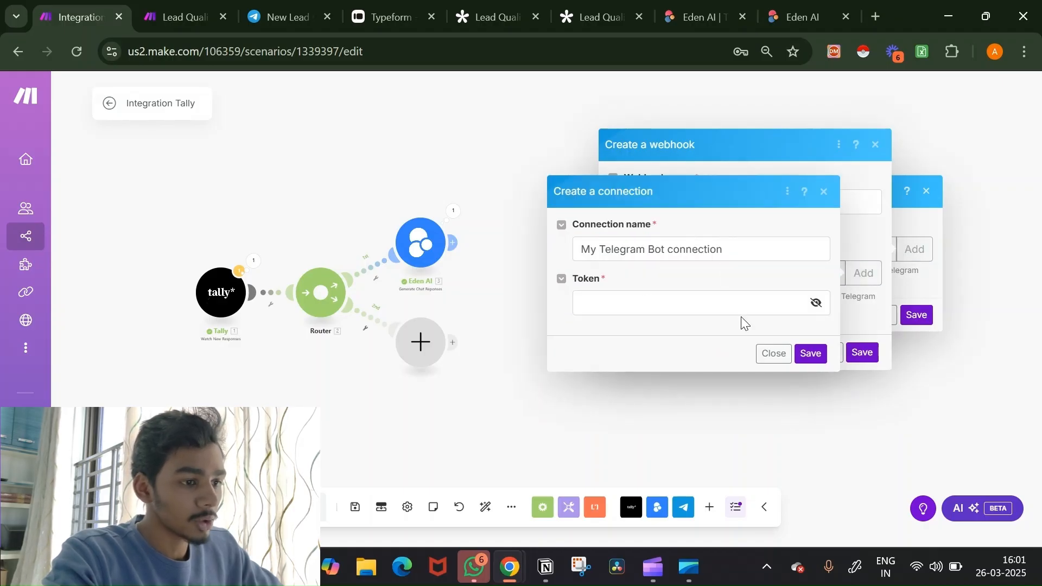
{"action": "left_click", "coordinate": [311, 7]}
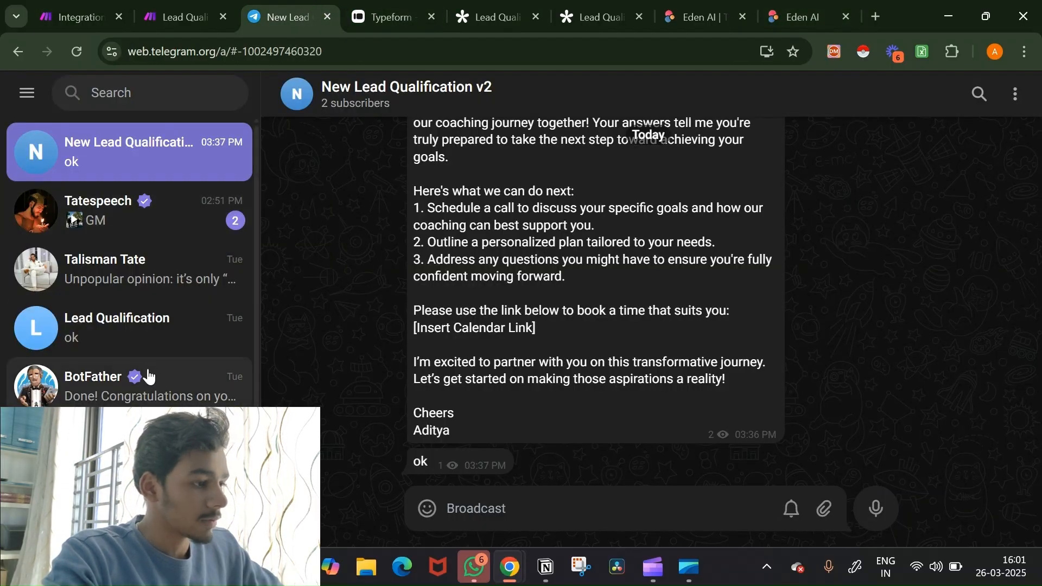
Step: Open the BotFather chat and browse its command list
{"action": "left_click", "coordinate": [150, 376]}
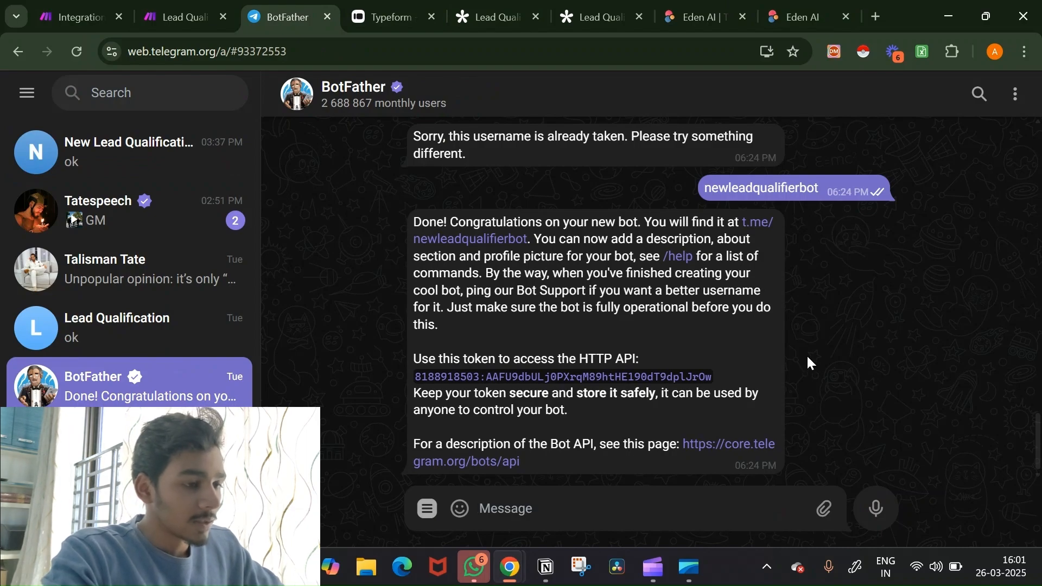
{"action": "scroll", "coordinate": [807, 354], "scroll_direction": "up", "scroll_amount": 5}
{"action": "scroll", "coordinate": [807, 354], "scroll_direction": "down", "scroll_amount": 5}
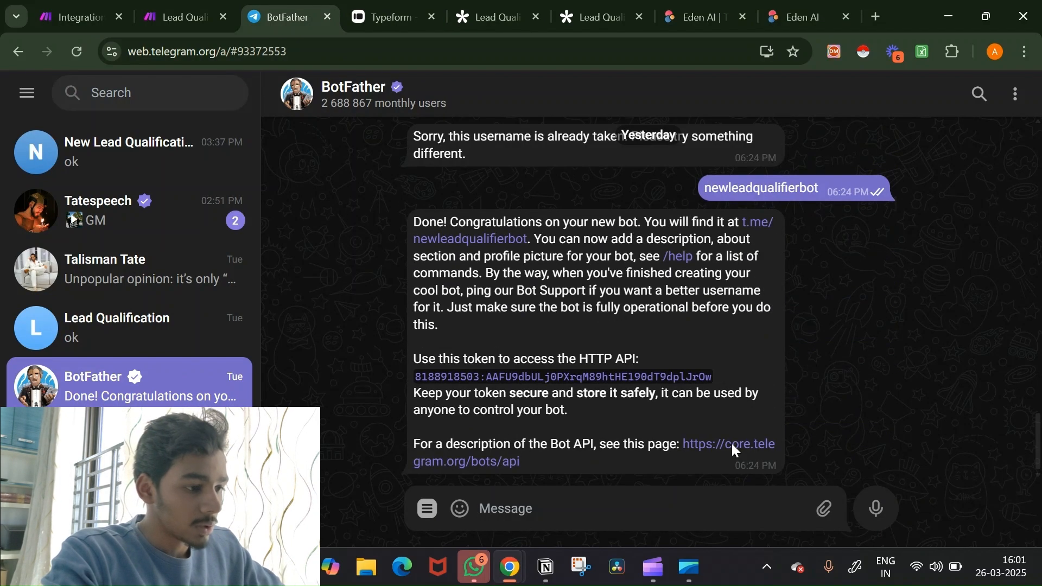
{"action": "left_click", "coordinate": [645, 503]}
{"action": "type", "text": "/"}
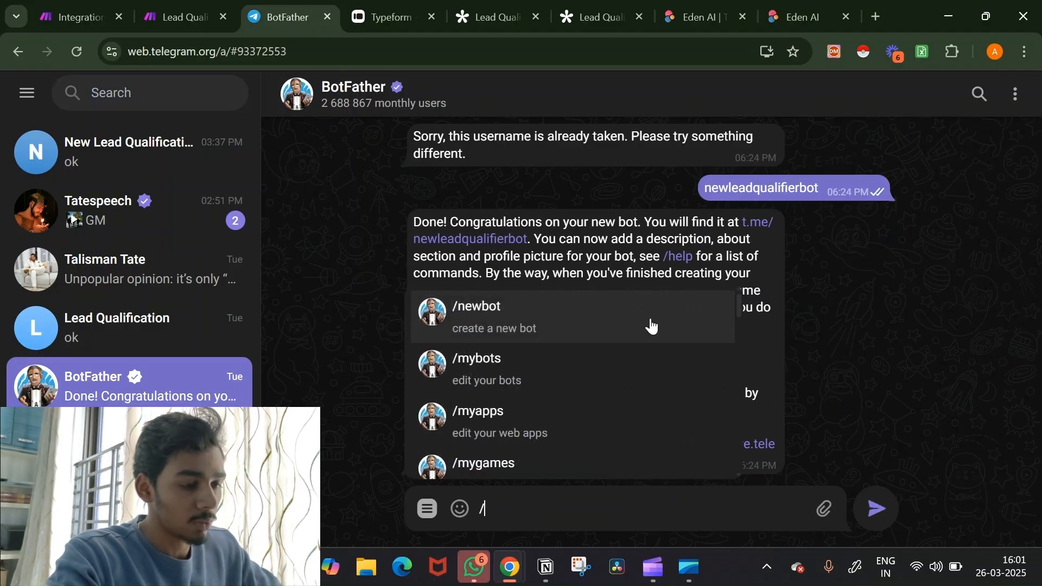
{"action": "scroll", "coordinate": [919, 311], "scroll_direction": "up", "scroll_amount": 10}
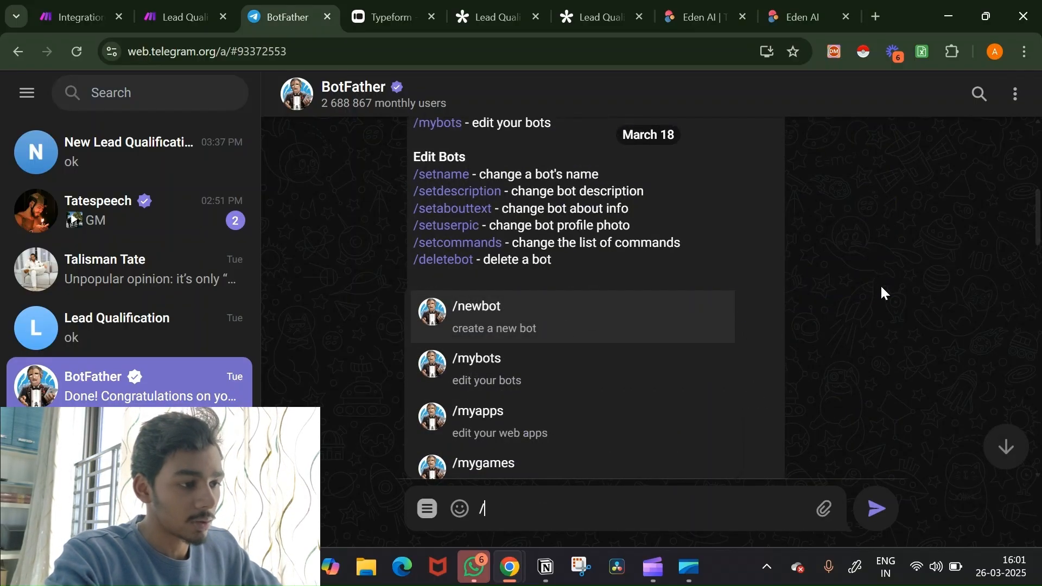
{"action": "key", "text": "BackSpace"}
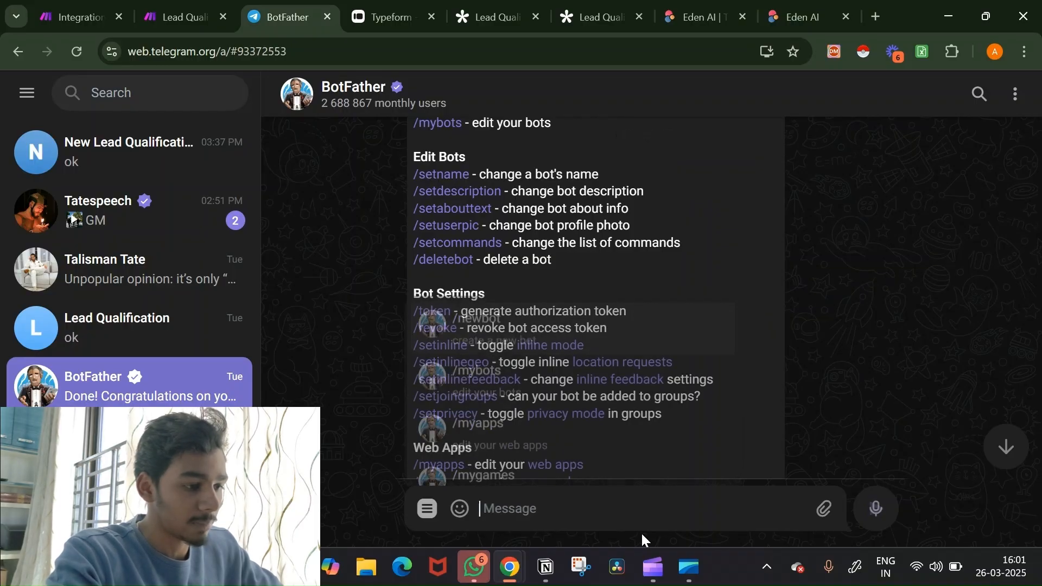
Step: Review BotFather's commands and enter /n toward the /newbot command
{"action": "scroll", "coordinate": [947, 283], "scroll_direction": "up", "scroll_amount": 5}
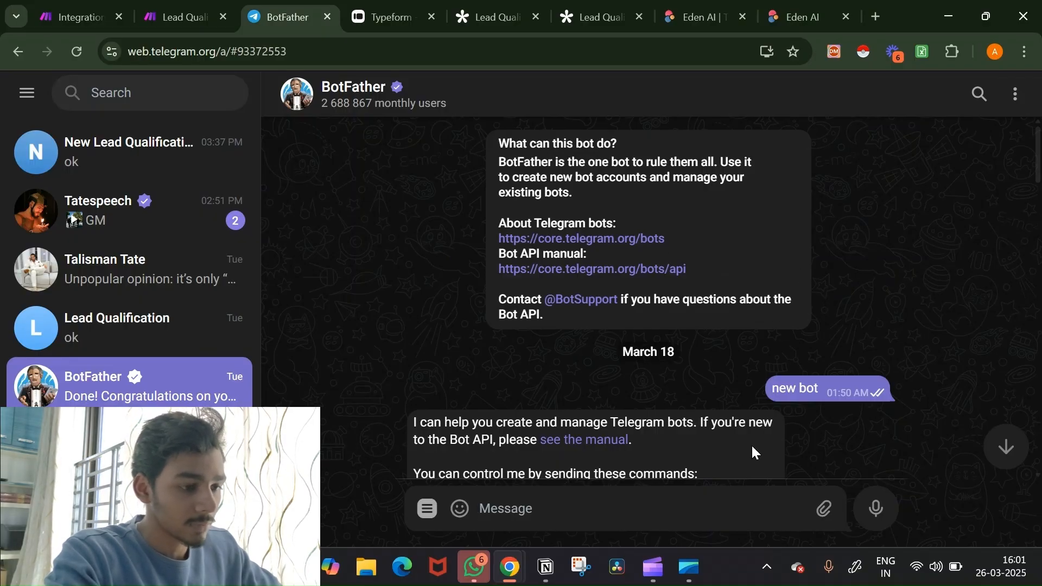
{"action": "scroll", "coordinate": [794, 409], "scroll_direction": "down", "scroll_amount": 5}
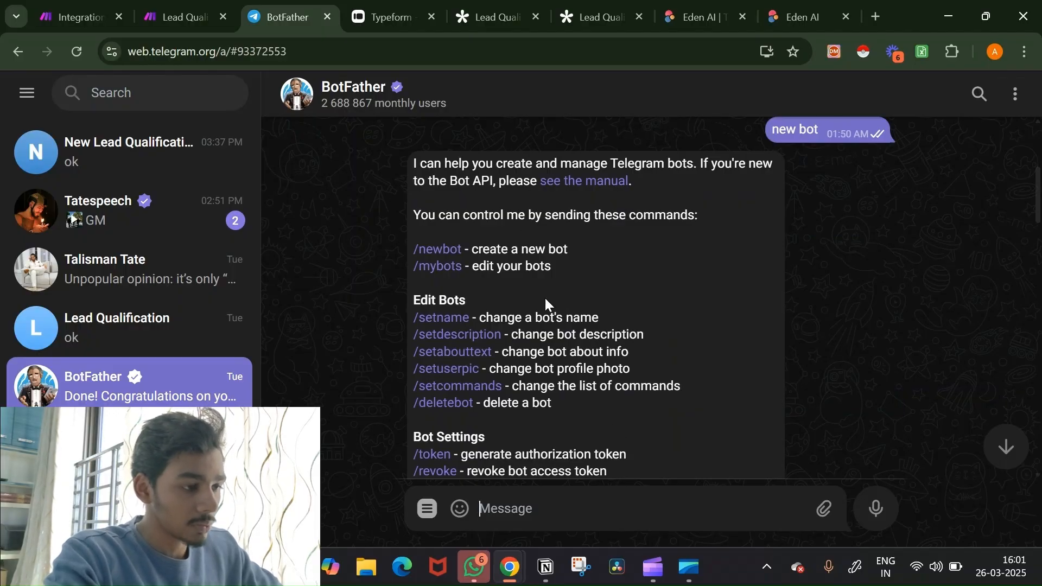
{"action": "scroll", "coordinate": [545, 298], "scroll_direction": "down", "scroll_amount": 3}
{"action": "scroll", "coordinate": [546, 299], "scroll_direction": "up", "scroll_amount": 2}
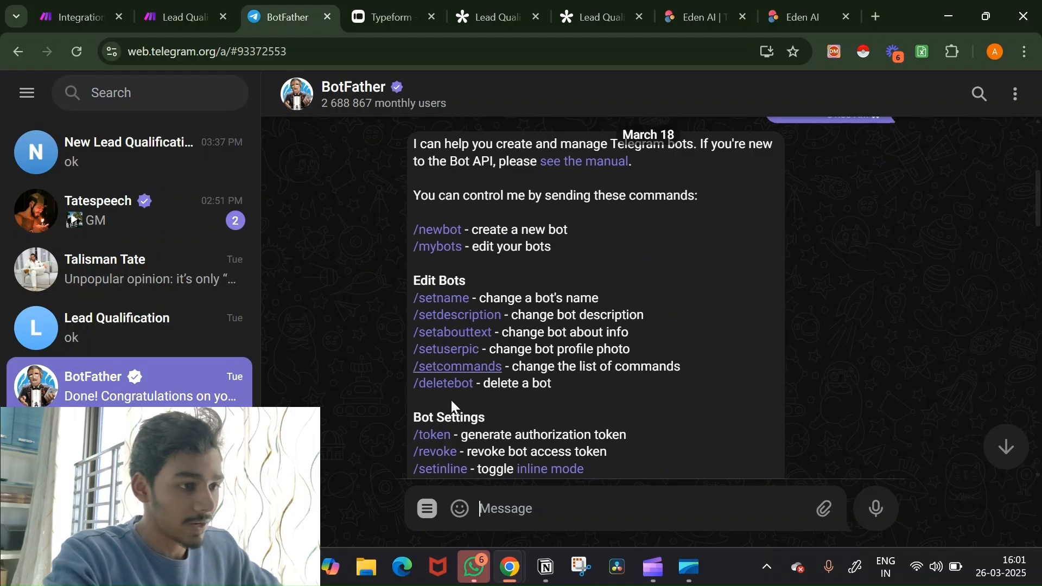
{"action": "scroll", "coordinate": [595, 342], "scroll_direction": "up", "scroll_amount": 2}
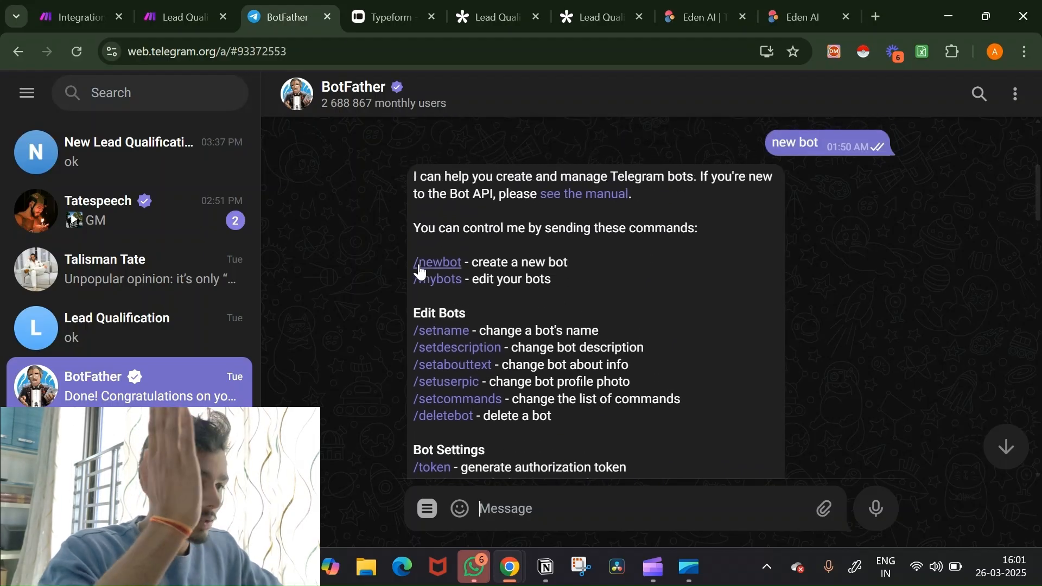
{"action": "scroll", "coordinate": [743, 340], "scroll_direction": "down", "scroll_amount": 15}
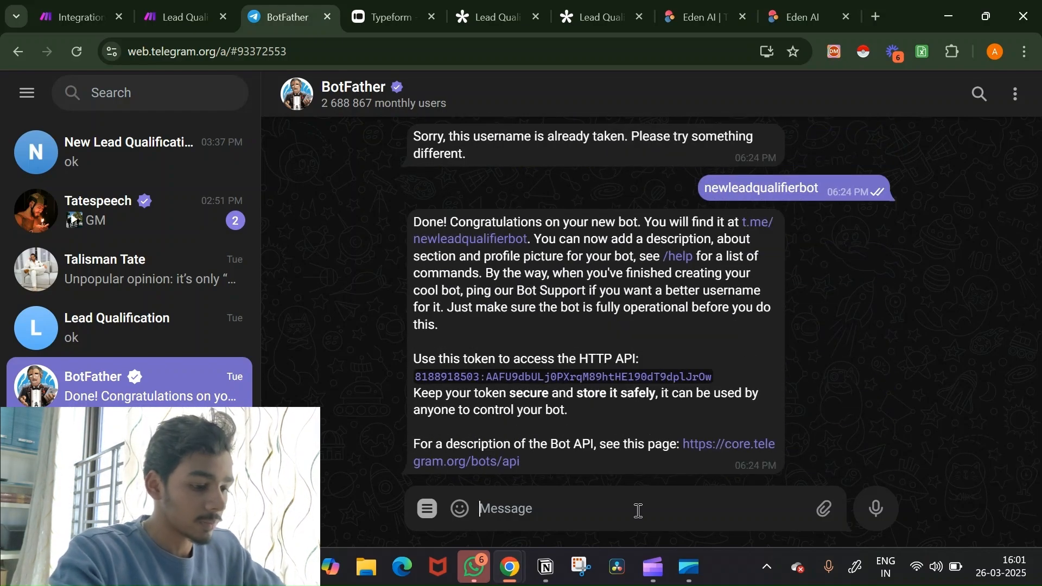
{"action": "type", "text": "/n"}
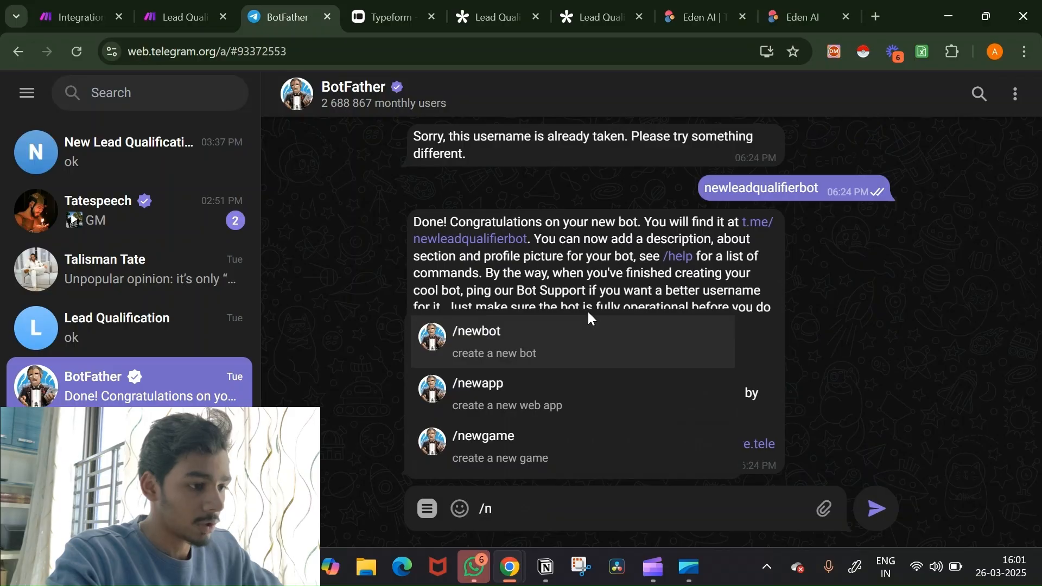
Step: Send /newbot to BotFather and name the bot leadqualifieryttest
{"action": "left_click", "coordinate": [589, 333]}
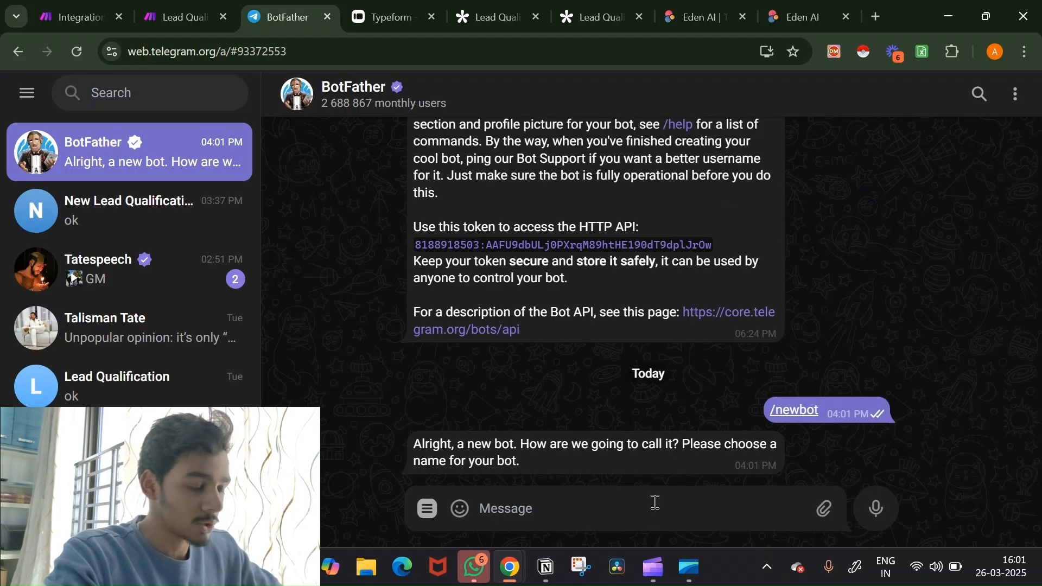
{"action": "type", "text": "I"}
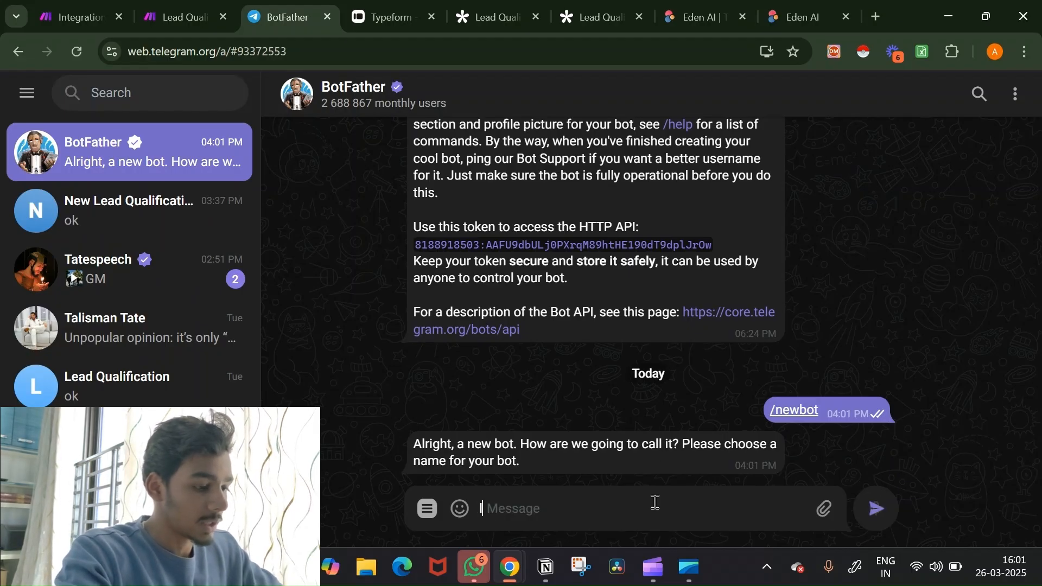
{"action": "key", "text": "BackSpace"}
{"action": "type", "text": "leadqual"}
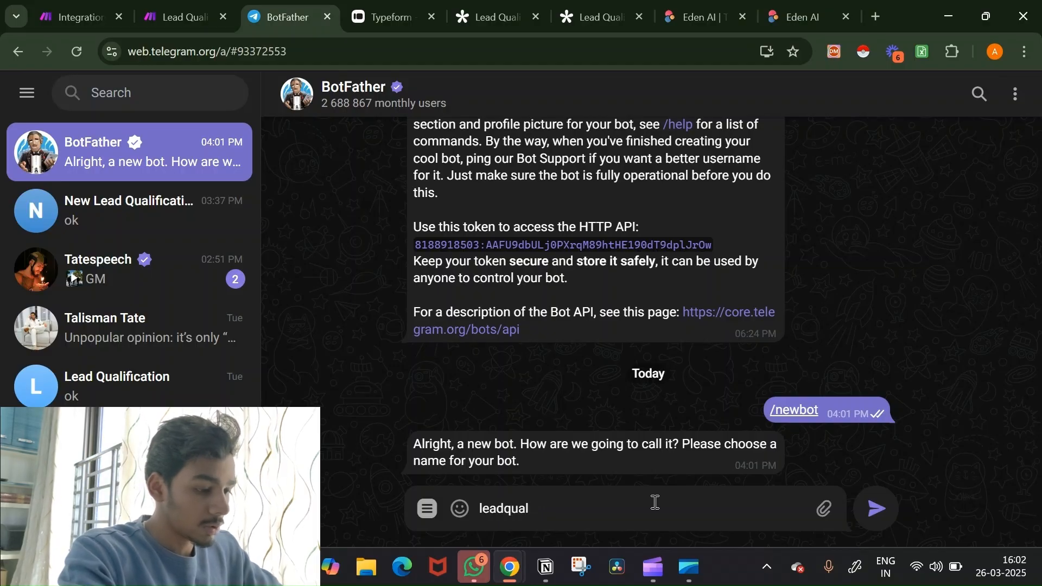
{"action": "type", "text": "ifier "}
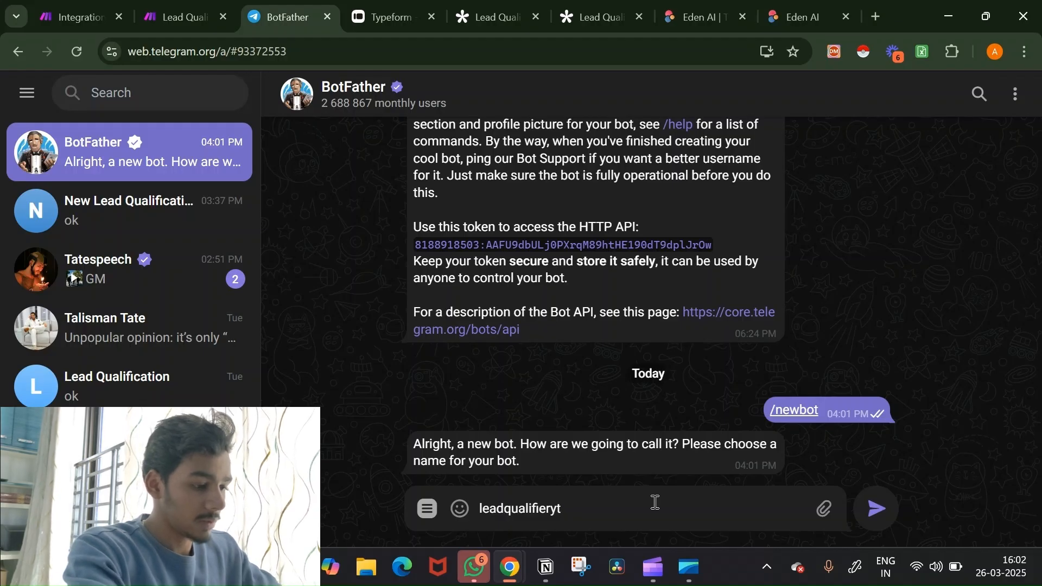
{"action": "type", "text": "yttest"}
{"action": "key", "text": "Return"}
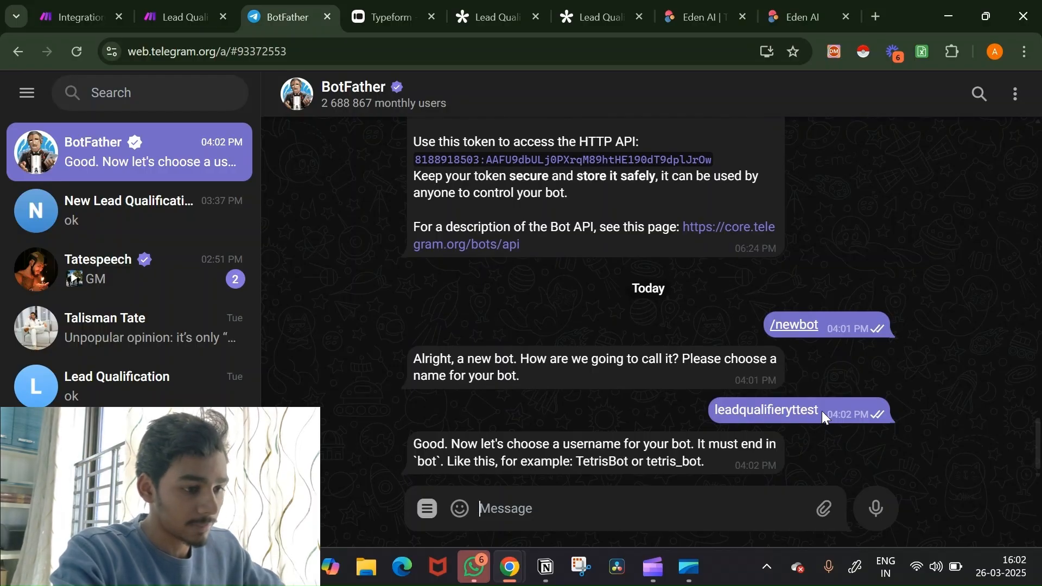
Step: Give it the username leadqualifieryttestbot, copy its API token, and return to Make
{"action": "left_click_drag", "start_coordinate": [822, 412], "coordinate": [694, 402]}
{"action": "key", "text": "ctrl+c"}
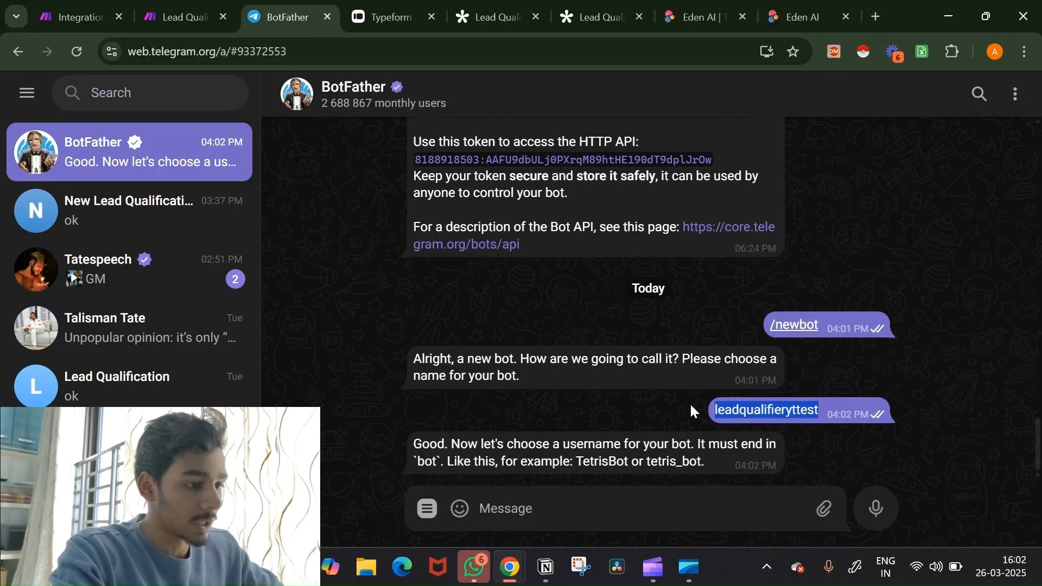
{"action": "left_click", "coordinate": [623, 513]}
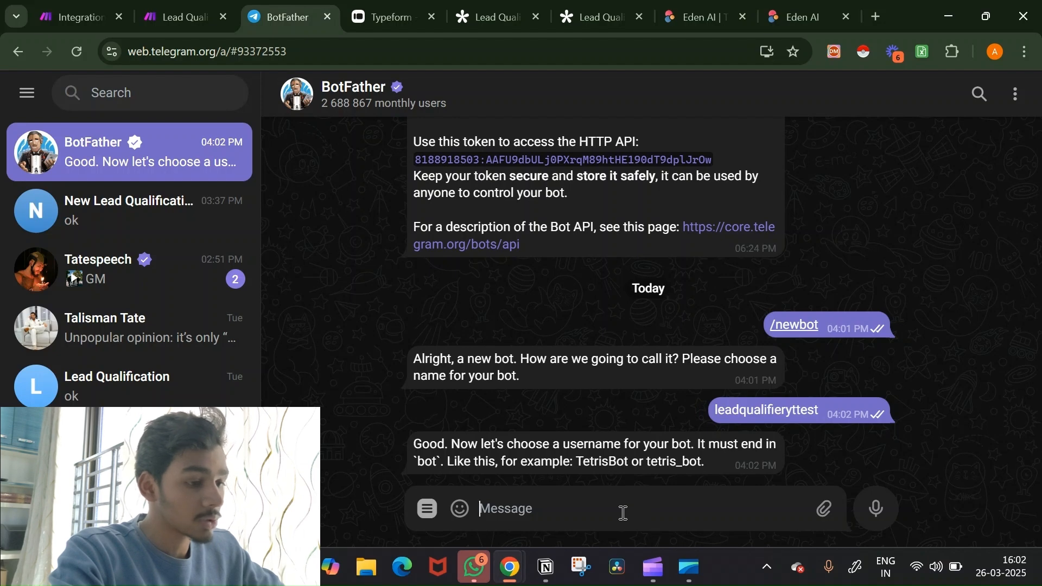
{"action": "key", "text": "ctrl+v"}
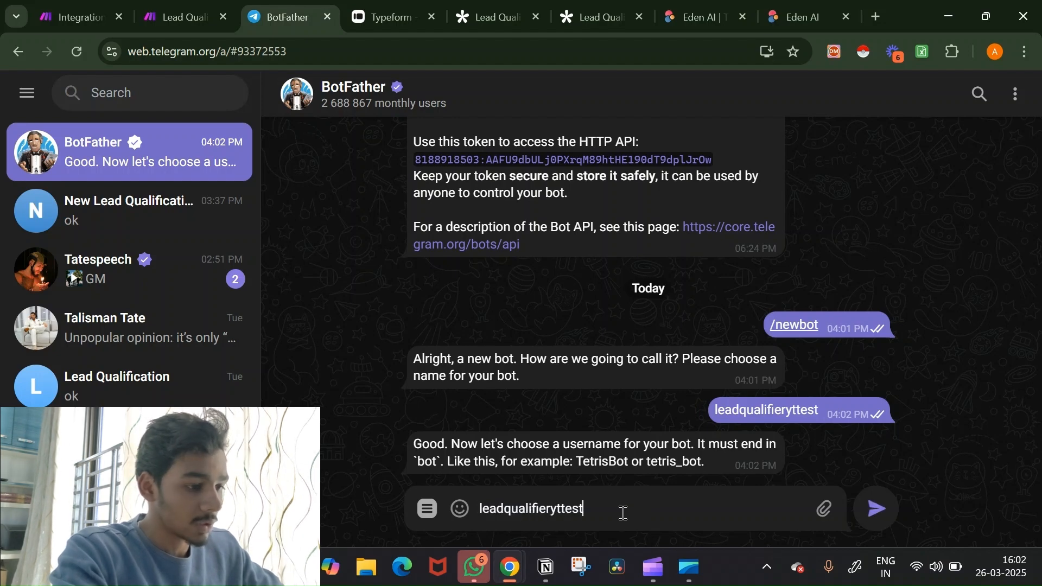
{"action": "type", "text": "bot"}
{"action": "key", "text": "Return"}
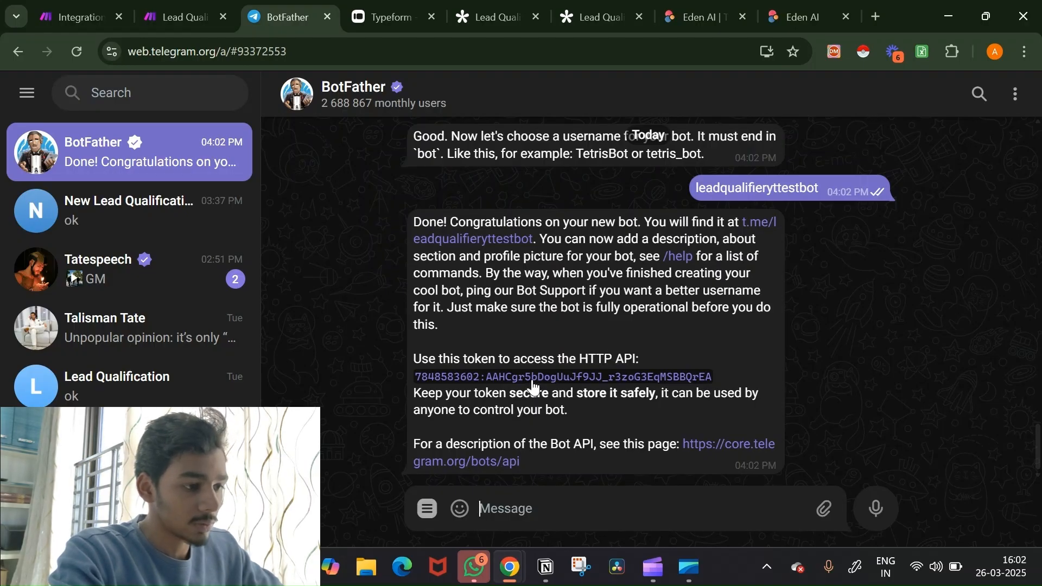
{"action": "left_click", "coordinate": [630, 378]}
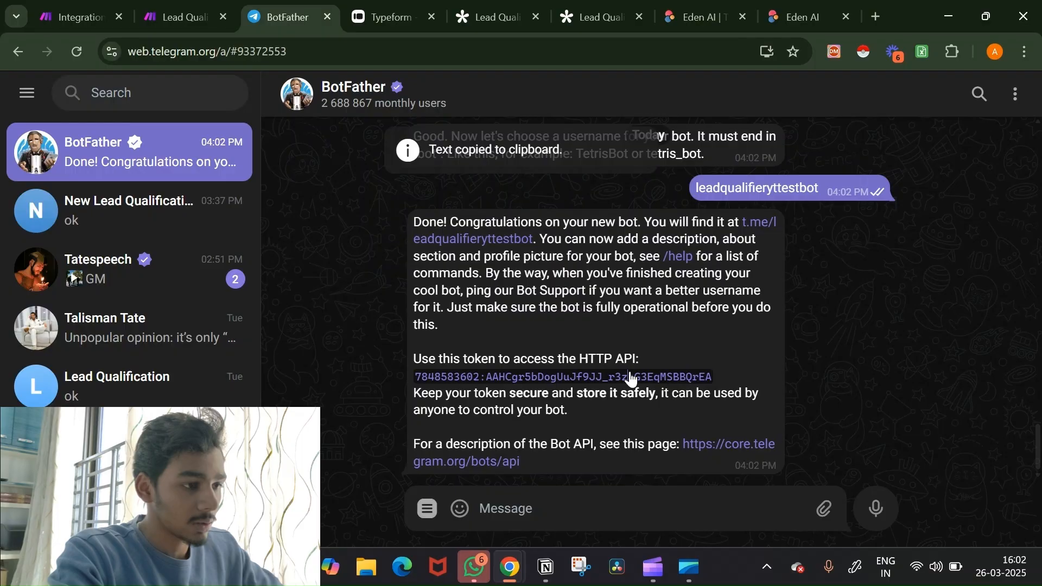
{"action": "left_click", "coordinate": [76, 6]}
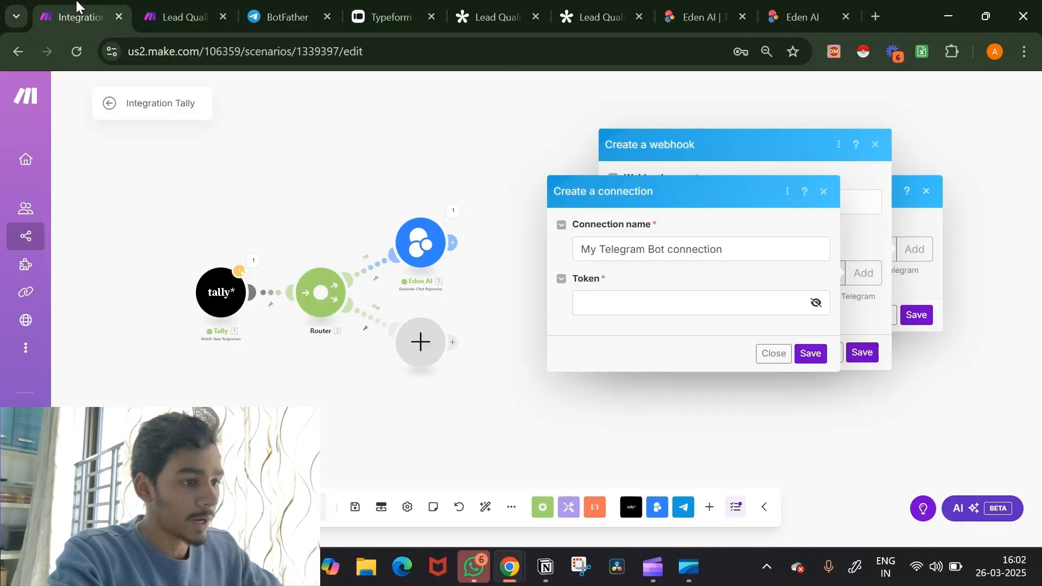
Step: Paste the bot token into the Telegram connection, save connection and webhook, and list hooks
{"action": "left_click", "coordinate": [640, 299]}
{"action": "key", "text": "ctrl+v"}
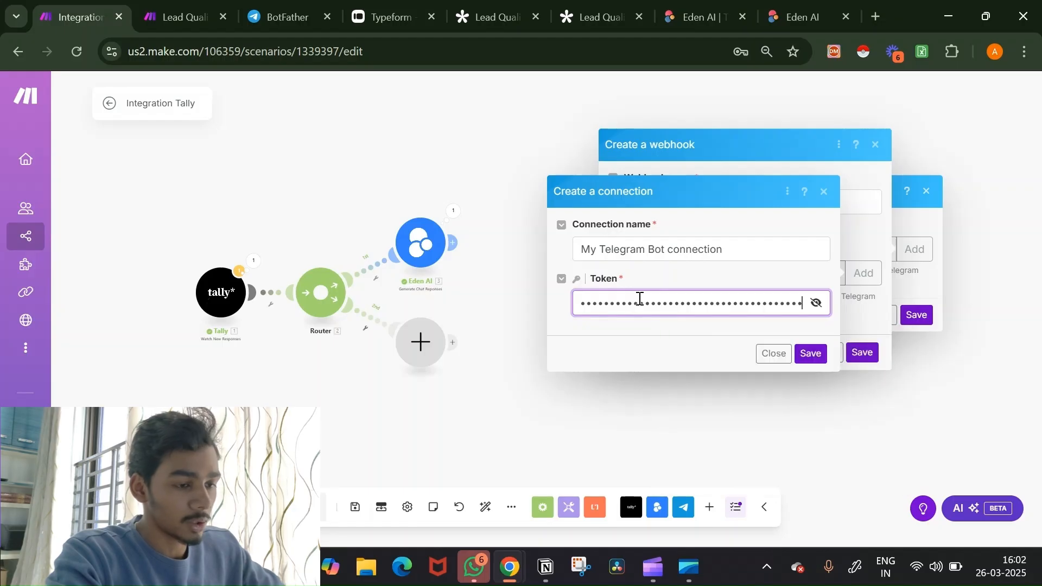
{"action": "left_click", "coordinate": [771, 355]}
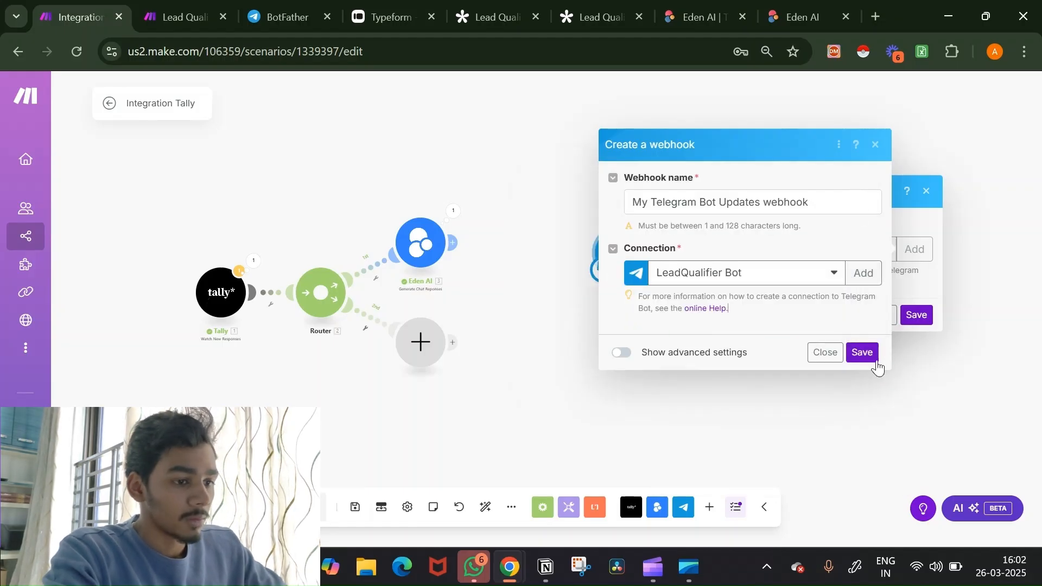
{"action": "left_click", "coordinate": [824, 353]}
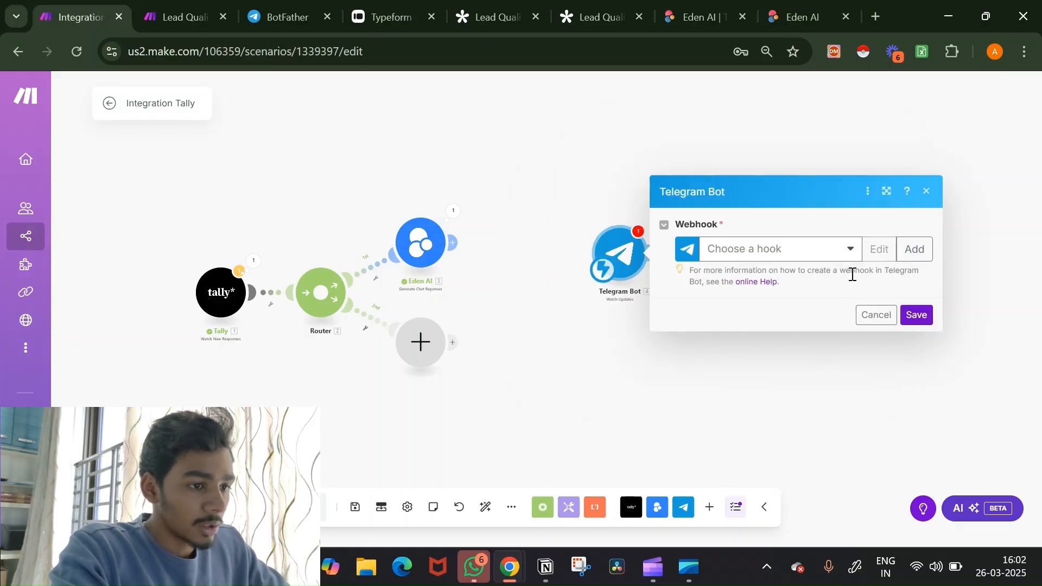
{"action": "left_click", "coordinate": [836, 255]}
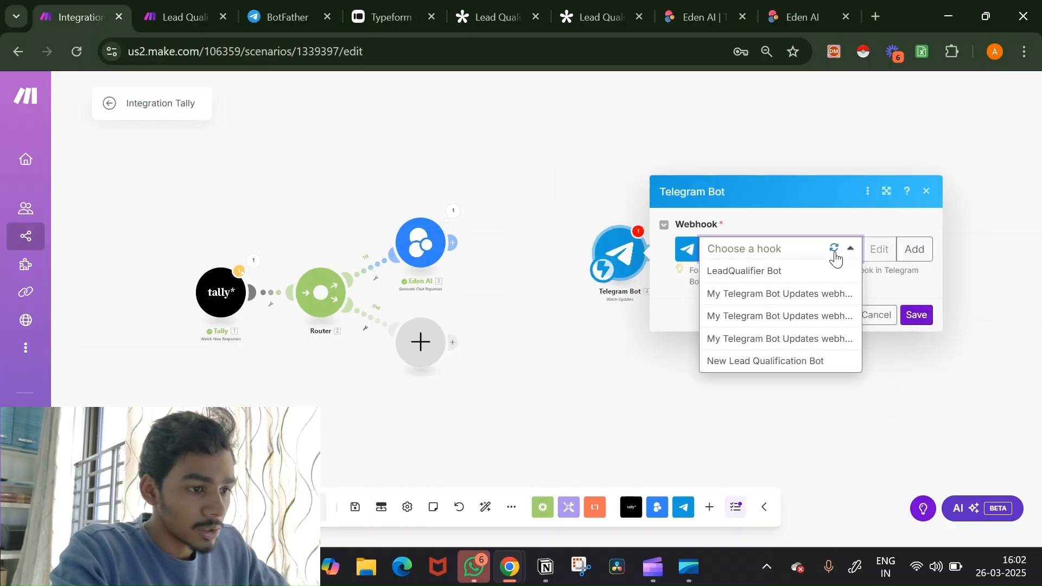
Step: Use the New Lead Qualification Bot webhook and add a Telegram Send a Text Message module
{"action": "left_click", "coordinate": [811, 362]}
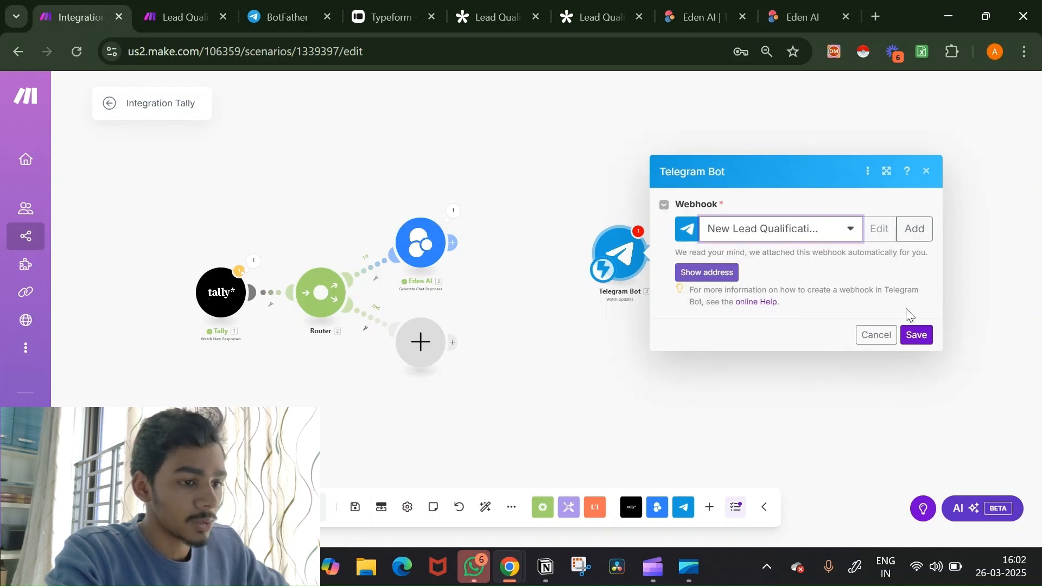
{"action": "left_click", "coordinate": [914, 337]}
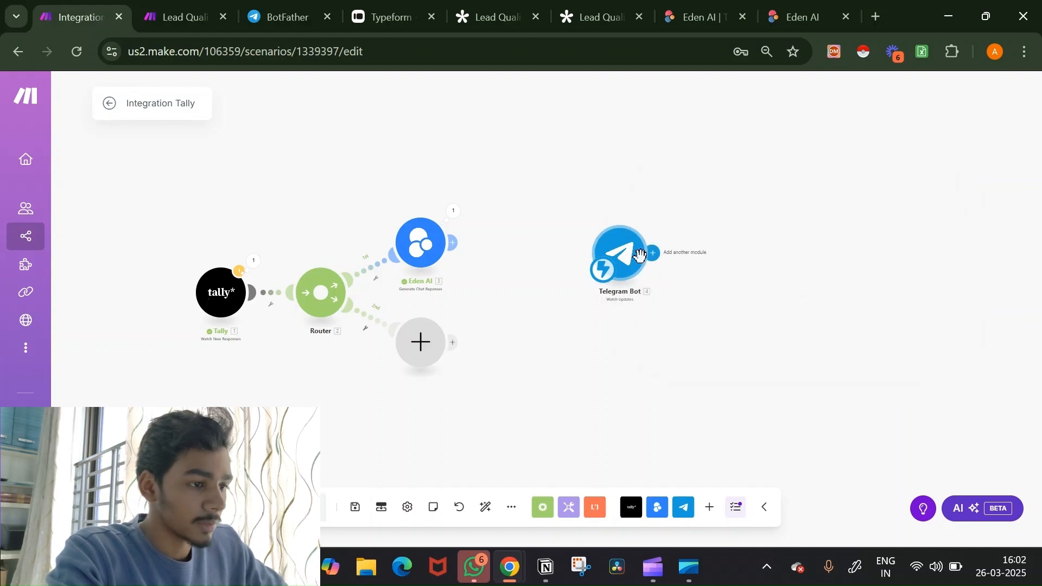
{"action": "left_click", "coordinate": [654, 255]}
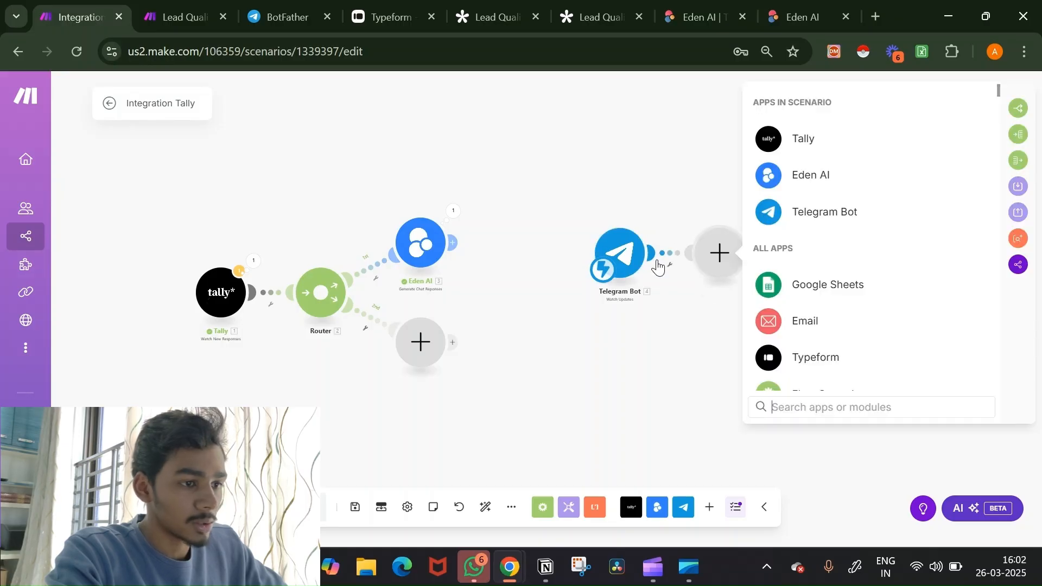
{"action": "left_click", "coordinate": [783, 213]}
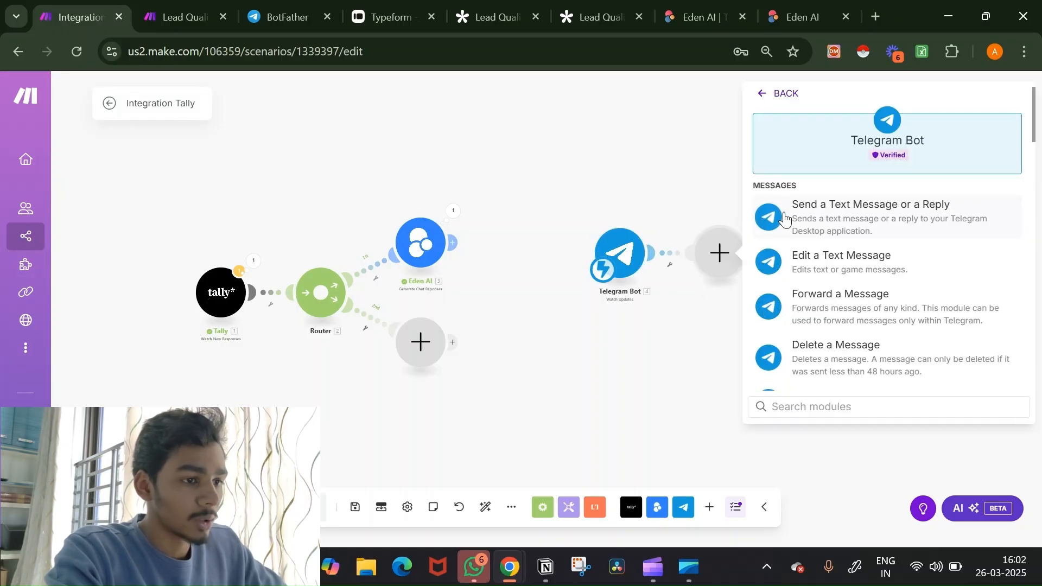
{"action": "left_click", "coordinate": [836, 217]}
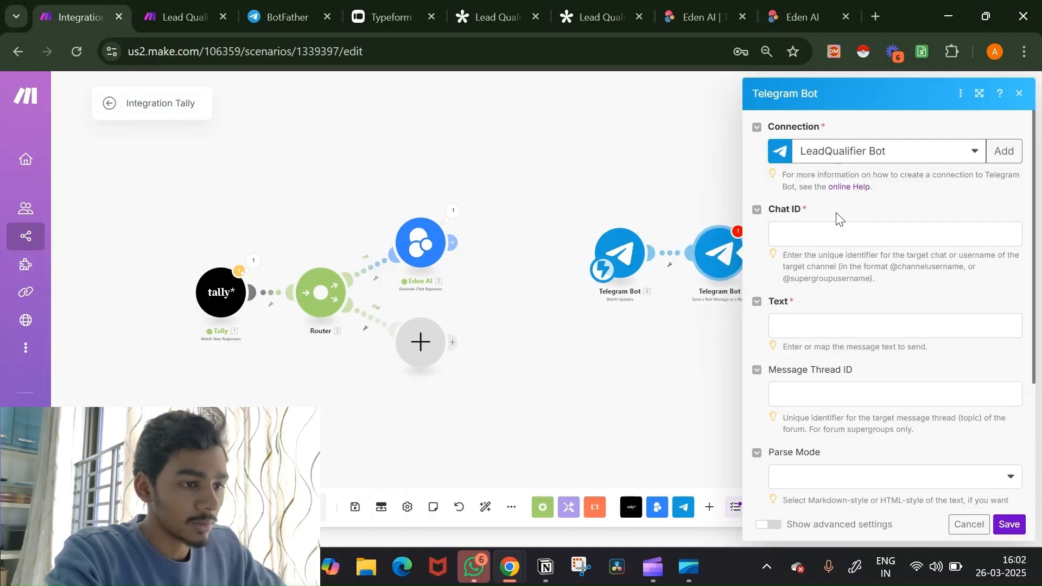
{"action": "left_click", "coordinate": [832, 241]}
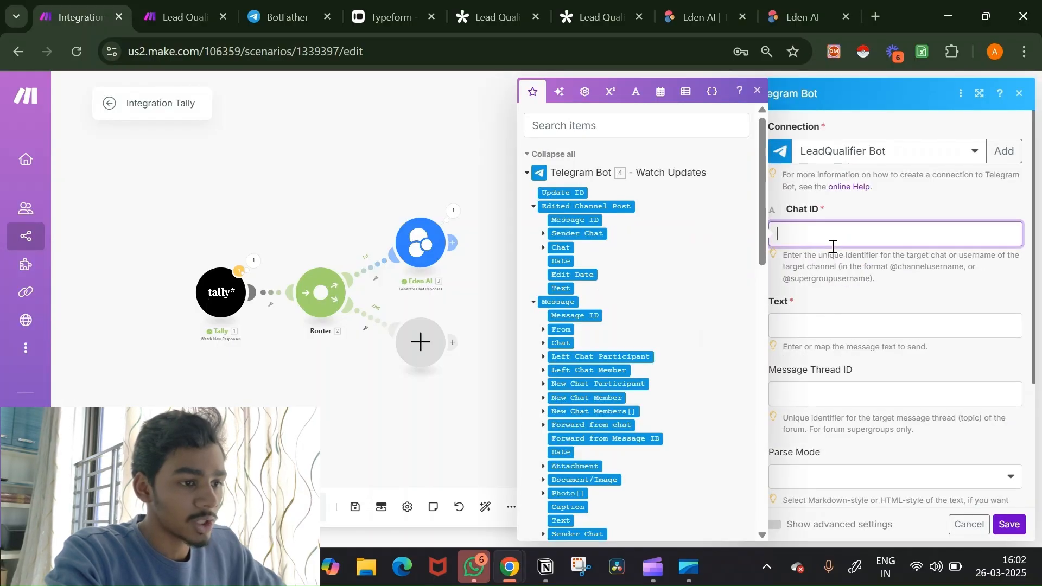
{"action": "left_click", "coordinate": [474, 136]}
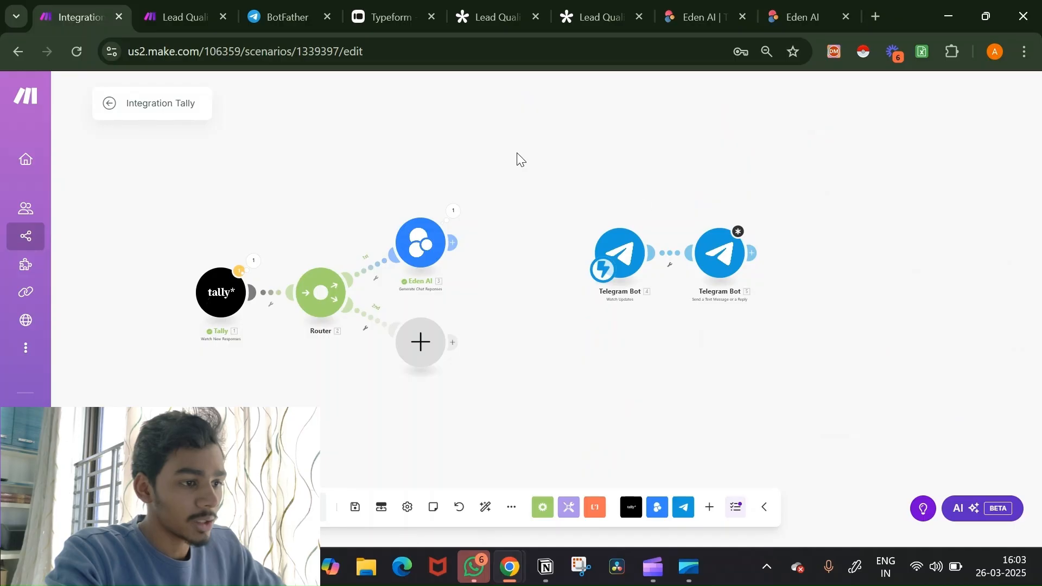
Step: Unlink the two Telegram Bot modules and go back to the BotFather chat
{"action": "right_click", "coordinate": [676, 257]}
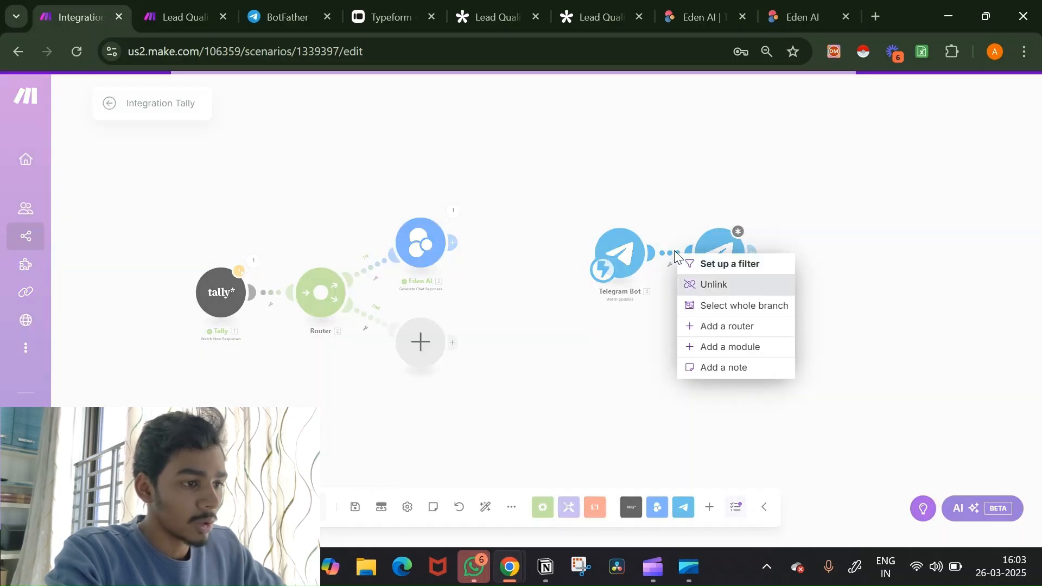
{"action": "left_click", "coordinate": [714, 284]}
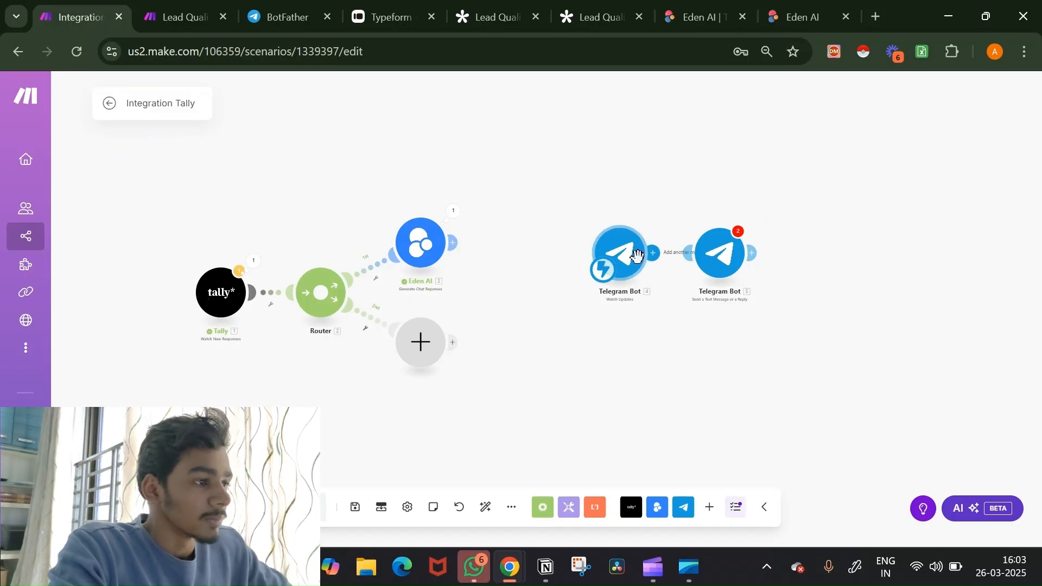
{"action": "left_click", "coordinate": [288, 3]}
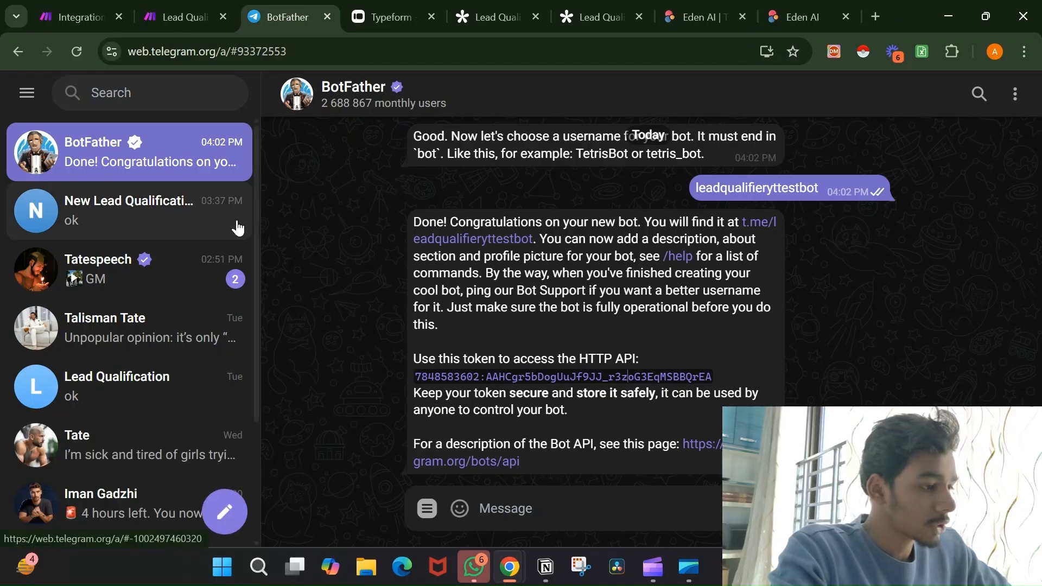
Step: Create a new Telegram channel named 'lead qualifier yt' from the new-item menu
{"action": "left_click", "coordinate": [222, 509]}
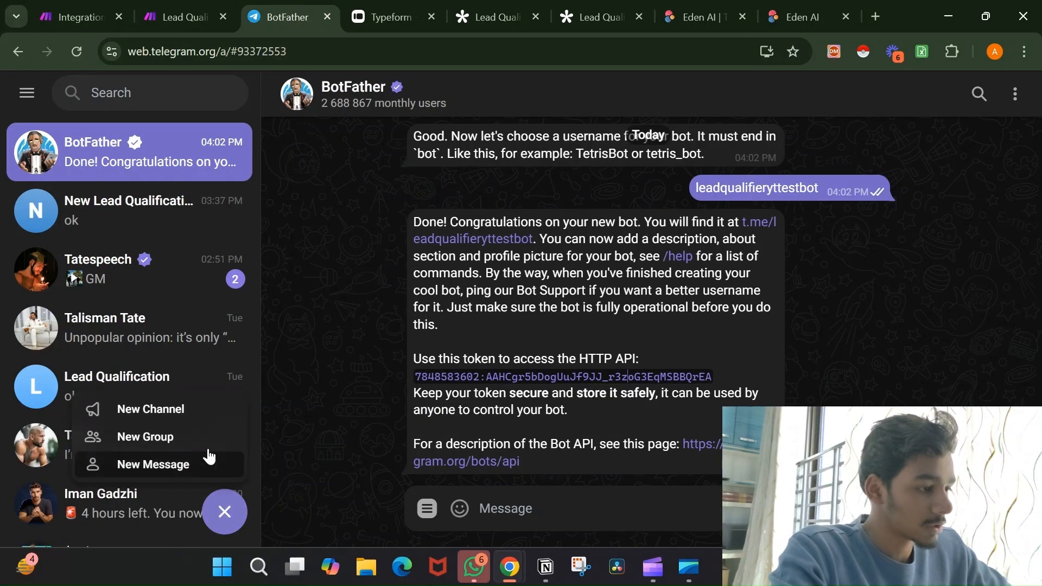
{"action": "left_click", "coordinate": [199, 424]}
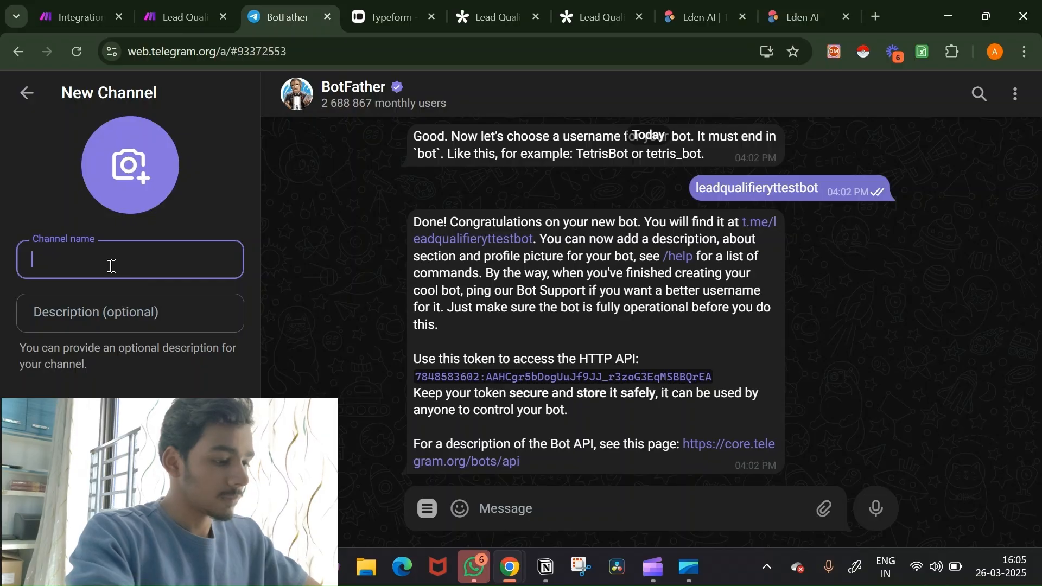
{"action": "type", "text": "le"}
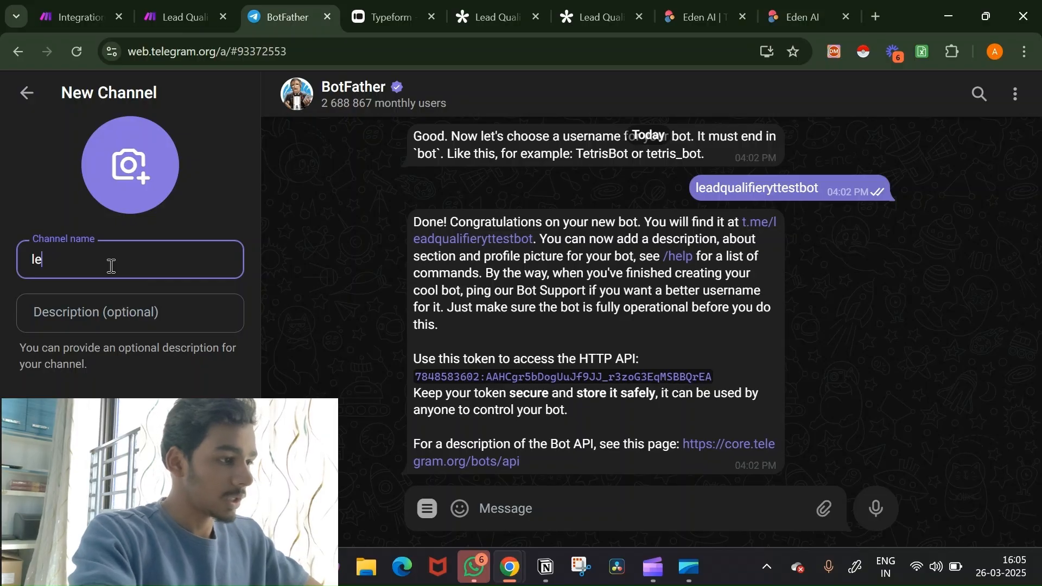
{"action": "type", "text": "ad"}
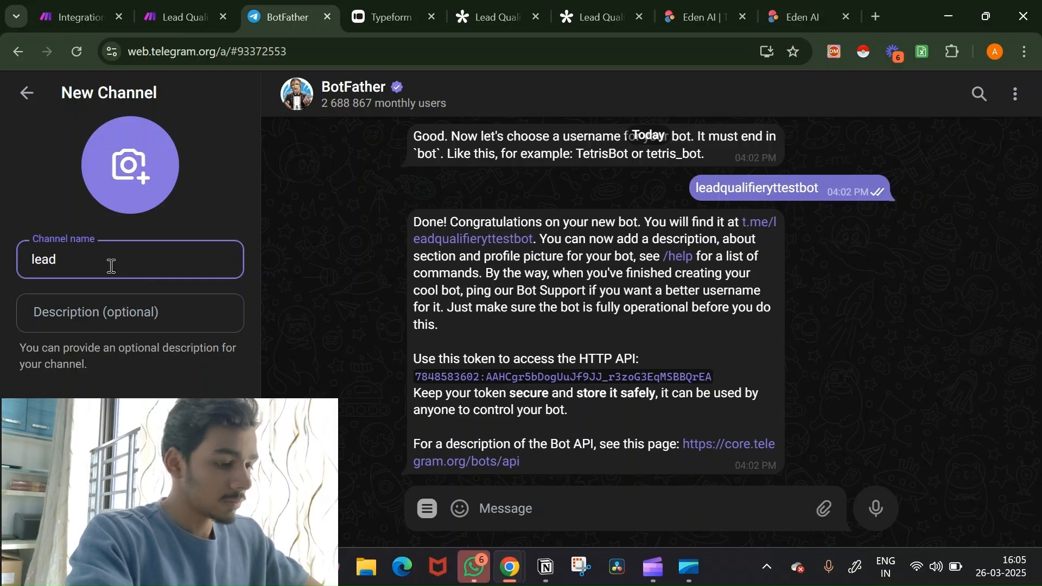
{"action": "type", "text": " qualifi"}
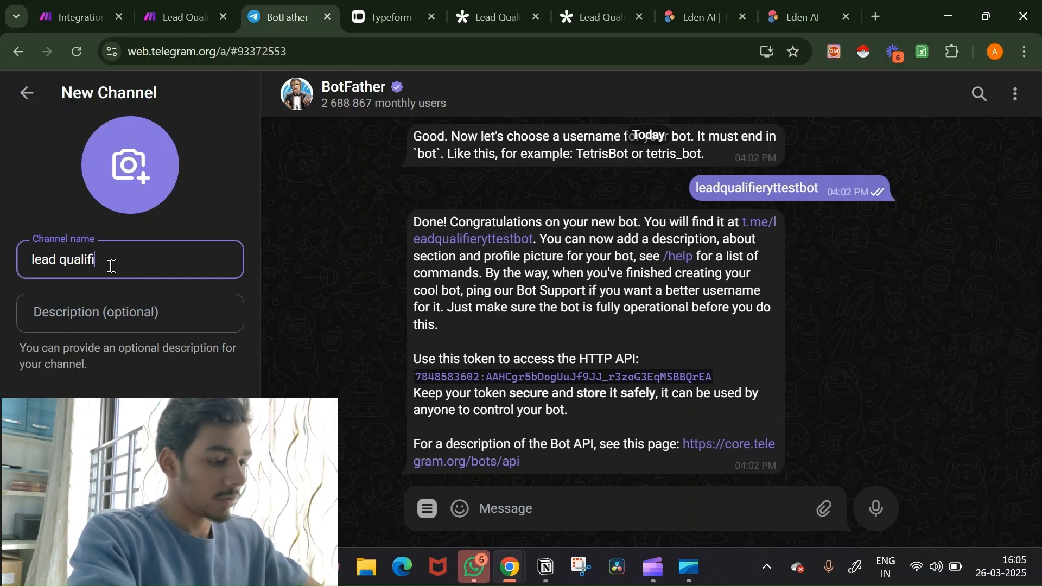
{"action": "type", "text": "er yt"}
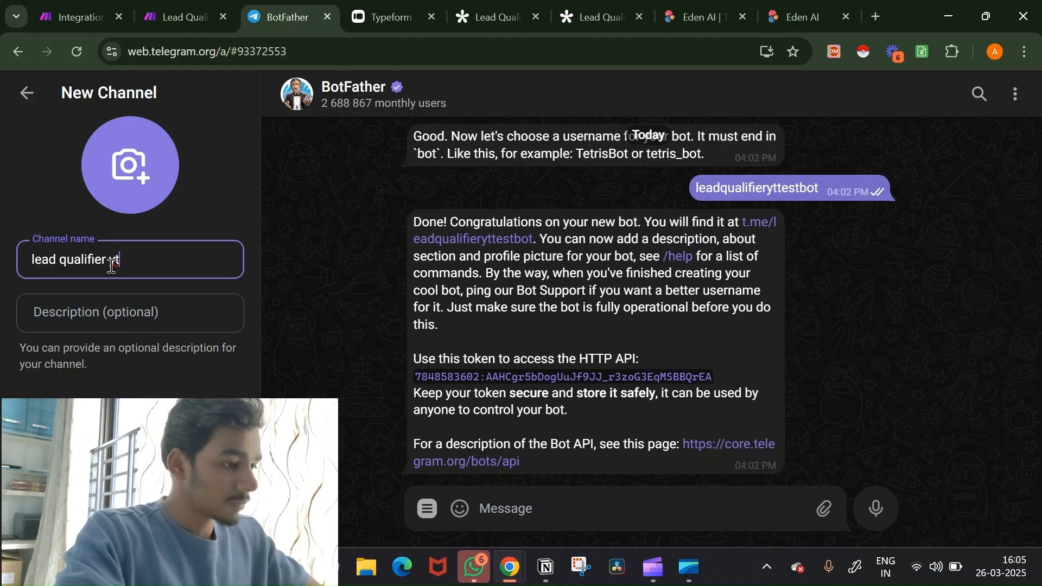
{"action": "key", "text": "Return"}
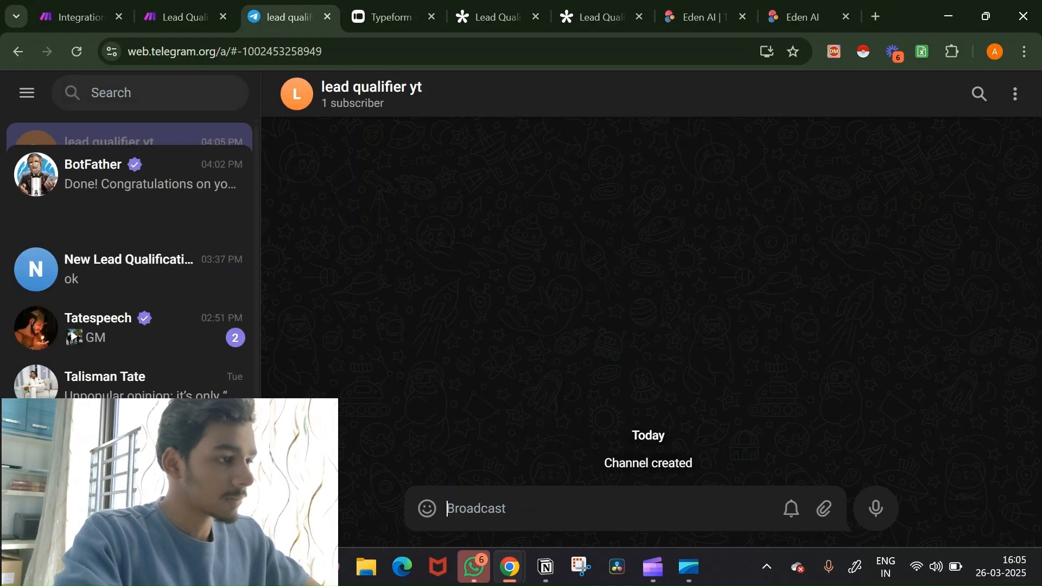
Step: Open the lead qualifier yt channel's administrators list and start adding a new admin
{"action": "left_click", "coordinate": [787, 109]}
{"action": "scroll", "coordinate": [999, 422], "scroll_direction": "down", "scroll_amount": 3}
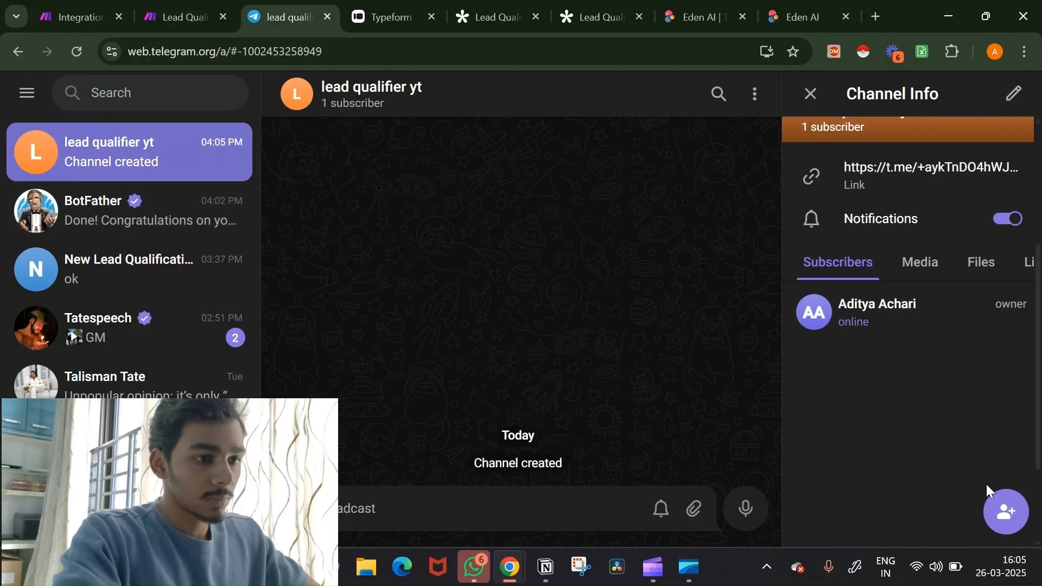
{"action": "left_click", "coordinate": [1014, 98]}
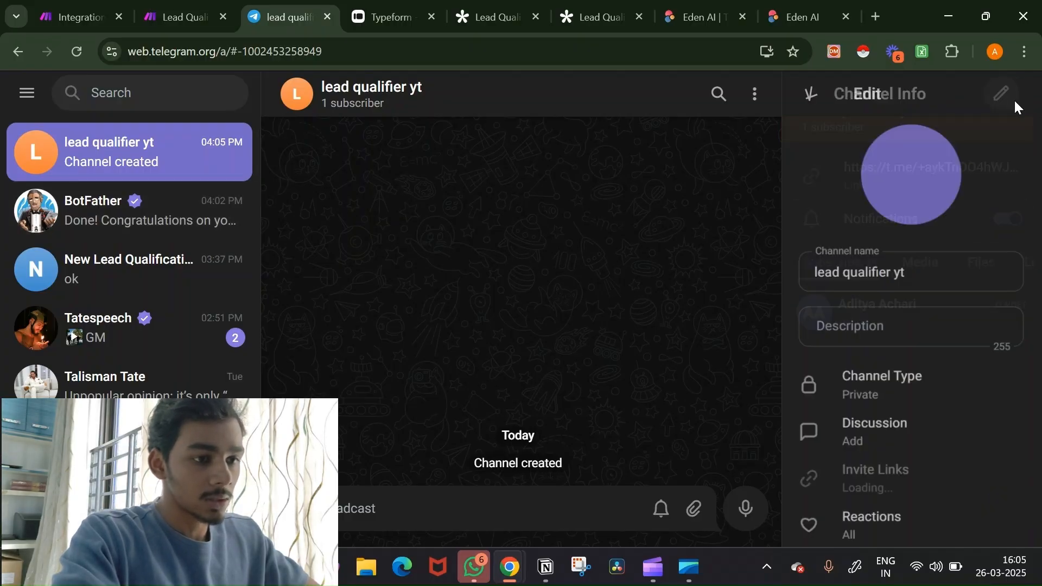
{"action": "scroll", "coordinate": [926, 428], "scroll_direction": "down", "scroll_amount": 4}
{"action": "left_click", "coordinate": [925, 383]}
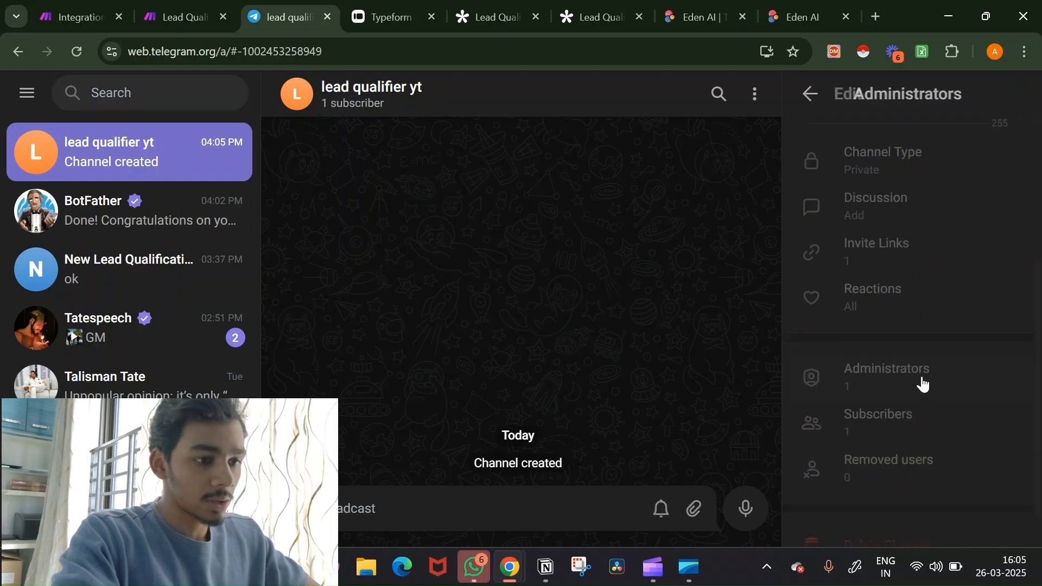
{"action": "left_click", "coordinate": [1008, 512]}
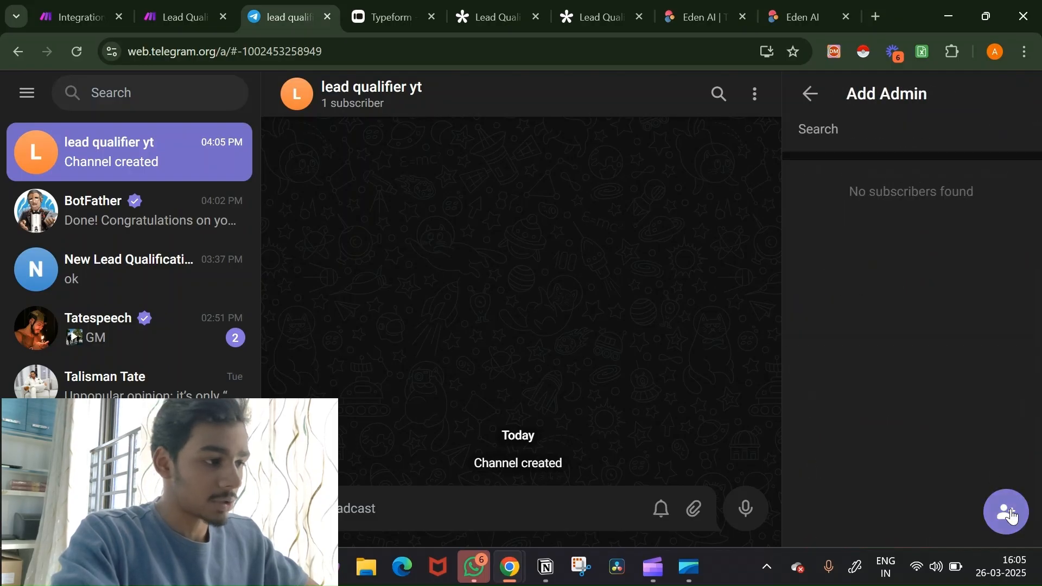
{"action": "left_click", "coordinate": [874, 124]}
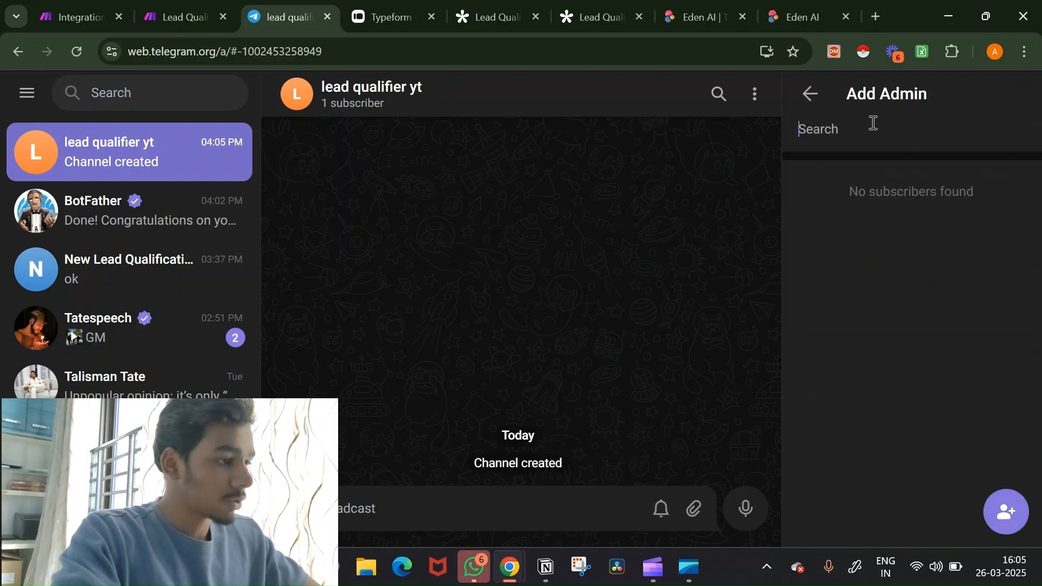
Step: Copy the new bot's username from the BotFather chat
{"action": "left_click", "coordinate": [146, 263]}
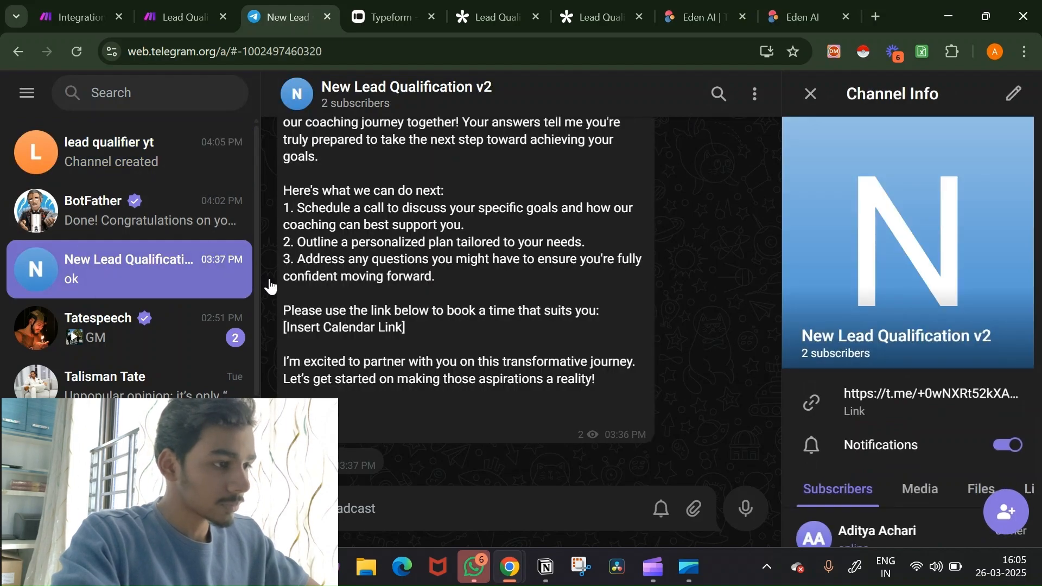
{"action": "left_click", "coordinate": [152, 214]}
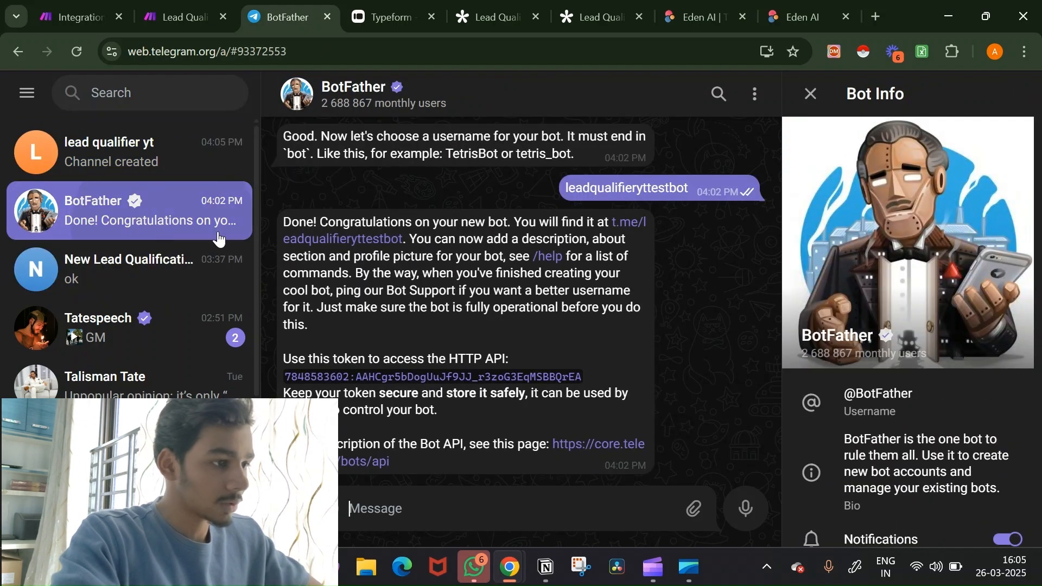
{"action": "left_click", "coordinate": [632, 223]}
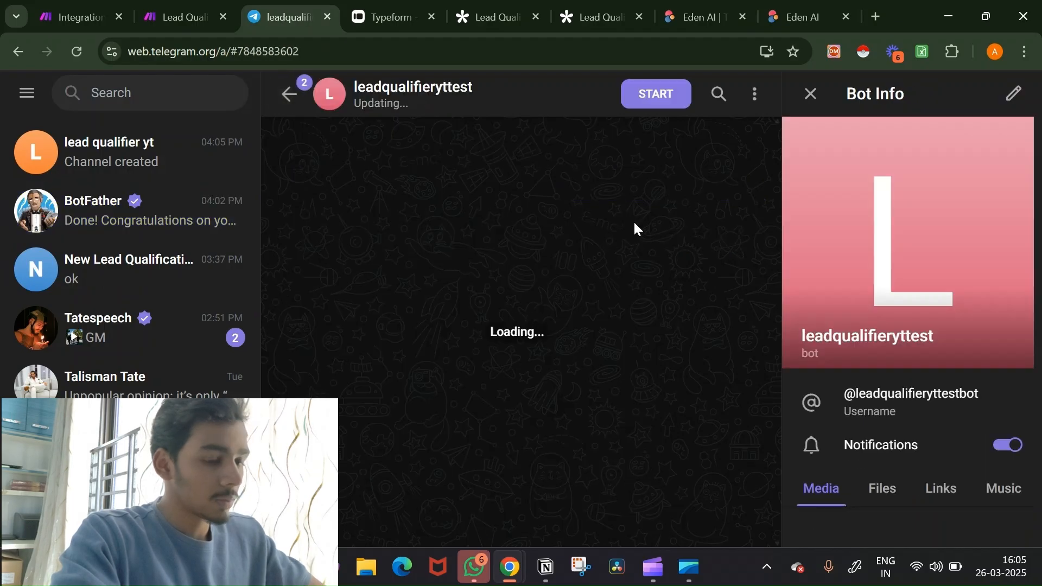
{"action": "left_click", "coordinate": [945, 415]}
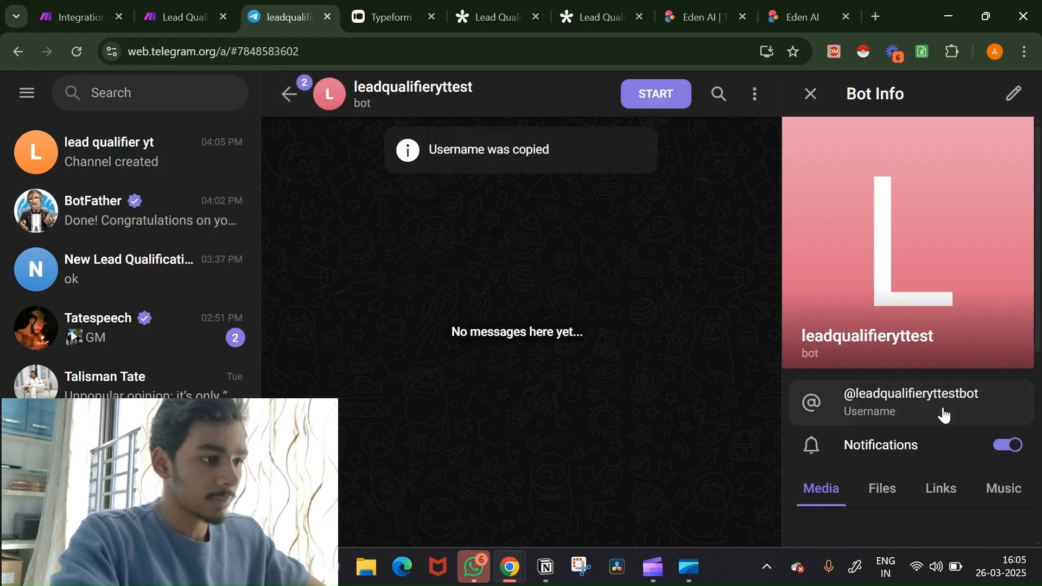
Step: Promote the leadqualifieryttest bot to administrator of the lead qualifier yt channel
{"action": "left_click", "coordinate": [164, 161]}
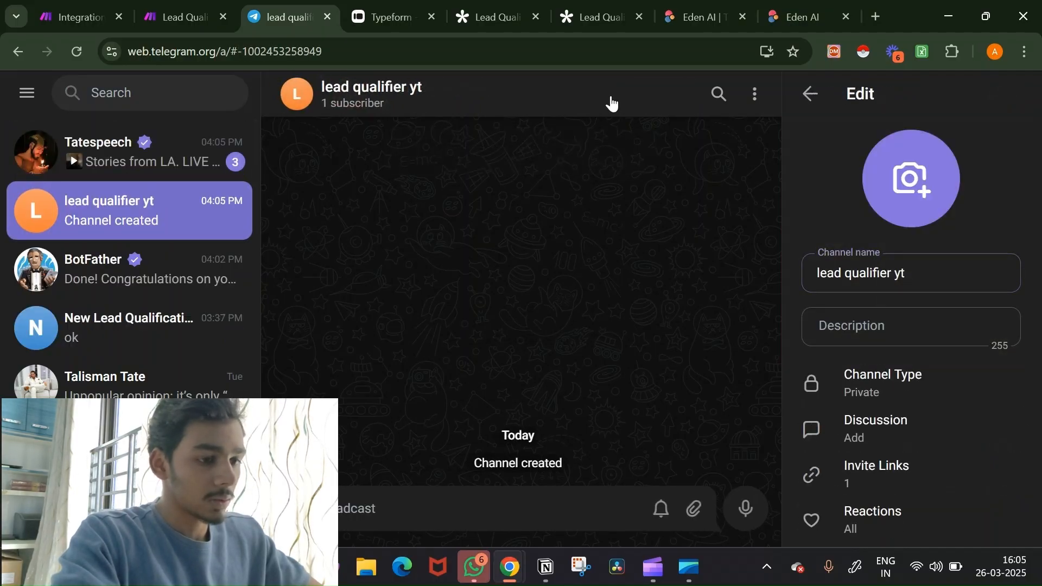
{"action": "scroll", "coordinate": [948, 418], "scroll_direction": "down", "scroll_amount": 4}
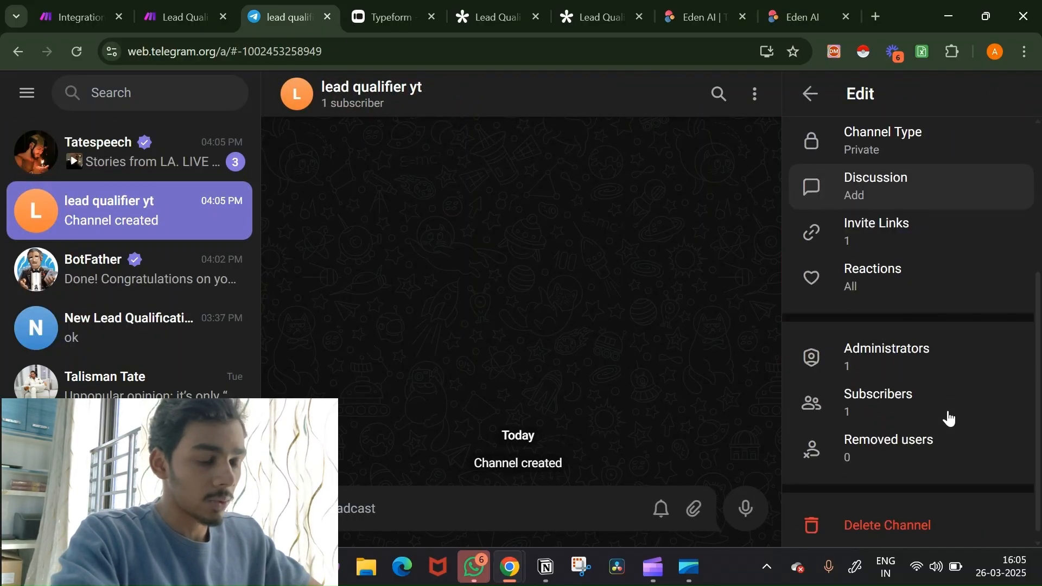
{"action": "left_click", "coordinate": [931, 364]}
{"action": "left_click", "coordinate": [1005, 522]}
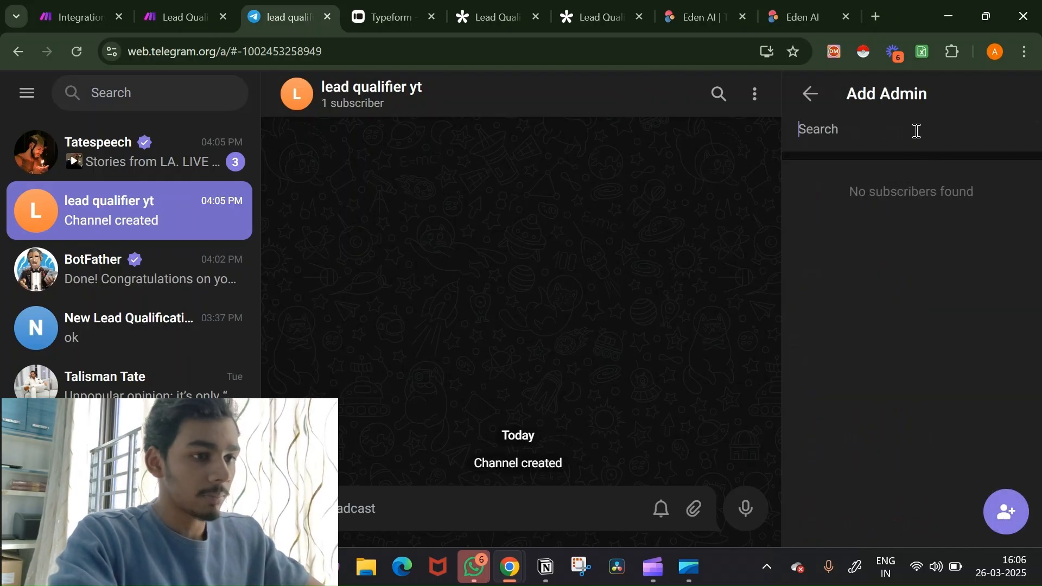
{"action": "key", "text": "ctrl+v"}
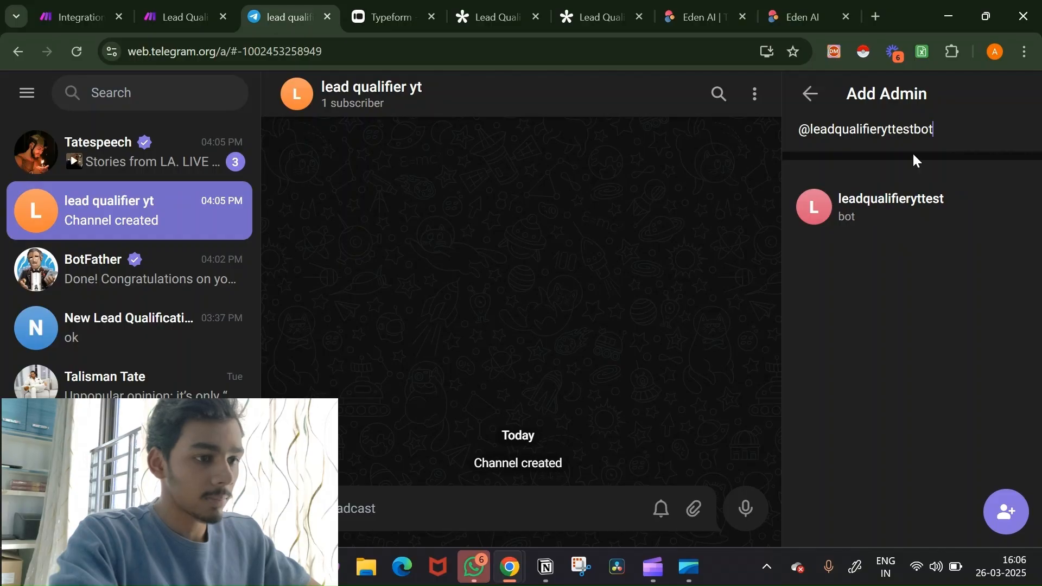
{"action": "left_click", "coordinate": [907, 210]}
{"action": "left_click", "coordinate": [1011, 526]}
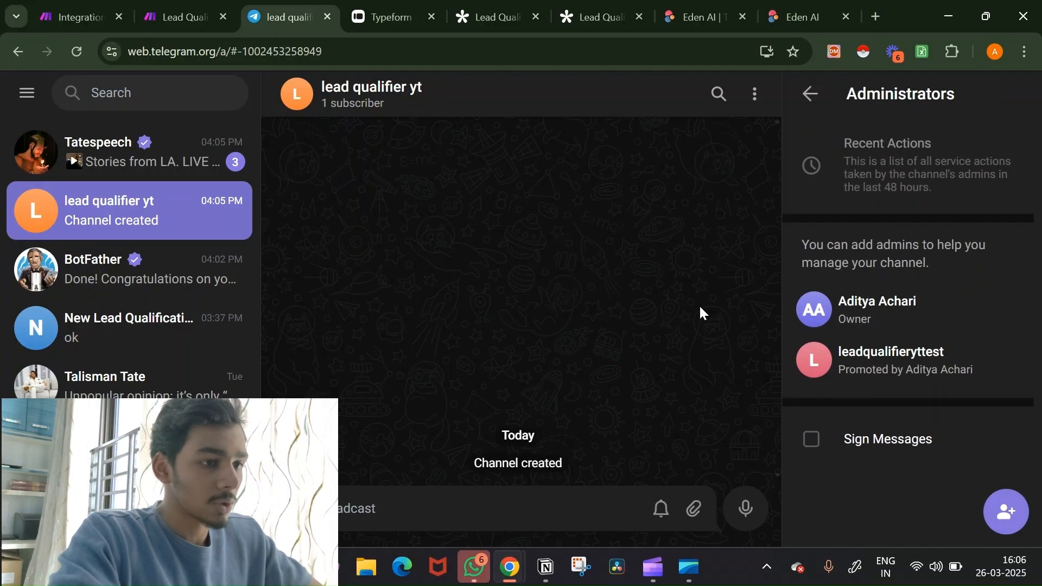
Step: Back out of the edit settings and close the Channel Info panel
{"action": "left_click", "coordinate": [812, 94]}
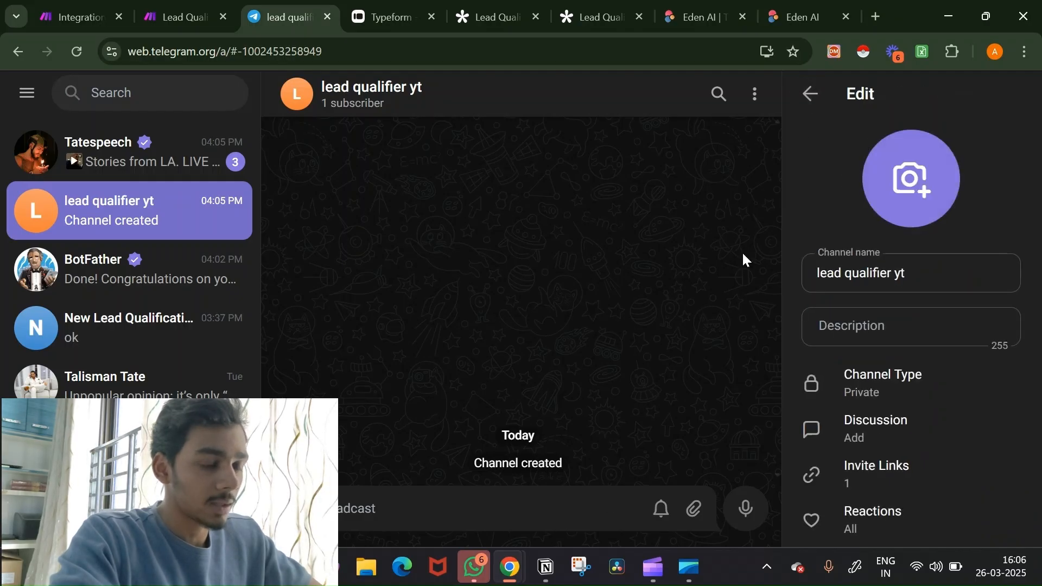
{"action": "left_click", "coordinate": [810, 95]}
{"action": "left_click", "coordinate": [808, 94]}
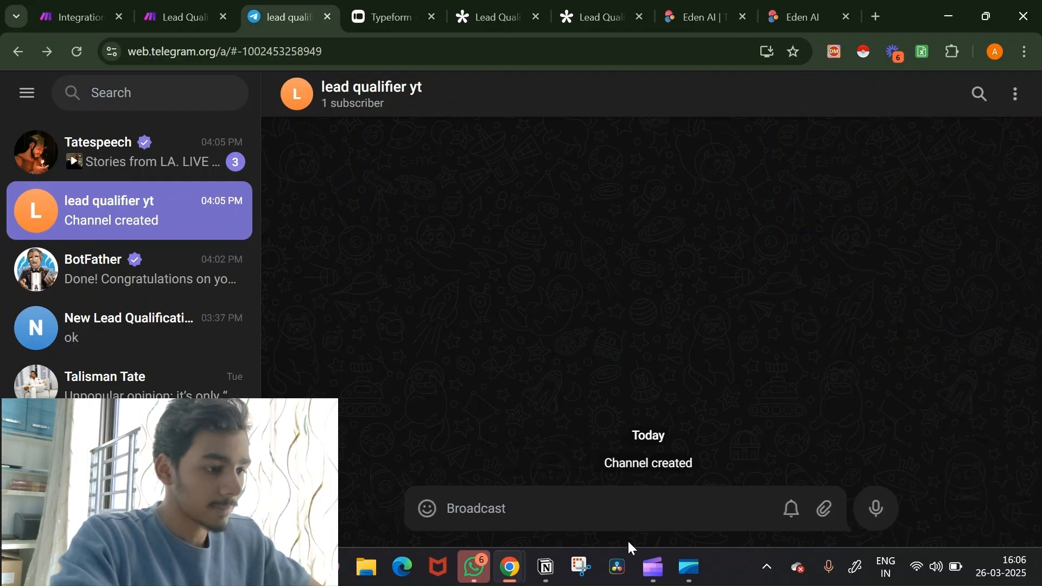
Step: Start a Run once test in Make, then post 'Hi' in the lead qualifier yt channel
{"action": "type", "text": "H"}
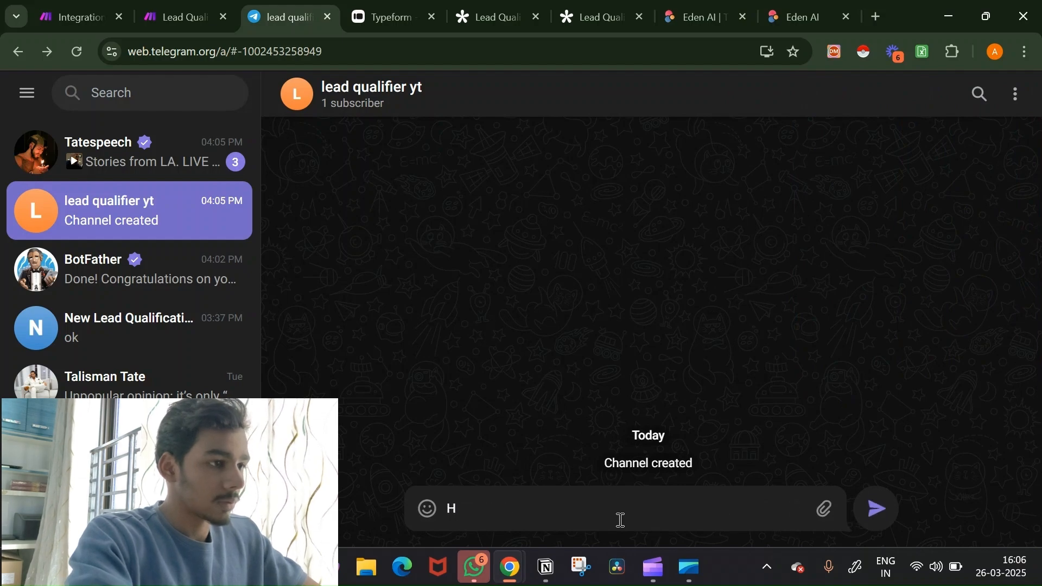
{"action": "left_click", "coordinate": [105, 7]}
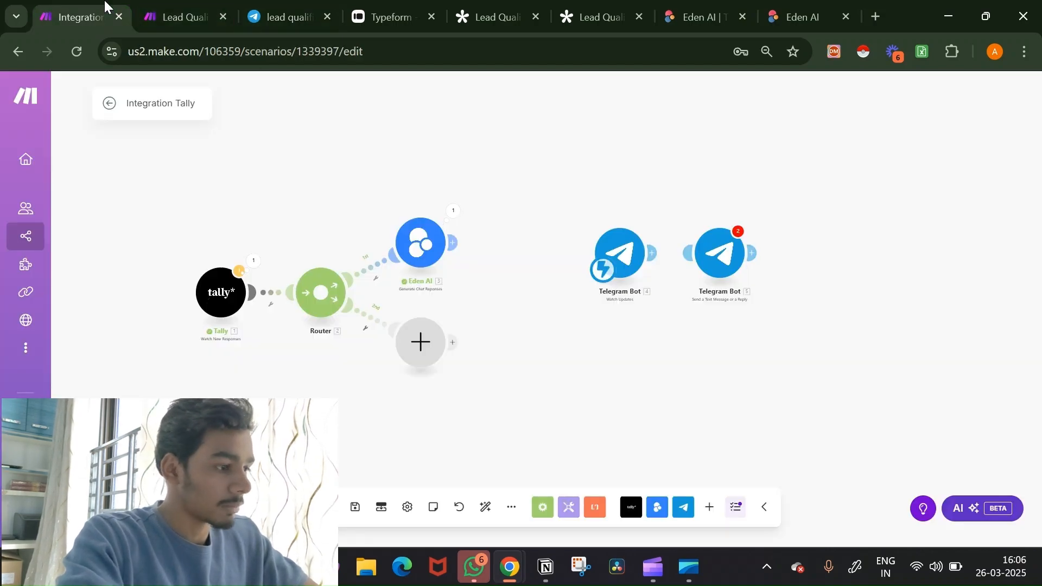
{"action": "left_click", "coordinate": [140, 507]}
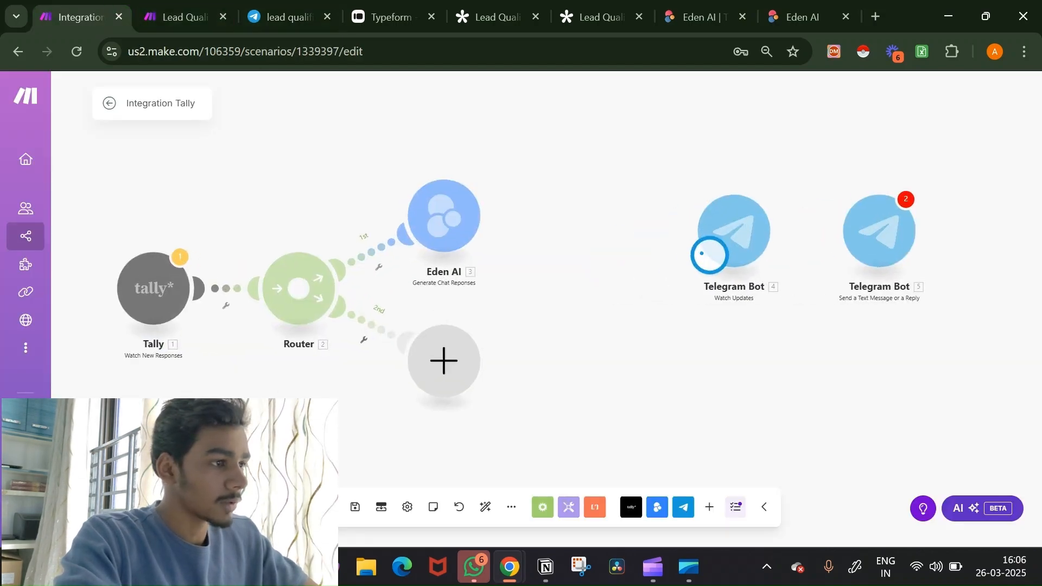
{"action": "left_click", "coordinate": [273, 7]}
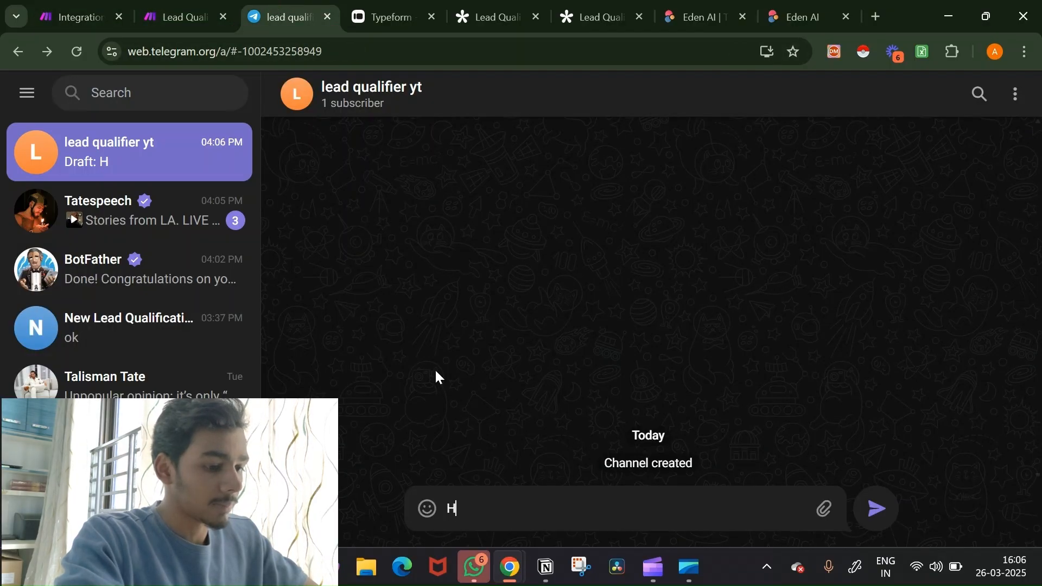
{"action": "type", "text": "i"}
{"action": "key", "text": "Return"}
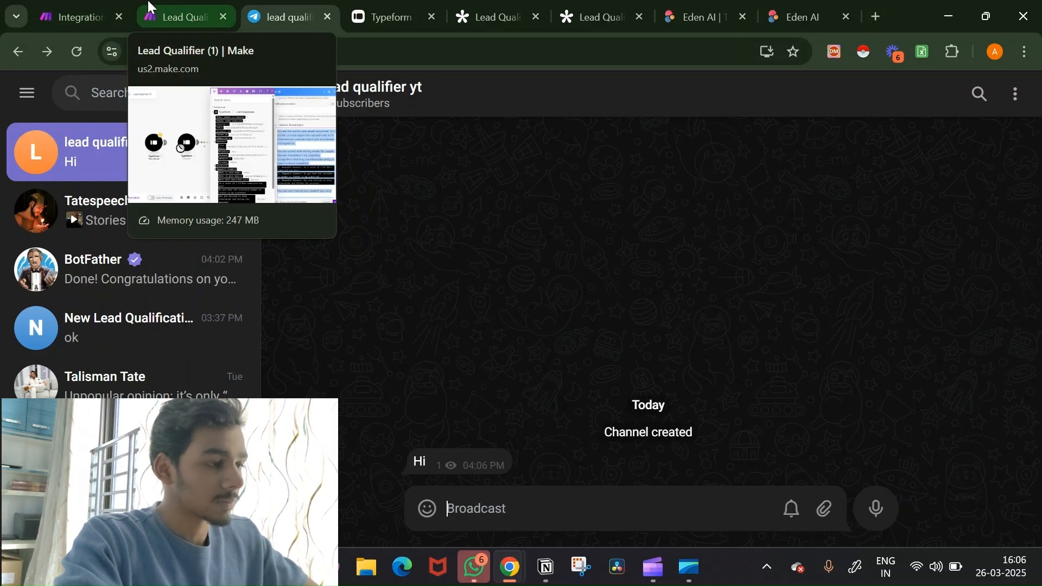
{"action": "left_click", "coordinate": [76, 17]}
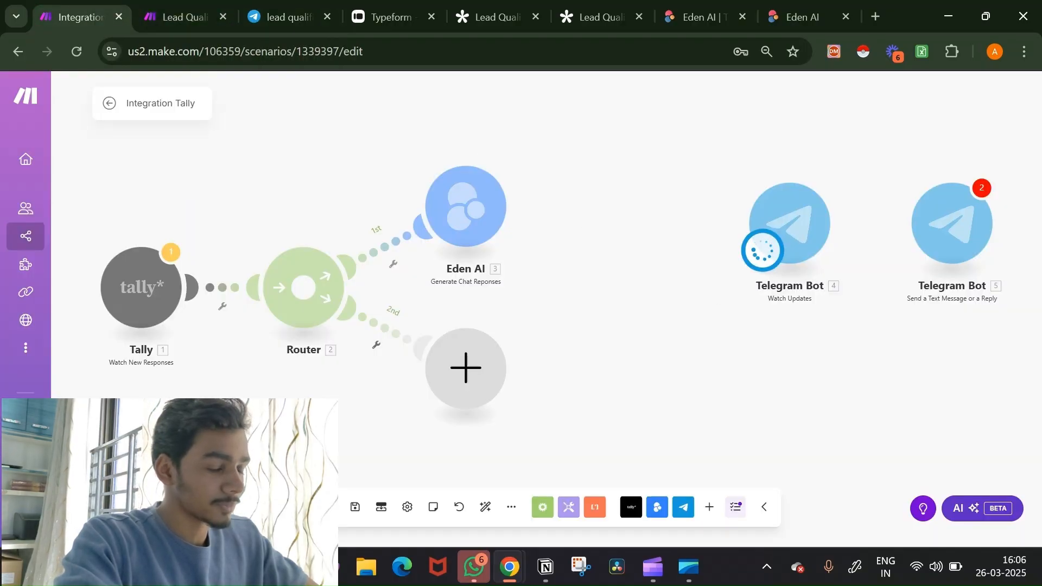
Step: Add a new webhook named 'YT test' to the Telegram Bot trigger and begin a new connection
{"action": "left_click", "coordinate": [798, 220]}
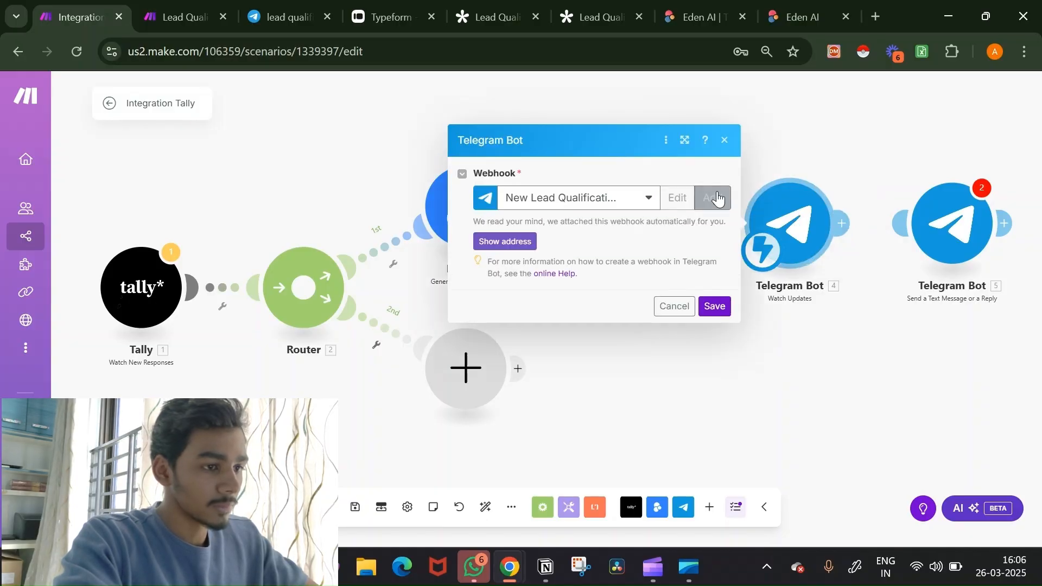
{"action": "left_click", "coordinate": [717, 199]}
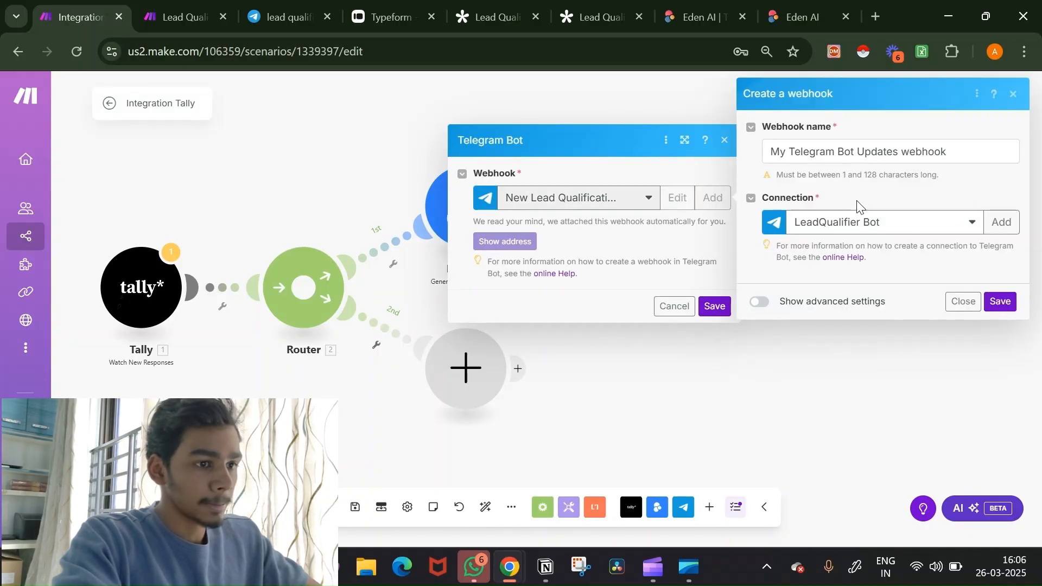
{"action": "triple_click", "coordinate": [988, 158]}
{"action": "key", "text": "BackSpace"}
{"action": "type", "text": "YT"}
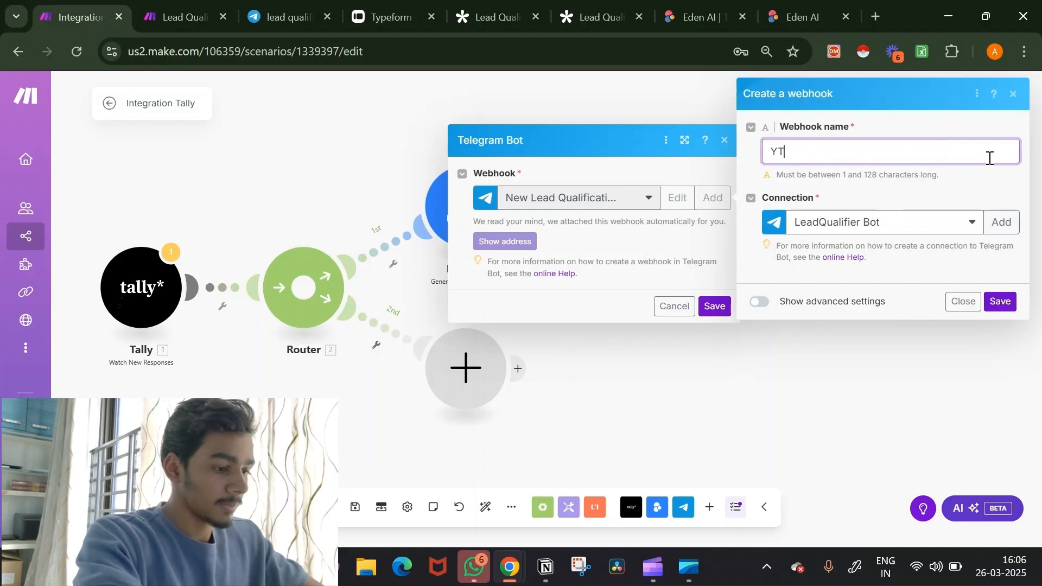
{"action": "type", "text": " test"}
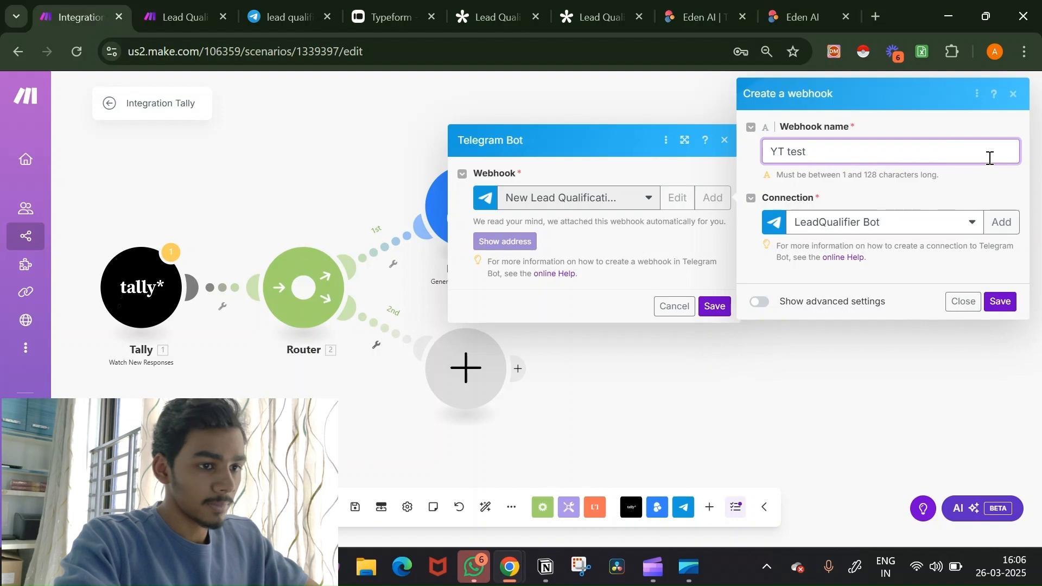
{"action": "left_click", "coordinate": [1002, 222]}
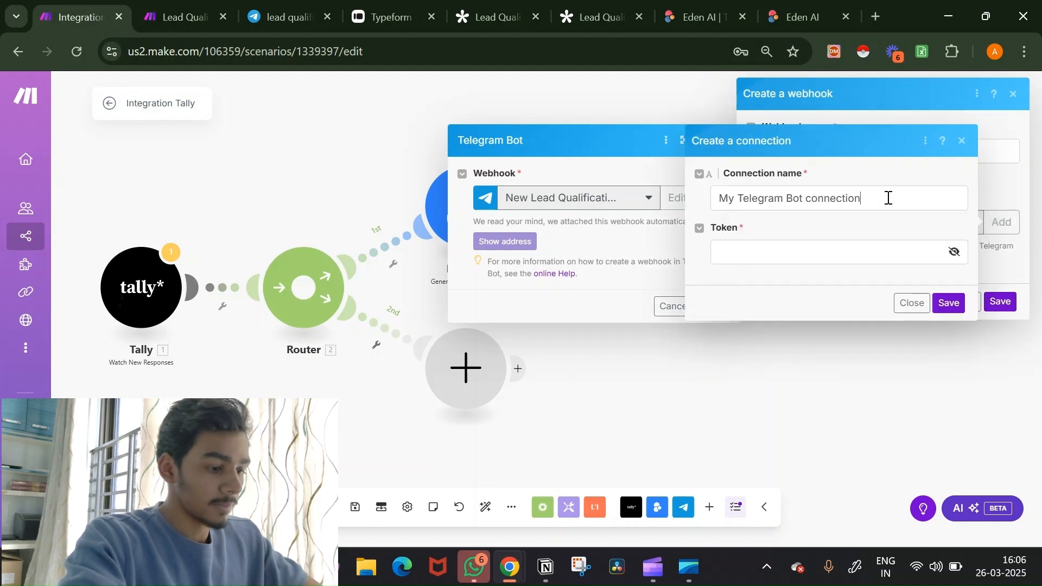
{"action": "triple_click", "coordinate": [889, 197]}
{"action": "key", "text": "BackSpace"}
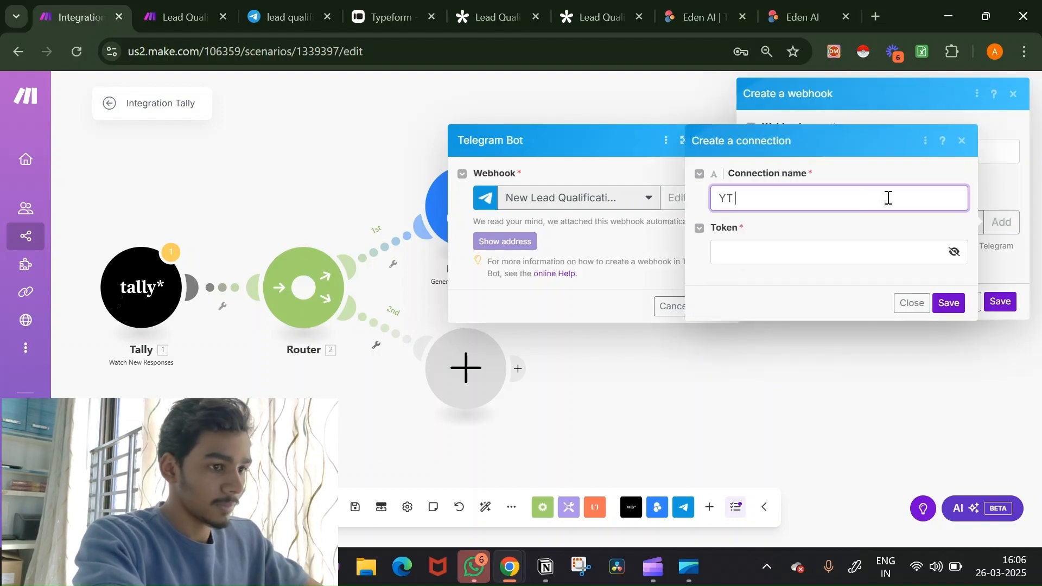
Step: Copy the bot token from BotFather and paste it into the connection's token field
{"action": "left_click", "coordinate": [847, 246]}
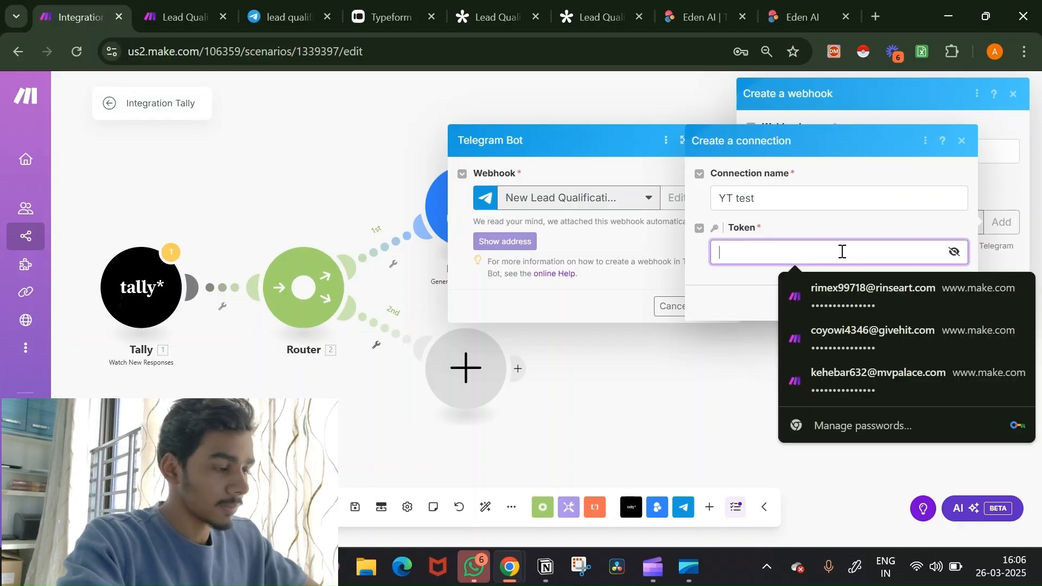
{"action": "left_click", "coordinate": [288, 17]}
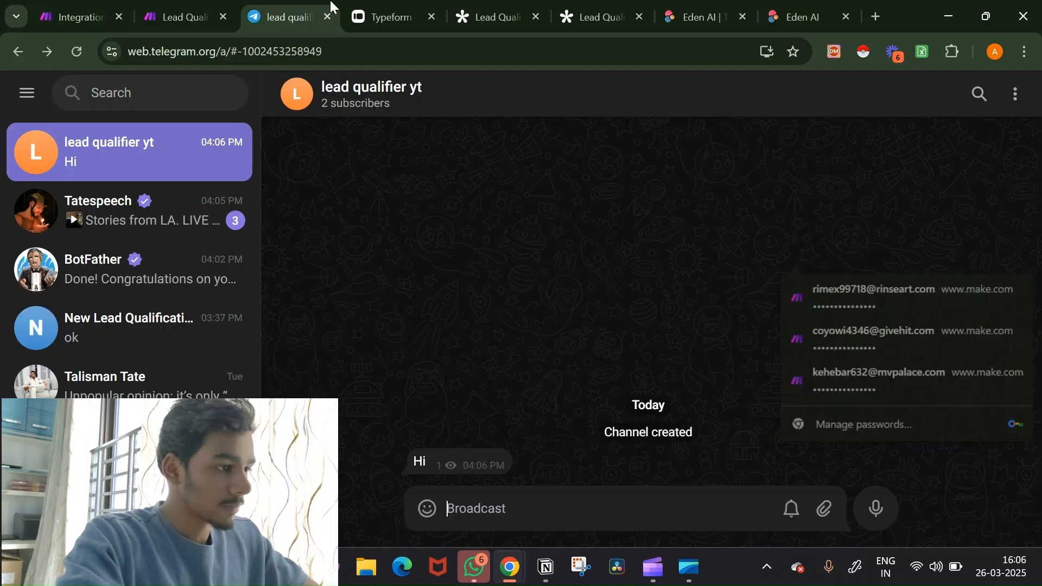
{"action": "left_click", "coordinate": [86, 288]}
{"action": "left_click", "coordinate": [480, 380]}
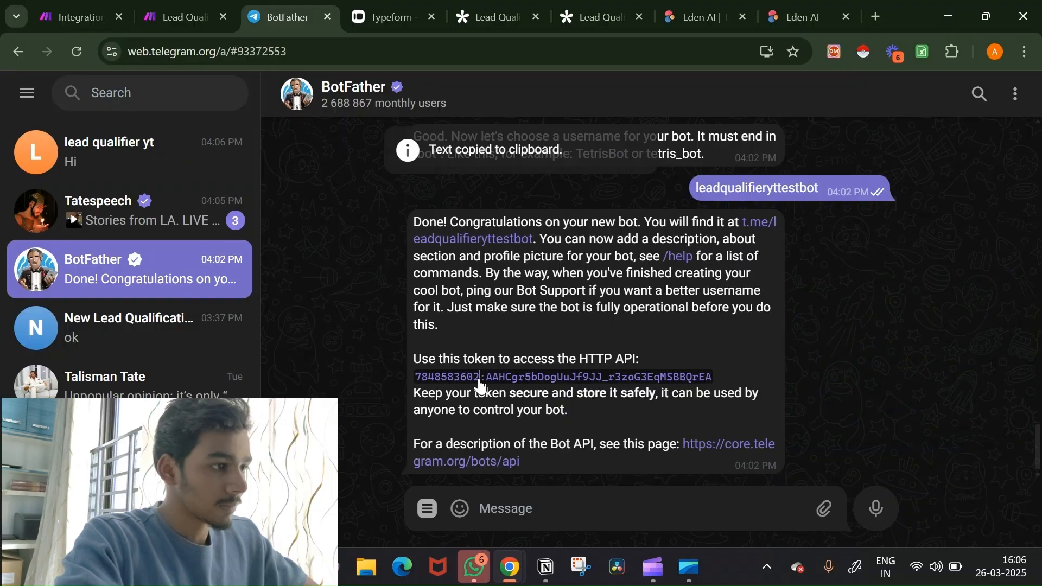
{"action": "left_click", "coordinate": [168, 8]}
{"action": "left_click", "coordinate": [100, 11]}
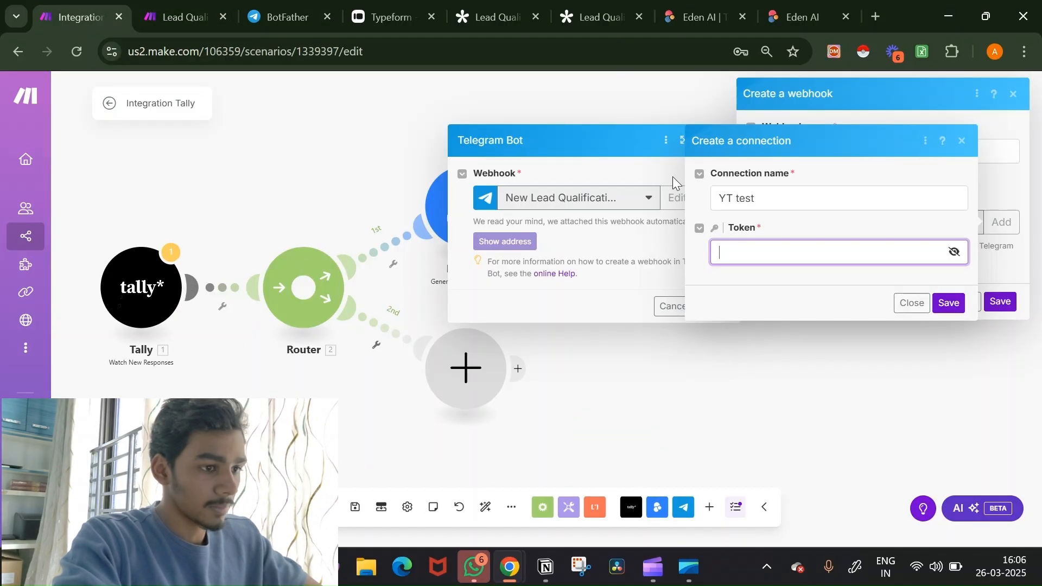
{"action": "left_click", "coordinate": [762, 255]}
{"action": "key", "text": "ctrl+v"}
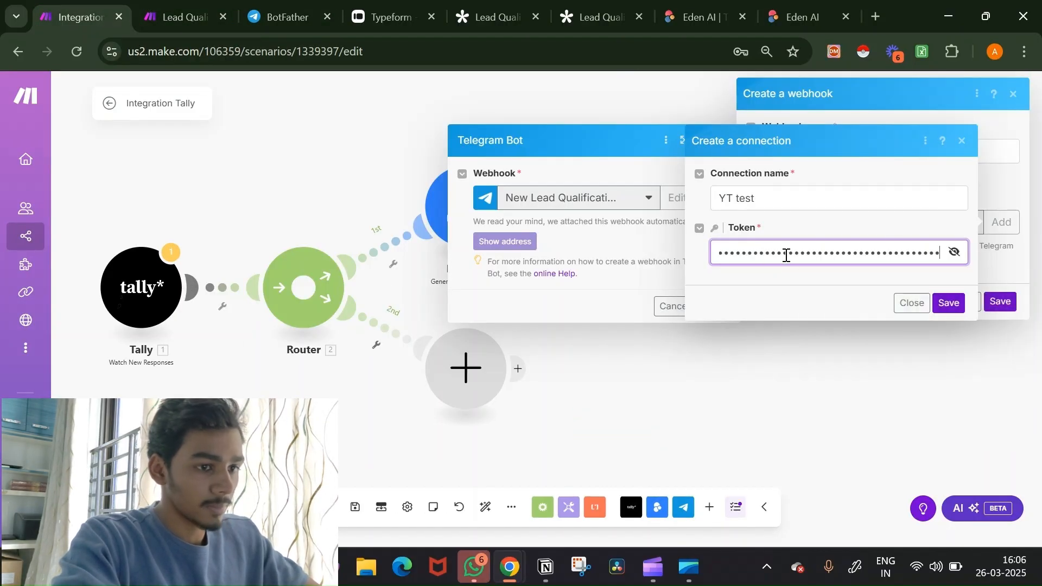
Step: Save the YT test connection, webhook and trigger settings, then run the scenario once
{"action": "left_click", "coordinate": [955, 302]}
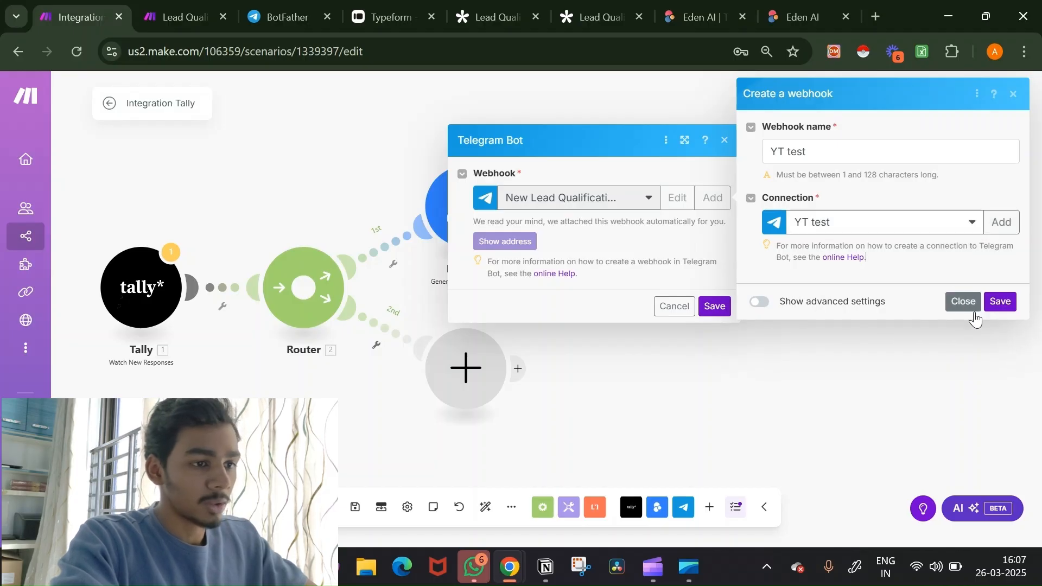
{"action": "left_click", "coordinate": [1000, 302]}
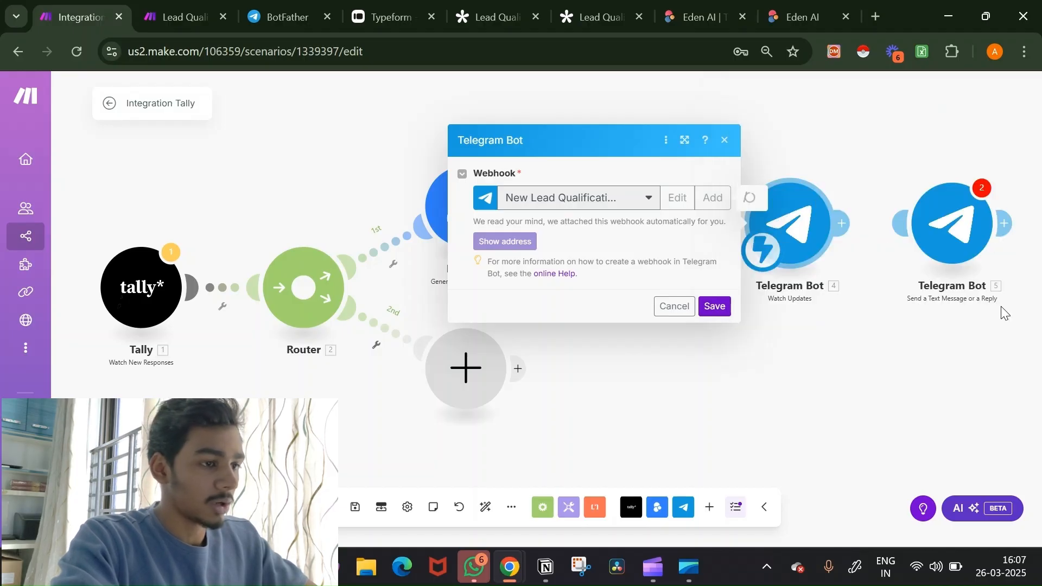
{"action": "left_click", "coordinate": [715, 306]}
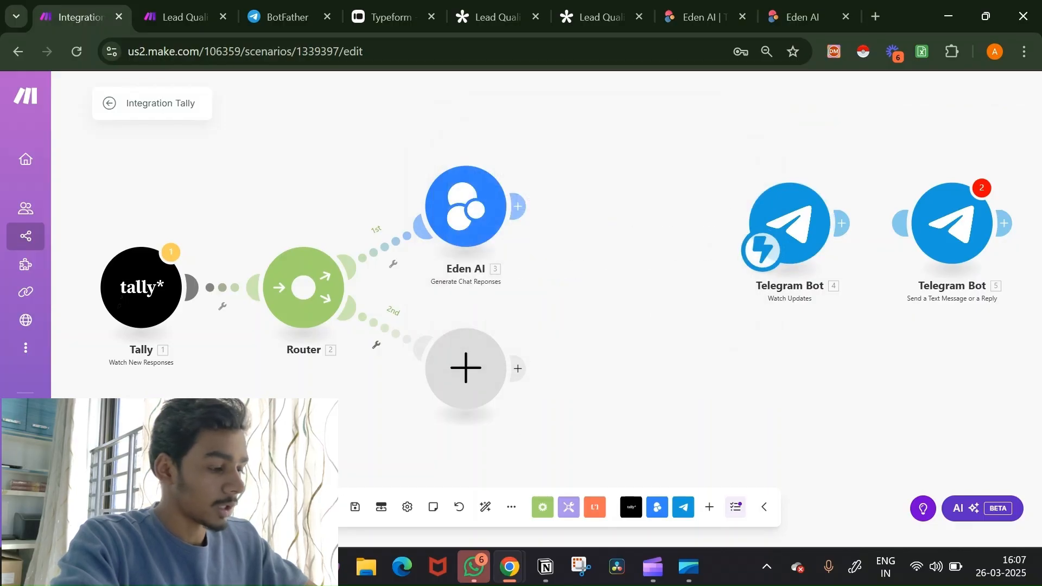
{"action": "left_click", "coordinate": [136, 506]}
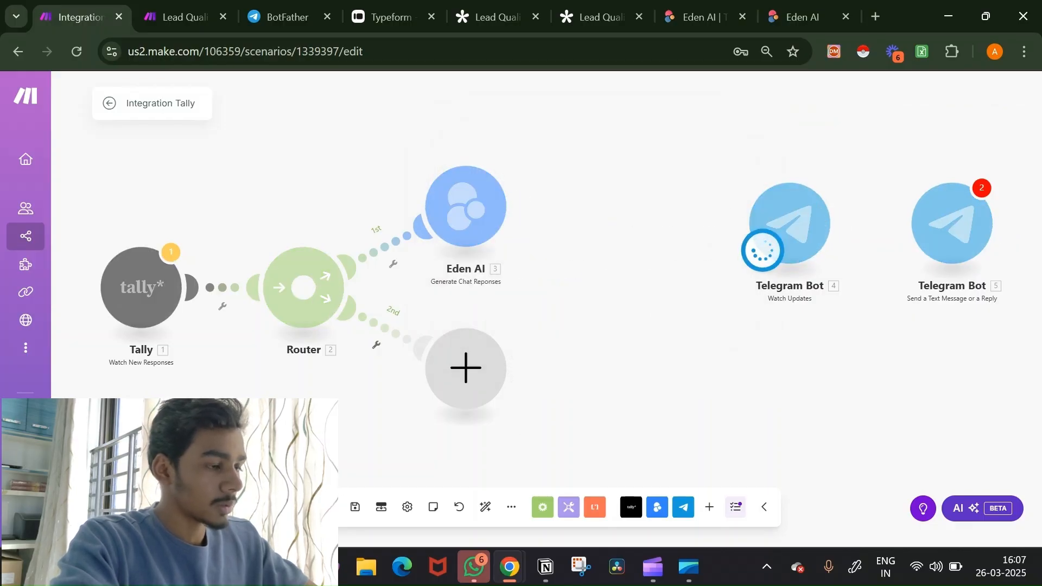
Step: Send 'hi' as a post in the lead qualifier yt channel, then return to Make
{"action": "left_click", "coordinate": [288, 17]}
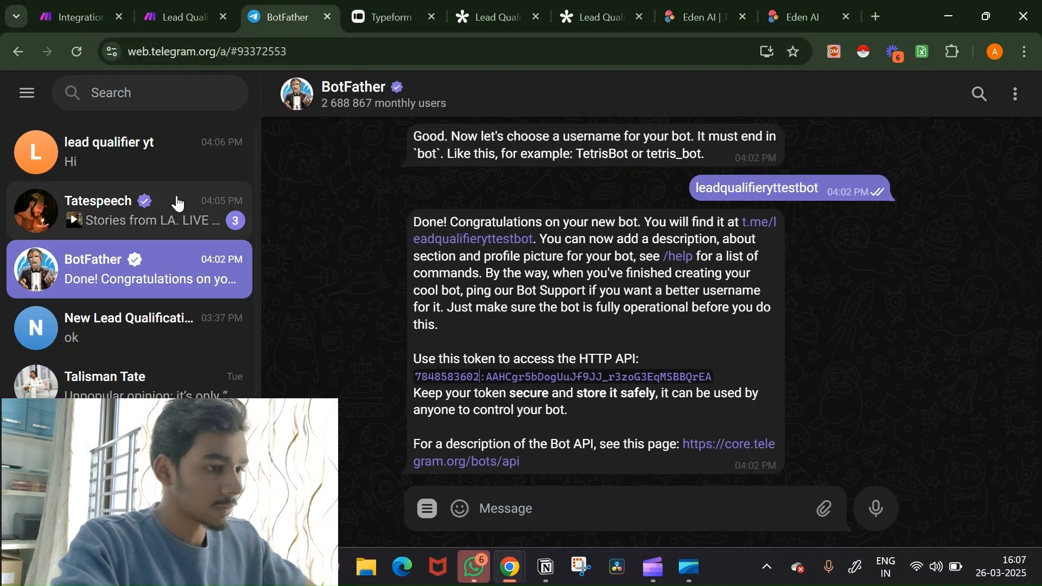
{"action": "left_click", "coordinate": [120, 152]}
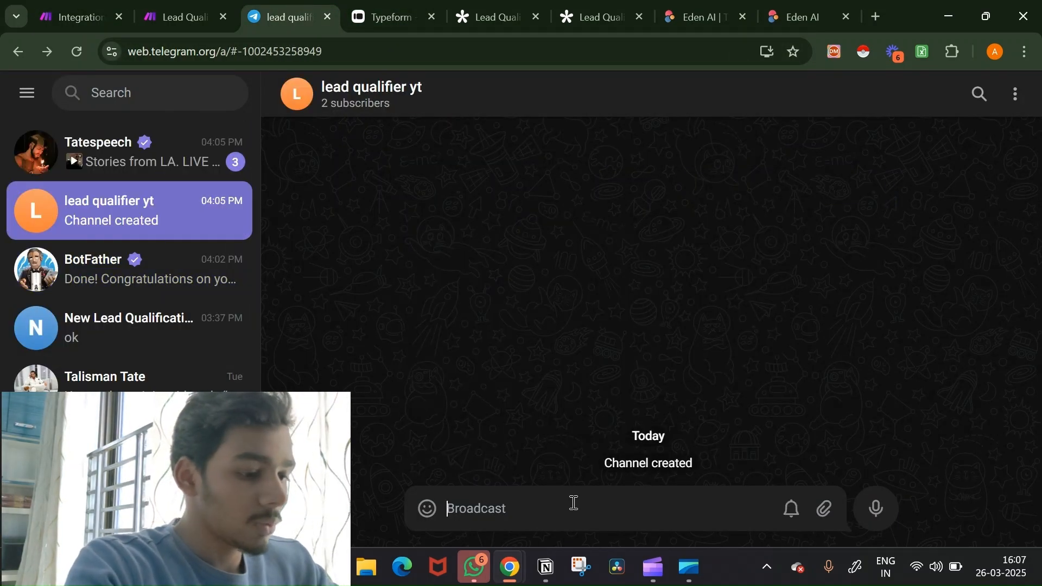
{"action": "type", "text": "hi"}
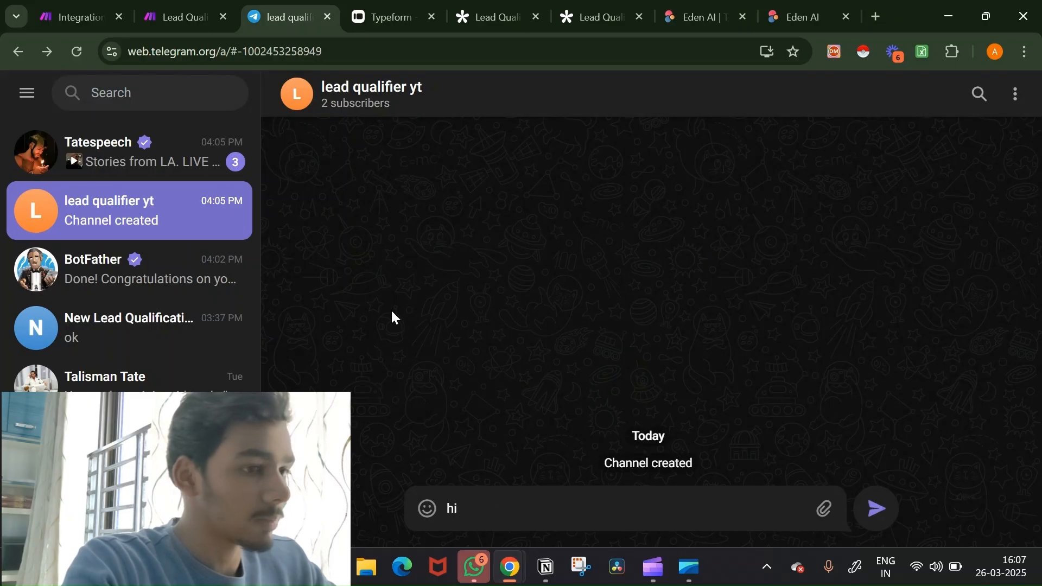
{"action": "left_click", "coordinate": [77, 8]}
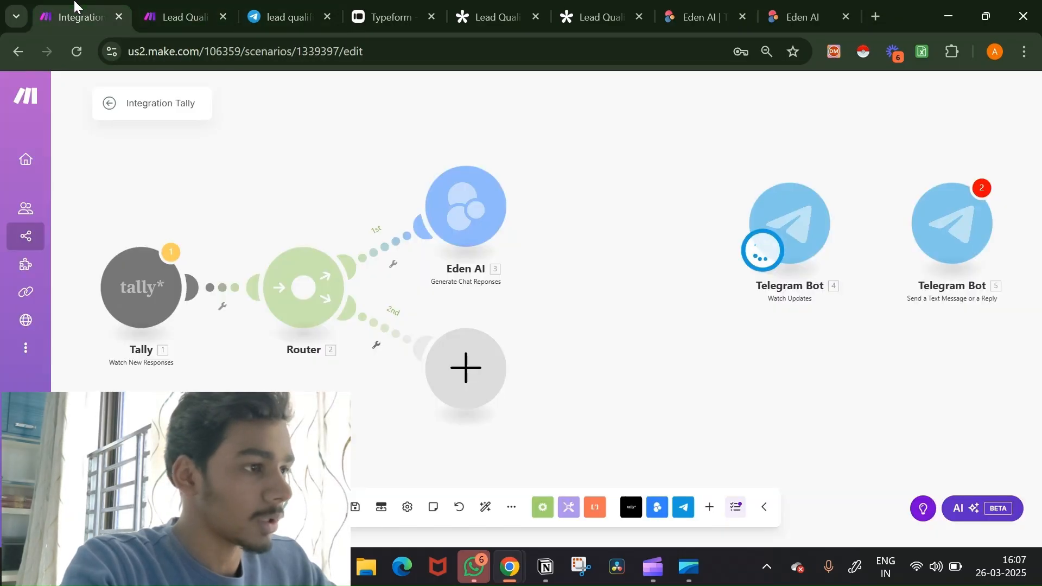
{"action": "left_click", "coordinate": [328, 5]}
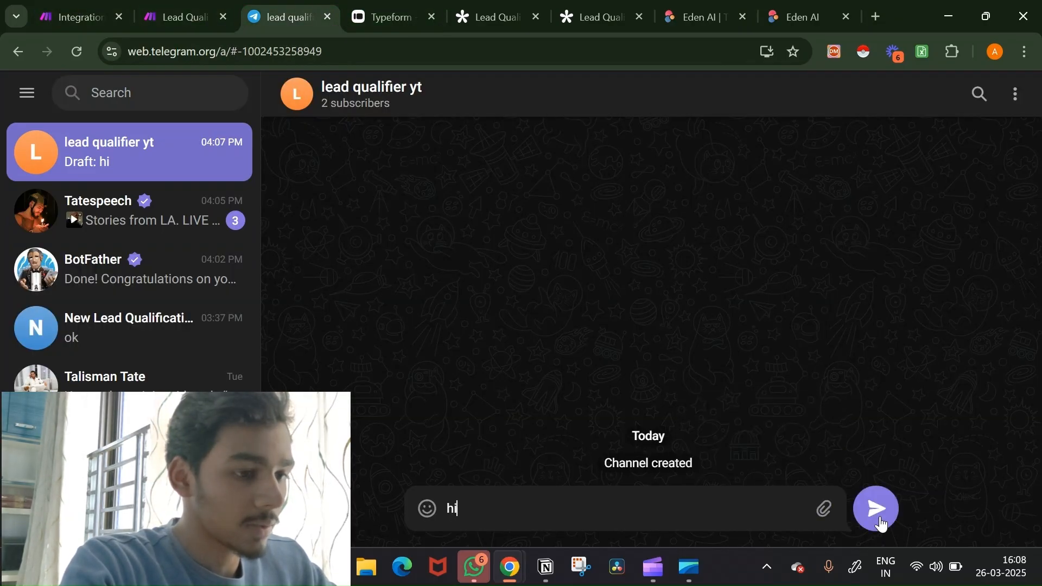
{"action": "left_click", "coordinate": [880, 520]}
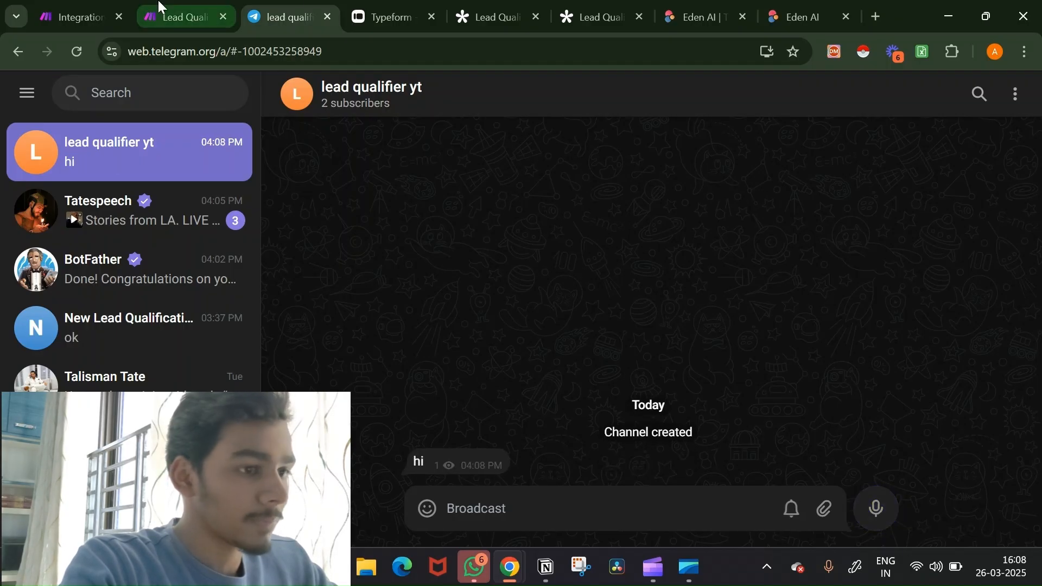
{"action": "left_click", "coordinate": [87, 8]}
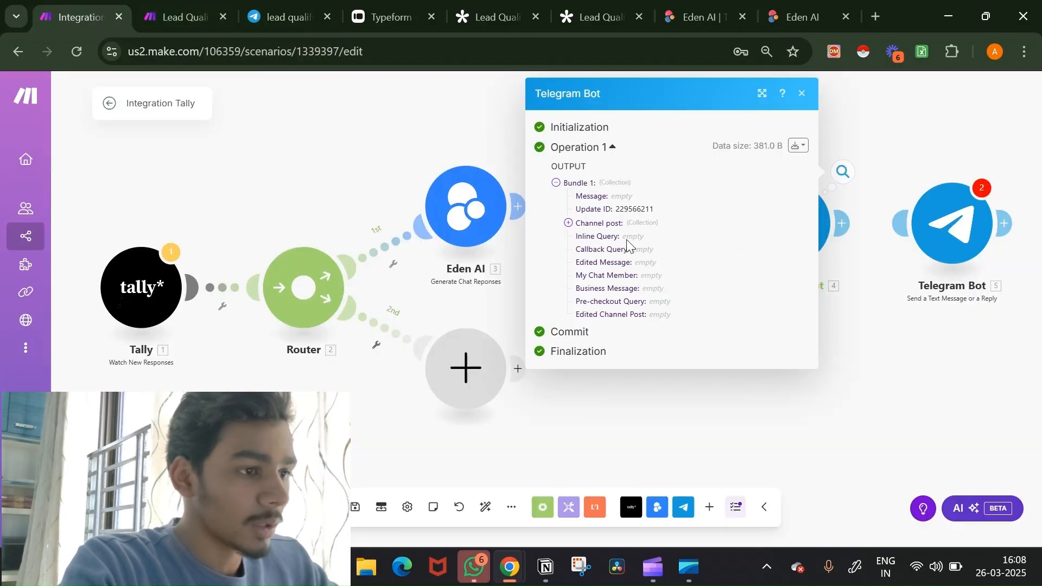
Step: Copy the channel's chat id from sender_chat in the Telegram trigger's output
{"action": "left_click", "coordinate": [568, 223]}
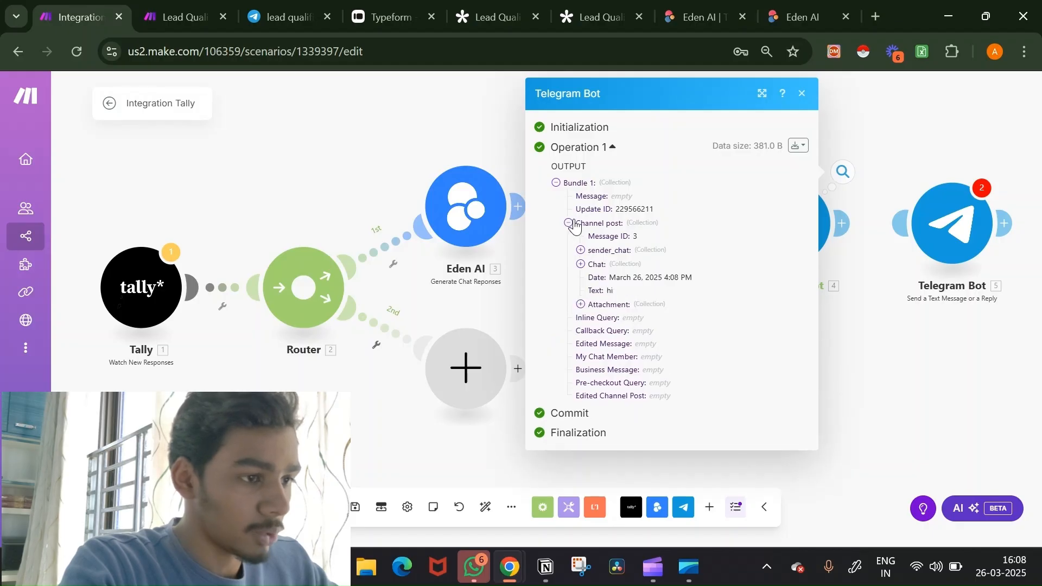
{"action": "left_click", "coordinate": [581, 250]}
{"action": "double_click", "coordinate": [625, 265]}
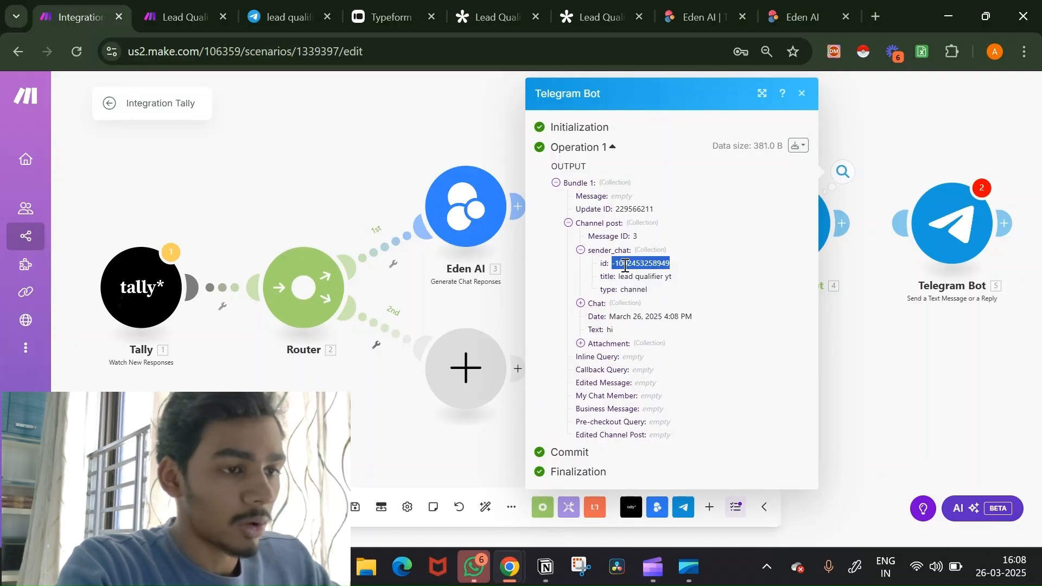
{"action": "left_click", "coordinate": [918, 335]}
Step: Link Telegram Bot 4 to Telegram Bot 5, paste the chat id into Chat ID, then cancel
{"action": "left_click_drag", "start_coordinate": [839, 227], "coordinate": [928, 233]}
{"action": "left_click", "coordinate": [928, 234]}
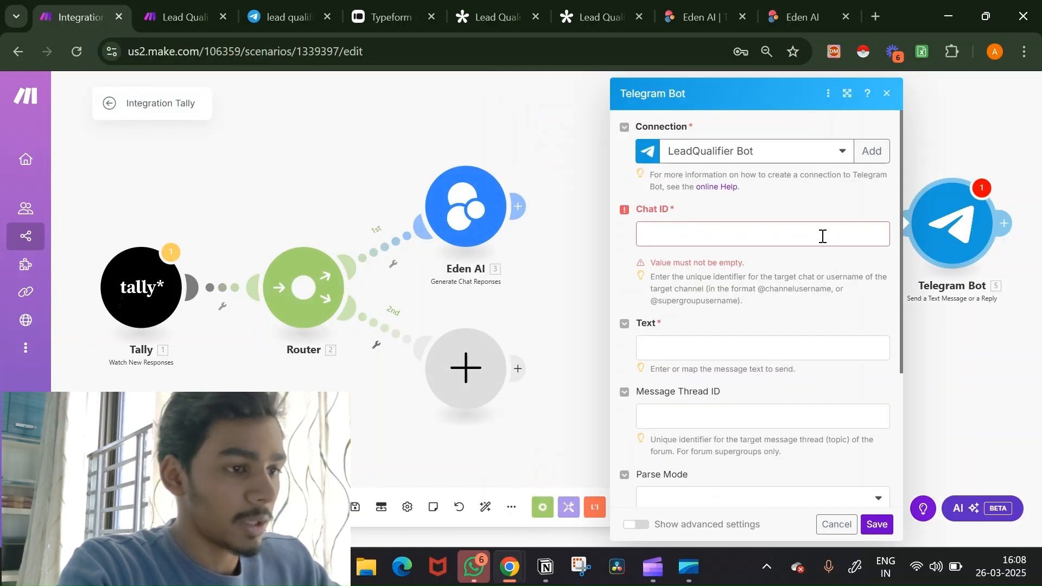
{"action": "left_click", "coordinate": [821, 235]}
{"action": "key", "text": "ctrl+v"}
{"action": "key", "text": "BackSpace"}
{"action": "key", "text": "BackSpace"}
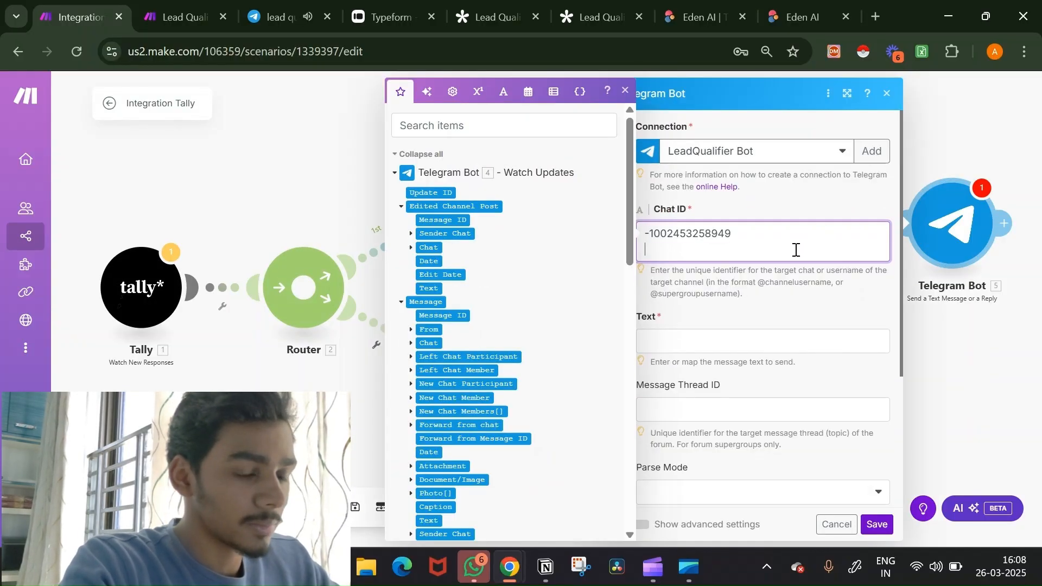
{"action": "left_click", "coordinate": [773, 294]}
{"action": "left_click", "coordinate": [754, 319]}
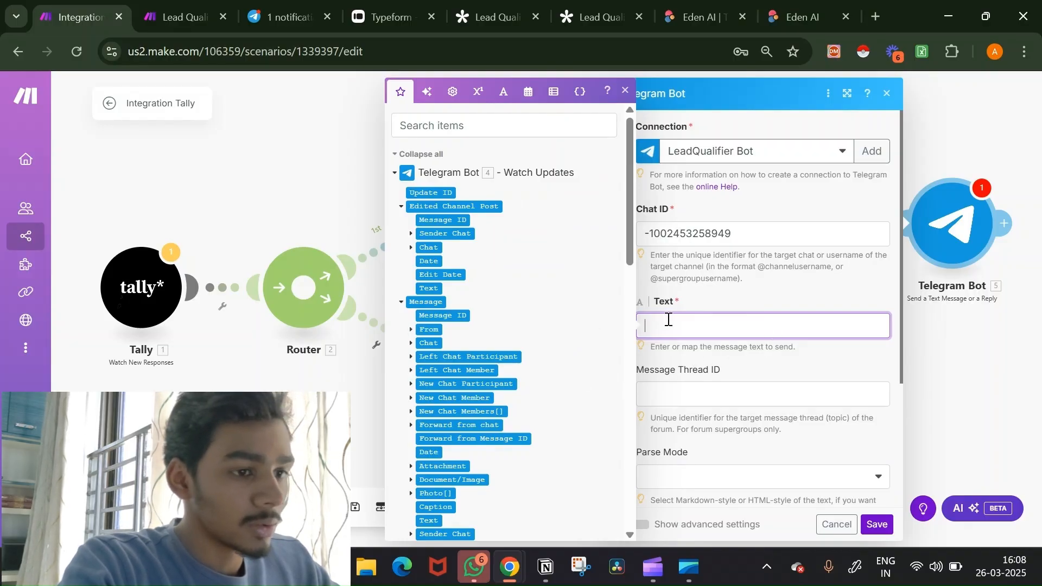
{"action": "left_click", "coordinate": [836, 524]}
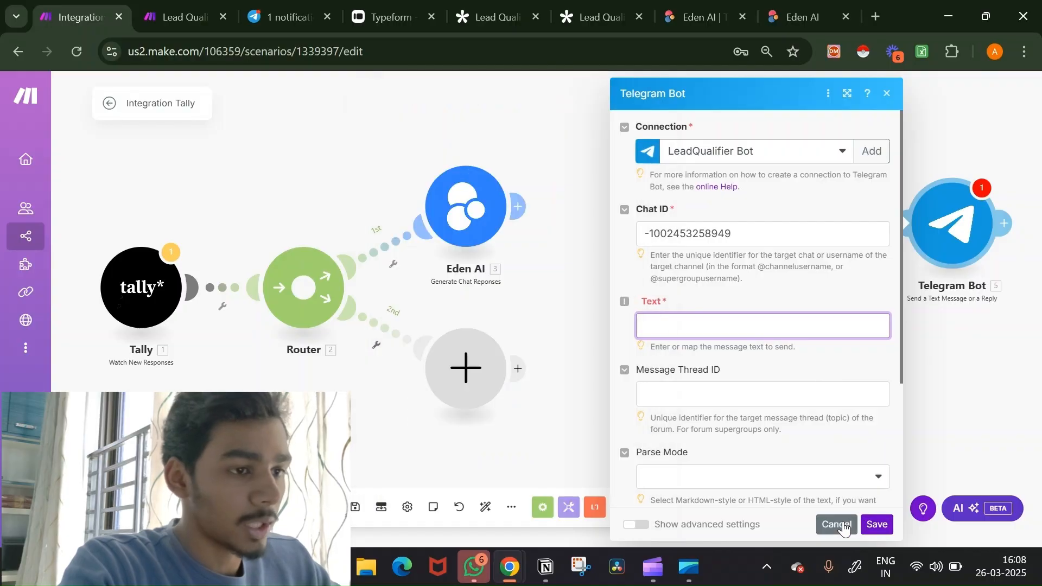
Step: Unlink the two Telegram Bot modules and make Tally the scenario's trigger
{"action": "mouse_move", "coordinate": [757, 247]}
{"action": "left_mouse_down"}
{"action": "mouse_move", "coordinate": [423, 261]}
{"action": "mouse_move", "coordinate": [479, 258]}
{"action": "mouse_move", "coordinate": [258, 304]}
{"action": "mouse_move", "coordinate": [763, 249]}
{"action": "left_mouse_up"}
{"action": "left_click", "coordinate": [862, 229]}
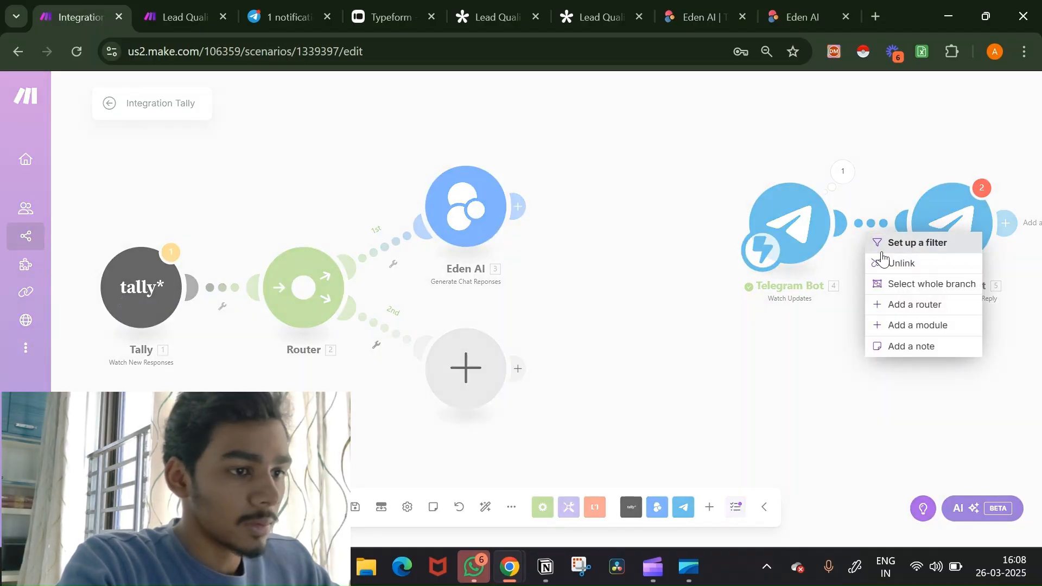
{"action": "left_click", "coordinate": [893, 263]}
{"action": "left_click_drag", "start_coordinate": [775, 253], "coordinate": [114, 314]}
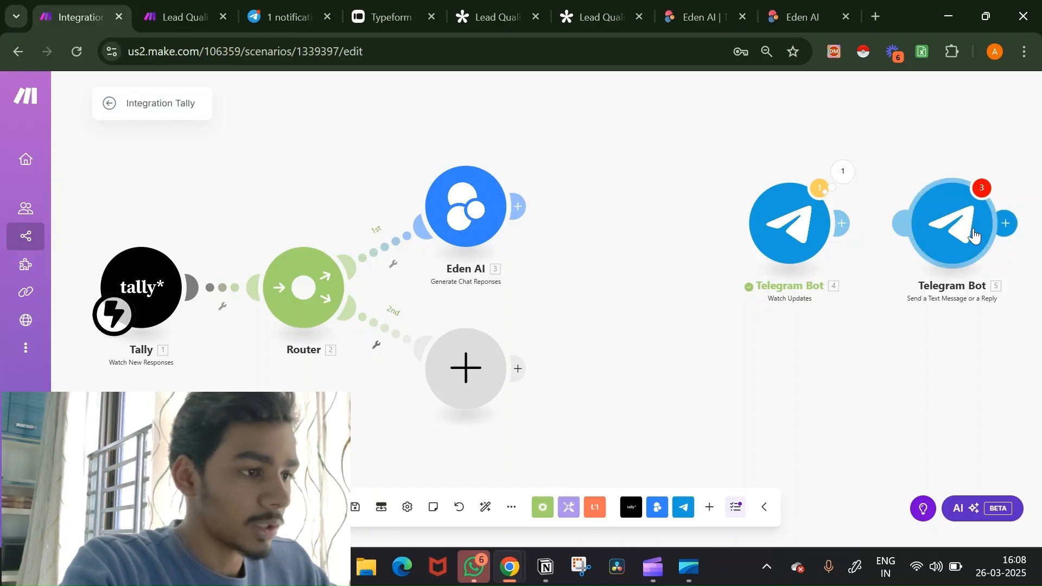
Step: Move Telegram Bot 5 after Eden AI and paste the channel's chat id into Chat ID
{"action": "left_click_drag", "start_coordinate": [974, 233], "coordinate": [630, 213]}
{"action": "left_click", "coordinate": [629, 213]}
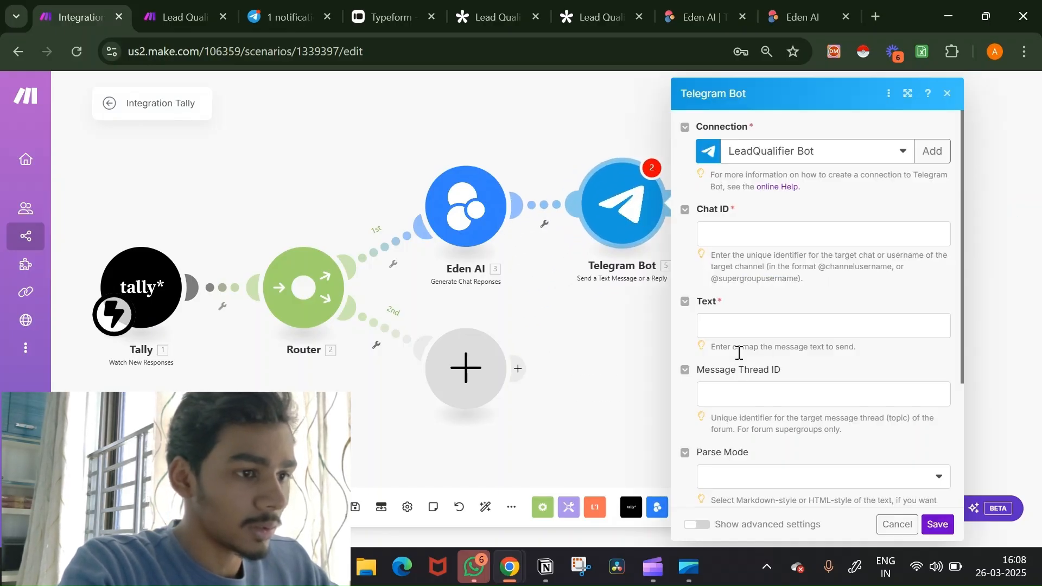
{"action": "left_click", "coordinate": [741, 241]}
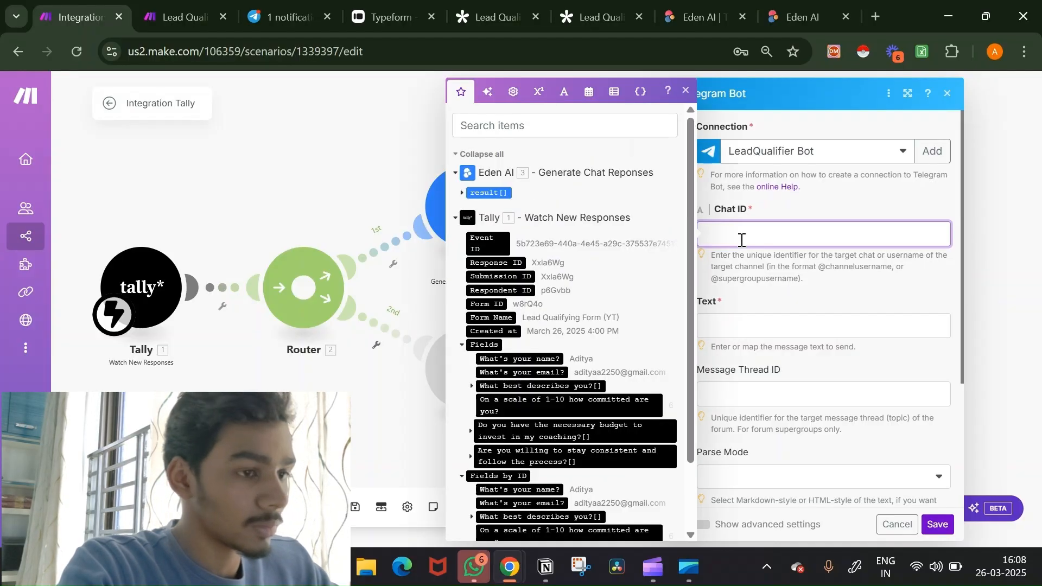
{"action": "key", "text": "super+v"}
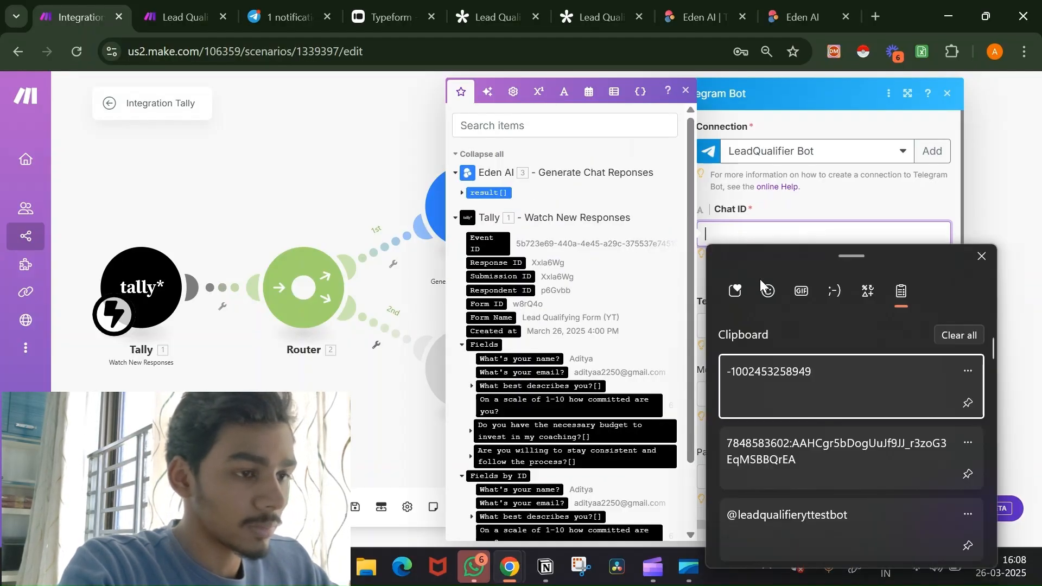
{"action": "left_click", "coordinate": [772, 385]}
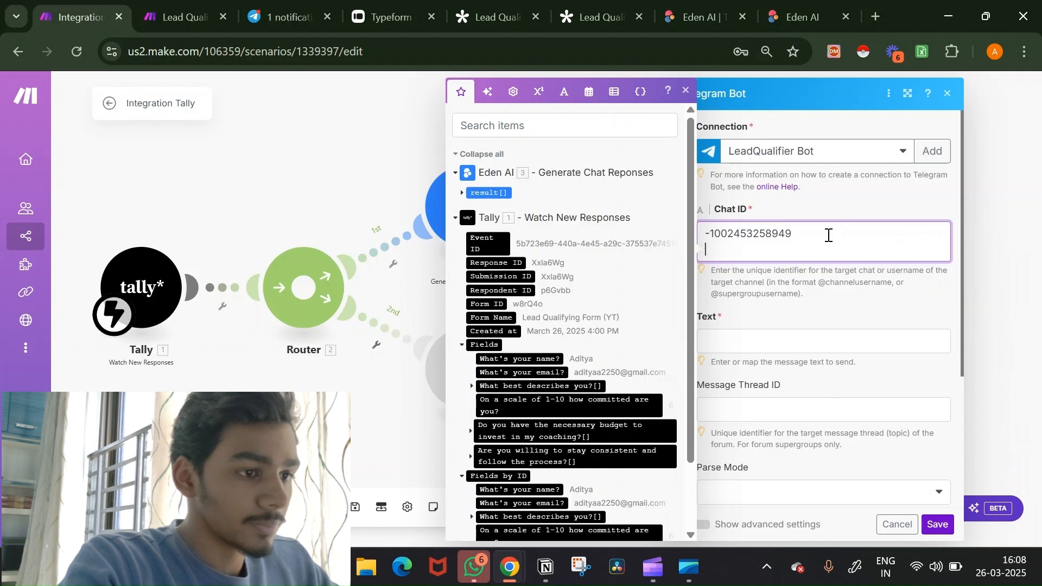
Step: Map Eden AI's Generated text and the lead's name into the message Text and save
{"action": "left_click", "coordinate": [778, 333]}
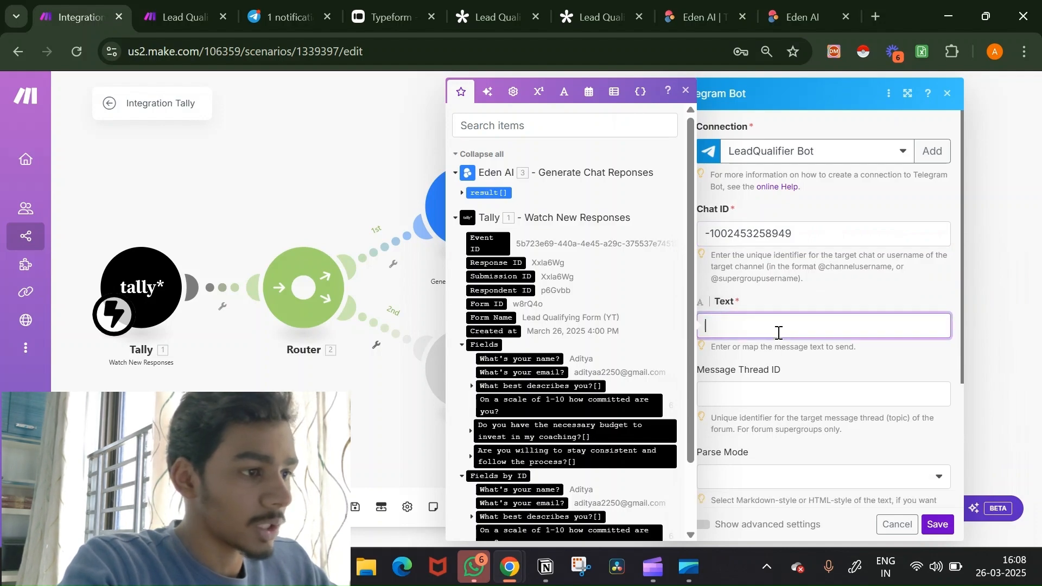
{"action": "left_click", "coordinate": [463, 194]}
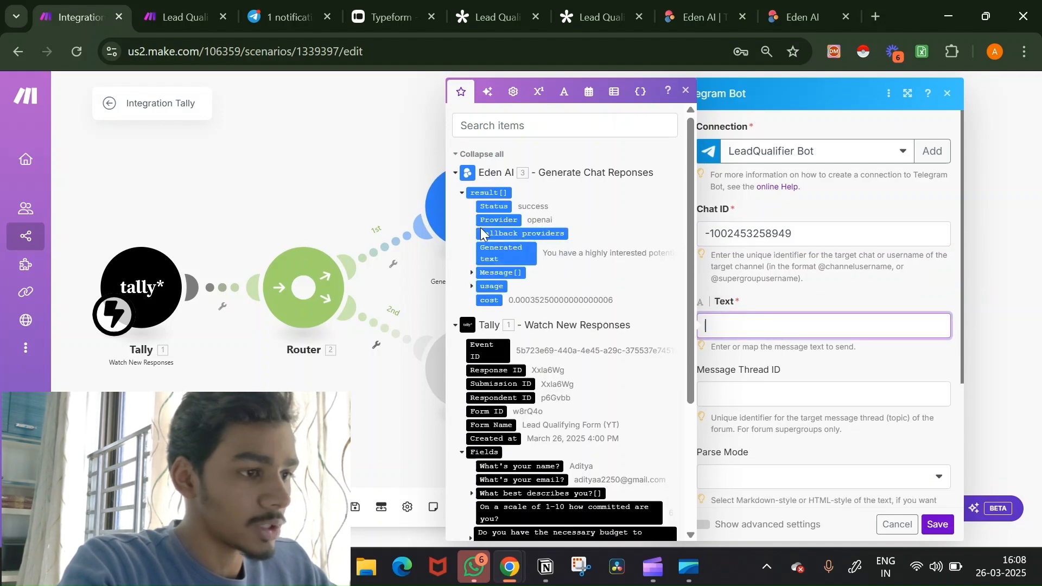
{"action": "left_click", "coordinate": [492, 251]}
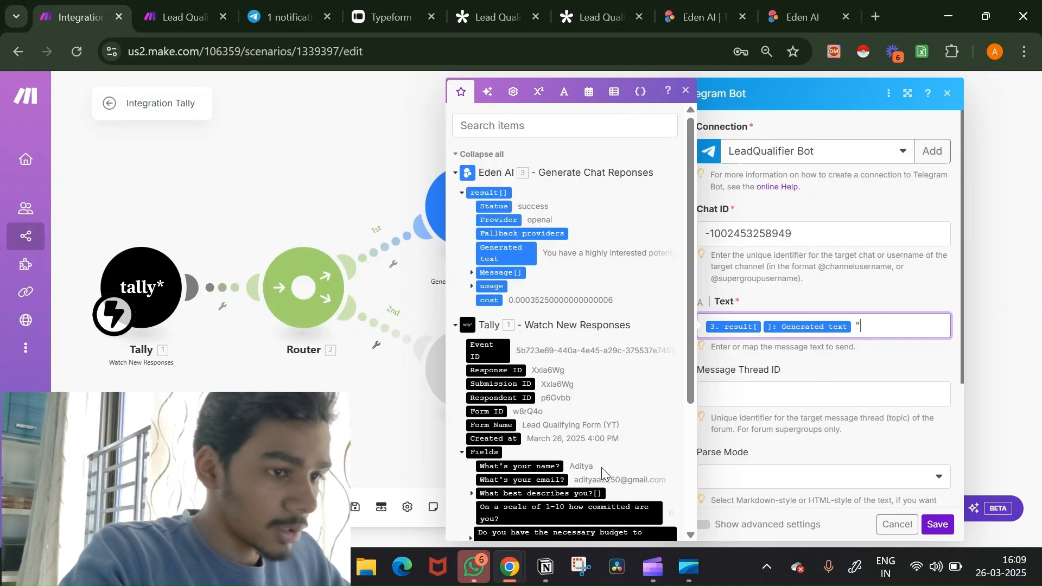
{"action": "left_click", "coordinate": [547, 464]}
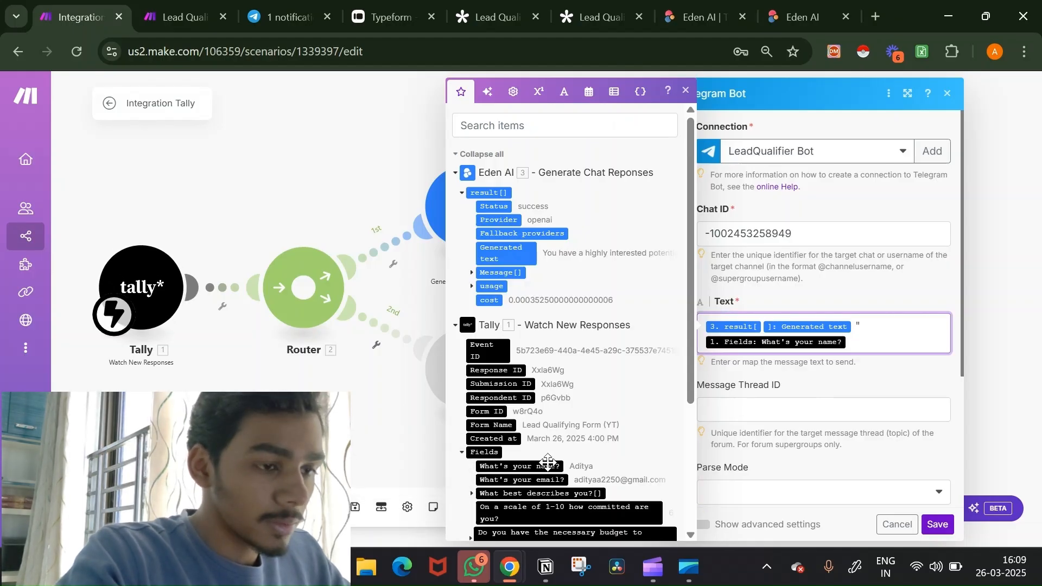
{"action": "type", "text": "\""}
{"action": "scroll", "coordinate": [918, 459], "scroll_direction": "down", "scroll_amount": 2}
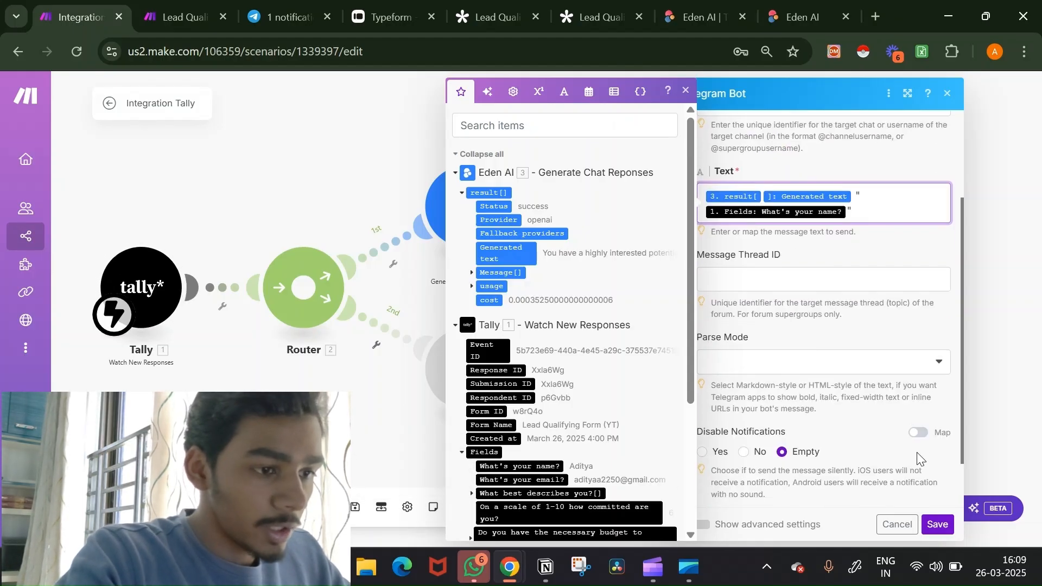
{"action": "scroll", "coordinate": [866, 264], "scroll_direction": "down", "scroll_amount": 1}
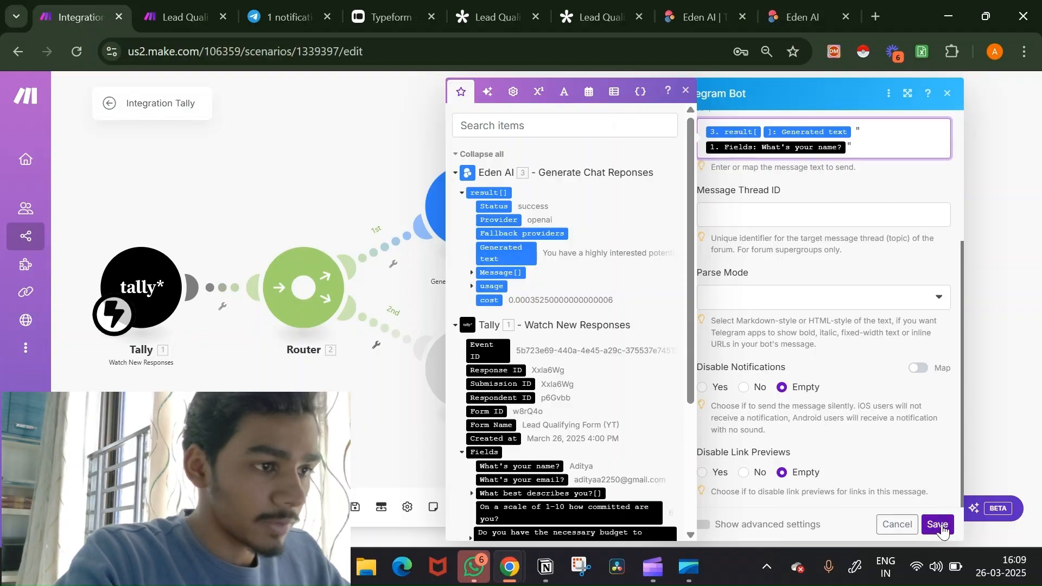
{"action": "left_click", "coordinate": [937, 524]}
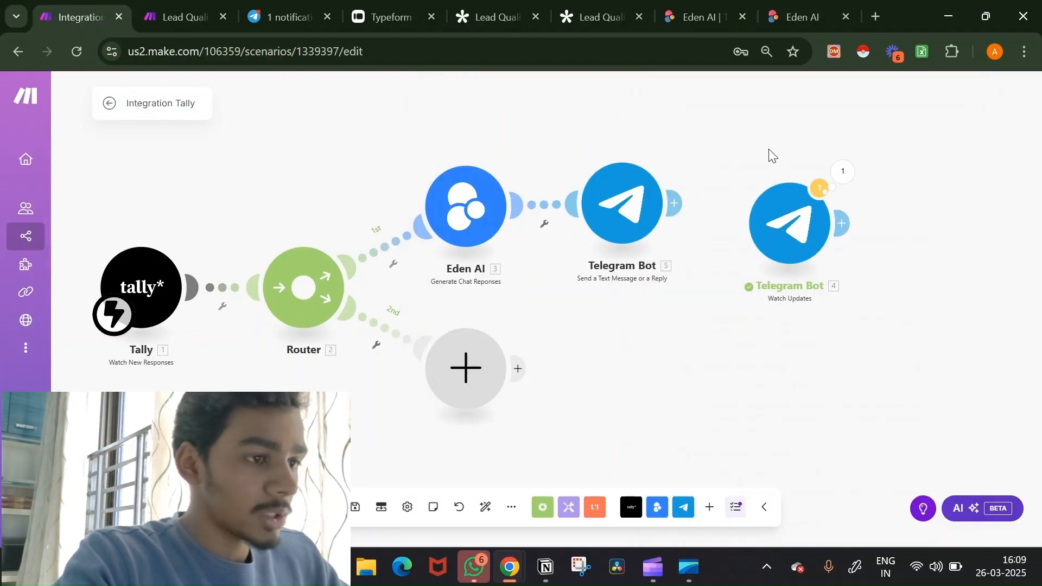
Step: Delete the Telegram Bot 4 watcher module
{"action": "left_click_drag", "start_coordinate": [767, 153], "coordinate": [880, 291]}
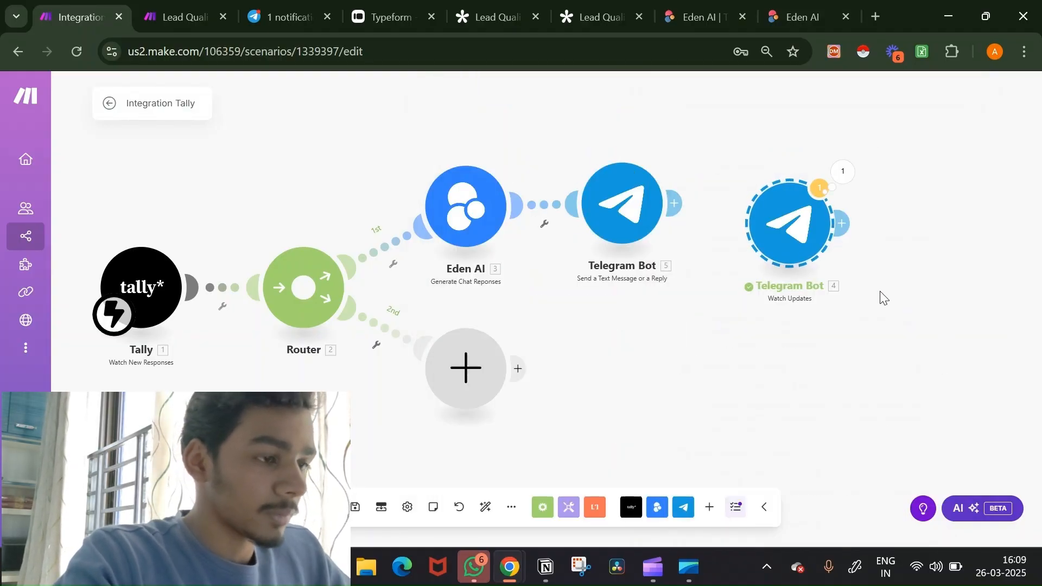
{"action": "key", "text": "Delete"}
{"action": "left_click_drag", "start_coordinate": [778, 389], "coordinate": [966, 340]}
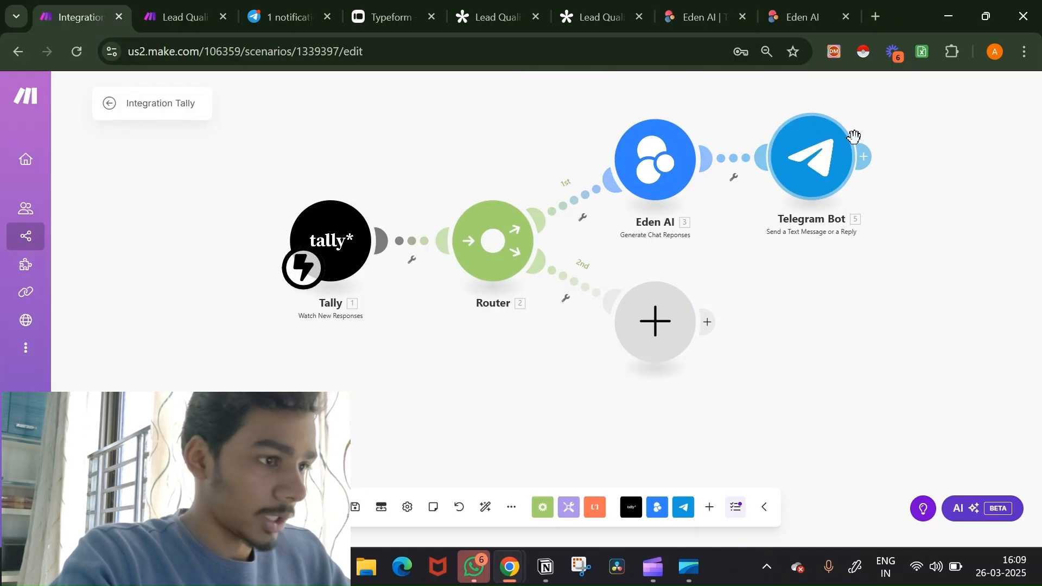
Step: Name the route 1 filter 'Budget ✅ Consistent ✅' with budget answer Contains (case insensitive) as the first condition
{"action": "left_click", "coordinate": [576, 205]}
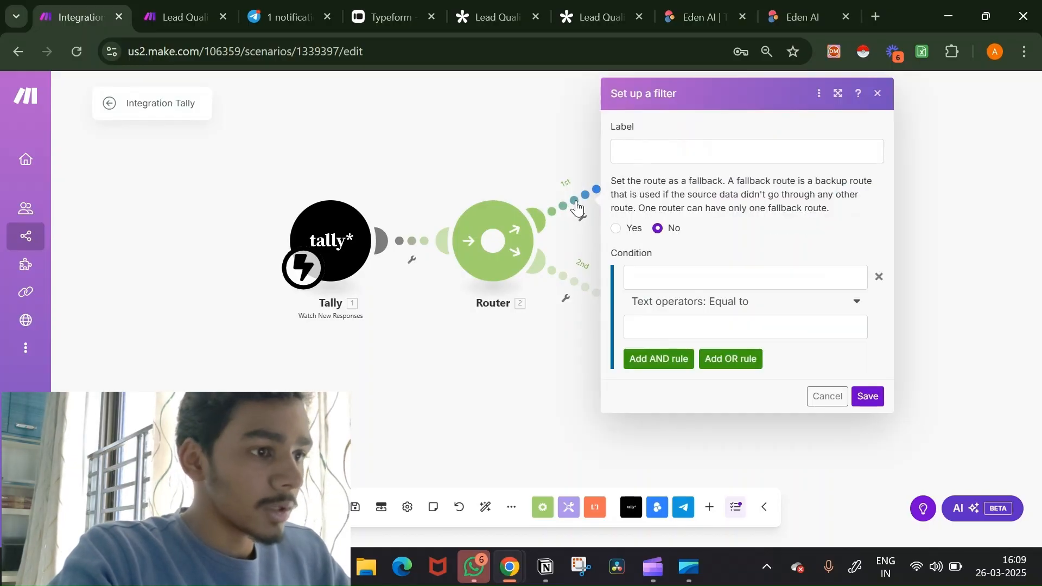
{"action": "left_click", "coordinate": [679, 155]}
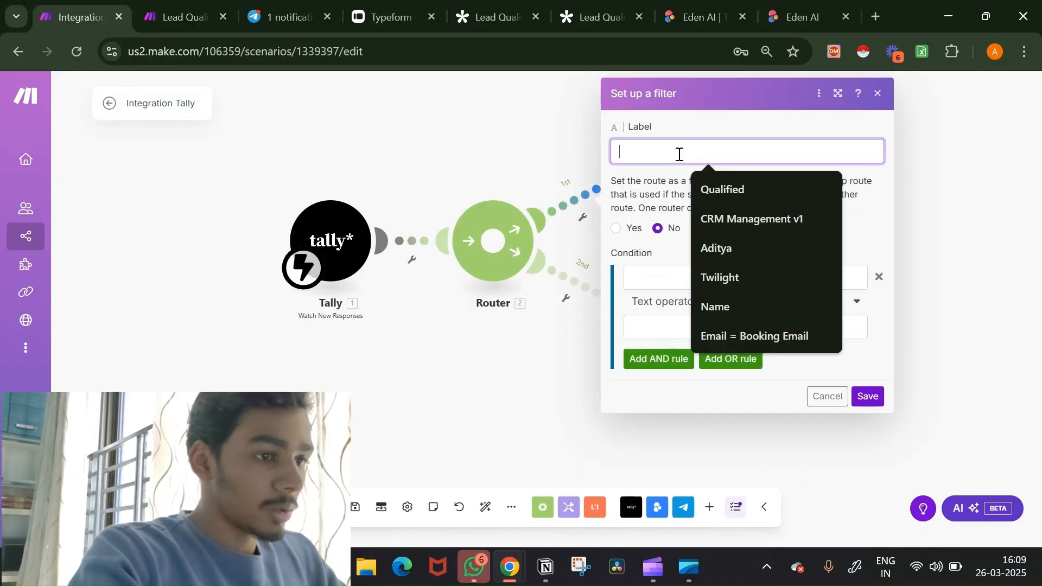
{"action": "type", "text": "Budget ✅ Consistent ✅"}
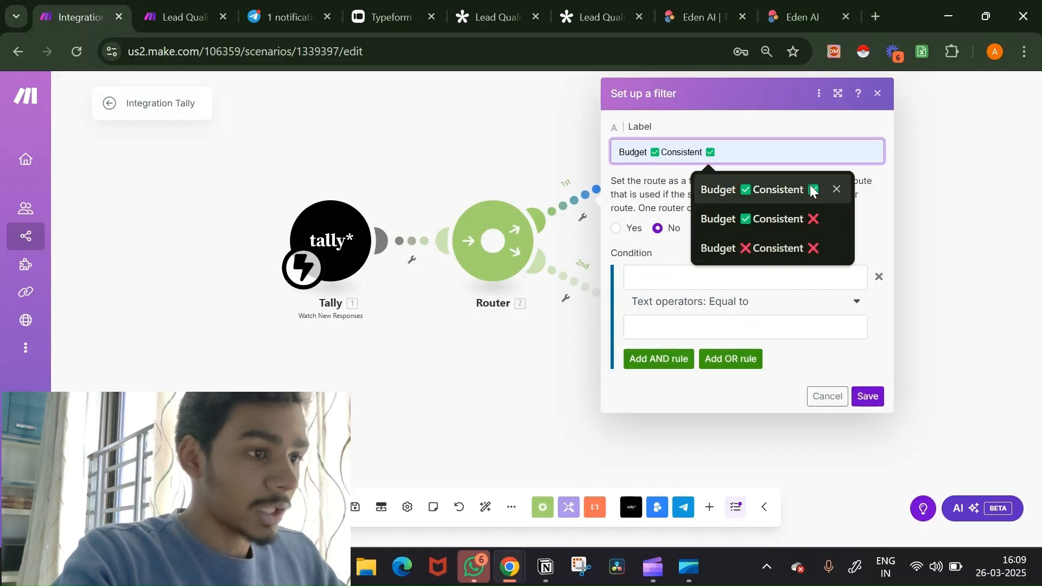
{"action": "left_click", "coordinate": [812, 190]}
{"action": "left_click", "coordinate": [734, 278]}
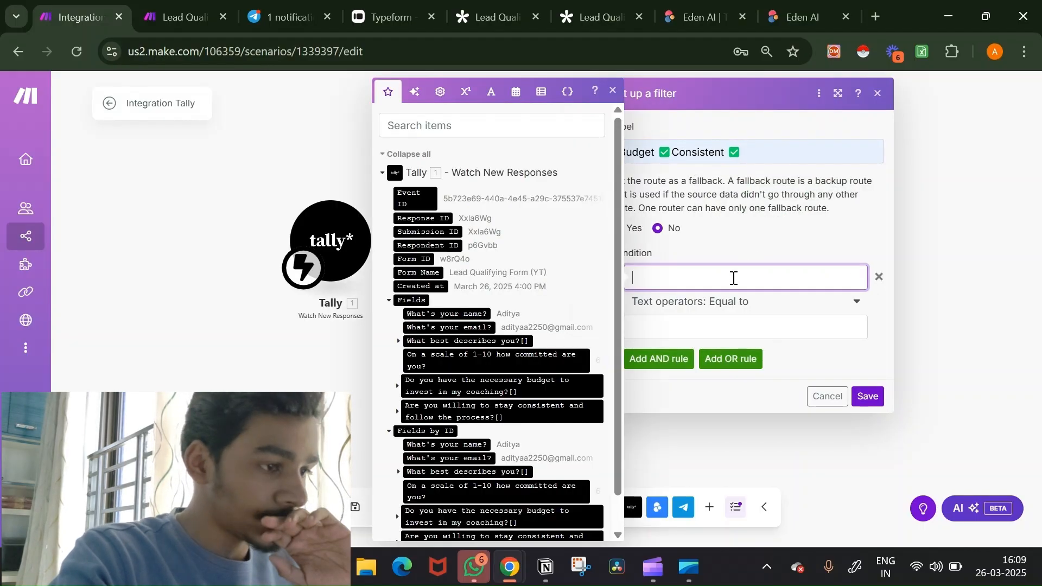
{"action": "scroll", "coordinate": [464, 310], "scroll_direction": "down", "scroll_amount": 1}
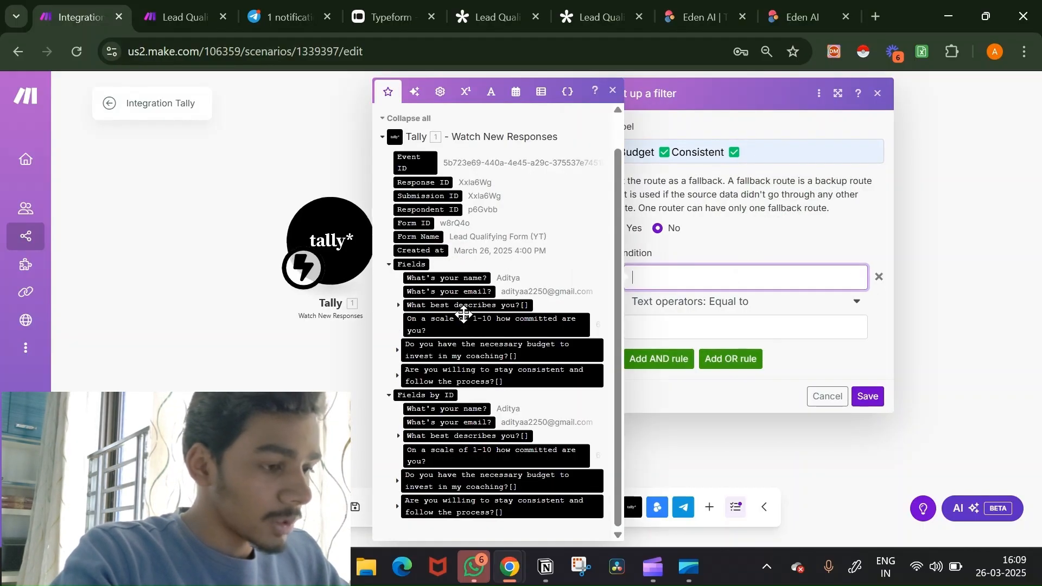
{"action": "left_click", "coordinate": [521, 479]}
{"action": "left_click", "coordinate": [762, 313]}
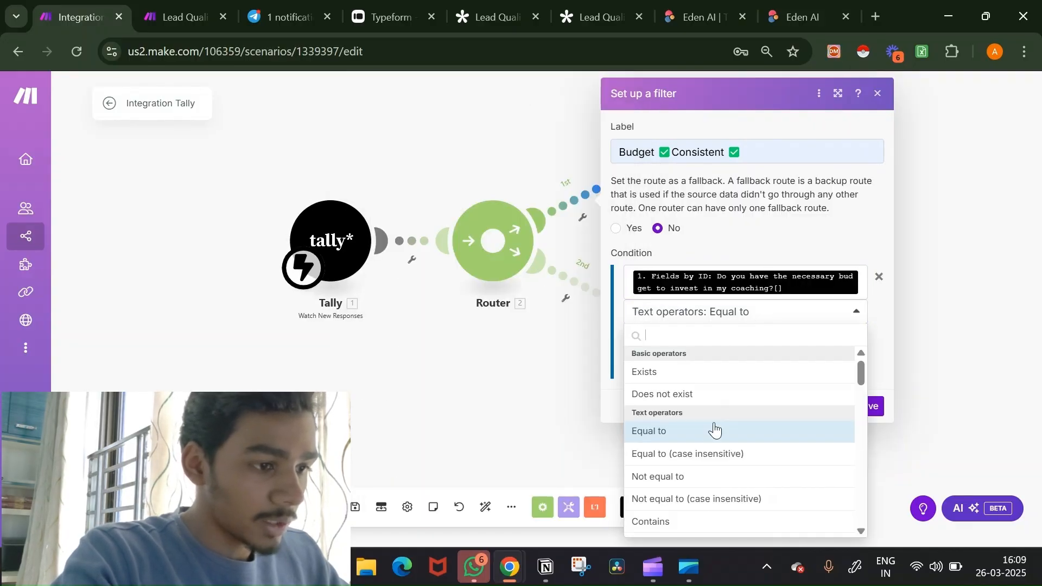
{"action": "scroll", "coordinate": [715, 428], "scroll_direction": "down", "scroll_amount": 3}
{"action": "left_click", "coordinate": [742, 394]}
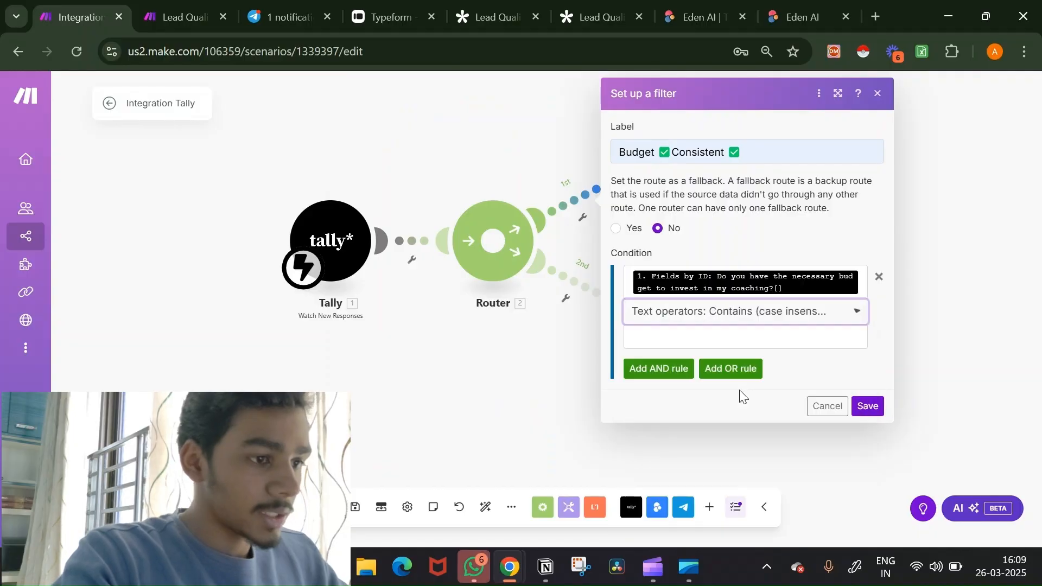
{"action": "left_click", "coordinate": [739, 333]}
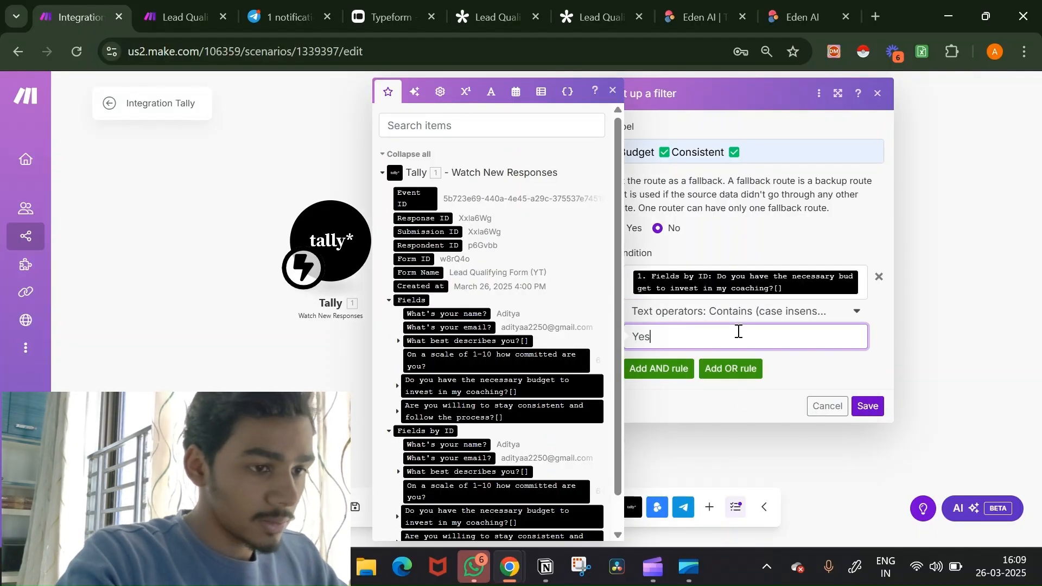
Step: Add an AND condition: consistency answer Contains (case insensitive) 'Yes', and save the filter
{"action": "left_click", "coordinate": [674, 375]}
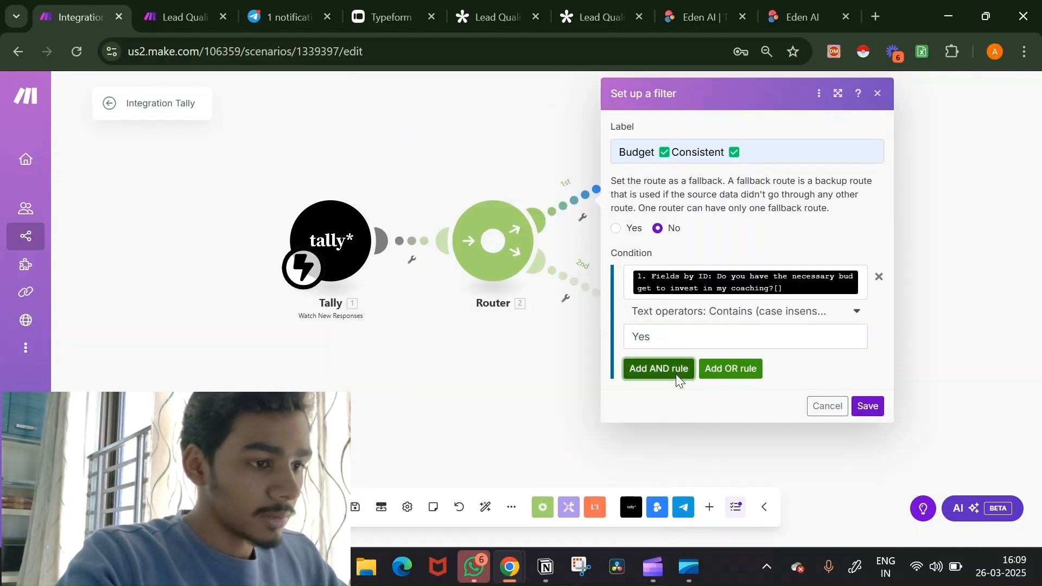
{"action": "left_click", "coordinate": [687, 392]}
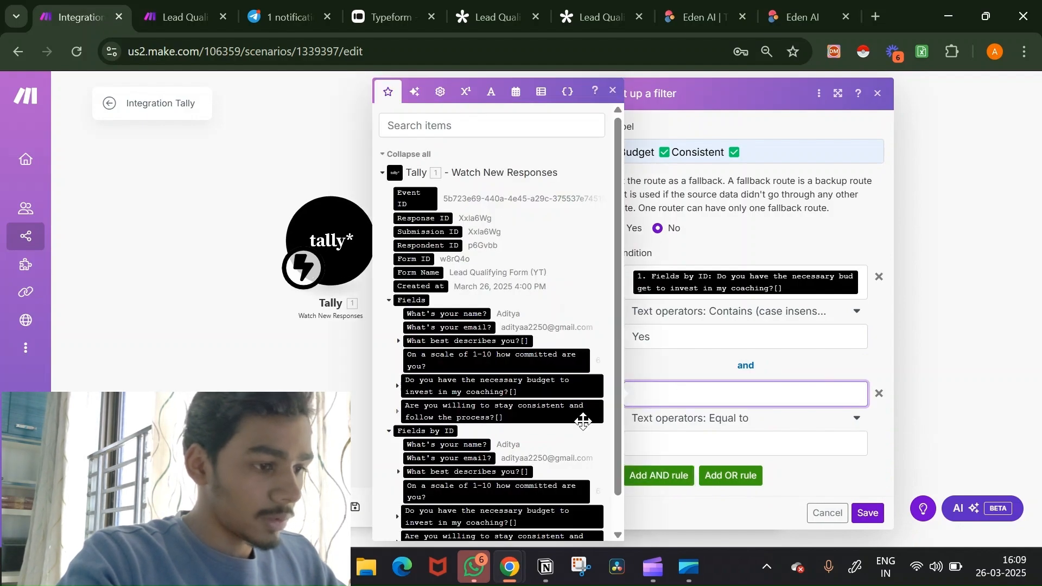
{"action": "scroll", "coordinate": [576, 434], "scroll_direction": "down", "scroll_amount": 1}
{"action": "left_click", "coordinate": [546, 511]}
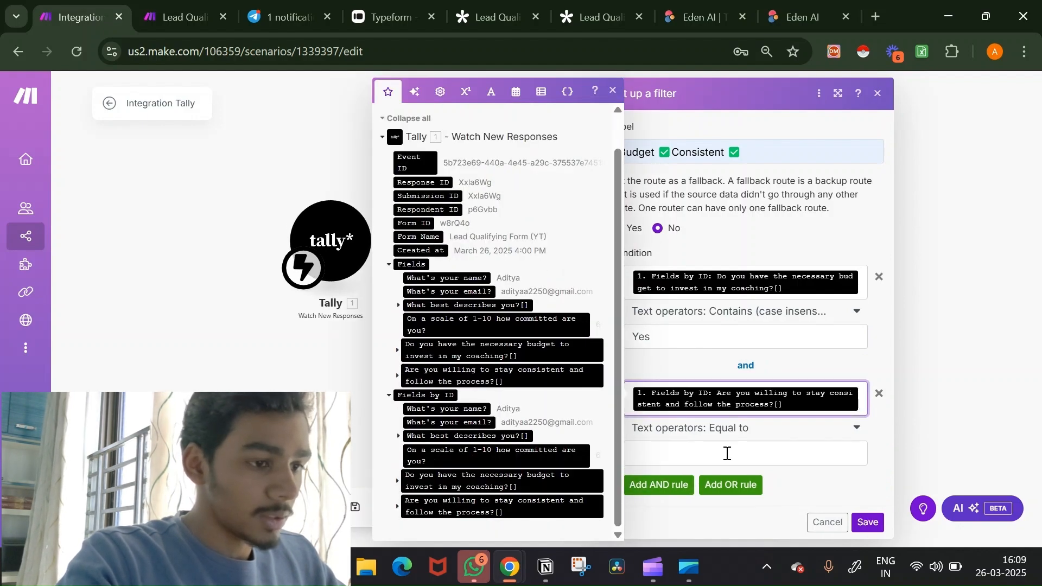
{"action": "left_click", "coordinate": [733, 437]}
{"action": "scroll", "coordinate": [729, 369], "scroll_direction": "down", "scroll_amount": 3}
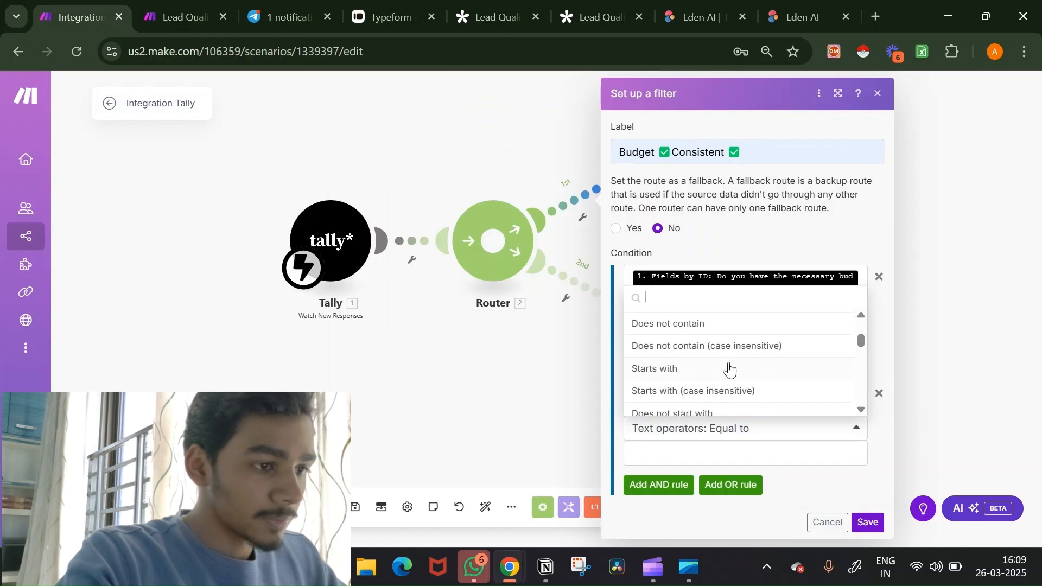
{"action": "scroll", "coordinate": [727, 353], "scroll_direction": "up", "scroll_amount": 1}
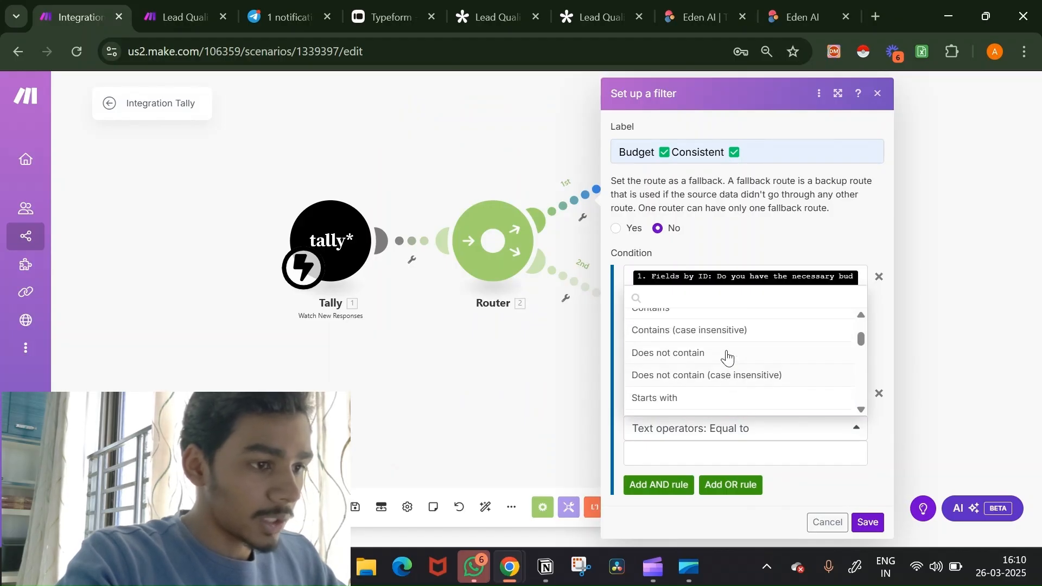
{"action": "left_click", "coordinate": [728, 338]}
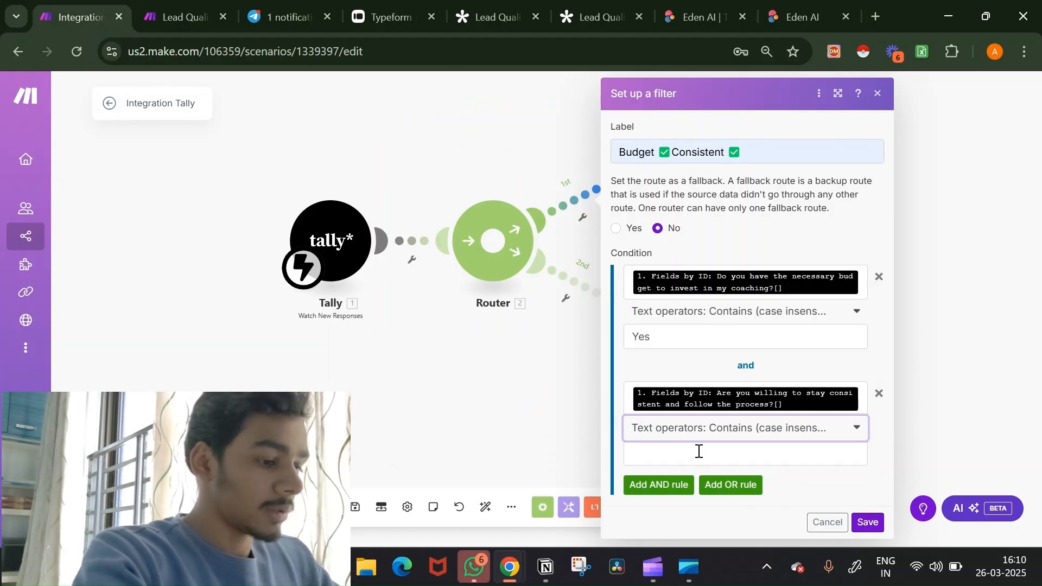
{"action": "left_click", "coordinate": [699, 452]}
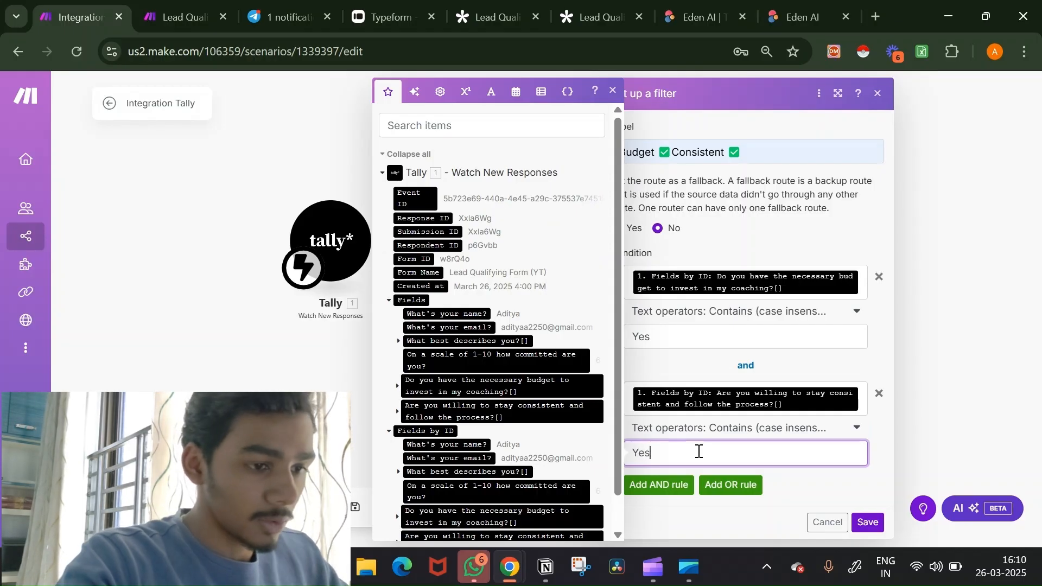
{"action": "left_click", "coordinate": [868, 524]}
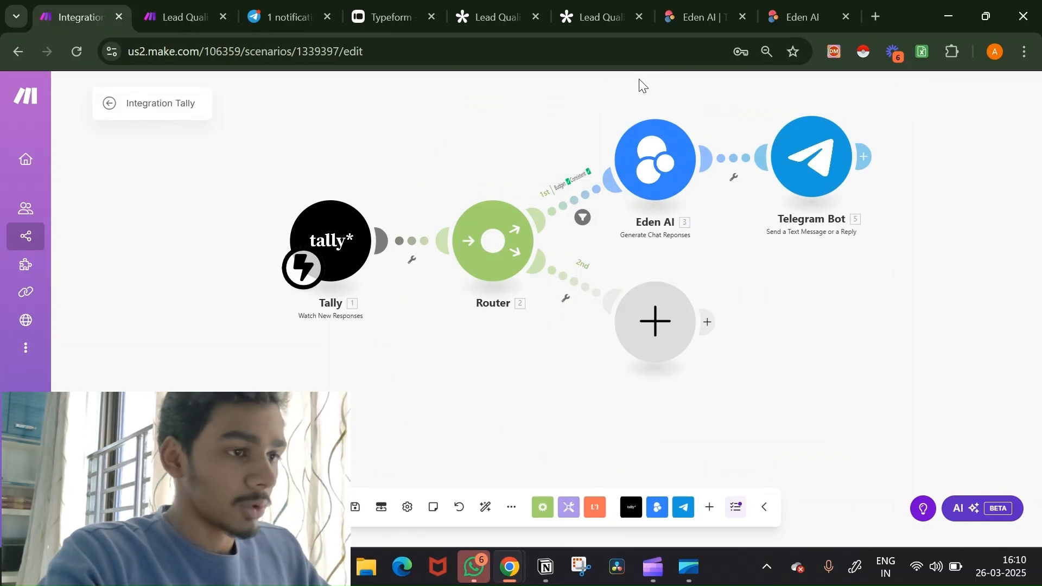
Step: Shift Eden AI and Telegram Bot aside and add Eden AI Generate Chat Reponses on route 2
{"action": "left_click_drag", "start_coordinate": [611, 94], "coordinate": [909, 255]}
{"action": "left_click_drag", "start_coordinate": [700, 182], "coordinate": [781, 171]}
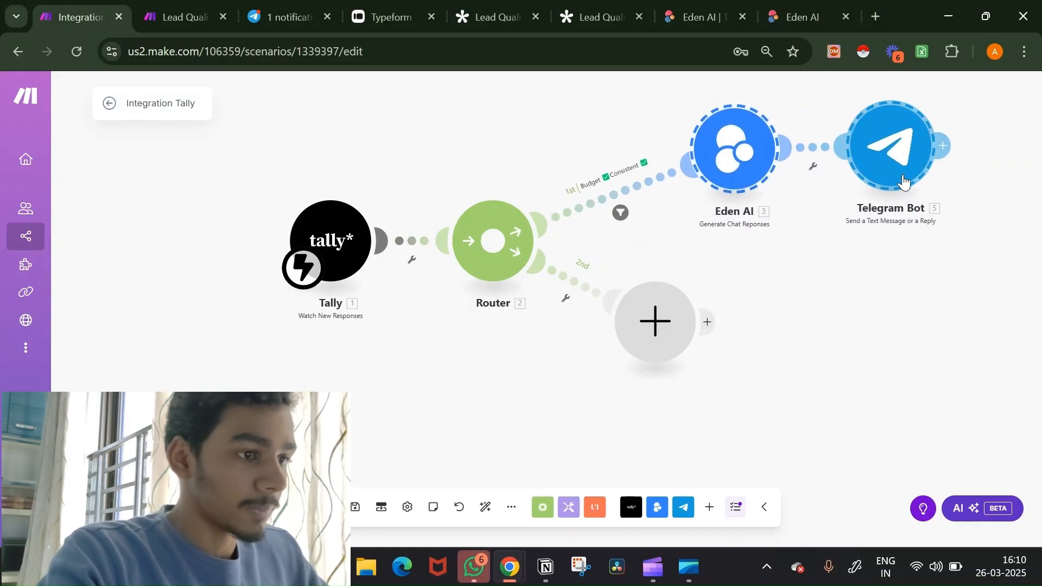
{"action": "left_click", "coordinate": [657, 328]}
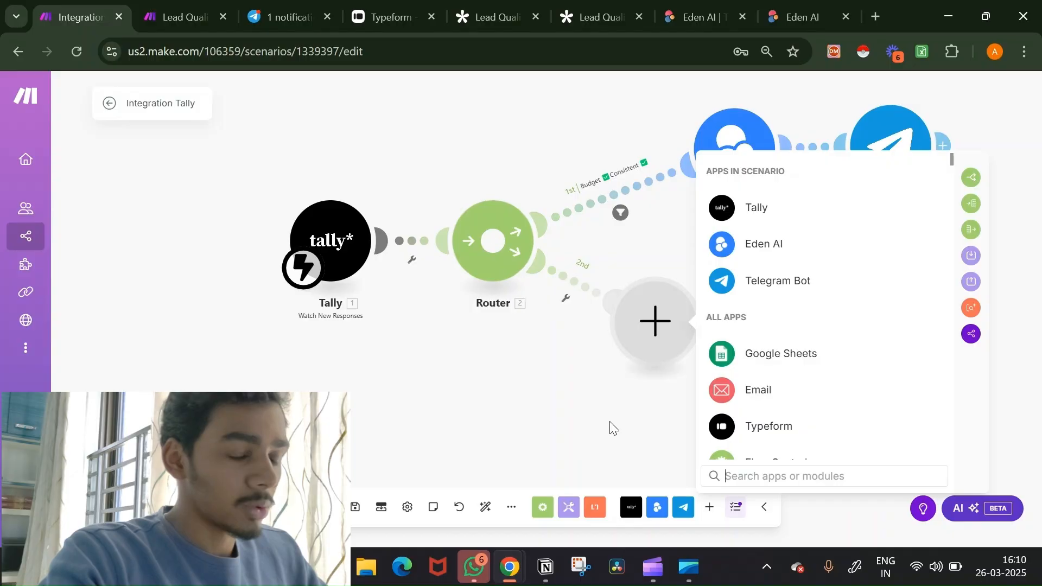
{"action": "left_click", "coordinate": [730, 248]}
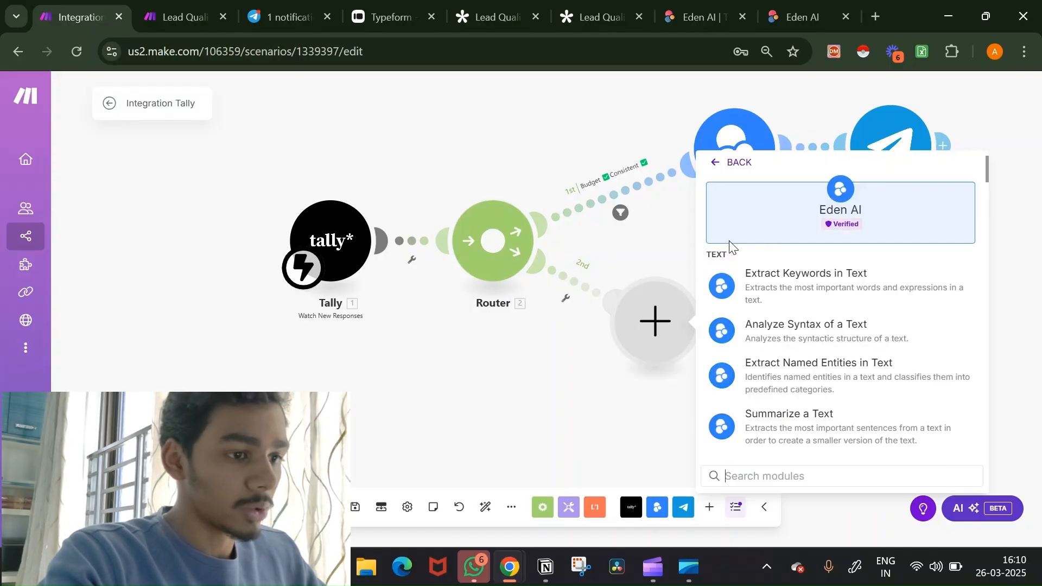
{"action": "scroll", "coordinate": [754, 415], "scroll_direction": "down", "scroll_amount": 5}
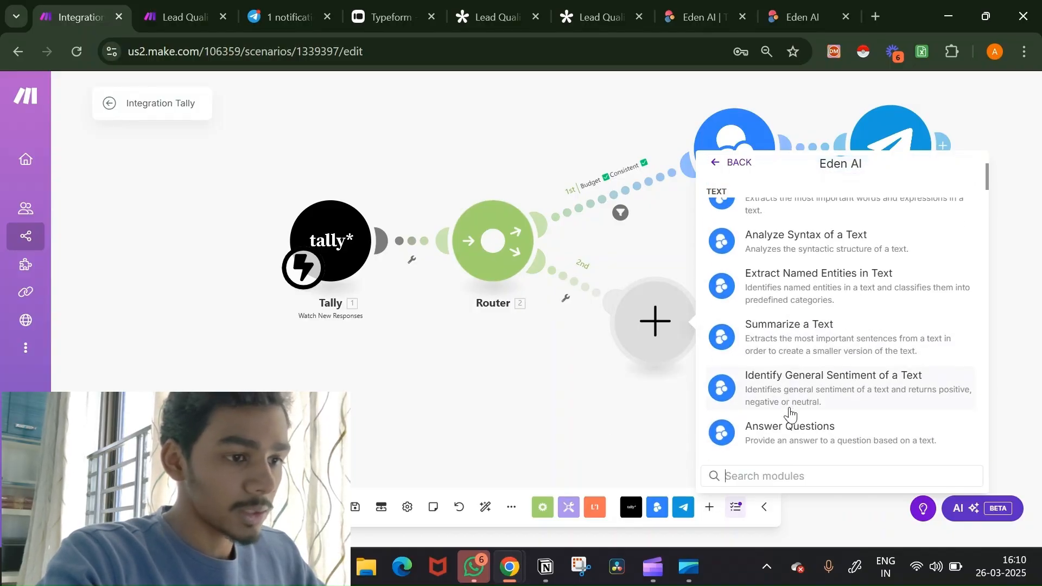
{"action": "scroll", "coordinate": [790, 414], "scroll_direction": "down", "scroll_amount": 6}
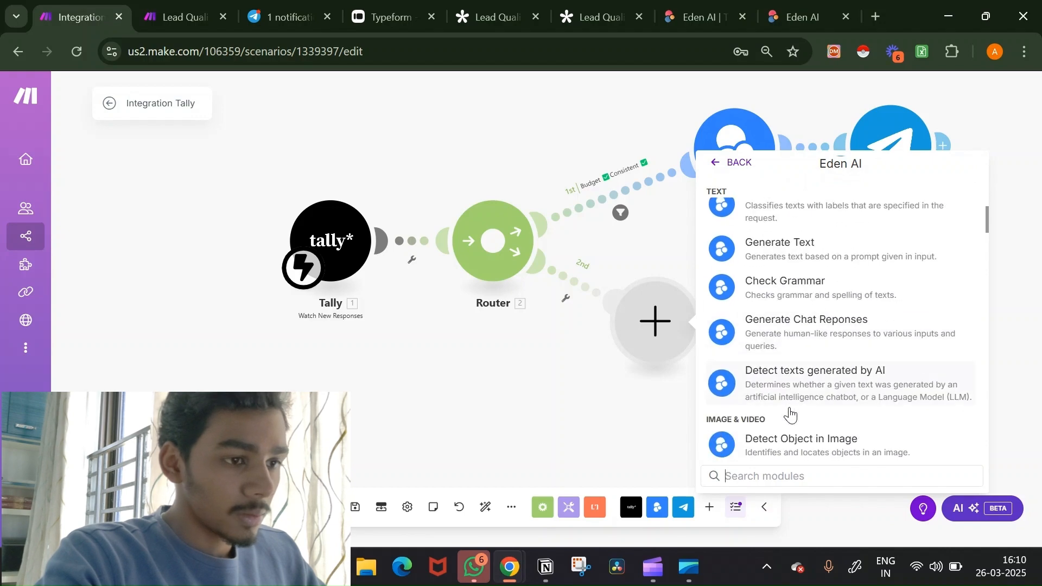
{"action": "left_click", "coordinate": [812, 322]}
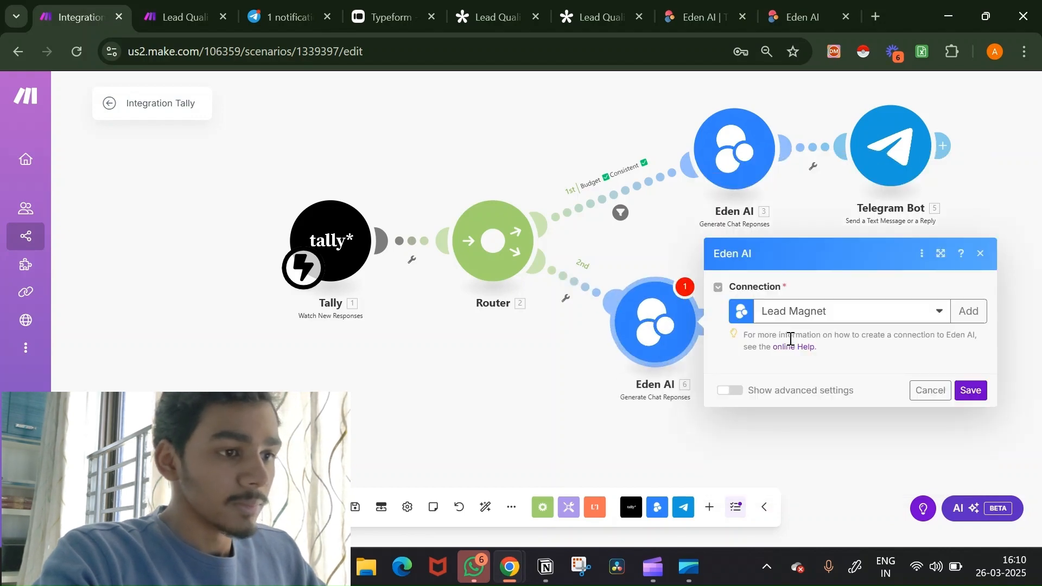
Step: Map the budget and consistency answers into the Text field and select the 250 max tokens
{"action": "left_click", "coordinate": [805, 237]}
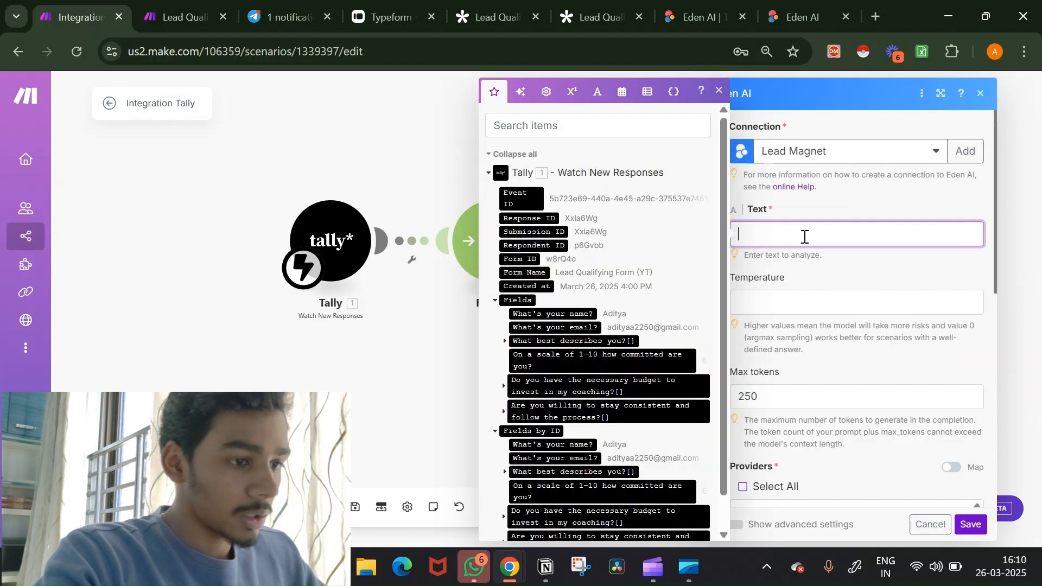
{"action": "scroll", "coordinate": [630, 473], "scroll_direction": "down", "scroll_amount": 1}
{"action": "left_click", "coordinate": [651, 487]}
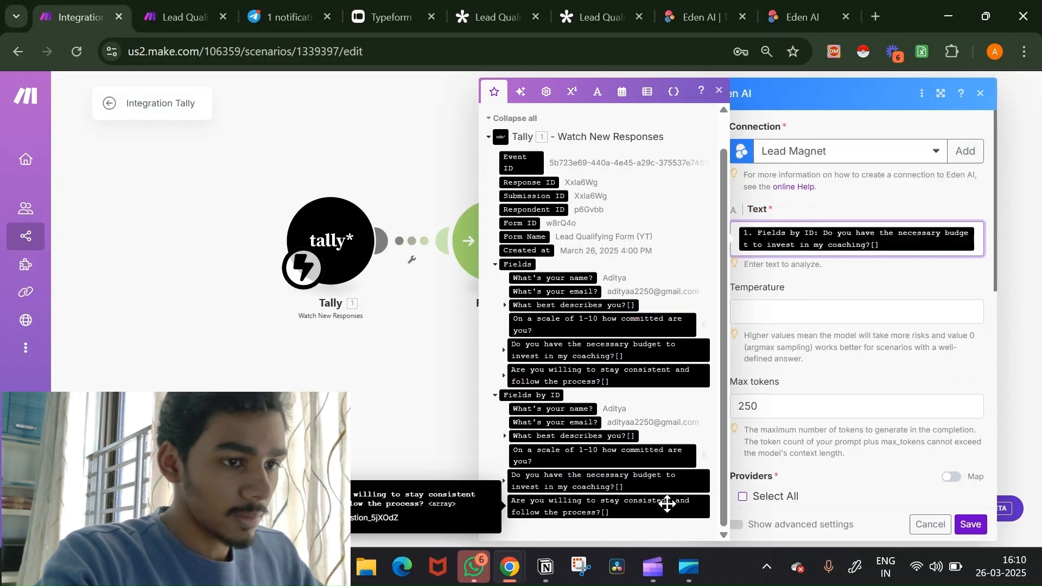
{"action": "left_click", "coordinate": [670, 502]}
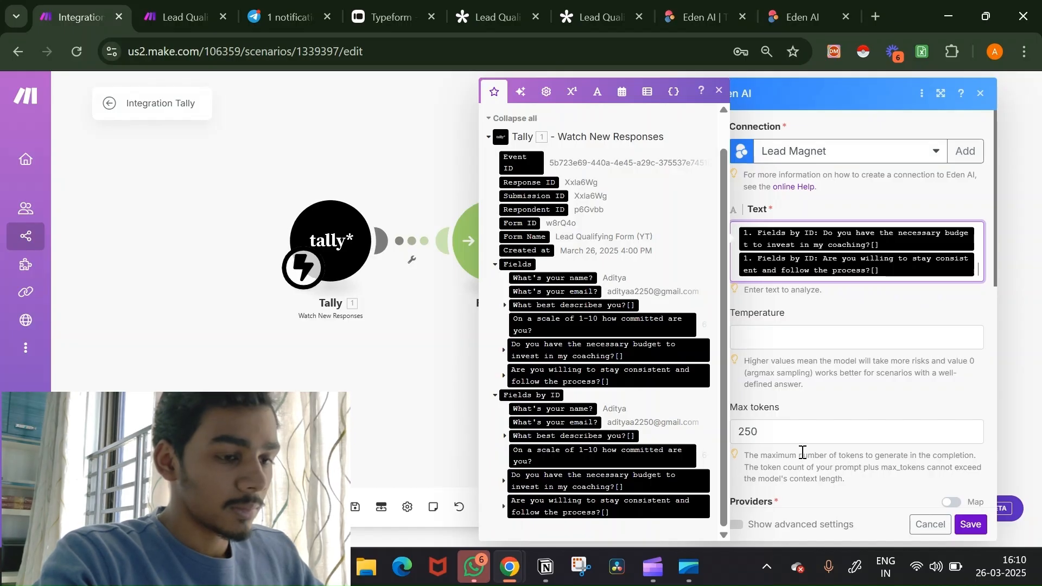
{"action": "left_click", "coordinate": [809, 435]}
{"action": "double_click", "coordinate": [808, 435]}
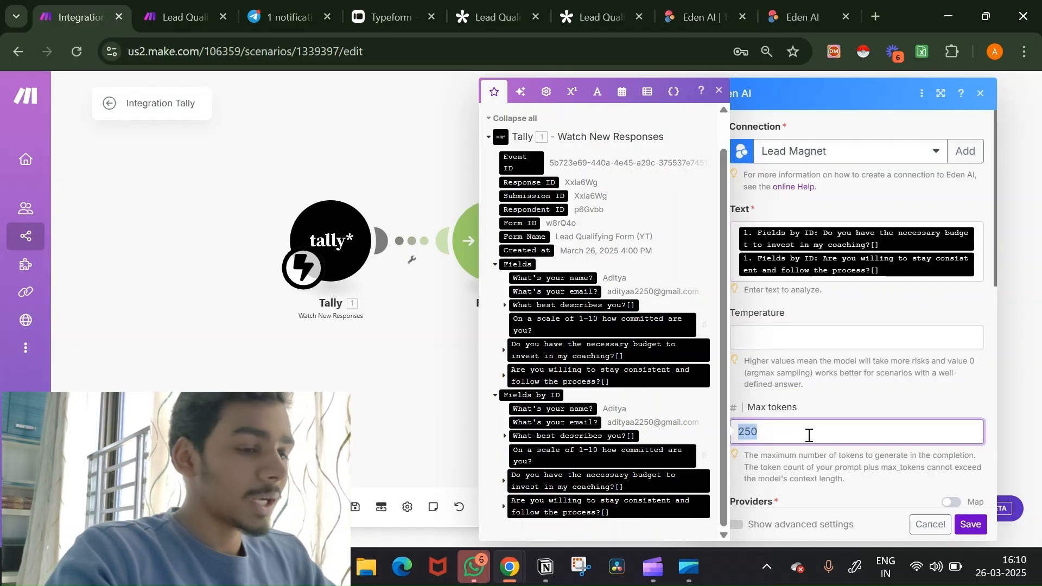
{"action": "left_click", "coordinate": [866, 391]}
Step: Choose OpenAI as the provider and start the chatbot system message
{"action": "scroll", "coordinate": [866, 390], "scroll_direction": "down", "scroll_amount": 5}
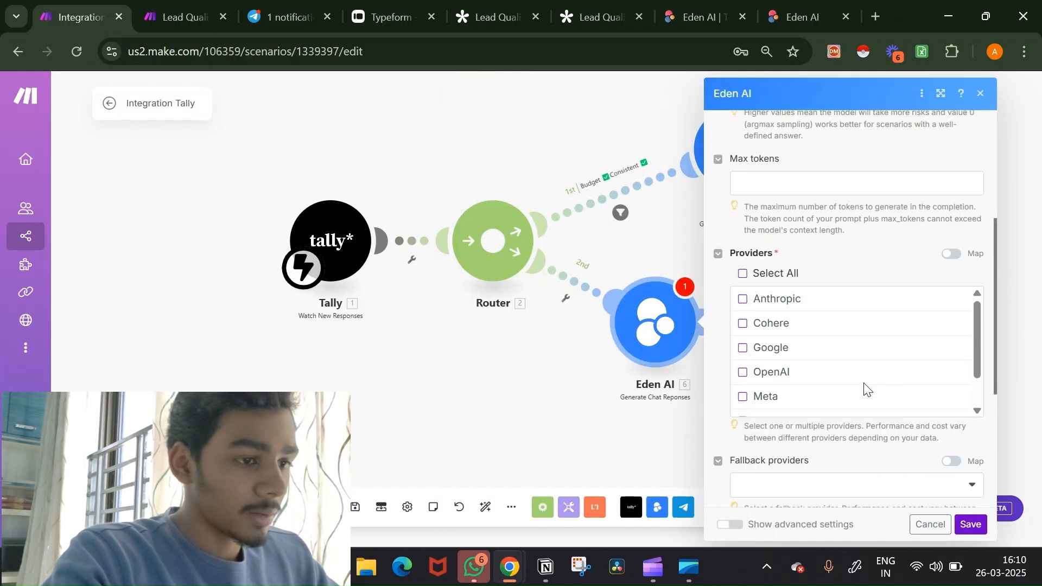
{"action": "left_click", "coordinate": [746, 370]}
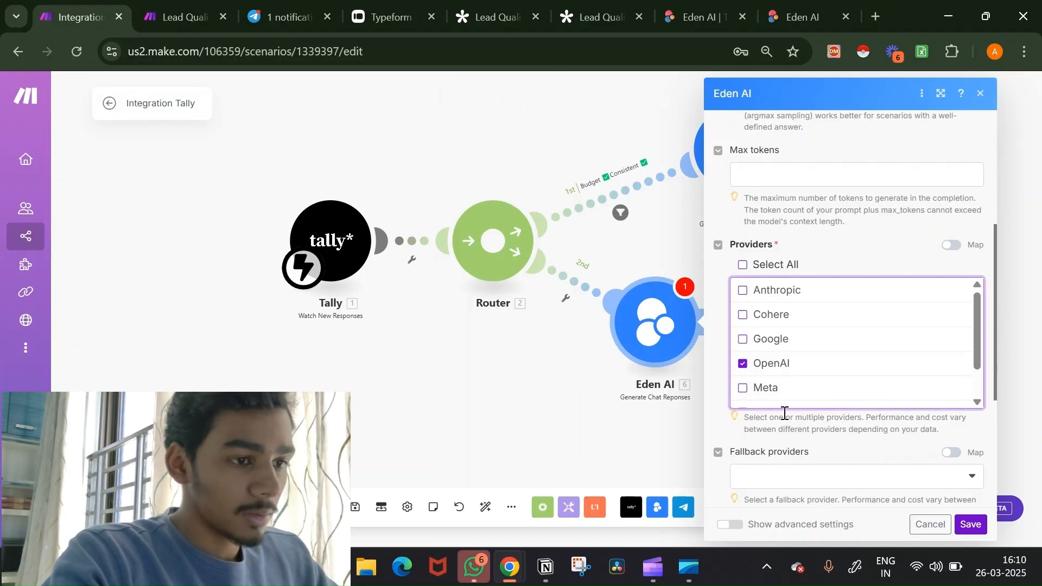
{"action": "scroll", "coordinate": [785, 413], "scroll_direction": "down", "scroll_amount": 5}
{"action": "left_click", "coordinate": [803, 317]}
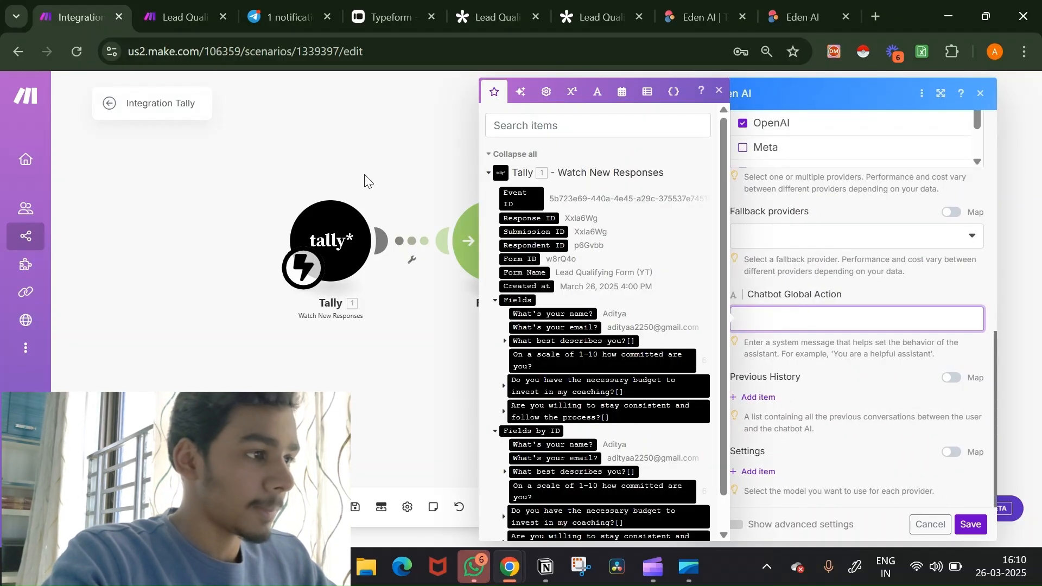
{"action": "left_click", "coordinate": [169, 6]}
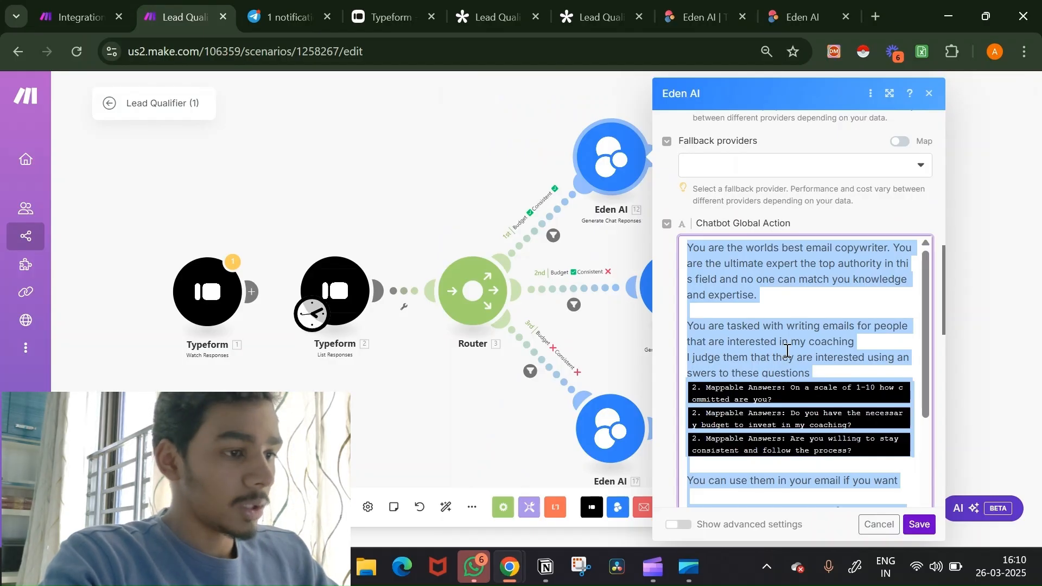
Step: Paste the copied email-writing prompt into the 2nd-route Eden AI's Chatbot Global Action field
{"action": "left_click", "coordinate": [622, 338]}
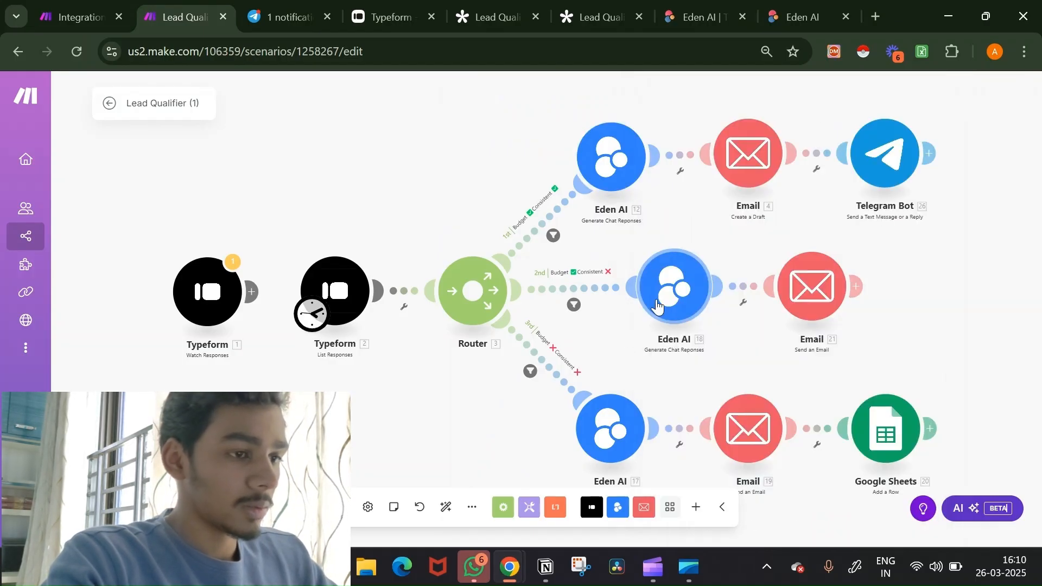
{"action": "left_click", "coordinate": [671, 296]}
{"action": "scroll", "coordinate": [874, 421], "scroll_direction": "down", "scroll_amount": 10}
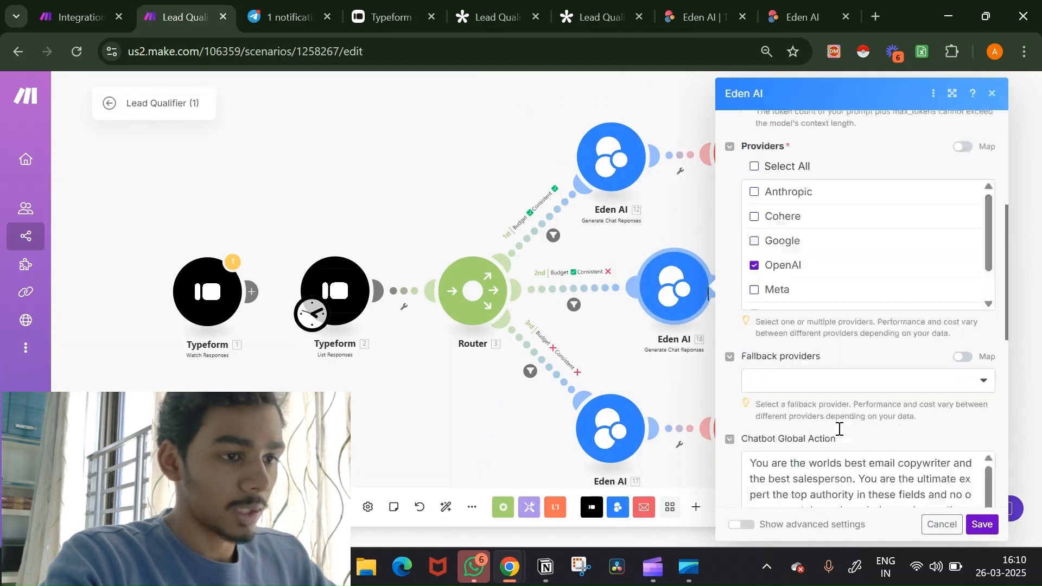
{"action": "left_click", "coordinate": [844, 391]}
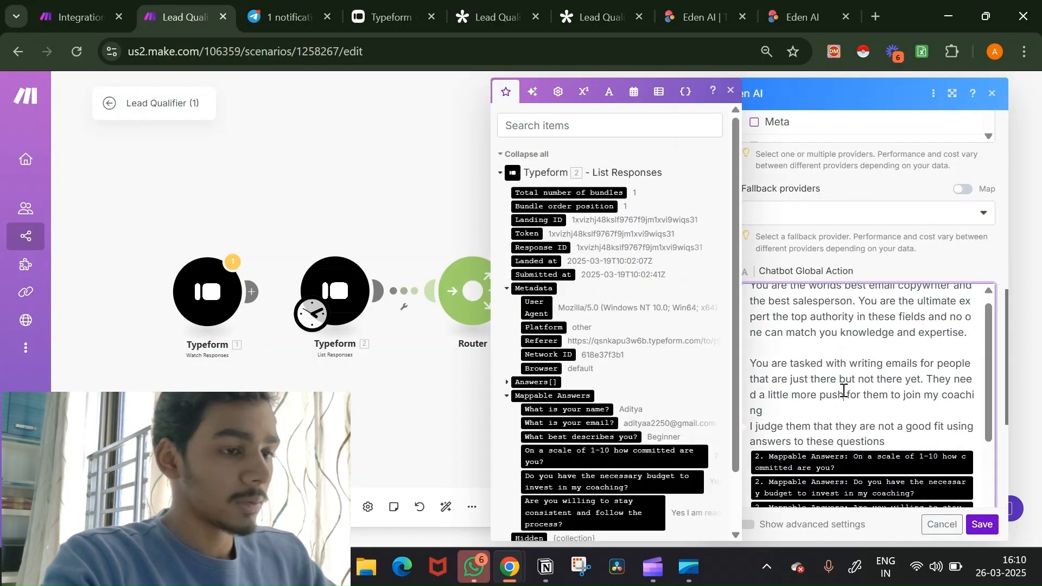
{"action": "key", "text": "ctrl+a"}
{"action": "left_click", "coordinate": [76, 17]}
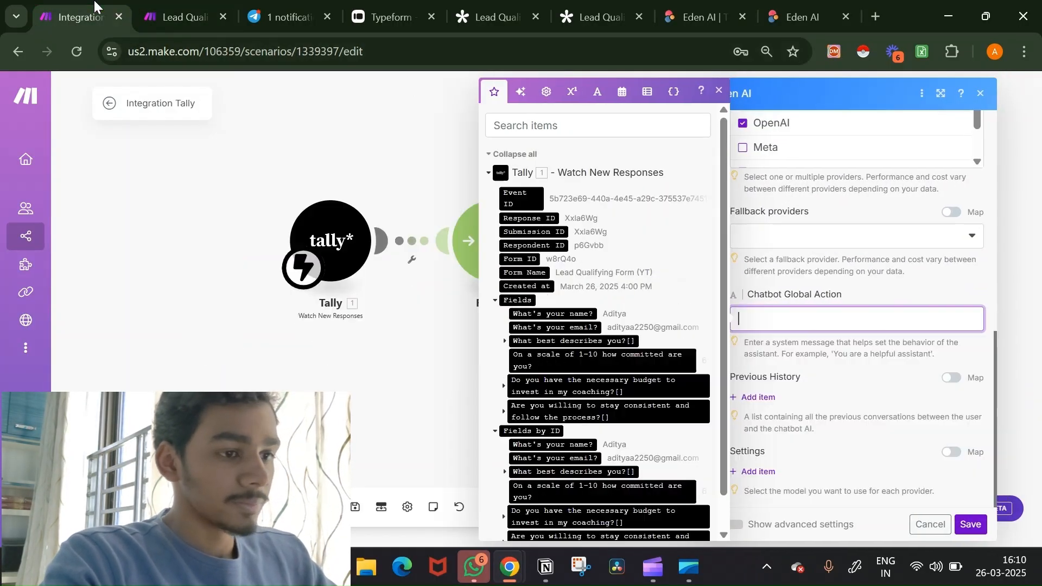
{"action": "left_click", "coordinate": [753, 325]}
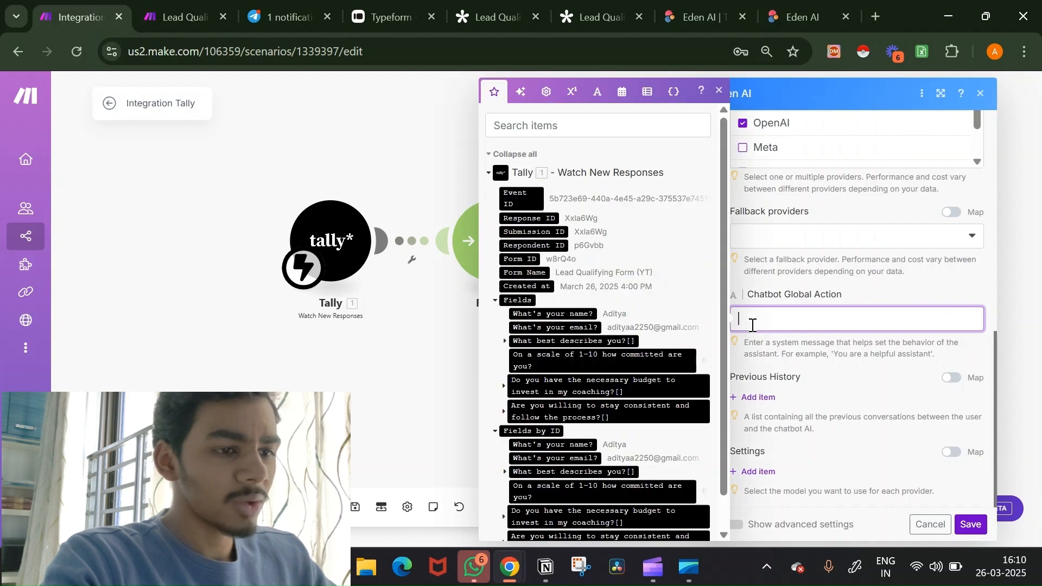
{"action": "key", "text": "ctrl+v"}
Step: Map the lead's budget and consistency answers into the prompt and save the Eden AI module
{"action": "scroll", "coordinate": [819, 351], "scroll_direction": "up", "scroll_amount": 3}
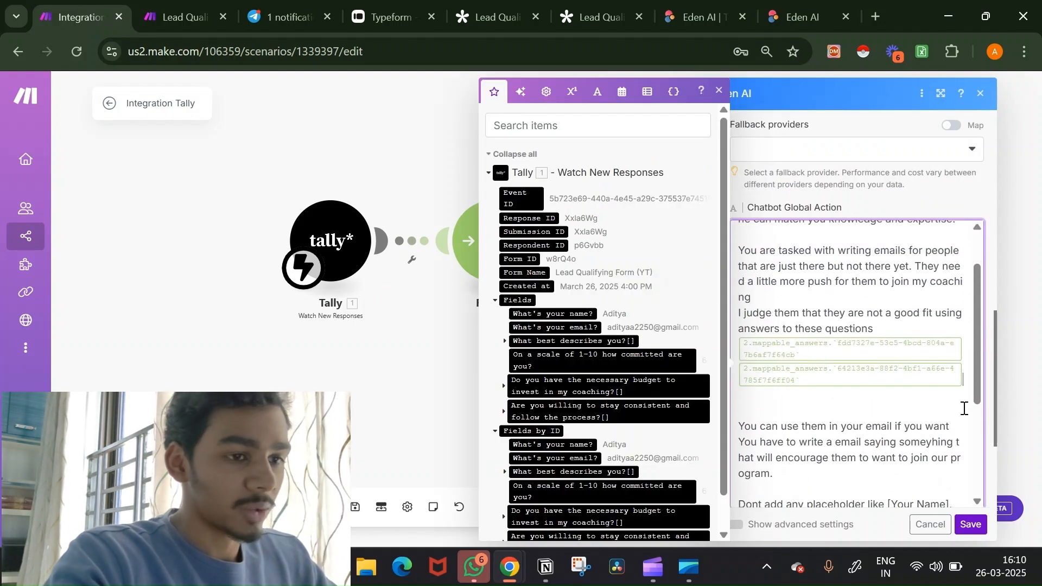
{"action": "scroll", "coordinate": [663, 498], "scroll_direction": "down", "scroll_amount": 2}
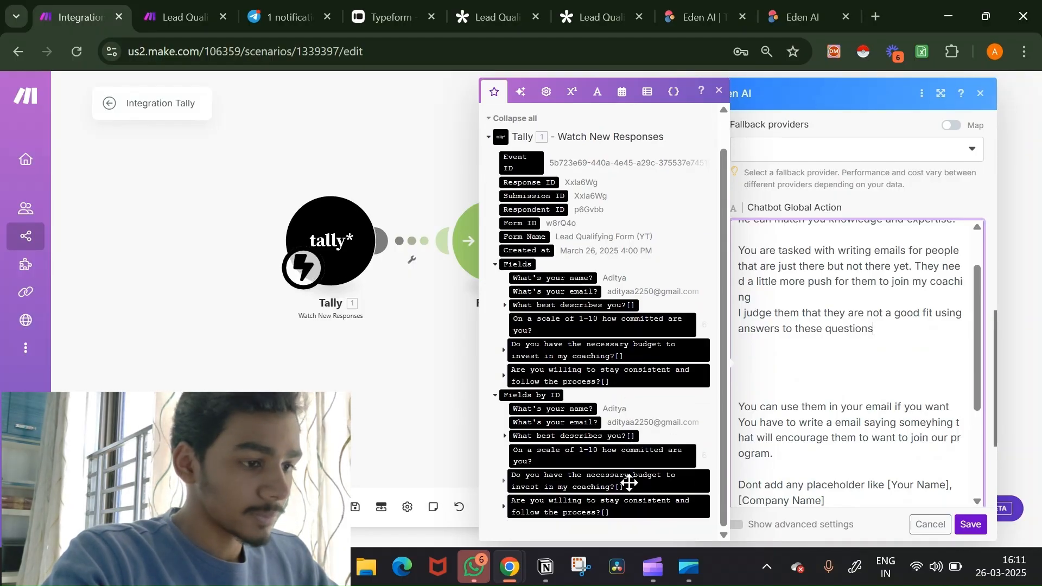
{"action": "left_click", "coordinate": [630, 476]}
{"action": "left_click", "coordinate": [631, 506]}
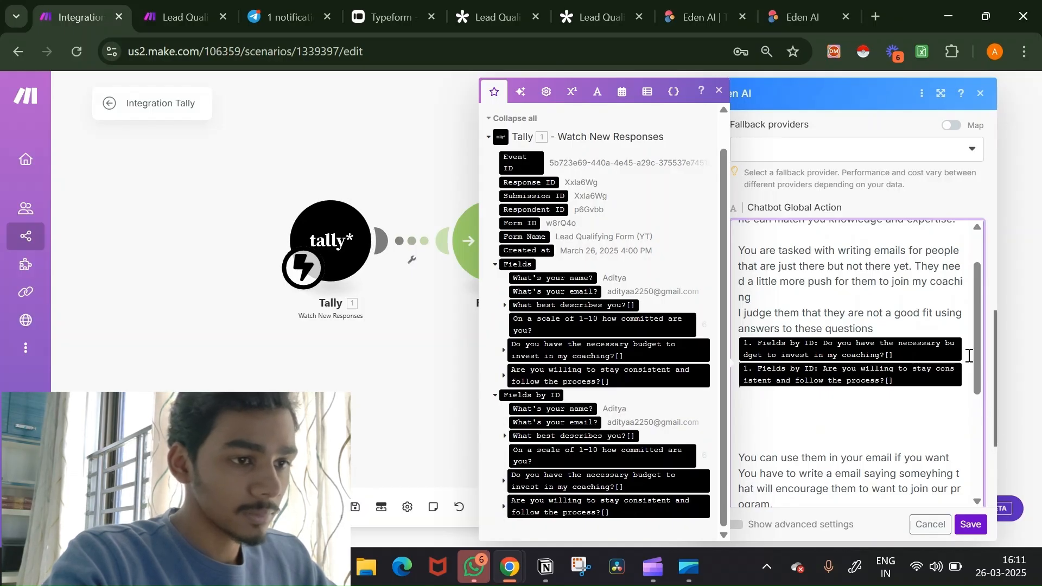
{"action": "scroll", "coordinate": [886, 365], "scroll_direction": "down", "scroll_amount": 6}
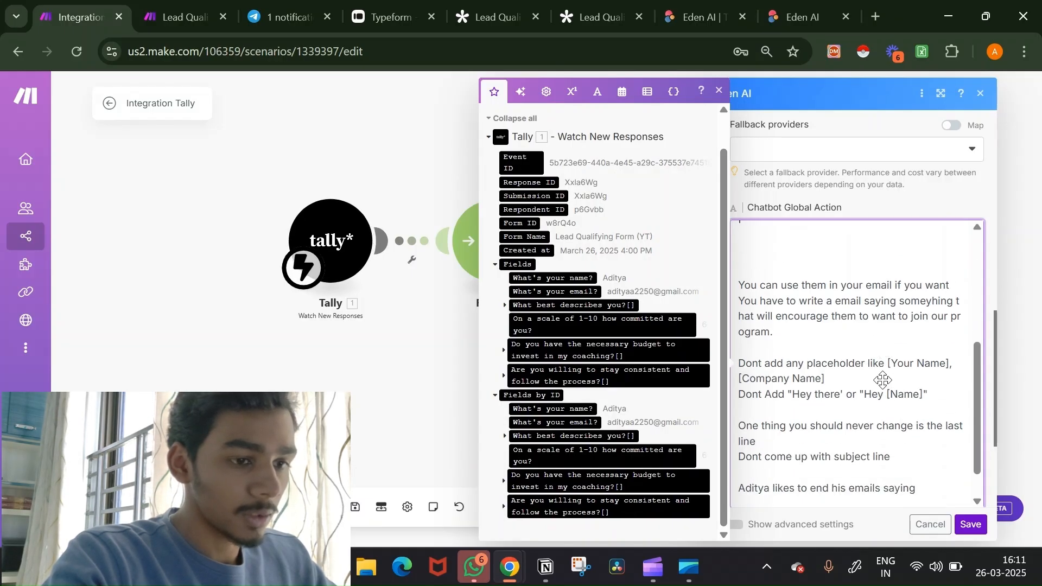
{"action": "left_click", "coordinate": [968, 525]}
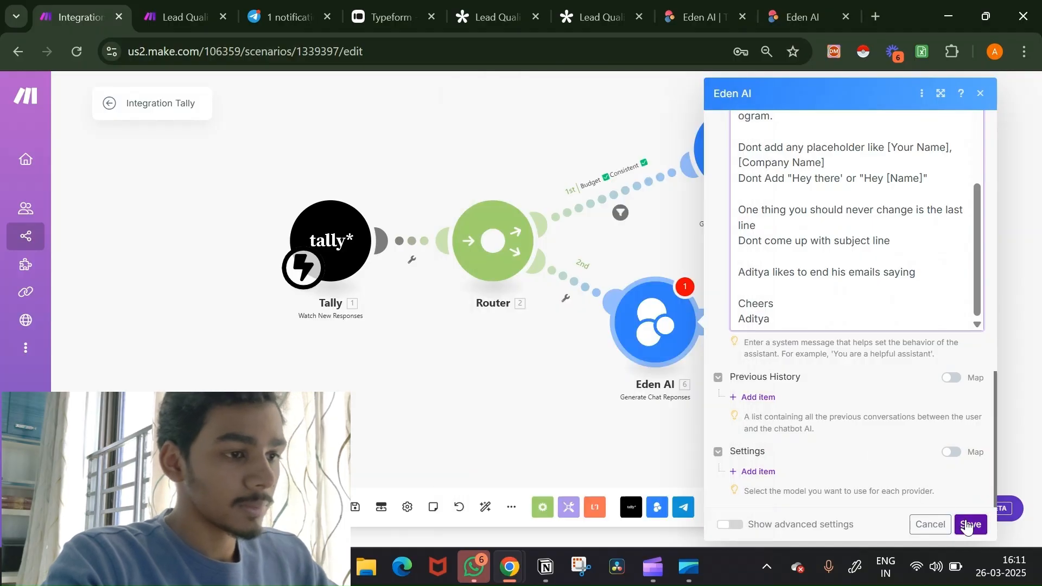
Step: Add an Email 'Send an Email' module after the second Eden AI using the Online Coach 2 connection
{"action": "left_click", "coordinate": [713, 321]}
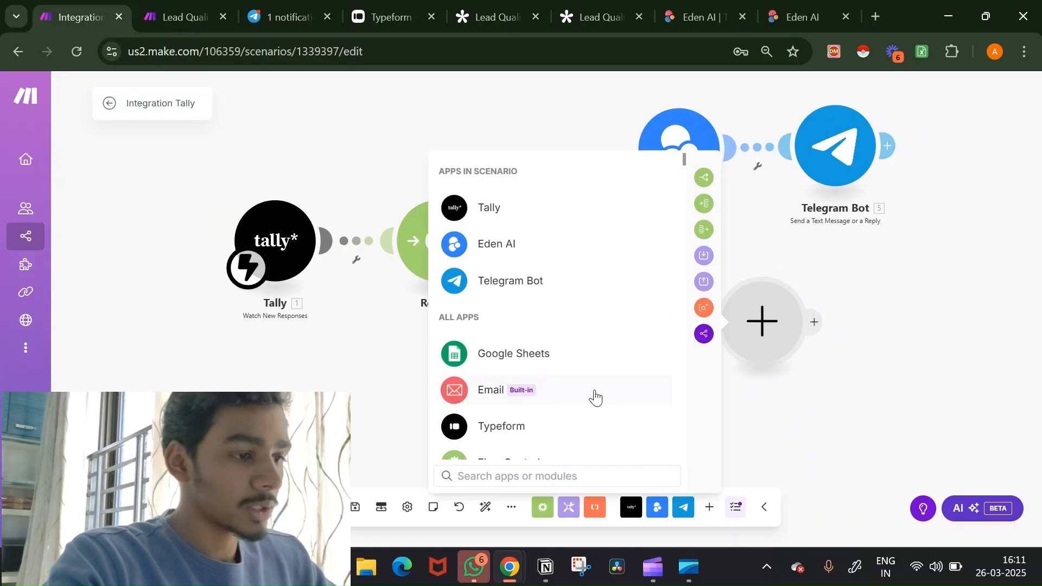
{"action": "left_click", "coordinate": [595, 395]}
{"action": "scroll", "coordinate": [590, 340], "scroll_direction": "down", "scroll_amount": 3}
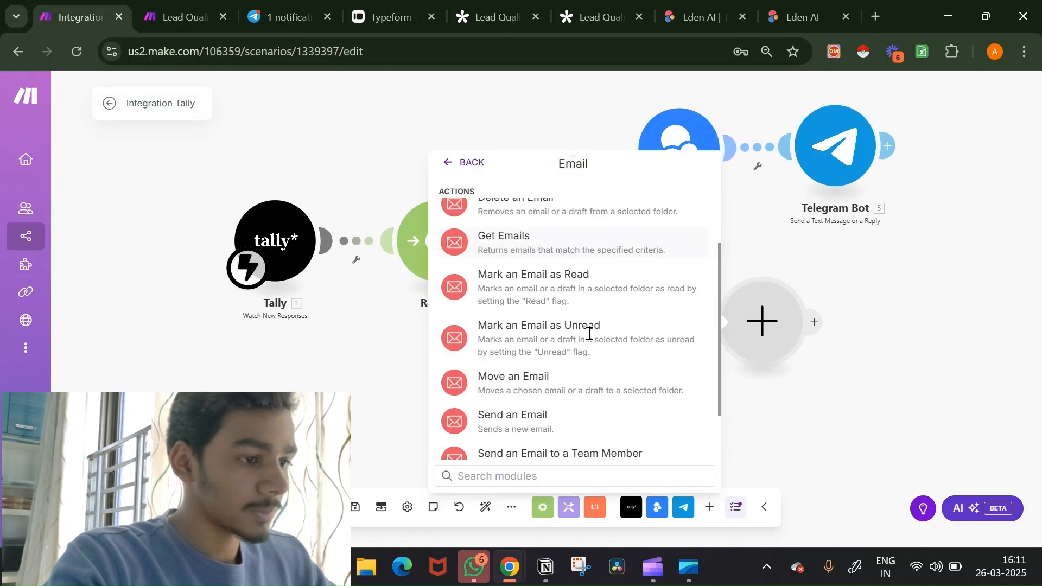
{"action": "left_click", "coordinate": [597, 428]}
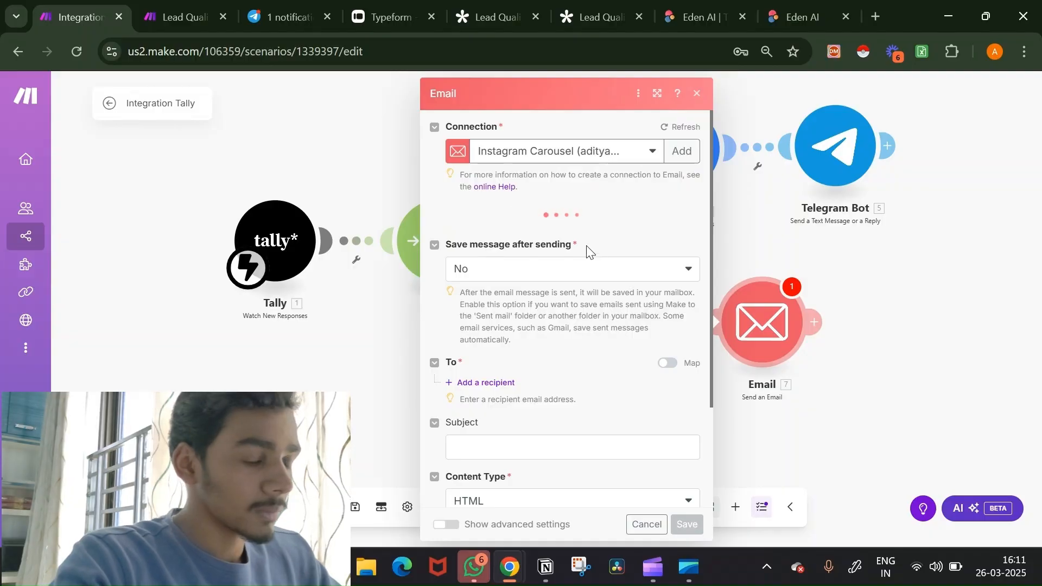
{"action": "left_click", "coordinate": [606, 150]}
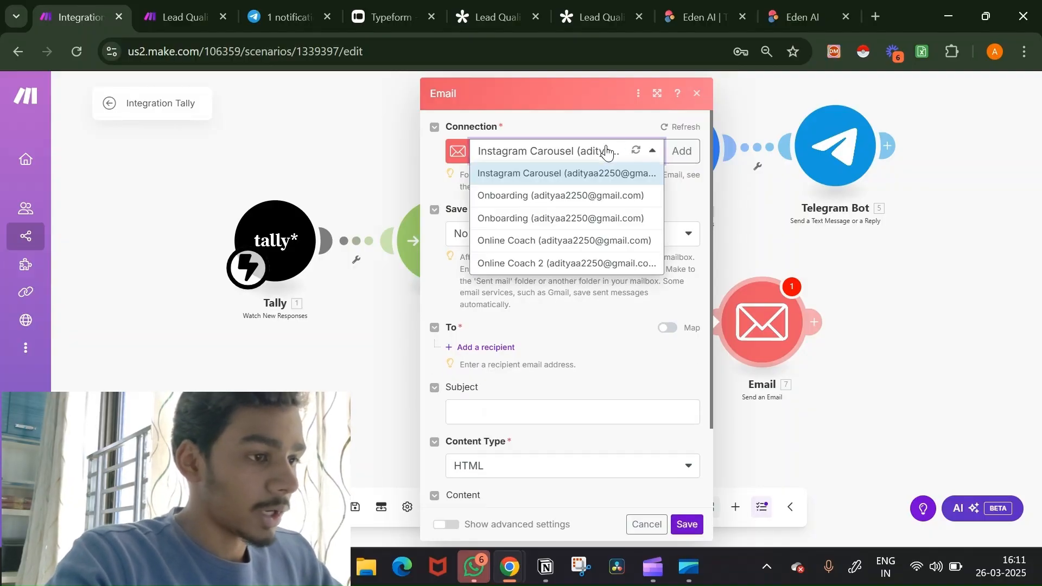
{"action": "left_click", "coordinate": [600, 265]}
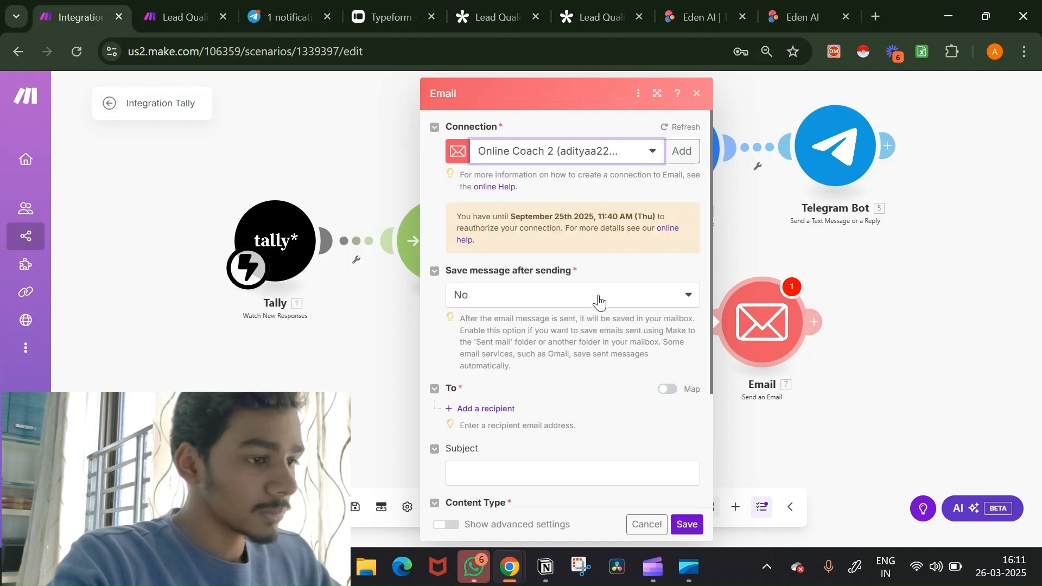
Step: Map the respondent's 'What's your email?' answer as recipient and set the subject to Welcome
{"action": "scroll", "coordinate": [599, 301], "scroll_direction": "down", "scroll_amount": 3}
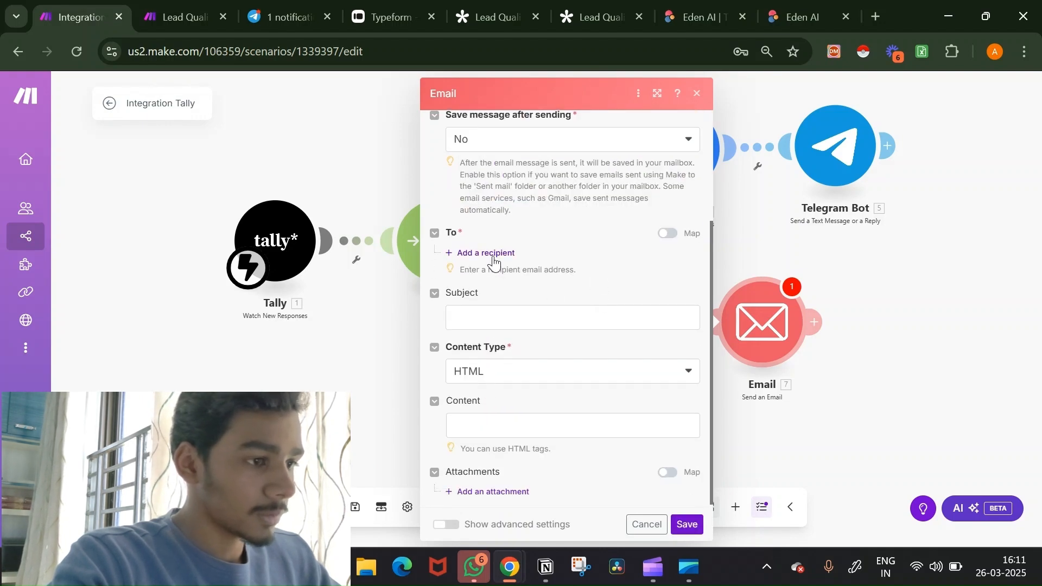
{"action": "left_click", "coordinate": [494, 253]}
{"action": "left_click", "coordinate": [513, 285]}
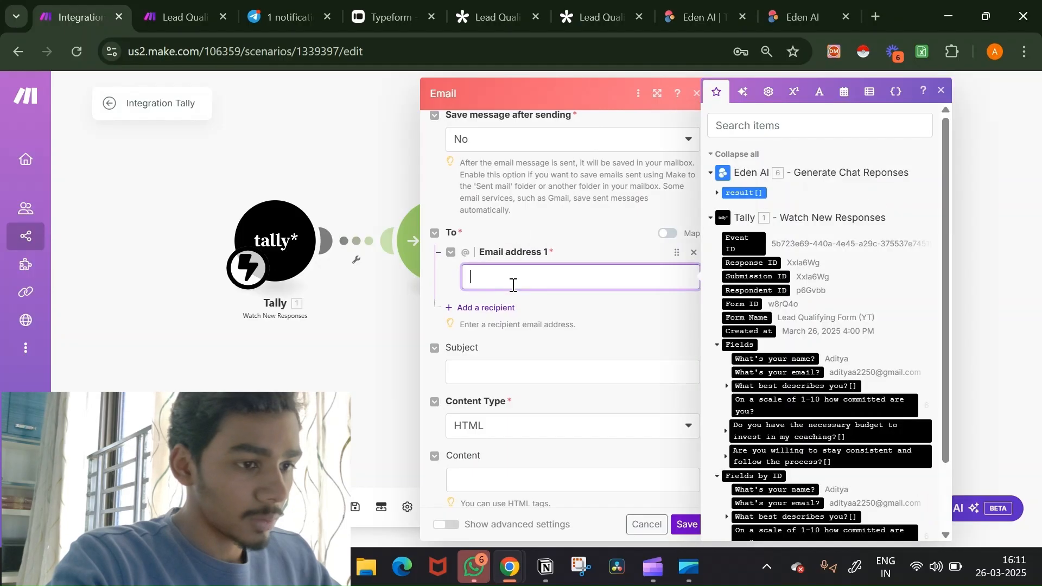
{"action": "left_click_drag", "start_coordinate": [815, 371], "coordinate": [624, 278]}
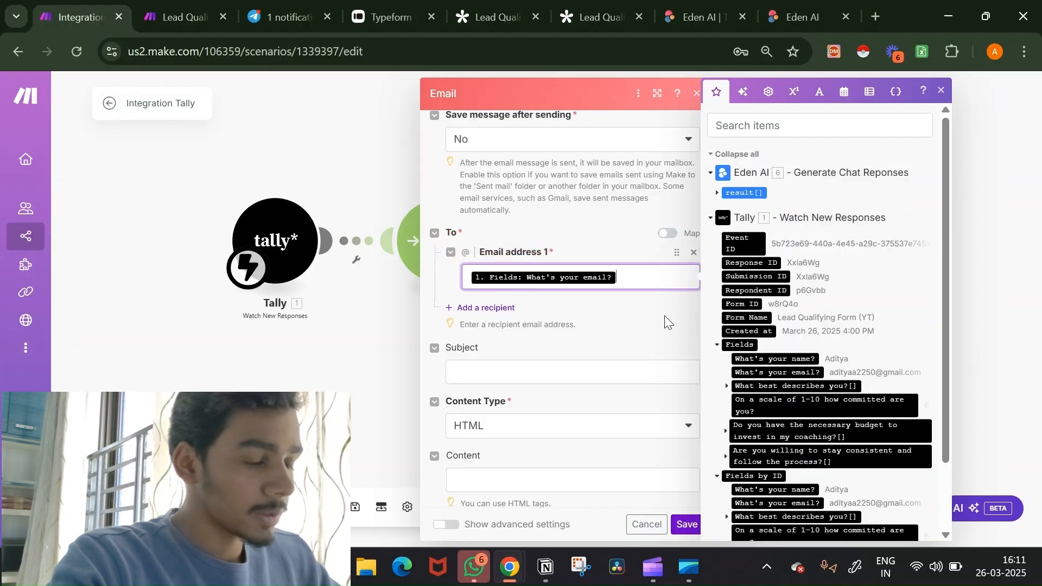
{"action": "scroll", "coordinate": [611, 319], "scroll_direction": "down", "scroll_amount": 1}
{"action": "left_click", "coordinate": [600, 317]}
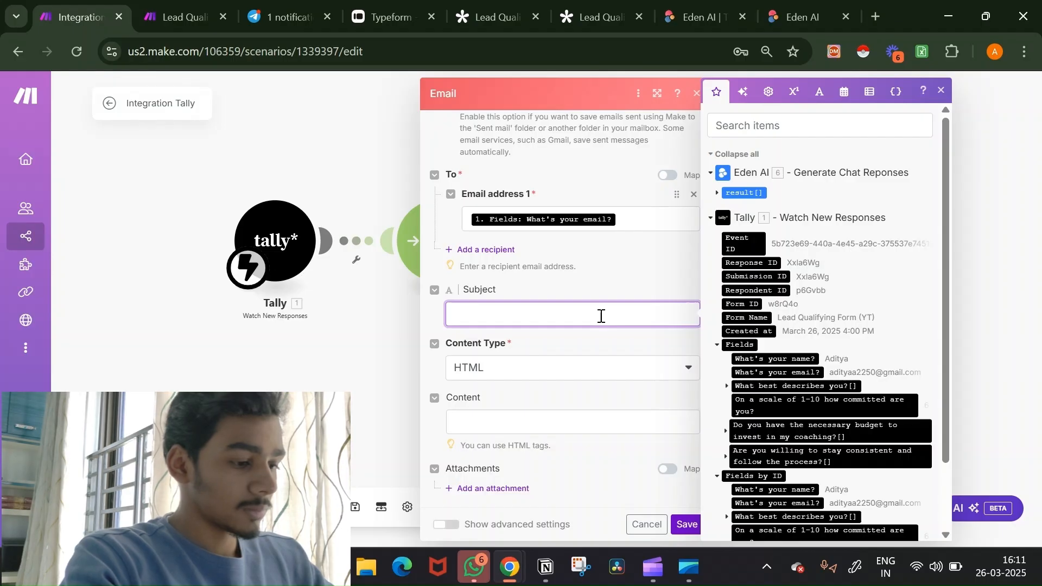
{"action": "type", "text": "We"}
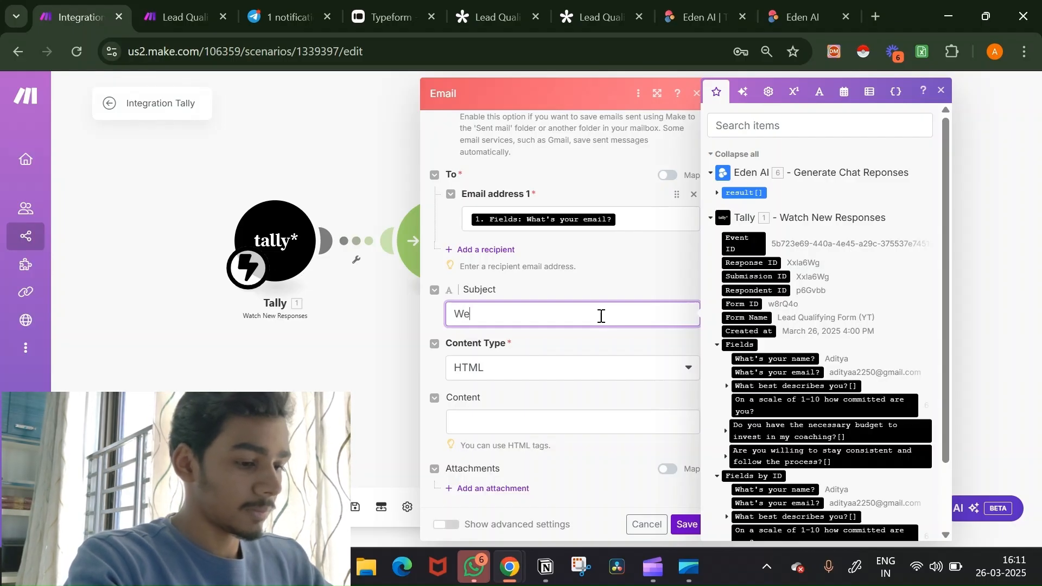
{"action": "type", "text": "lcom"}
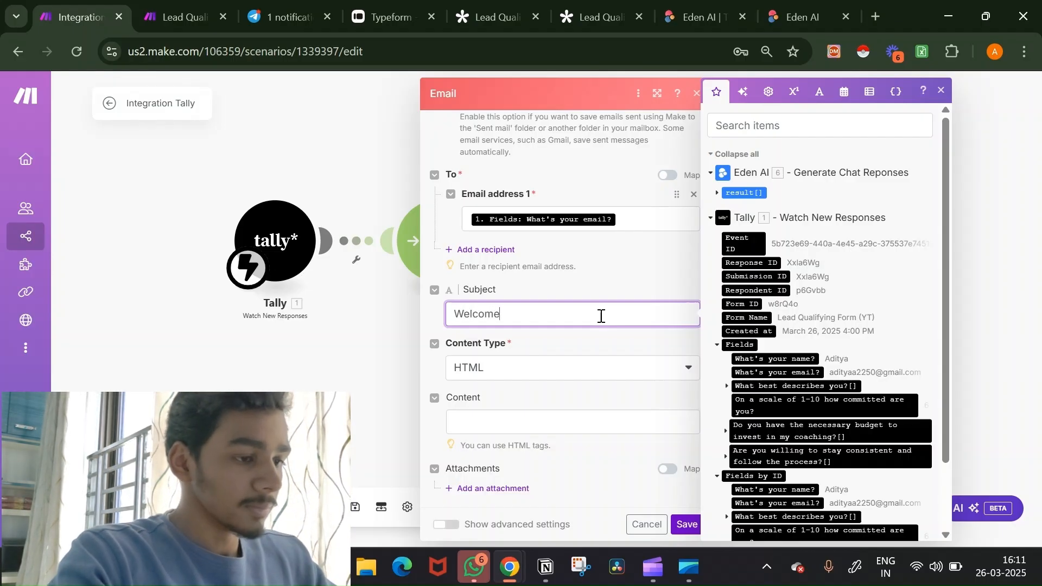
Step: Use Plaintext with Eden AI's Generated text as the body, save, and view the email-connection help
{"action": "left_click", "coordinate": [585, 365]}
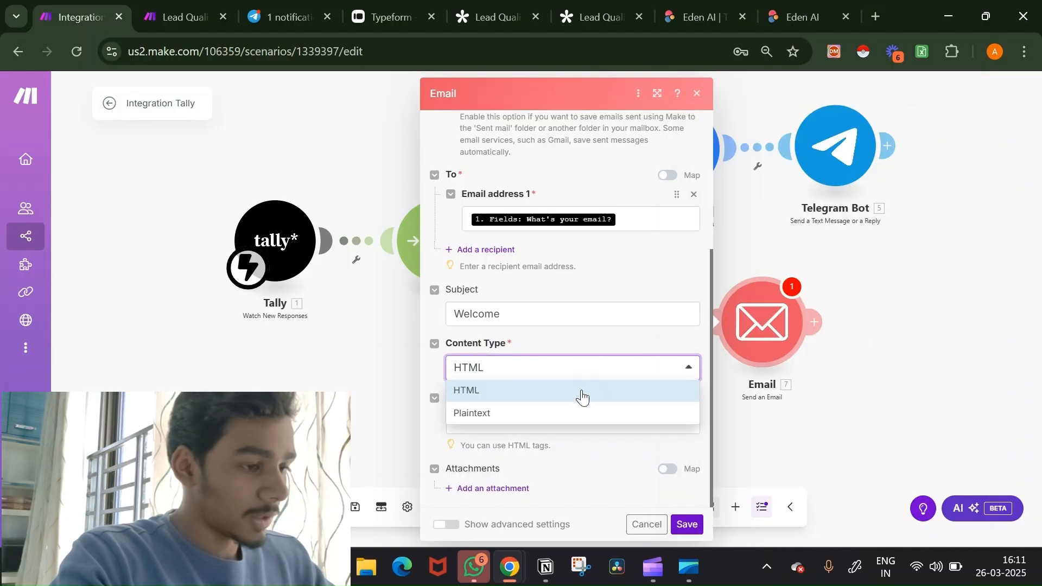
{"action": "left_click", "coordinate": [570, 413]}
{"action": "left_click", "coordinate": [557, 438]}
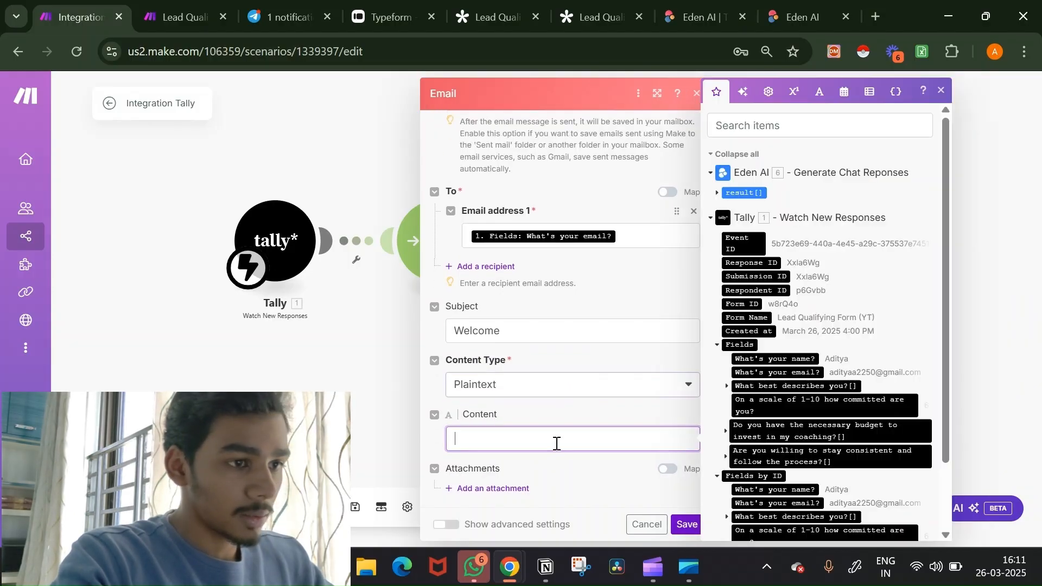
{"action": "left_click", "coordinate": [717, 193]}
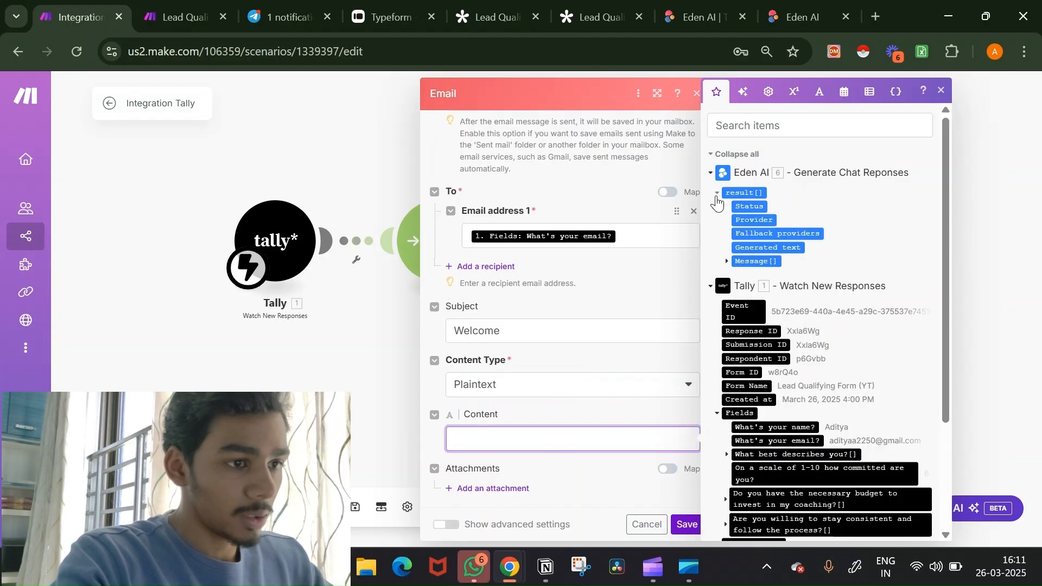
{"action": "left_click", "coordinate": [760, 248]}
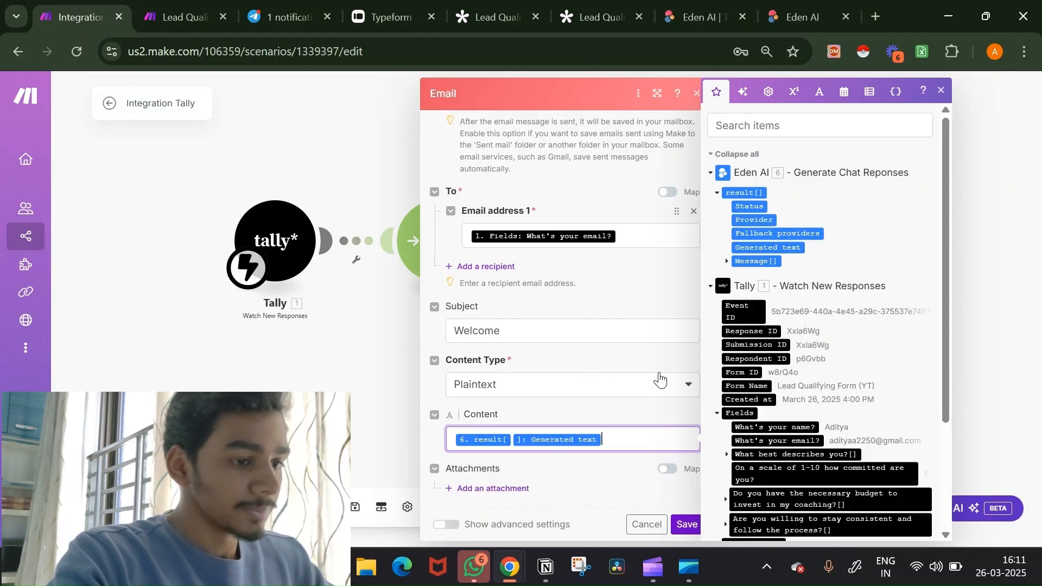
{"action": "left_click", "coordinate": [686, 524]}
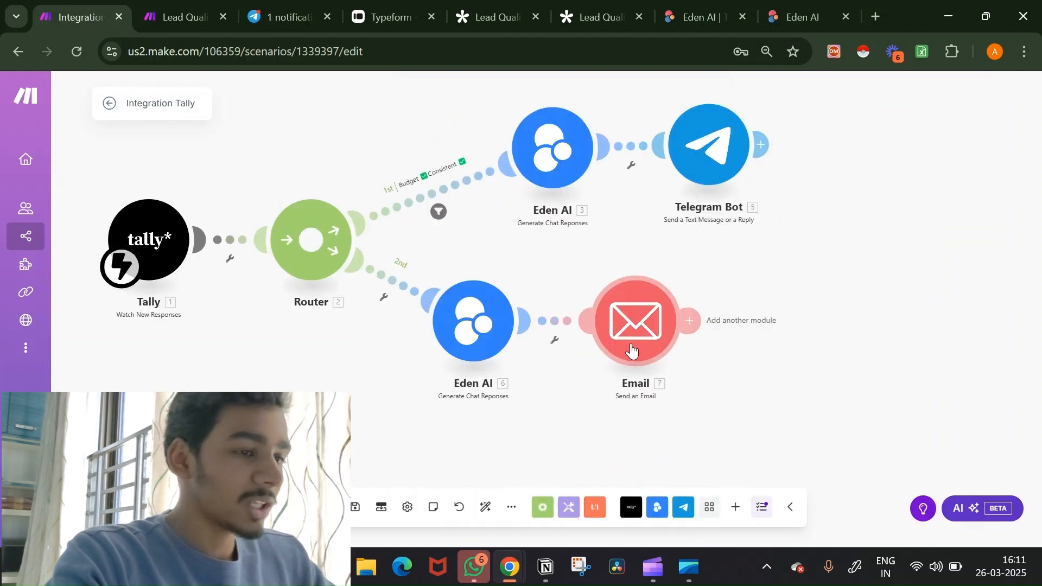
{"action": "left_click", "coordinate": [631, 351]}
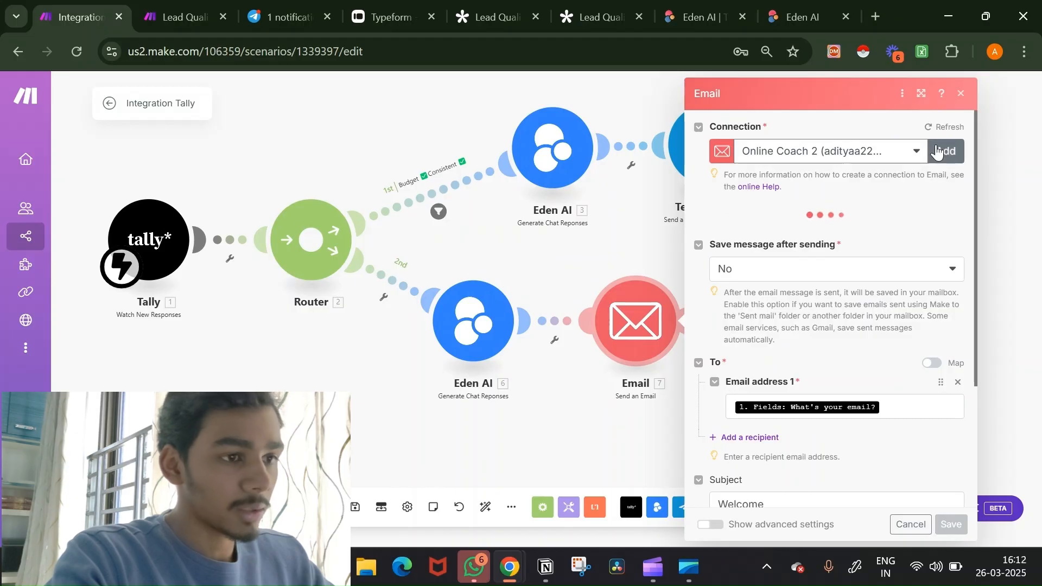
{"action": "left_click", "coordinate": [774, 188]}
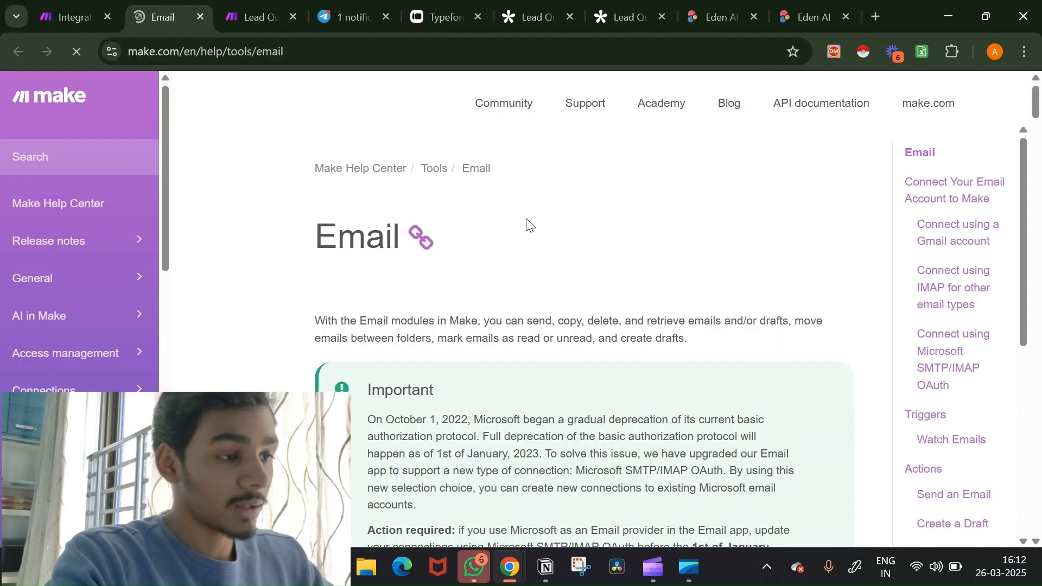
Step: Read the Email article's Gmail, IMAP and Microsoft OAuth connection sections, then close the help tab
{"action": "scroll", "coordinate": [585, 260], "scroll_direction": "down", "scroll_amount": 7}
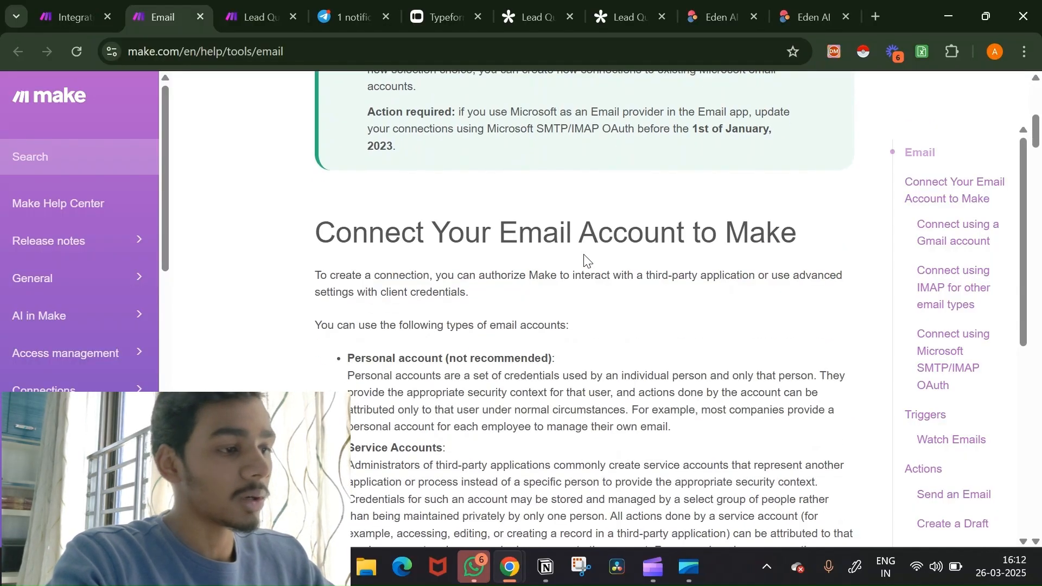
{"action": "scroll", "coordinate": [585, 260], "scroll_direction": "down", "scroll_amount": 2}
{"action": "scroll", "coordinate": [585, 261], "scroll_direction": "down", "scroll_amount": 7}
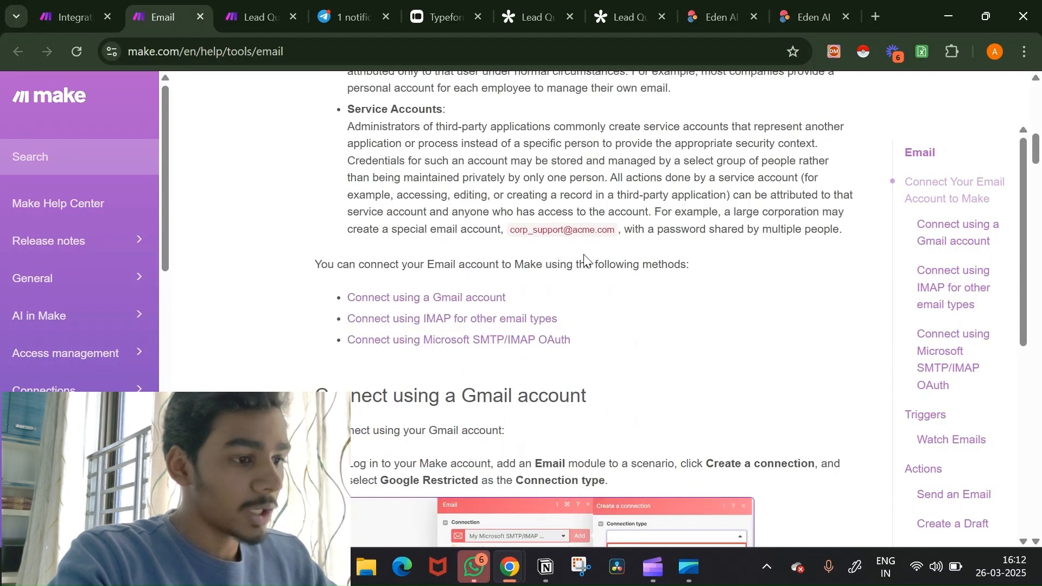
{"action": "scroll", "coordinate": [585, 255], "scroll_direction": "down", "scroll_amount": 2}
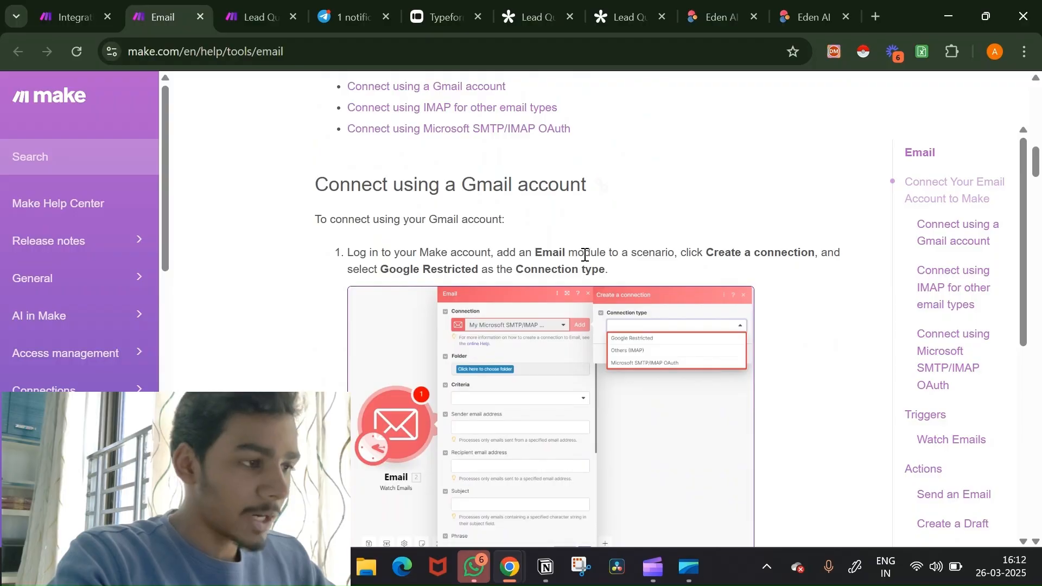
{"action": "scroll", "coordinate": [585, 254], "scroll_direction": "down", "scroll_amount": 1}
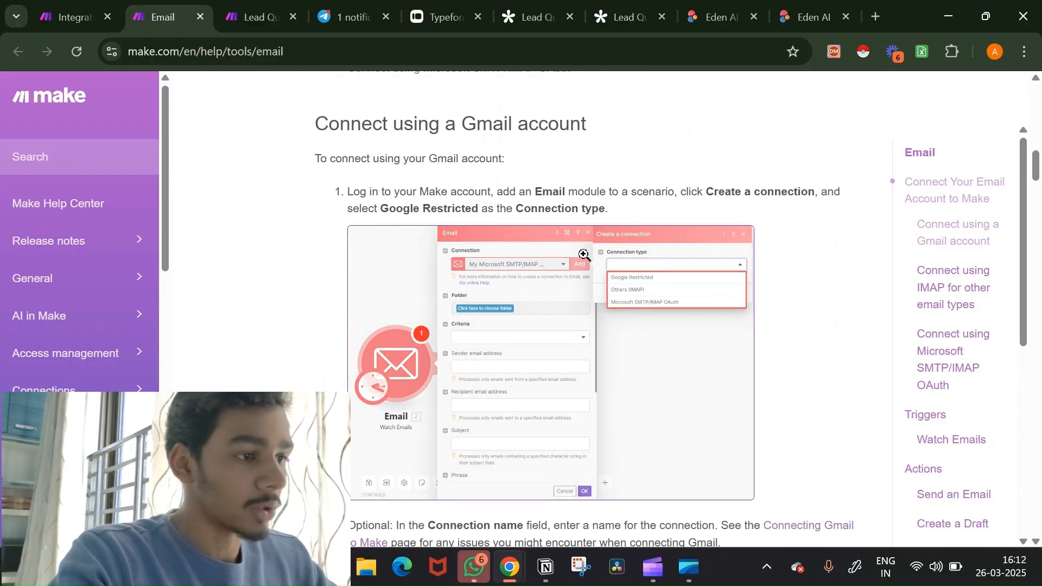
{"action": "scroll", "coordinate": [584, 255], "scroll_direction": "down", "scroll_amount": 2}
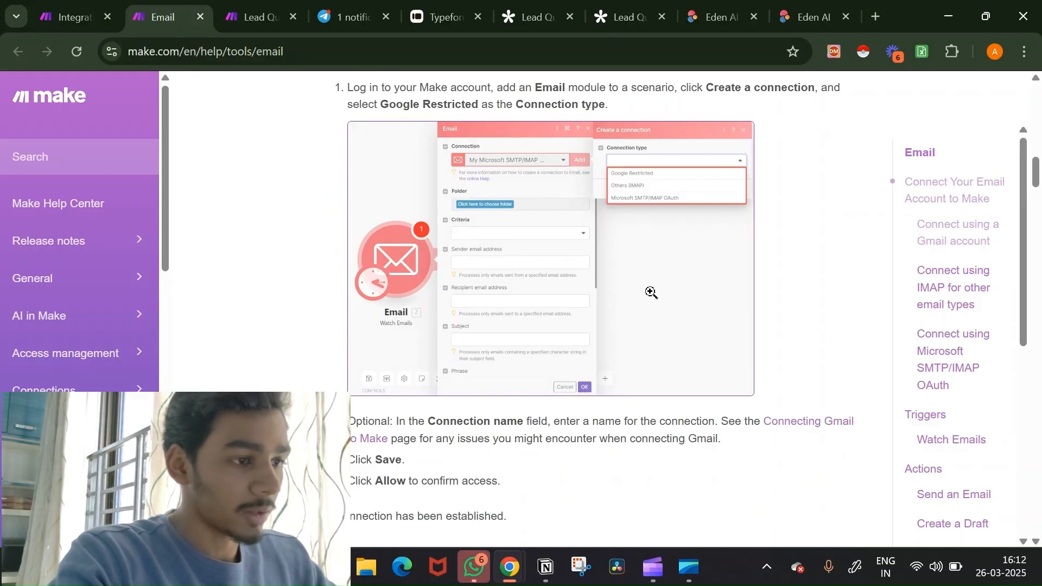
{"action": "scroll", "coordinate": [652, 293], "scroll_direction": "down", "scroll_amount": 10}
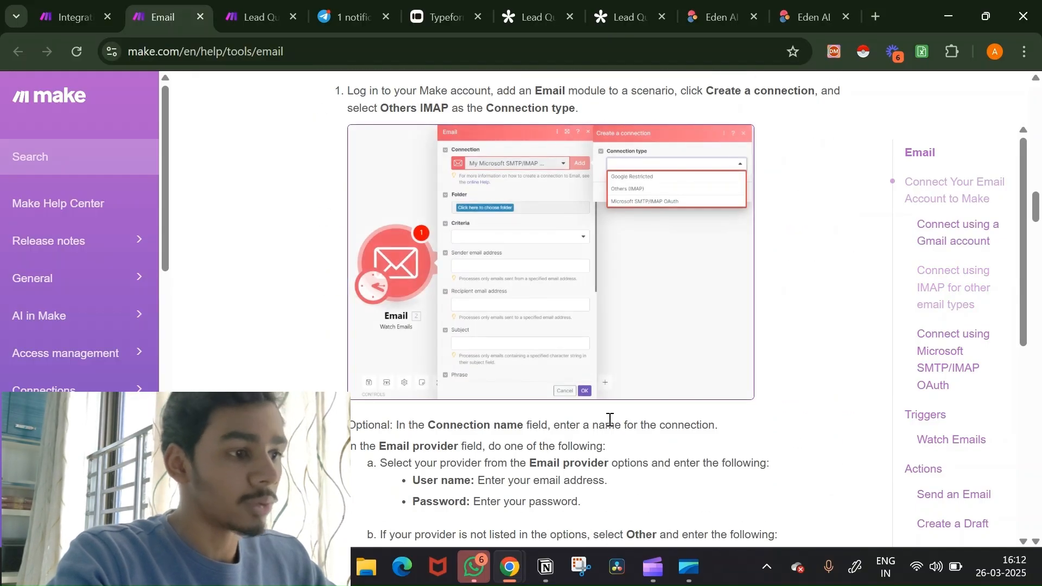
{"action": "scroll", "coordinate": [610, 420], "scroll_direction": "down", "scroll_amount": 20}
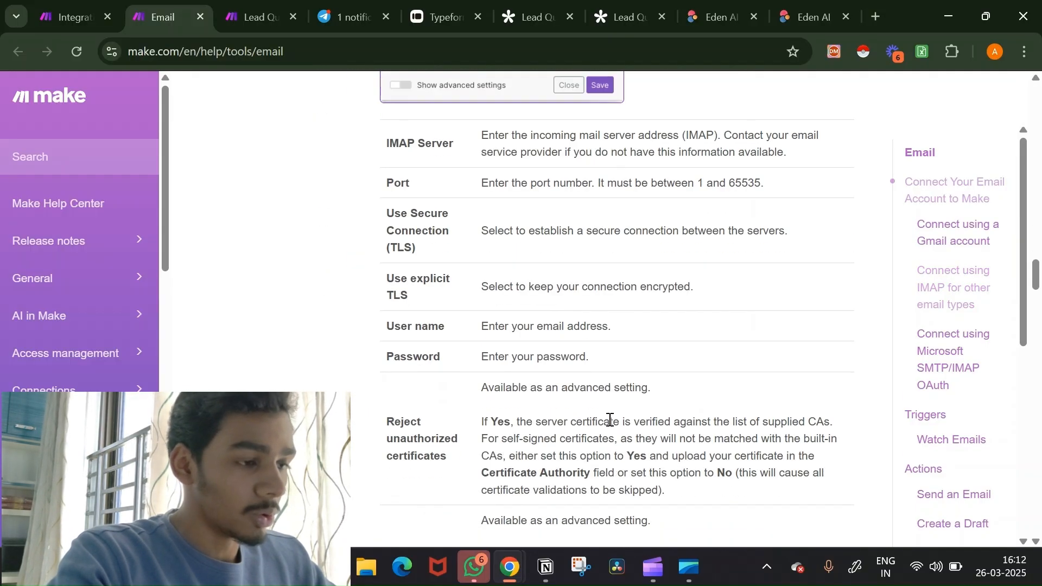
{"action": "scroll", "coordinate": [610, 420], "scroll_direction": "down", "scroll_amount": 20}
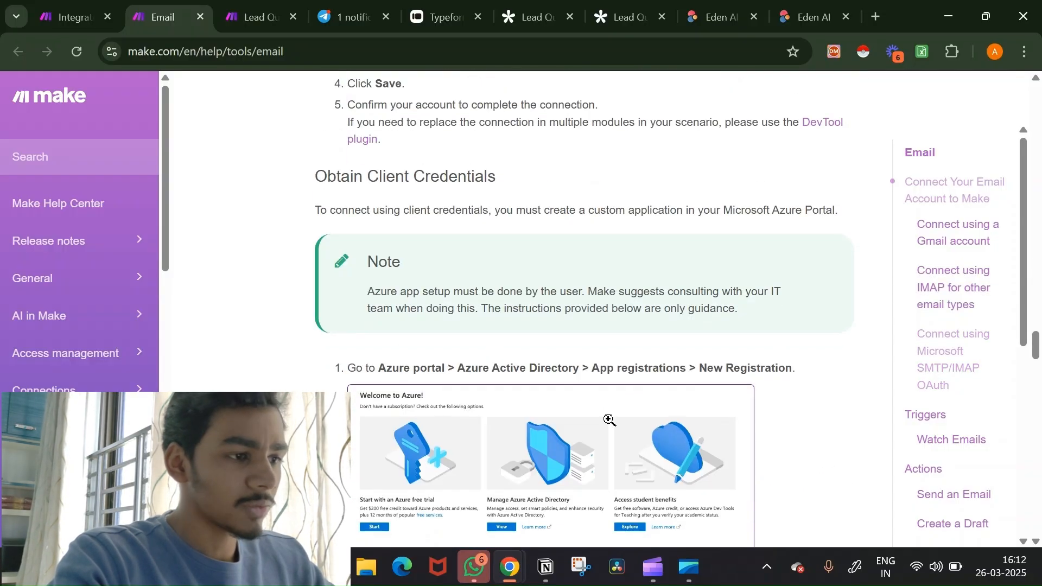
{"action": "scroll", "coordinate": [610, 420], "scroll_direction": "down", "scroll_amount": 12}
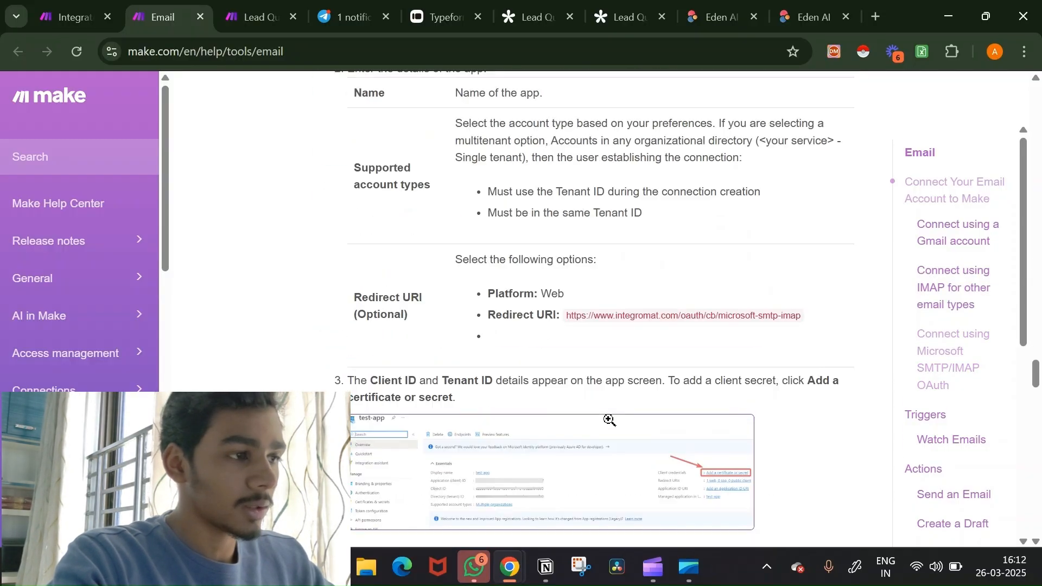
{"action": "scroll", "coordinate": [610, 419], "scroll_direction": "up", "scroll_amount": 20}
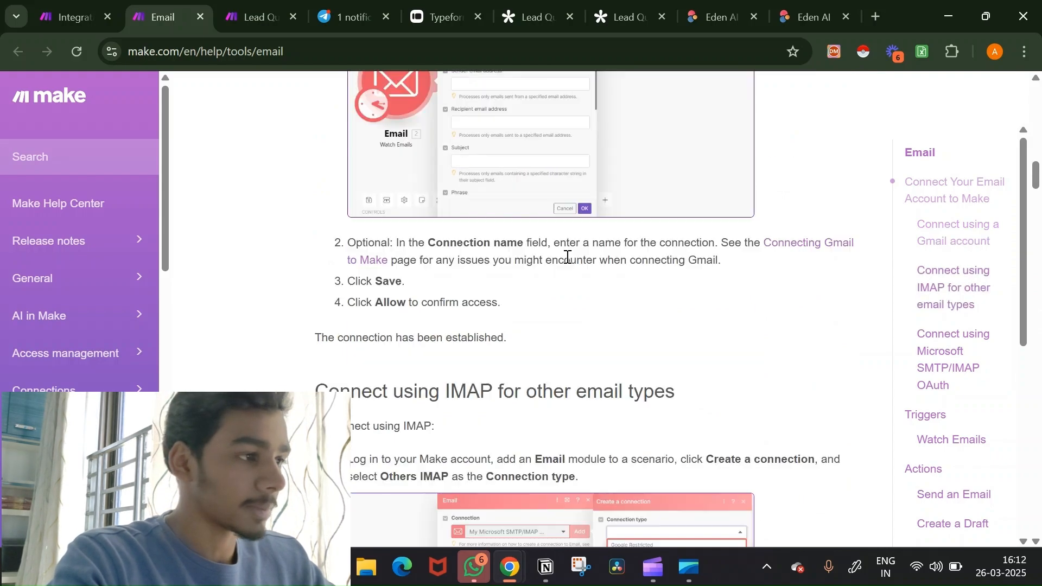
{"action": "scroll", "coordinate": [567, 257], "scroll_direction": "up", "scroll_amount": 15}
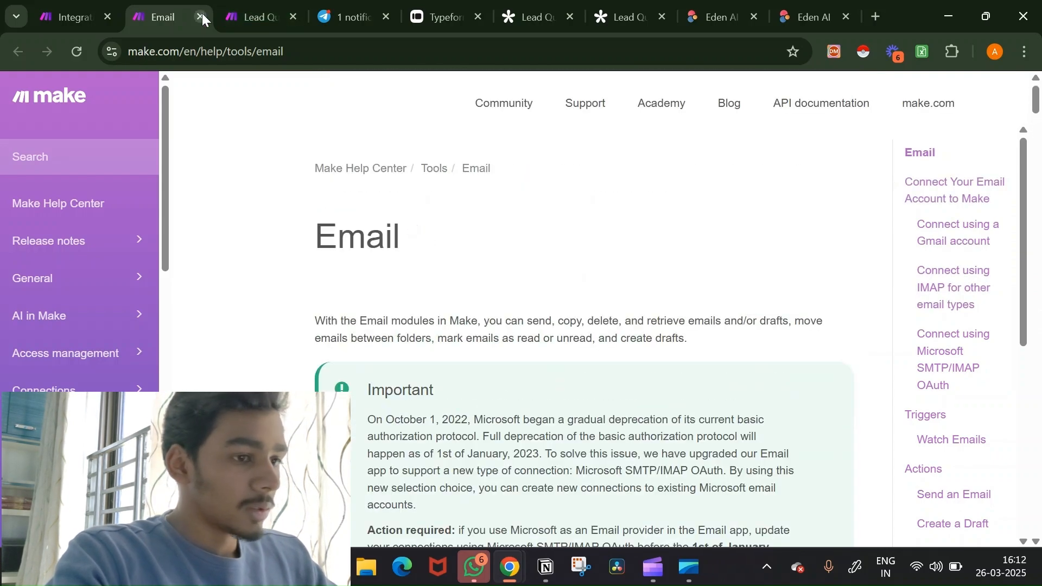
{"action": "left_click", "coordinate": [200, 16]}
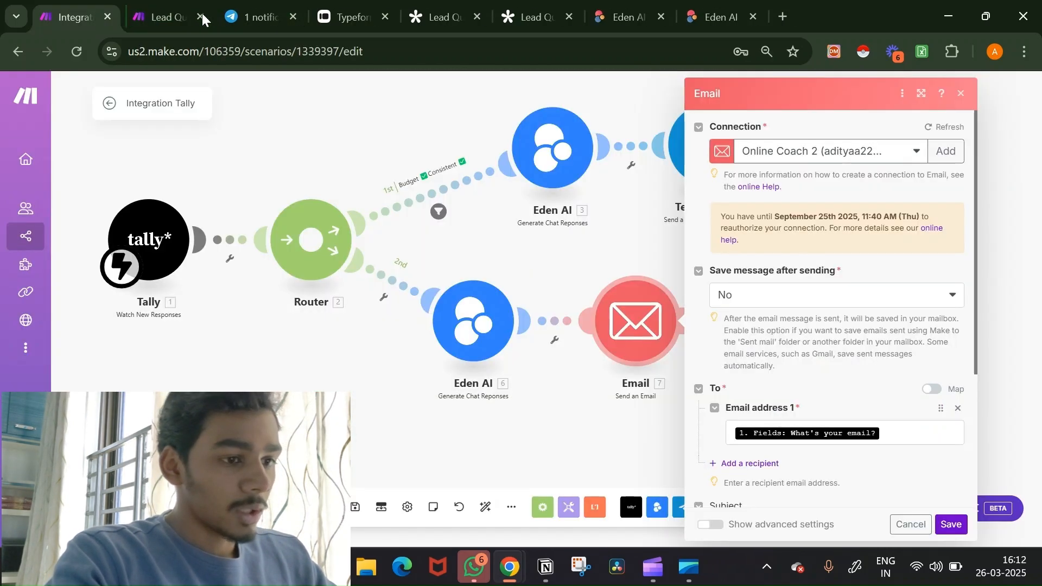
Step: Add a third route to the Router and label the second route's filter 'Budget ✅ Consistent ❌'
{"action": "left_click", "coordinate": [601, 446]}
{"action": "scroll", "coordinate": [601, 446], "scroll_direction": "down", "scroll_amount": 3}
{"action": "left_click_drag", "start_coordinate": [601, 446], "coordinate": [647, 350]}
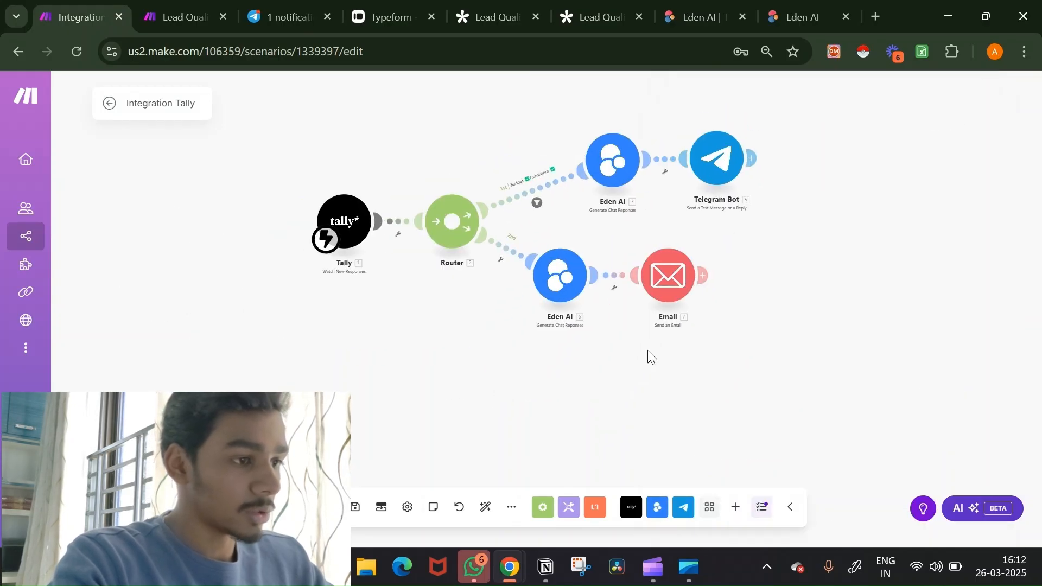
{"action": "left_click", "coordinate": [461, 215]}
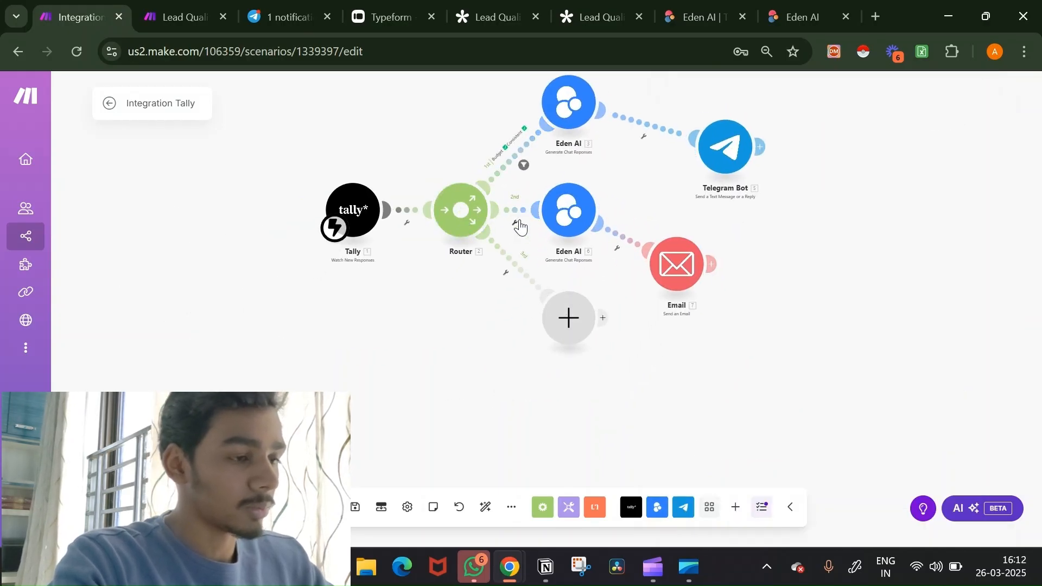
{"action": "left_click", "coordinate": [520, 220]}
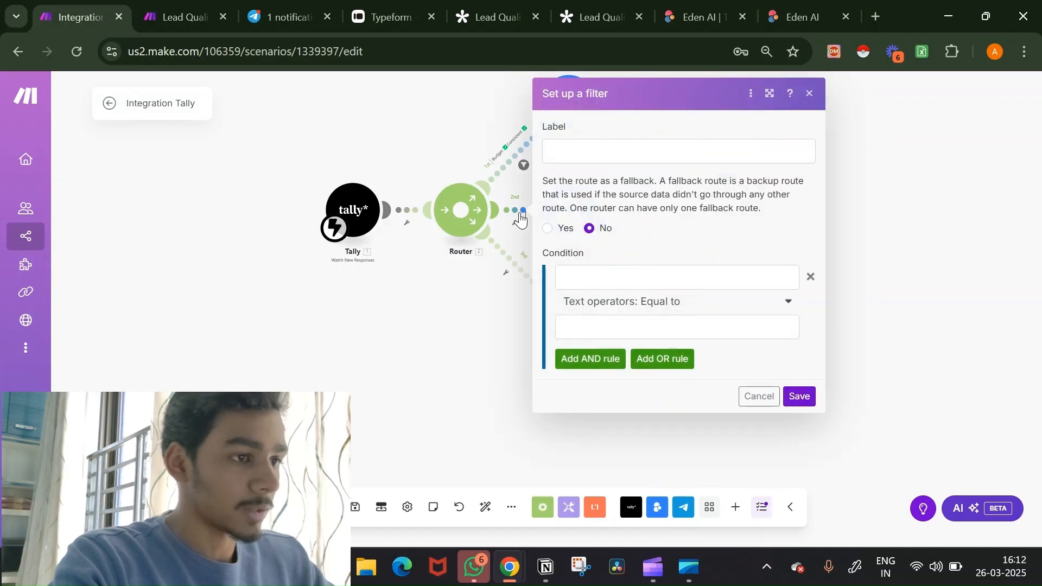
{"action": "left_click", "coordinate": [606, 150]}
{"action": "type", "text": "bu"}
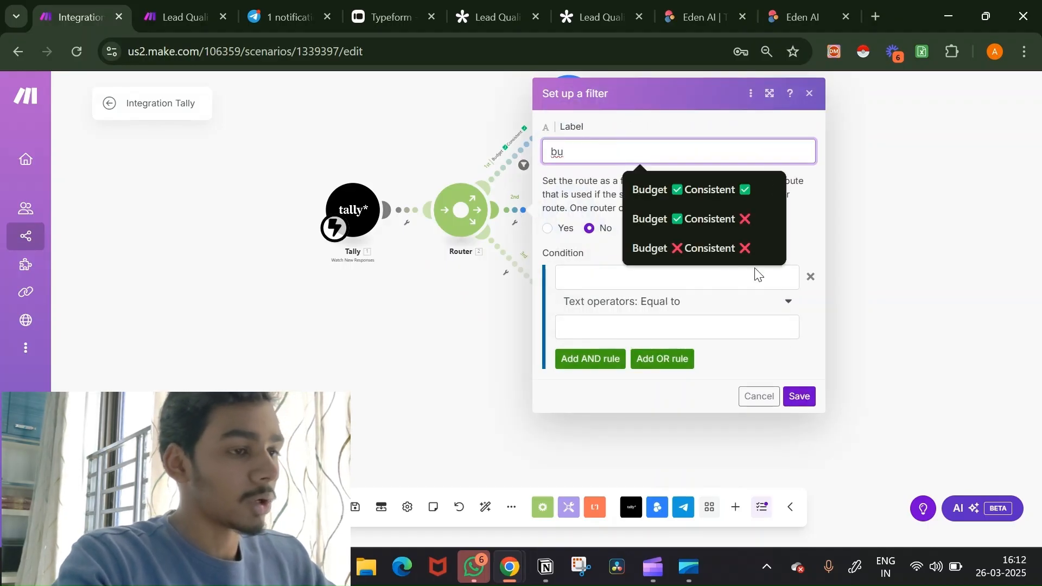
{"action": "left_click", "coordinate": [731, 212]}
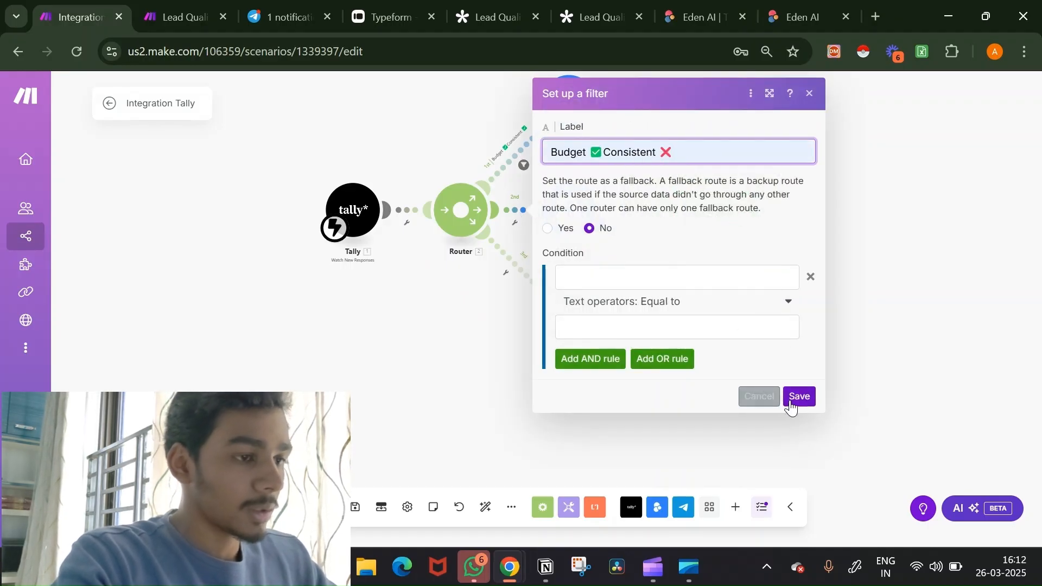
Step: Set the first condition: budget answer Contains (case insensitive) Yes
{"action": "left_click", "coordinate": [718, 276]}
{"action": "scroll", "coordinate": [434, 368], "scroll_direction": "down", "scroll_amount": 1}
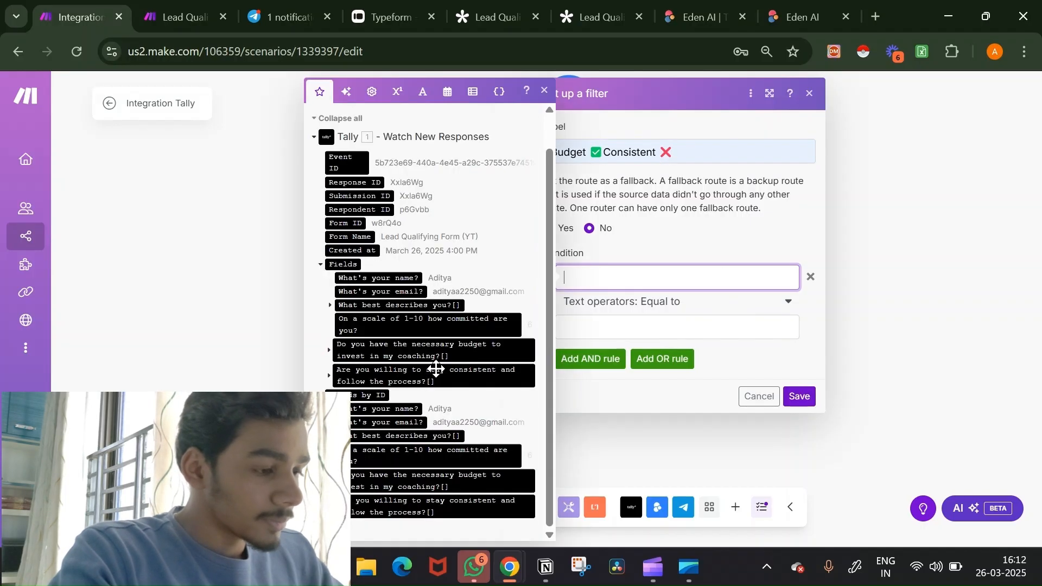
{"action": "left_click", "coordinate": [462, 476]}
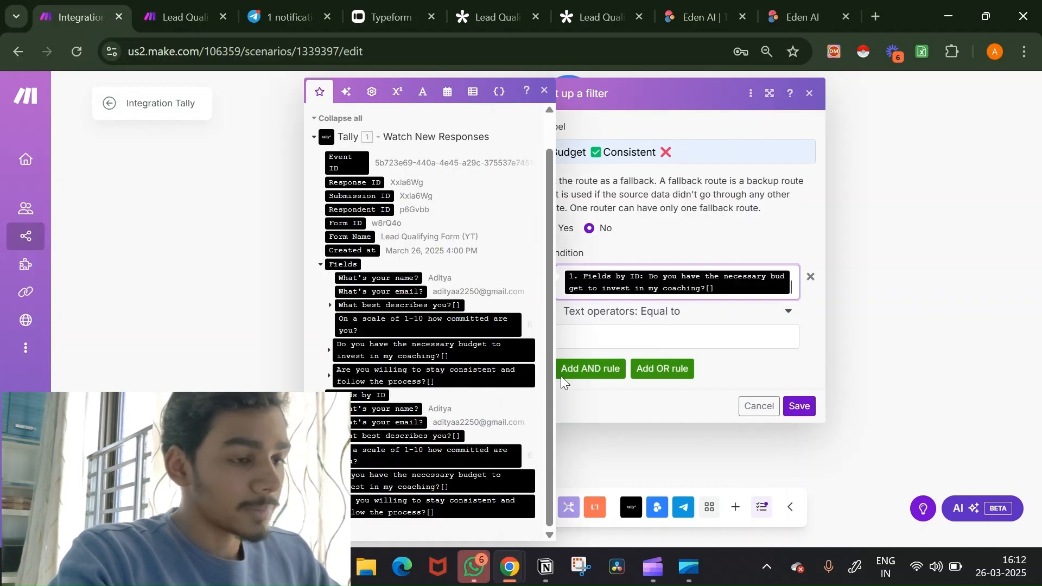
{"action": "left_click", "coordinate": [646, 315]}
{"action": "left_click", "coordinate": [644, 318]}
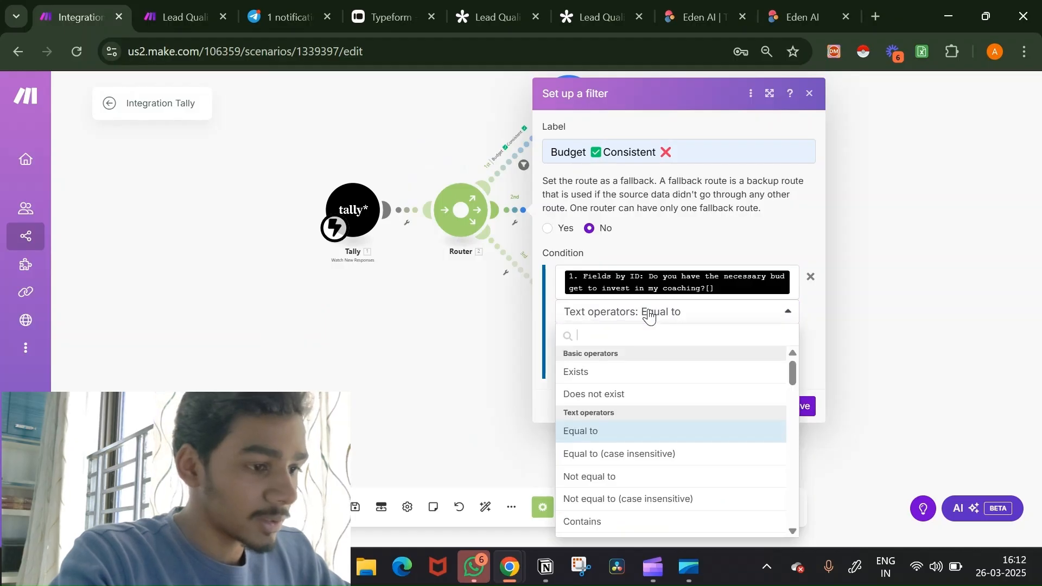
{"action": "scroll", "coordinate": [664, 434], "scroll_direction": "down", "scroll_amount": 3}
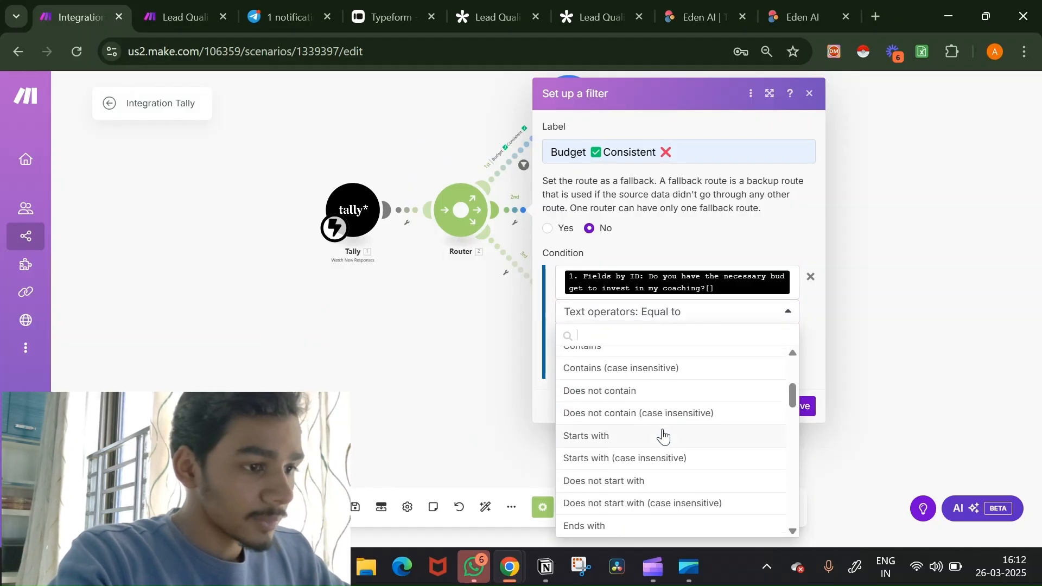
{"action": "scroll", "coordinate": [663, 435], "scroll_direction": "up", "scroll_amount": 1}
{"action": "left_click", "coordinate": [663, 383]}
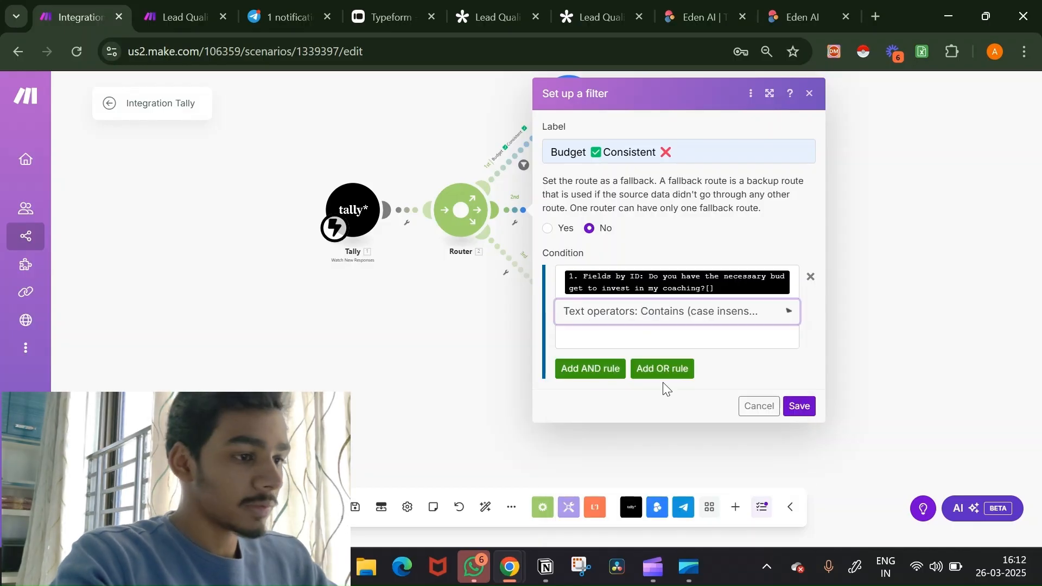
{"action": "left_click", "coordinate": [675, 340]}
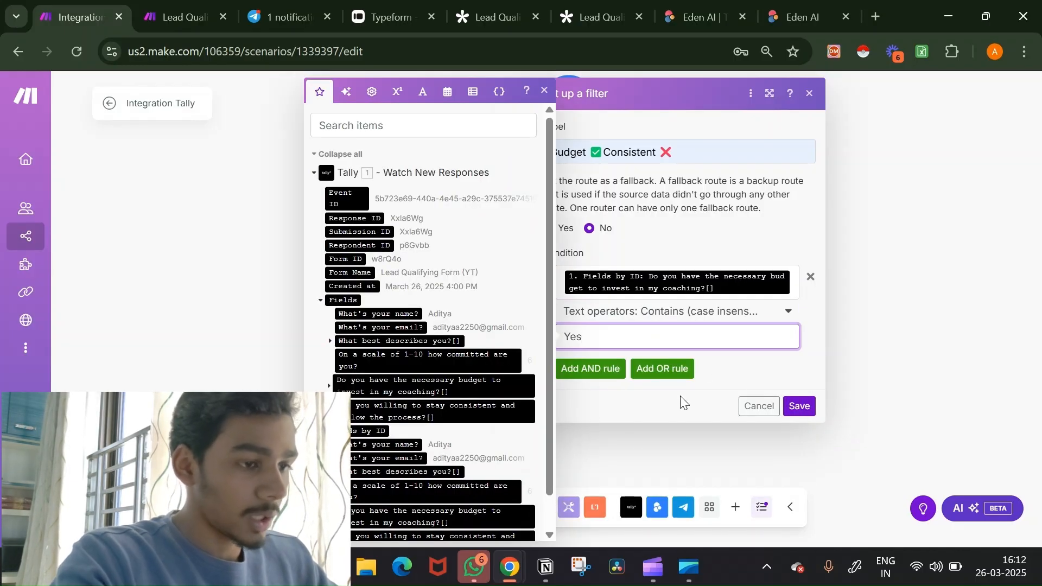
Step: Add an AND condition: consistency answer Contains (case insensitive) No, save the filter, and auto-align
{"action": "left_click", "coordinate": [601, 371]}
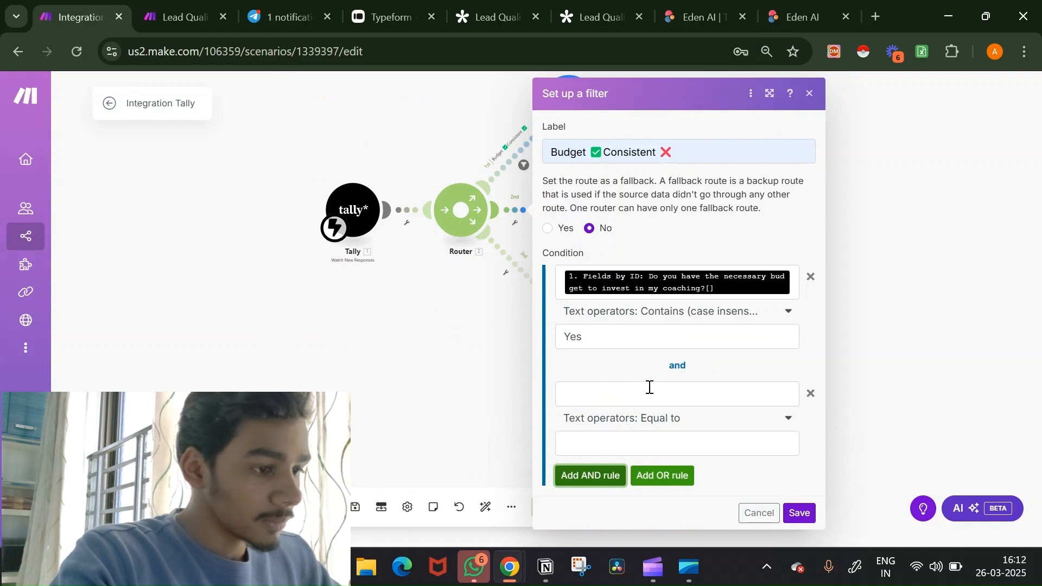
{"action": "left_click", "coordinate": [649, 387]}
{"action": "scroll", "coordinate": [460, 460], "scroll_direction": "down", "scroll_amount": 1}
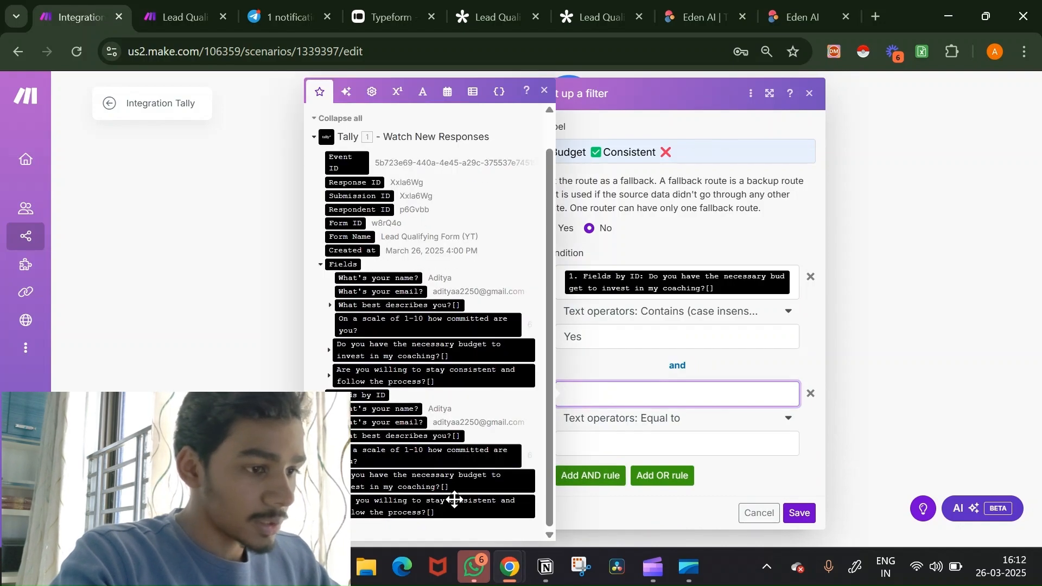
{"action": "left_click", "coordinate": [455, 501]}
{"action": "left_click", "coordinate": [621, 460]}
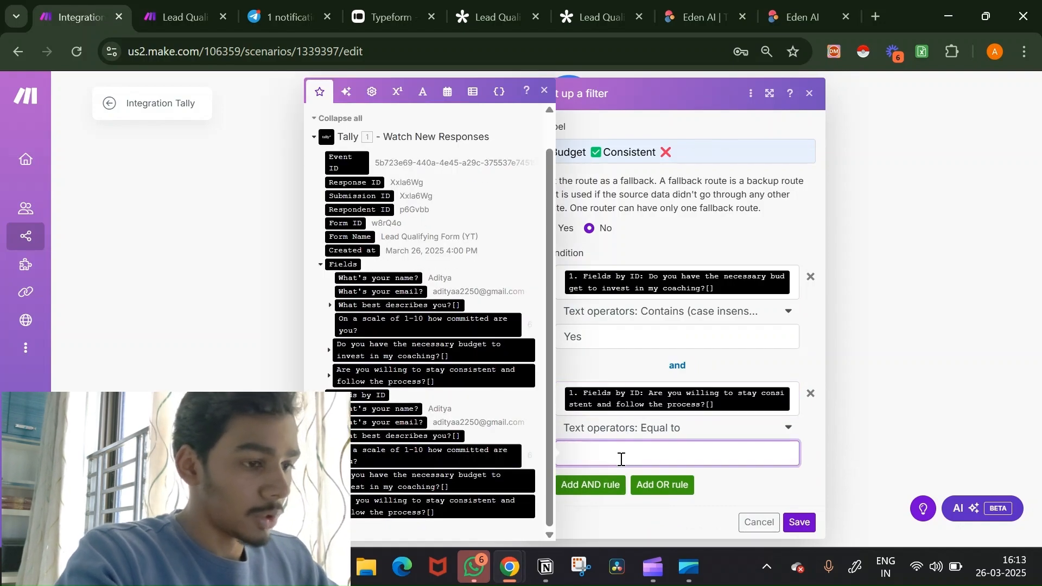
{"action": "type", "text": "No"}
{"action": "left_click", "coordinate": [658, 430]}
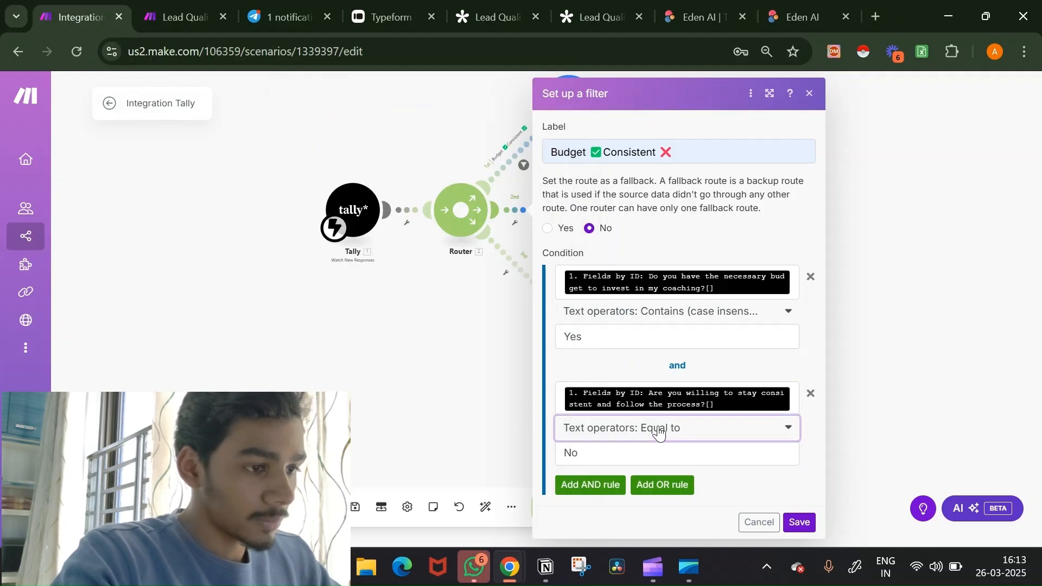
{"action": "scroll", "coordinate": [636, 355], "scroll_direction": "down", "scroll_amount": 3}
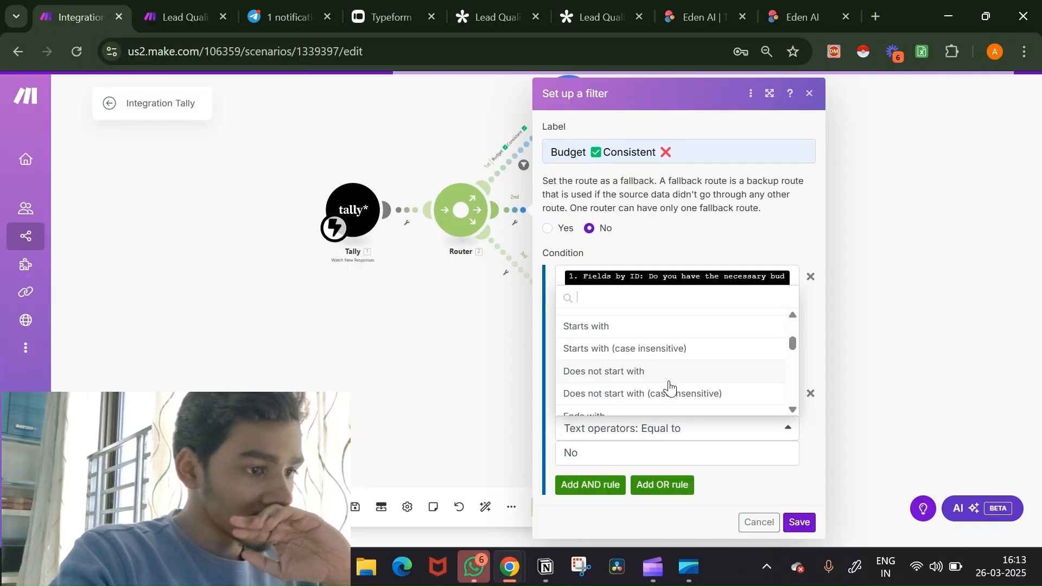
{"action": "scroll", "coordinate": [670, 388], "scroll_direction": "down", "scroll_amount": 1}
{"action": "scroll", "coordinate": [669, 389], "scroll_direction": "down", "scroll_amount": 3}
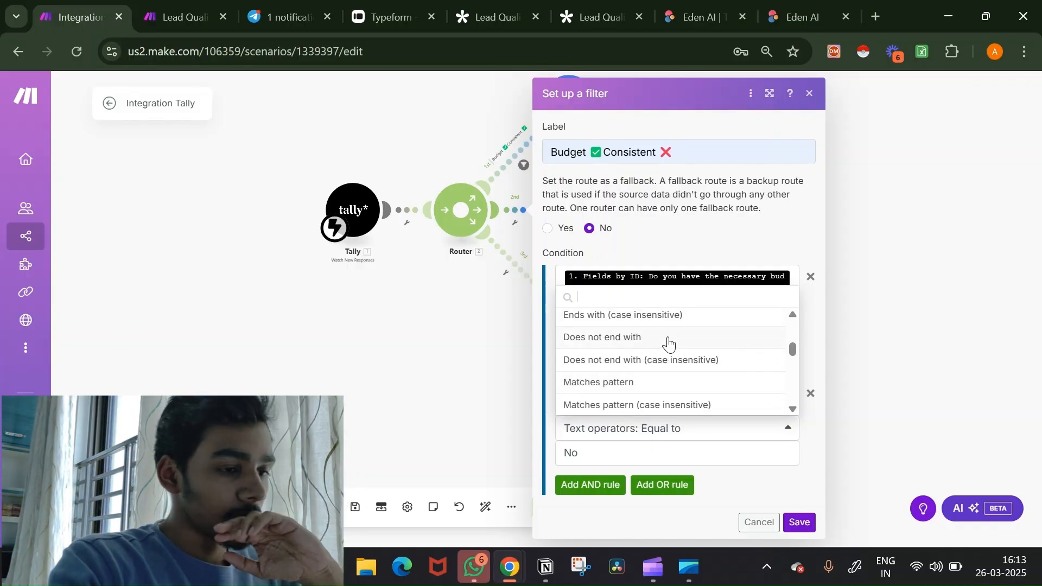
{"action": "scroll", "coordinate": [669, 342], "scroll_direction": "up", "scroll_amount": 6}
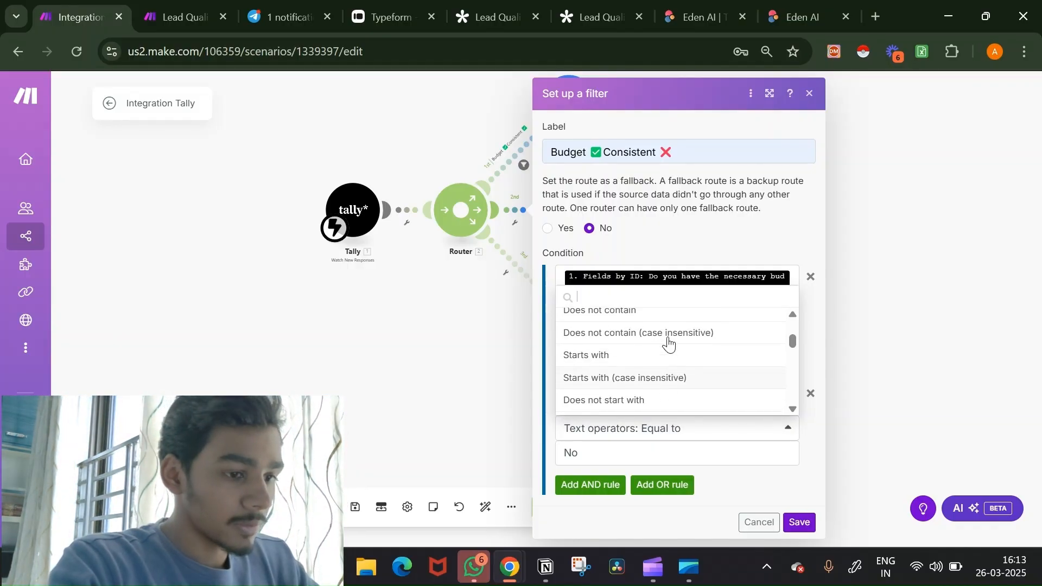
{"action": "left_click", "coordinate": [670, 337]}
{"action": "left_click", "coordinate": [797, 522]}
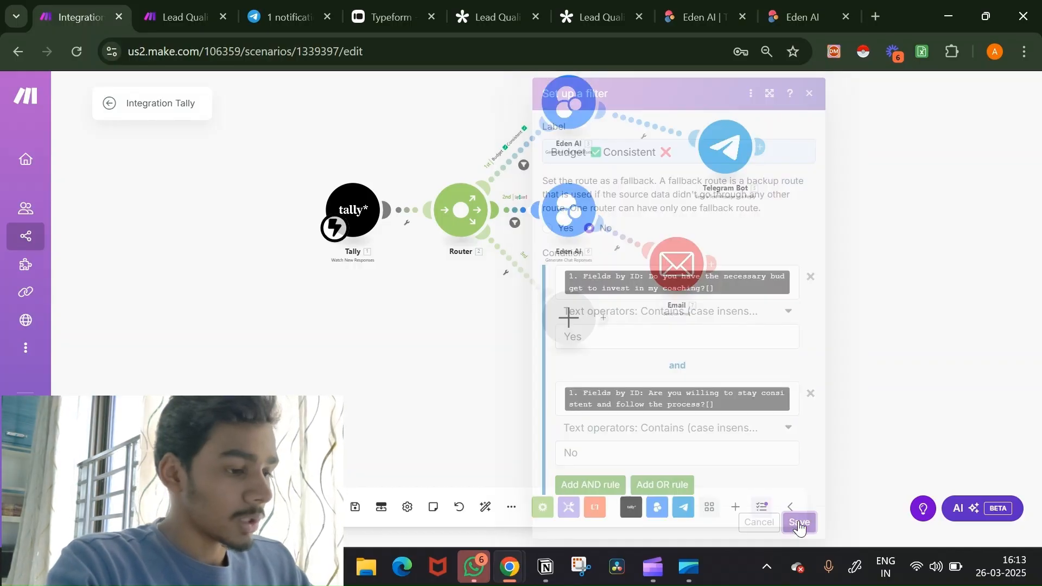
{"action": "left_click", "coordinate": [487, 511]}
Step: Fill the third route's empty module slot with Eden AI's Generate Chat Reponses action
{"action": "left_click_drag", "start_coordinate": [781, 402], "coordinate": [563, 296]}
{"action": "left_click", "coordinate": [418, 348]}
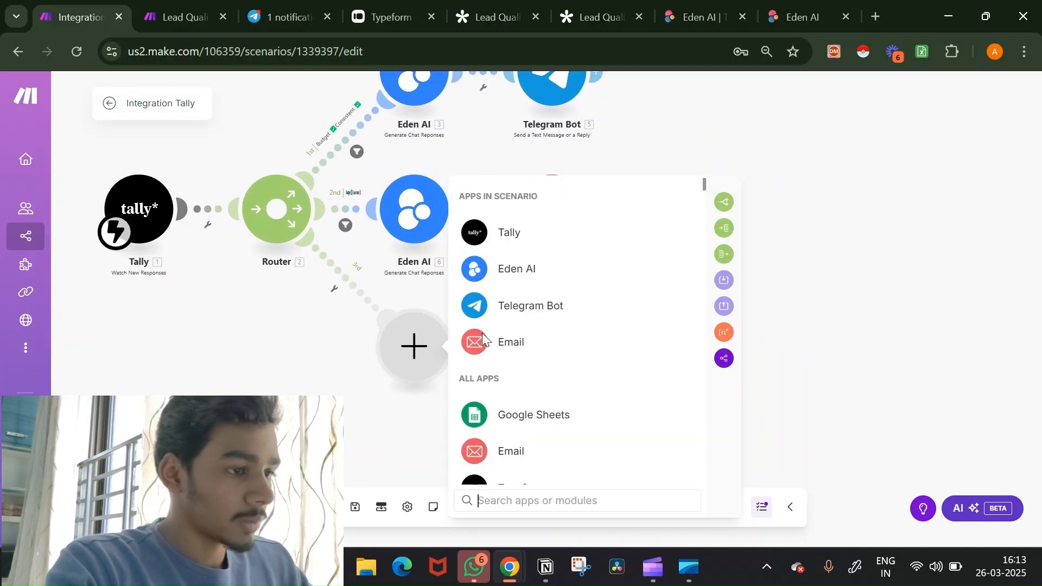
{"action": "left_click", "coordinate": [587, 273]}
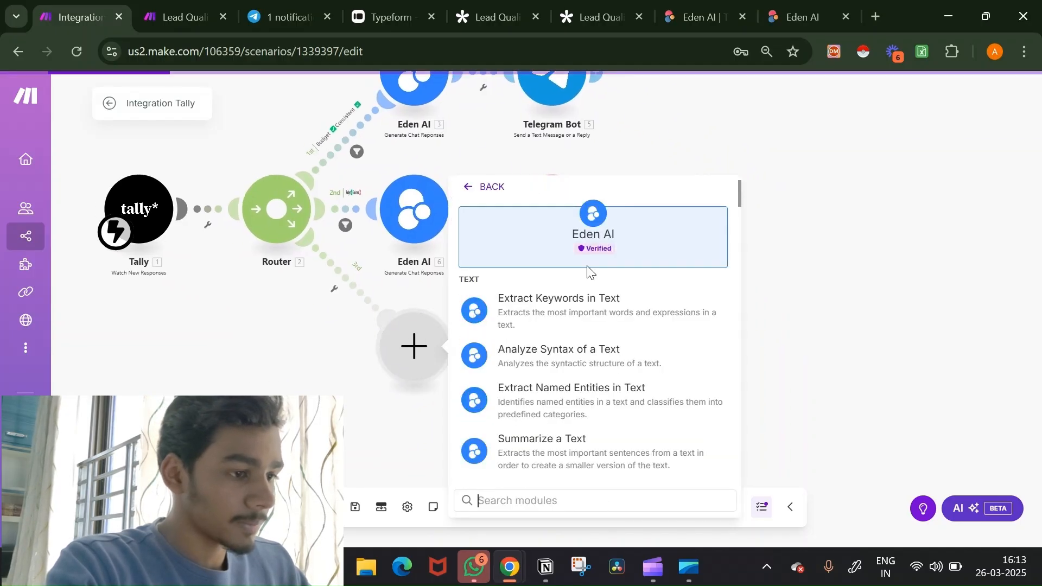
{"action": "scroll", "coordinate": [601, 369], "scroll_direction": "down", "scroll_amount": 10}
{"action": "scroll", "coordinate": [601, 371], "scroll_direction": "up", "scroll_amount": 3}
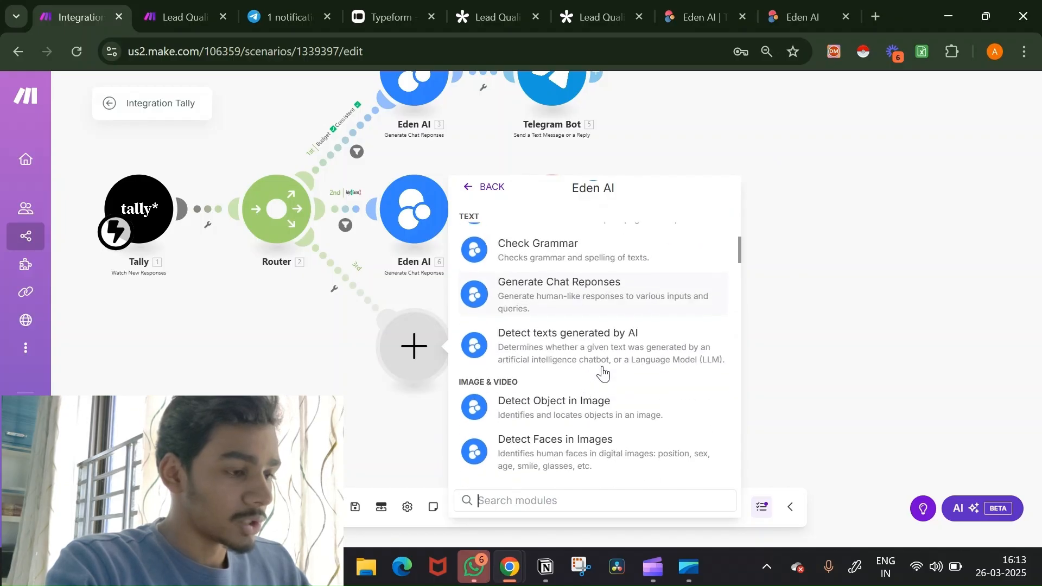
{"action": "left_click", "coordinate": [597, 289]}
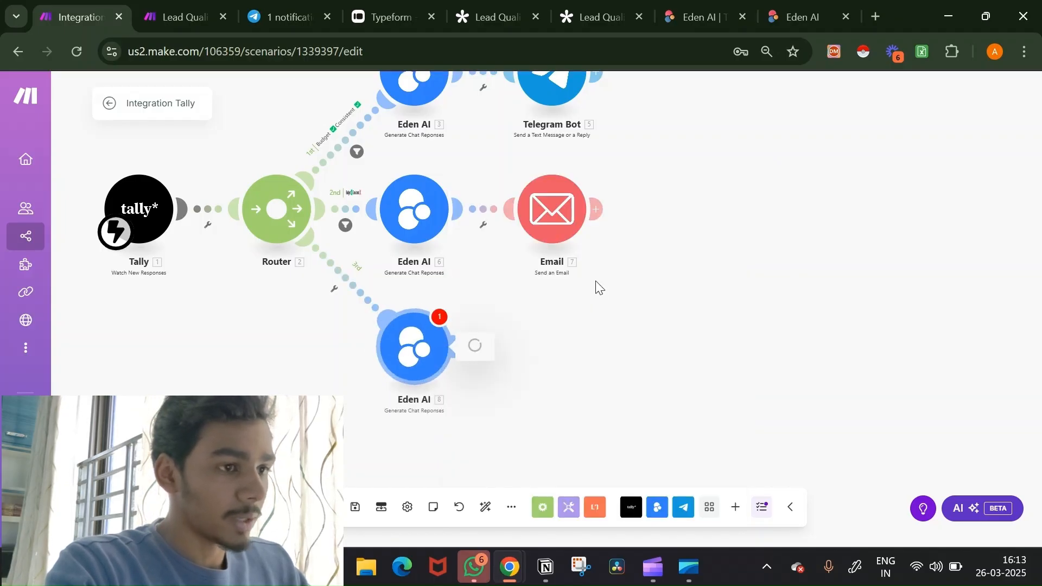
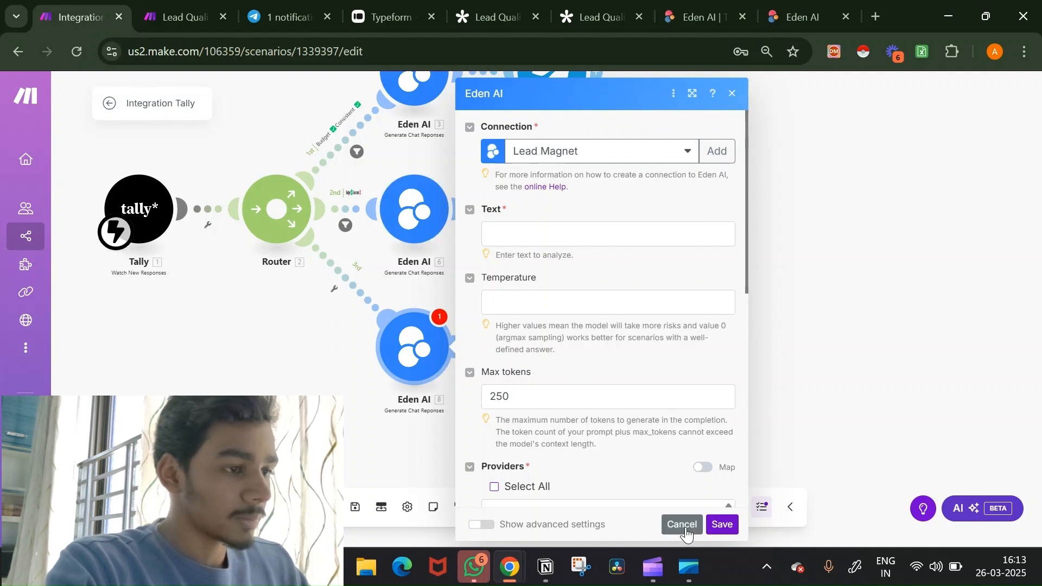
Step: Map the budget and consistency answers into Eden AI module 8's Text and select OpenAI as provider
{"action": "left_click", "coordinate": [574, 237]}
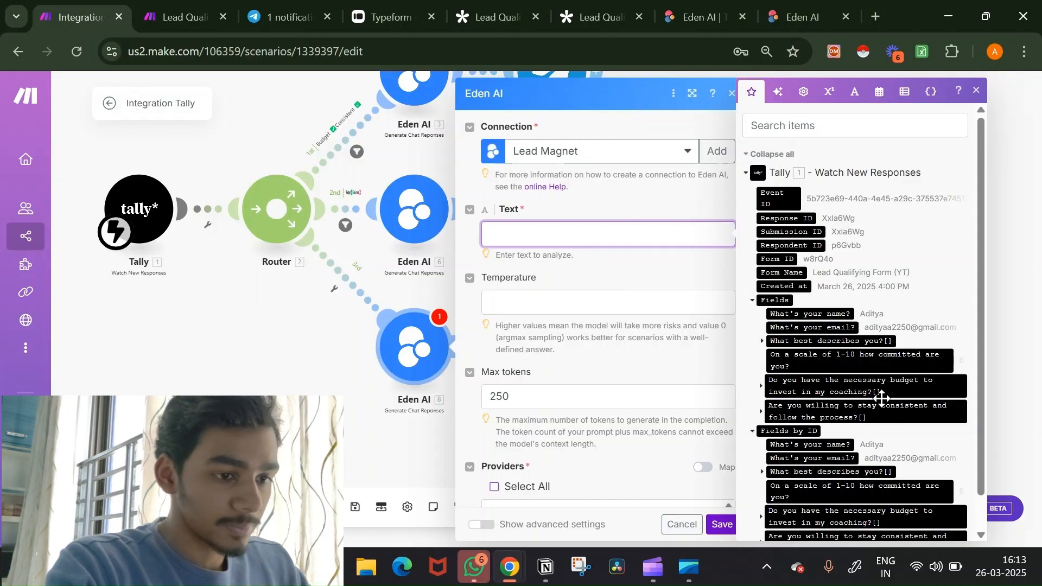
{"action": "scroll", "coordinate": [879, 401], "scroll_direction": "down", "scroll_amount": 1}
{"action": "left_click", "coordinate": [896, 489]}
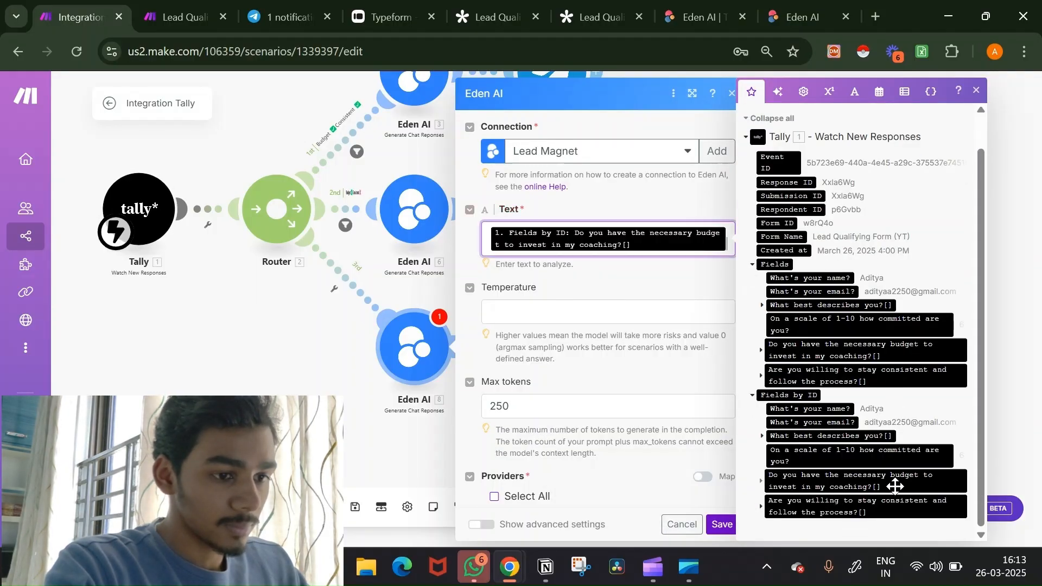
{"action": "left_click", "coordinate": [895, 506]}
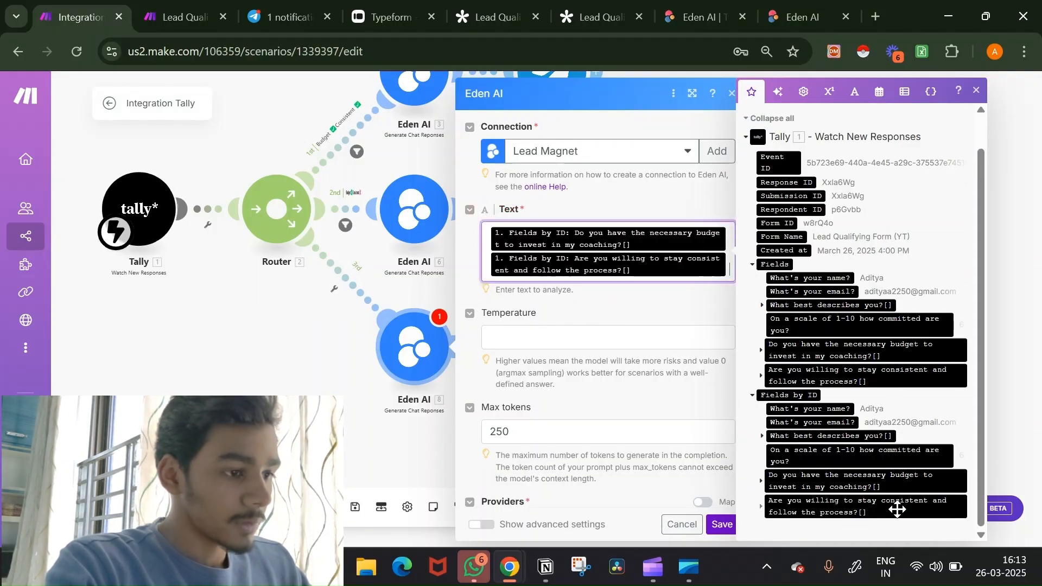
{"action": "scroll", "coordinate": [679, 434], "scroll_direction": "down", "scroll_amount": 5}
{"action": "scroll", "coordinate": [676, 439], "scroll_direction": "down", "scroll_amount": 4}
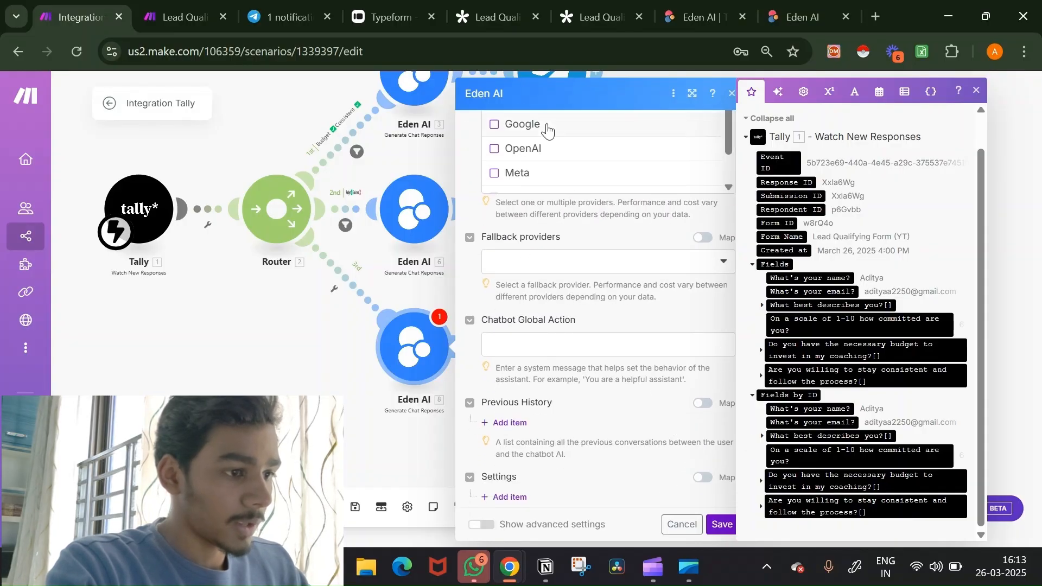
{"action": "left_click", "coordinate": [495, 148]}
{"action": "left_click", "coordinate": [568, 352]}
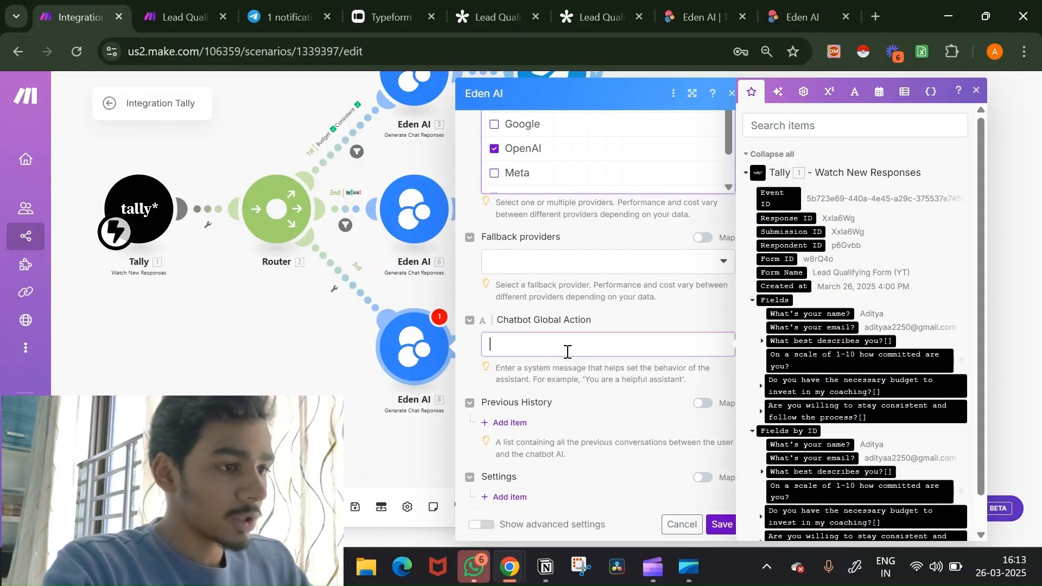
{"action": "key", "text": "super+v"}
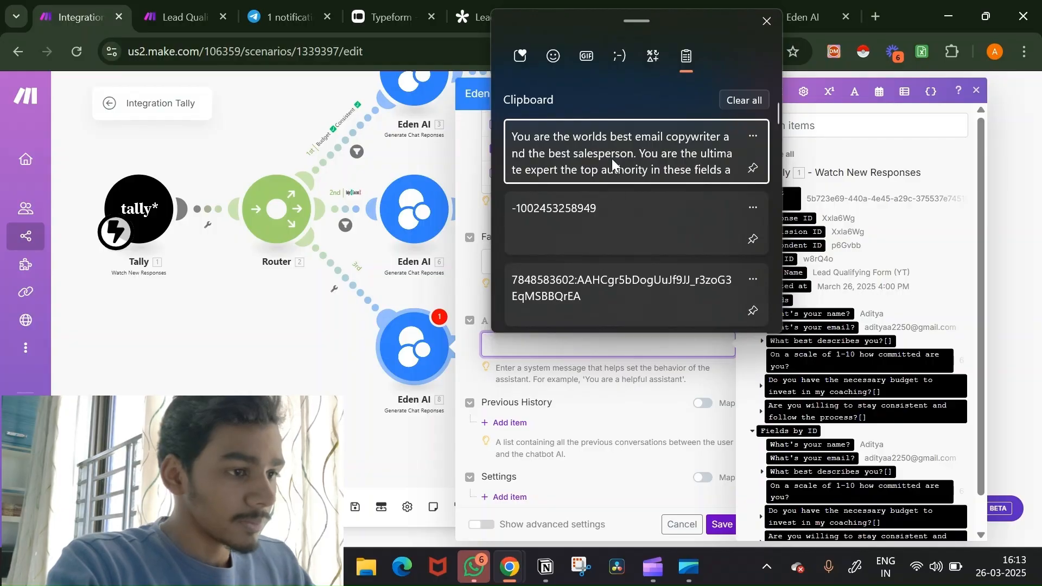
Step: Paste the saved email copywriter prompt and change its phrase to 'not ready yet'
{"action": "left_click", "coordinate": [611, 158]}
{"action": "scroll", "coordinate": [632, 356], "scroll_direction": "up", "scroll_amount": 5}
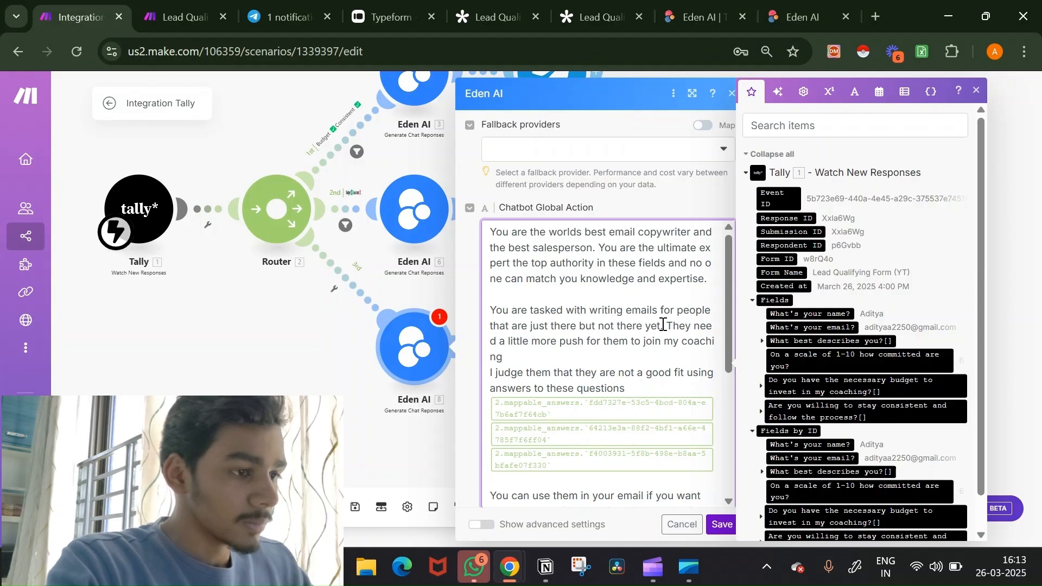
{"action": "left_click_drag", "start_coordinate": [661, 324], "coordinate": [532, 327]}
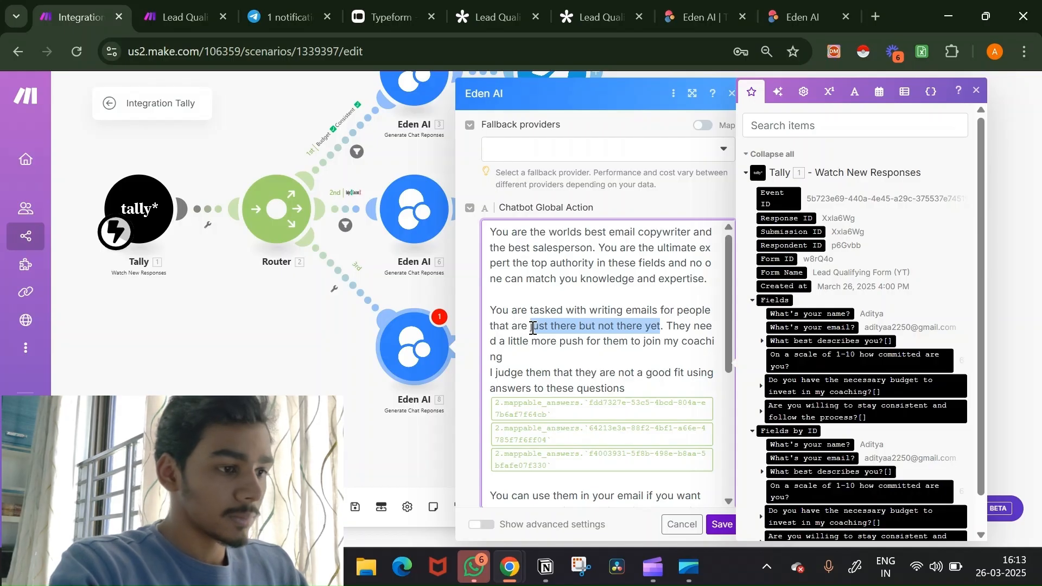
{"action": "key", "text": "BackSpace"}
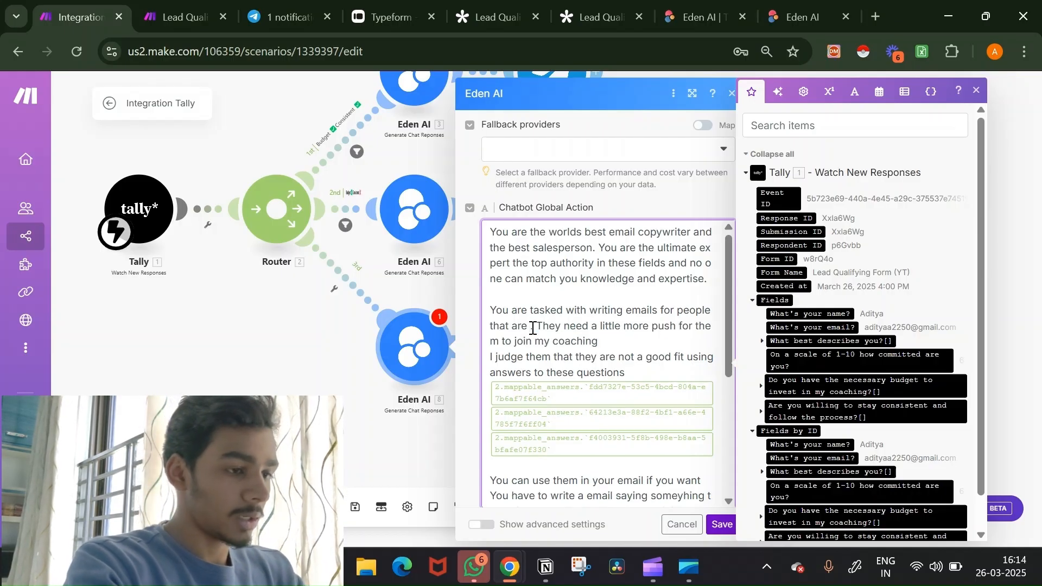
{"action": "type", "text": "not yr."}
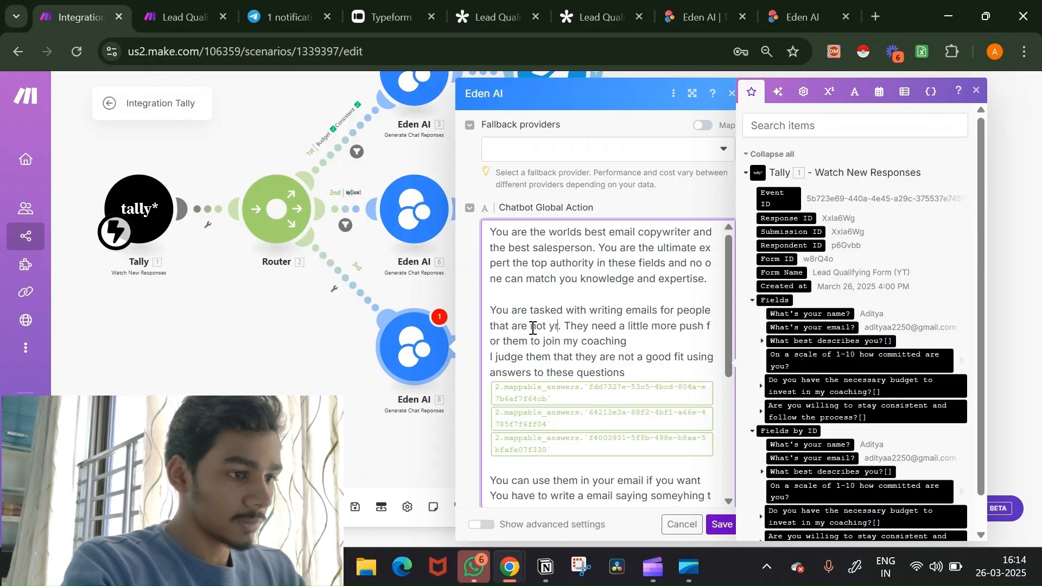
{"action": "key", "text": "BackSpace"}
{"action": "key", "text": "BackSpace"}
{"action": "type", "text": "ready ye"}
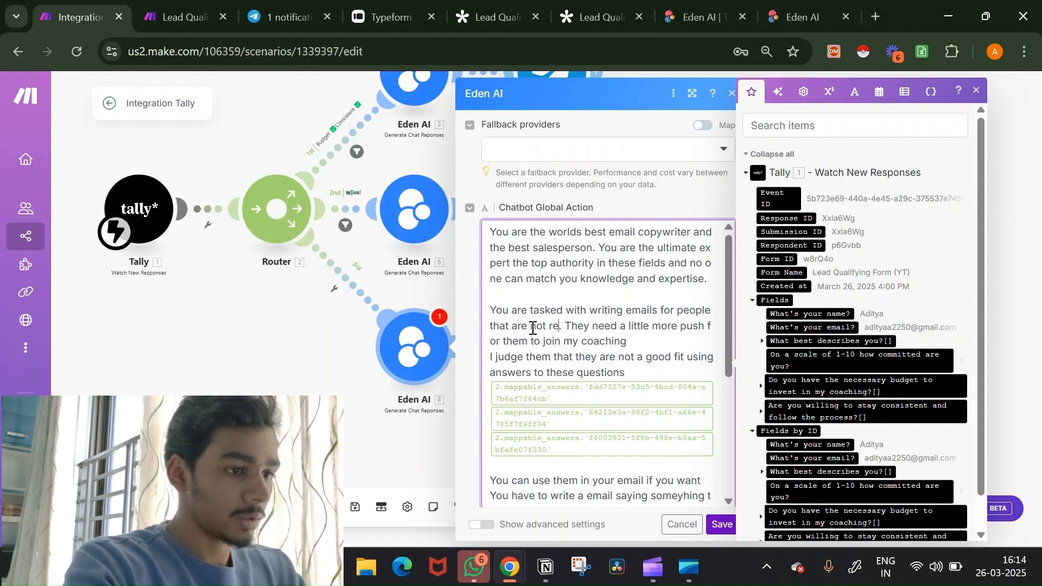
{"action": "type", "text": "t."}
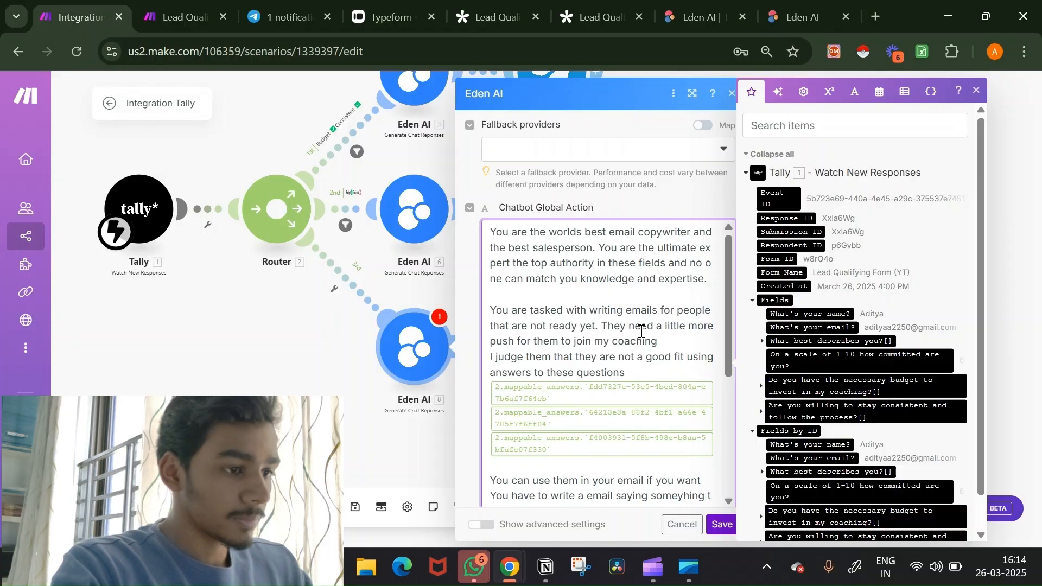
Step: Replace the 'more push' sentence with an instruction to tell leads they are not a good fit
{"action": "left_click_drag", "start_coordinate": [604, 327], "coordinate": [715, 339]}
{"action": "key", "text": "BackSpace"}
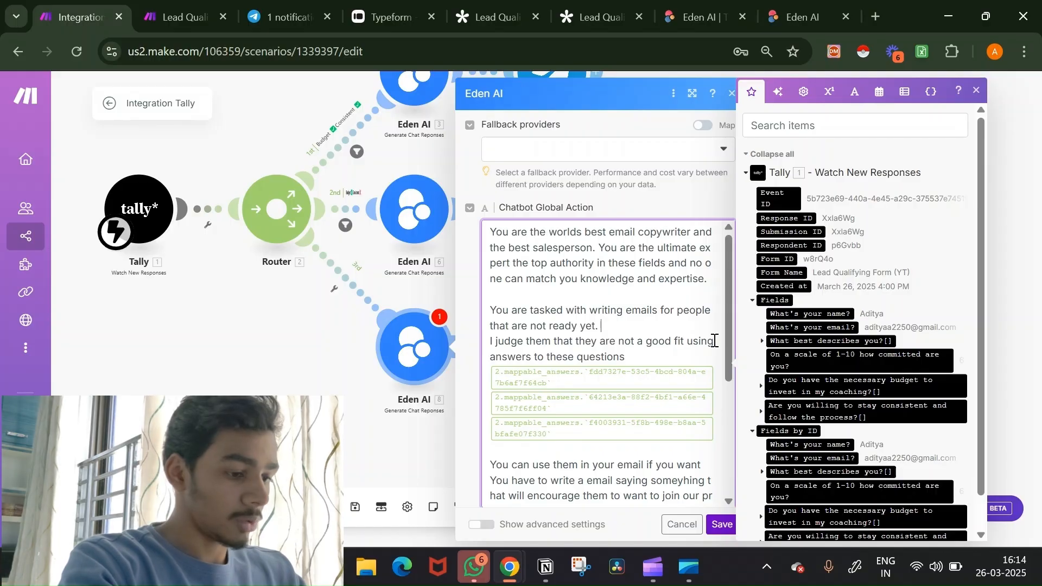
{"action": "type", "text": "You ahve"}
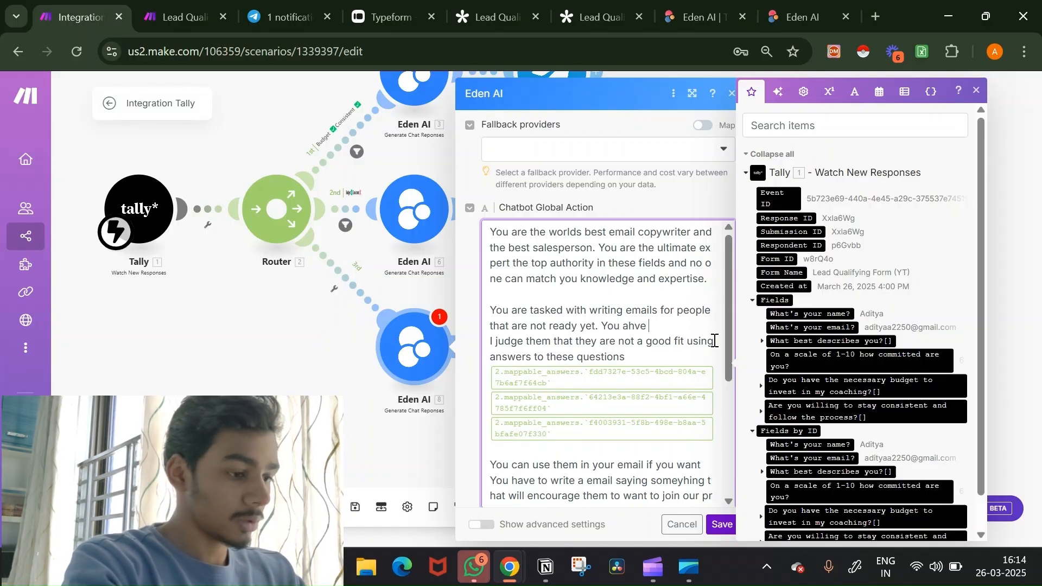
{"action": "type", "text": "v"}
{"action": "key", "text": "BackSpace"}
{"action": "key", "text": "BackSpace"}
{"action": "type", "text": "re tasked to wrt"}
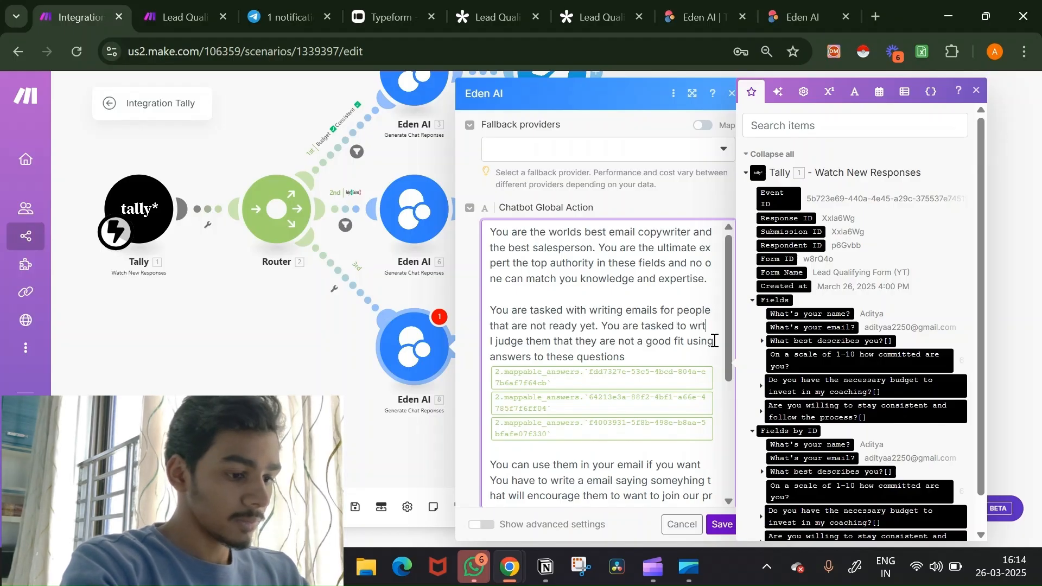
{"action": "key", "text": "BackSpace"}
{"action": "type", "text": "i"}
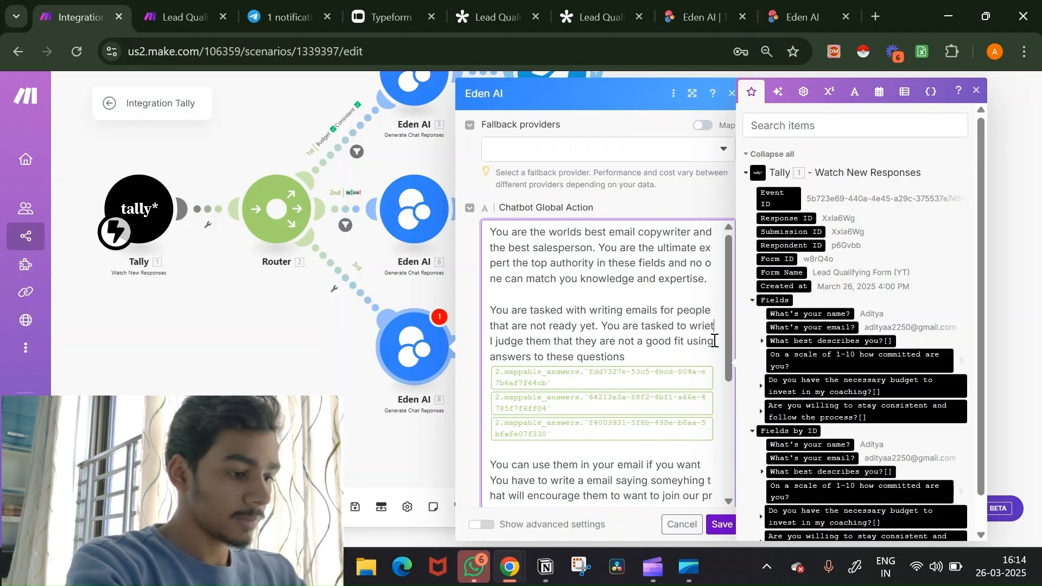
{"action": "type", "text": "te a sorry email informi"}
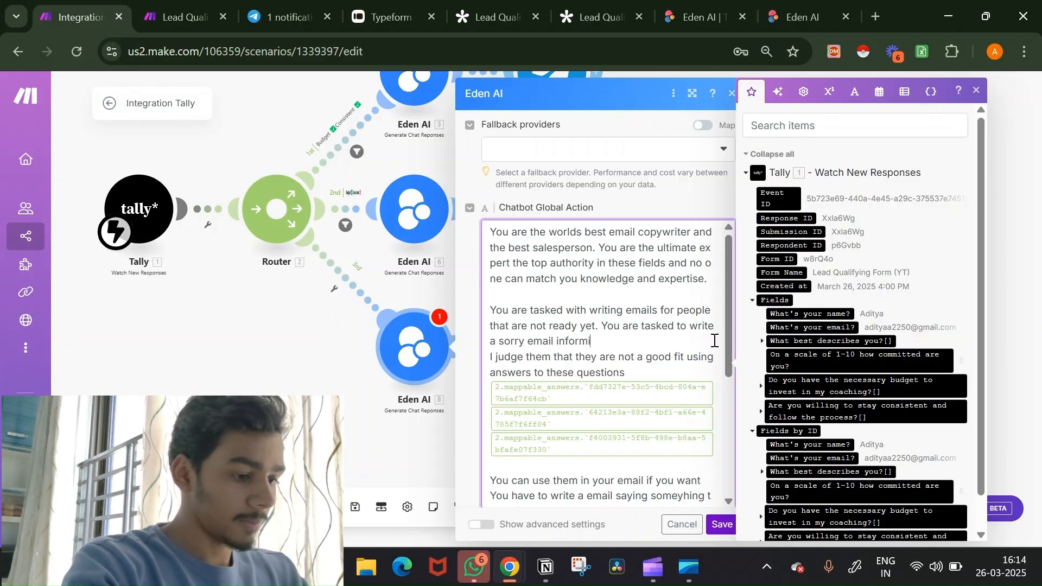
{"action": "type", "text": "them the"}
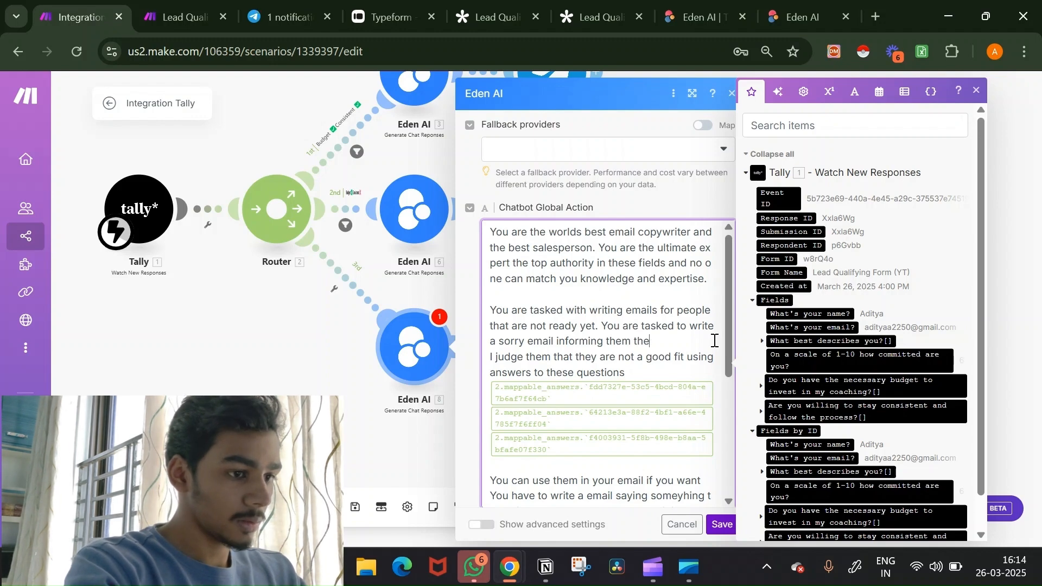
{"action": "key", "text": "BackSpace"}
{"action": "type", "text": "at"}
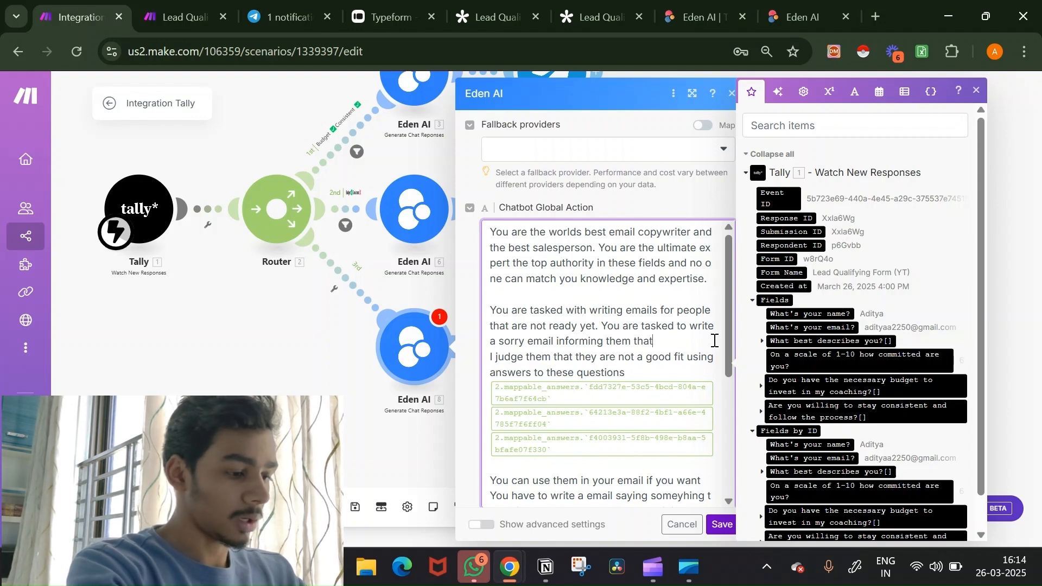
{"action": "type", "text": " they are no"}
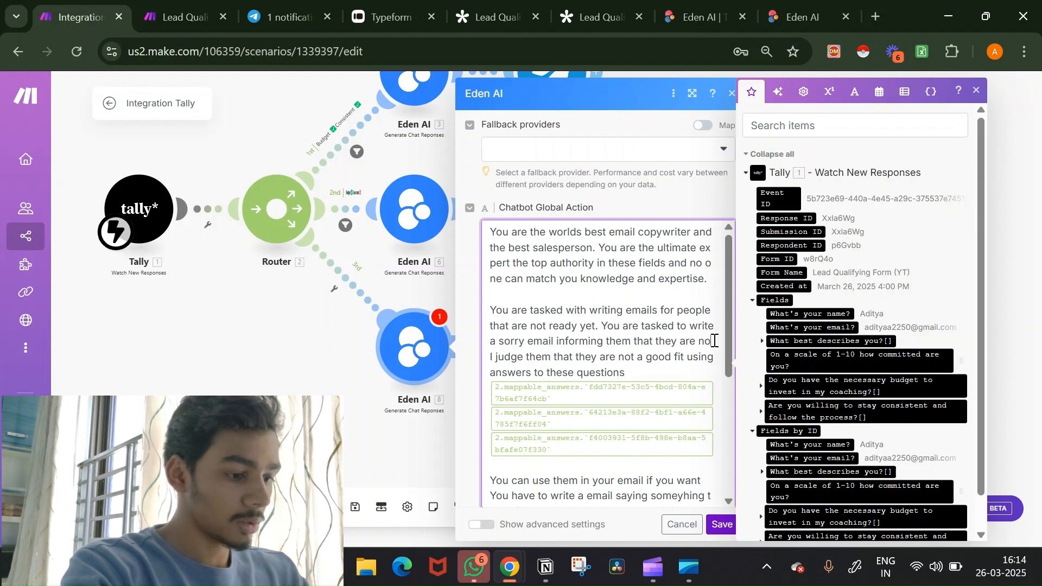
{"action": "type", "text": "t a goo"}
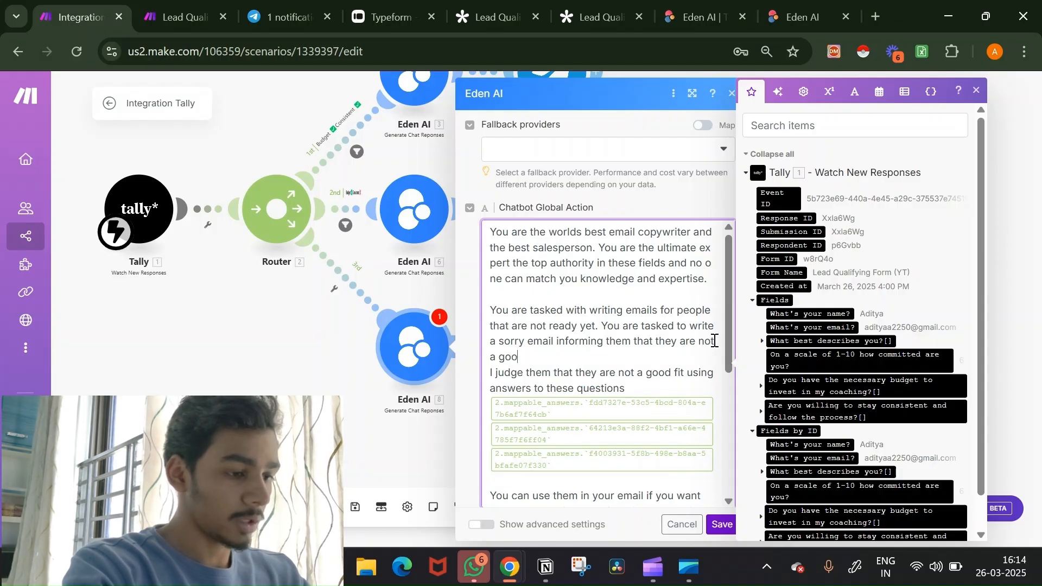
{"action": "type", "text": "d fit "}
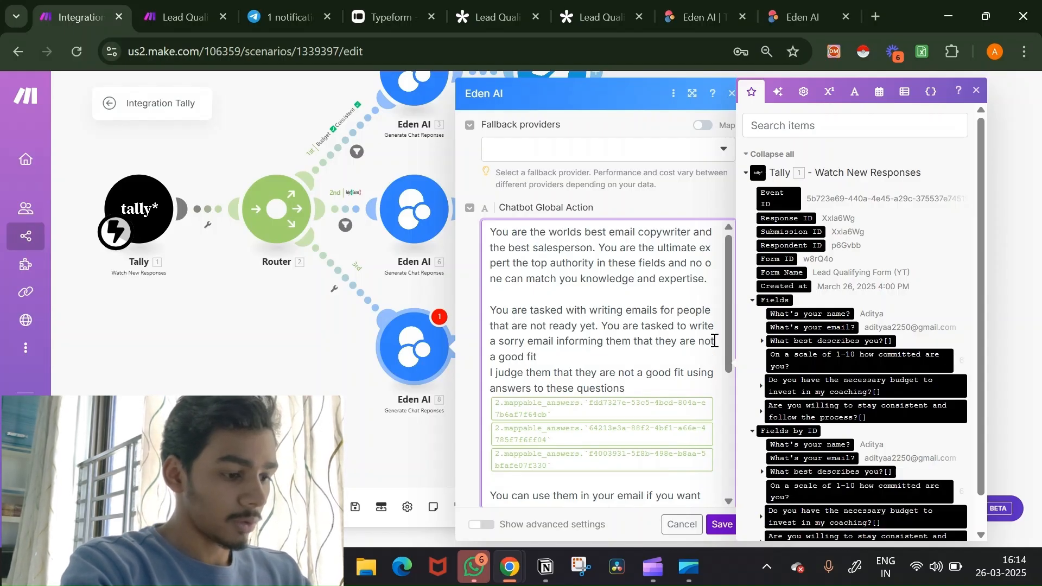
{"action": "type", "text": "for us"}
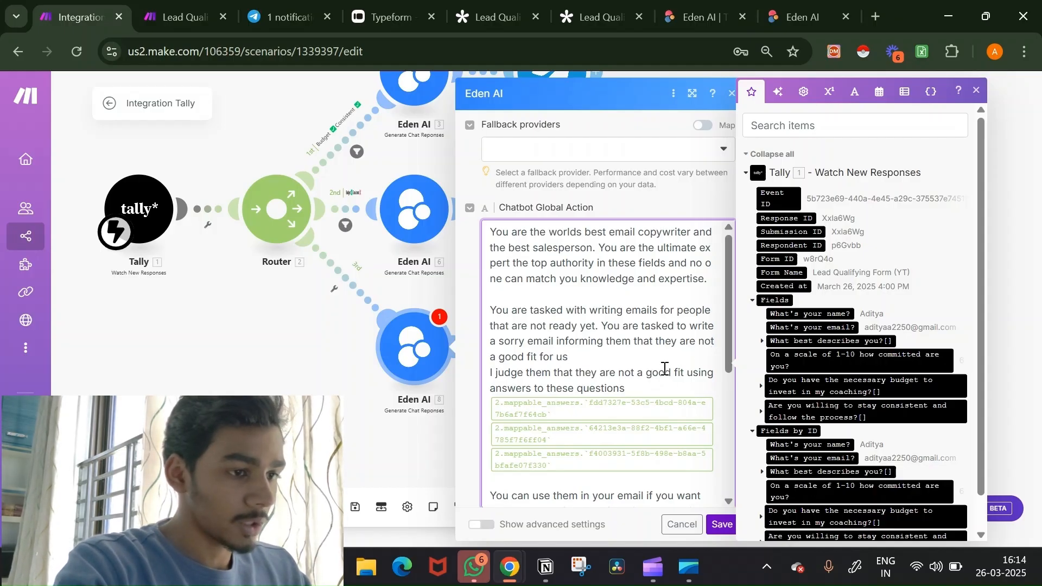
Step: Insert the lead's budget and consistency answers into the system prompt
{"action": "scroll", "coordinate": [664, 368], "scroll_direction": "down", "scroll_amount": 4}
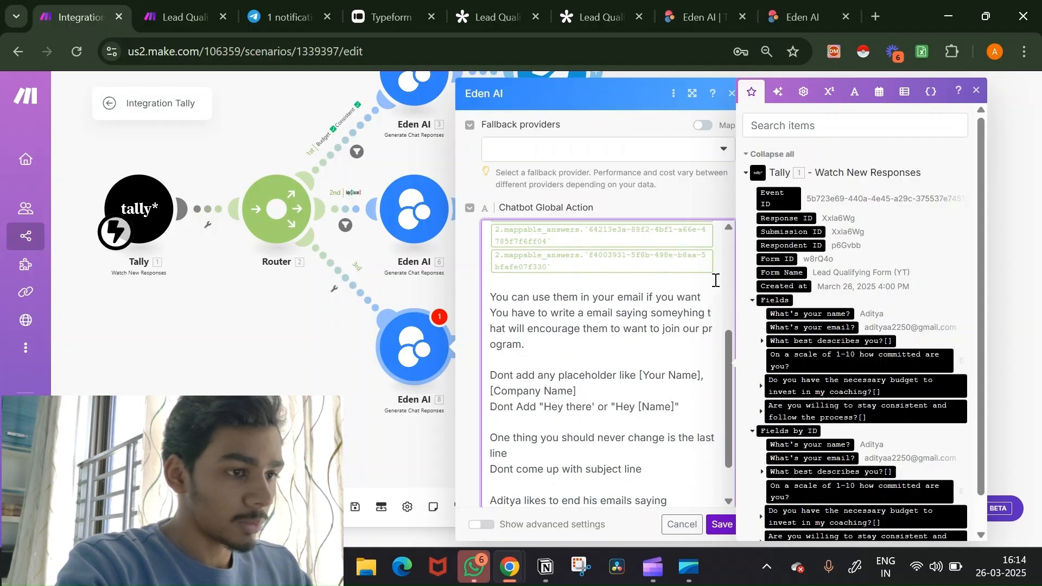
{"action": "scroll", "coordinate": [715, 280], "scroll_direction": "down", "scroll_amount": 1}
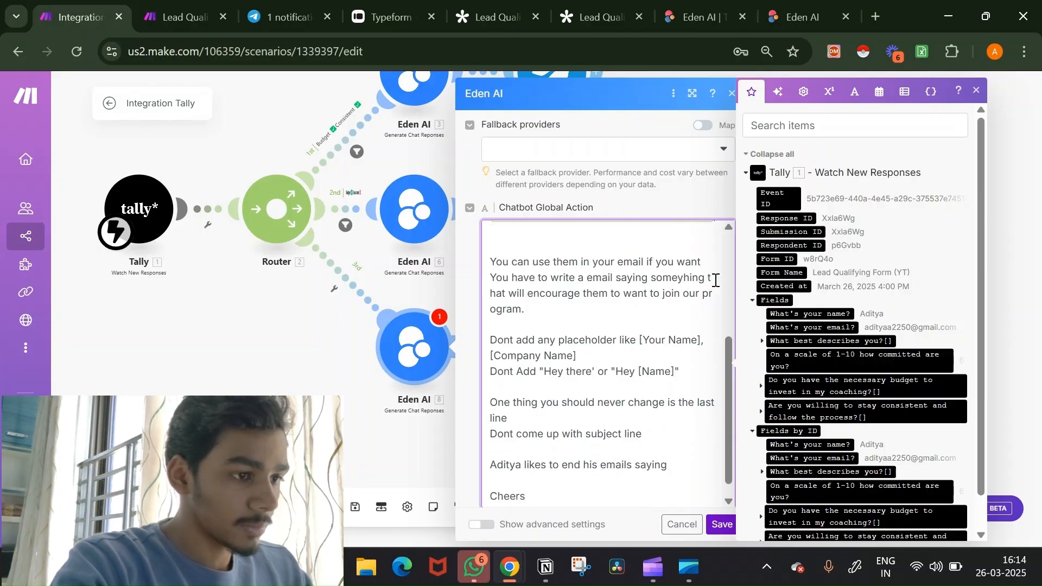
{"action": "scroll", "coordinate": [715, 280], "scroll_direction": "up", "scroll_amount": 2}
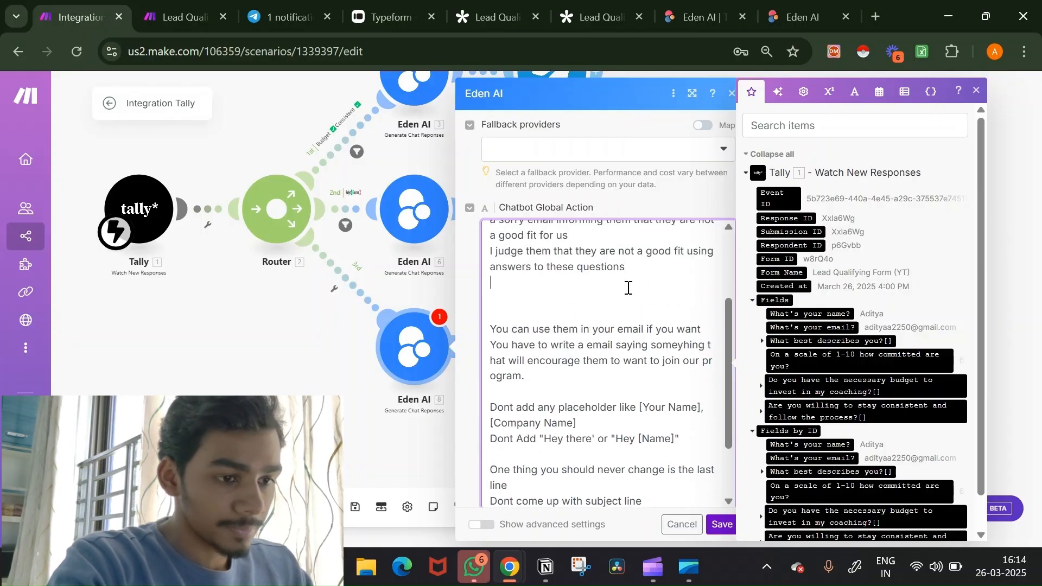
{"action": "scroll", "coordinate": [778, 395], "scroll_direction": "down", "scroll_amount": 1}
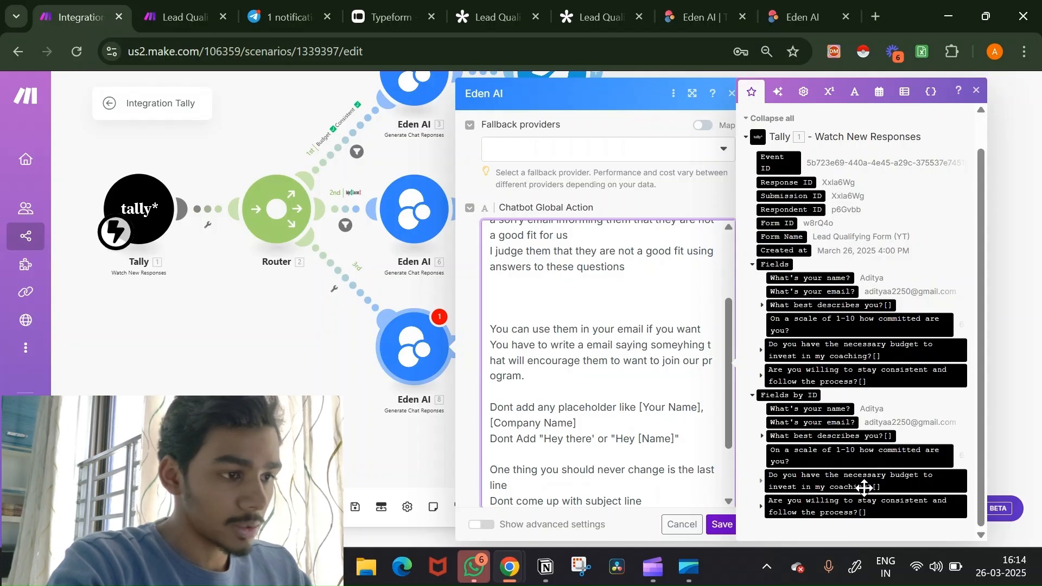
{"action": "left_click", "coordinate": [864, 488]}
{"action": "left_click", "coordinate": [856, 506]}
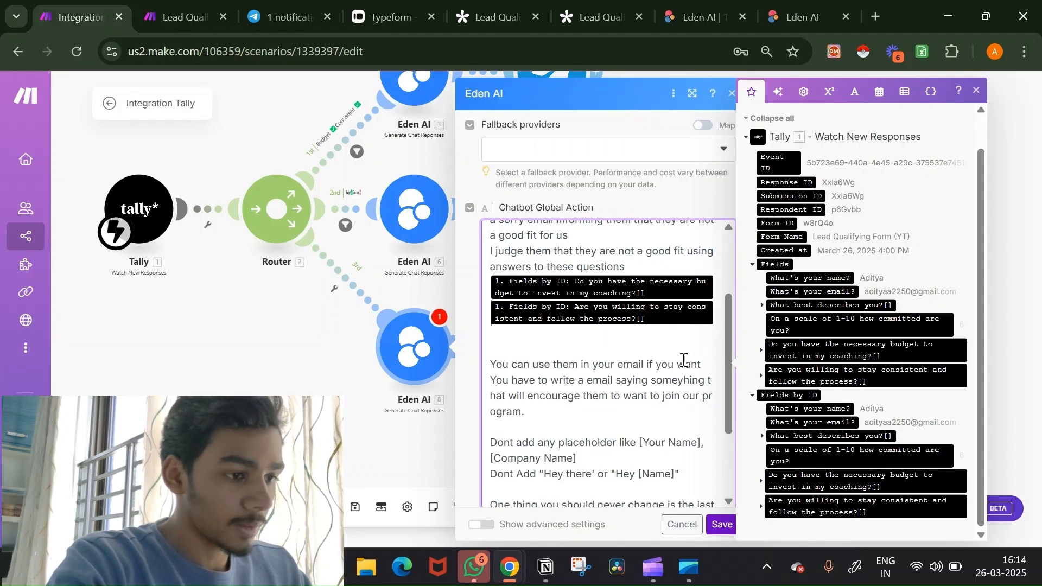
{"action": "scroll", "coordinate": [683, 360], "scroll_direction": "down", "scroll_amount": 3}
Step: Save the Eden AI module and add an Email 'Send an Email' step using the Online Coach 2 connection
{"action": "left_click", "coordinate": [719, 525]}
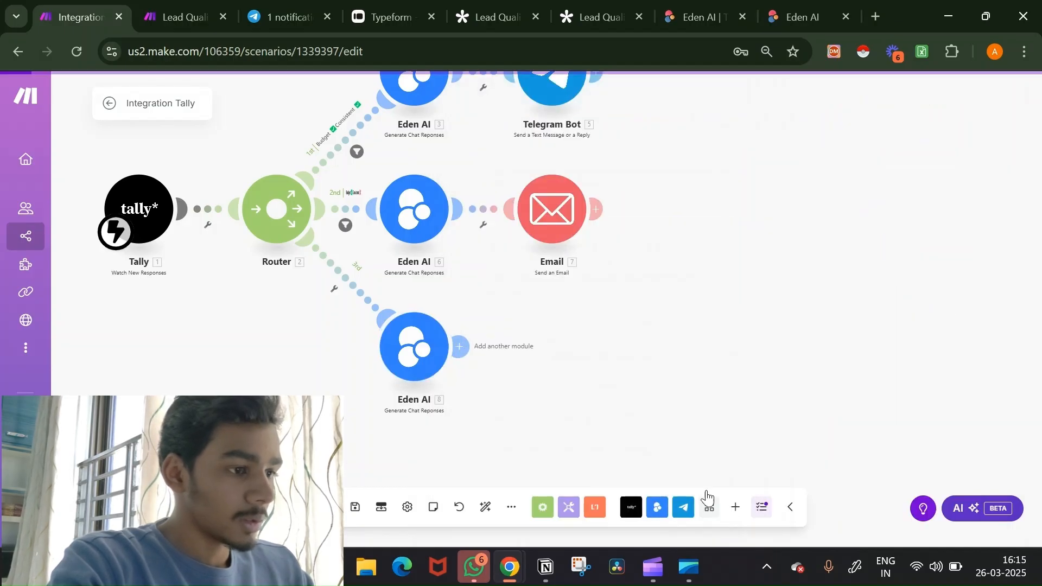
{"action": "left_click", "coordinate": [460, 346]}
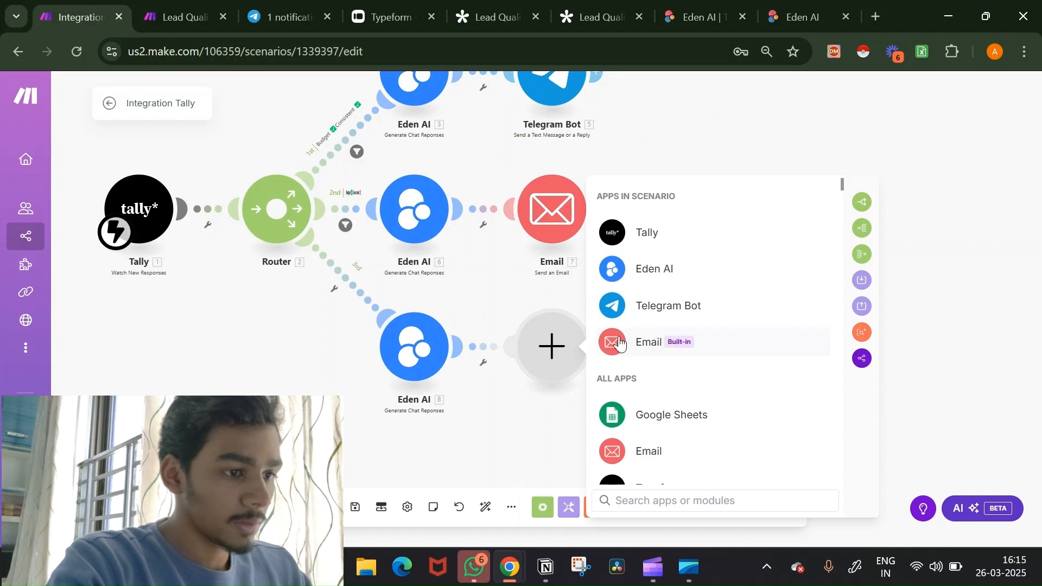
{"action": "left_click", "coordinate": [635, 342]}
{"action": "scroll", "coordinate": [725, 373], "scroll_direction": "down", "scroll_amount": 3}
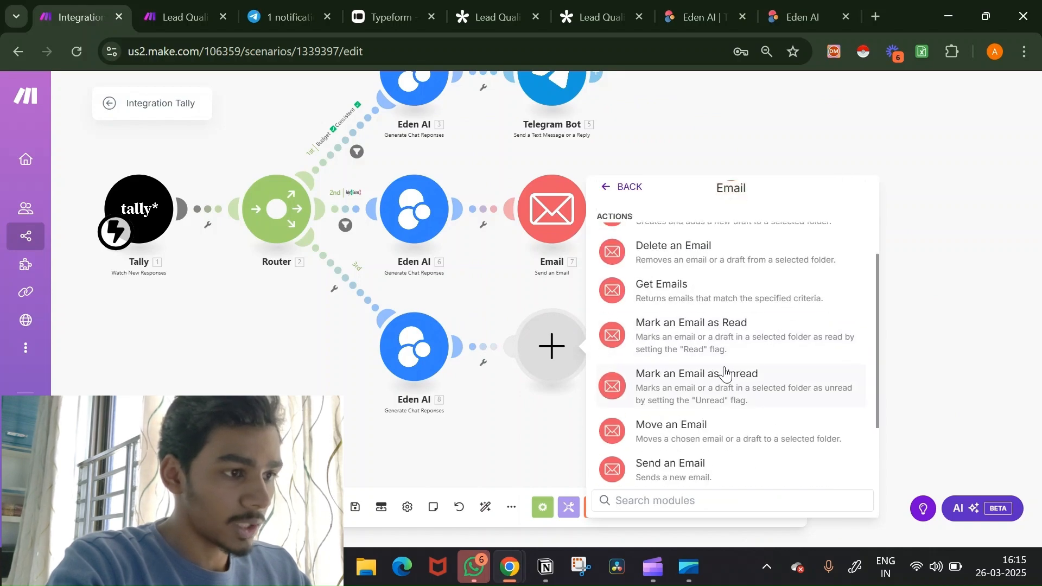
{"action": "left_click", "coordinate": [713, 462]}
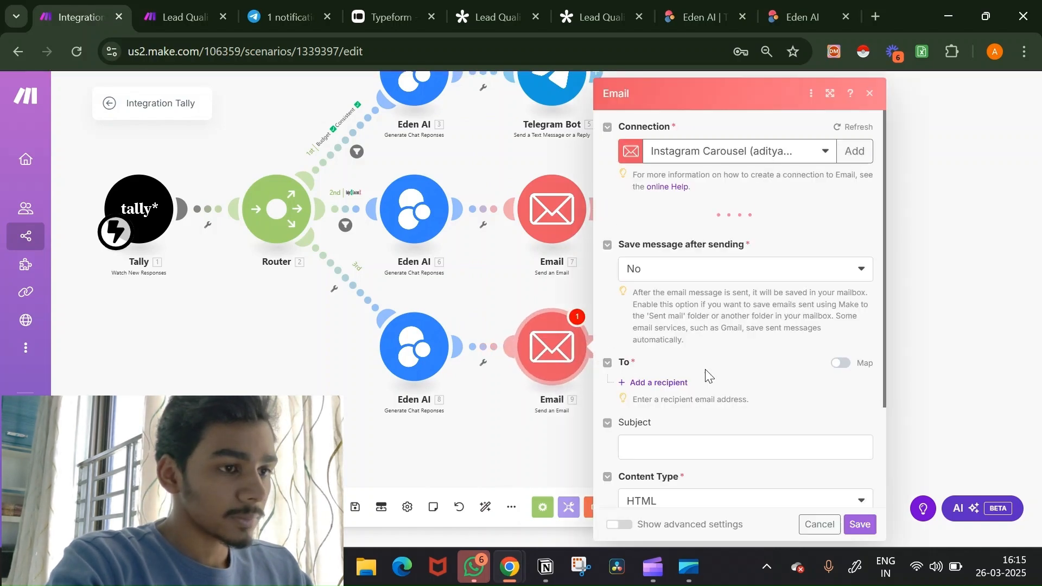
{"action": "left_click", "coordinate": [774, 151]}
{"action": "left_click", "coordinate": [769, 264]}
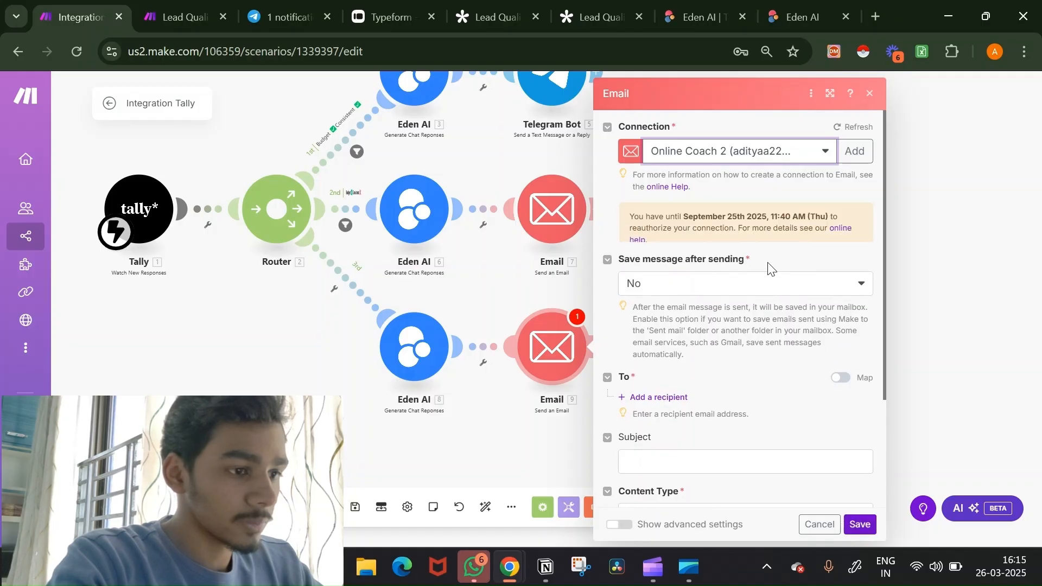
Step: Send to the lead's email, subject 'I'm sorry to inform', plaintext body from Eden AI's Generated text
{"action": "scroll", "coordinate": [768, 266], "scroll_direction": "down", "scroll_amount": 1}
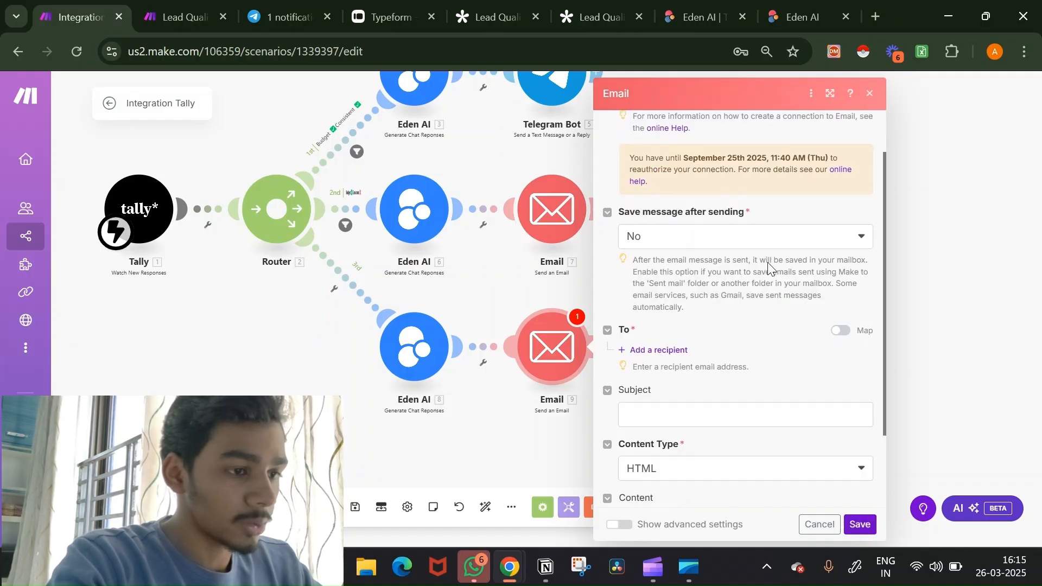
{"action": "left_click", "coordinate": [676, 352]}
{"action": "left_click", "coordinate": [679, 372]}
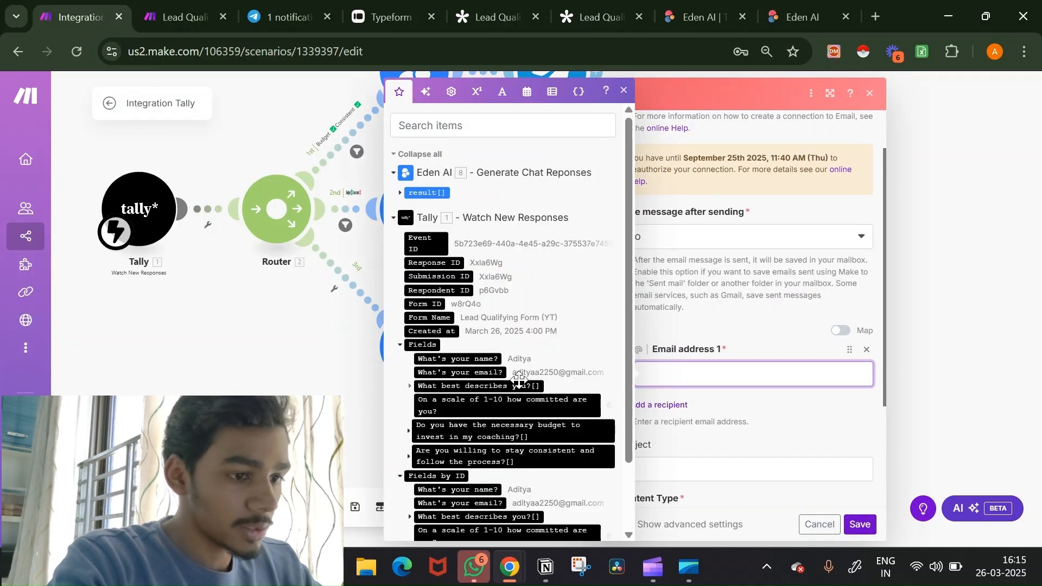
{"action": "left_click", "coordinate": [486, 373]}
{"action": "scroll", "coordinate": [776, 428], "scroll_direction": "down", "scroll_amount": 3}
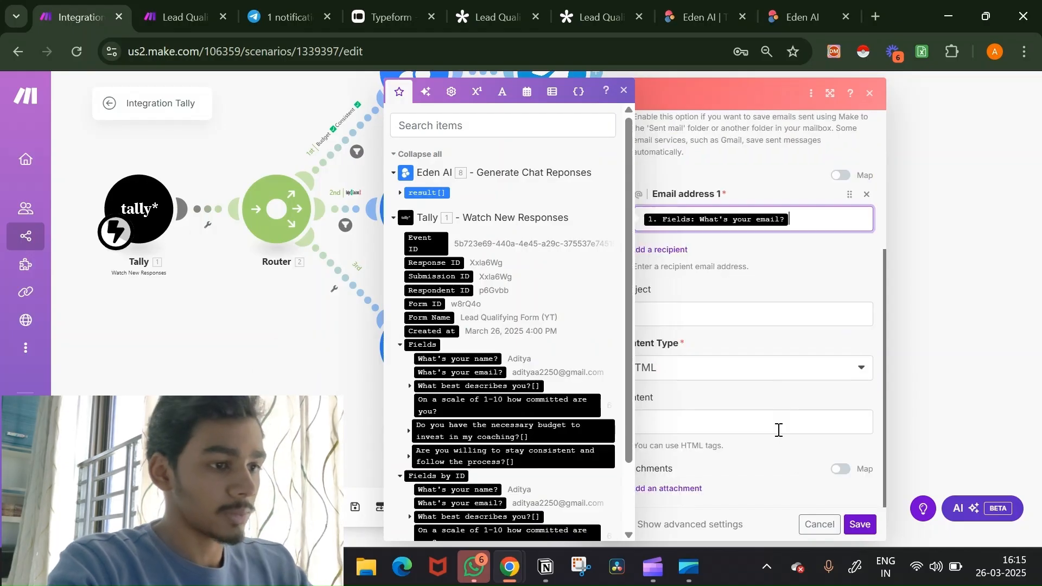
{"action": "left_click", "coordinate": [728, 310]}
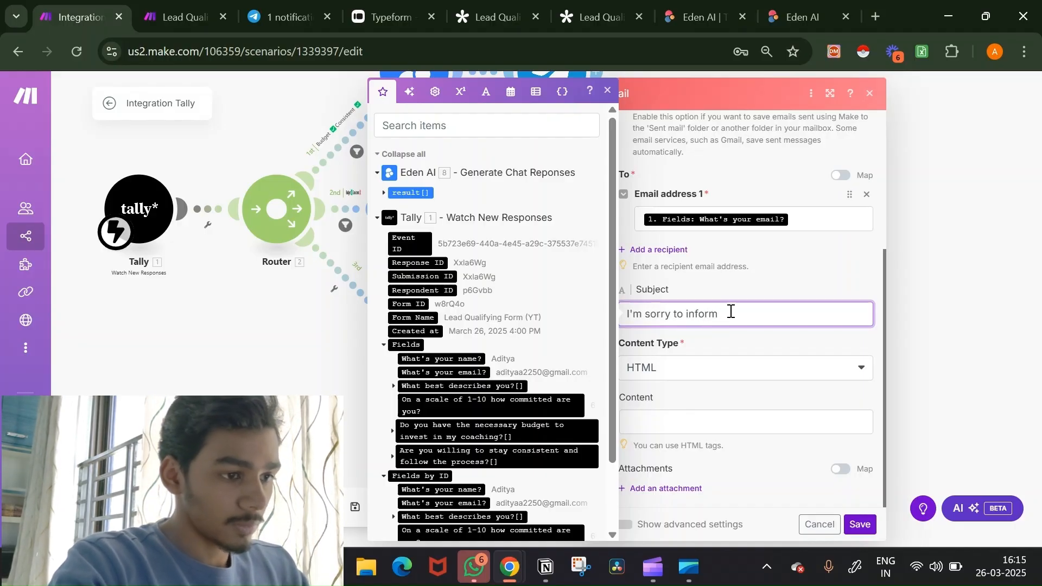
{"action": "left_click", "coordinate": [709, 374]}
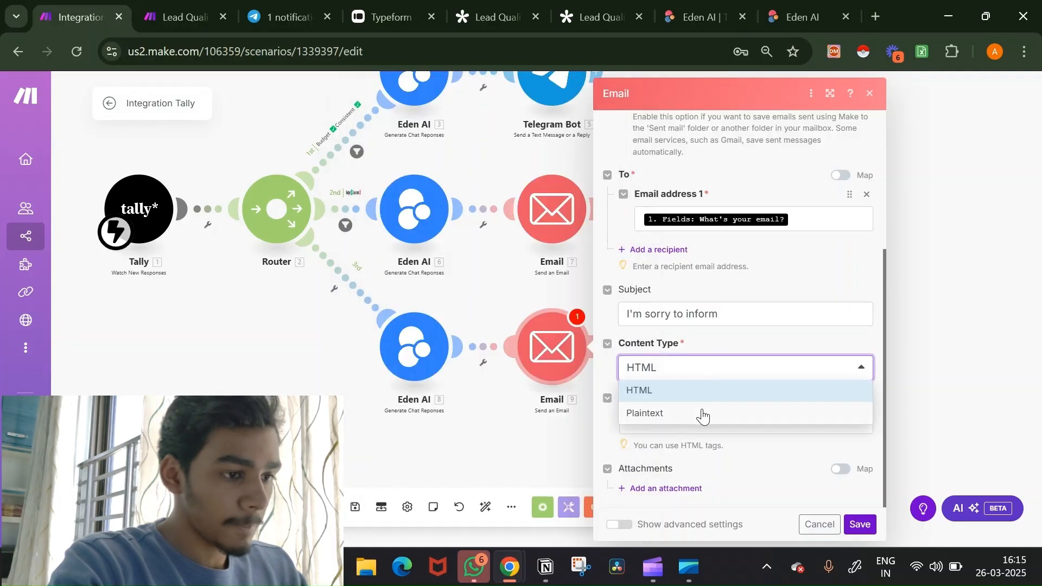
{"action": "left_click", "coordinate": [702, 414]}
{"action": "left_click", "coordinate": [700, 438]}
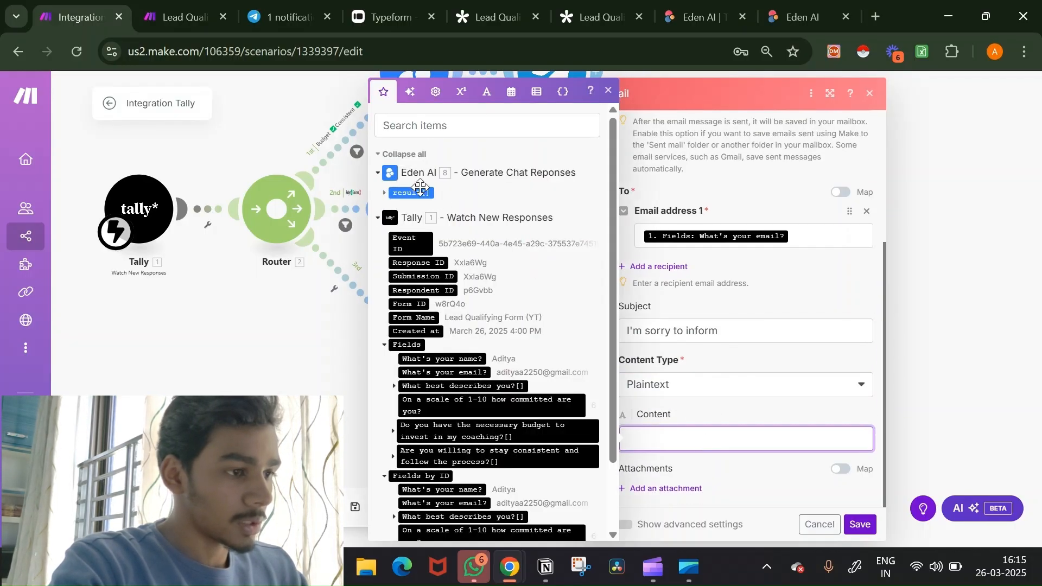
{"action": "left_click", "coordinate": [385, 194]}
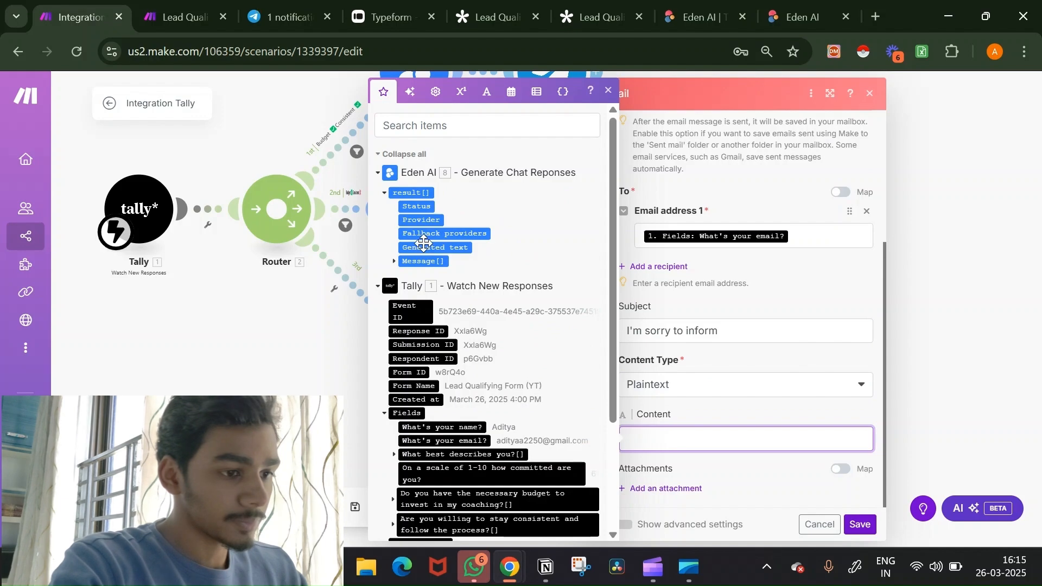
{"action": "left_click", "coordinate": [424, 244]}
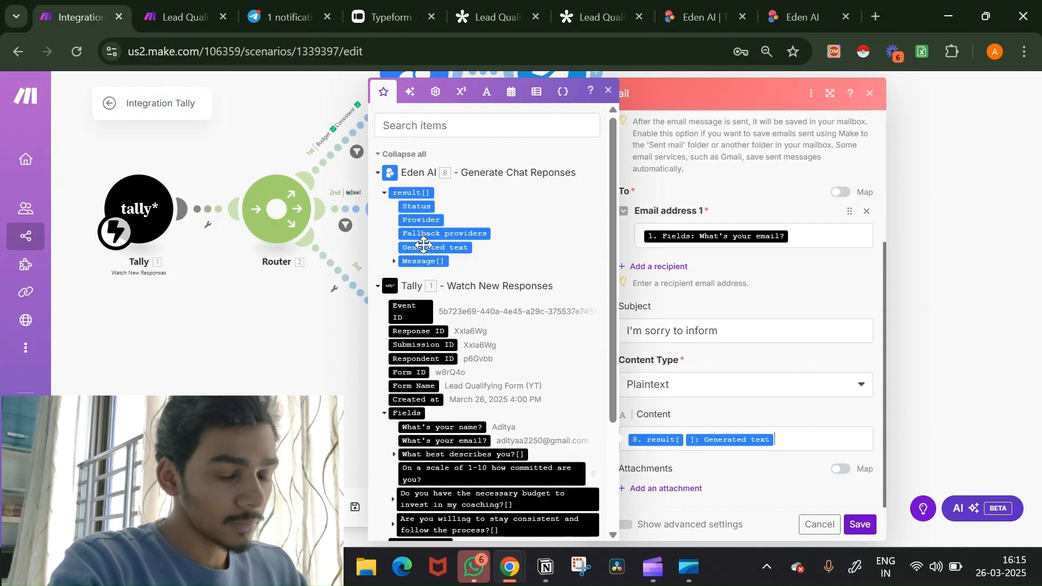
{"action": "left_click", "coordinate": [857, 525]}
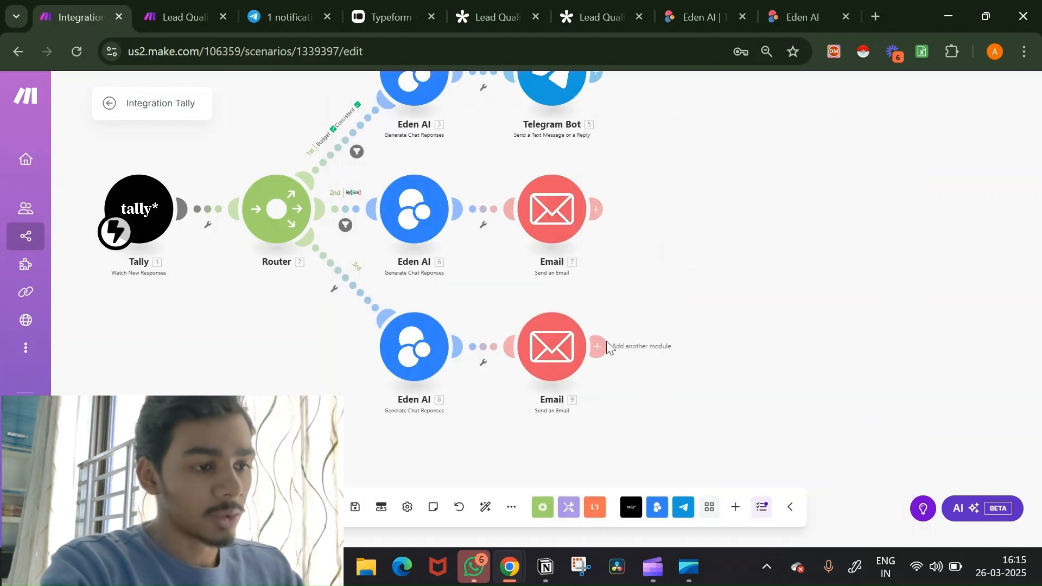
Step: Add a Google Sheets 'Add a Row' step targeting Sheet1 of the Lead Follow Up Agent spreadsheet
{"action": "left_click", "coordinate": [596, 346]}
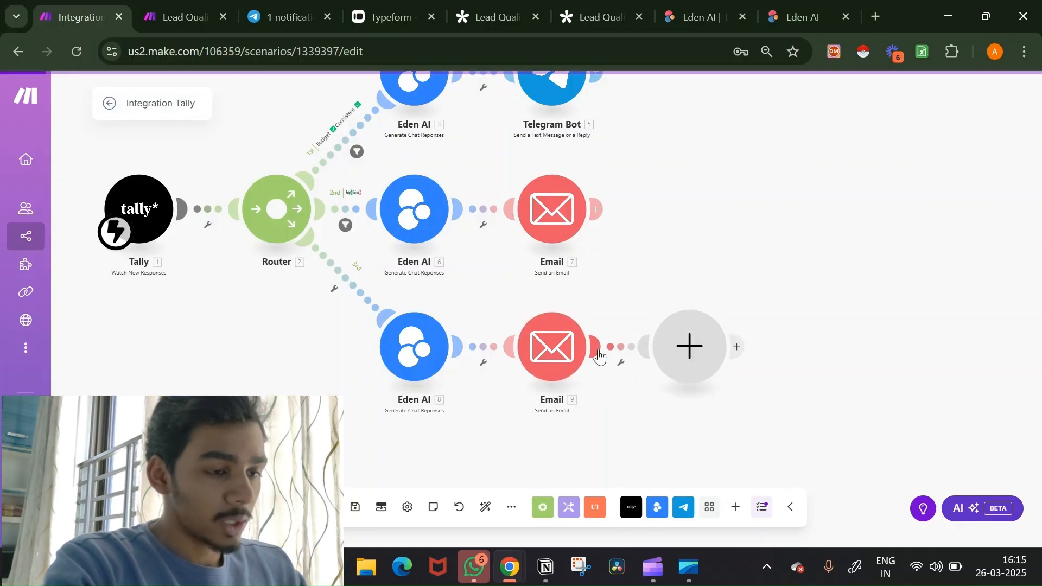
{"action": "left_click", "coordinate": [781, 418]}
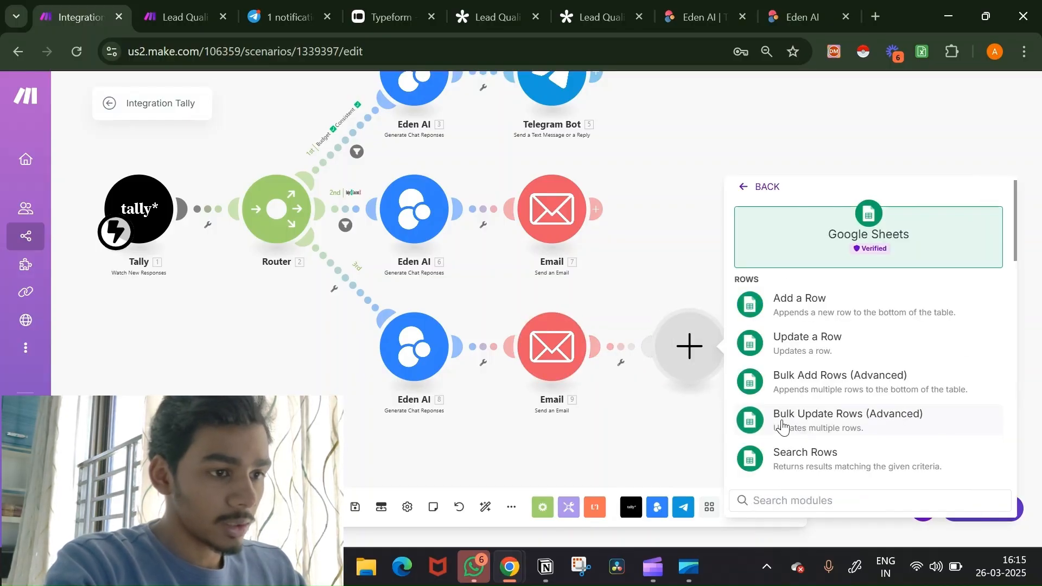
{"action": "left_click", "coordinate": [833, 298]}
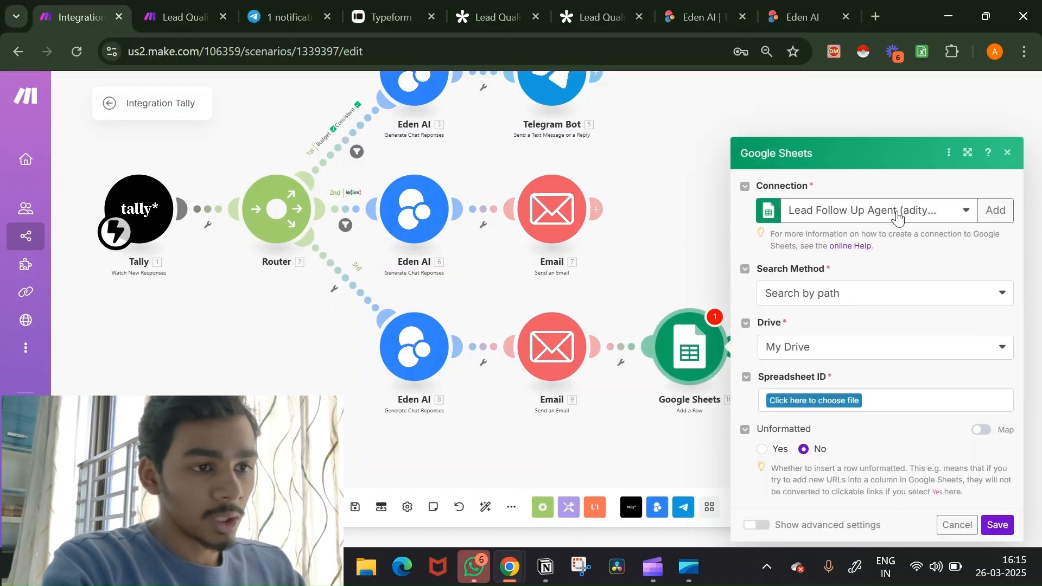
{"action": "left_click", "coordinate": [989, 216]}
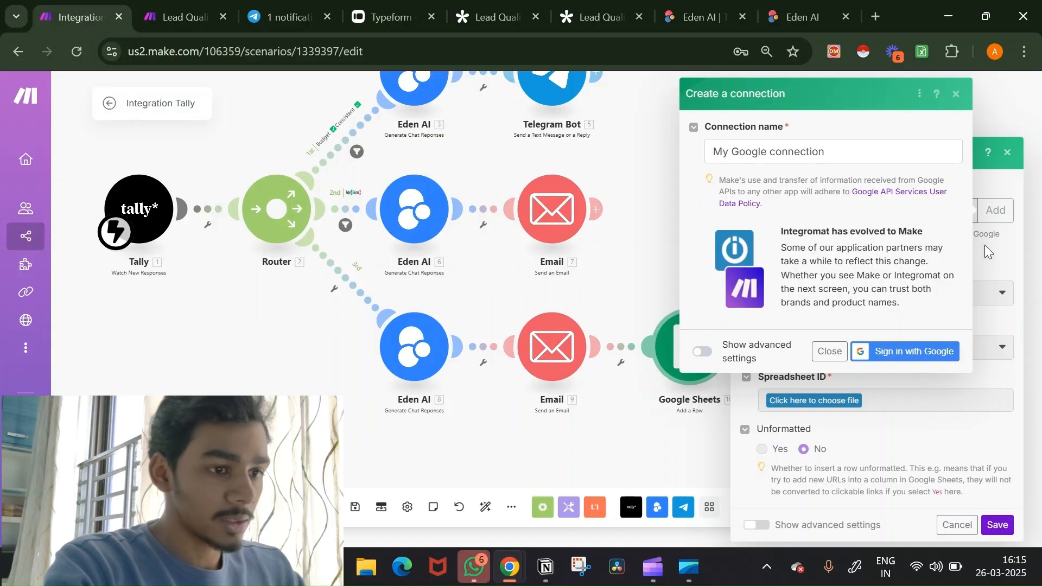
{"action": "left_click", "coordinate": [829, 352]}
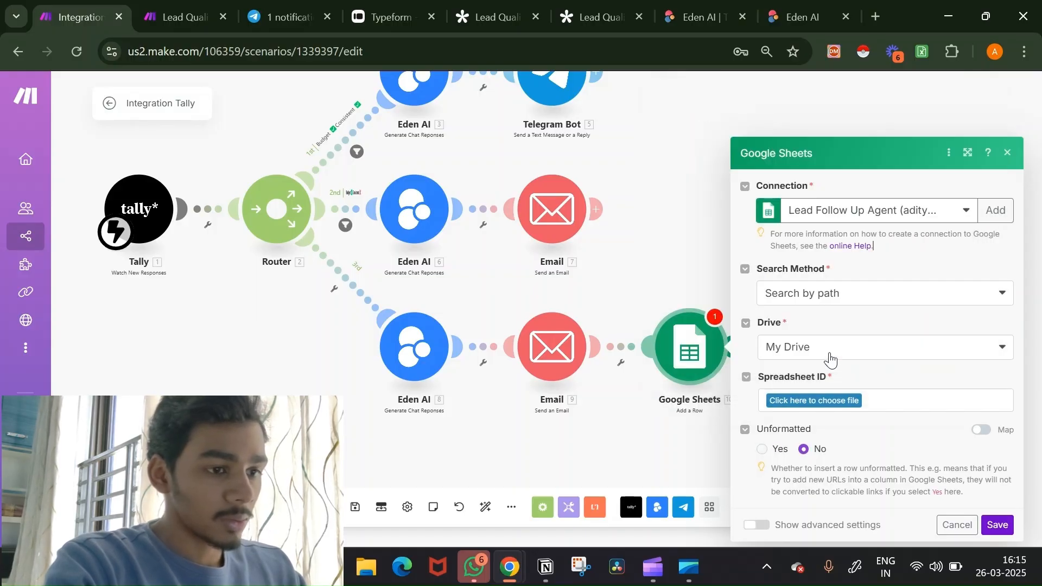
{"action": "left_click", "coordinate": [831, 400]}
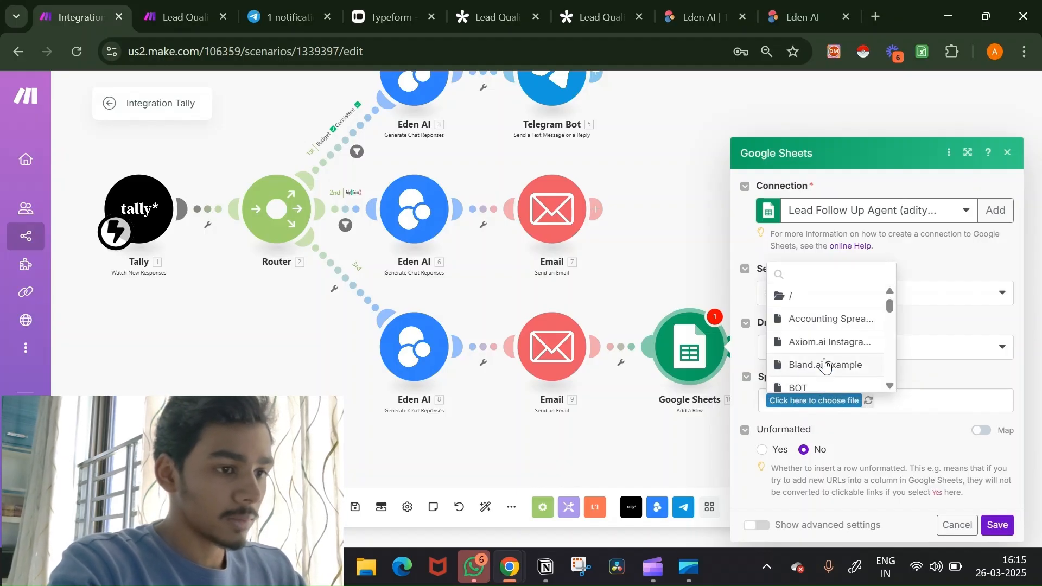
{"action": "type", "text": "lead"}
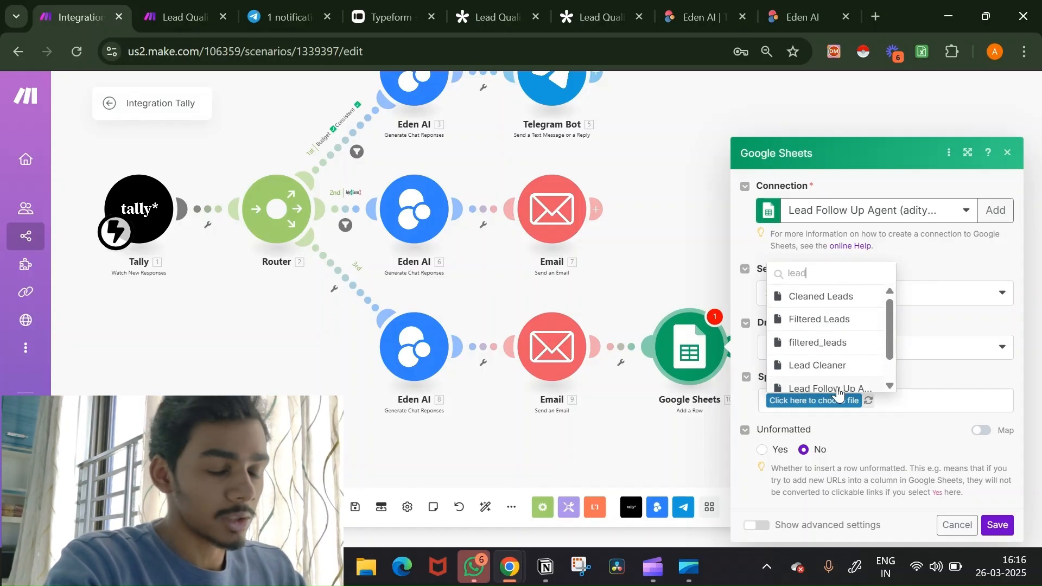
{"action": "left_click", "coordinate": [837, 389]}
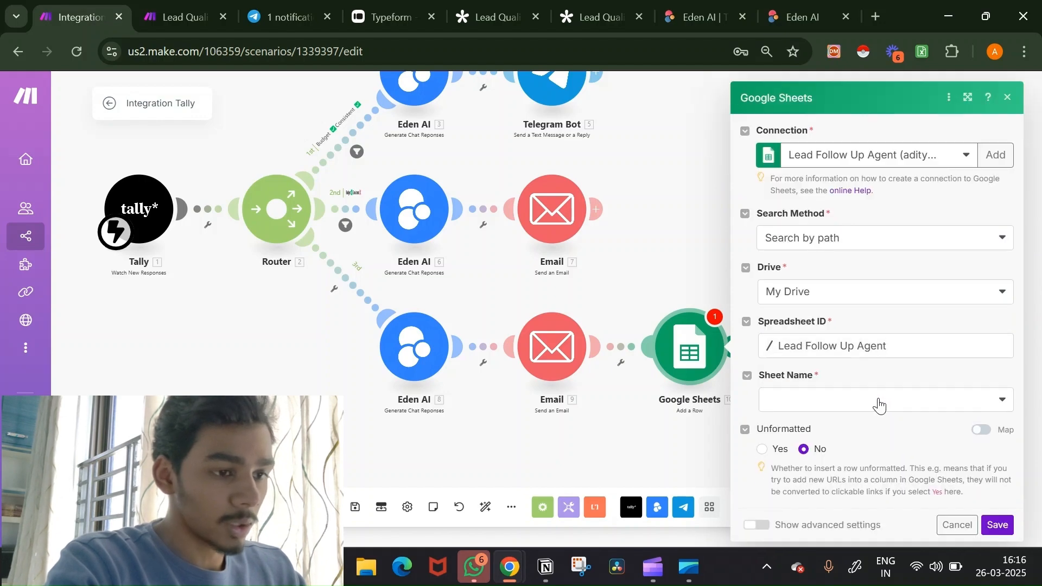
{"action": "left_click", "coordinate": [879, 405]}
{"action": "left_click", "coordinate": [823, 406]}
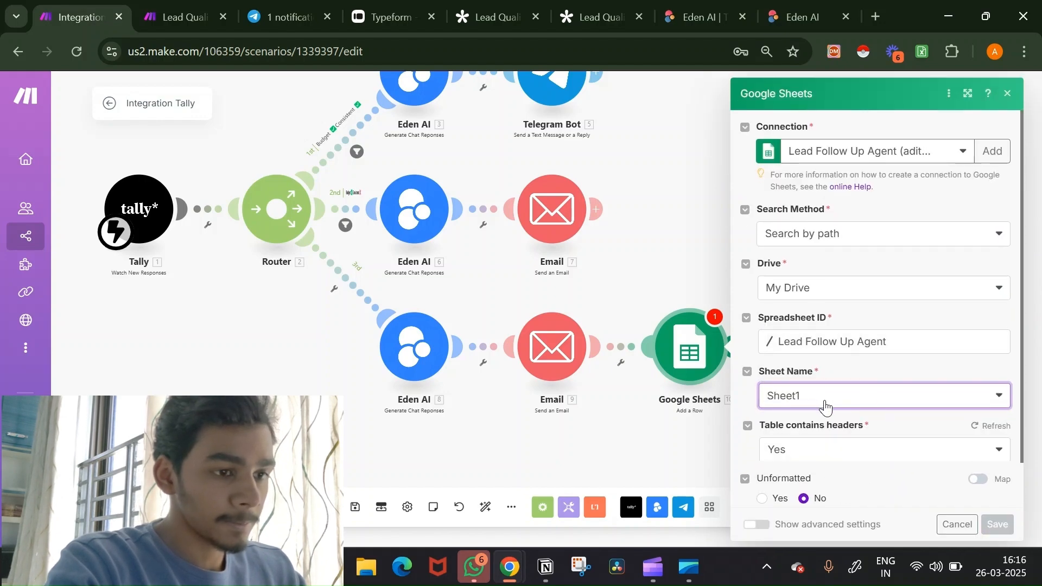
Step: Map the lead's name into Name (A) and email into Email (B), then save
{"action": "scroll", "coordinate": [886, 326], "scroll_direction": "down", "scroll_amount": 2}
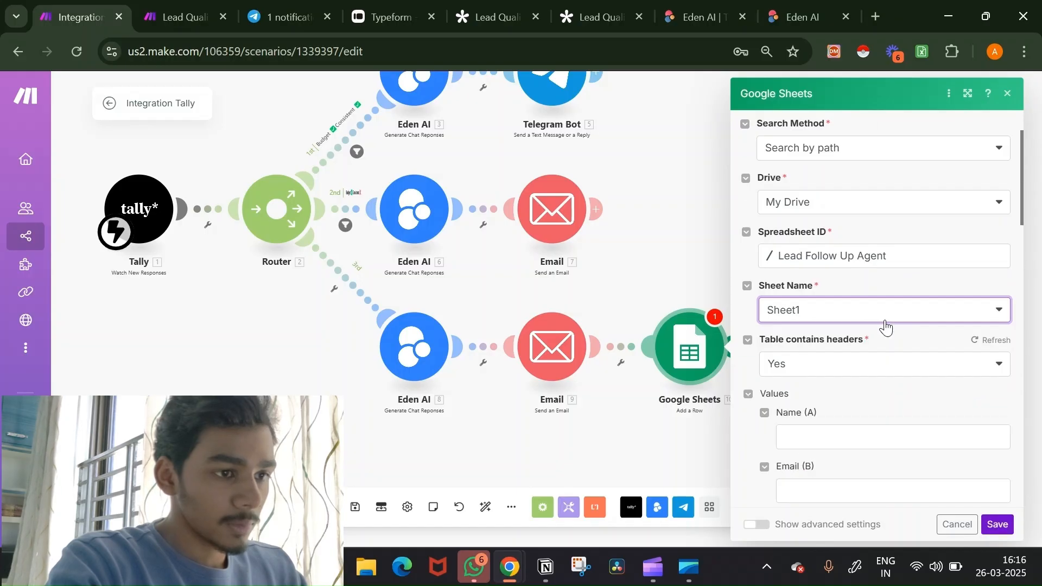
{"action": "scroll", "coordinate": [884, 325], "scroll_direction": "down", "scroll_amount": 5}
{"action": "left_click", "coordinate": [814, 181]}
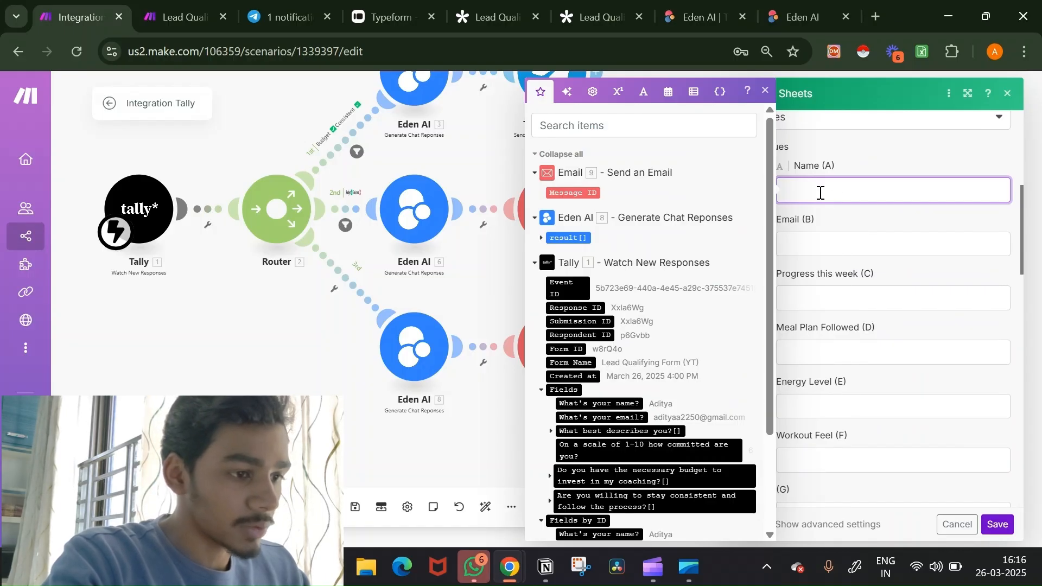
{"action": "left_click", "coordinate": [629, 403]}
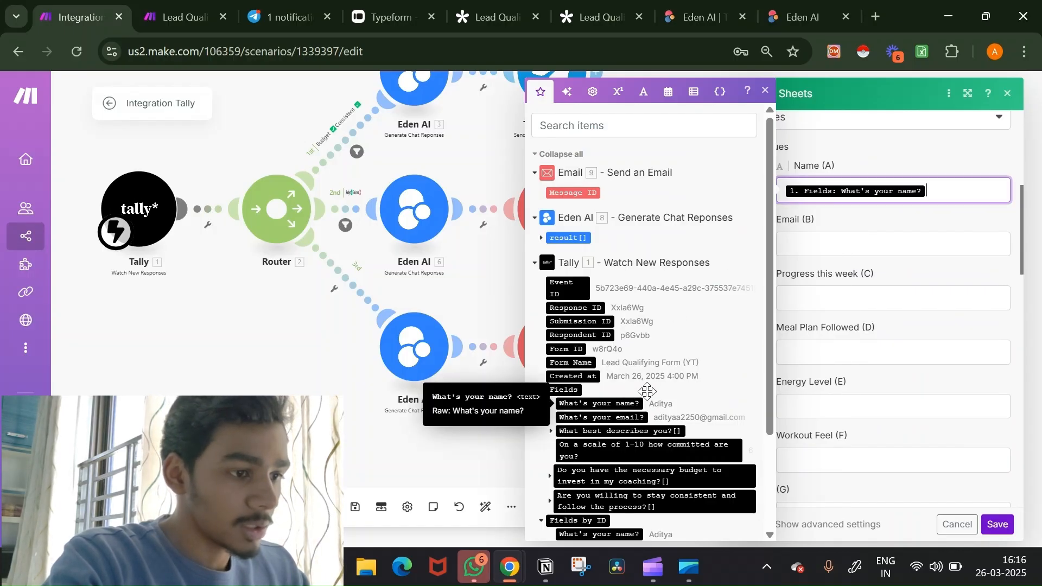
{"action": "left_click", "coordinate": [823, 243]}
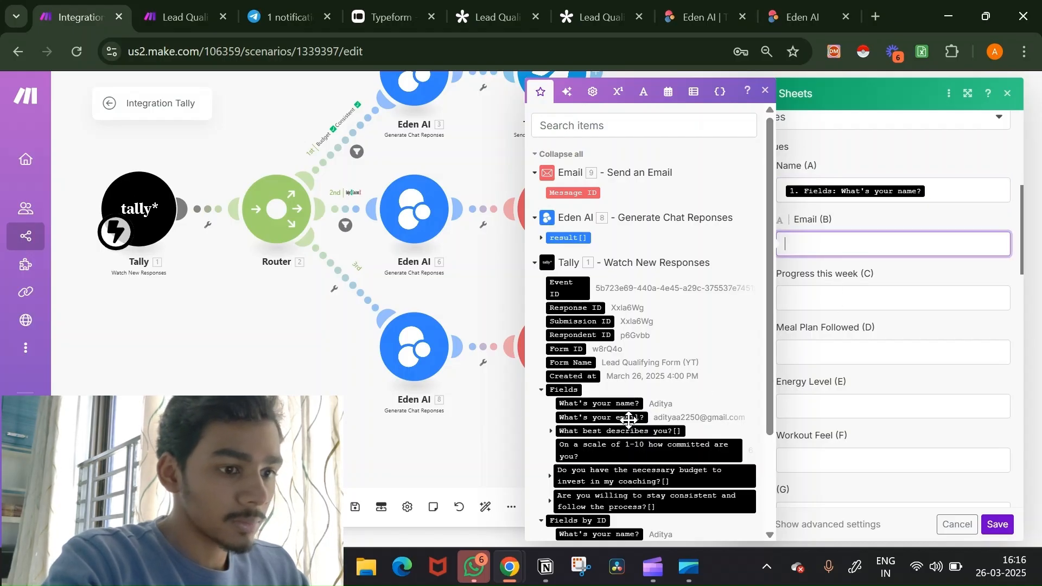
{"action": "left_click", "coordinate": [564, 419]}
{"action": "scroll", "coordinate": [957, 459], "scroll_direction": "down", "scroll_amount": 4}
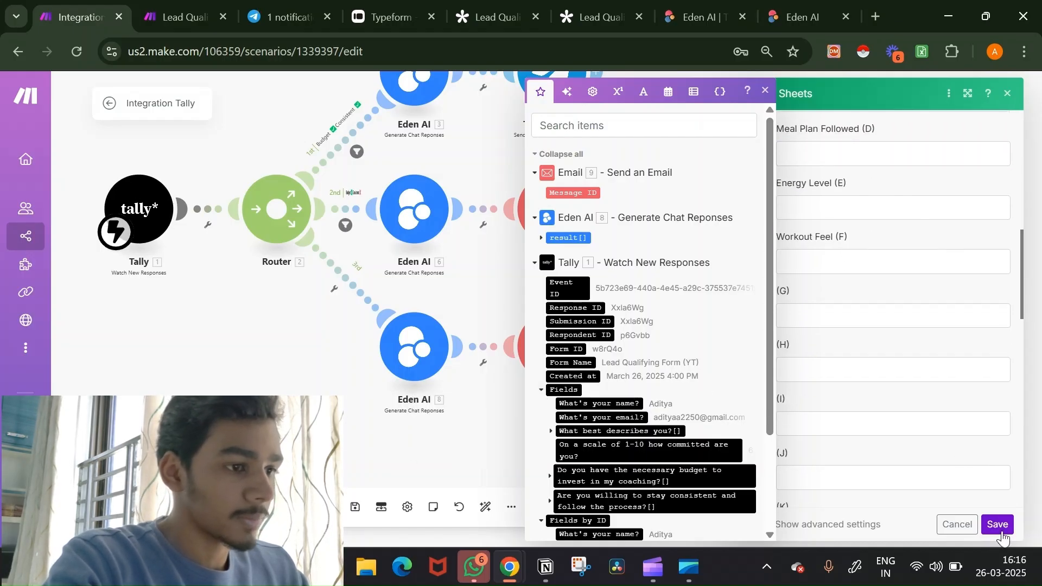
{"action": "left_click", "coordinate": [998, 525]}
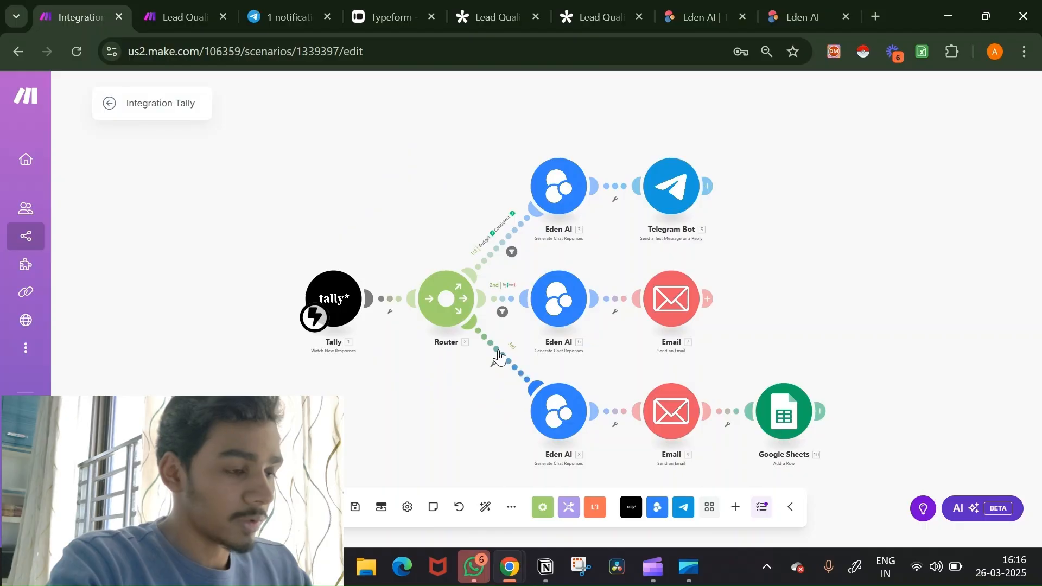
Step: Label the third route's filter 'Budget ❌ Consistent ❌' with budget answer Contains (case insensitive) No
{"action": "left_click", "coordinate": [507, 357]}
{"action": "left_click", "coordinate": [602, 261]}
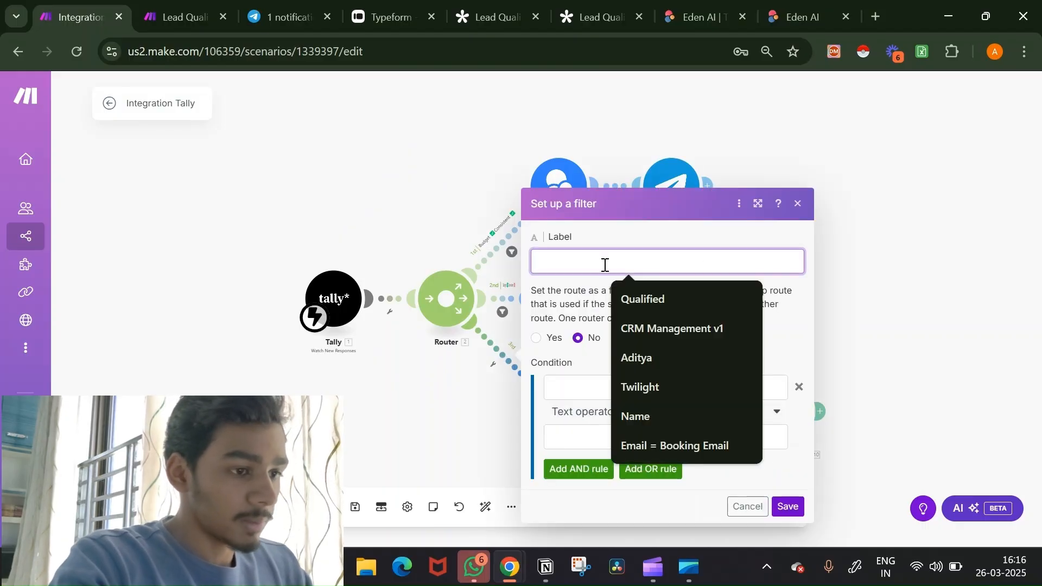
{"action": "type", "text": "bud"}
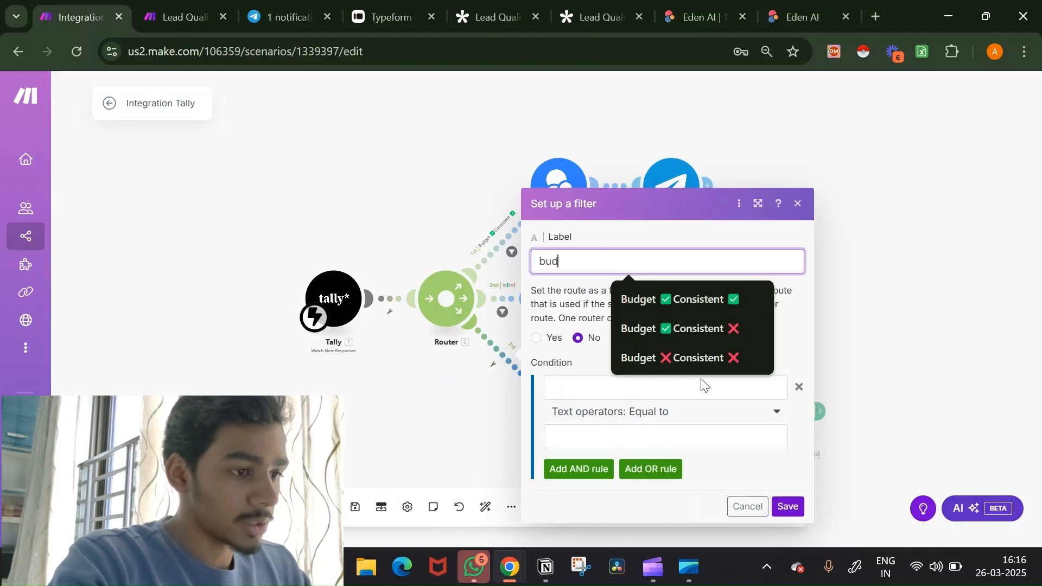
{"action": "left_click", "coordinate": [693, 357]}
{"action": "left_click", "coordinate": [663, 391]}
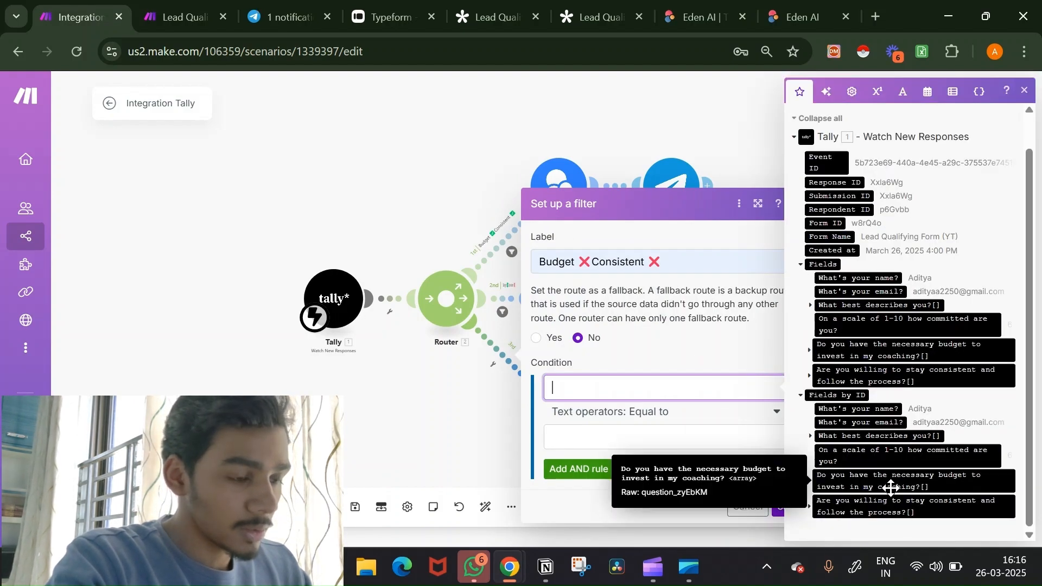
{"action": "left_click", "coordinate": [889, 486]}
{"action": "left_click", "coordinate": [709, 432]}
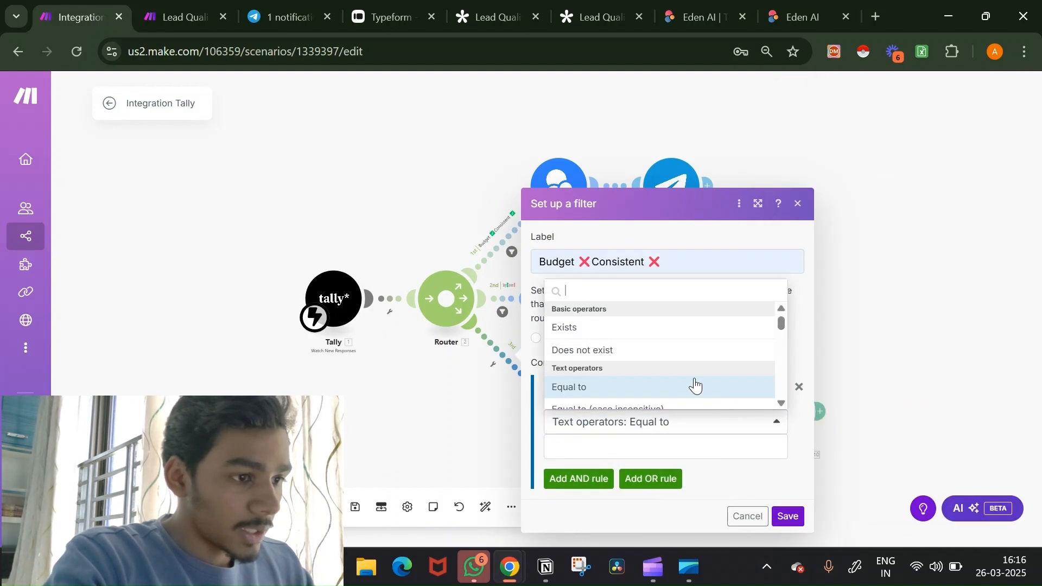
{"action": "scroll", "coordinate": [693, 384], "scroll_direction": "down", "scroll_amount": 4}
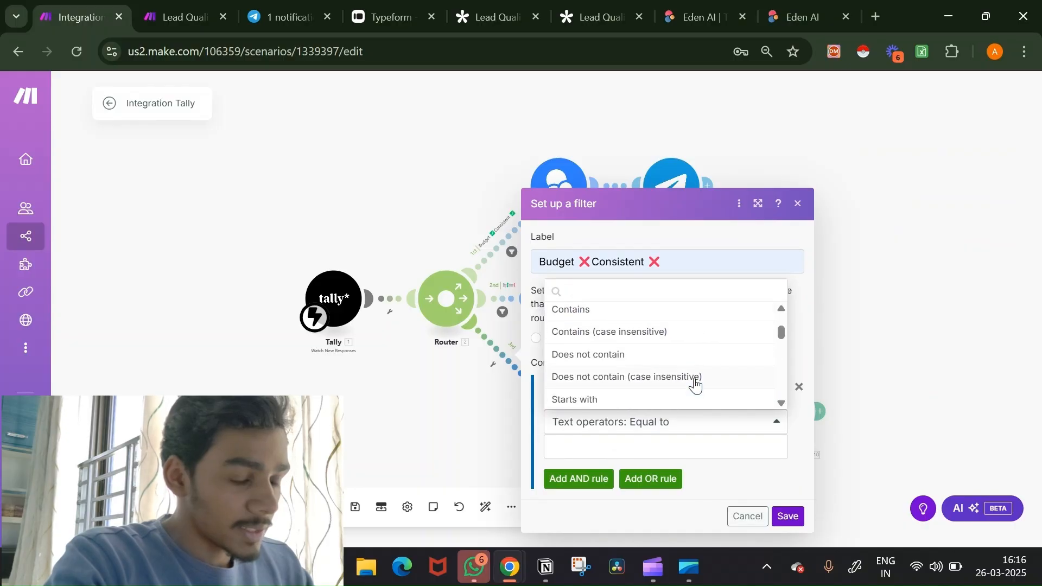
{"action": "left_click", "coordinate": [677, 322]}
{"action": "left_click", "coordinate": [650, 449]}
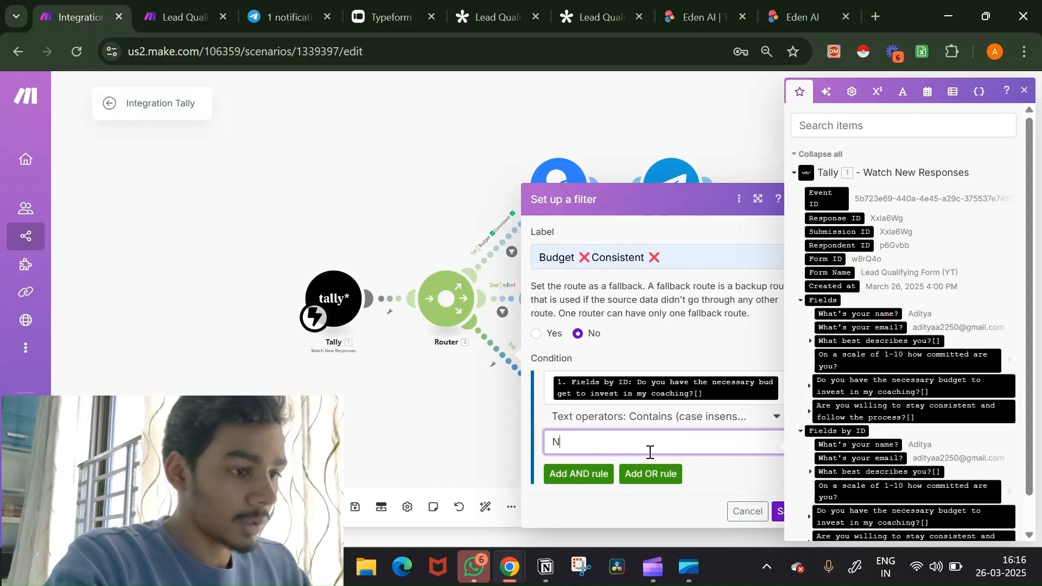
Step: Add an AND rule: consistency answer Contains (case insensitive) No, save the filter, and Run once
{"action": "left_click", "coordinate": [580, 475]}
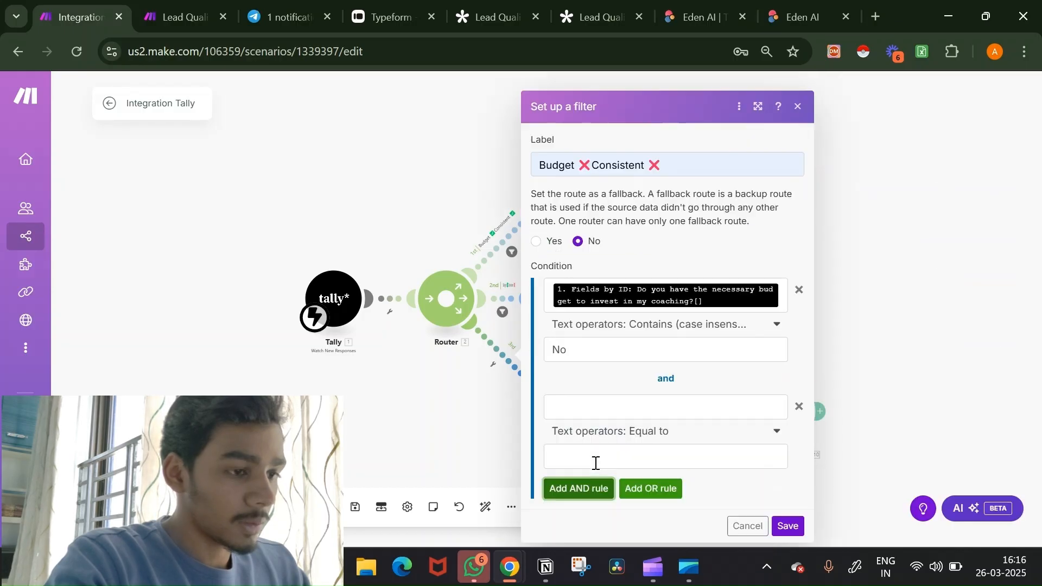
{"action": "left_click", "coordinate": [652, 406]}
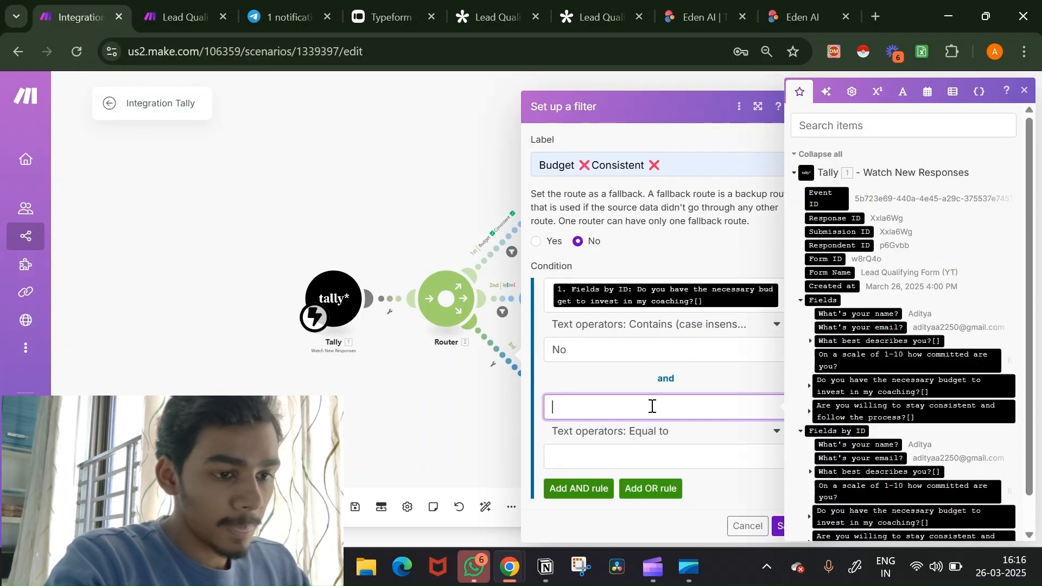
{"action": "scroll", "coordinate": [843, 465], "scroll_direction": "down", "scroll_amount": 1}
{"action": "left_click", "coordinate": [876, 506]}
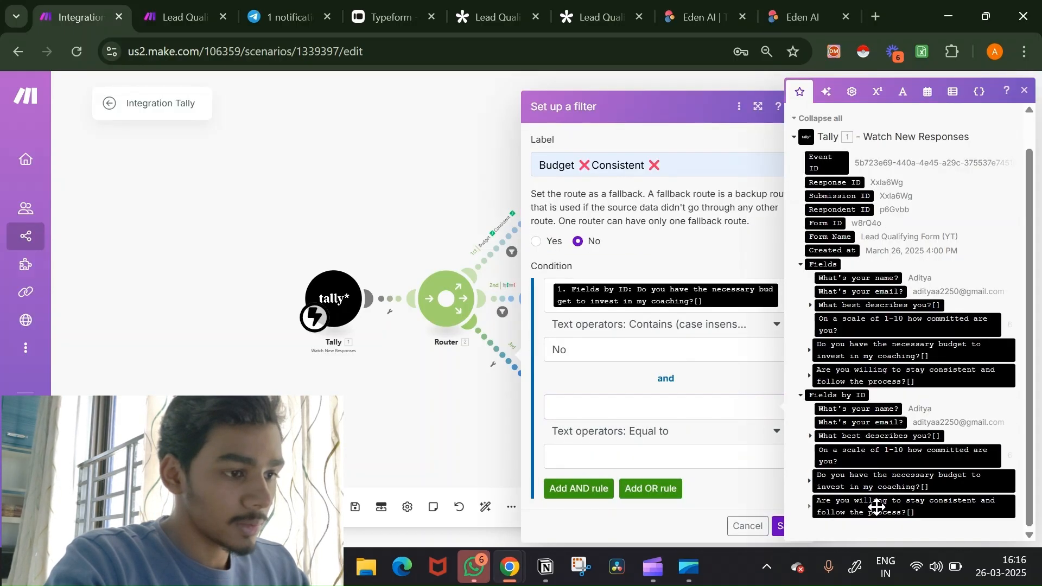
{"action": "left_click", "coordinate": [648, 445]}
{"action": "scroll", "coordinate": [654, 386], "scroll_direction": "down", "scroll_amount": 2}
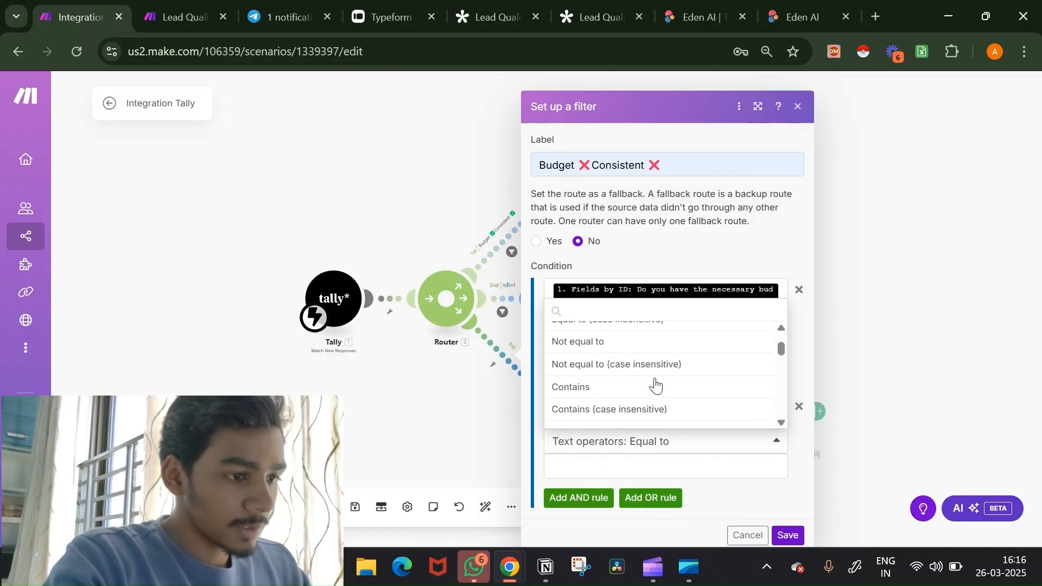
{"action": "left_click", "coordinate": [665, 410]}
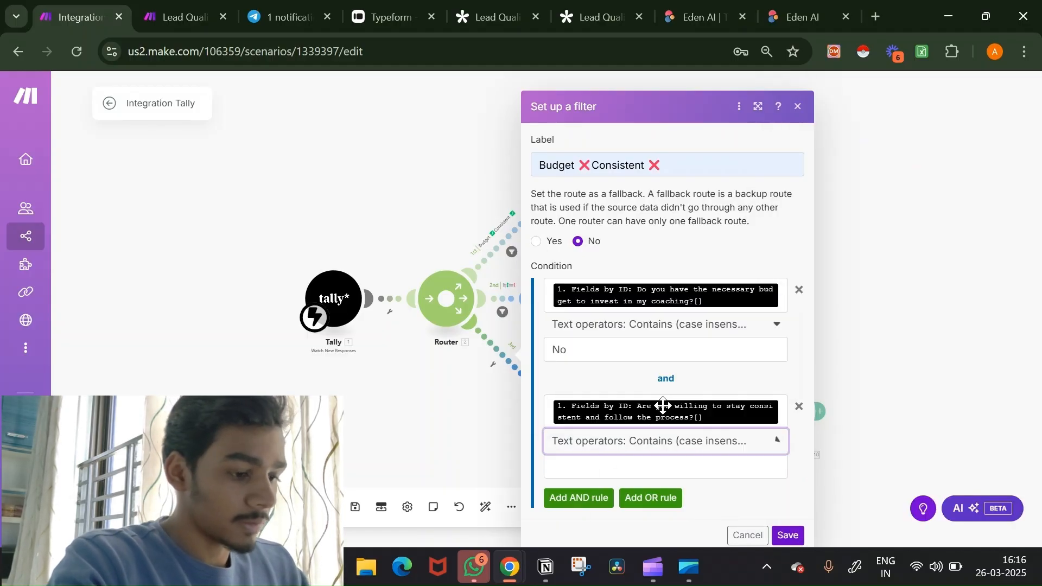
{"action": "left_click", "coordinate": [636, 470]}
{"action": "type", "text": "No"}
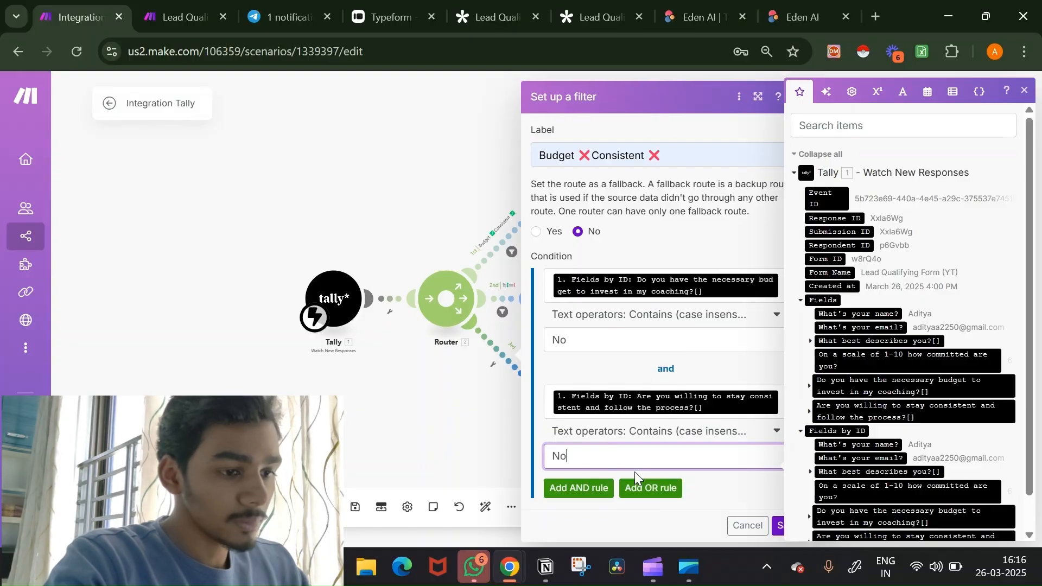
{"action": "left_click", "coordinate": [759, 504]}
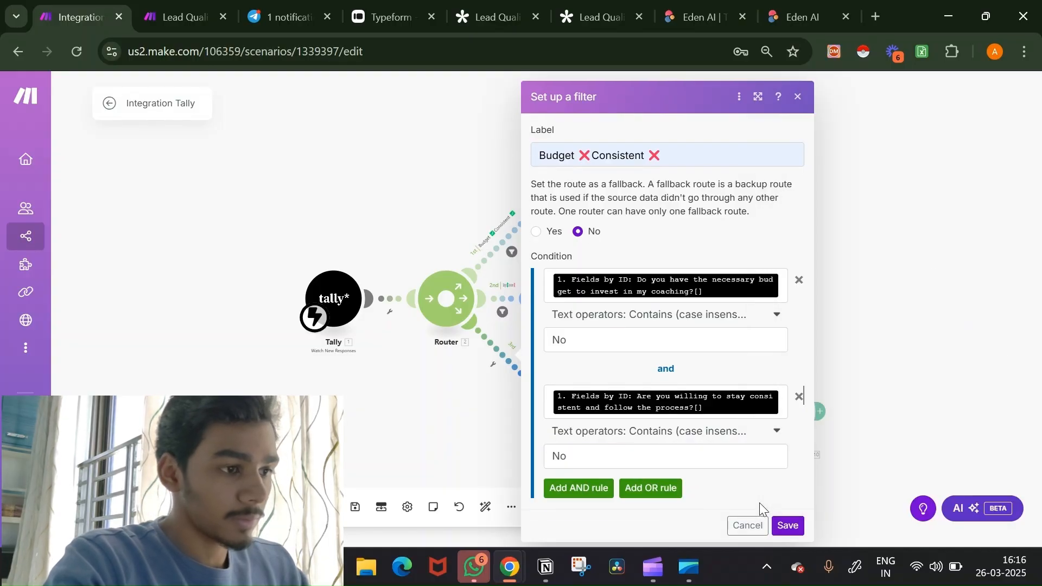
{"action": "left_click", "coordinate": [786, 524]}
{"action": "left_click_drag", "start_coordinate": [468, 402], "coordinate": [405, 362]}
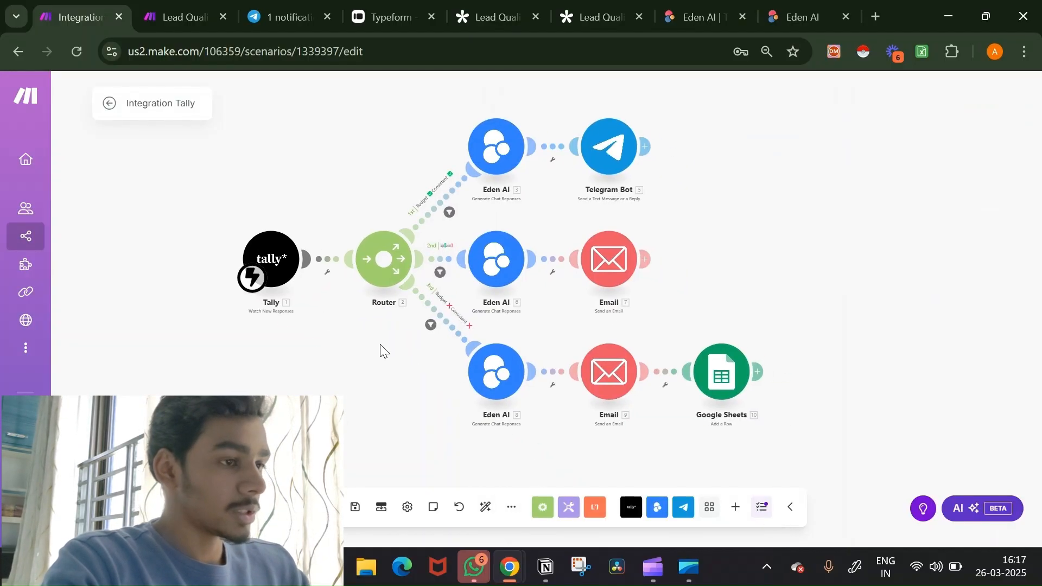
{"action": "left_click", "coordinate": [142, 507]}
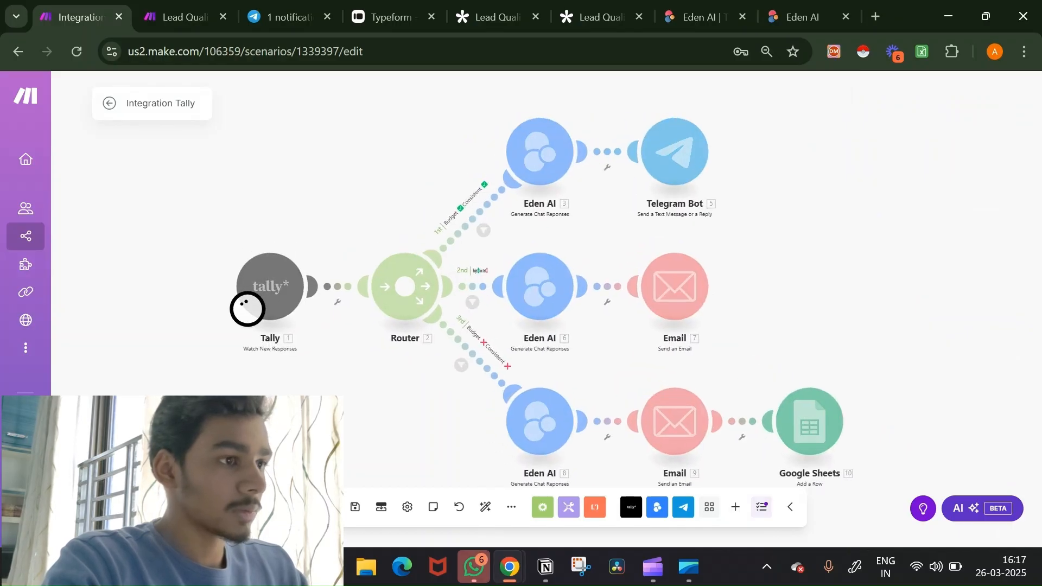
Step: Reload the live Tally form and autofill the respondent's name and email
{"action": "left_click", "coordinate": [596, 10]}
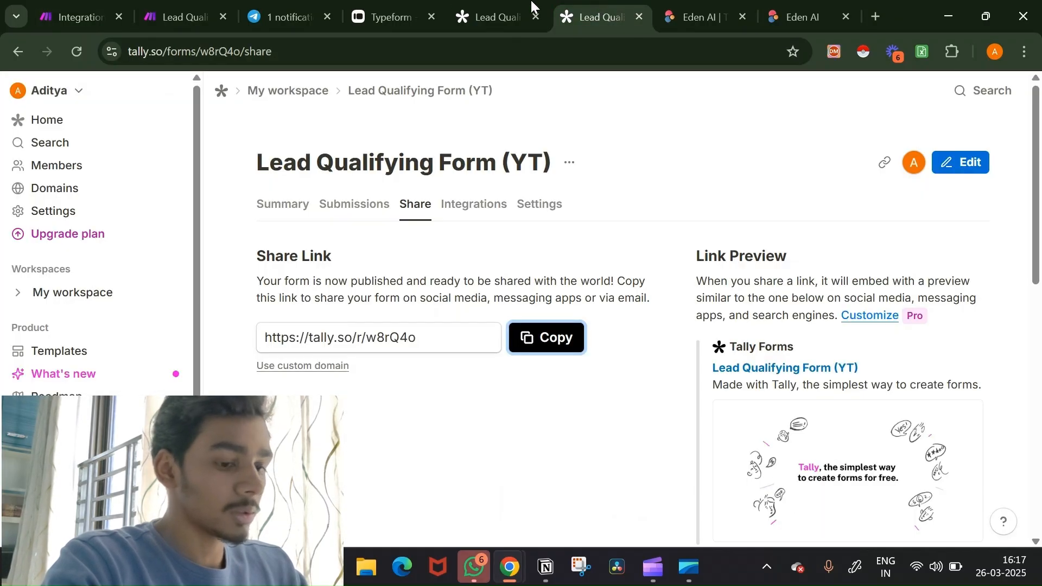
{"action": "left_click", "coordinate": [518, 10]}
{"action": "left_click", "coordinate": [516, 50]}
{"action": "key", "text": "Return"}
{"action": "left_click", "coordinate": [367, 323]}
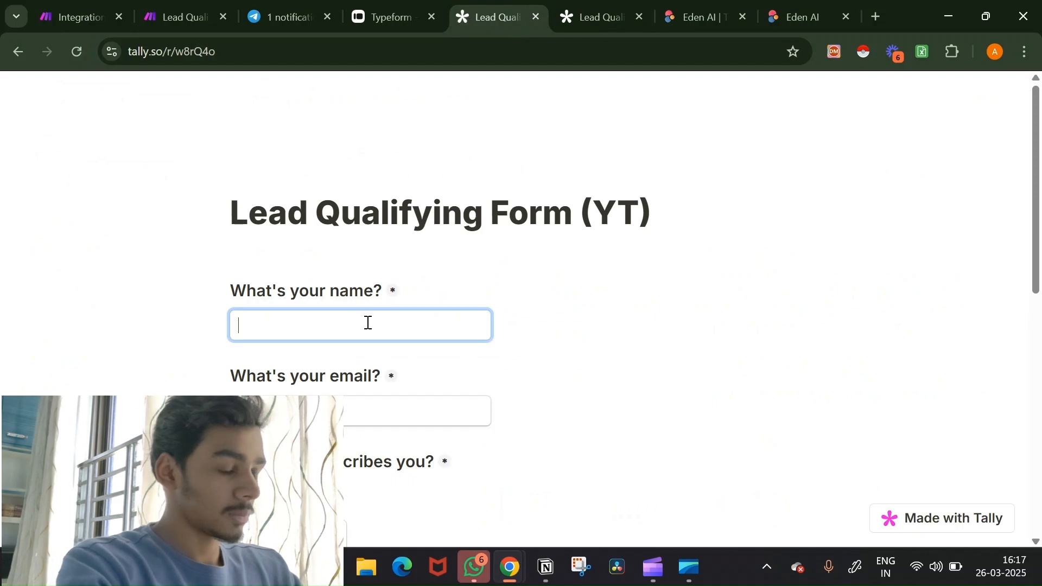
{"action": "left_click", "coordinate": [335, 365]}
{"action": "left_click", "coordinate": [366, 411]}
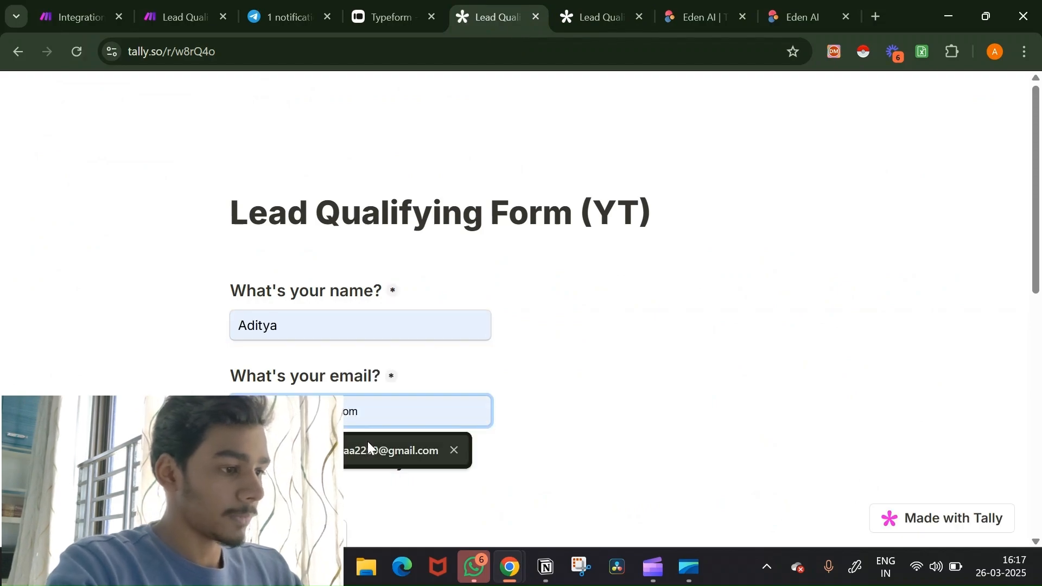
{"action": "left_click", "coordinate": [367, 446]}
Step: Answer Begineer, commitment 6, Yes for budget and consistency, and submit the form
{"action": "scroll", "coordinate": [282, 283], "scroll_direction": "down", "scroll_amount": 4}
{"action": "left_click", "coordinate": [359, 442]}
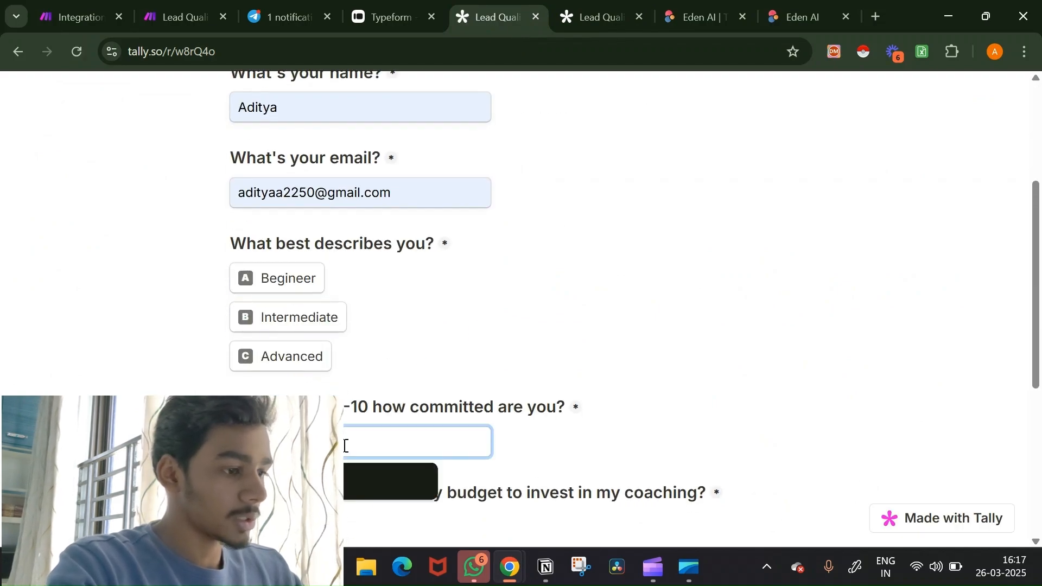
{"action": "left_click", "coordinate": [352, 476]}
{"action": "scroll", "coordinate": [351, 477], "scroll_direction": "down", "scroll_amount": 5}
{"action": "left_click", "coordinate": [266, 277]}
{"action": "scroll", "coordinate": [407, 399], "scroll_direction": "down", "scroll_amount": 2}
{"action": "left_click", "coordinate": [272, 356]}
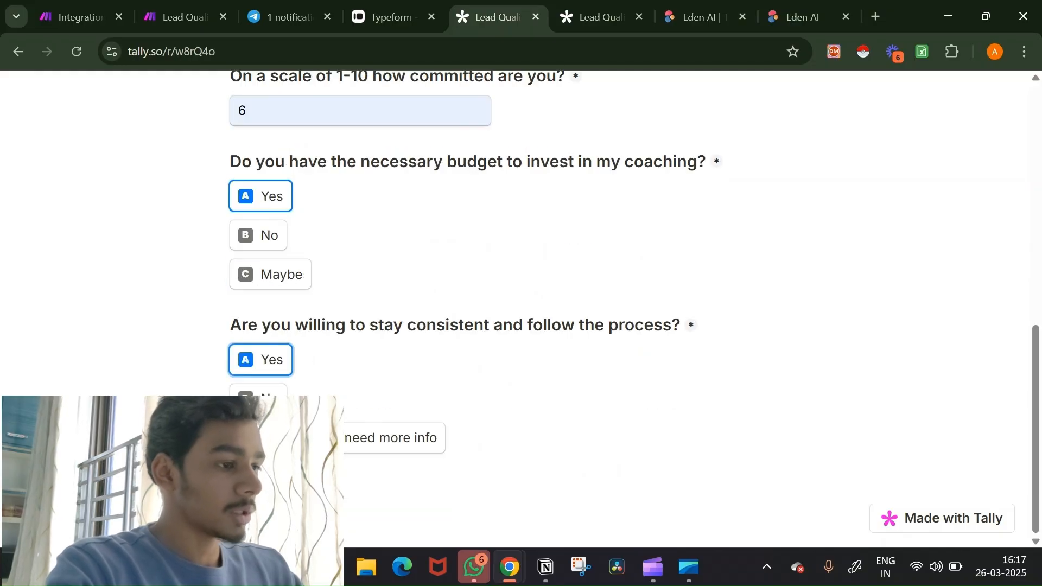
{"action": "left_click", "coordinate": [263, 489]}
{"action": "left_click", "coordinate": [304, 208]}
{"action": "scroll", "coordinate": [358, 237], "scroll_direction": "down", "scroll_amount": 5}
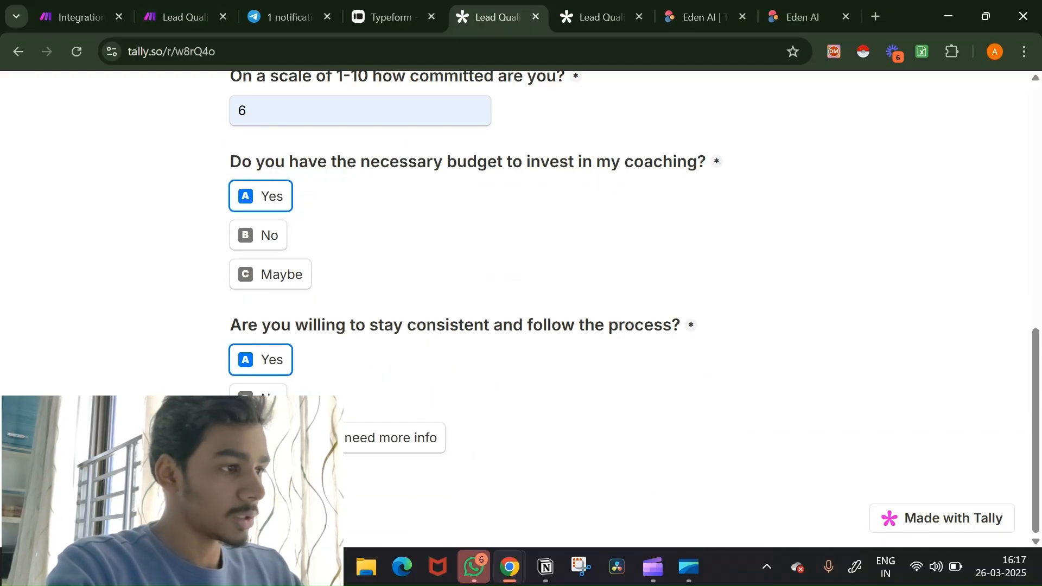
{"action": "left_click", "coordinate": [261, 478]}
{"action": "left_click", "coordinate": [76, 17]}
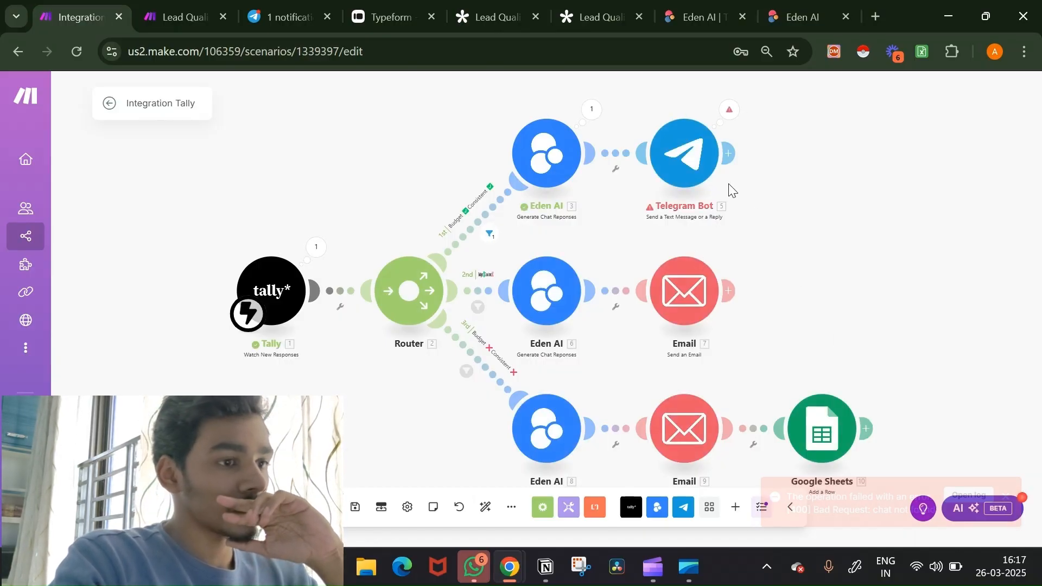
Step: Switch the Telegram Bot module to the YT test connection and save it
{"action": "left_click", "coordinate": [698, 172]}
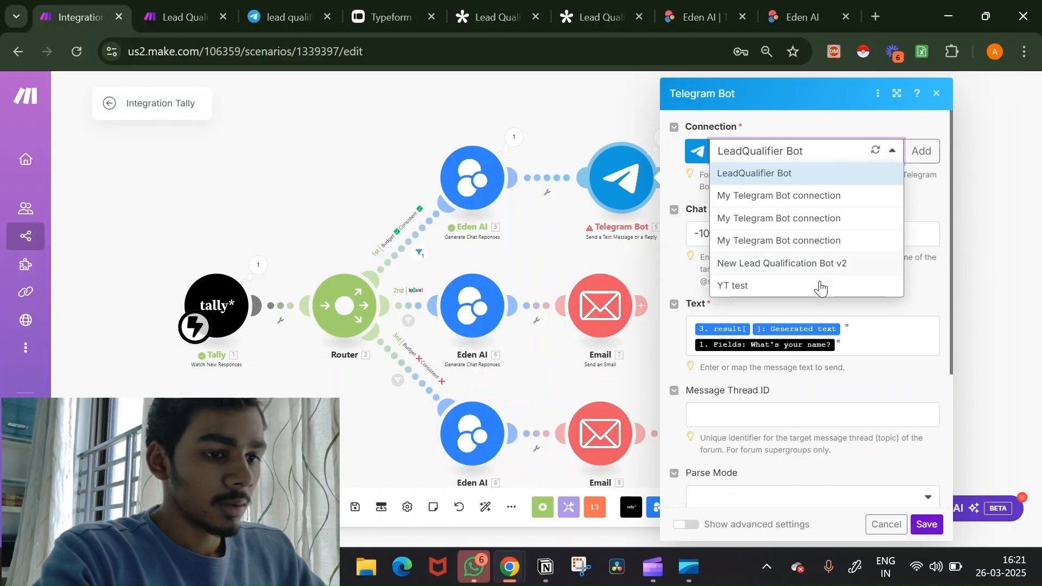
{"action": "left_click", "coordinate": [819, 286]}
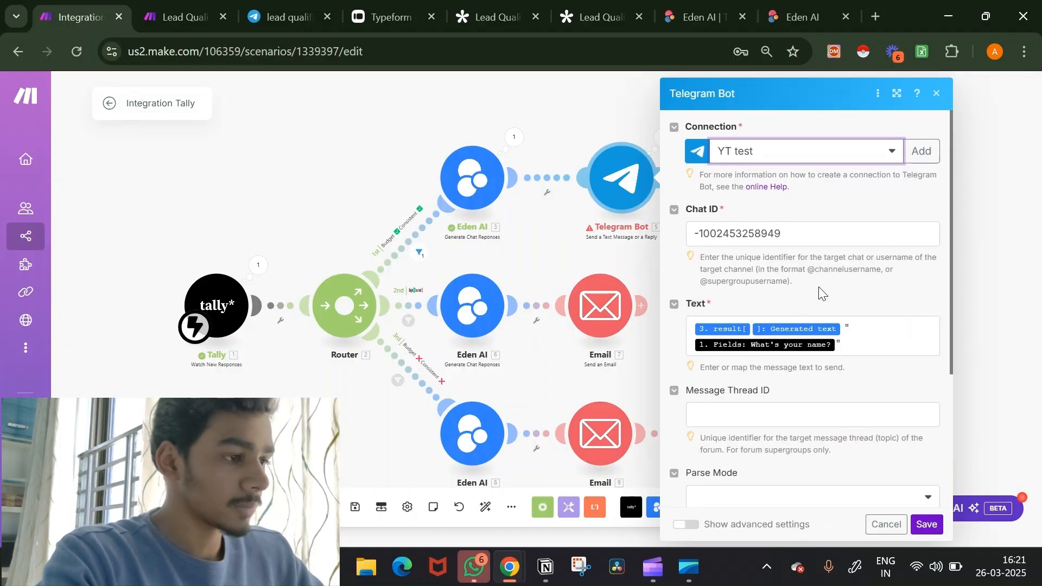
{"action": "left_click", "coordinate": [926, 524]}
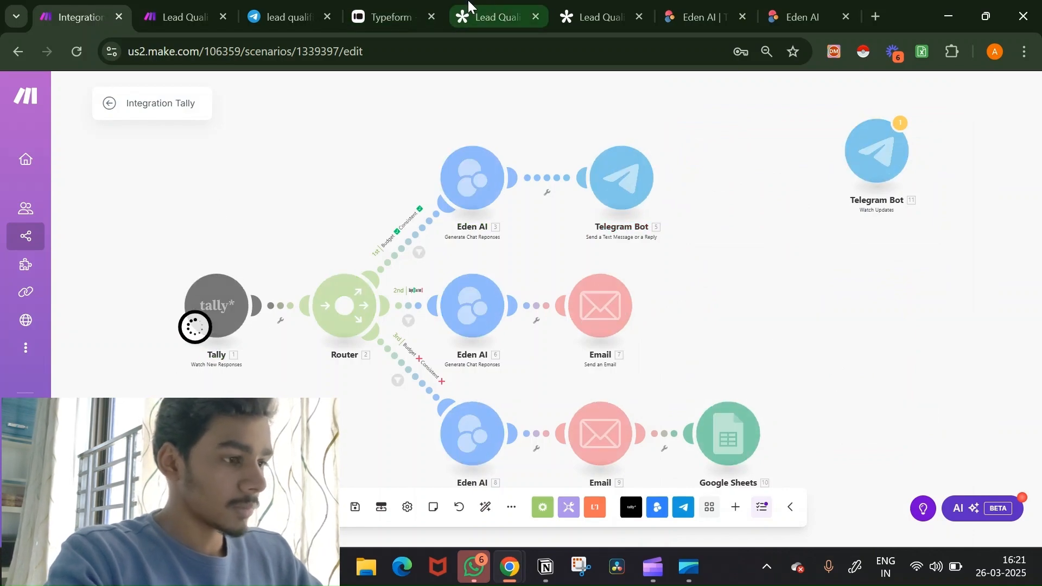
{"action": "left_click", "coordinate": [491, 17]}
Step: Reload the Tally form and autofill the respondent's name and email
{"action": "left_click", "coordinate": [77, 51]}
{"action": "left_click", "coordinate": [323, 328]}
{"action": "type", "text": "ad"}
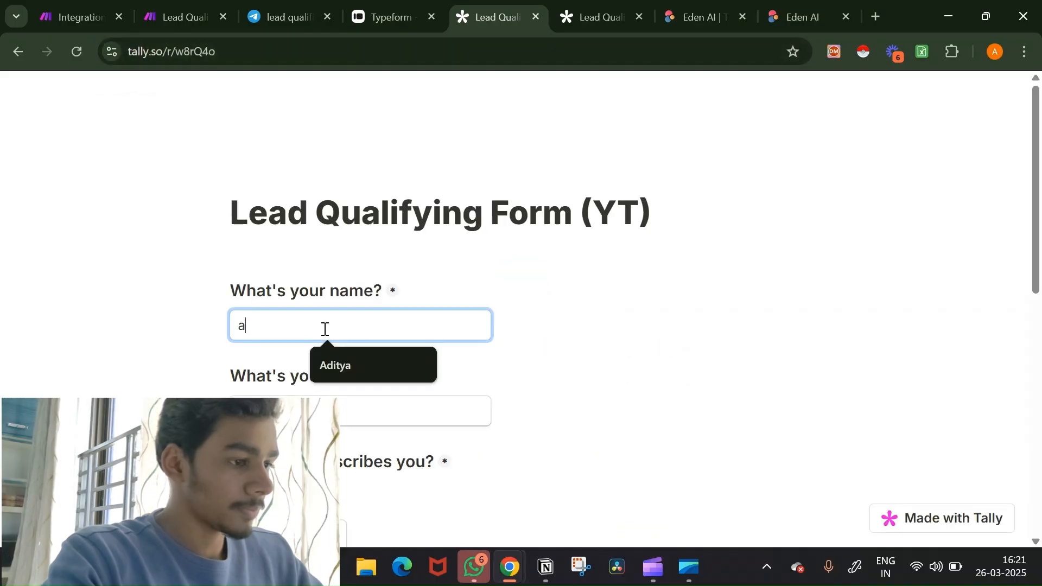
{"action": "left_click", "coordinate": [343, 357]}
{"action": "left_click", "coordinate": [342, 411]}
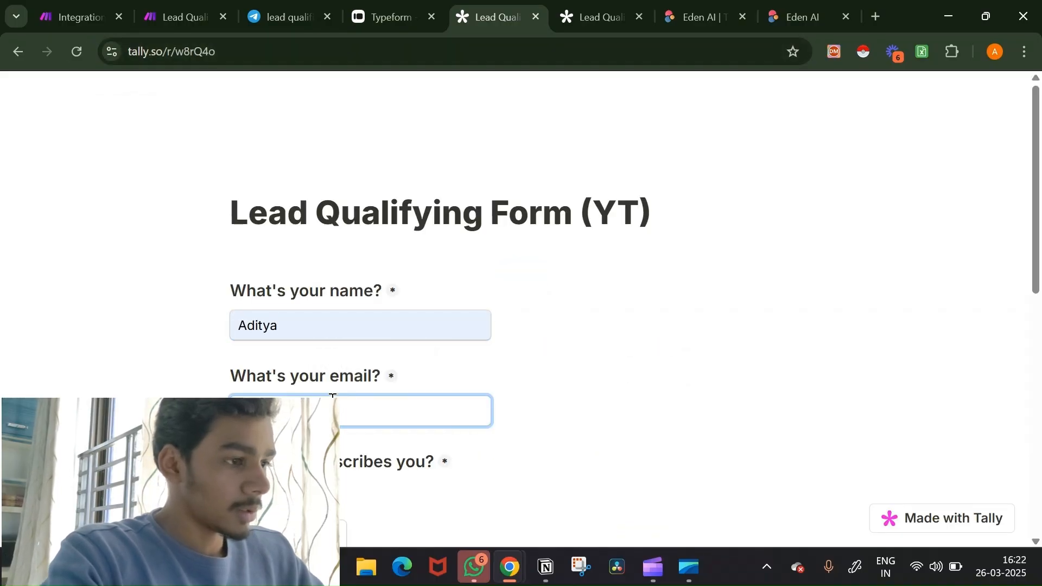
{"action": "left_click", "coordinate": [351, 451]}
Step: Answer Intermediate, commitment 6, Yes to both questions, submit, and check the Telegram channel alert
{"action": "scroll", "coordinate": [526, 426], "scroll_direction": "down", "scroll_amount": 4}
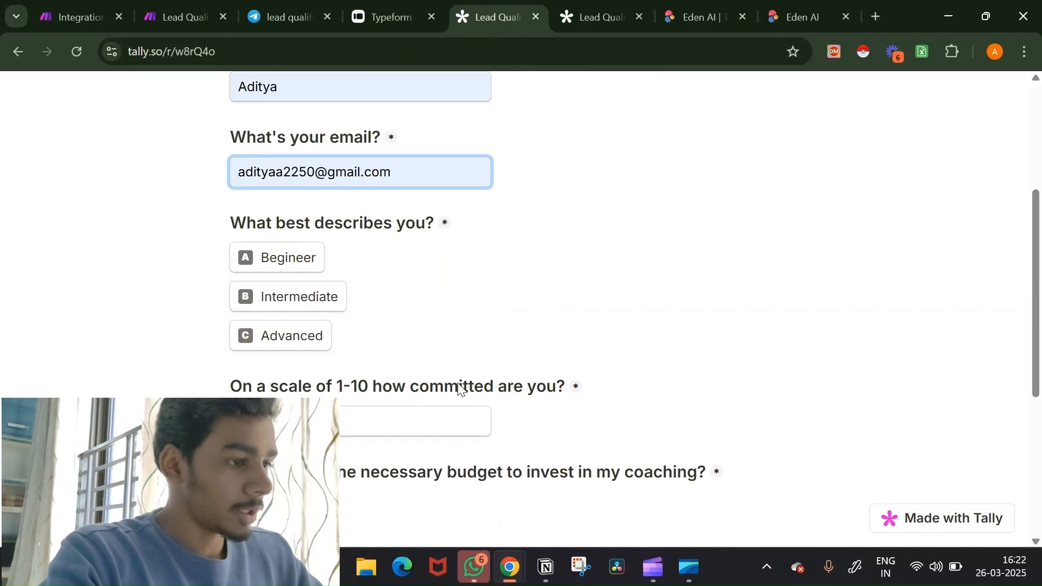
{"action": "left_click", "coordinate": [291, 301]}
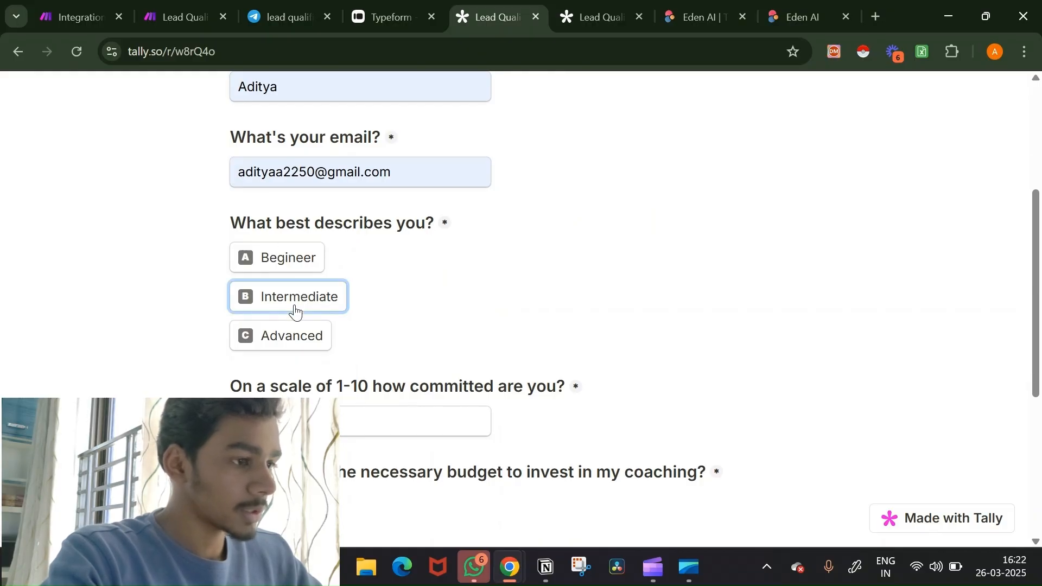
{"action": "scroll", "coordinate": [525, 305], "scroll_direction": "down", "scroll_amount": 4}
{"action": "left_click", "coordinate": [432, 220]}
{"action": "type", "text": "6"}
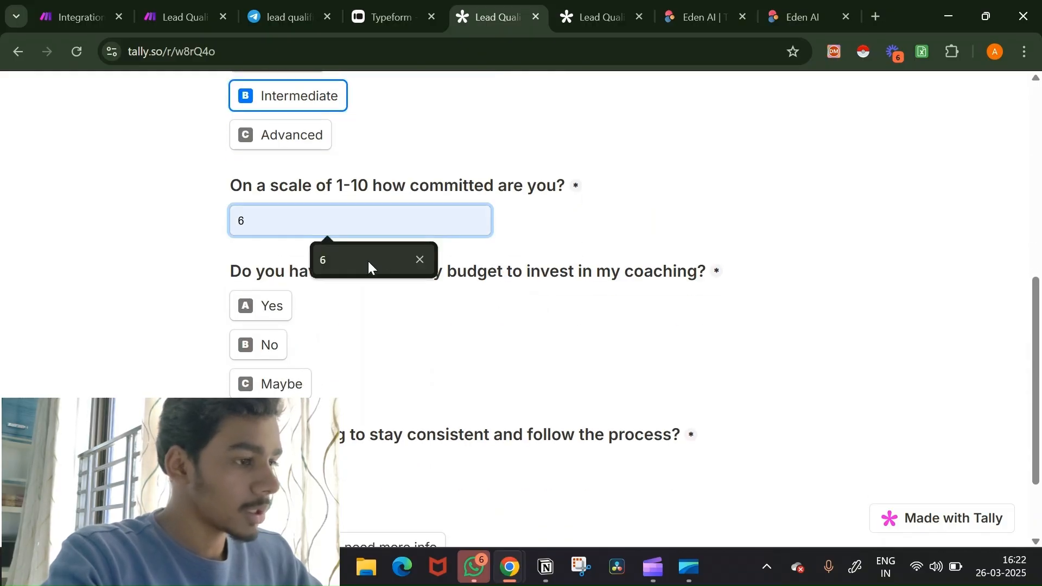
{"action": "left_click", "coordinate": [273, 306]}
{"action": "scroll", "coordinate": [331, 356], "scroll_direction": "down", "scroll_amount": 2}
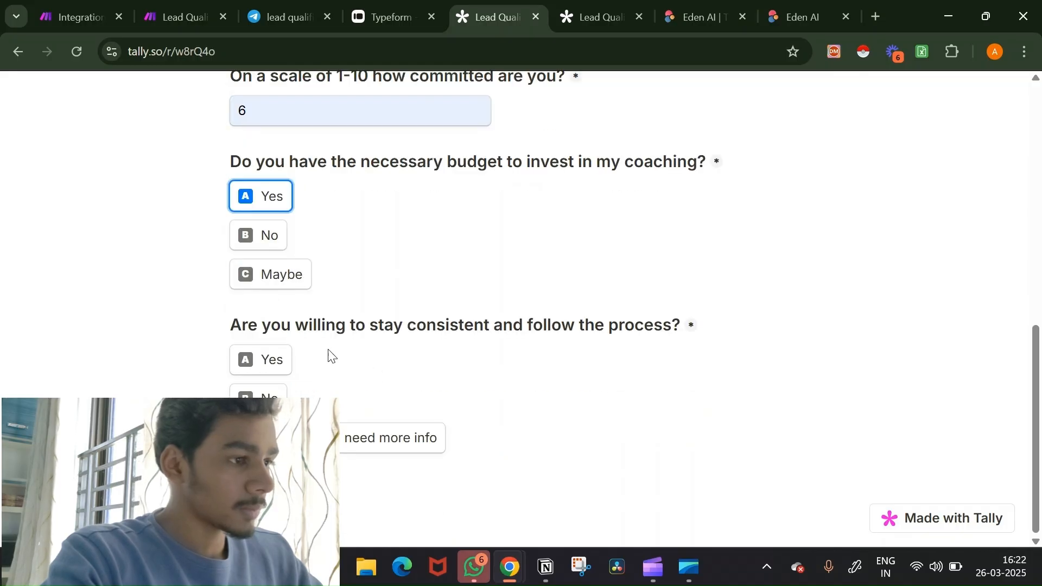
{"action": "left_click", "coordinate": [263, 361]}
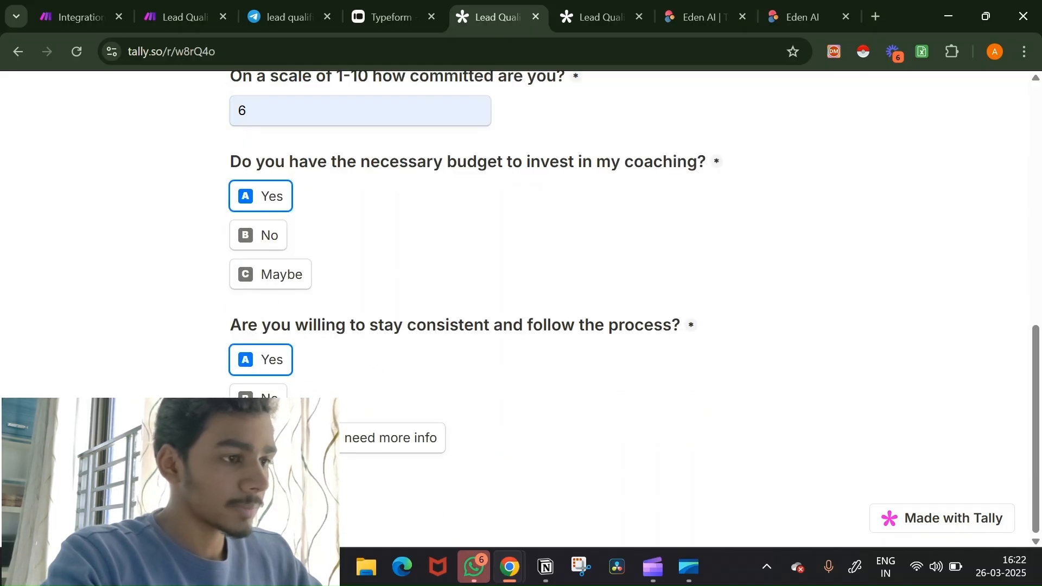
{"action": "left_click", "coordinate": [82, 17]}
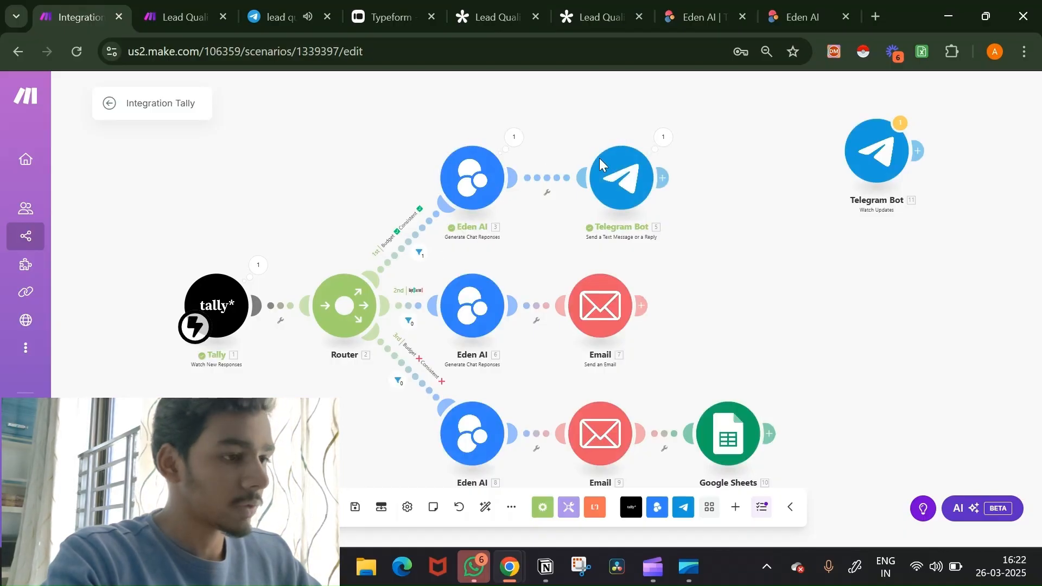
{"action": "key", "text": "ctrl+3"}
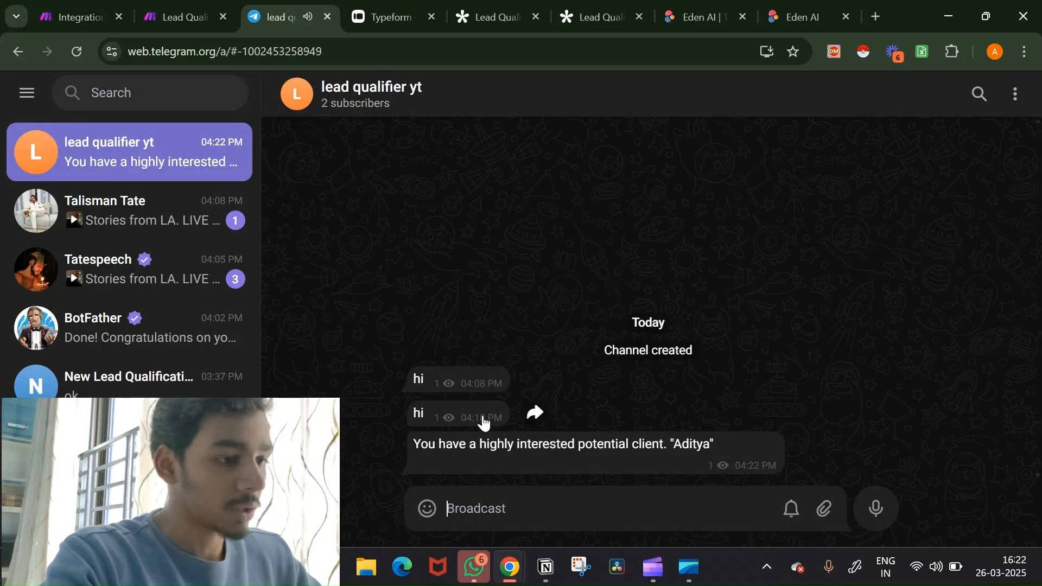